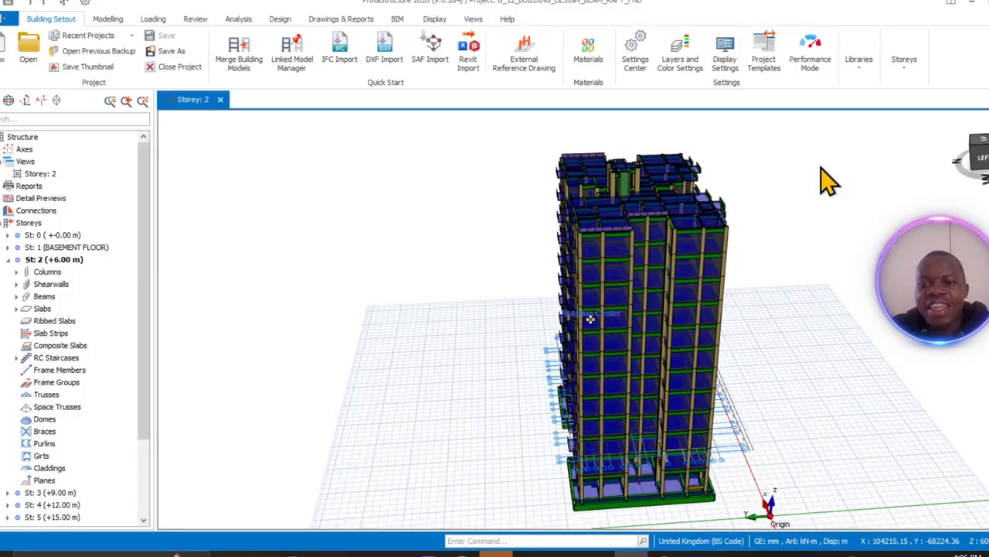
- Examine the high-rise building model in 3D from several sides
middle_drag(827, 180, 780, 182)
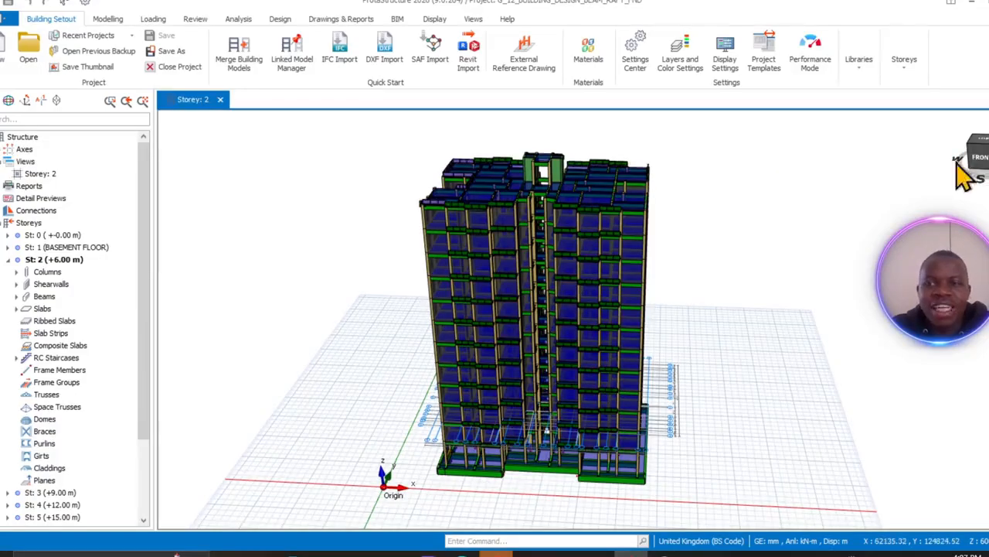
mouse_move(976, 158)
mouse_down()
mouse_move(882, 165)
mouse_move(933, 139)
mouse_move(956, 160)
mouse_up()
scroll(657, 285, up, 5)
scroll(657, 285, down, 8)
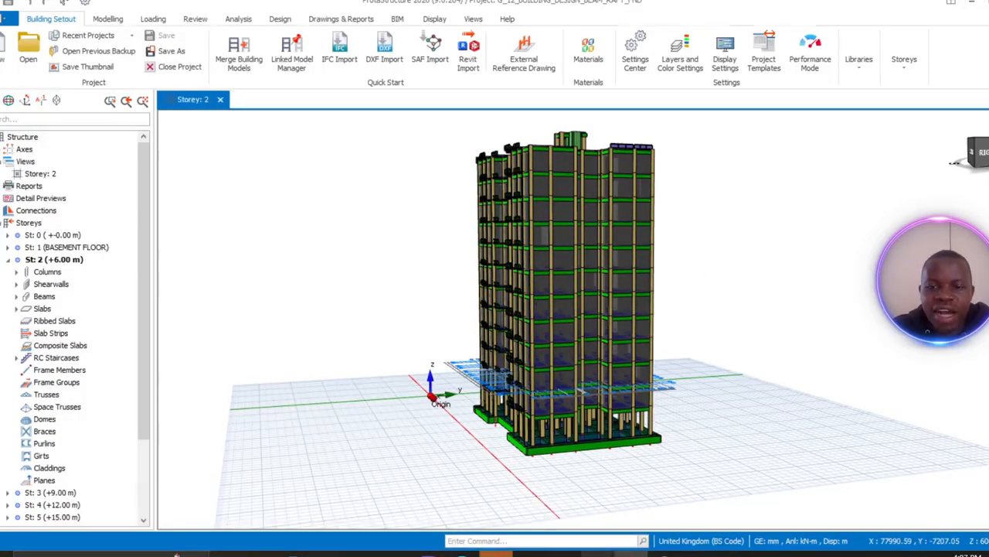
- Switch to Microsoft Whiteboard and underline "High-rise" in the slide title with the rainbow pen
click(598, 554)
scroll(509, 371, up, 3)
scroll(509, 371, down, 1)
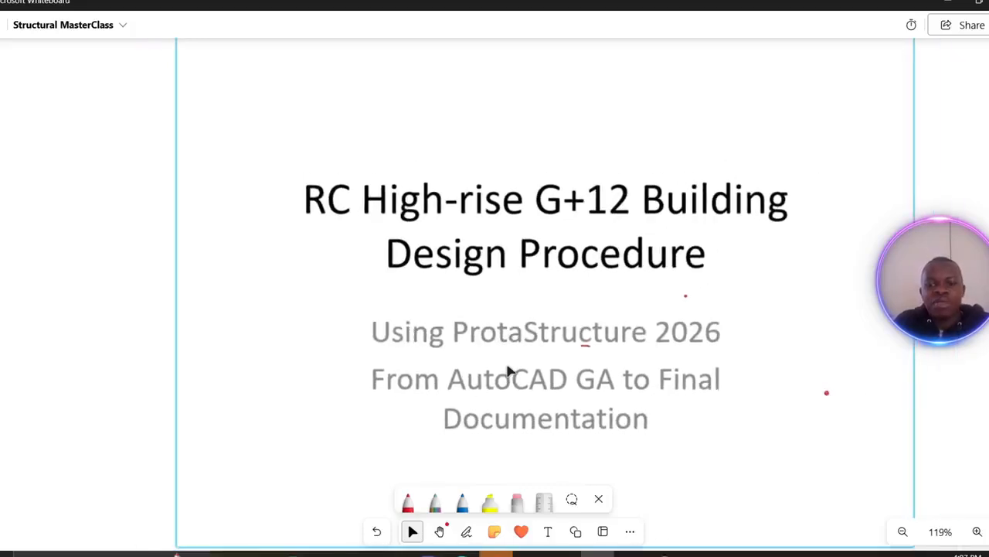
scroll(518, 333, down, 2)
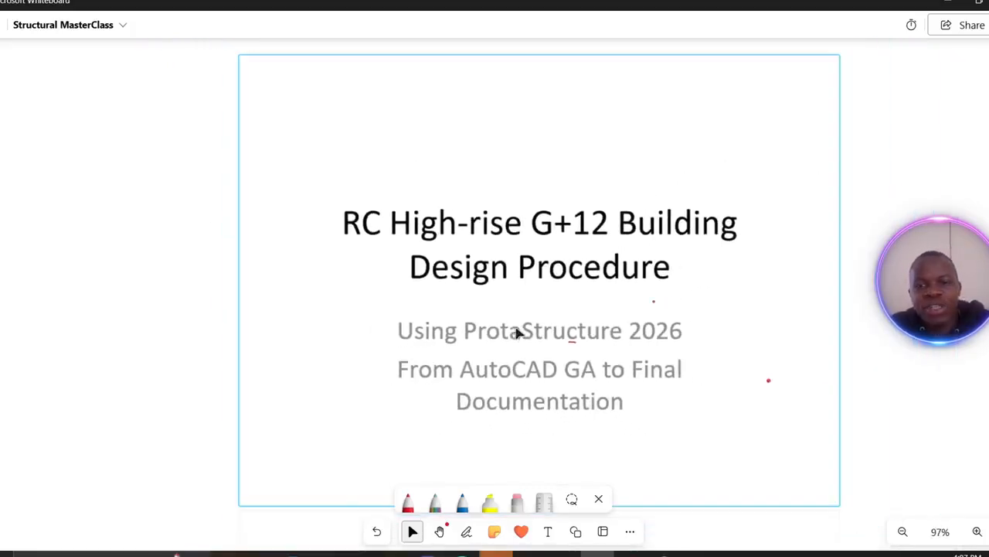
click(435, 503)
drag(398, 249, 412, 249)
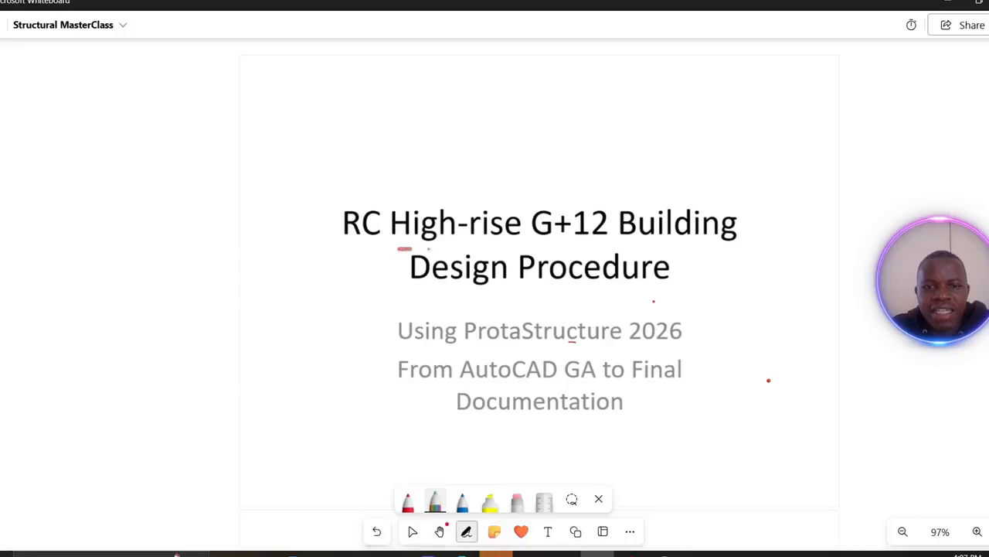
drag(543, 247, 541, 248)
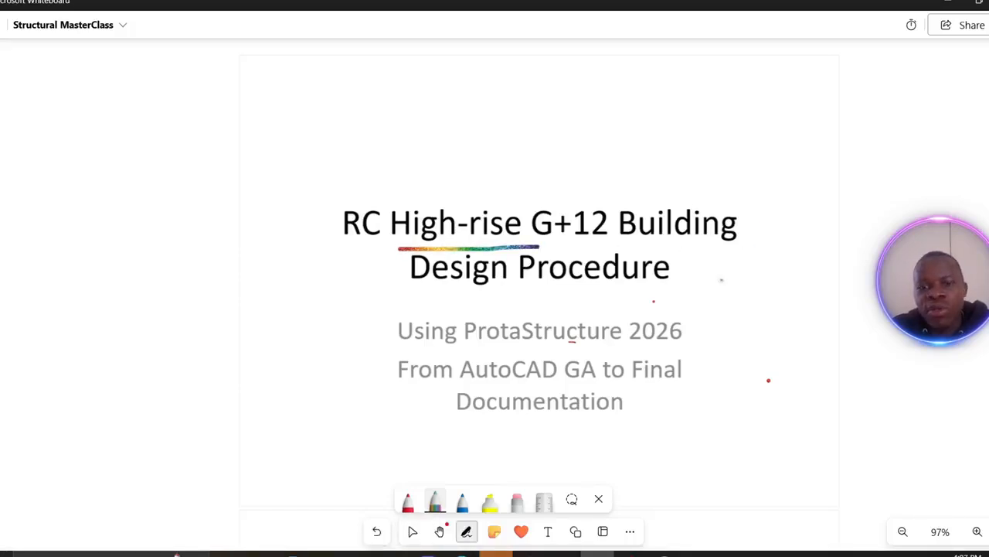
- Review the opening items of the Step-by-Step Workflow slide, starting with importing the drawing
ctrl+scroll(713, 289, down, 4)
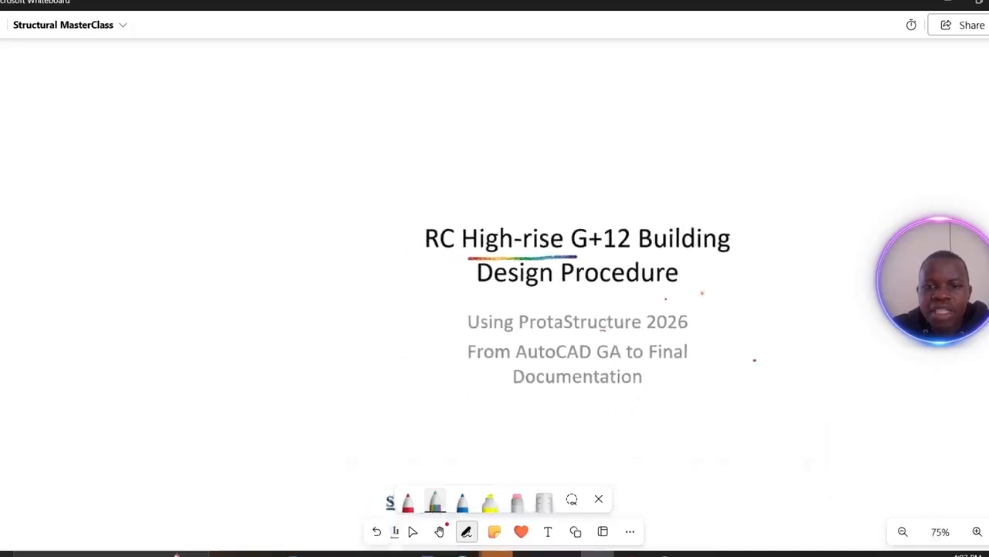
middle_drag(640, 308, 580, 312)
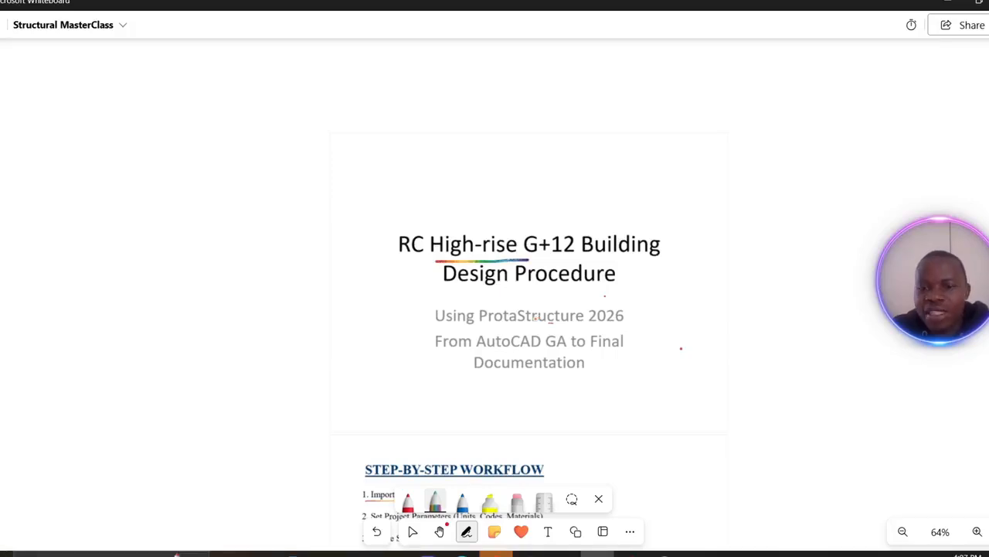
scroll(537, 317, down, 2)
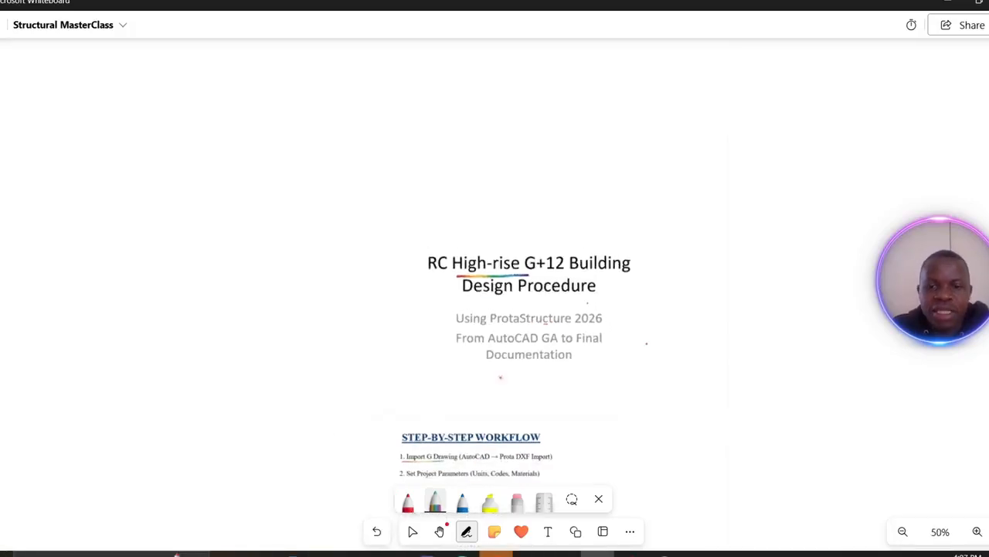
middle_drag(511, 315, 527, 144)
scroll(452, 360, up, 5)
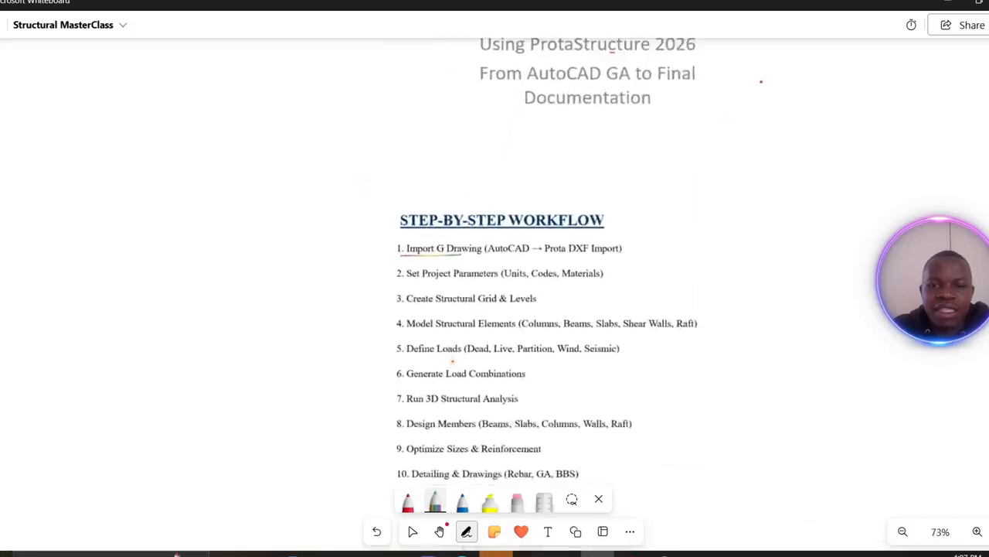
scroll(451, 357, down, 1)
middle_drag(452, 357, 453, 291)
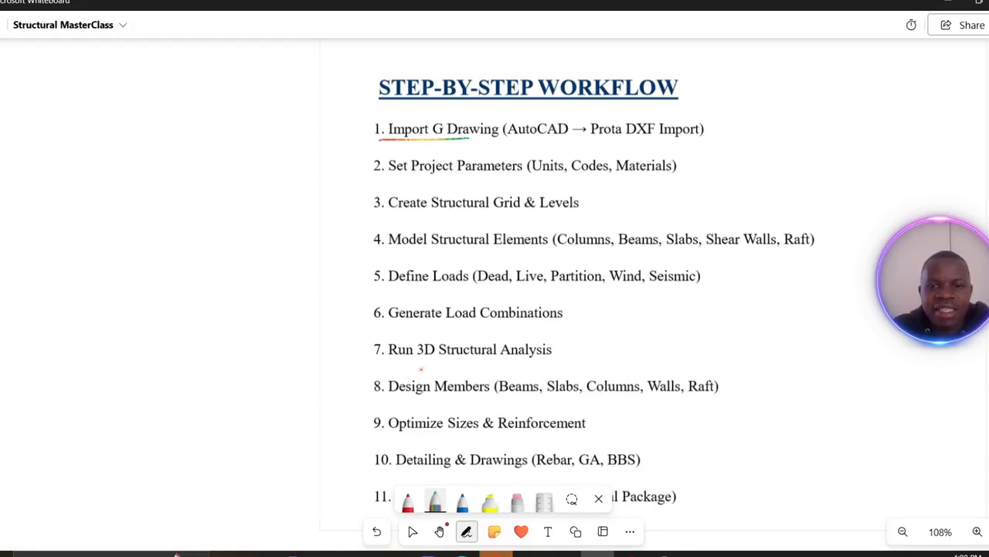
- Read the remaining workflow items, from load combinations and 3D analysis down to documentation
ctrl+scroll(422, 370, up, 6)
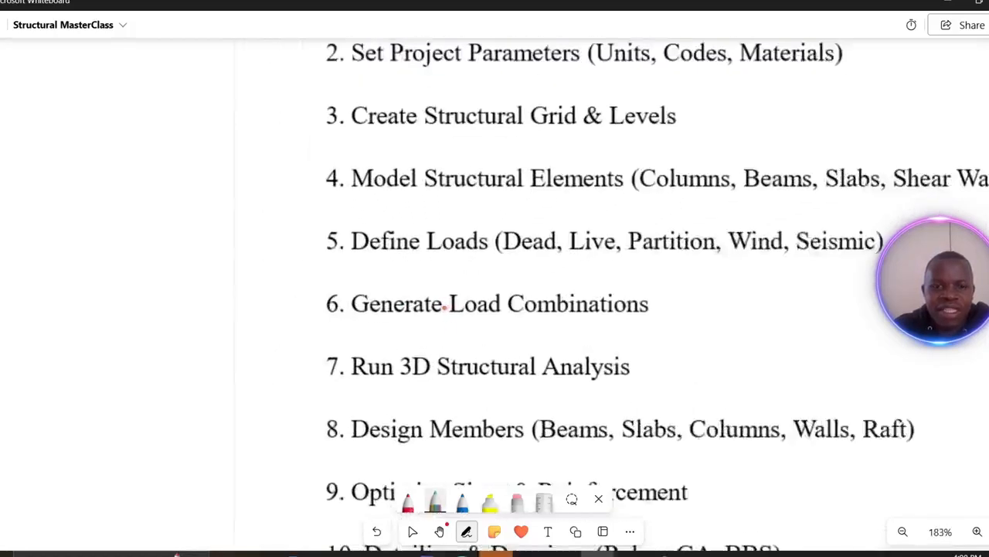
ctrl+scroll(384, 363, down, 1)
scroll(433, 353, down, 4)
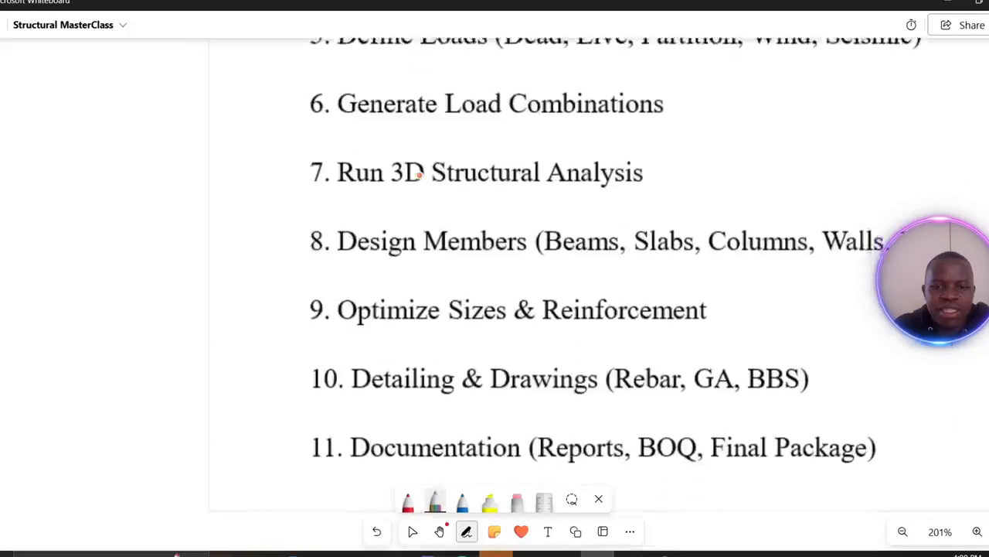
scroll(426, 236, down, 3)
ctrl+scroll(413, 280, down, 1)
ctrl+scroll(413, 279, up, 3)
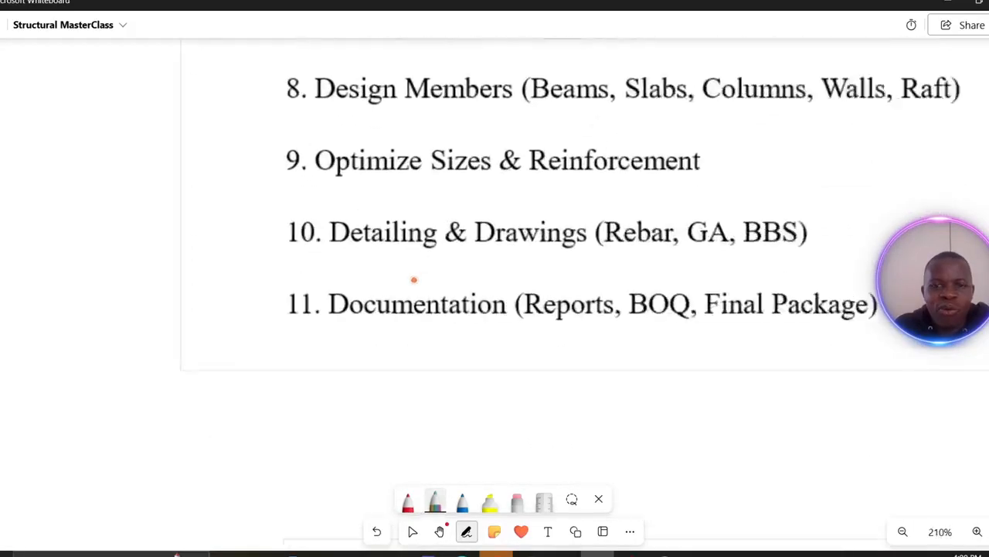
ctrl+scroll(413, 281, down, 7)
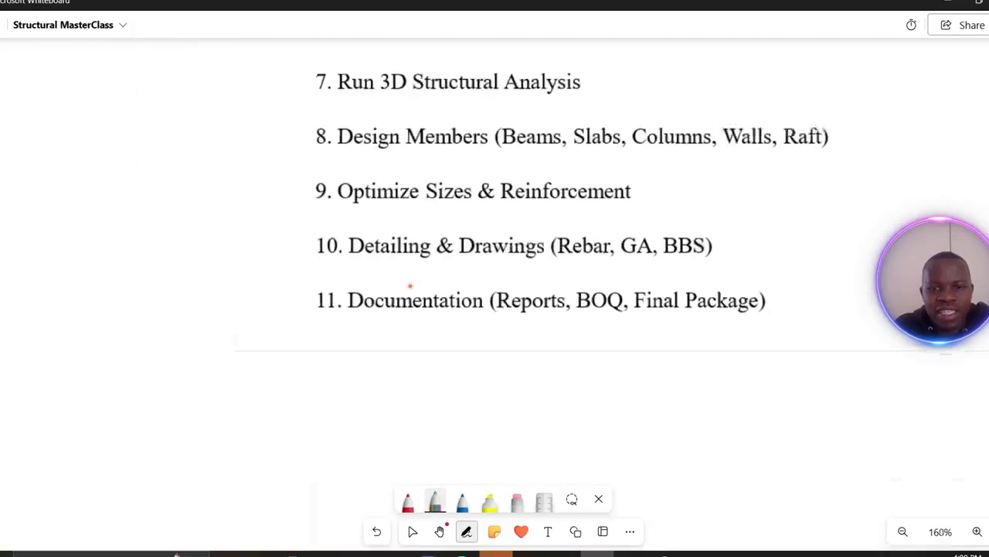
ctrl+scroll(410, 285, down, 4)
ctrl+scroll(425, 366, down, 1)
- Mark the lift shaft beside the staircase near grids 9 and 10 on the structural plan with a rainbow stroke
middle_drag(469, 418, 423, 240)
ctrl+scroll(439, 307, up, 9)
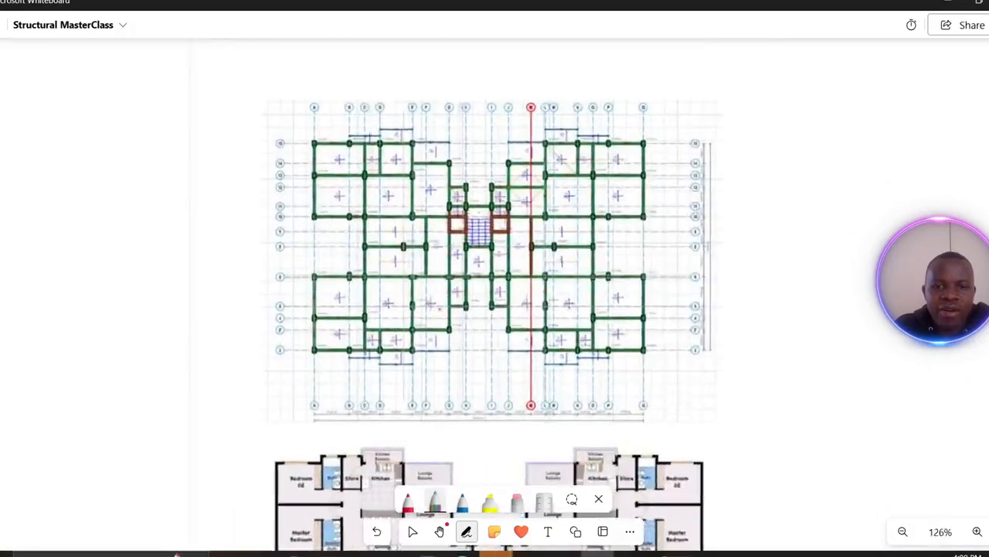
ctrl+scroll(439, 308, up, 5)
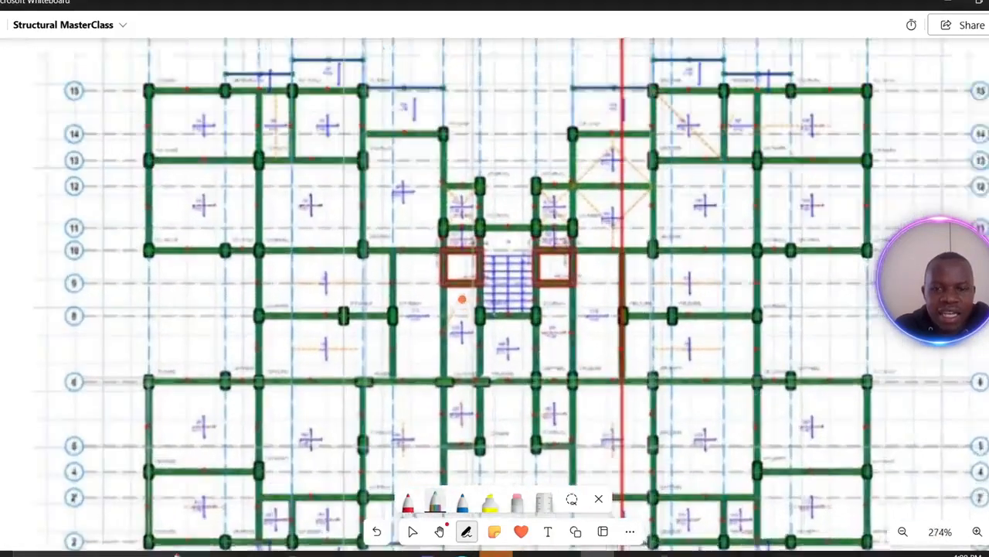
ctrl+scroll(461, 299, up, 1)
drag(429, 236, 422, 260)
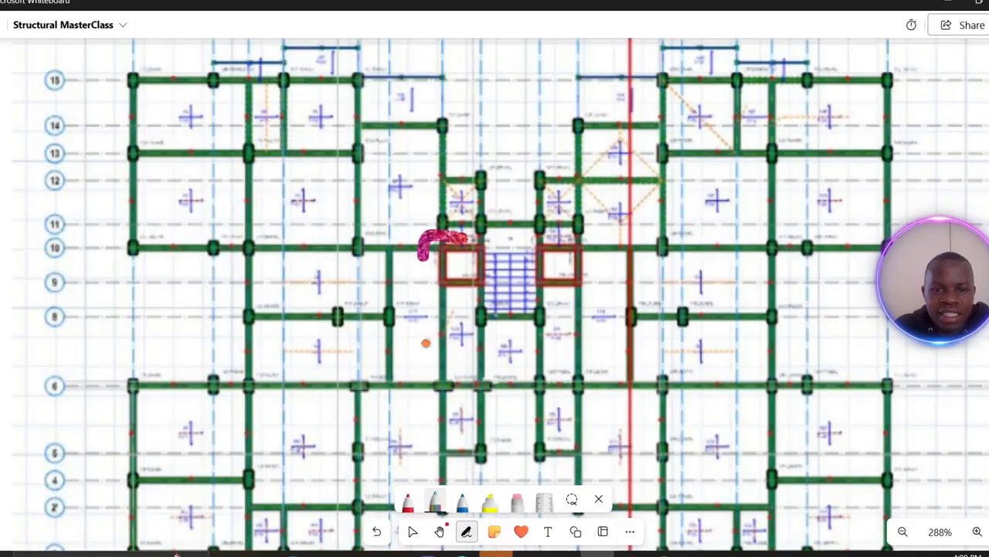
- Set the rainbow pen to thickness 2 and opacity 93, and outline the lift shaft and staircase core on the structural plan
click(440, 504)
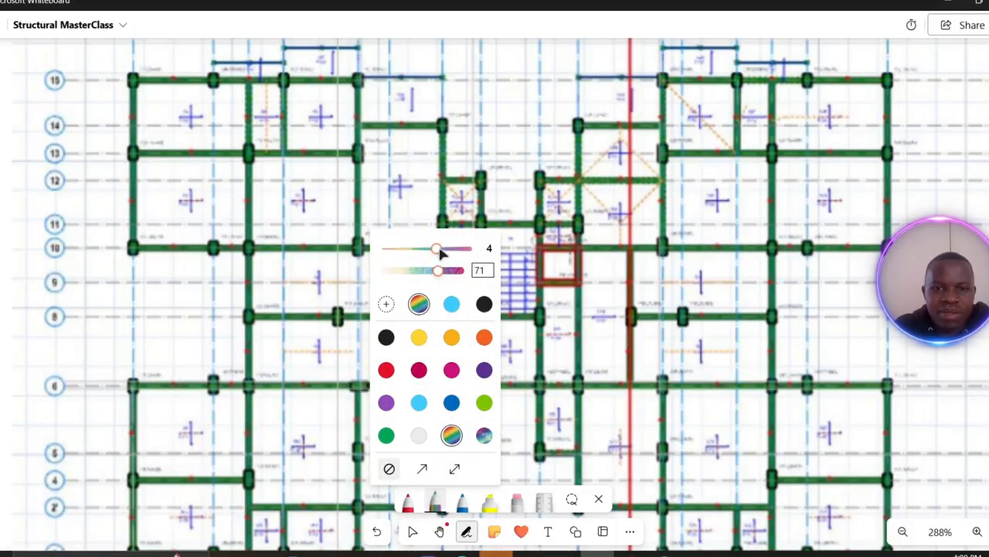
drag(435, 248, 451, 269)
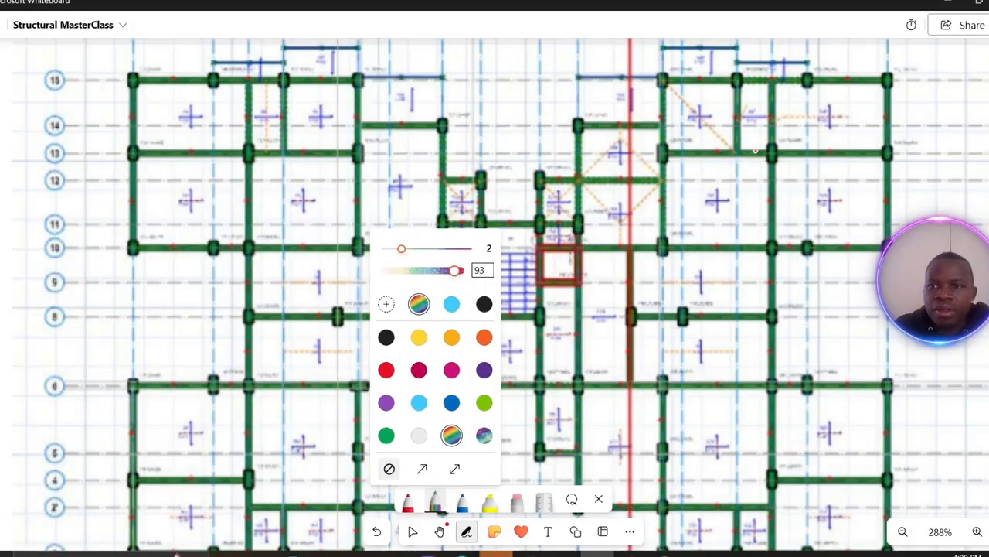
scroll(570, 163, down, 2)
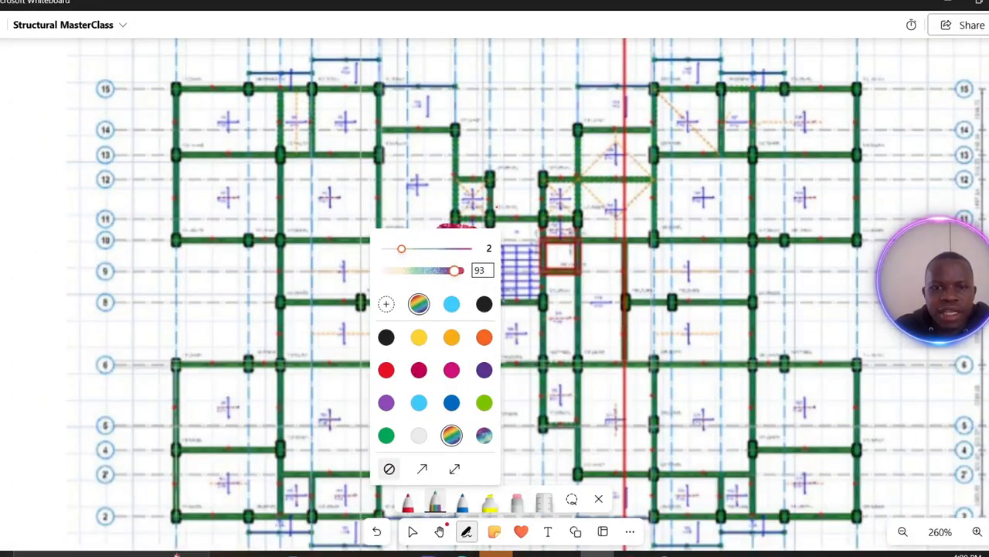
click(442, 228)
drag(441, 227, 420, 276)
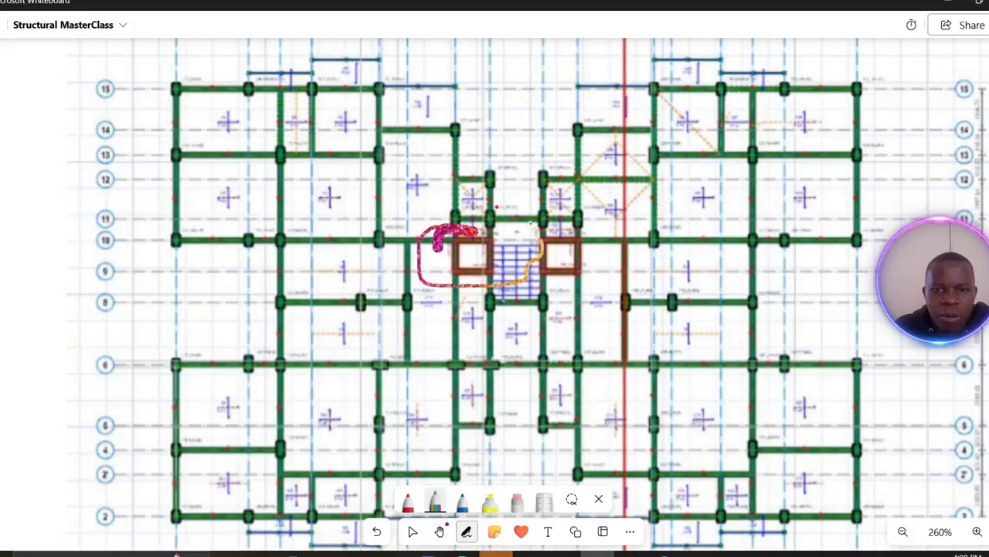
drag(531, 223, 517, 214)
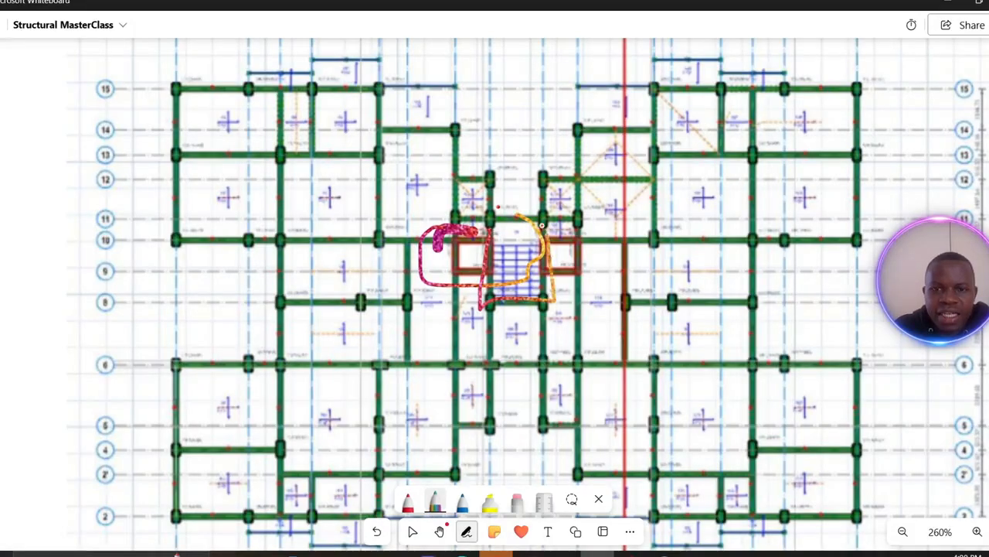
- Examine the architectural ground floor plan below the structural plan, including its rooms, lifts and staircase
scroll(488, 249, down, 10)
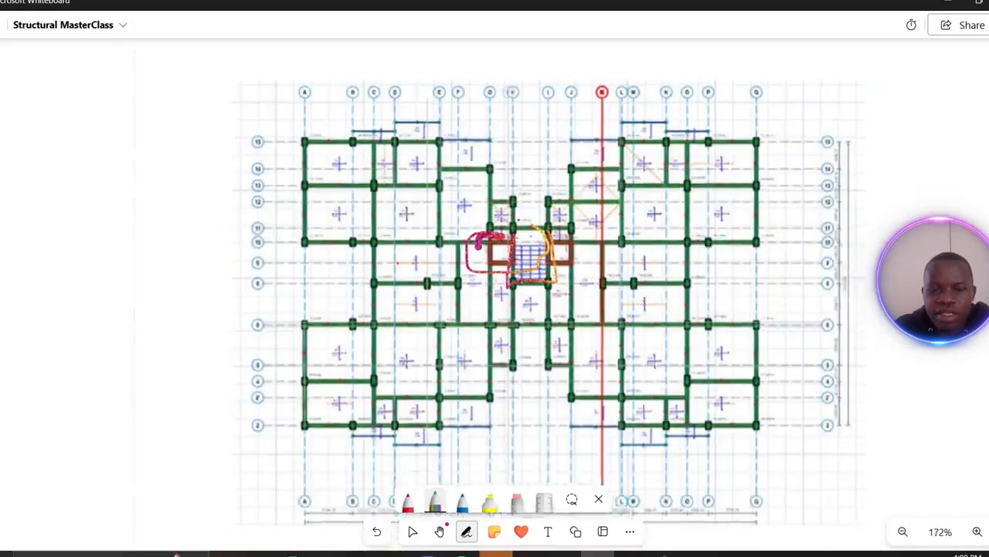
scroll(487, 249, down, 3)
middle_drag(538, 372, 536, 91)
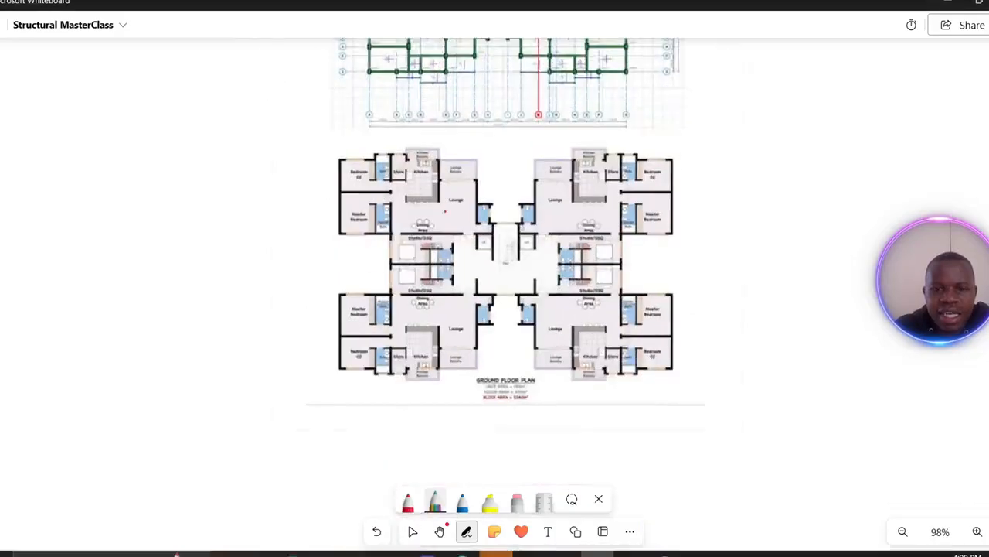
scroll(444, 211, up, 2)
scroll(444, 211, up, 11)
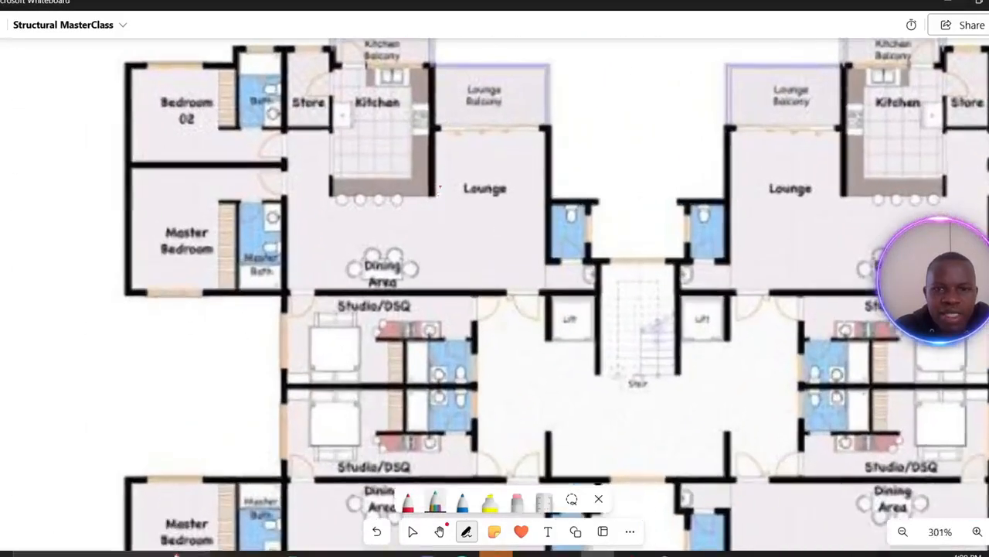
scroll(448, 182, down, 9)
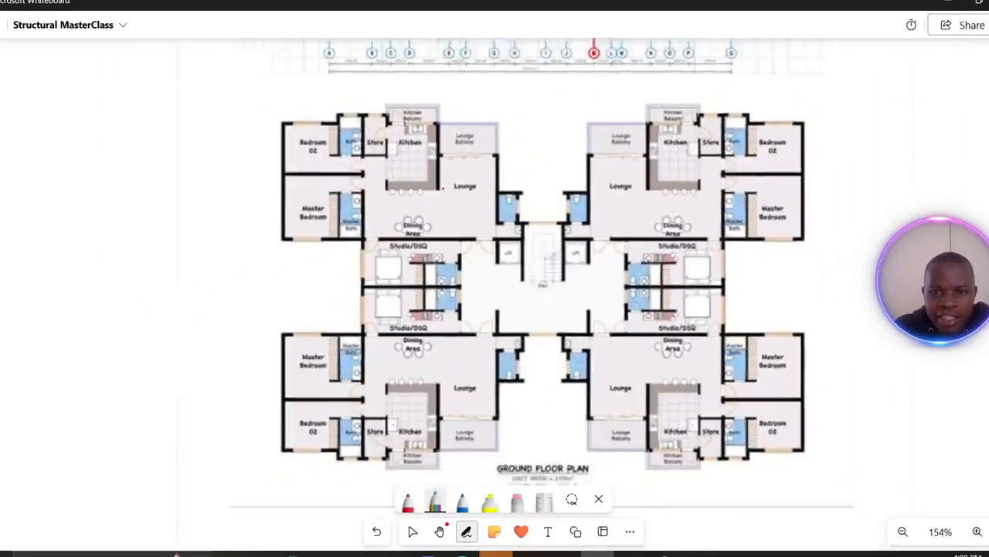
scroll(444, 191, up, 7)
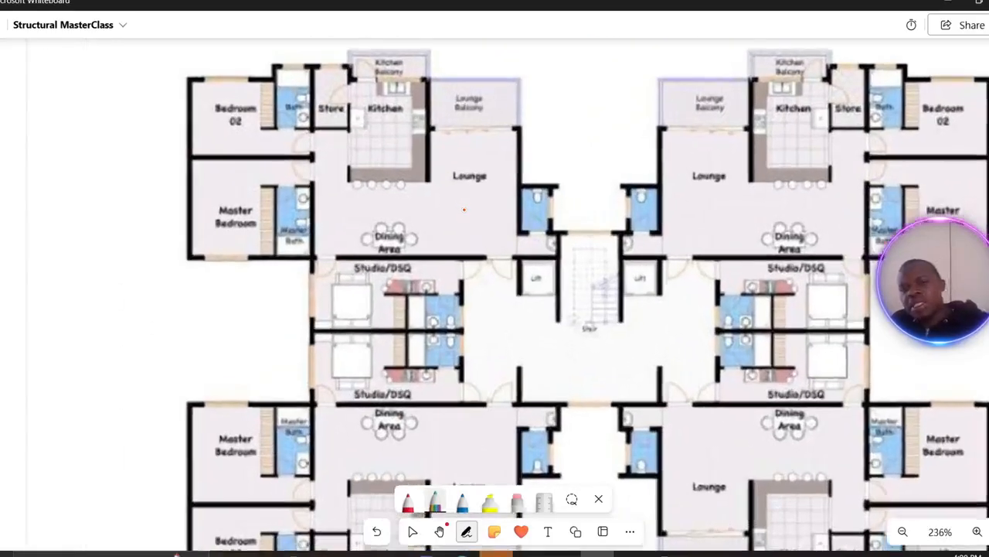
scroll(463, 209, down, 9)
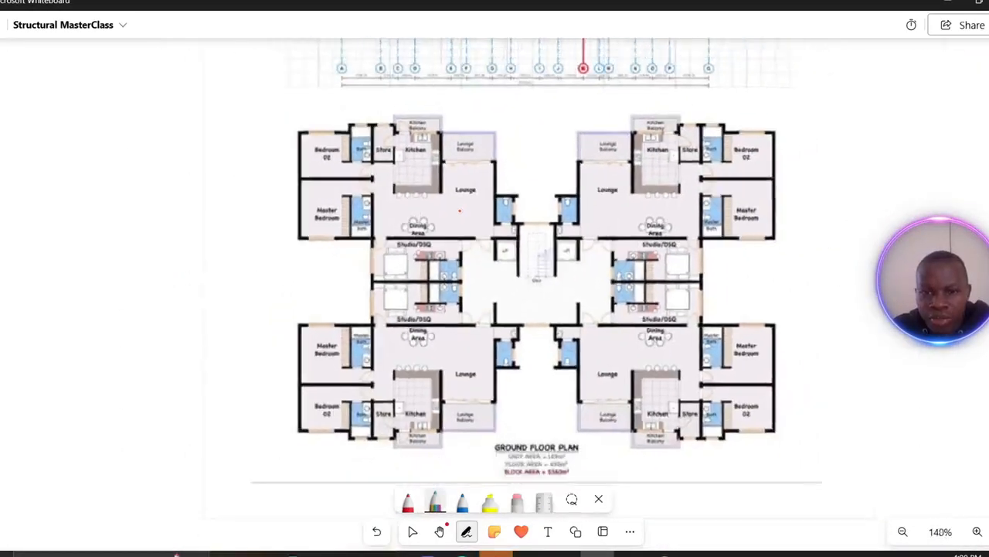
scroll(460, 210, up, 1)
scroll(480, 255, down, 4)
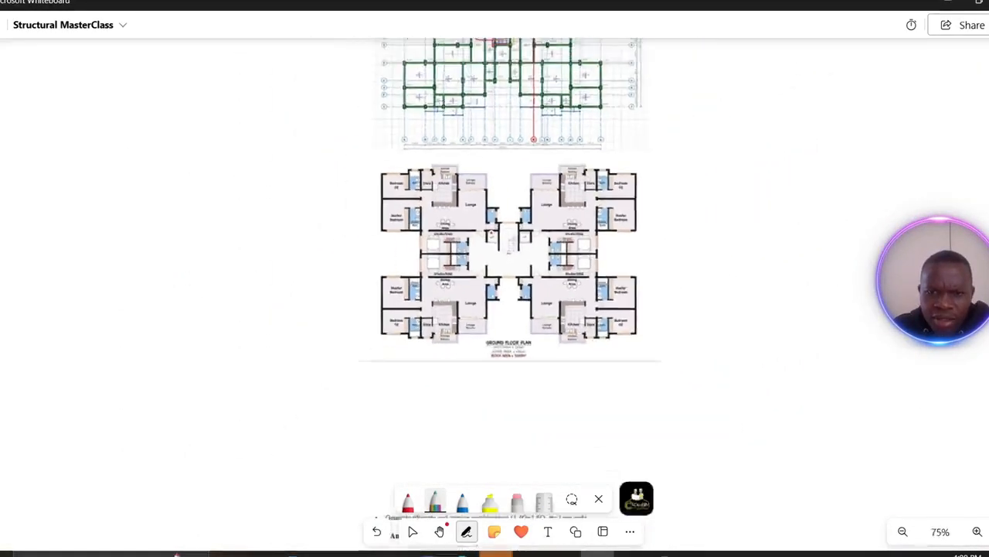
- Circle the Ground Floor Plan title and area notes, and handwrite "G+12" beside them
scroll(506, 316, up, 1)
scroll(506, 315, up, 8)
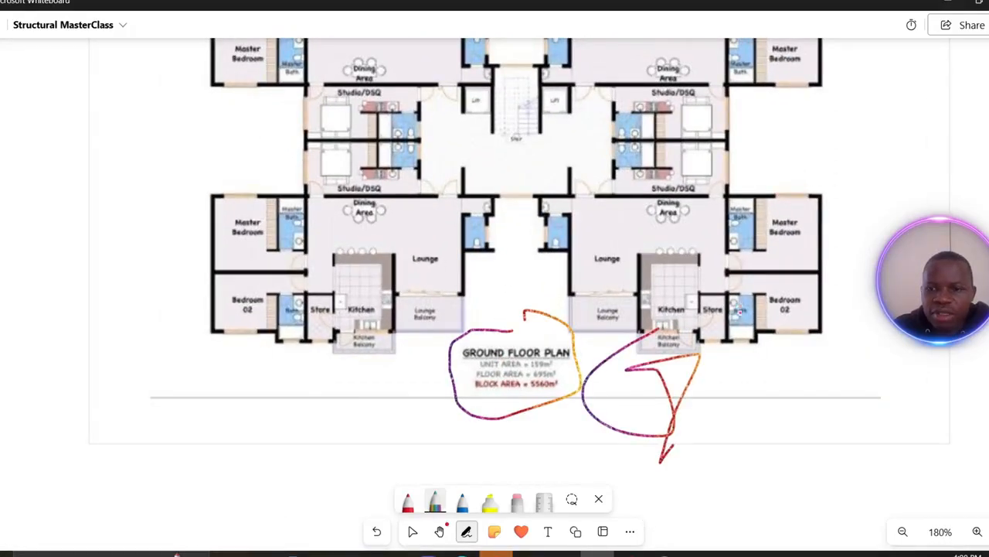
drag(695, 402, 863, 348)
drag(863, 320, 826, 430)
drag(884, 338, 881, 448)
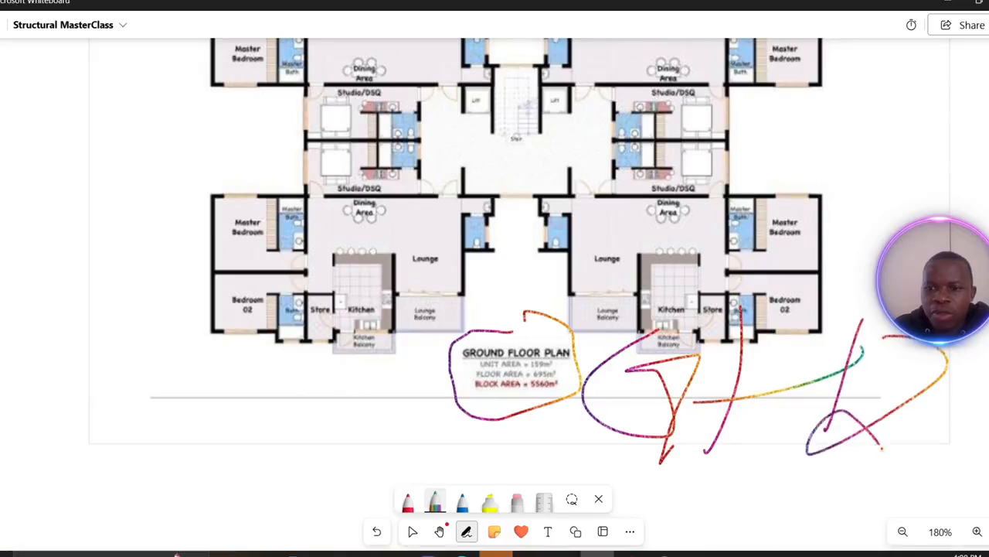
- View the AutoCAD general arrangement drawing placed beside the floor plans
scroll(611, 362, down, 8)
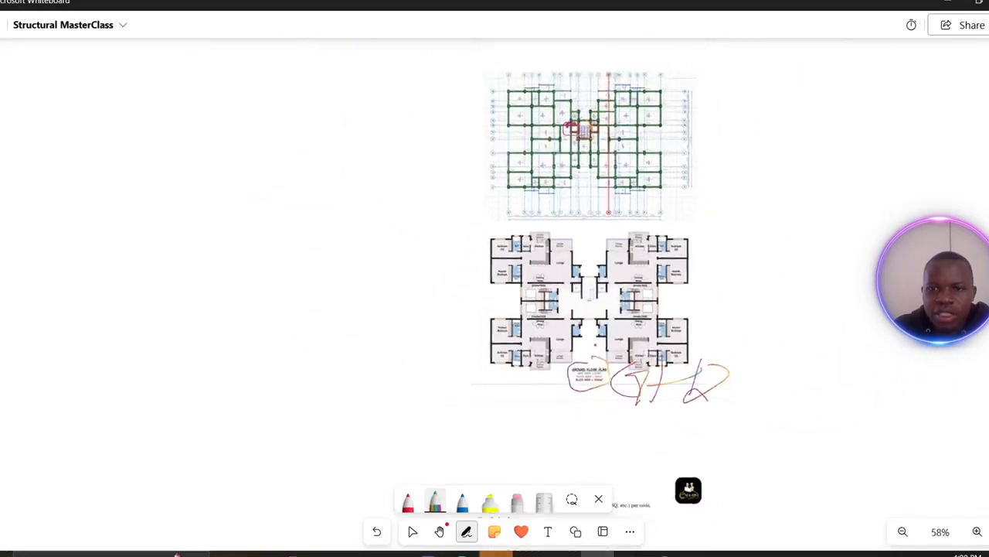
scroll(594, 294, right, 5)
scroll(630, 242, up, 3)
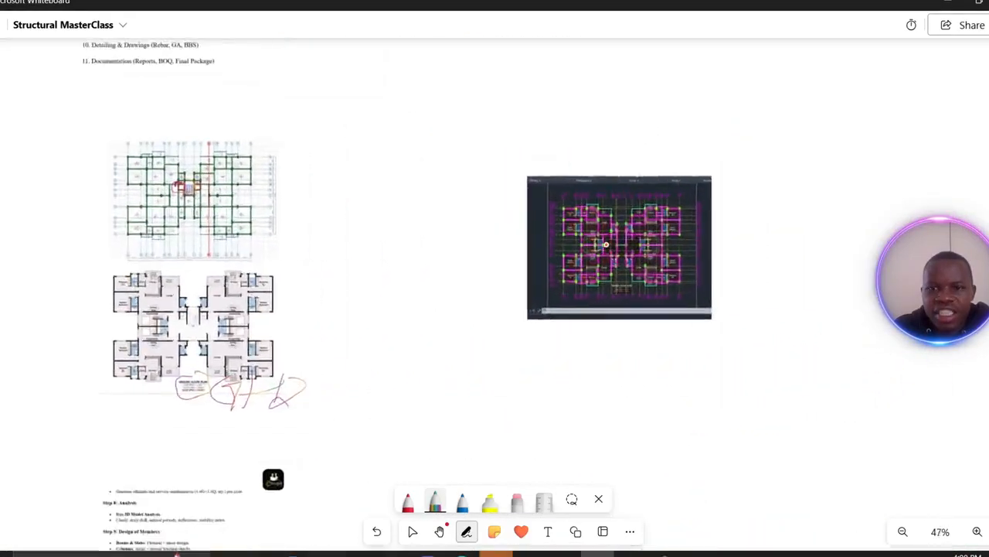
scroll(630, 242, up, 6)
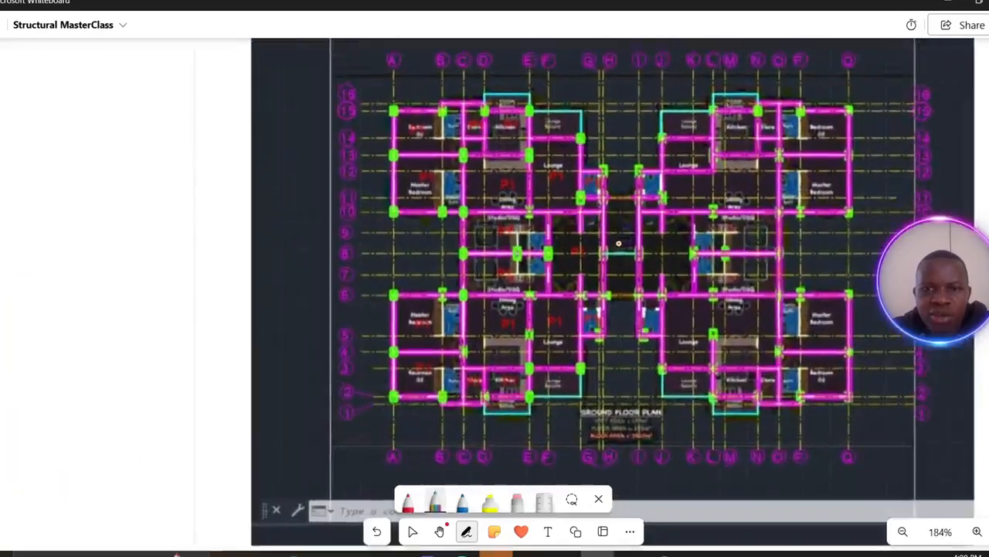
- Examine the AutoCAD general arrangement drawing and scribble freehand marks beside gridlines 7 to 9 and near grid intersection P-10
scroll(590, 228, up, 3)
ctrl+scroll(369, 191, up, 1)
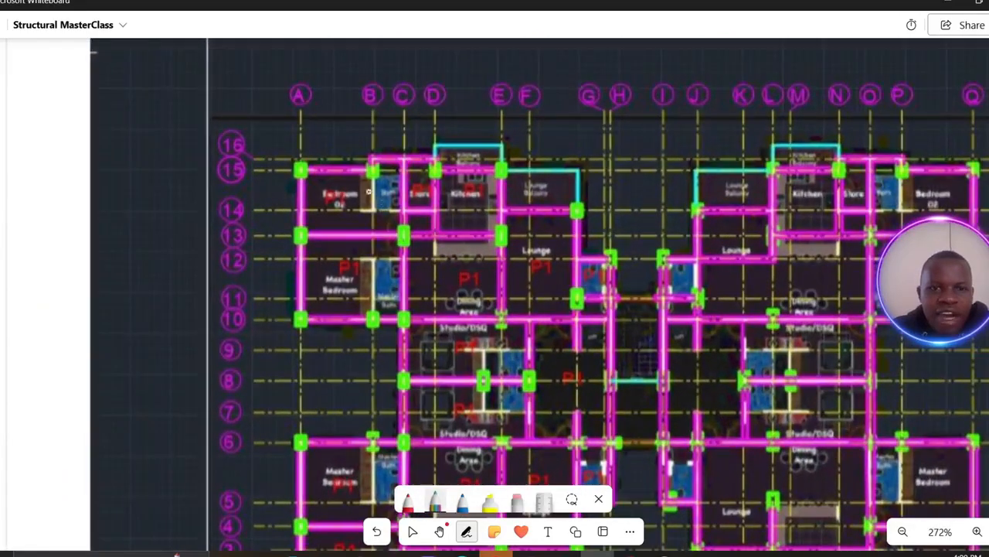
ctrl+scroll(453, 207, down, 5)
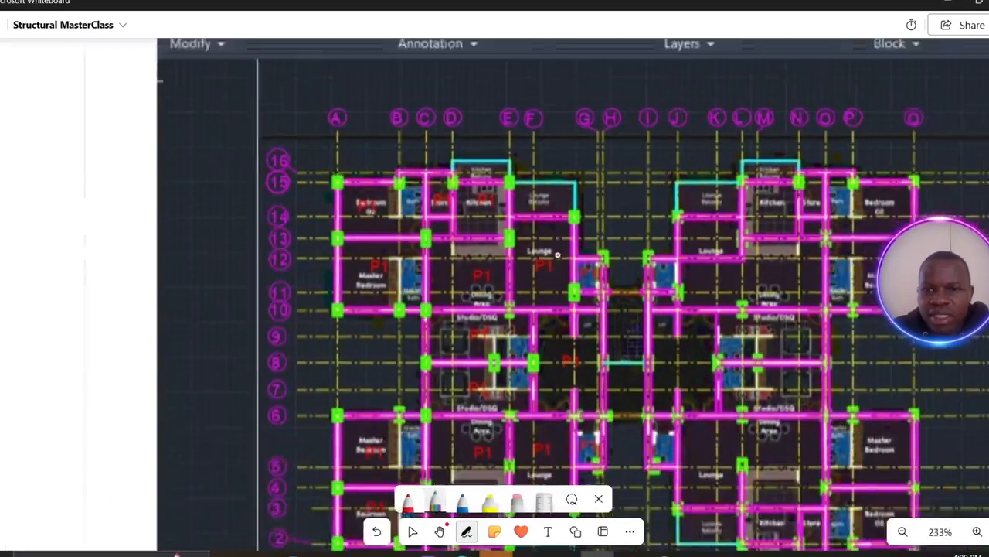
ctrl+scroll(501, 172, up, 3)
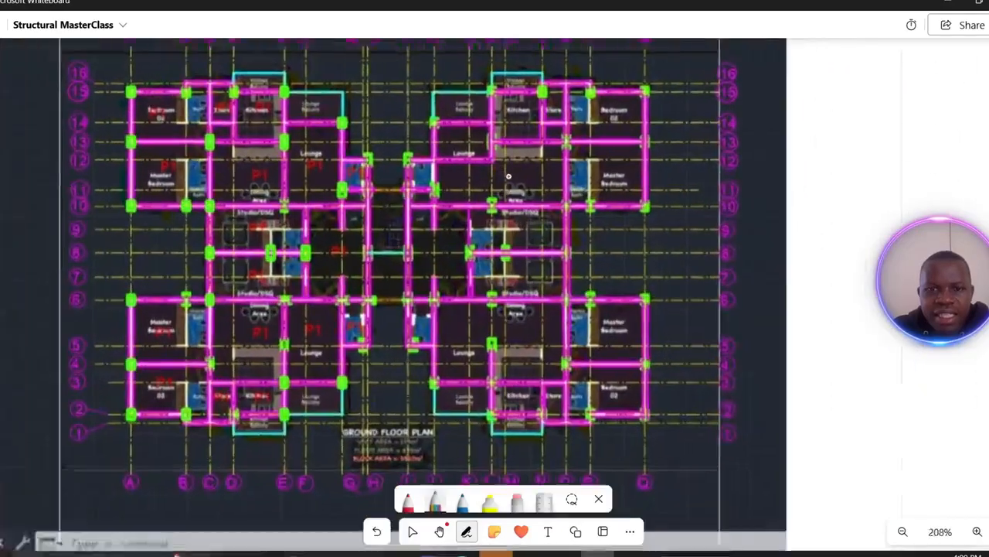
ctrl+scroll(711, 224, down, 2)
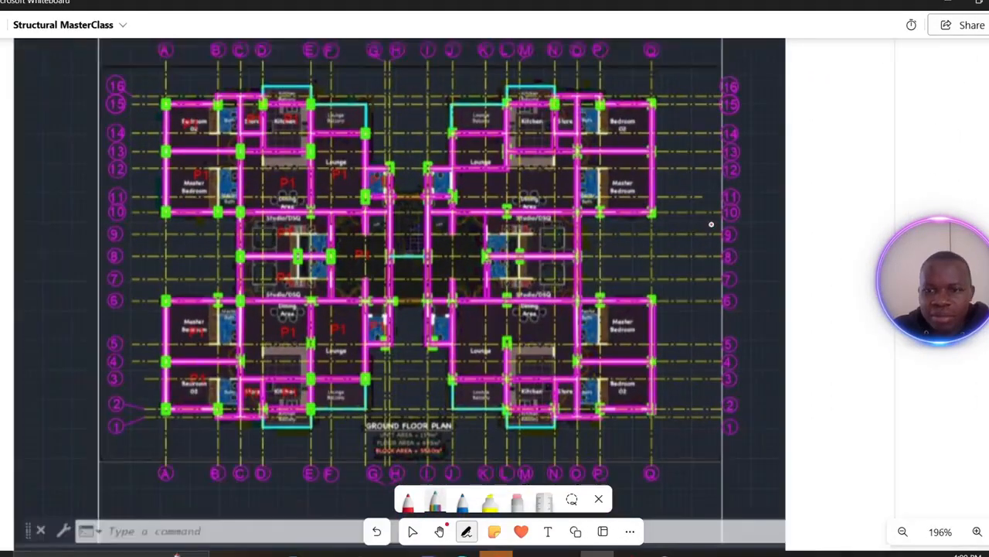
ctrl+scroll(752, 232, up, 1)
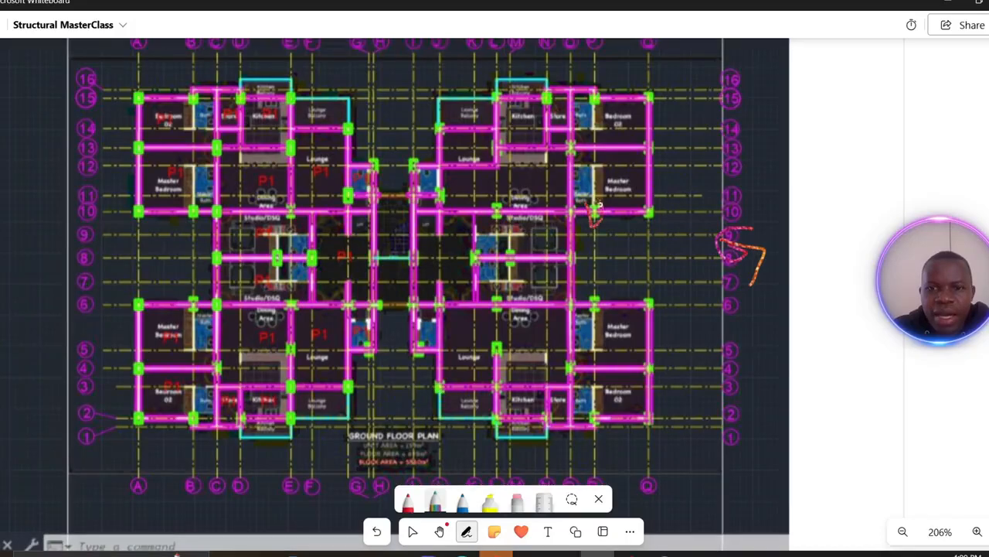
- Circle the raft foundation model in the image that combines analysis results with the 3D building
ctrl+scroll(409, 158, down, 10)
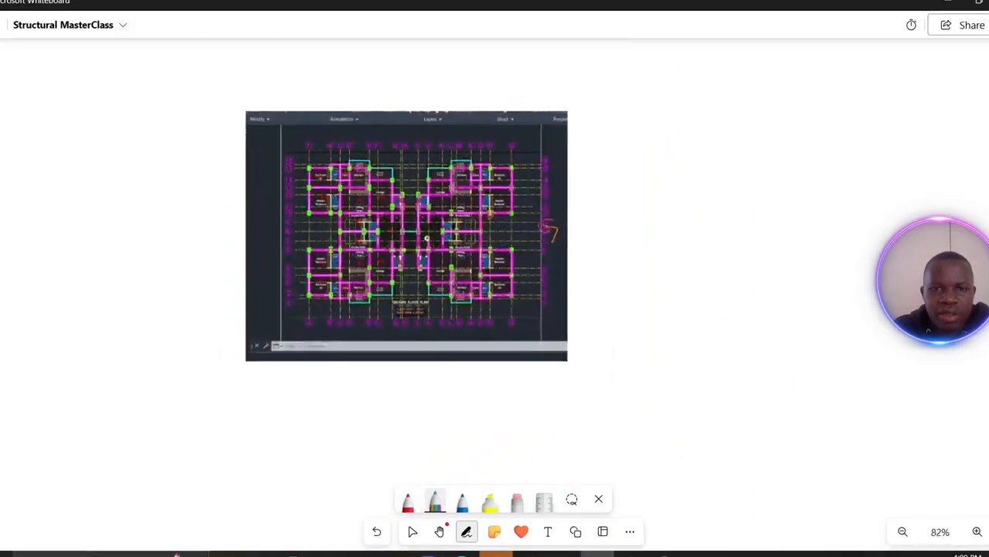
scroll(505, 137, down, 3)
ctrl+scroll(474, 283, down, 2)
ctrl+scroll(477, 312, down, 1)
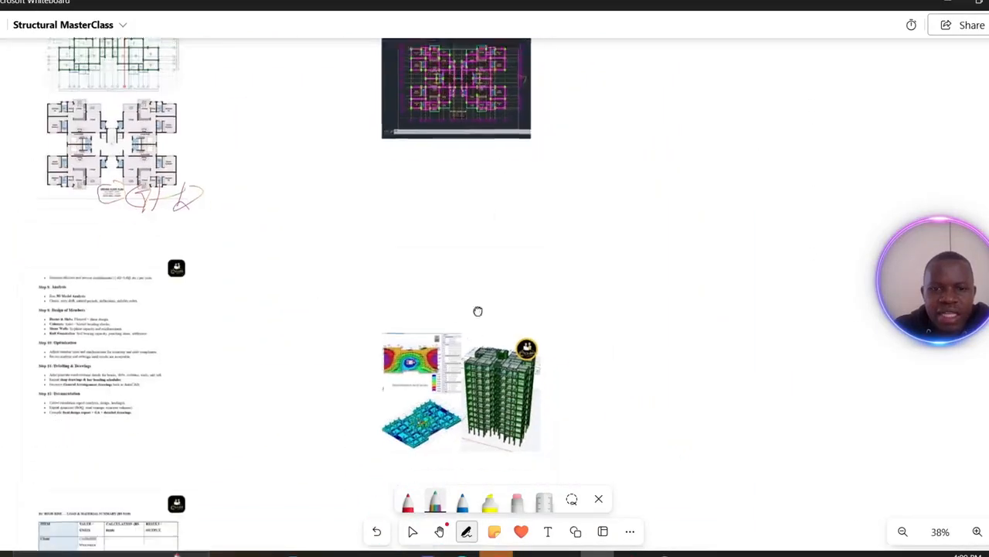
scroll(477, 311, down, 3)
ctrl+scroll(441, 243, up, 6)
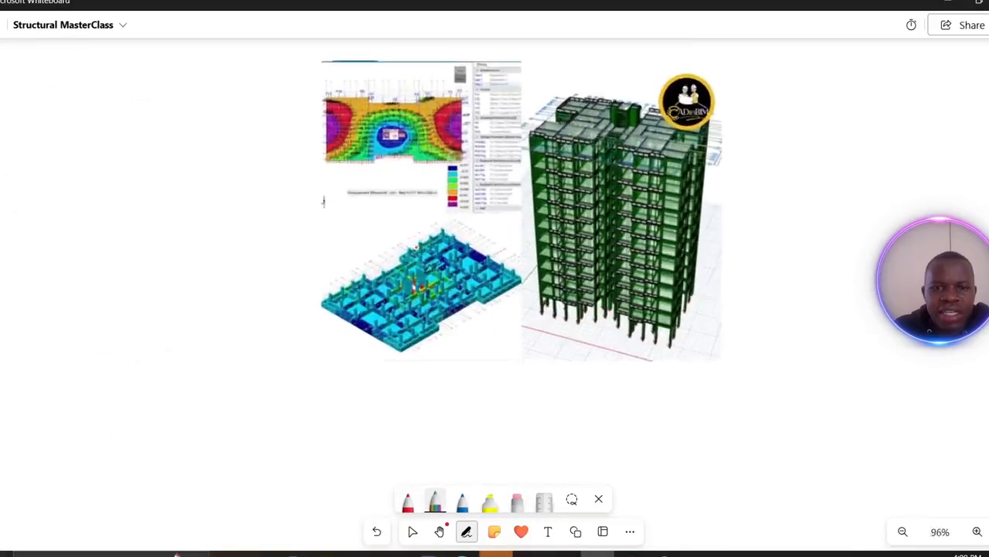
ctrl+scroll(444, 244, up, 2)
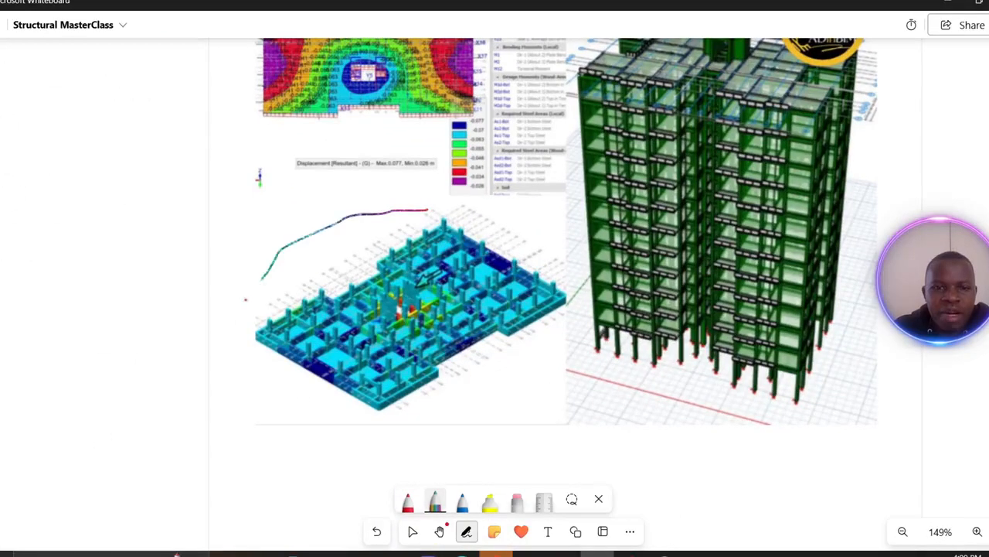
drag(310, 424, 563, 349)
drag(506, 217, 384, 199)
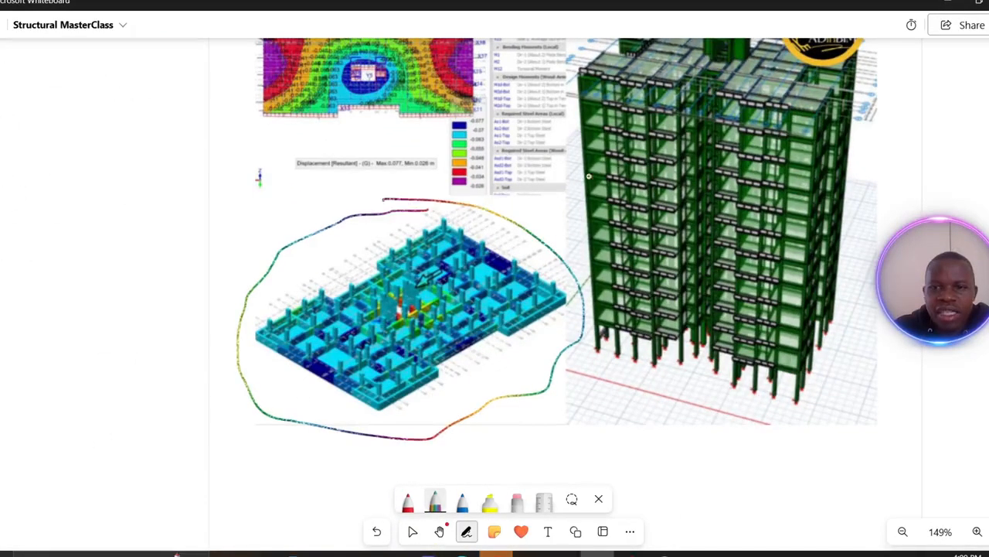
- Draw a freehand outline along the top and side of the green 3D building model
middle_drag(583, 209, 442, 391)
mouse_move(424, 206)
mouse_down()
mouse_move(763, 210)
mouse_move(697, 520)
mouse_up()
ctrl+scroll(669, 423, down, 2)
middle_drag(693, 330, 741, 162)
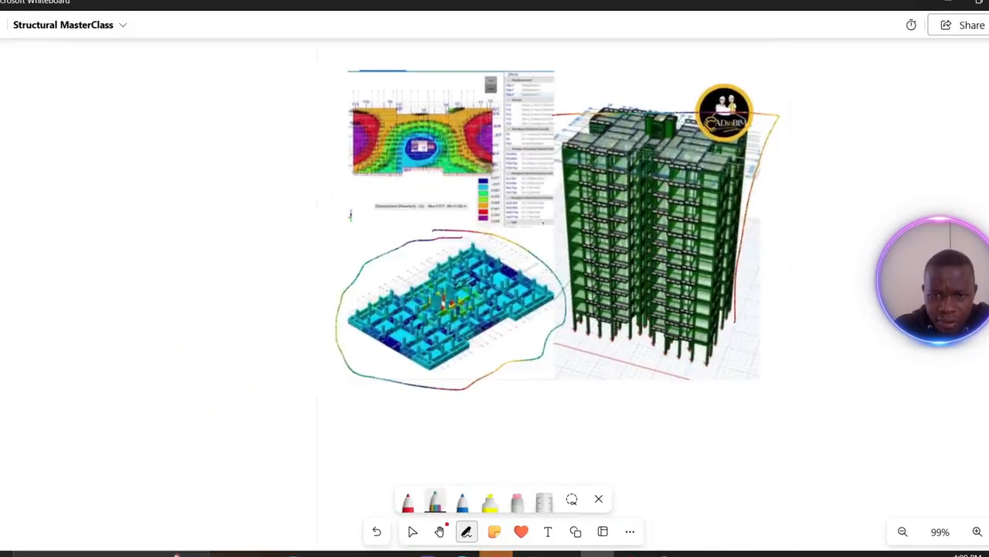
- Mark off the displacement contour plot with freehand lines below and beside it, and examine its resultant displacement label and colour legend
middle_drag(555, 239, 566, 300)
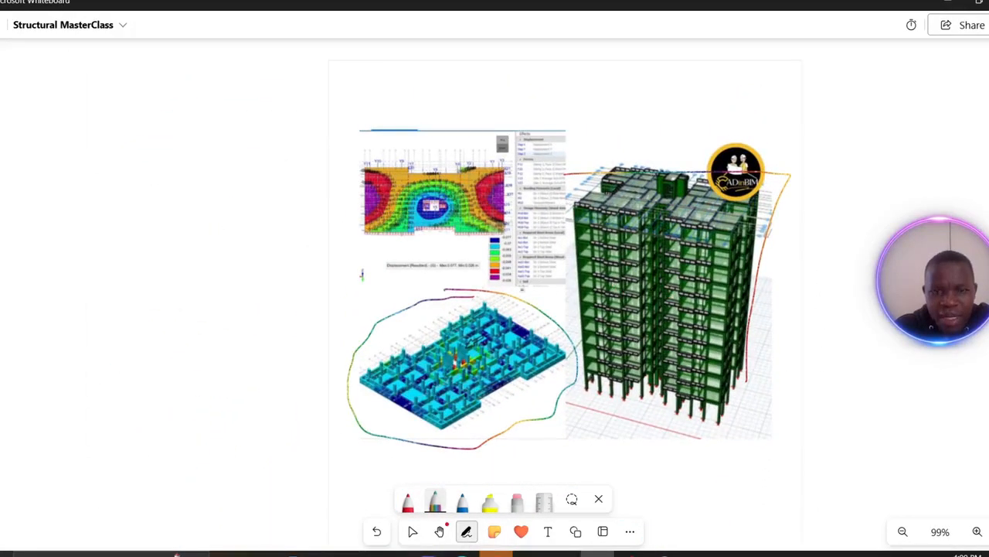
drag(342, 292, 558, 304)
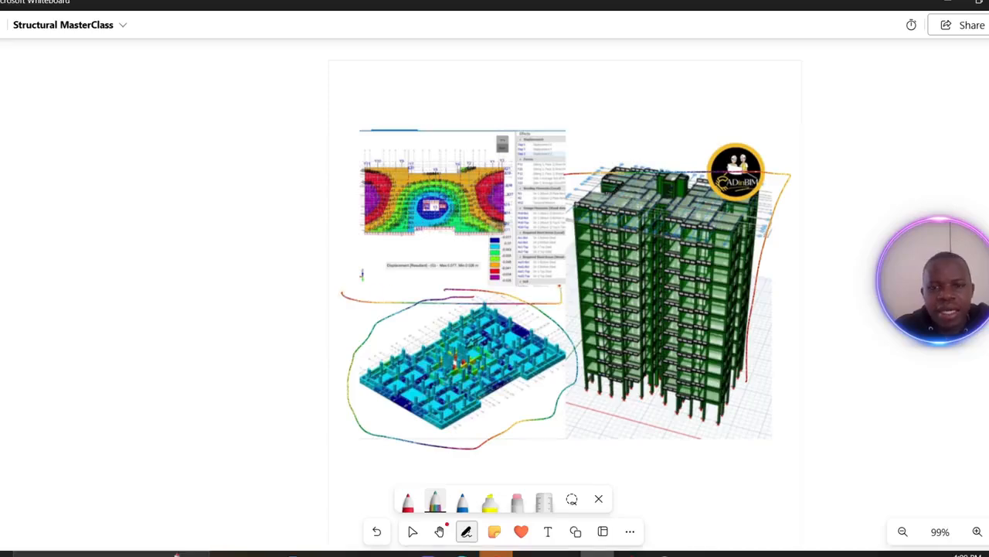
ctrl+scroll(539, 222, up, 5)
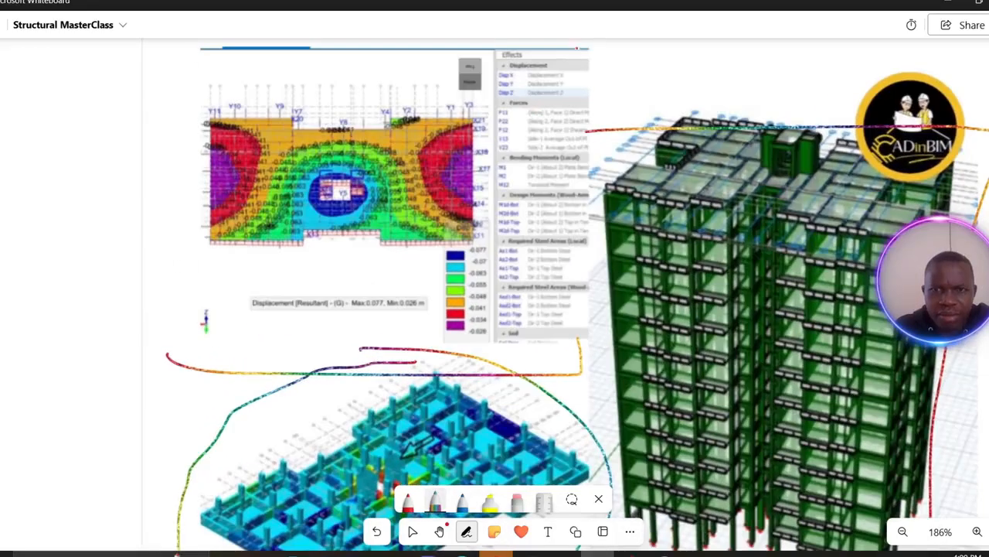
drag(586, 38, 584, 143)
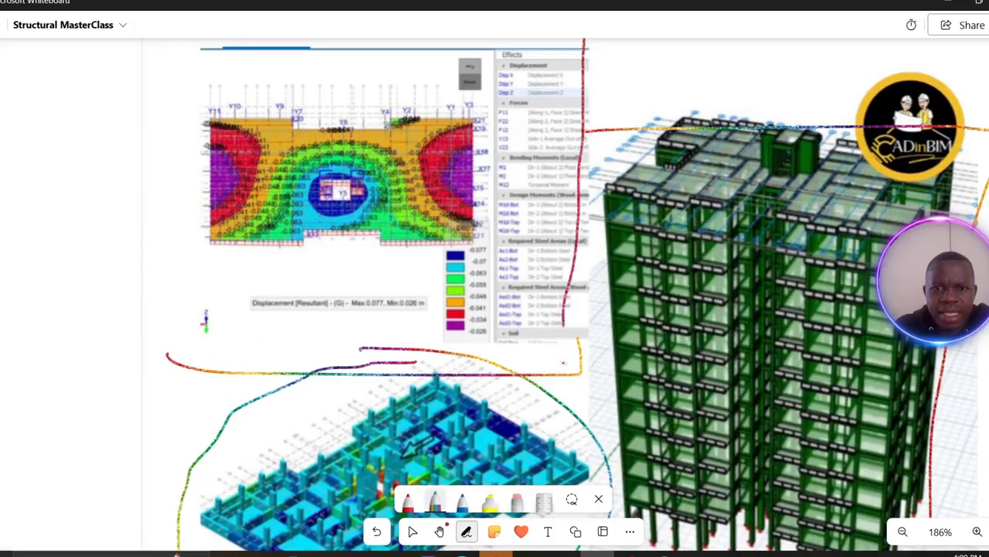
drag(564, 361, 562, 364)
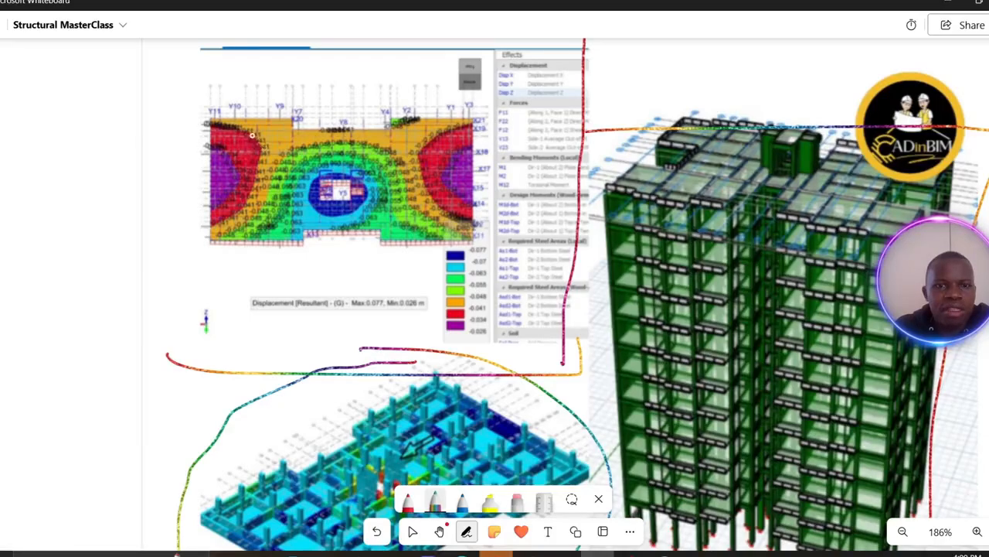
ctrl+scroll(252, 135, down, 1)
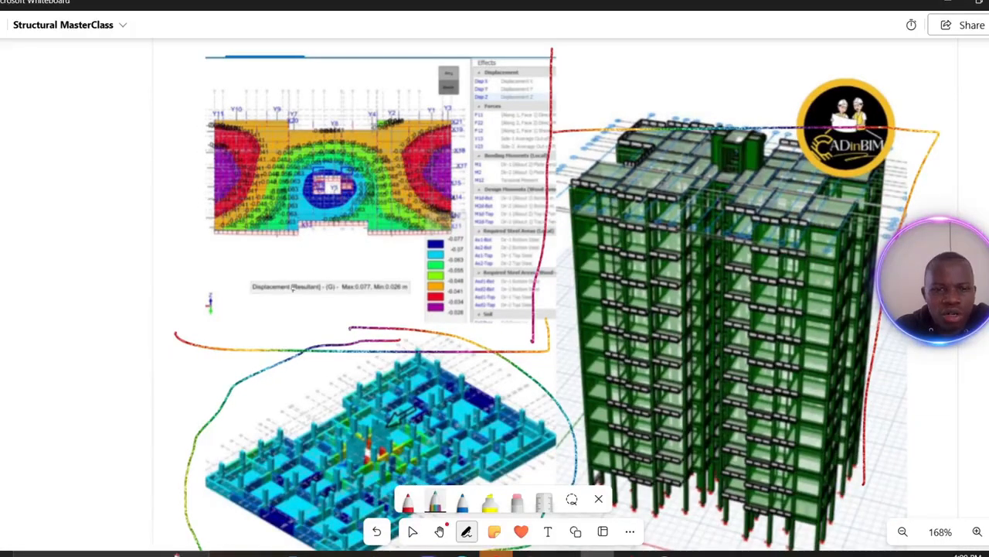
ctrl+scroll(278, 294, up, 6)
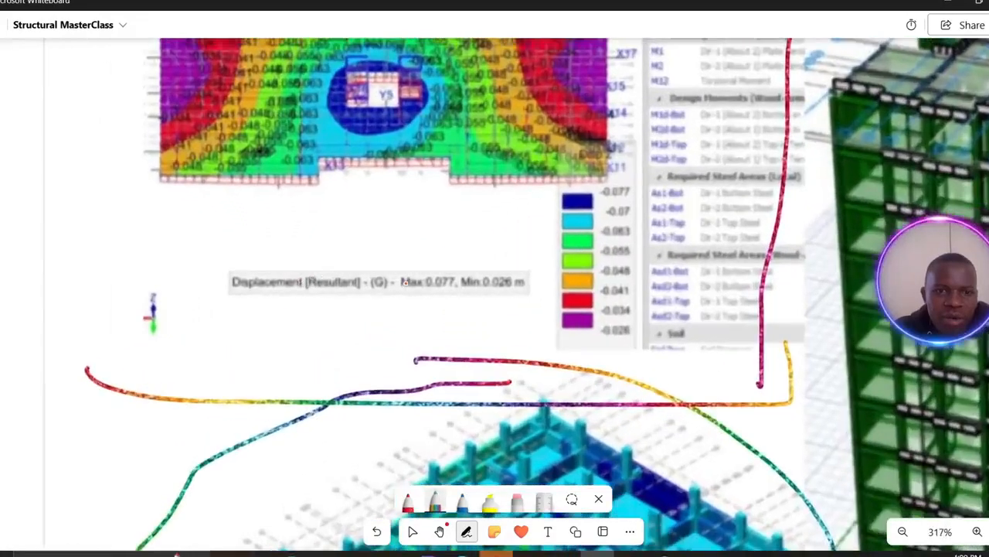
ctrl+scroll(403, 282, down, 4)
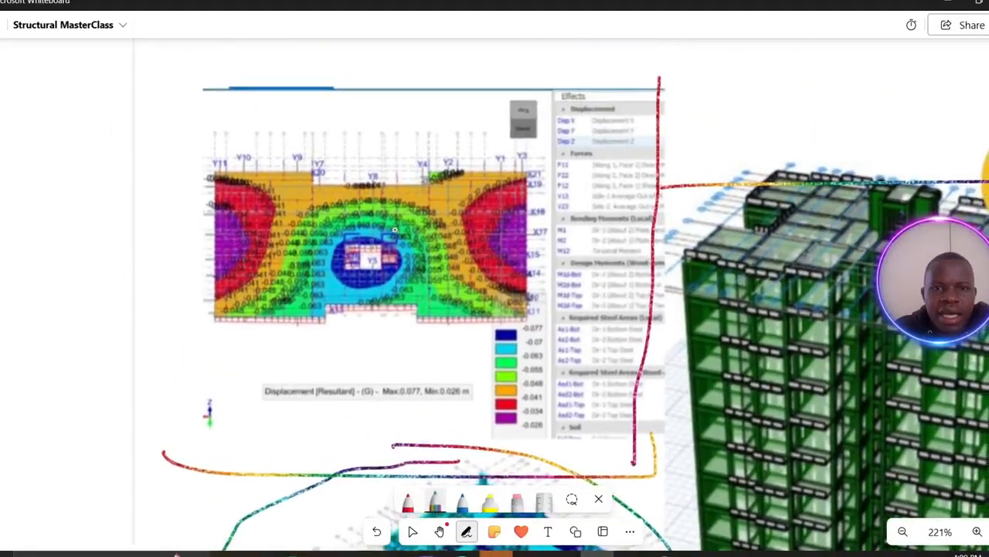
ctrl+scroll(378, 236, down, 8)
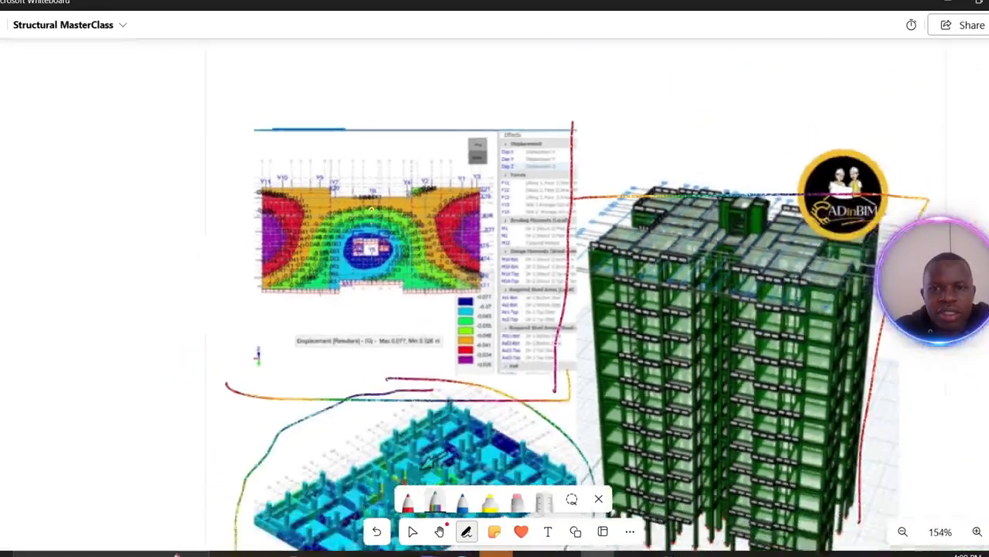
- Circle the elevation view of the tower model in the image beneath the raft analysis results
scroll(456, 294, down, 5)
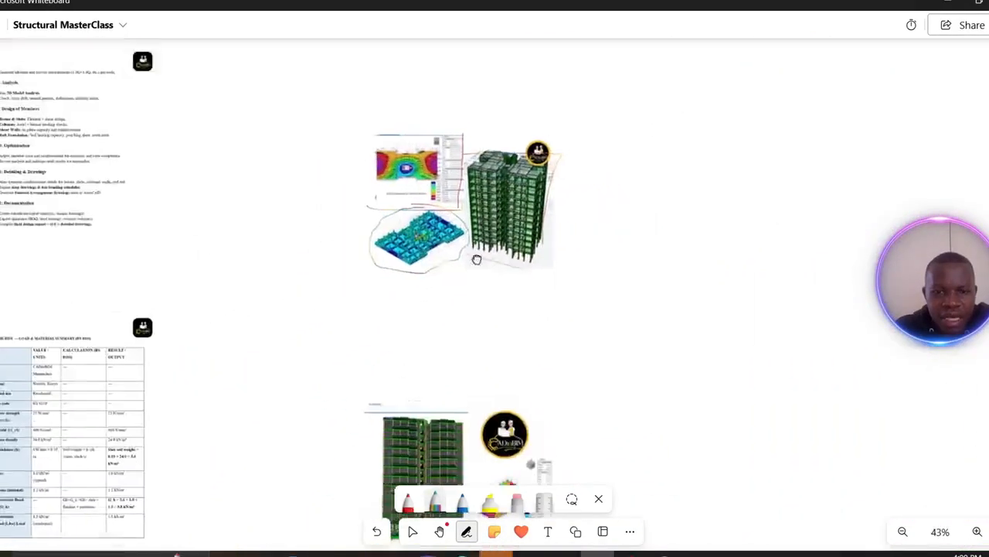
ctrl+scroll(467, 303, up, 2)
ctrl+scroll(467, 303, up, 3)
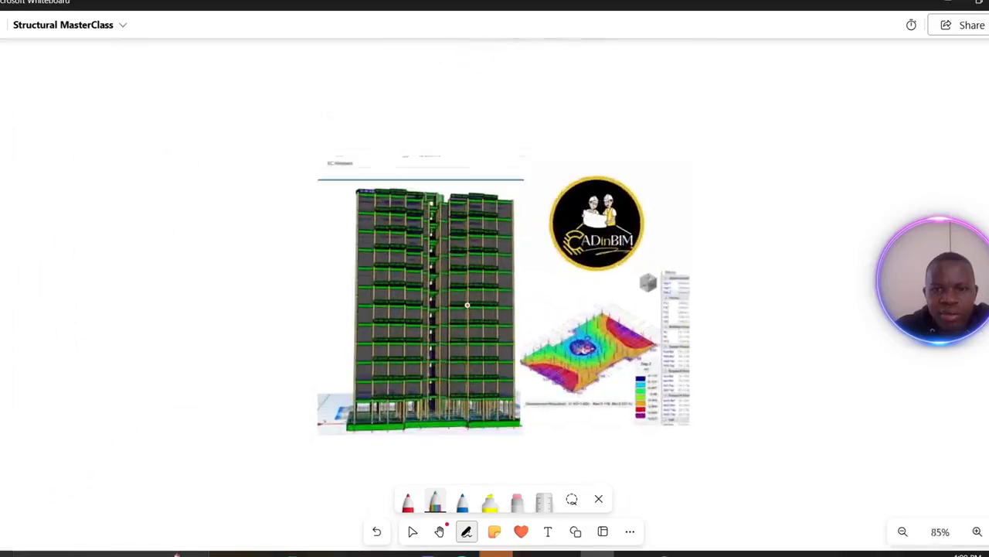
mouse_move(325, 144)
mouse_down()
mouse_move(394, 520)
mouse_move(611, 355)
mouse_up()
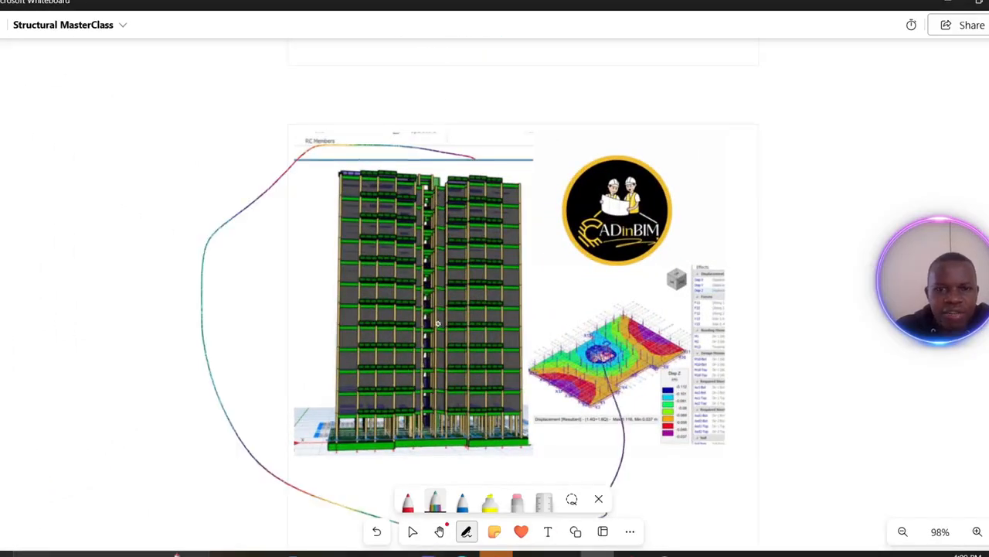
- Look over the BS 8110 load and material summary, the design notes for Steps 8 to 12 and the floor plans
ctrl+scroll(381, 363, down, 5)
middle_drag(559, 343, 988, 307)
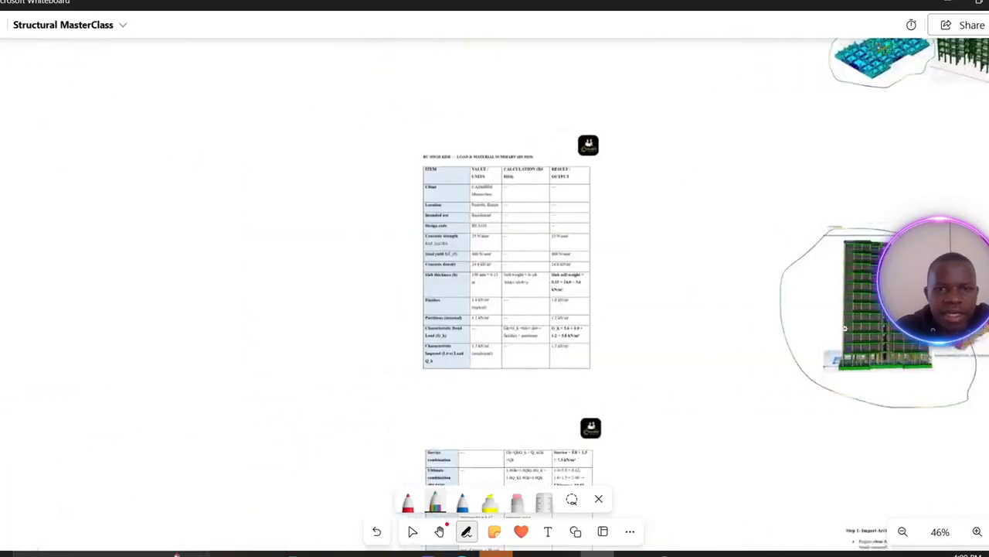
ctrl+scroll(500, 228, up, 1)
ctrl+scroll(500, 228, up, 1)
scroll(499, 228, up, 5)
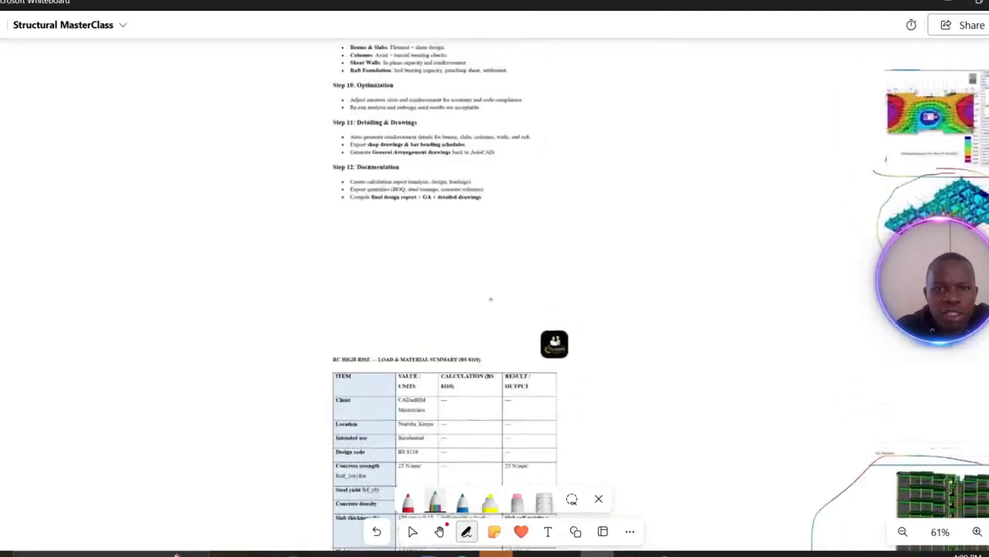
middle_drag(501, 283, 539, 221)
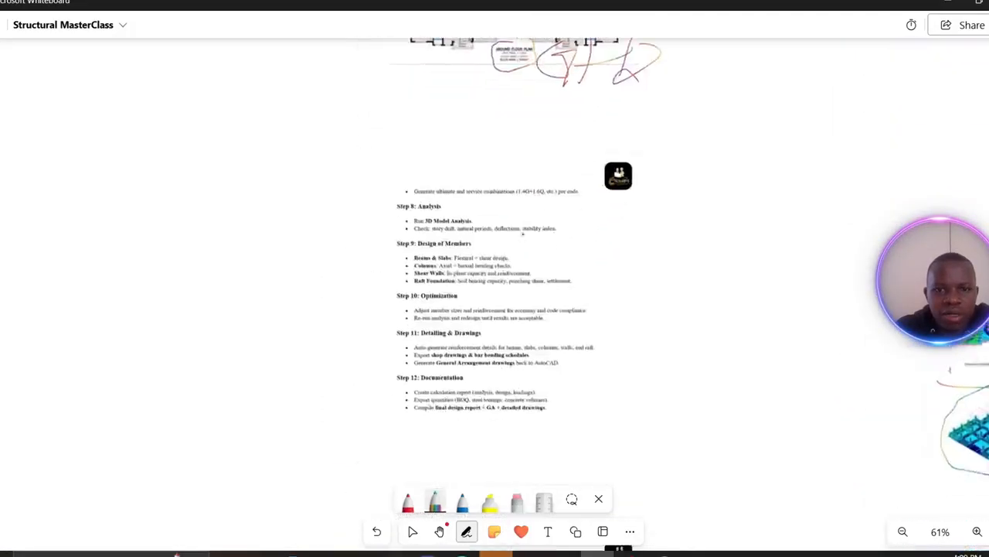
scroll(446, 274, up, 4)
ctrl+scroll(438, 275, up, 1)
ctrl+scroll(448, 270, down, 5)
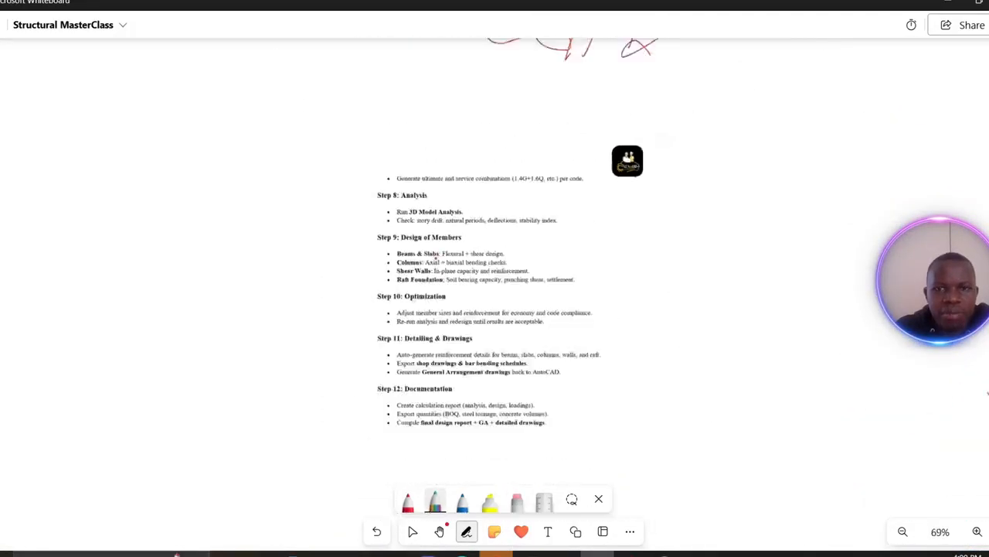
scroll(461, 266, up, 3)
ctrl+scroll(461, 266, down, 2)
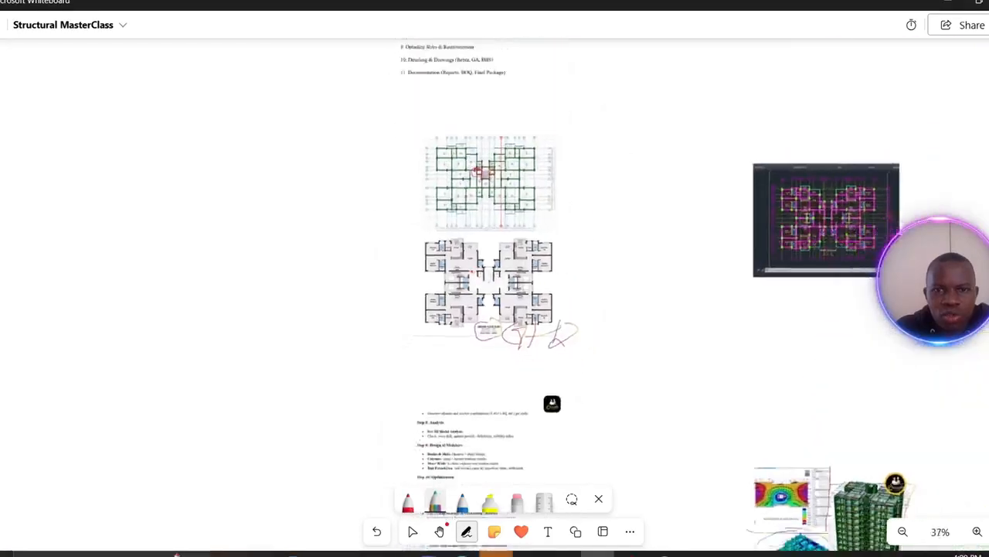
- Swap the floor plans page, including its handwritten notes, with the Step-by-Step Workflow page so the plans come first
scroll(565, 306, up, 1)
middle_drag(565, 306, 629, 317)
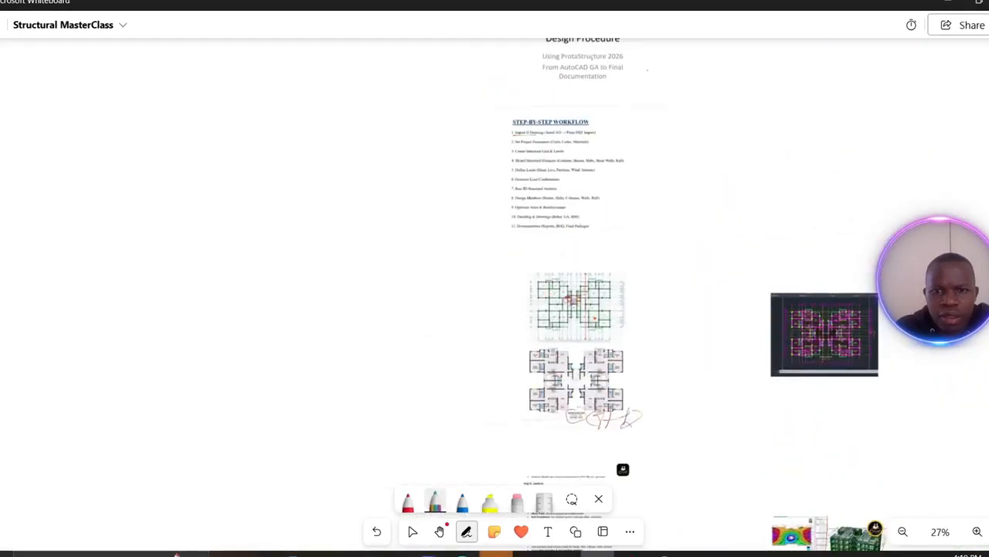
key(Escape)
drag(562, 329, 785, 135)
drag(534, 171, 540, 393)
drag(796, 173, 571, 207)
- Read through the Step-by-Step Workflow list and the detailed notes on analysis, member design, optimization, detailing and documentation
ctrl+scroll(555, 363, up, 2)
ctrl+scroll(555, 382, up, 5)
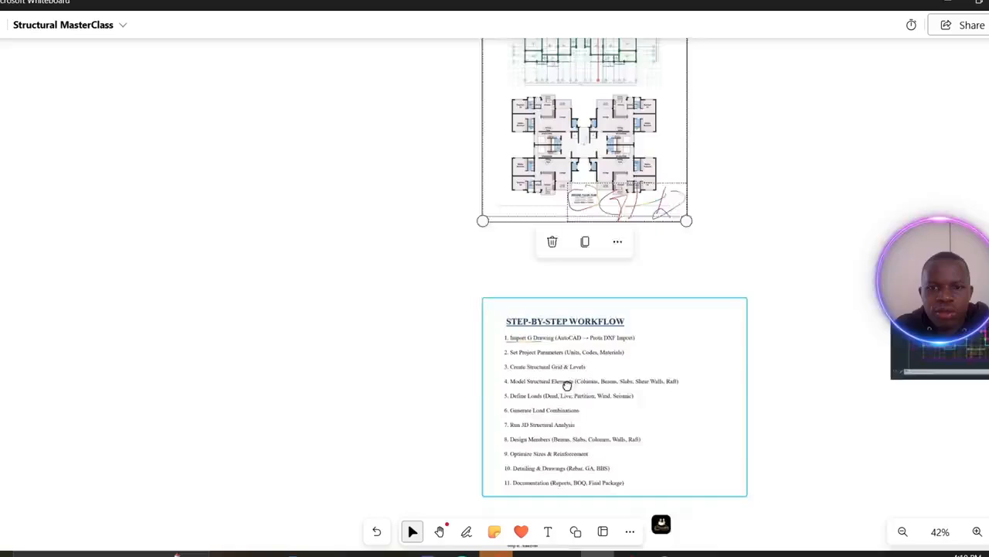
ctrl+scroll(464, 325, up, 2)
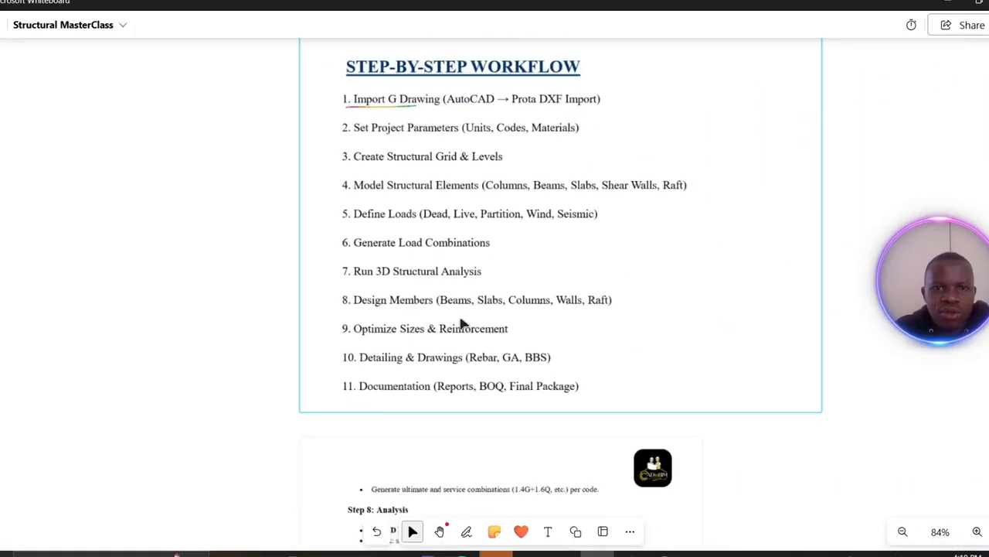
ctrl+scroll(448, 265, up, 1)
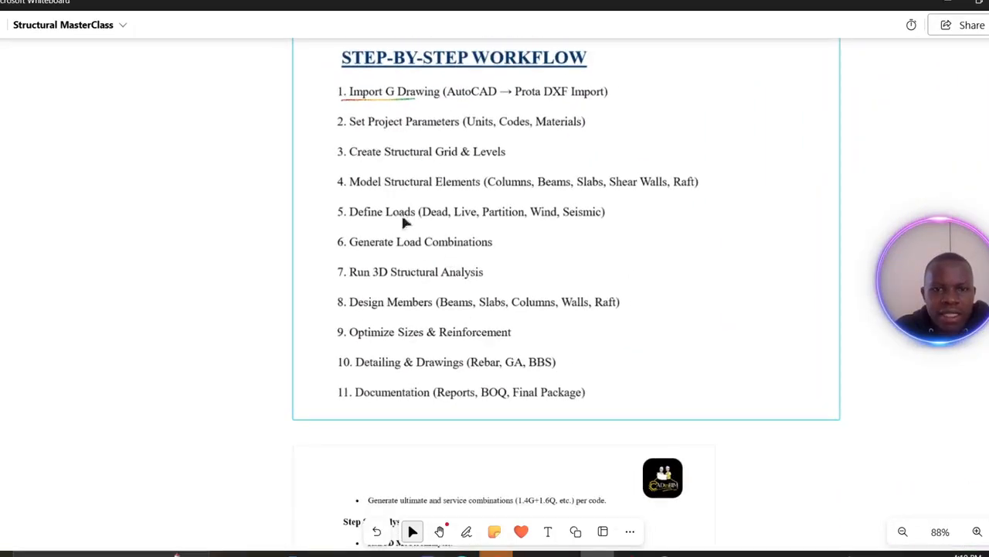
ctrl+scroll(534, 139, down, 5)
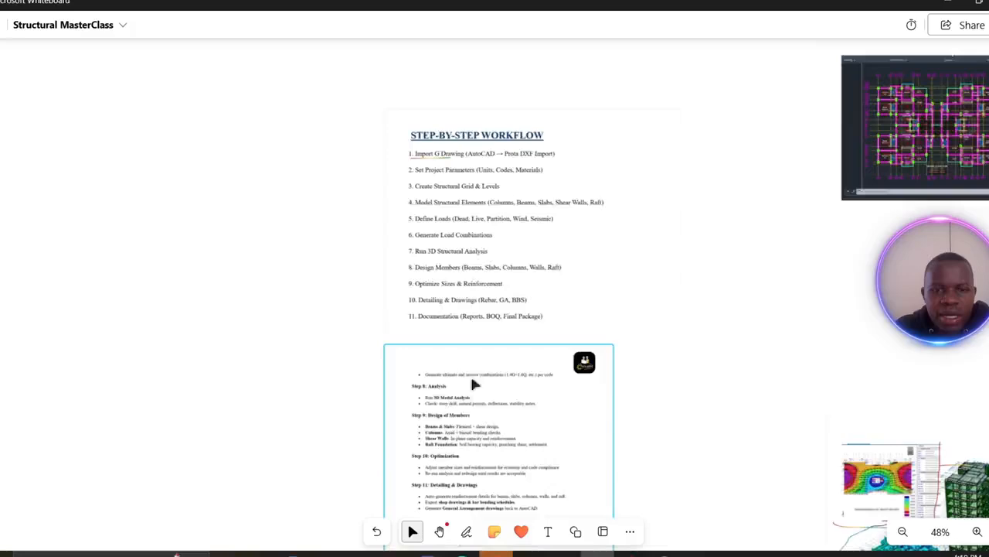
middle_drag(471, 377, 487, 185)
middle_drag(469, 322, 458, 222)
ctrl+scroll(453, 229, up, 1)
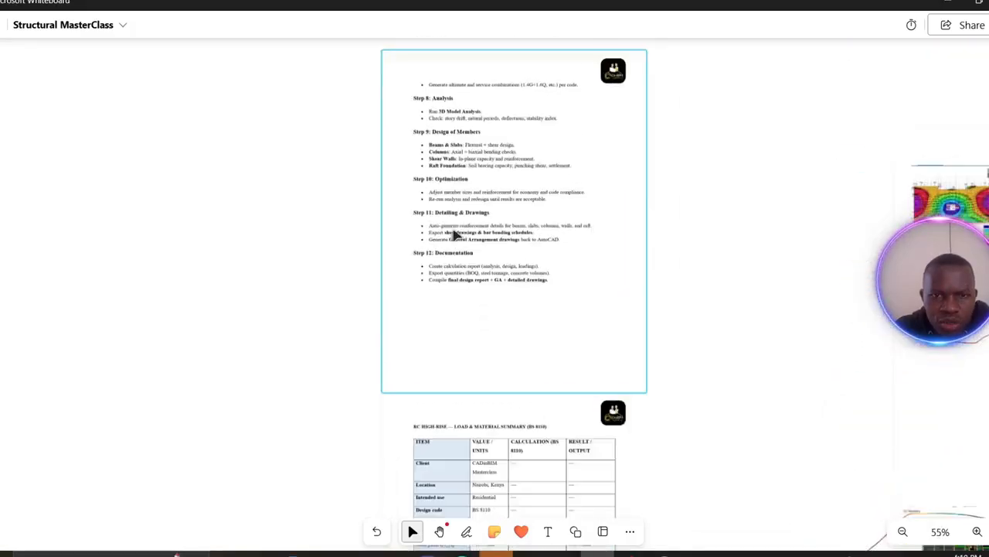
ctrl+scroll(453, 230, up, 3)
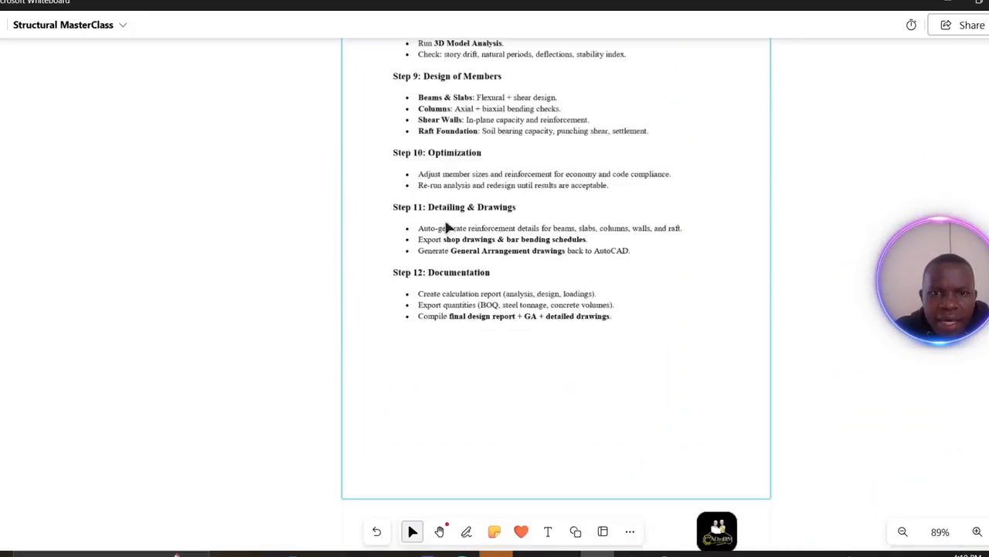
- Look back through the detailed notes from Step 12: Documentation up to Step 8: Analysis
ctrl+scroll(447, 228, up, 5)
middle_drag(445, 229, 459, 297)
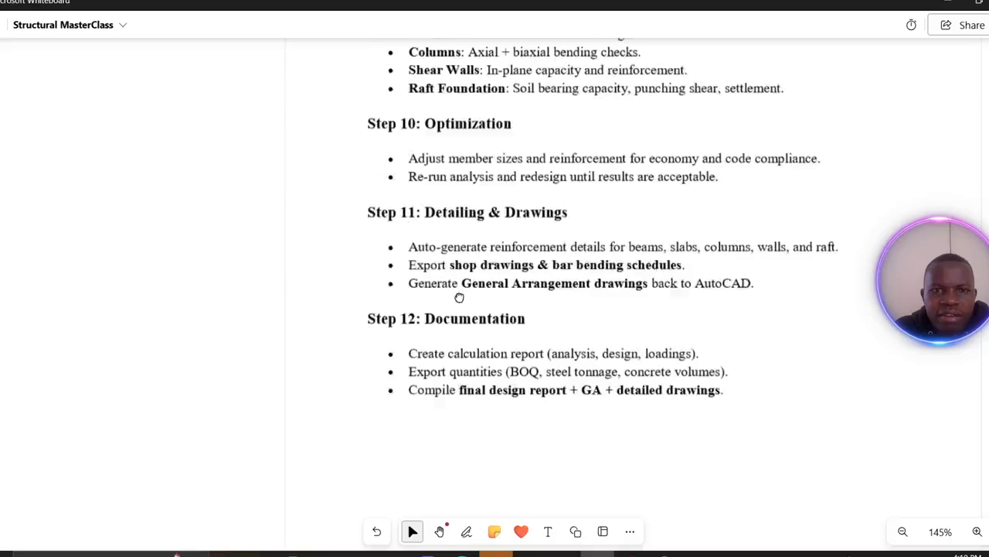
scroll(459, 297, up, 5)
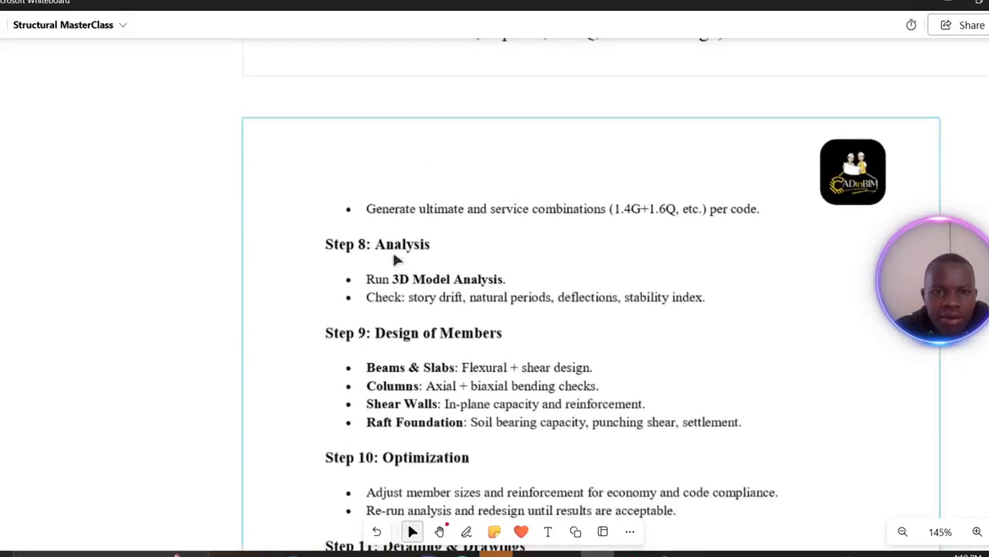
- Move the page with the Step 1 to Step 7 notes from below the tower images to beside the Step-by-Step Workflow page
ctrl+scroll(397, 260, down, 8)
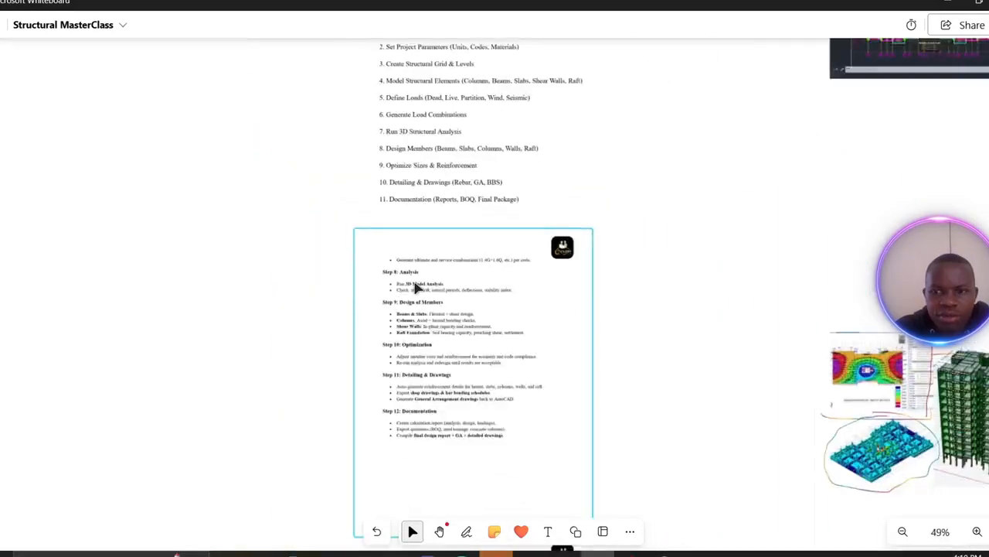
ctrl+scroll(416, 287, down, 7)
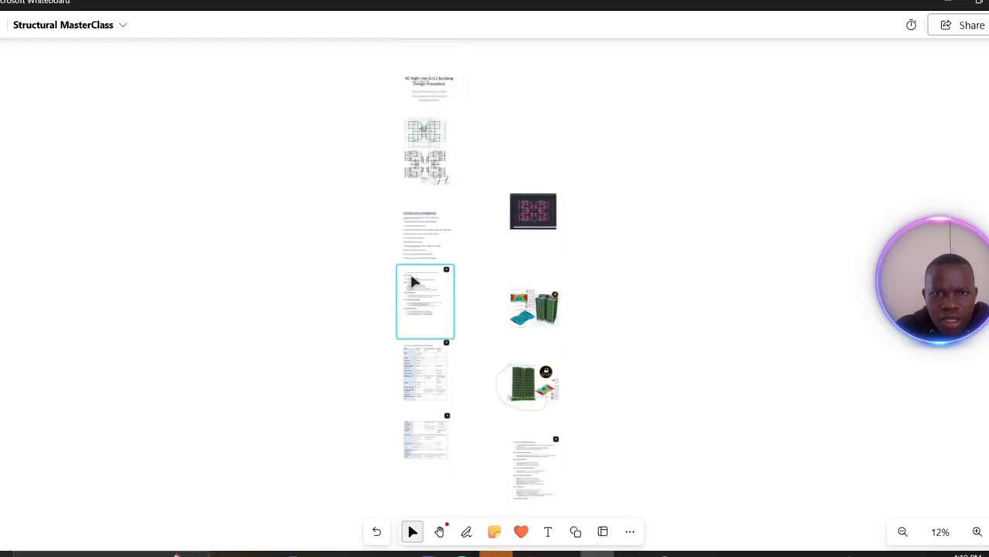
ctrl+scroll(411, 280, down, 1)
drag(421, 221, 488, 267)
scroll(535, 352, down, 2)
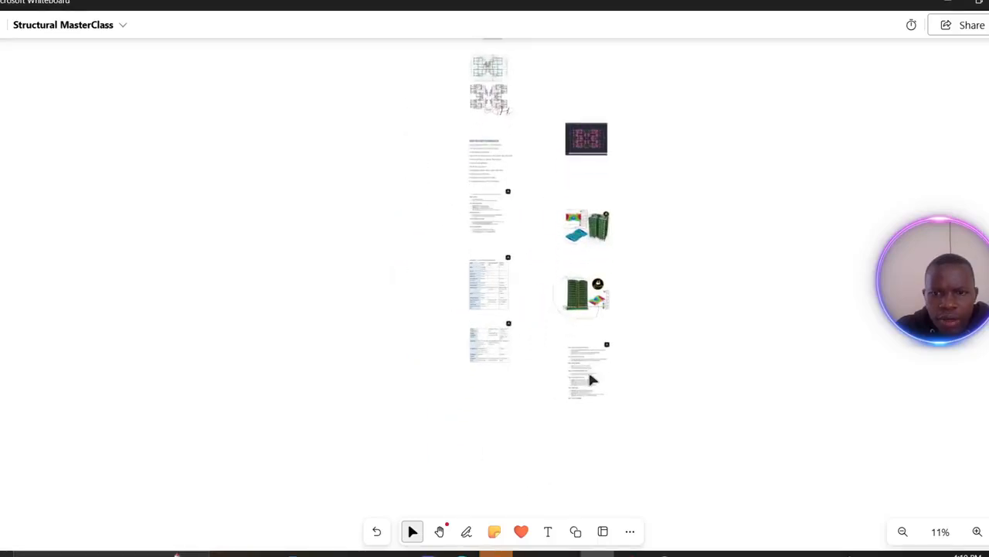
drag(591, 380, 402, 165)
- Read through the Step 1 to Step 7 notes on GA import, project parameters, materials, grid and levels, structural elements and loads
ctrl+scroll(409, 181, up, 4)
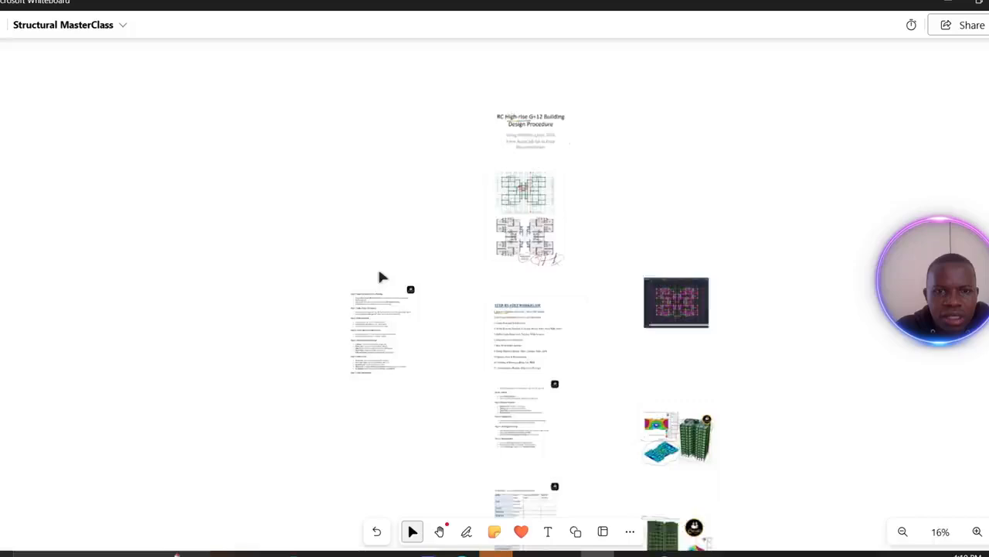
ctrl+scroll(386, 348, up, 12)
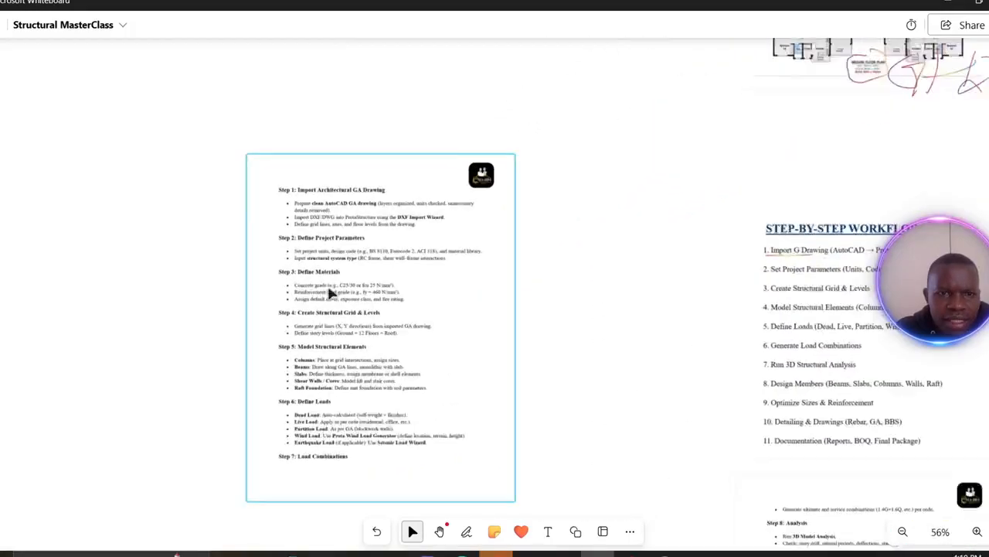
ctrl+scroll(330, 292, up, 6)
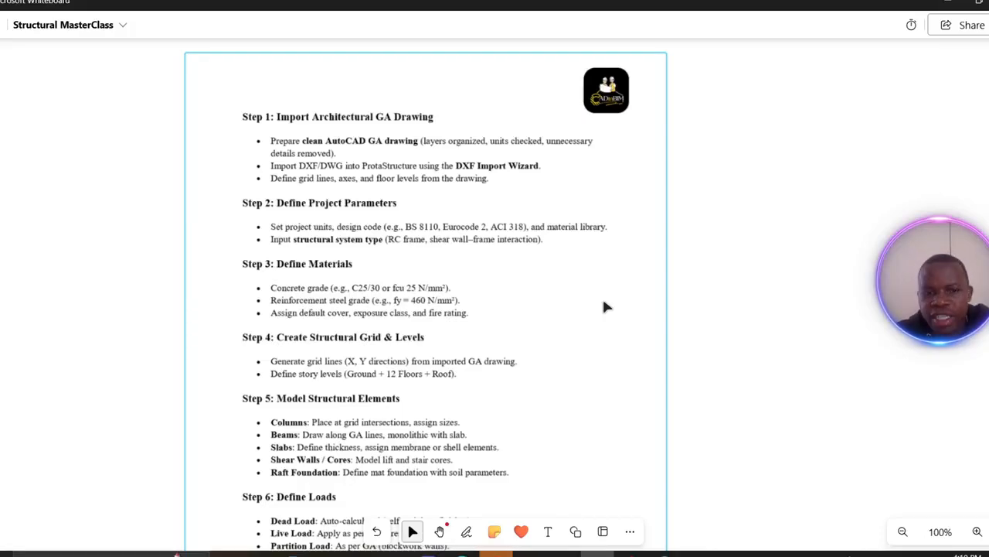
ctrl+scroll(237, 252, up, 5)
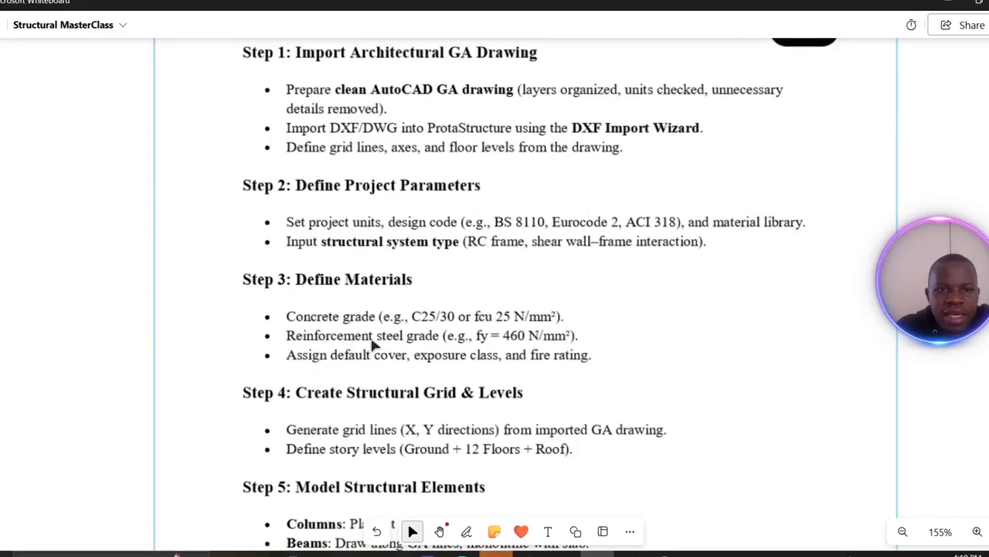
drag(375, 341, 358, 243)
scroll(358, 243, down, 3)
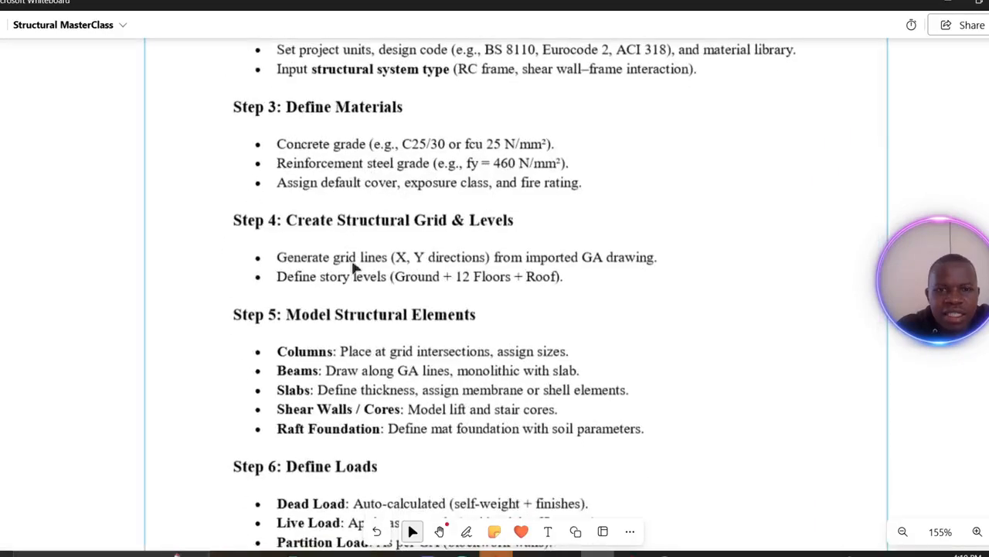
scroll(379, 368, down, 6)
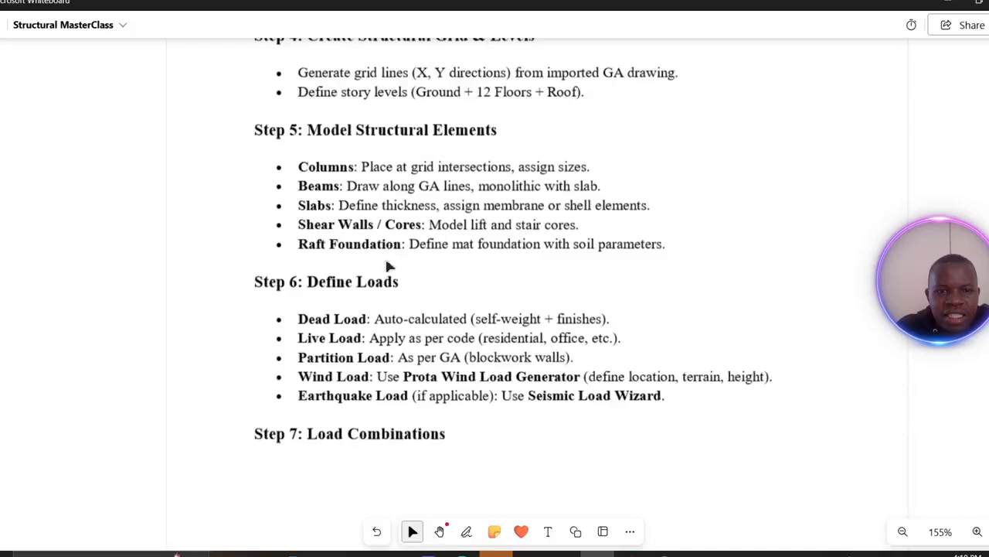
ctrl+scroll(388, 282, down, 2)
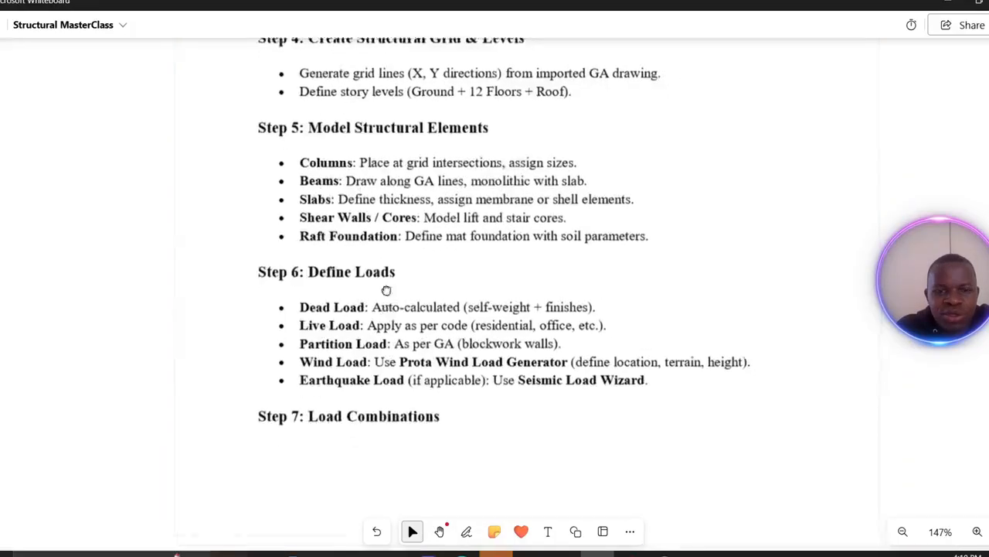
scroll(386, 289, down, 2)
ctrl+scroll(386, 194, up, 3)
ctrl+scroll(389, 199, up, 4)
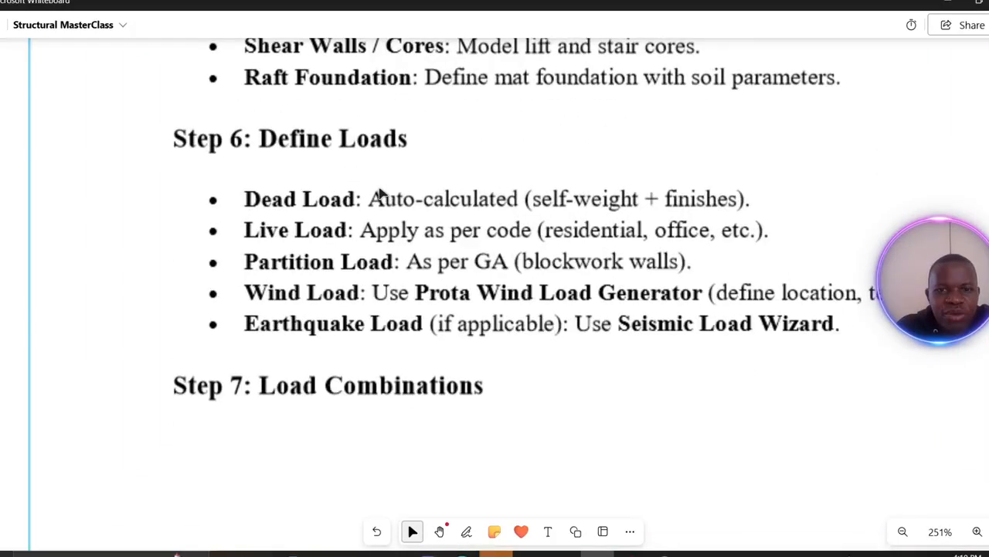
ctrl+scroll(381, 194, down, 4)
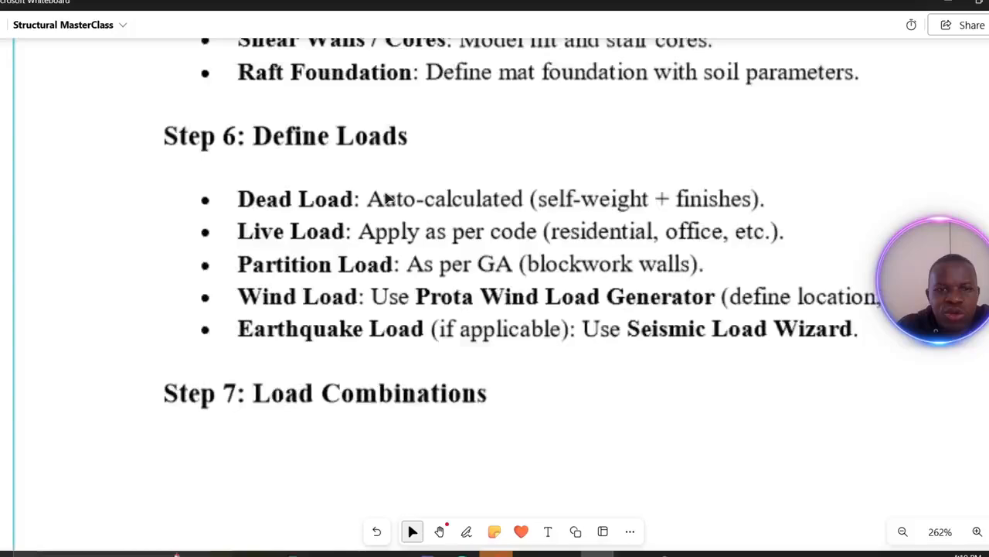
ctrl+scroll(384, 202, down, 7)
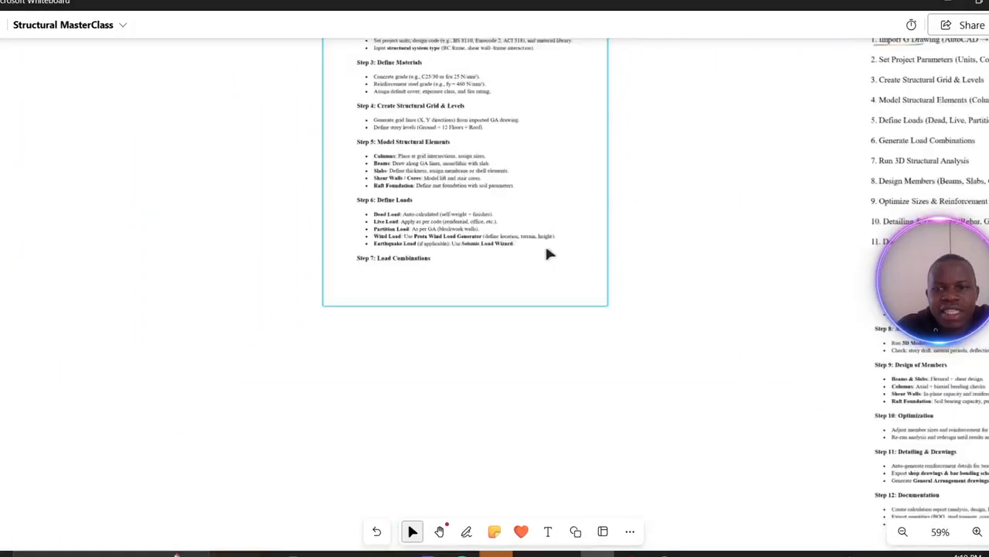
- Go over the page continuing with load combinations, analysis, member design, optimization, detailing and documentation
drag(660, 288, 424, 291)
ctrl+scroll(340, 287, up, 2)
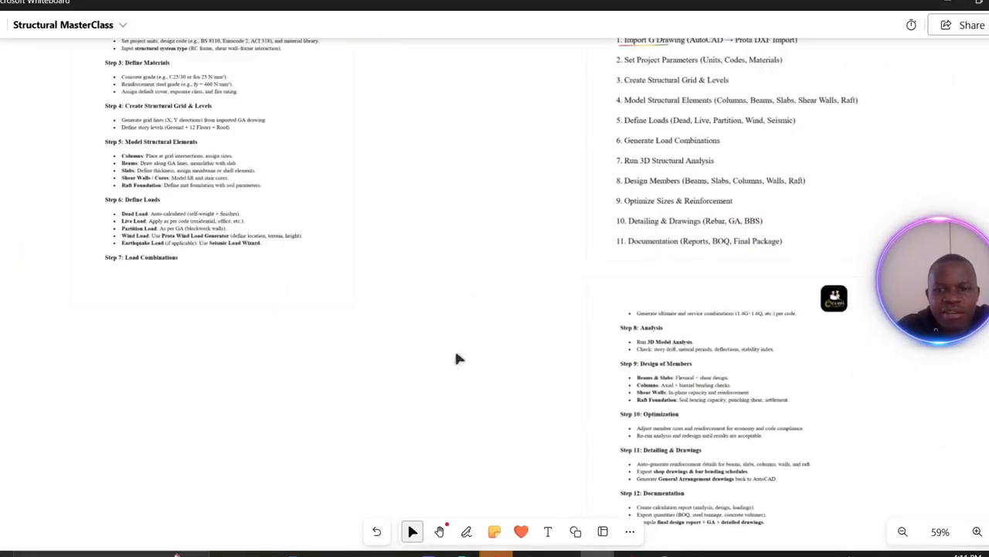
drag(417, 329, 313, 289)
ctrl+scroll(420, 353, up, 6)
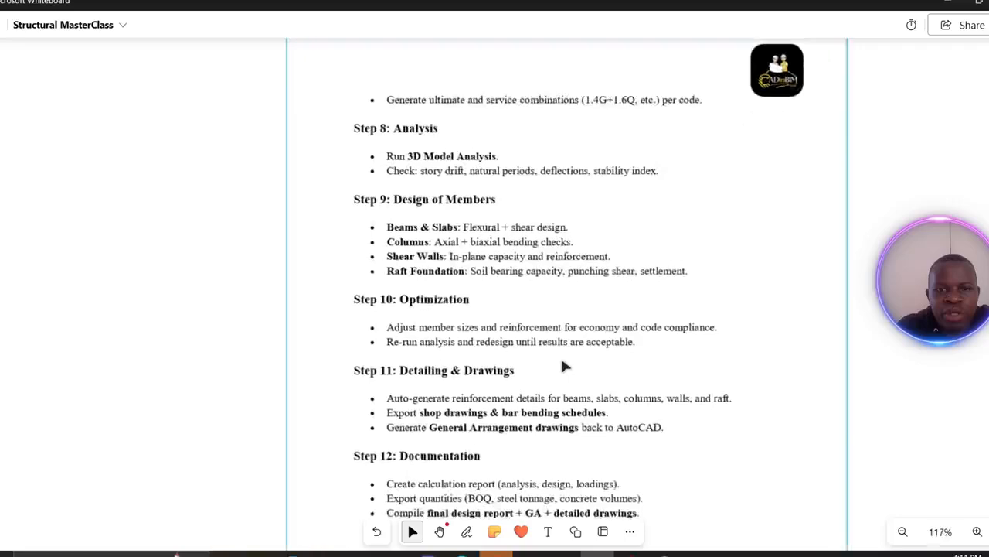
ctrl+scroll(530, 360, up, 2)
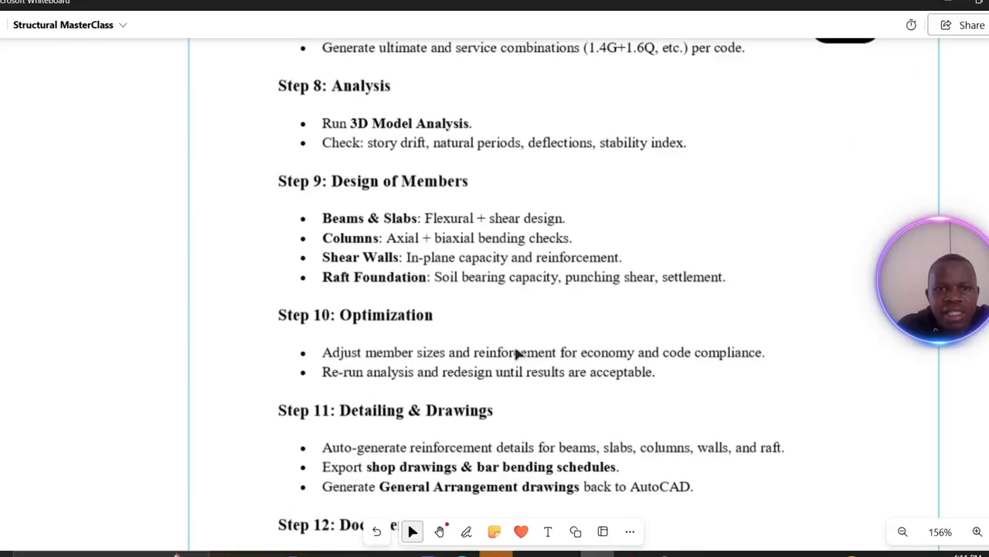
ctrl+scroll(518, 353, up, 1)
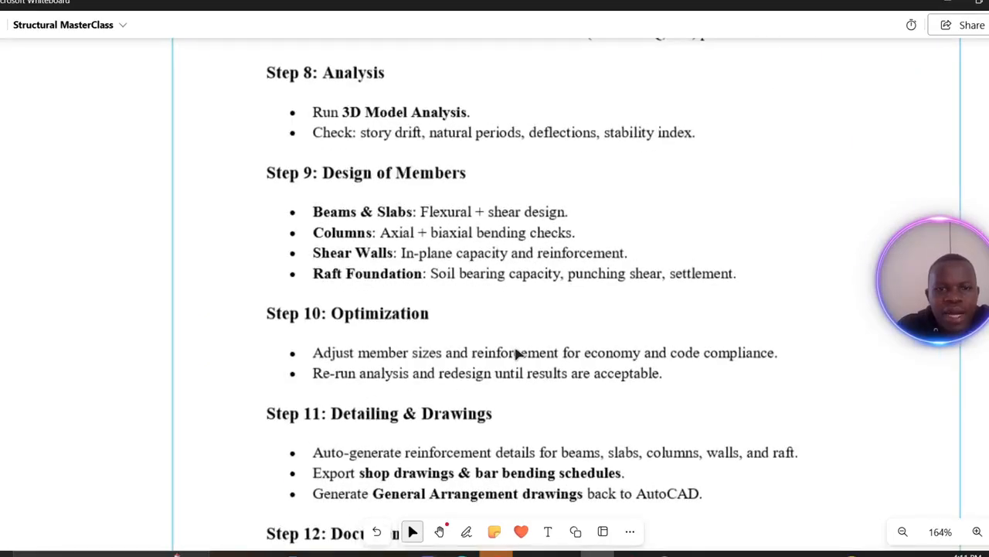
ctrl+scroll(518, 353, down, 5)
scroll(513, 317, down, 3)
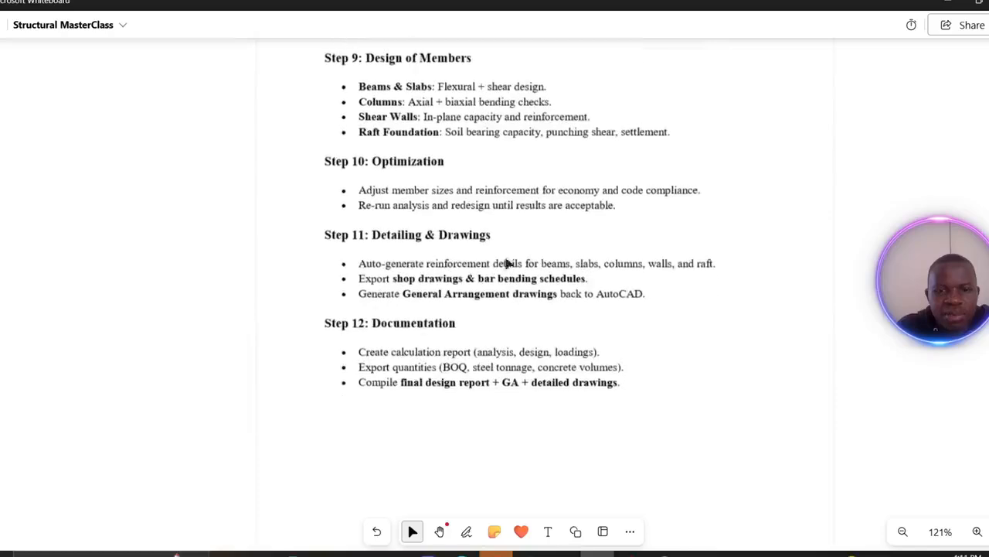
- Examine the first page of the BS 8110 load and material summary, from client and design code to characteristic dead and live loads
ctrl+scroll(497, 338, down, 8)
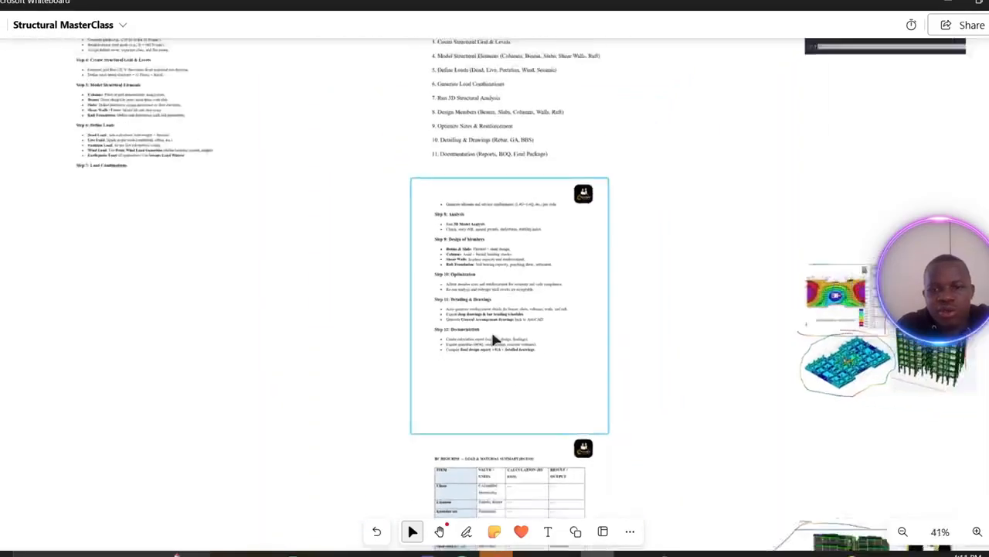
ctrl+scroll(495, 337, down, 4)
scroll(498, 411, down, 5)
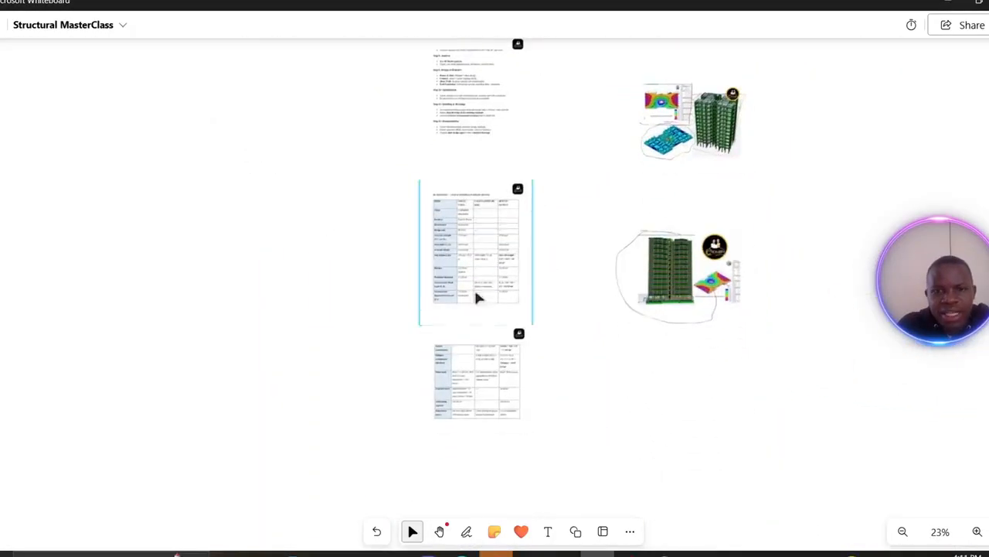
ctrl+scroll(475, 294, up, 4)
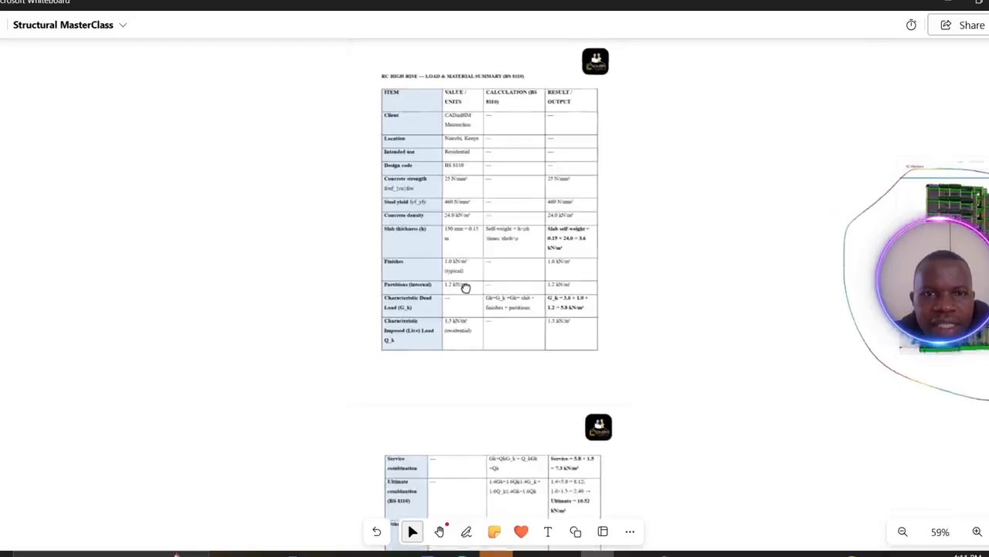
ctrl+scroll(456, 274, up, 5)
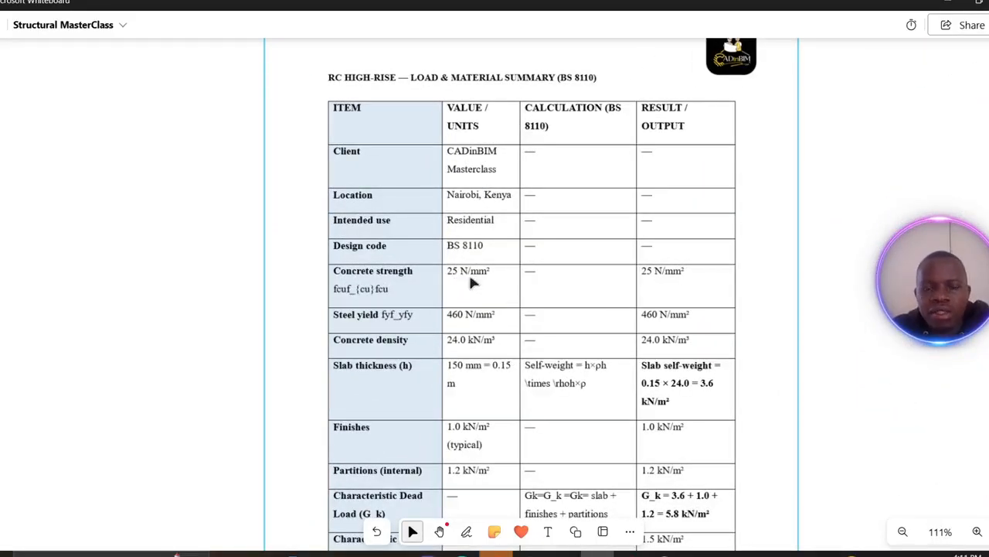
ctrl+scroll(470, 278, up, 2)
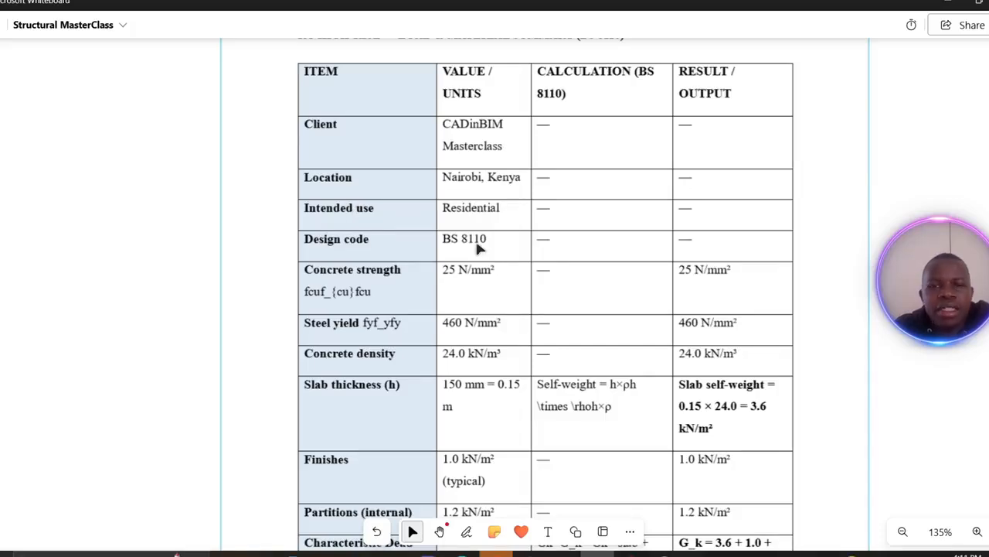
ctrl+scroll(458, 218, up, 5)
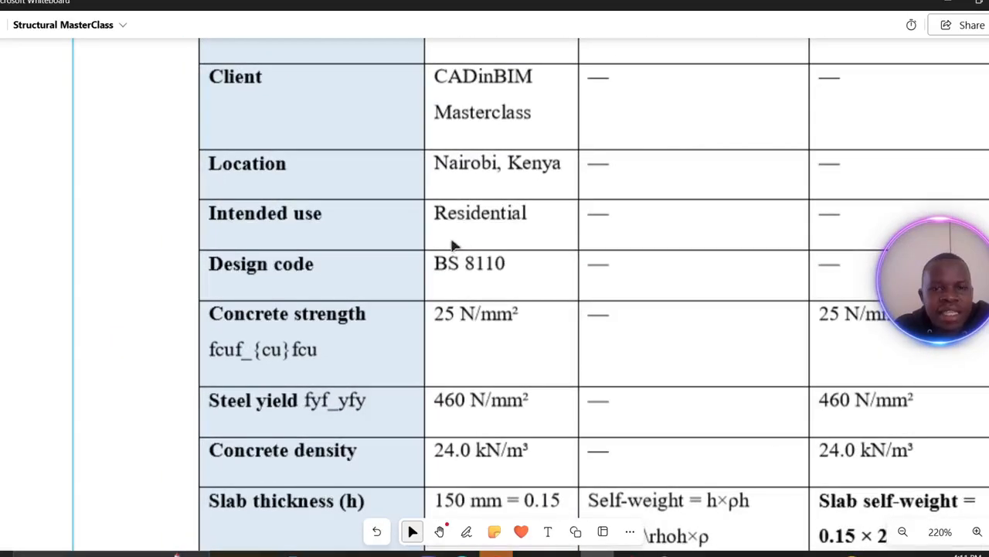
ctrl+scroll(487, 302, down, 2)
scroll(498, 278, down, 2)
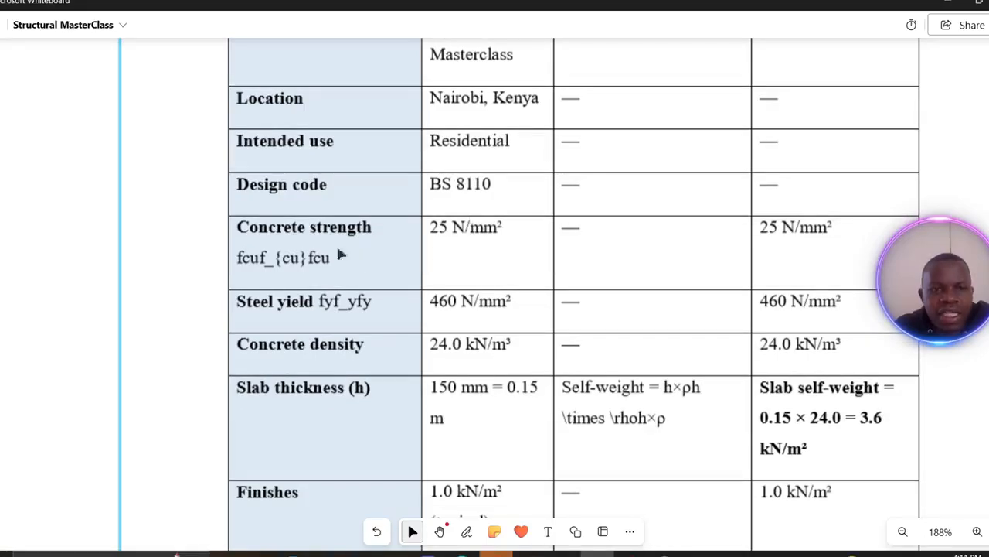
ctrl+scroll(490, 255, down, 1)
middle_drag(538, 345, 505, 177)
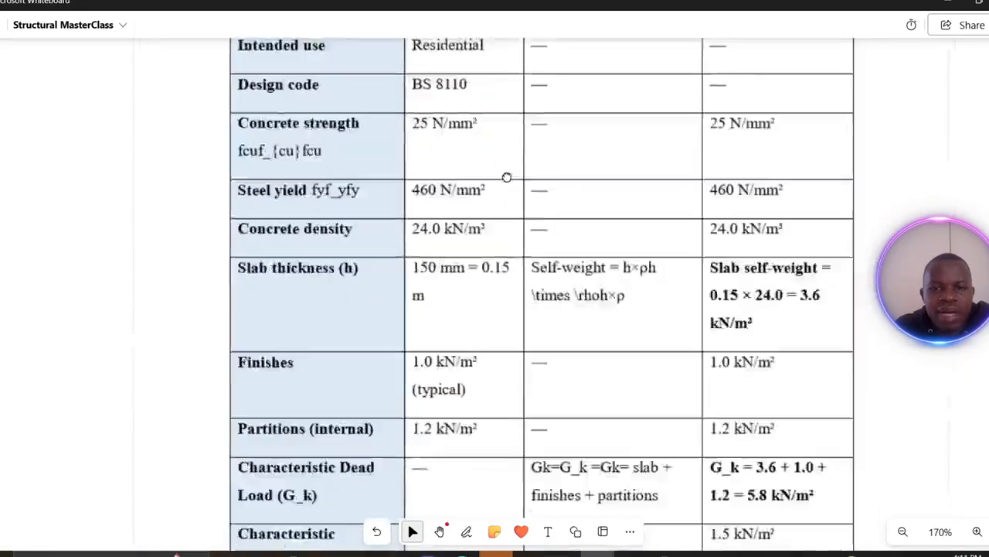
ctrl+scroll(494, 244, up, 1)
ctrl+scroll(497, 249, up, 3)
ctrl+scroll(497, 249, down, 4)
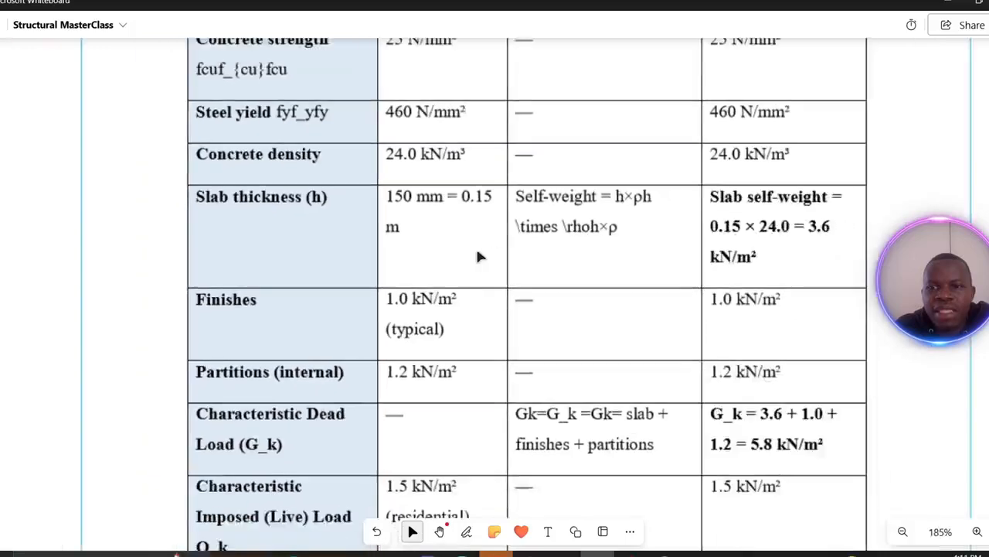
ctrl+scroll(499, 255, down, 3)
scroll(502, 248, down, 2)
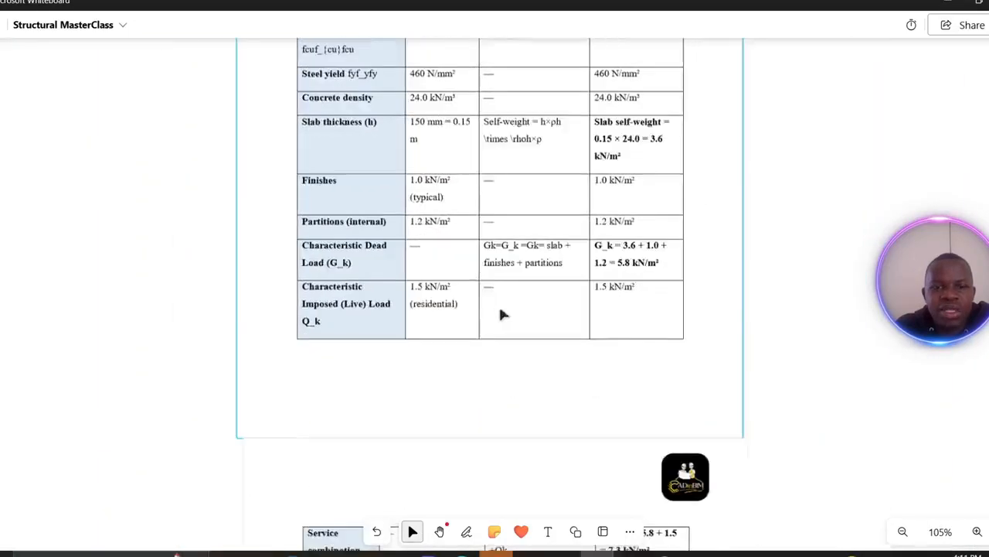
- Examine the second summary page covering service and ultimate combinations, other loads, concrete cover, soil bearing capacity and the foundation note
ctrl+scroll(504, 314, down, 2)
middle_drag(490, 389, 480, 231)
click(435, 321)
ctrl+scroll(421, 356, up, 5)
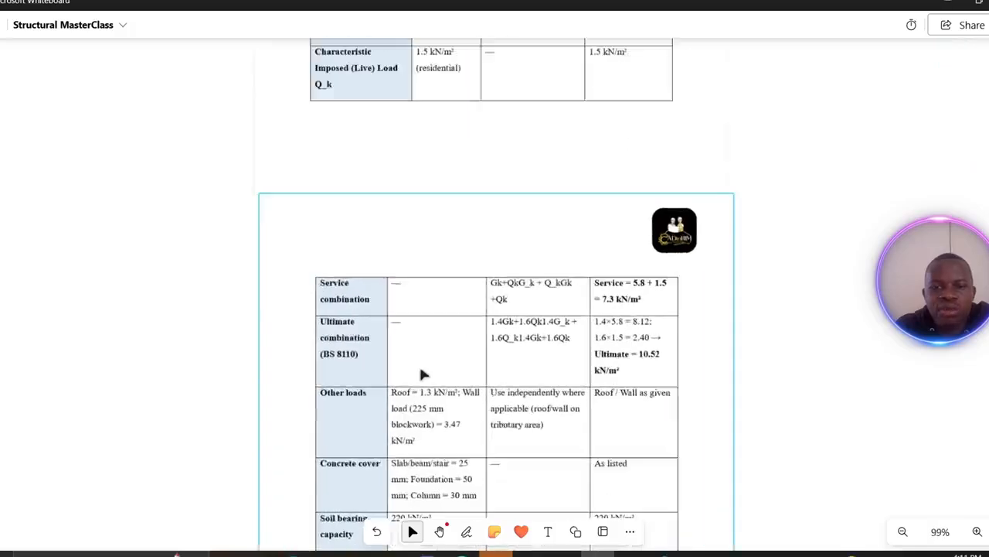
ctrl+scroll(422, 377, up, 3)
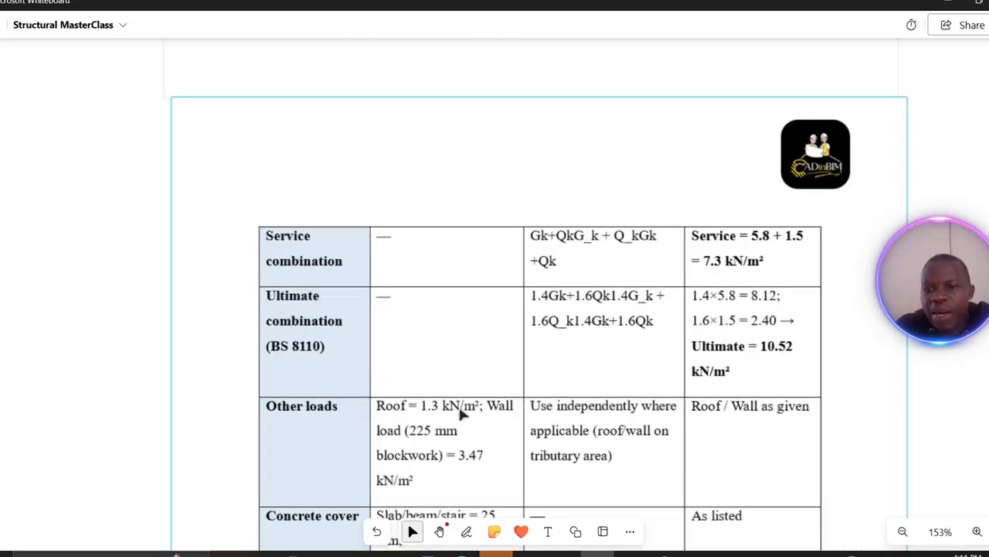
scroll(464, 387, down, 2)
ctrl+scroll(437, 347, up, 4)
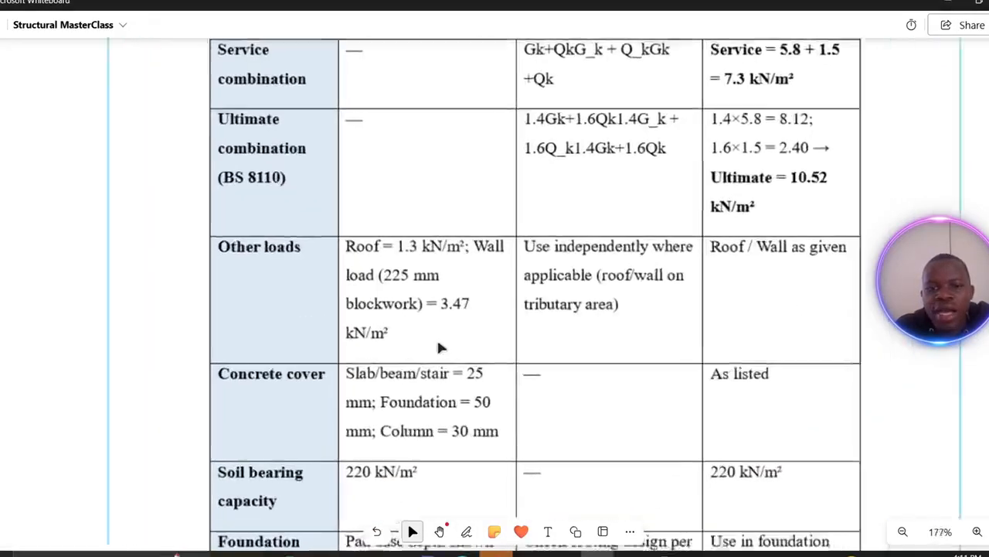
ctrl+scroll(438, 344, down, 12)
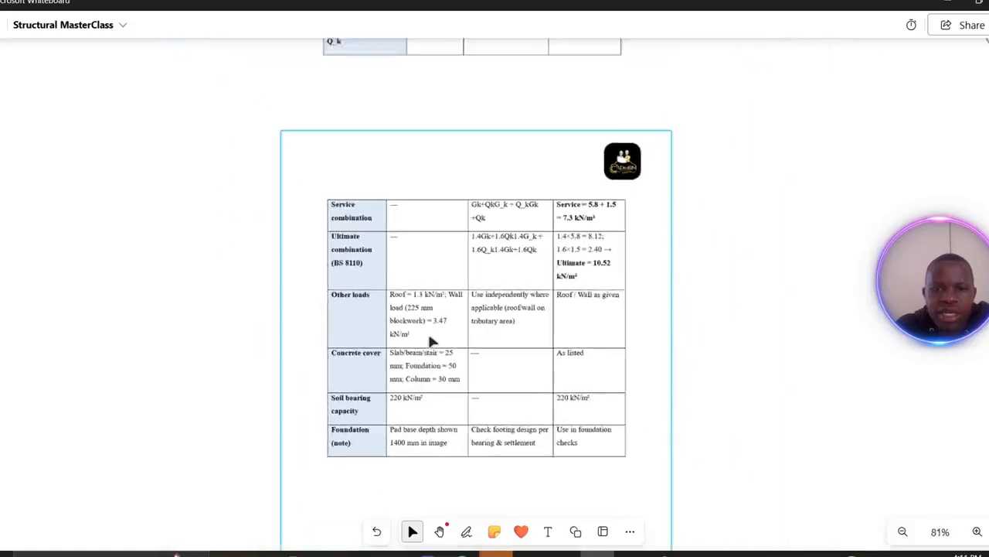
ctrl+scroll(442, 365, down, 5)
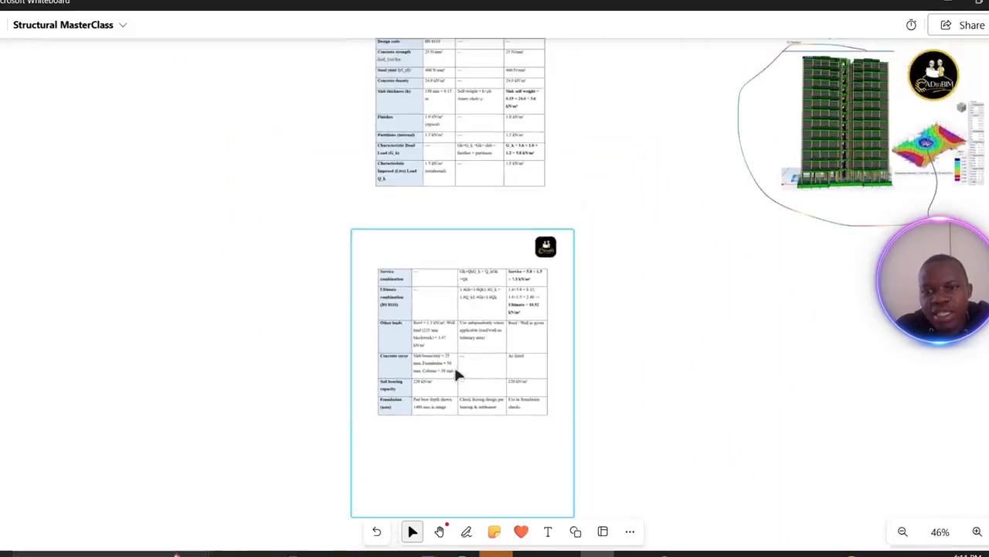
- Switch to ProtaStructure and examine the completed G+12 building model in 3D from several angles
ctrl+scroll(487, 433, down, 1)
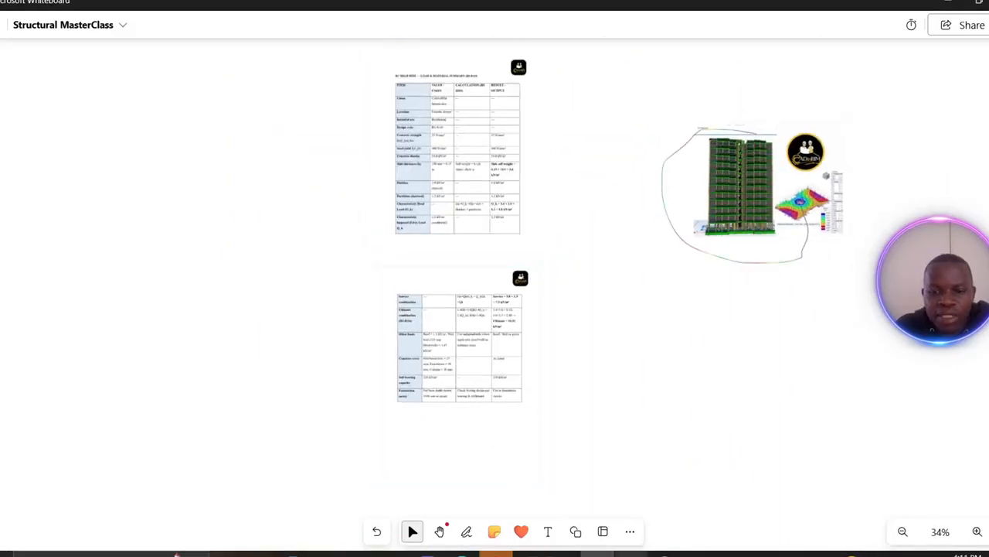
click(630, 554)
scroll(530, 336, up, 4)
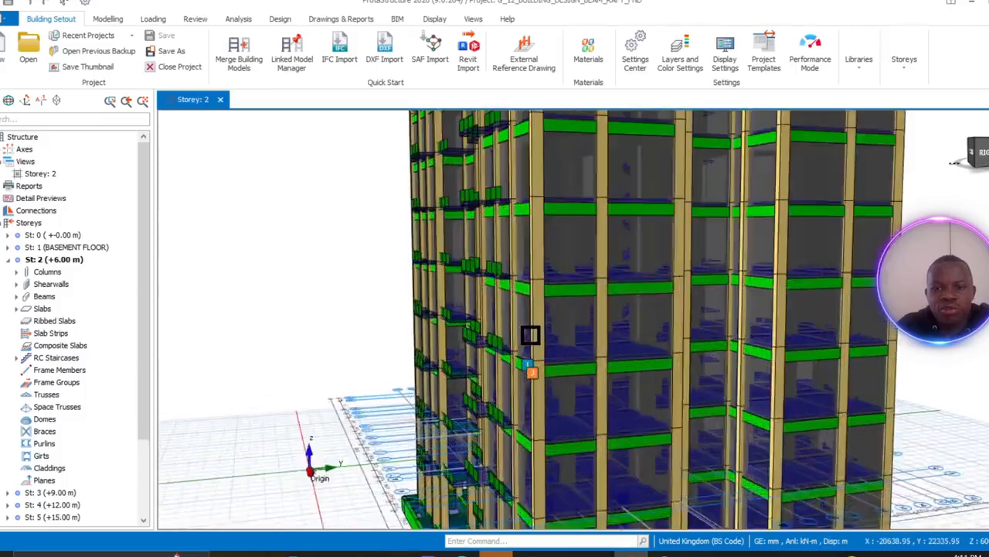
scroll(520, 335, down, 1)
scroll(518, 336, down, 5)
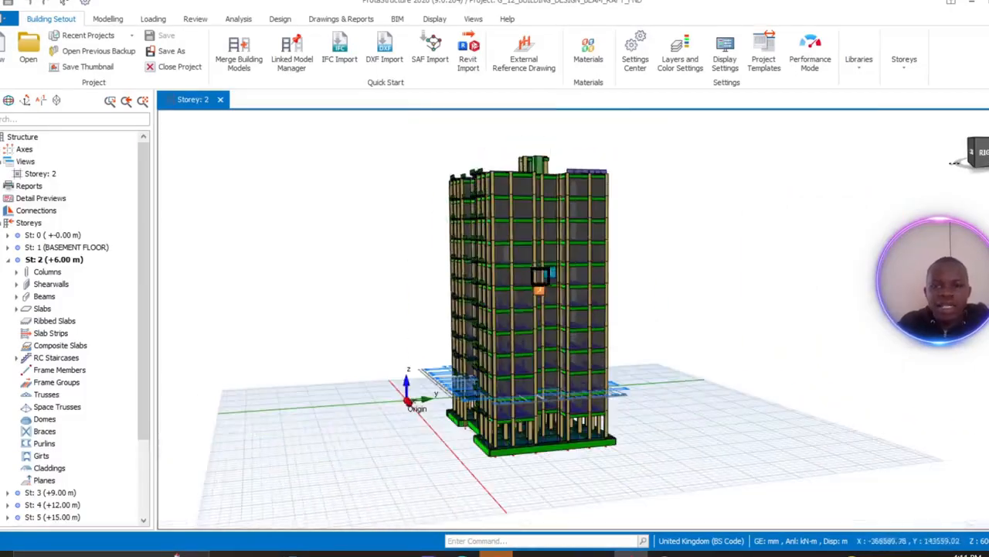
click(985, 167)
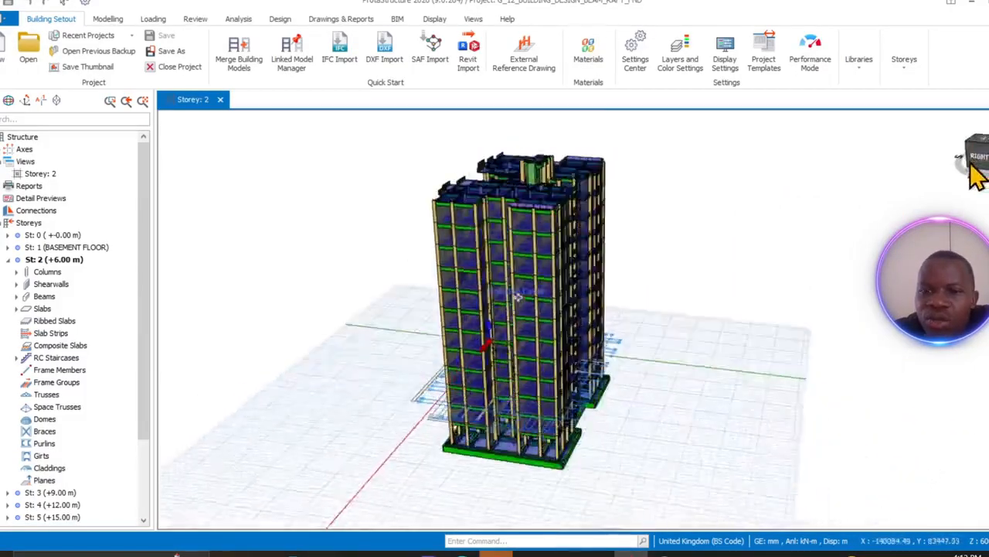
- Create a new project with the code G_12_BUILDING_DESIGN_BEAM_001 from the United Kingdom (BS Code) template
click(13, 19)
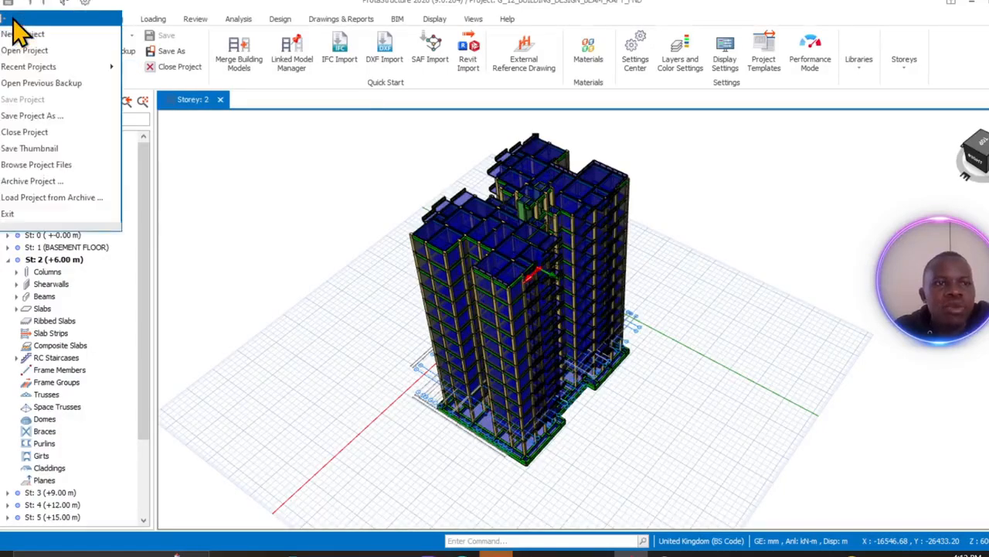
click(17, 34)
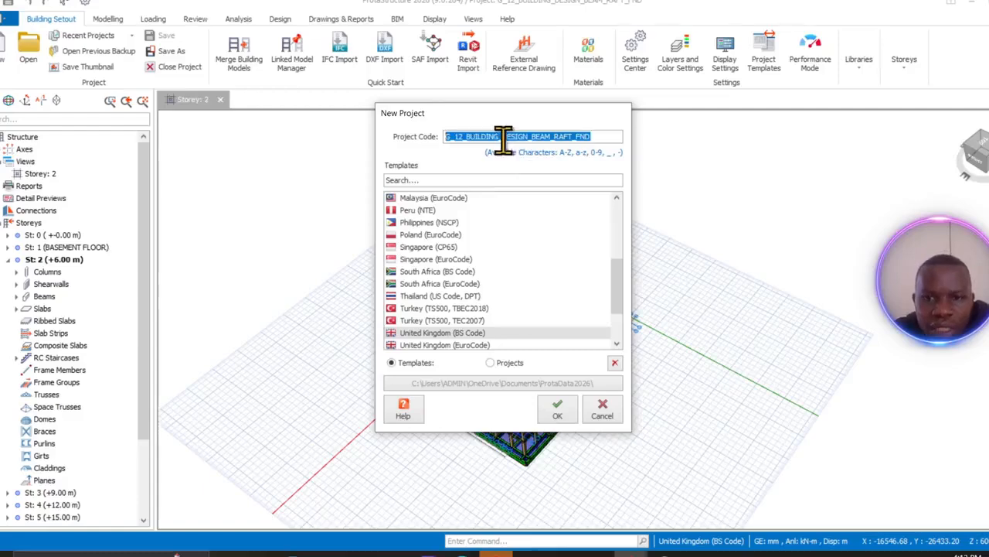
click(504, 137)
drag(594, 137, 562, 138)
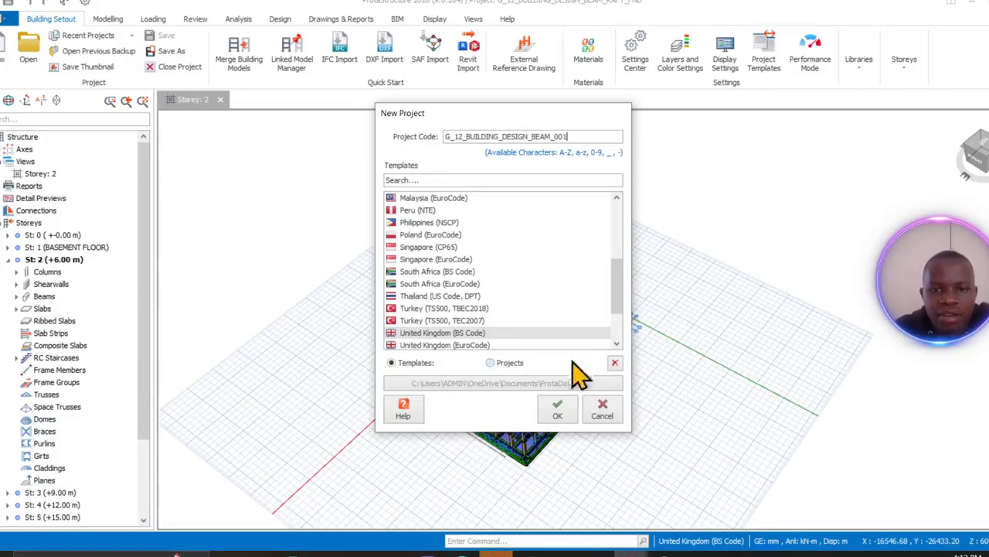
scroll(444, 346, down, 2)
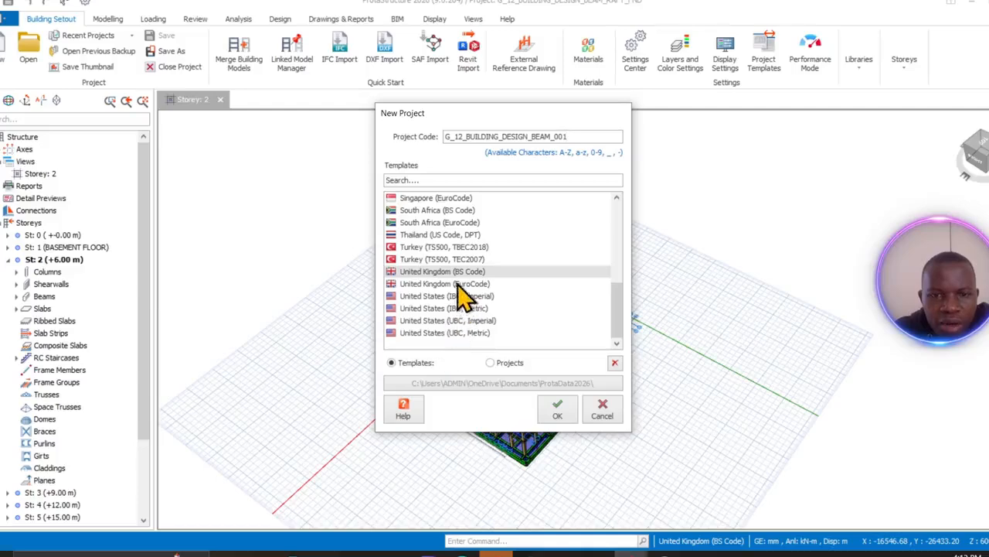
click(560, 412)
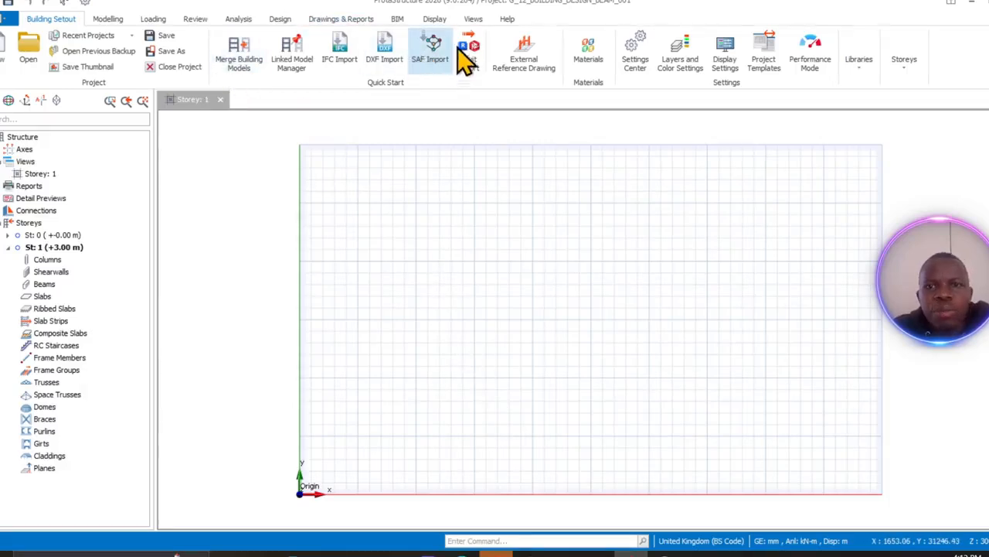
click(396, 19)
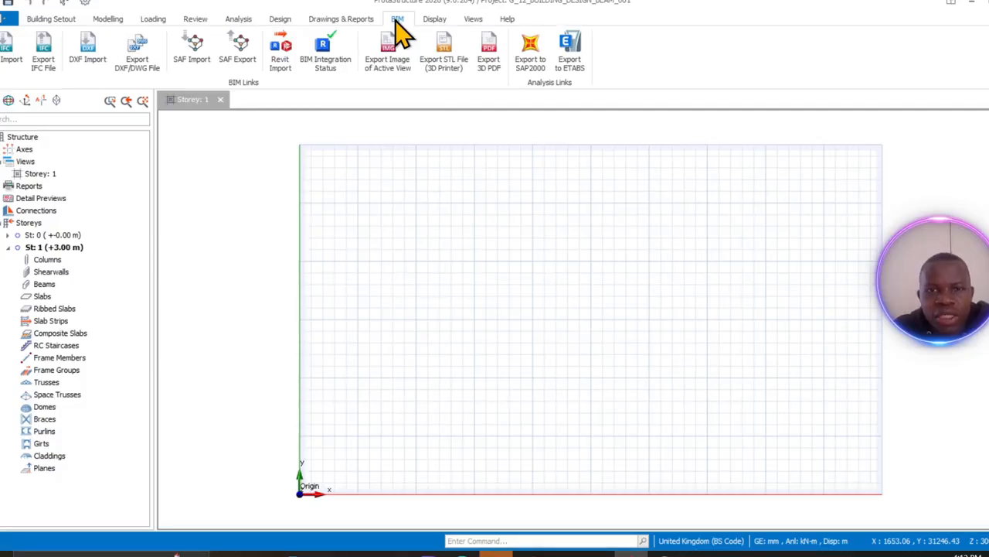
click(87, 62)
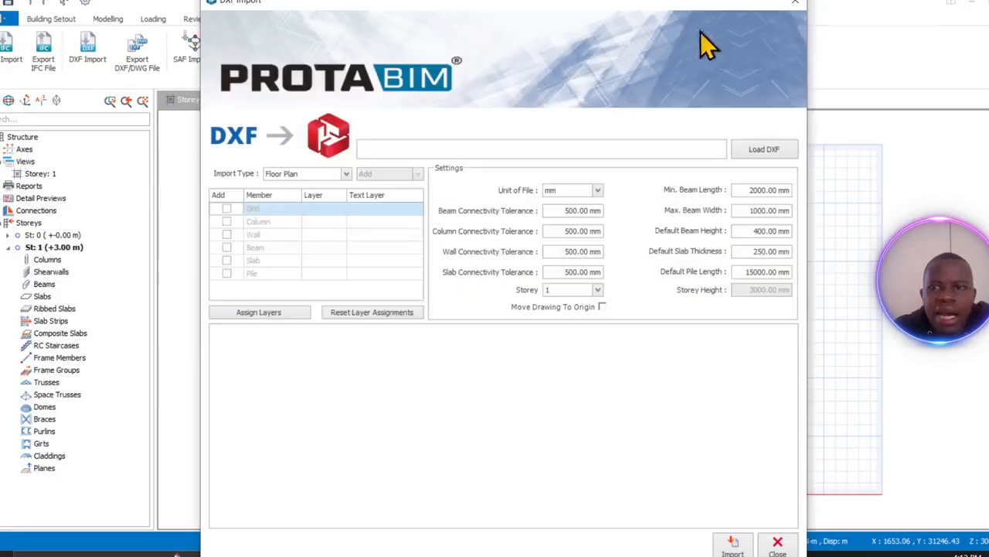
click(793, 4)
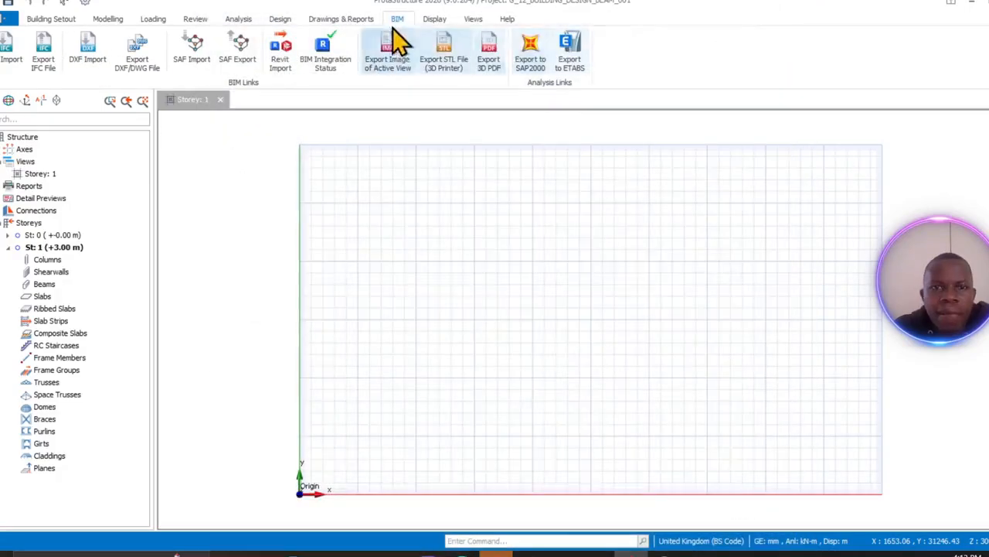
click(87, 57)
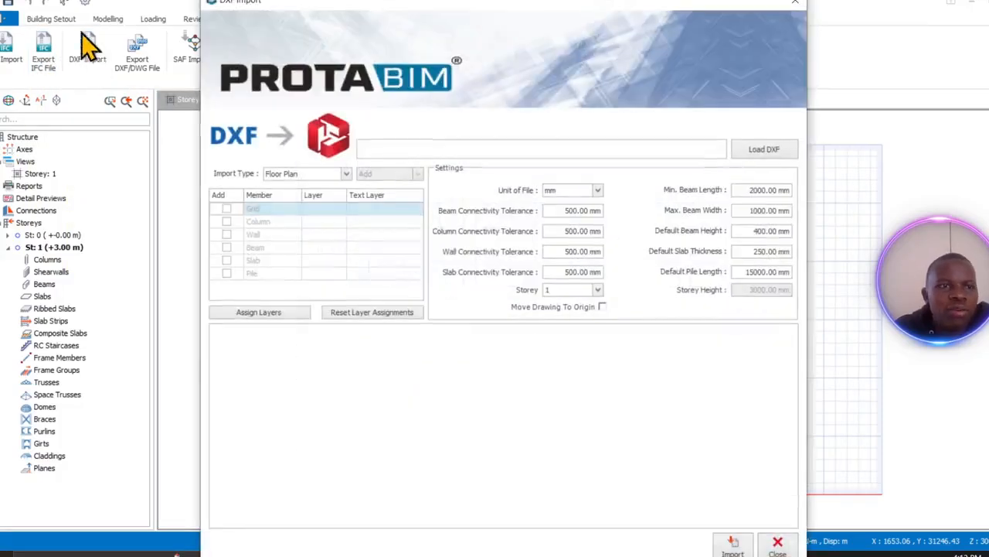
click(796, 6)
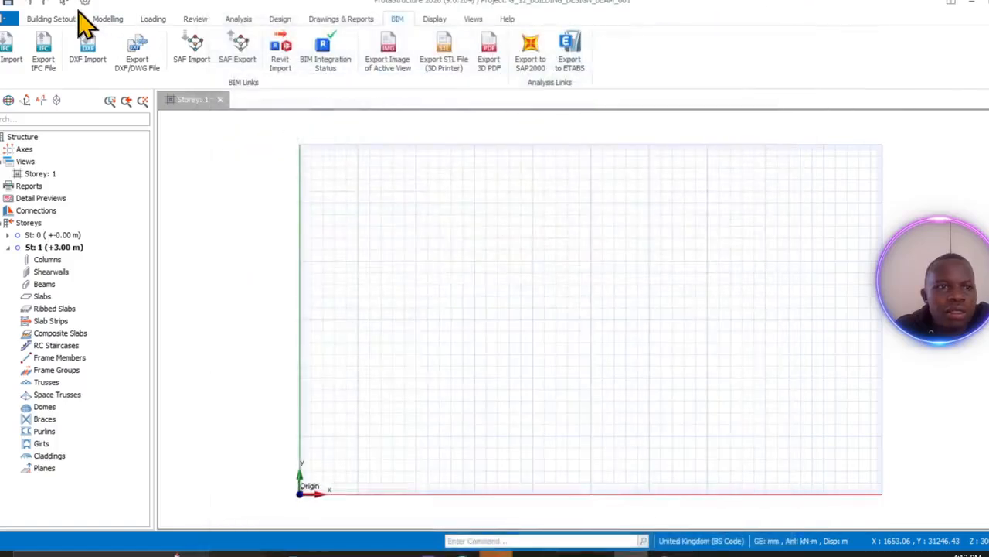
- Import the grid, columns and beams from G+12 BUILDING_DESIGN.dxf as a floor plan in mm on storey 1
click(55, 19)
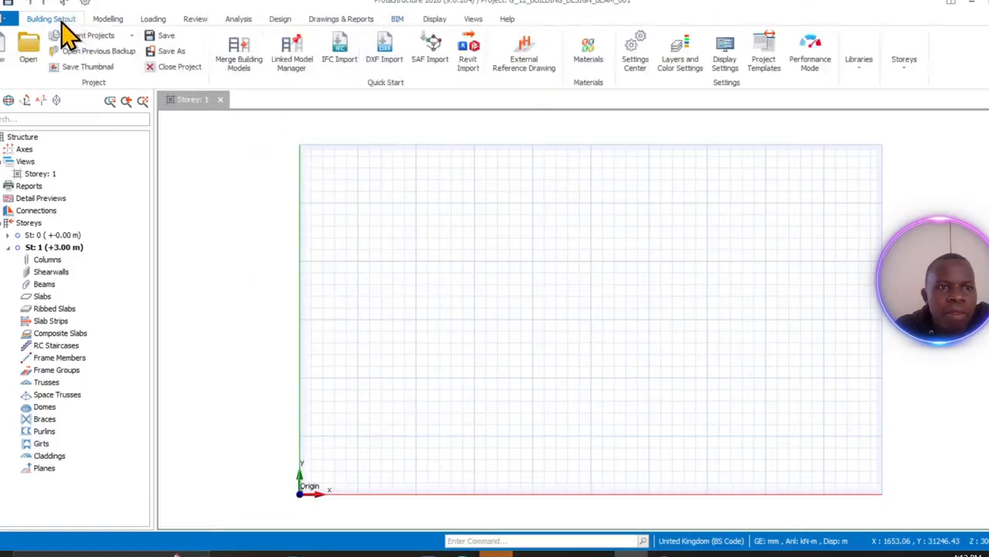
click(389, 69)
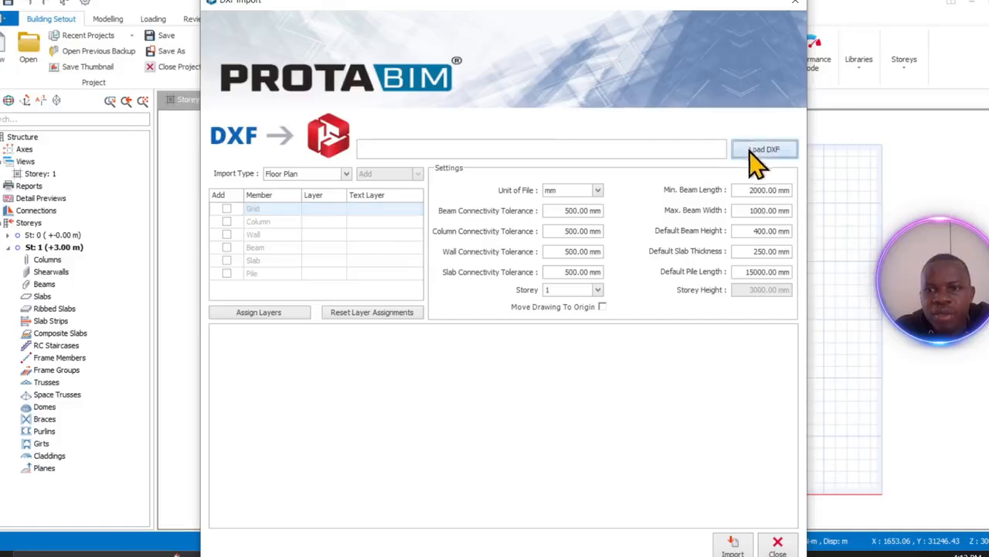
click(754, 151)
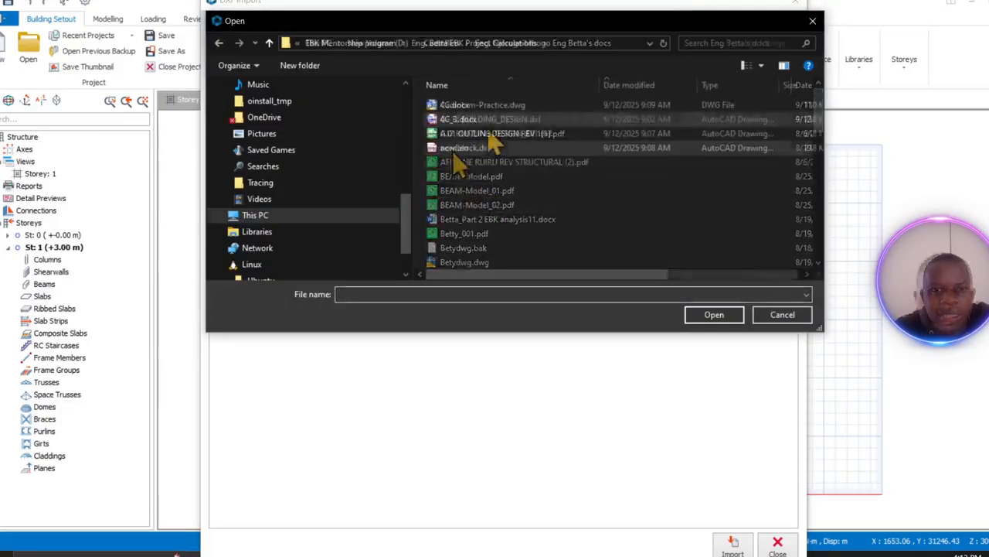
click(487, 119)
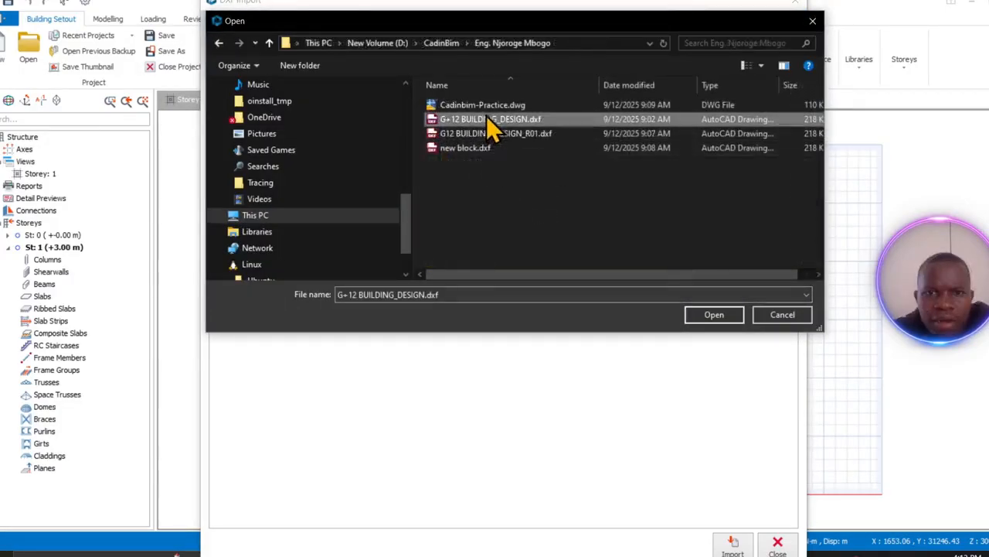
click(715, 314)
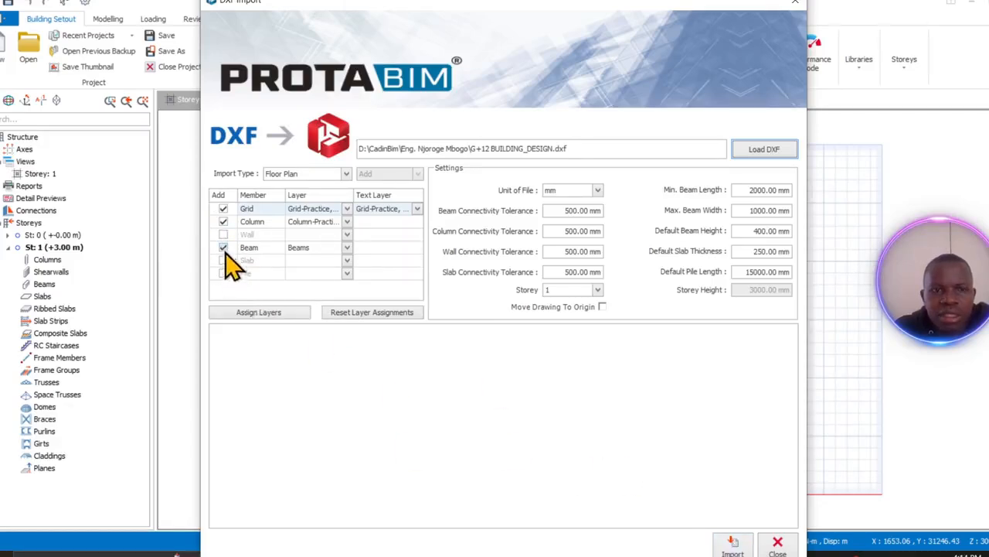
click(733, 546)
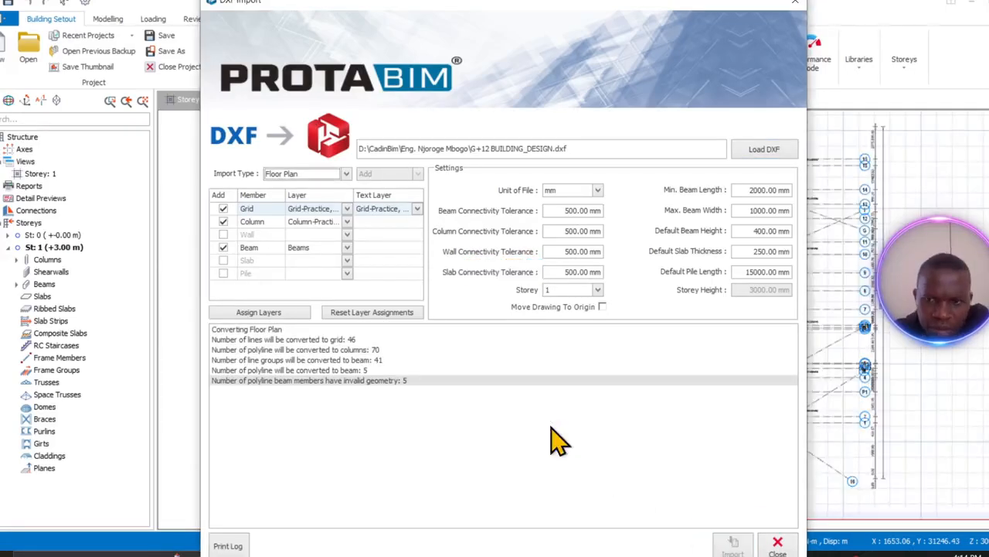
click(796, 8)
- Inspect the imported axes, columns and beams on the Storey 1 plan
scroll(654, 409, up, 2)
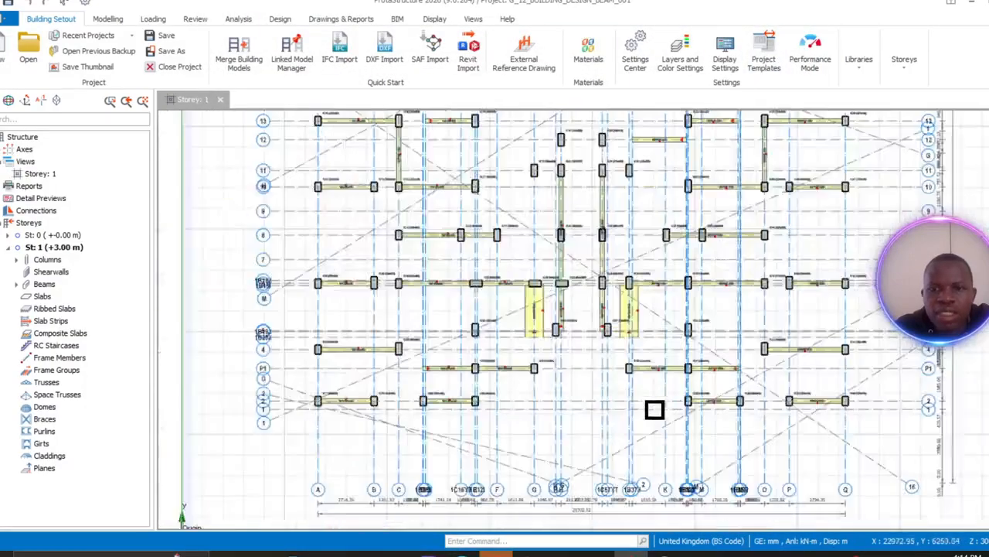
scroll(654, 408, down, 3)
scroll(592, 402, up, 6)
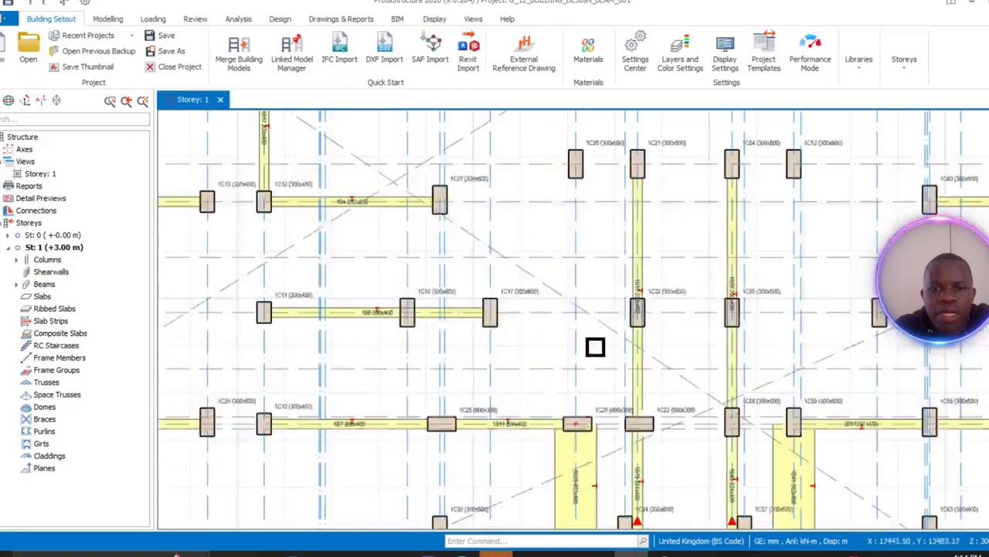
scroll(595, 347, down, 2)
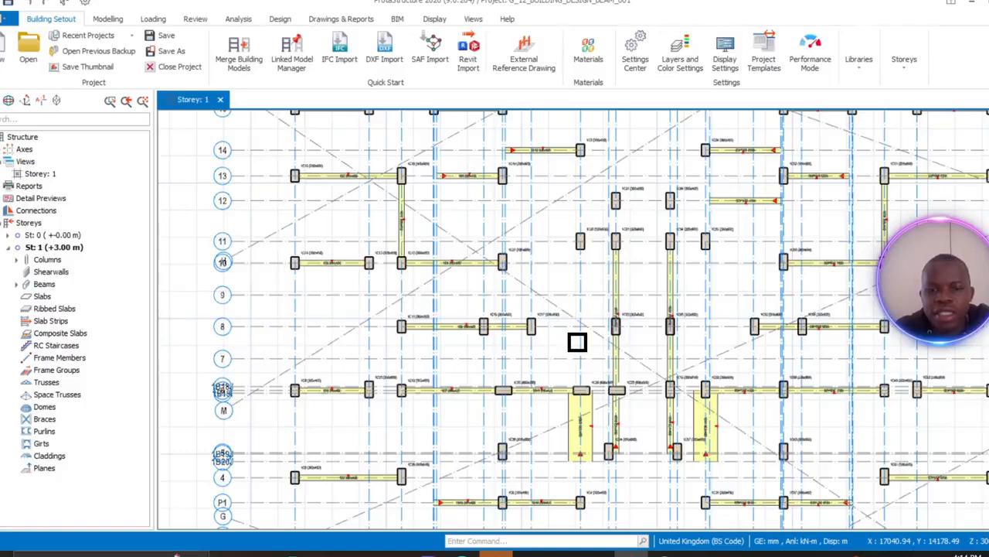
scroll(479, 255, down, 3)
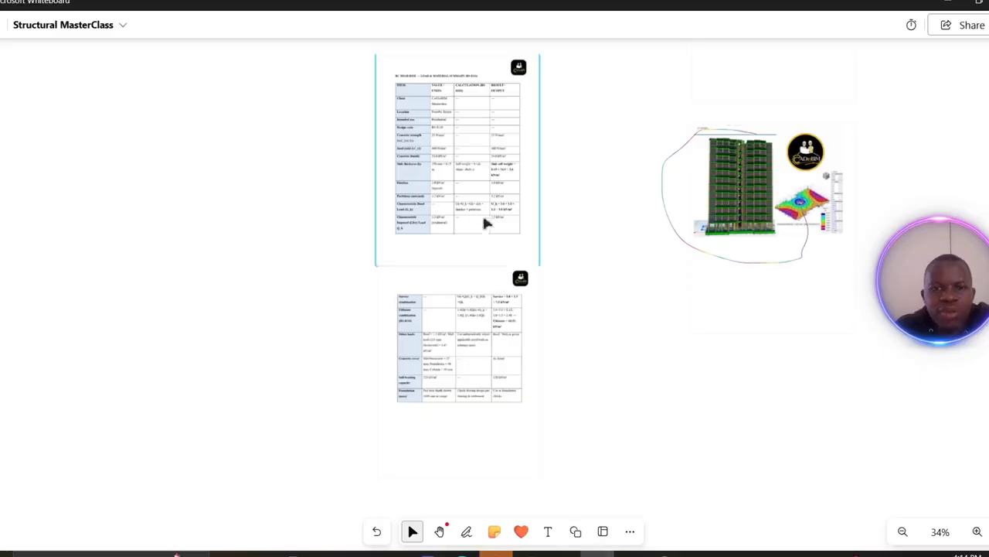
- In the Structural MasterClass whiteboard, reread the Step 1 notes on preparing and importing the architectural GA drawing
scroll(483, 232, up, 5)
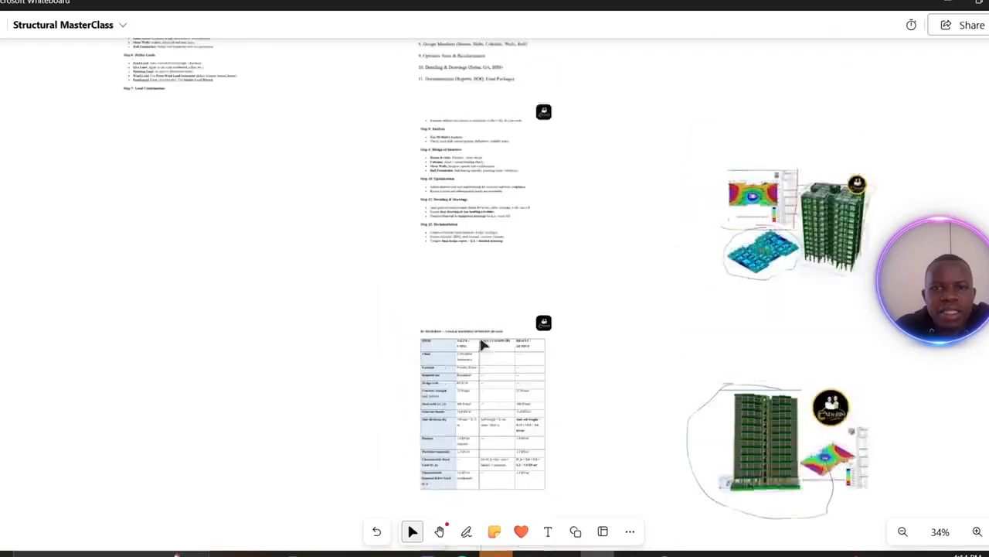
scroll(473, 289, down, 3)
middle_drag(497, 385, 559, 484)
middle_drag(492, 245, 593, 429)
scroll(430, 366, up, 1)
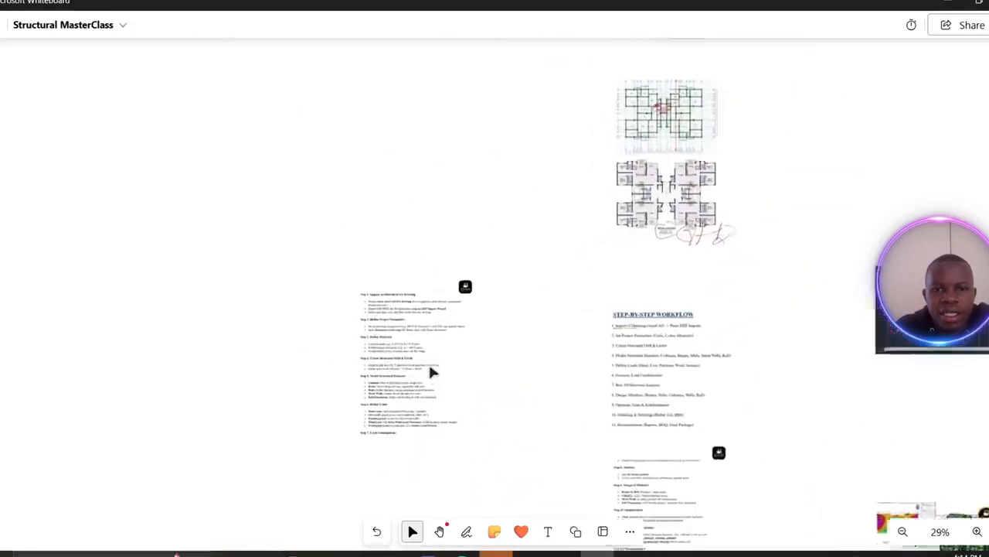
scroll(430, 368, up, 10)
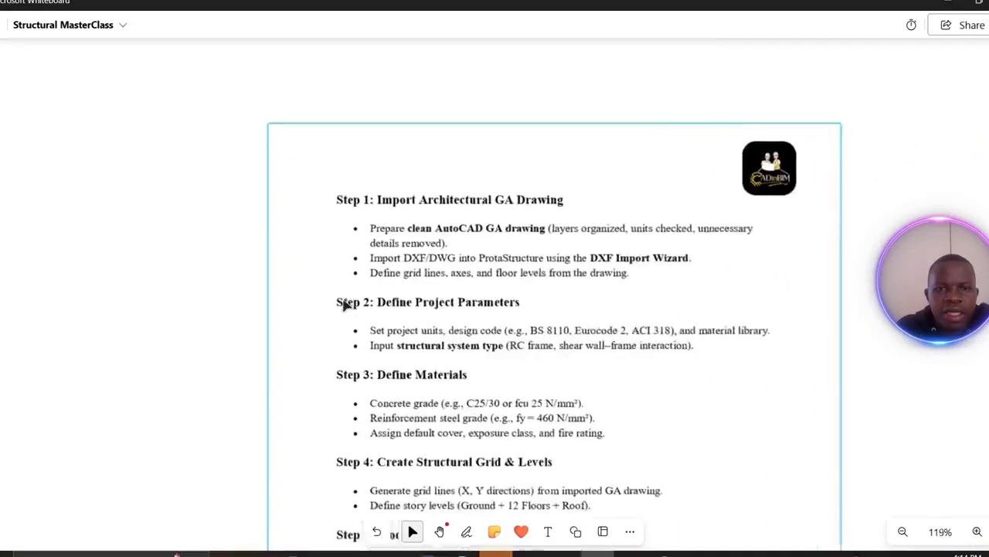
scroll(346, 305, up, 5)
scroll(551, 185, up, 4)
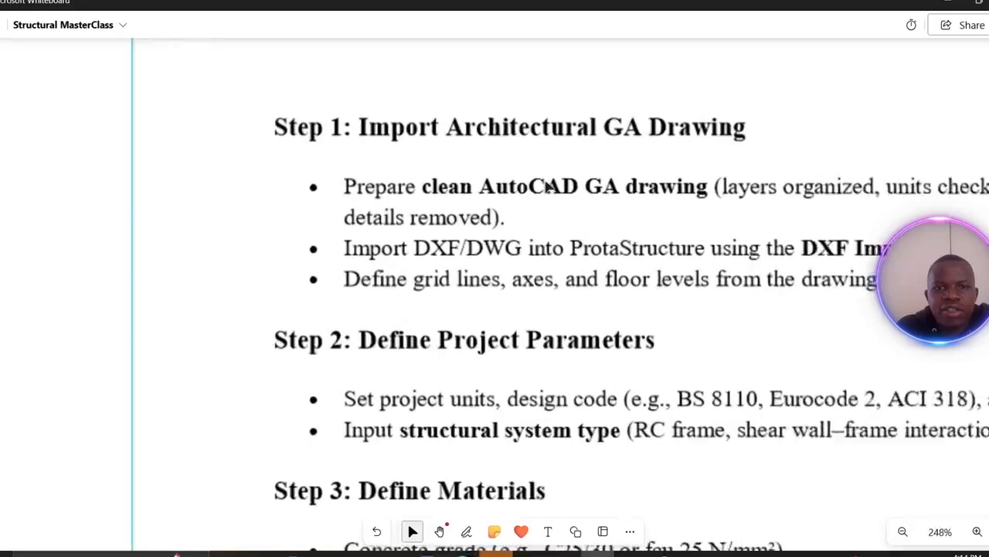
scroll(545, 197, down, 3)
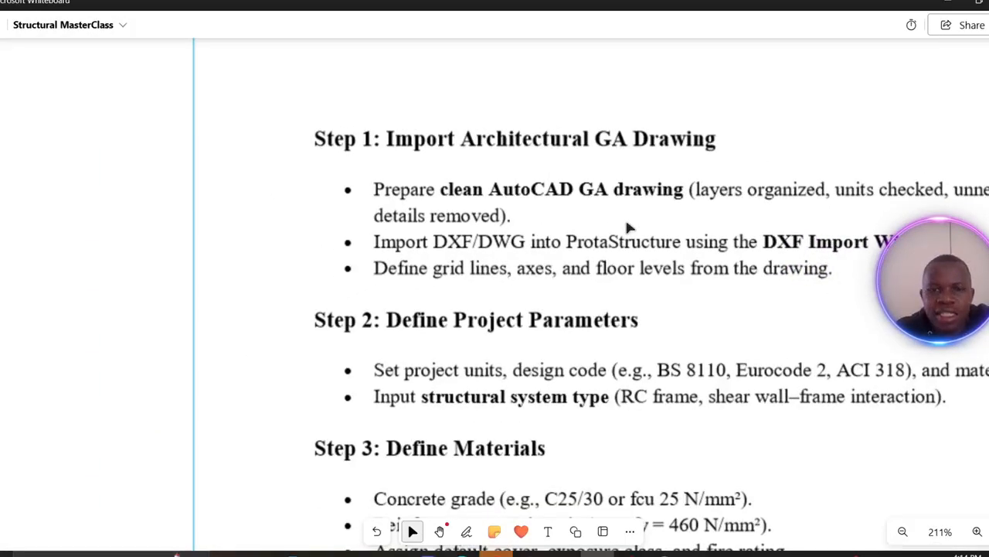
scroll(553, 206, down, 1)
scroll(487, 220, up, 2)
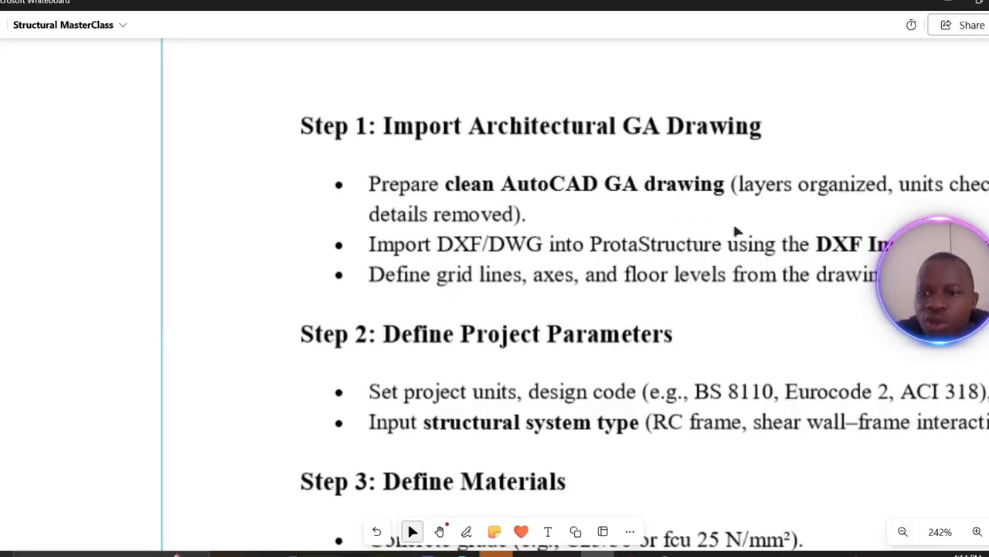
right_drag(737, 229, 575, 232)
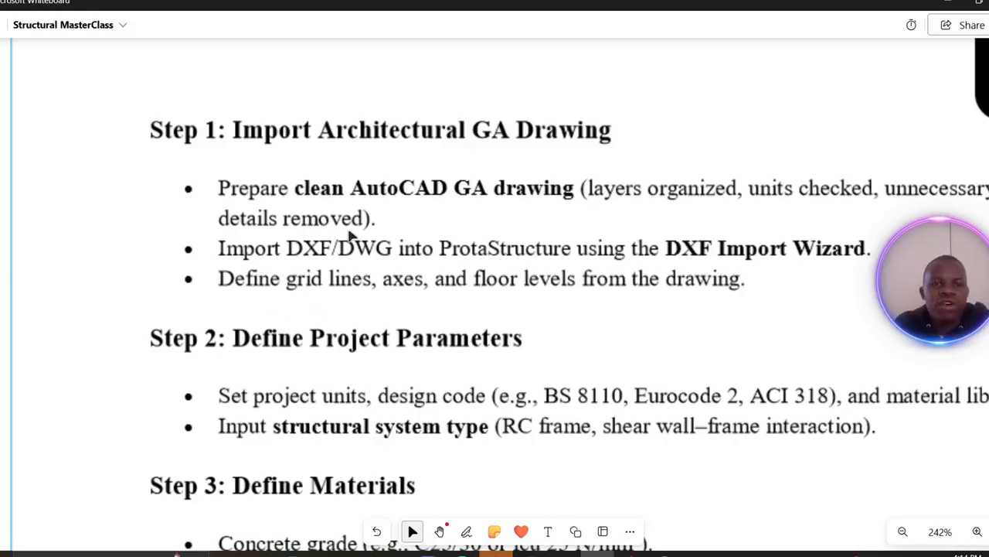
ctrl+scroll(329, 220, up, 1)
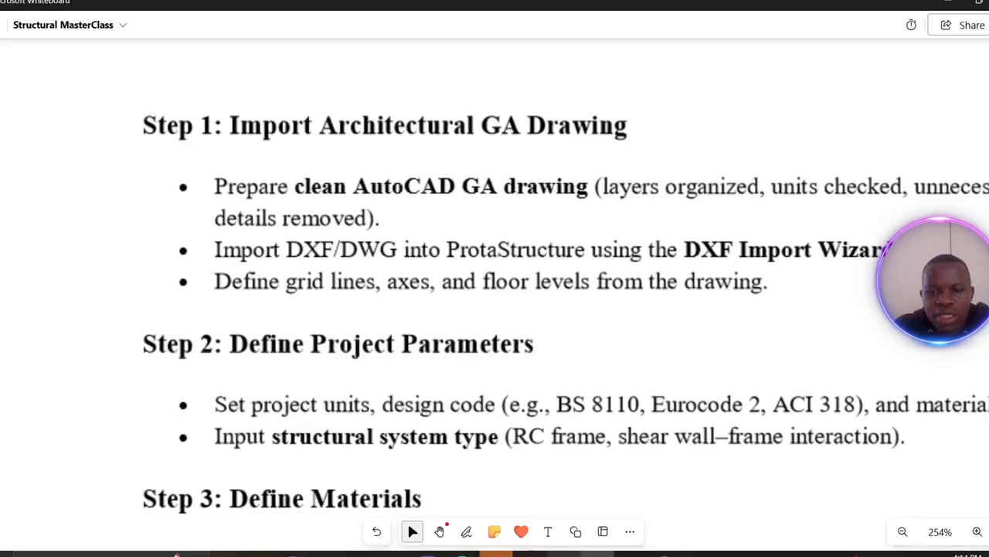
- Switch back to ProtaStructure and delete the unused diagonal axis 16 from the Storey 1 plan
click(631, 552)
scroll(518, 310, down, 3)
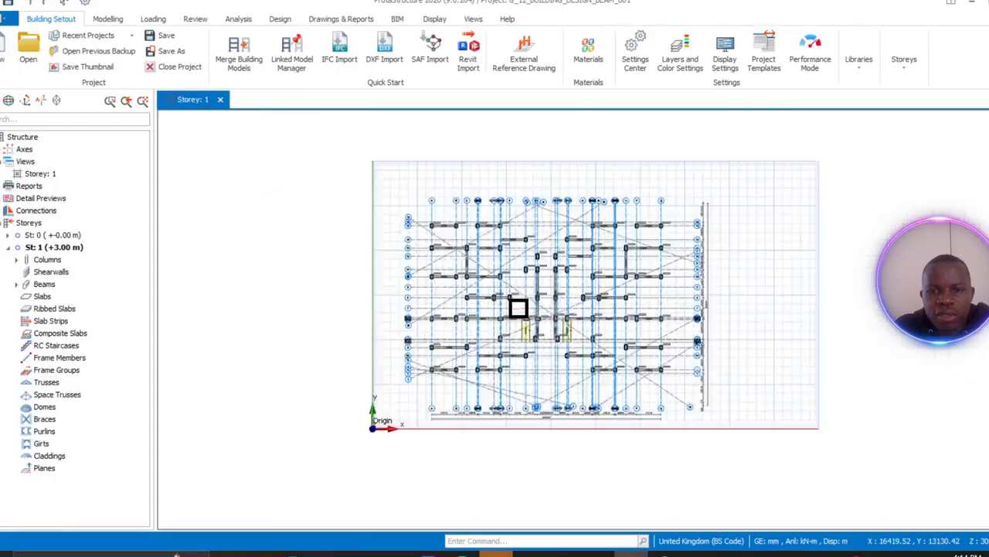
middle_drag(519, 309, 535, 386)
scroll(453, 331, up, 5)
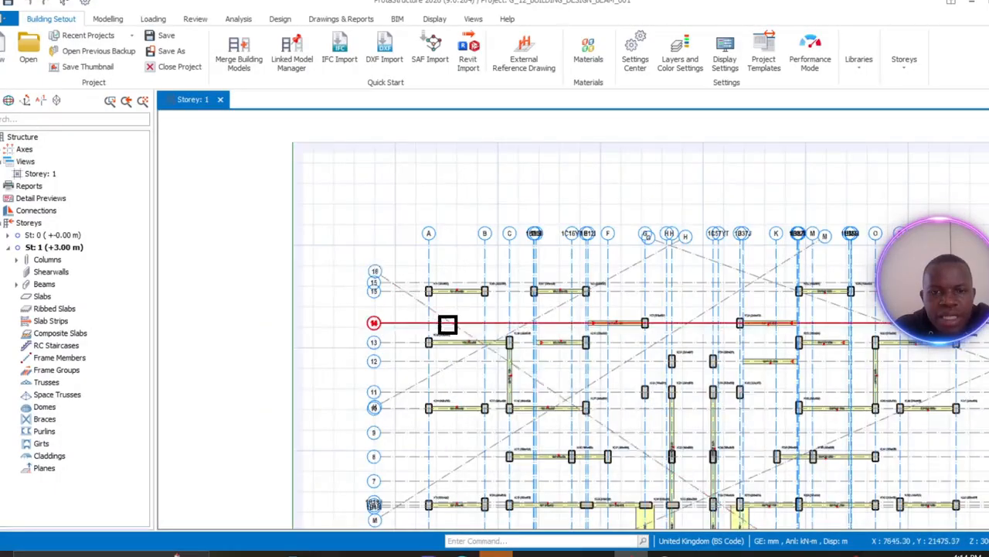
click(455, 330)
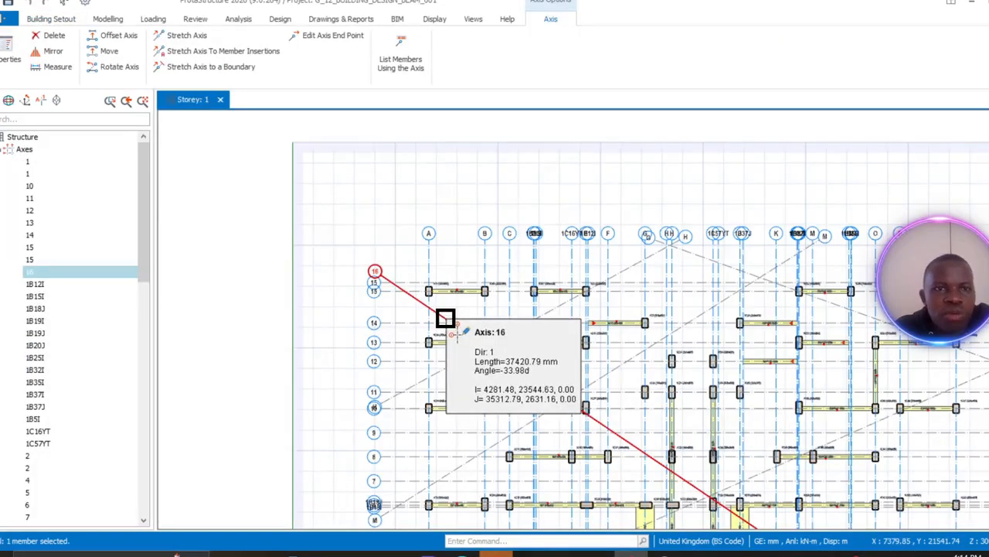
click(195, 19)
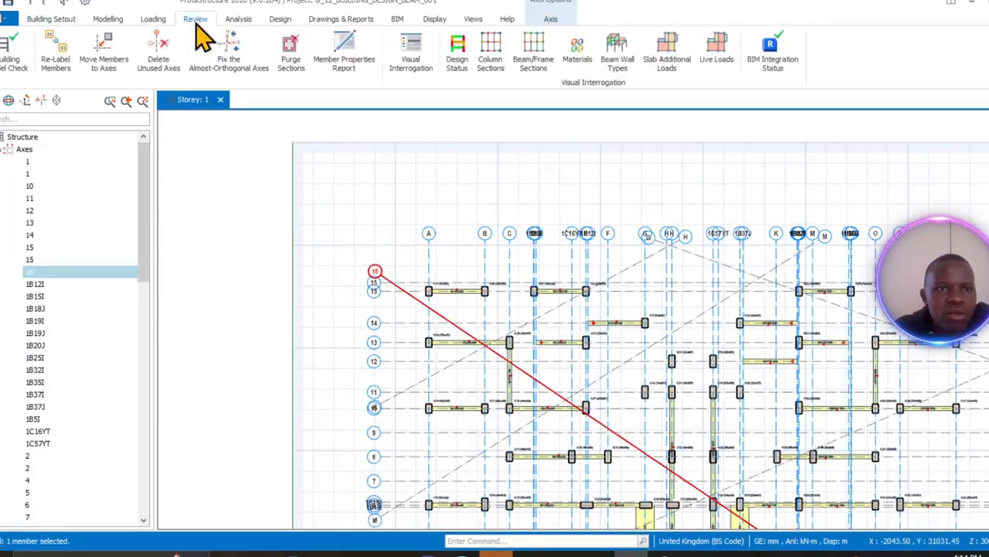
click(159, 62)
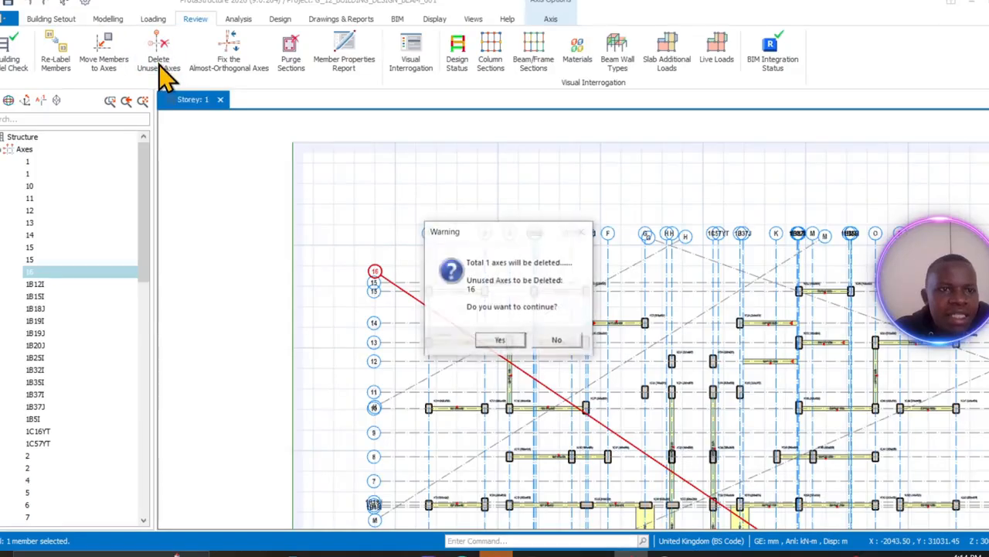
click(499, 341)
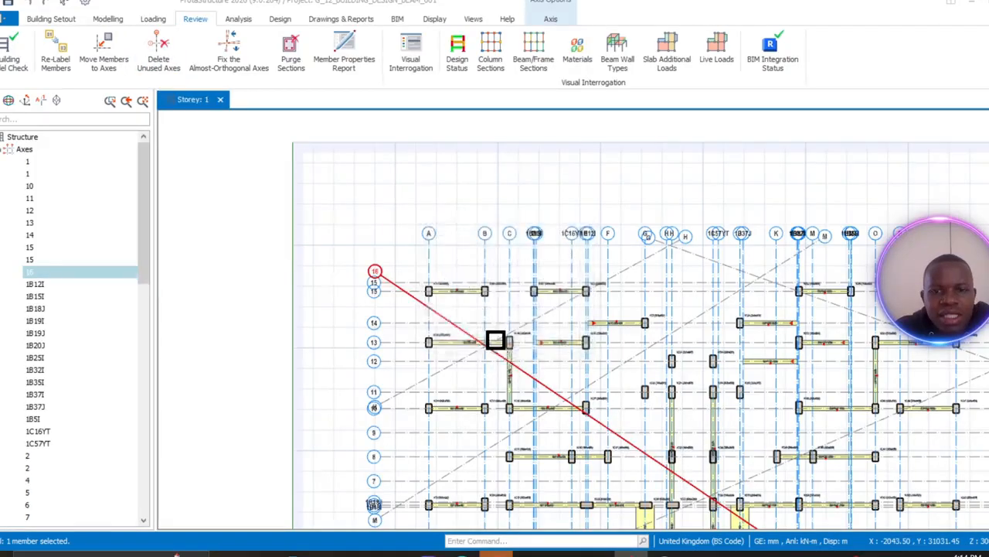
- Run Delete Unused Axes a second time on the Storey 1 plan and accept the deletion
scroll(472, 366, down, 3)
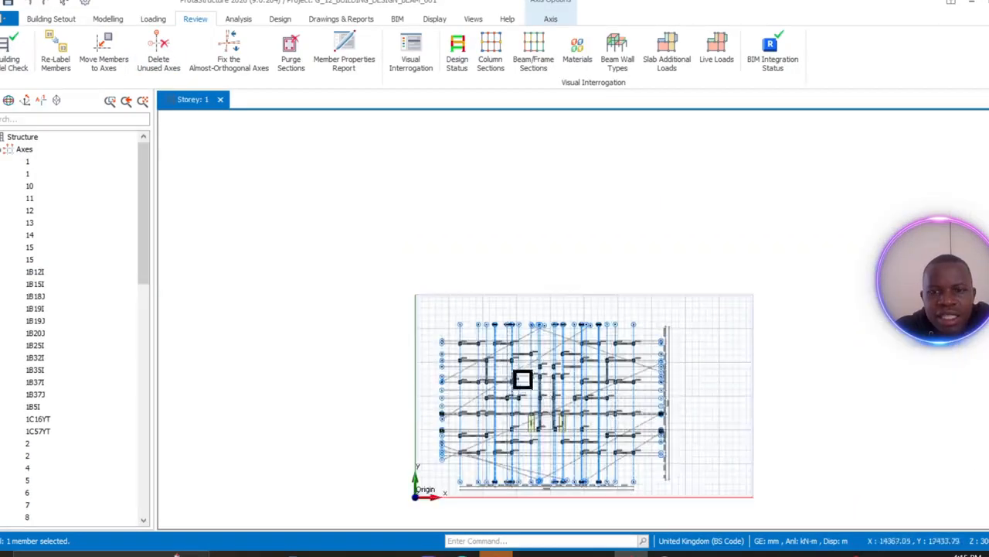
scroll(525, 371, up, 5)
click(163, 61)
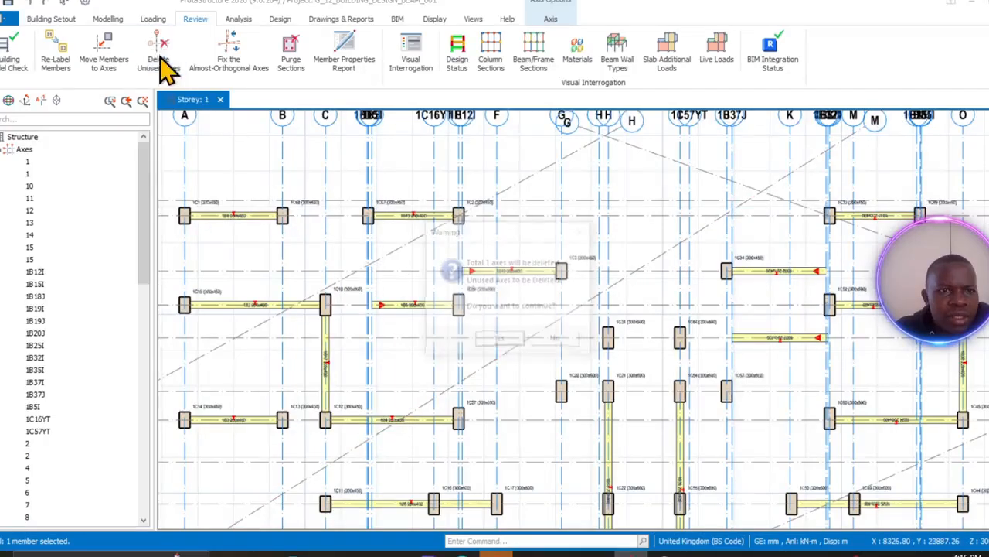
click(499, 340)
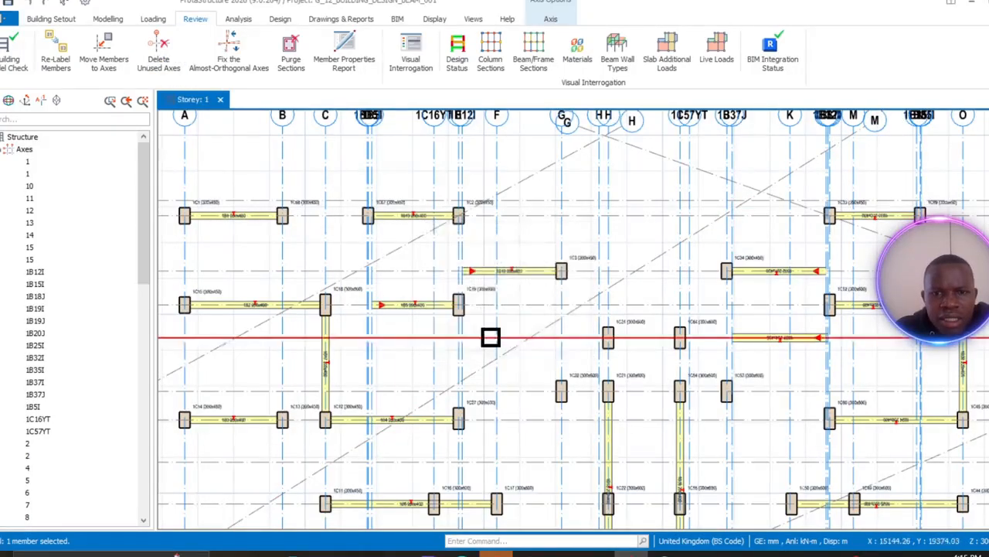
- Delete the diagonal axes H and G that start from the upper row of grid labels
scroll(494, 334, down, 3)
scroll(545, 305, up, 4)
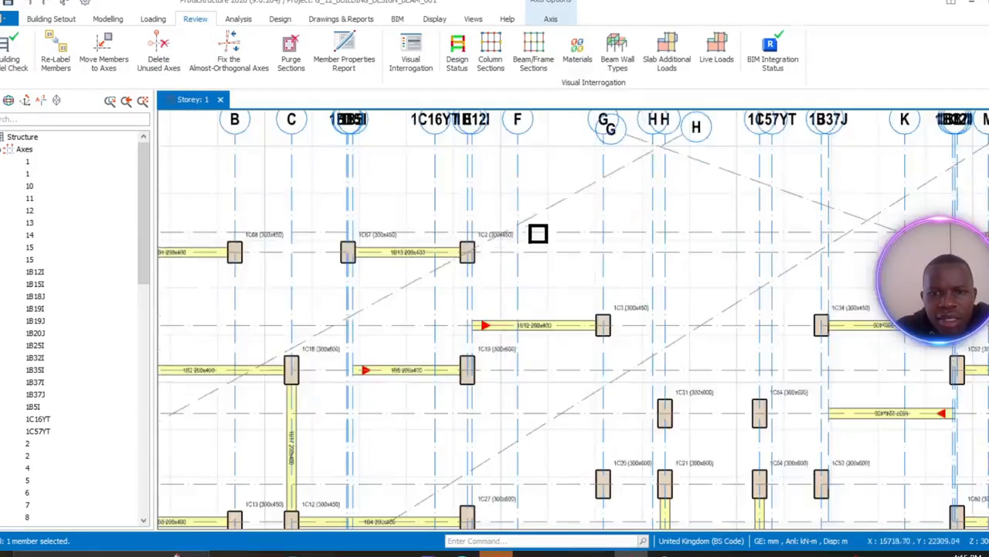
mouse_move(550, 204)
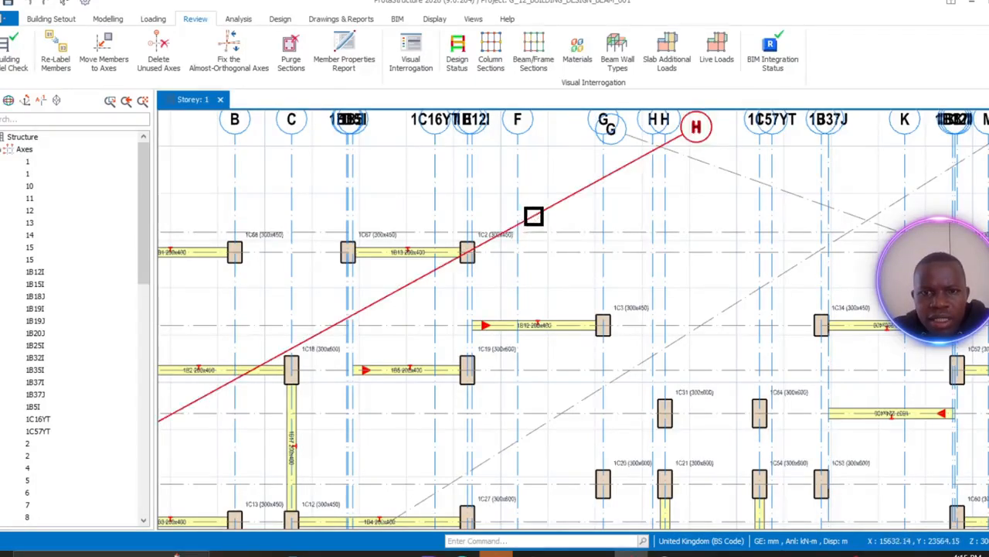
click(533, 214)
right_click(534, 215)
click(556, 280)
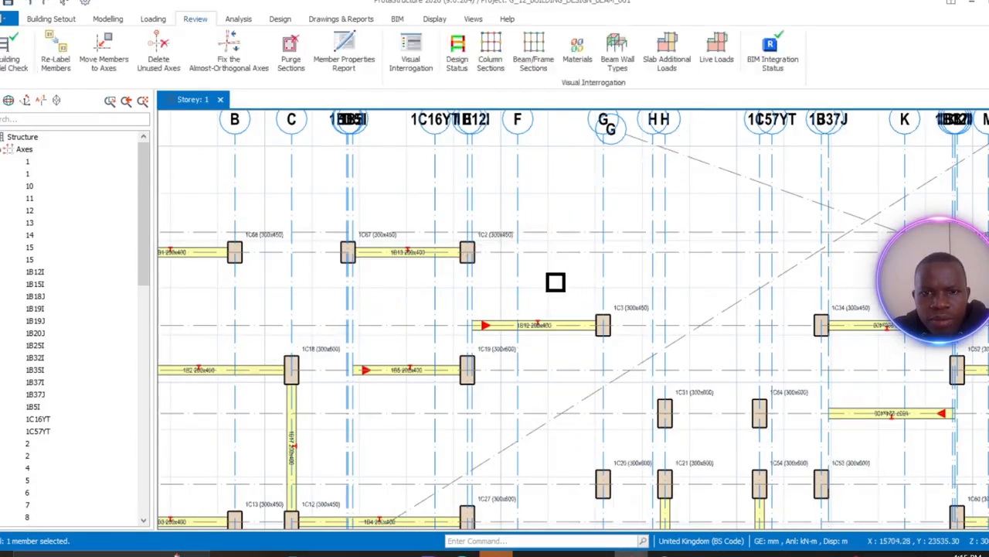
click(724, 165)
right_click(724, 167)
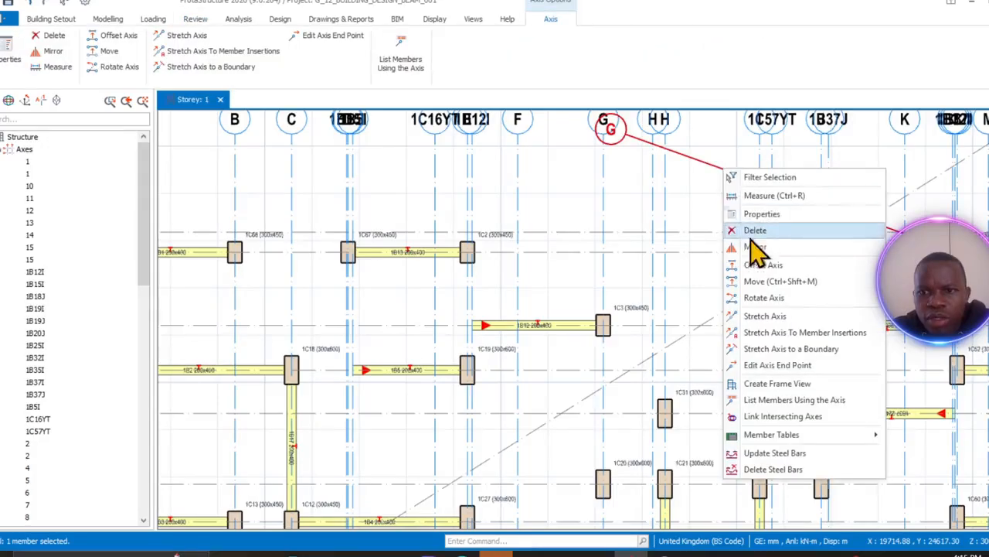
click(742, 232)
- Delete the long diagonal axis M across the upper half of the plan and the diagonal axis 1 crossing its middle
scroll(708, 270, down, 5)
scroll(607, 258, up, 6)
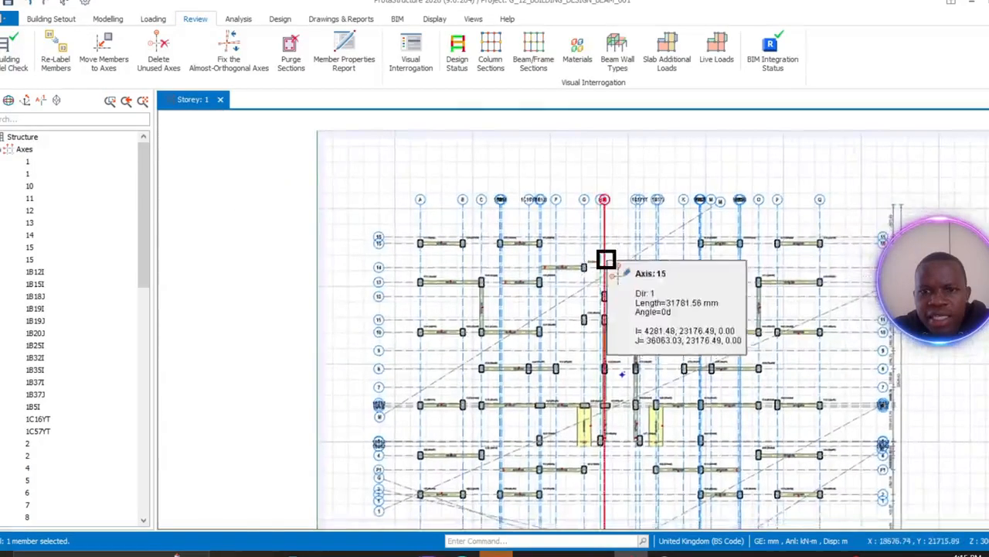
right_click(664, 290)
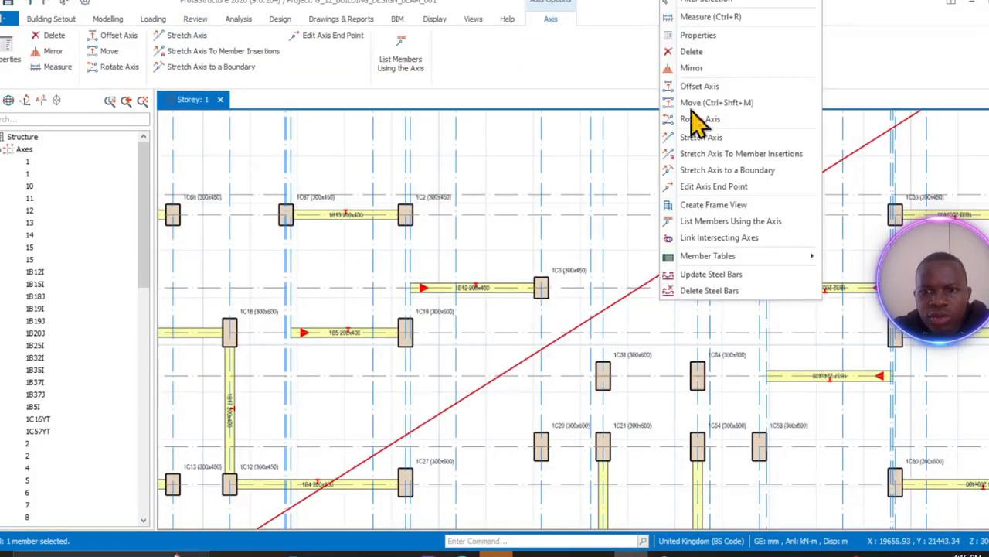
click(688, 51)
scroll(634, 335, down, 5)
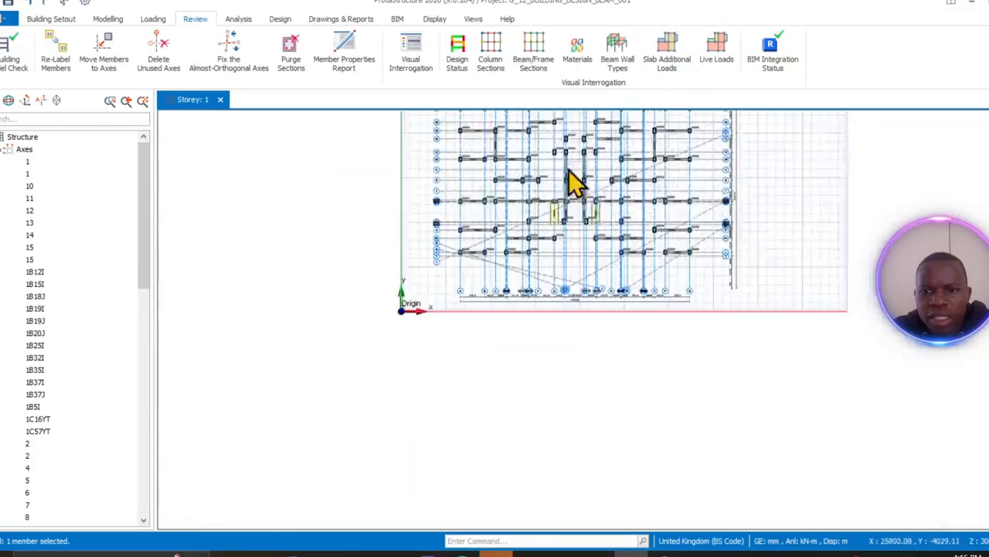
scroll(572, 186, up, 6)
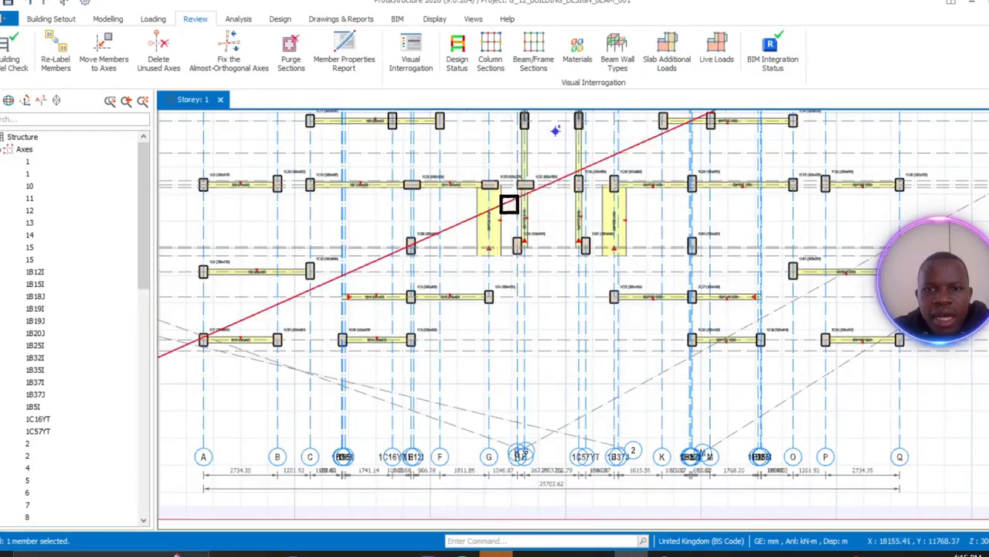
click(465, 221)
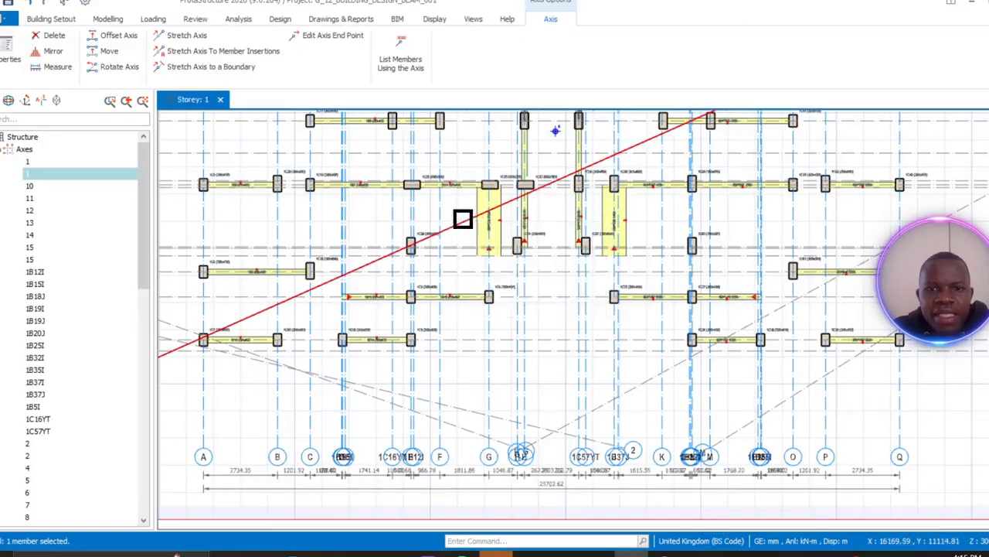
right_click(462, 219)
click(495, 280)
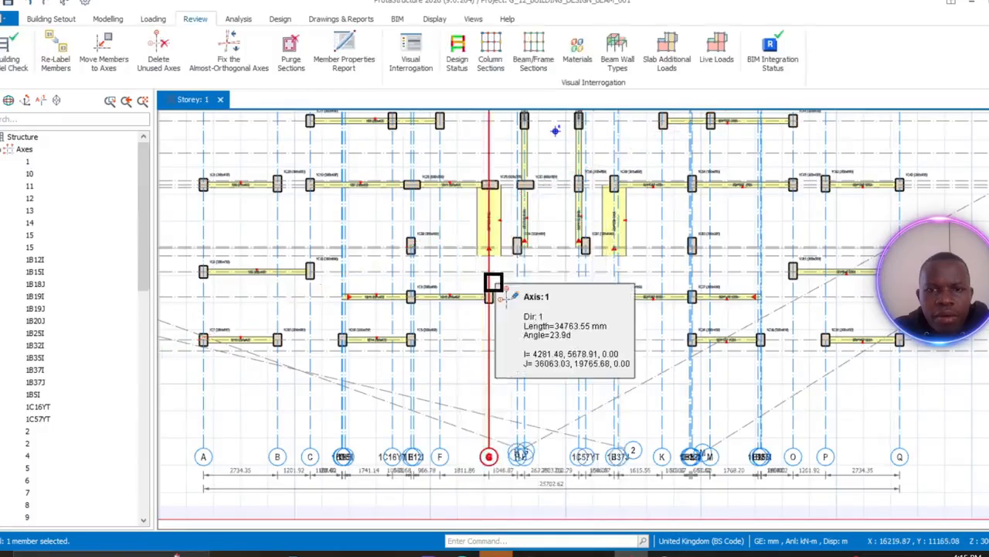
- Delete the diagonal axis running from beside lower grid label H to the labels on the plan's right side
scroll(511, 282, down, 5)
scroll(512, 283, up, 5)
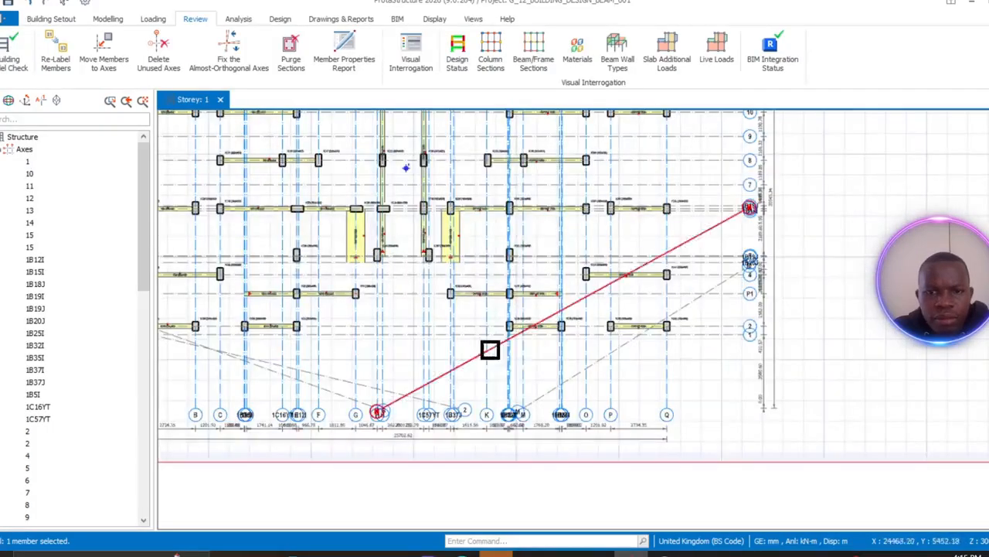
click(491, 348)
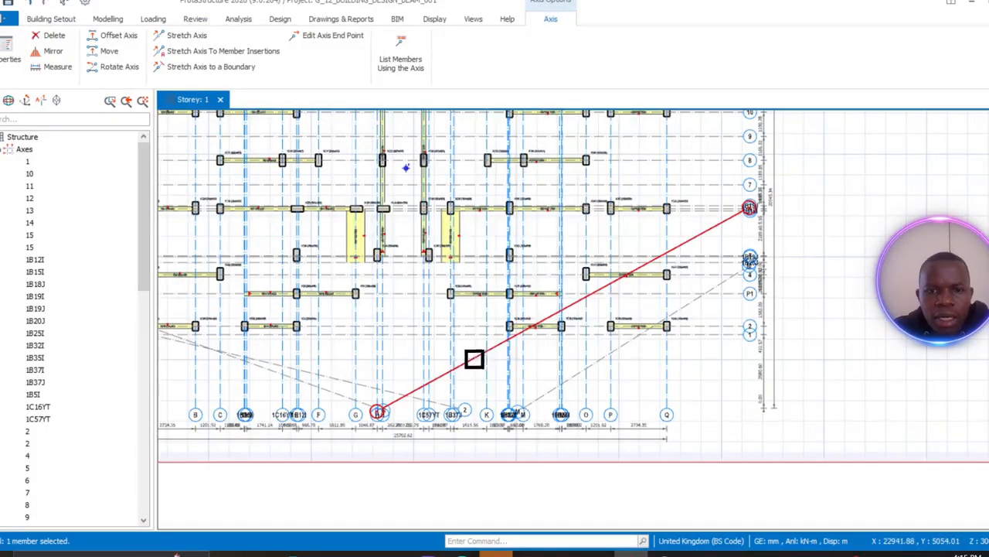
right_click(474, 359)
click(507, 109)
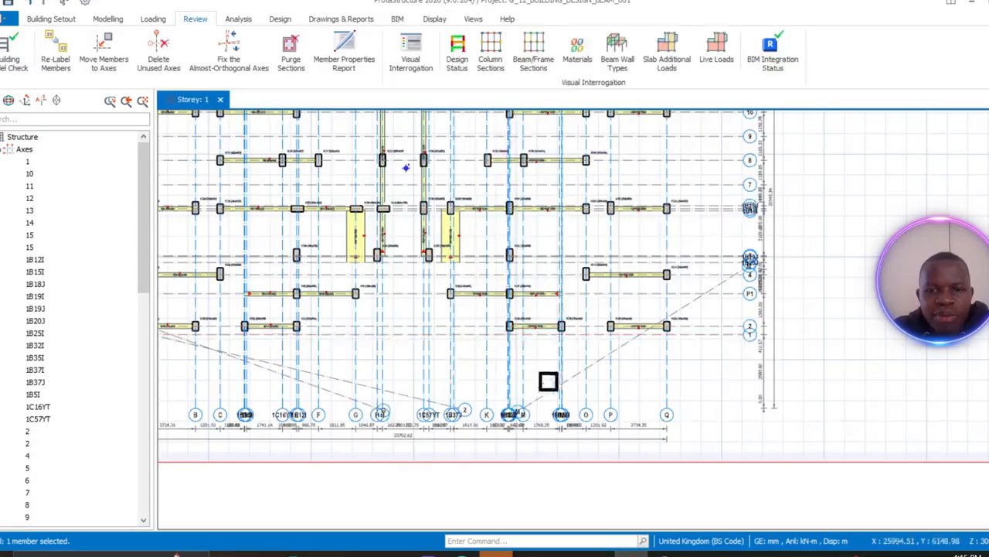
- Delete the diagonal axis M crossing the lower-right corner of the plan
scroll(548, 380, up, 3)
click(541, 391)
right_click(541, 391)
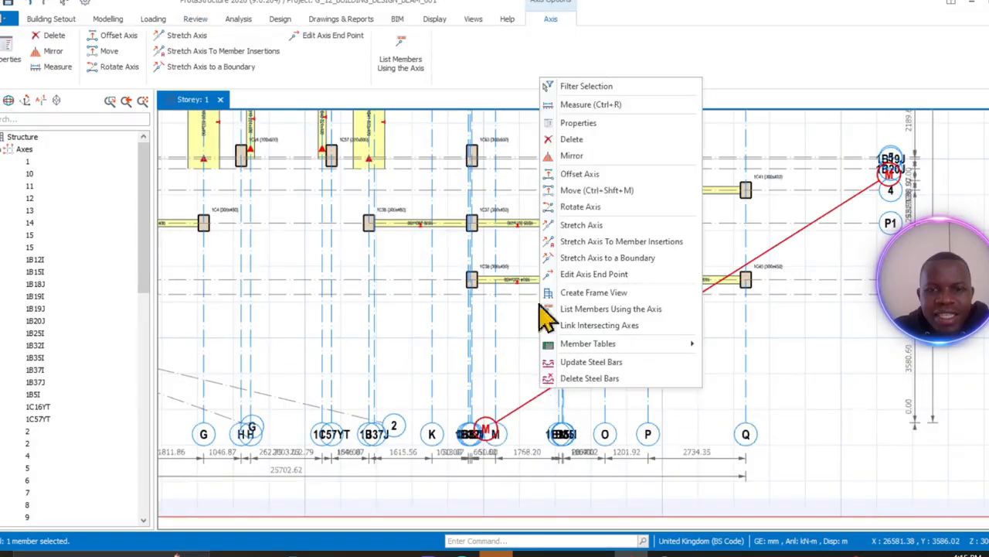
click(559, 124)
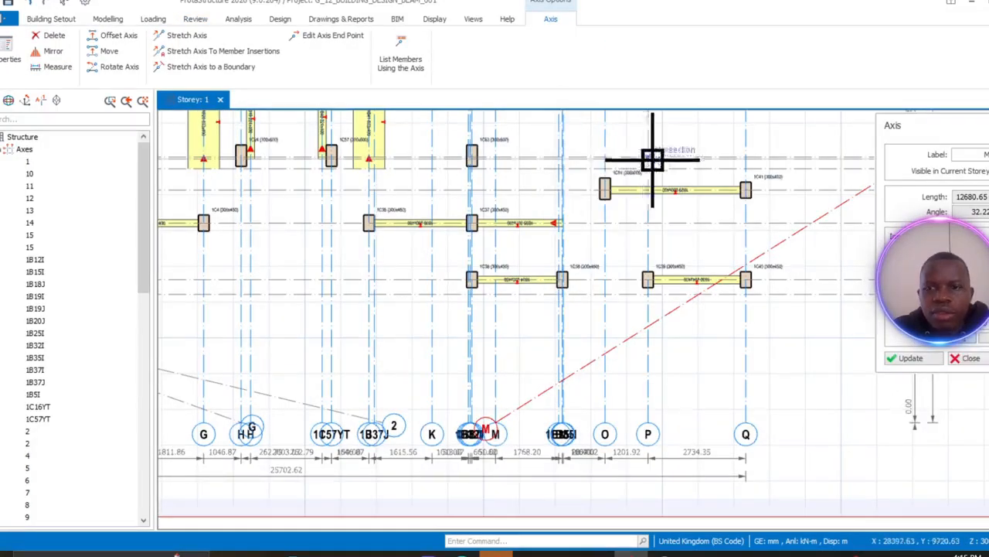
click(966, 358)
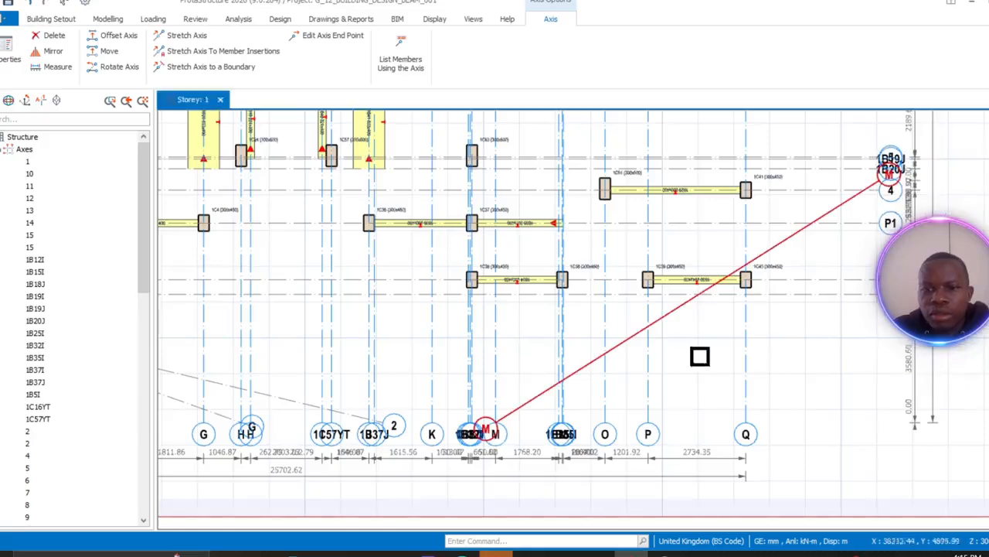
right_click(663, 322)
click(696, 73)
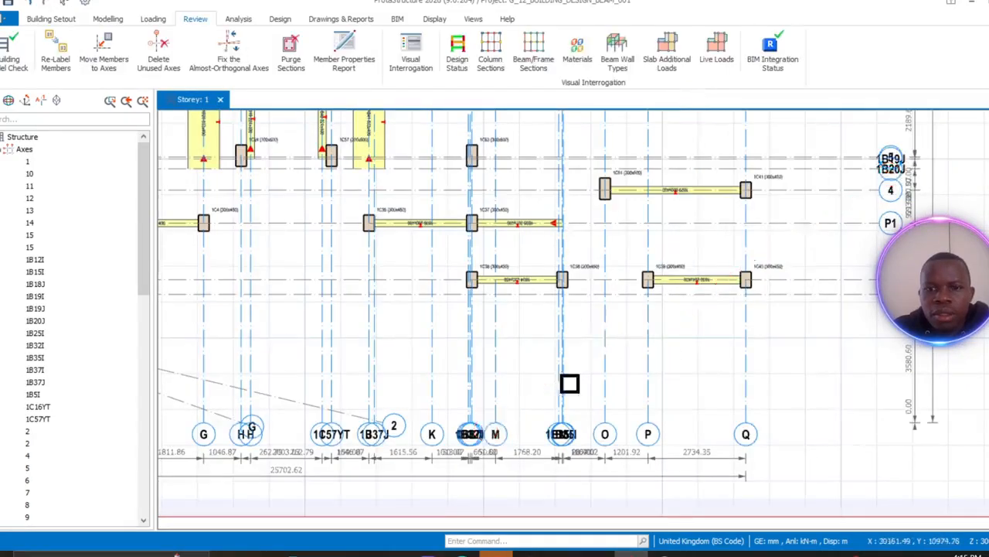
- Delete the diagonal axes 2 and G crossing the lower-left part of the plan
scroll(570, 383, down, 2)
middle_drag(579, 421, 793, 384)
scroll(555, 343, up, 1)
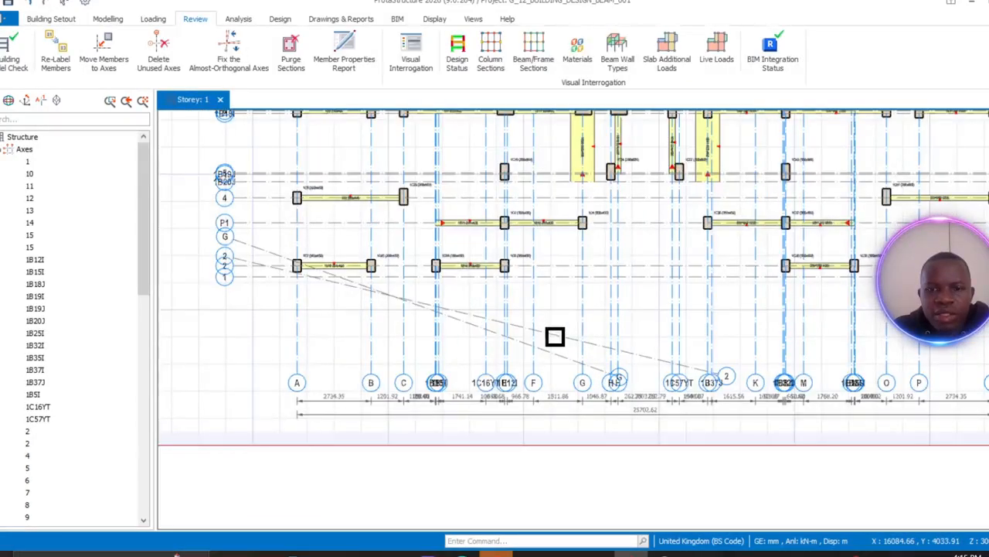
click(555, 337)
right_click(554, 336)
click(577, 83)
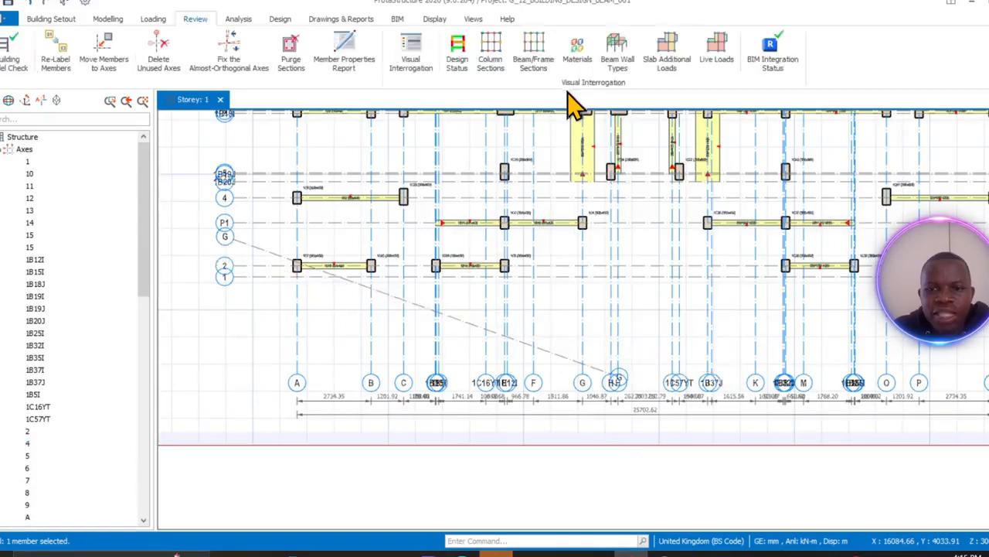
click(551, 357)
right_click(551, 358)
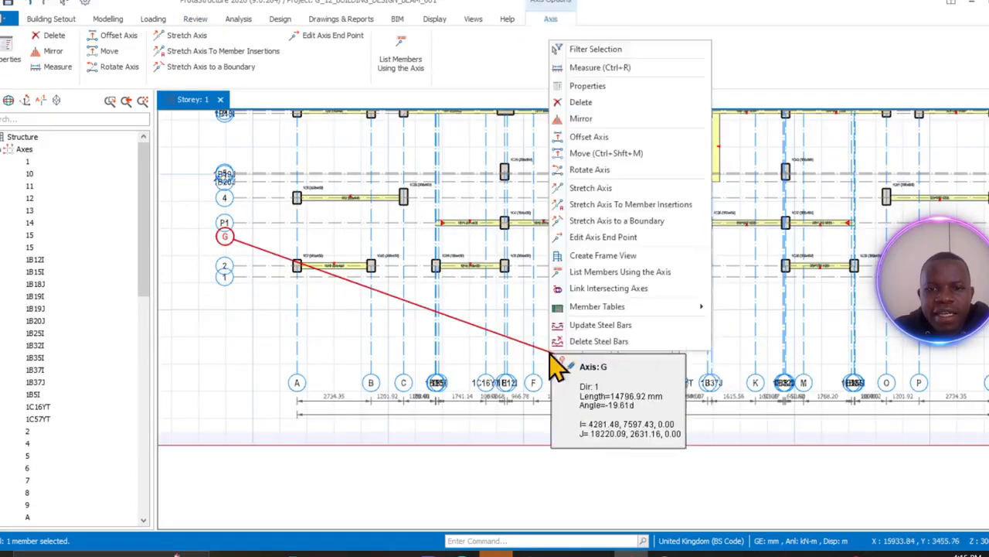
click(581, 102)
- Inspect the remaining grid for closely spaced duplicate axes, especially around column 1C67 and the upper grid labels
scroll(501, 290, down, 2)
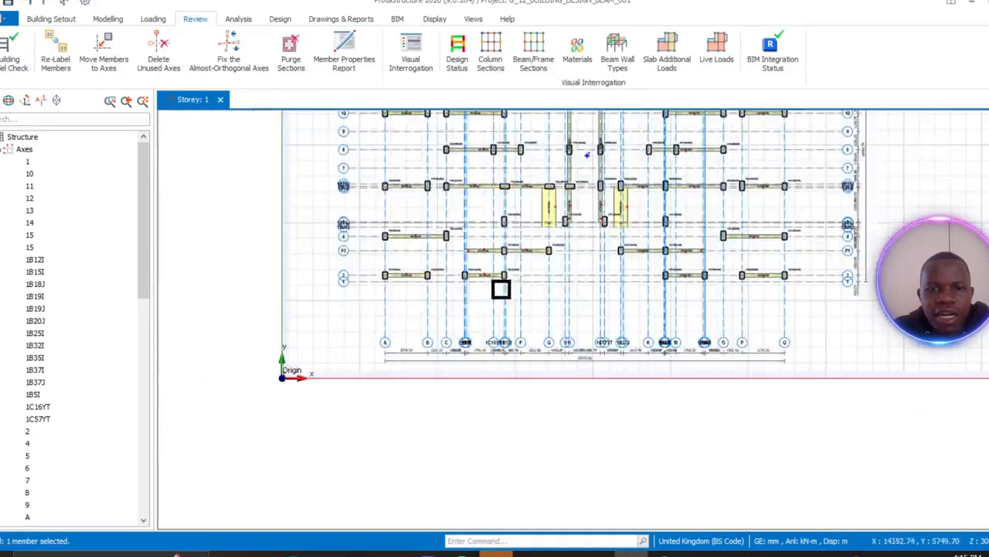
middle_drag(501, 290, 511, 386)
scroll(501, 337, up, 3)
scroll(500, 325, down, 3)
middle_drag(499, 317, 501, 470)
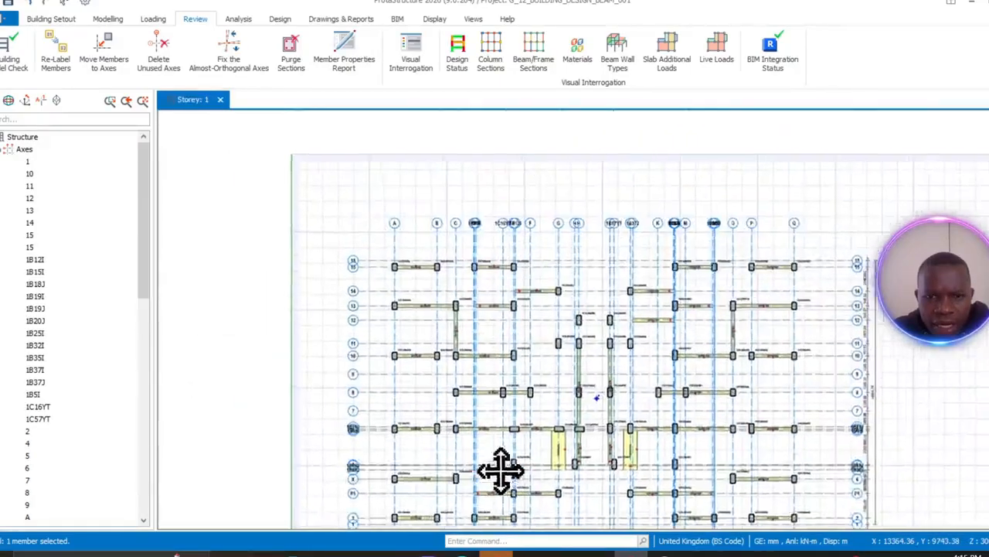
scroll(474, 297, up, 8)
middle_drag(475, 274, 465, 487)
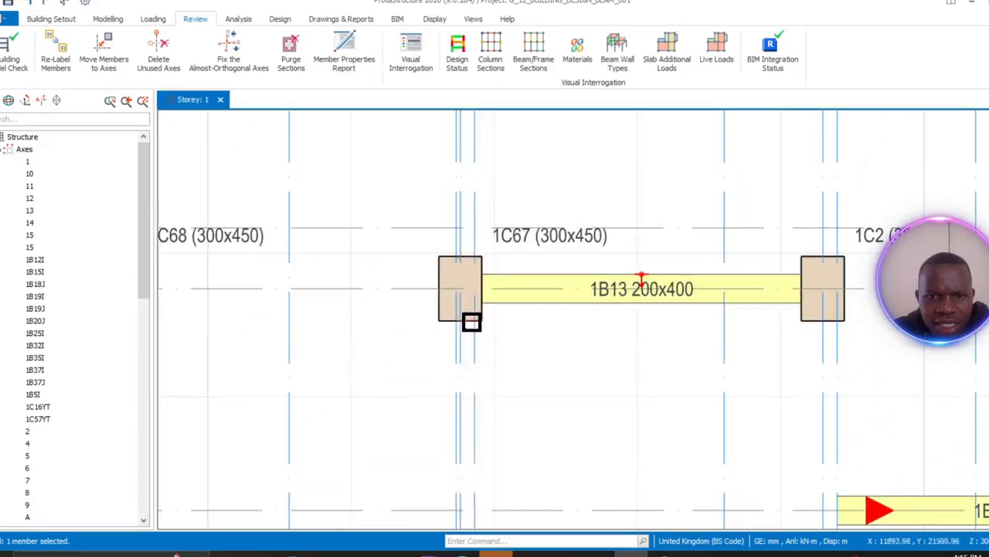
middle_drag(471, 321, 471, 530)
scroll(479, 302, down, 3)
middle_drag(479, 302, 490, 368)
scroll(482, 348, up, 2)
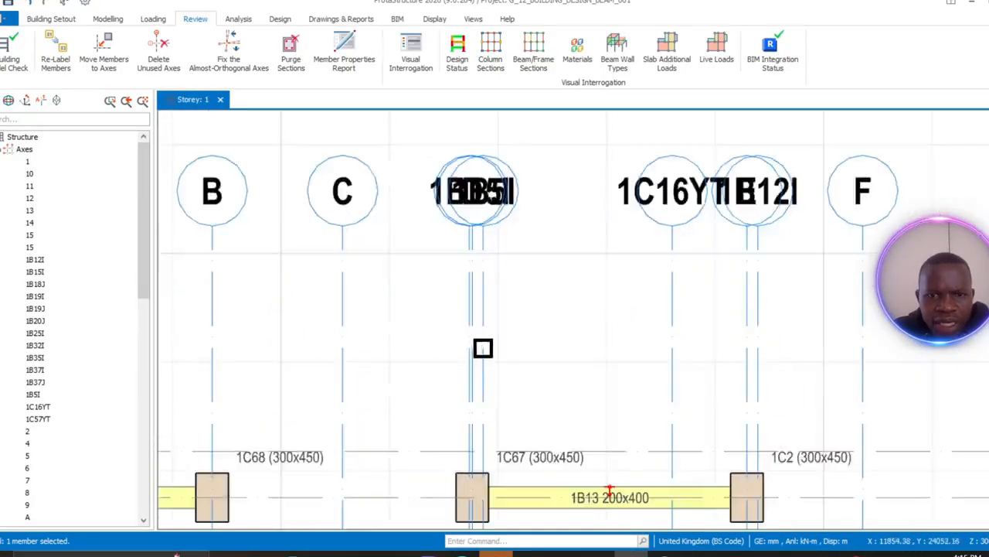
scroll(483, 348, up, 3)
scroll(482, 340, down, 3)
scroll(484, 355, down, 4)
scroll(324, 313, up, 2)
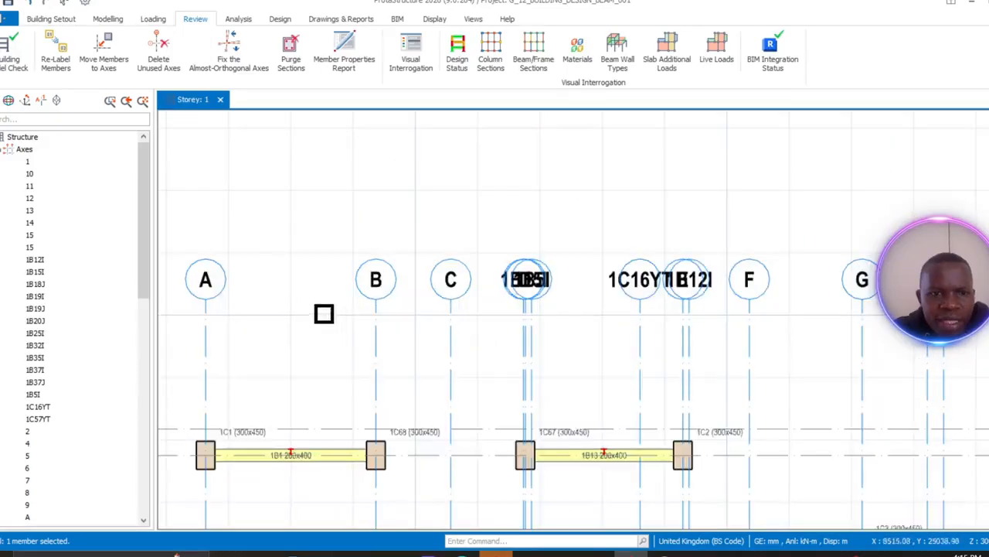
middle_drag(324, 313, 624, 317)
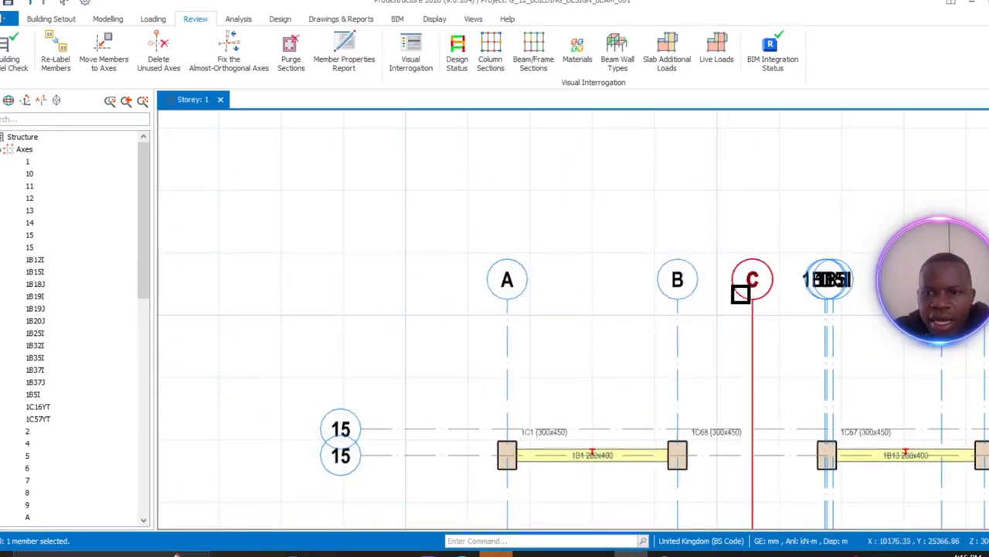
- Examine the horizontal axes across the plan by highlighting them as a group, including the duplicate axes labelled 15
middle_drag(786, 287, 530, 223)
scroll(422, 324, down, 4)
scroll(477, 249, down, 1)
scroll(412, 400, up, 2)
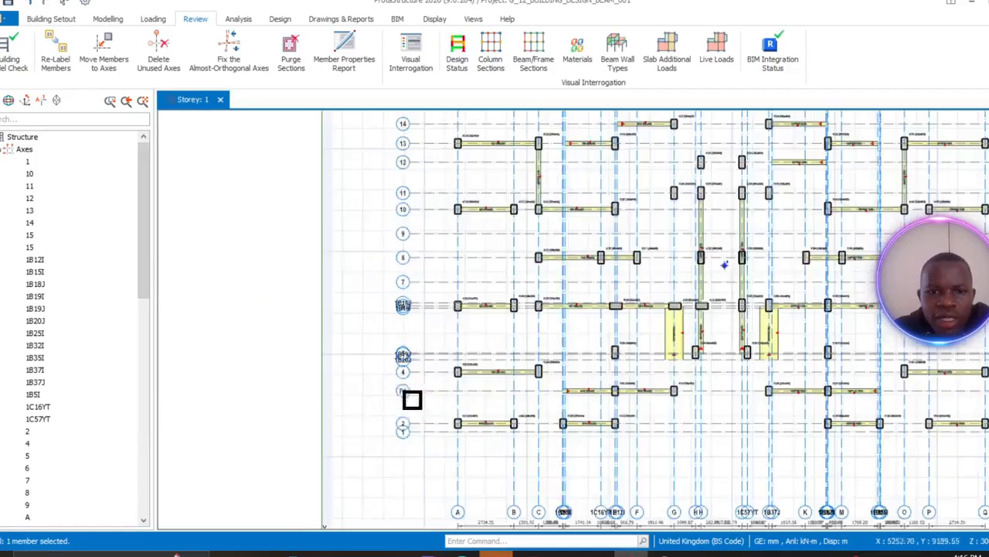
drag(420, 478, 378, 142)
middle_drag(378, 141, 336, 400)
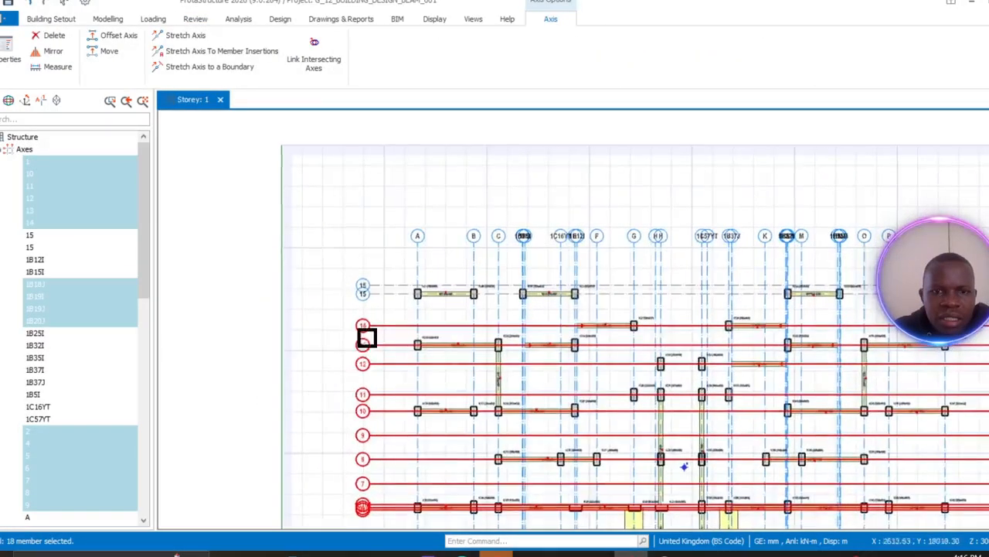
drag(373, 312, 360, 255)
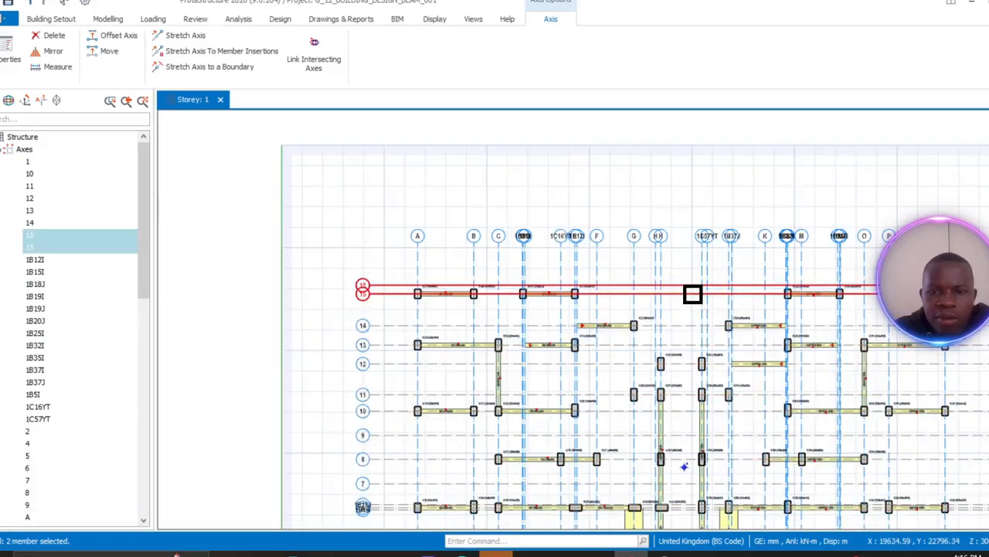
scroll(693, 294, down, 4)
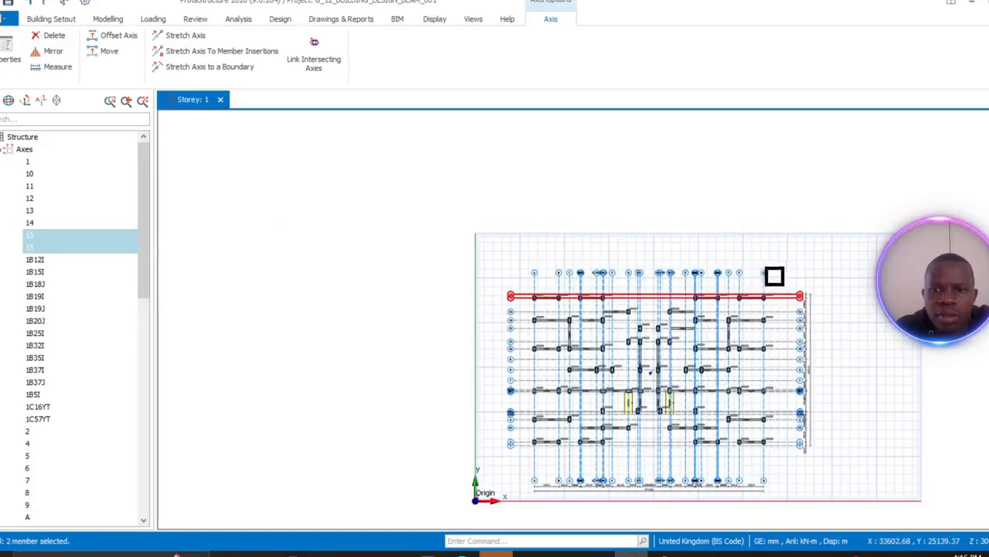
- Try to delete the stray axes 1B12I through 1C57YT listed among the structure's axes
click(2, 151)
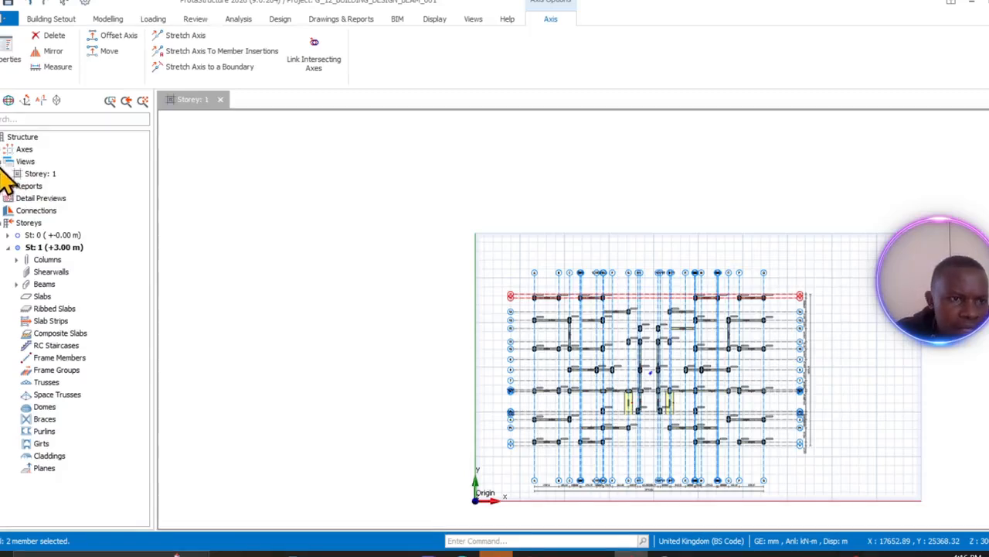
click(3, 150)
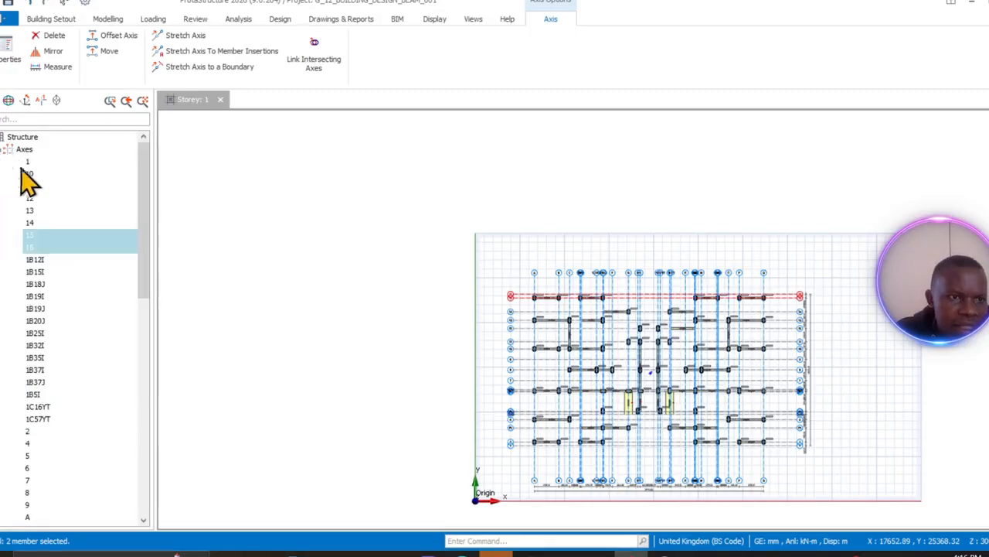
click(25, 163)
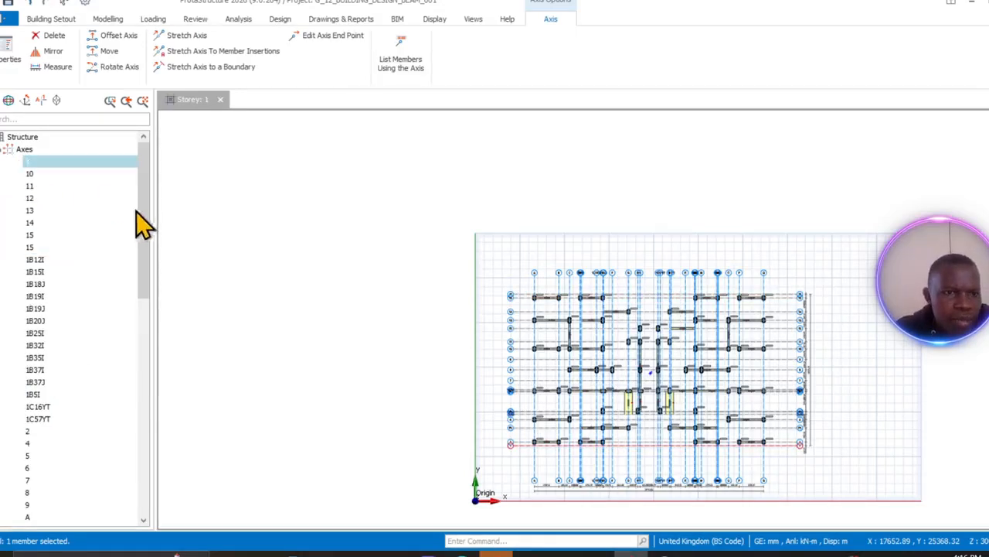
click(34, 260)
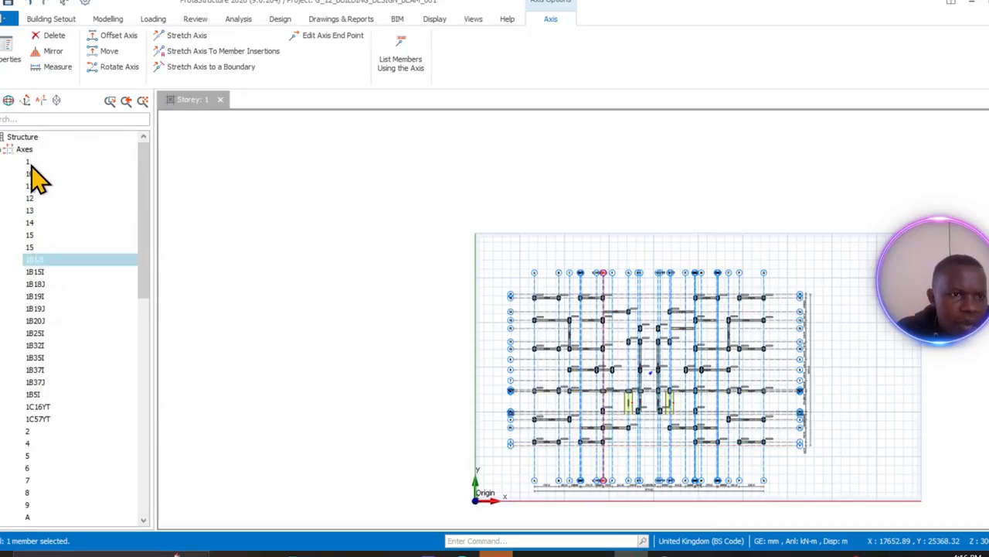
shift+click(48, 422)
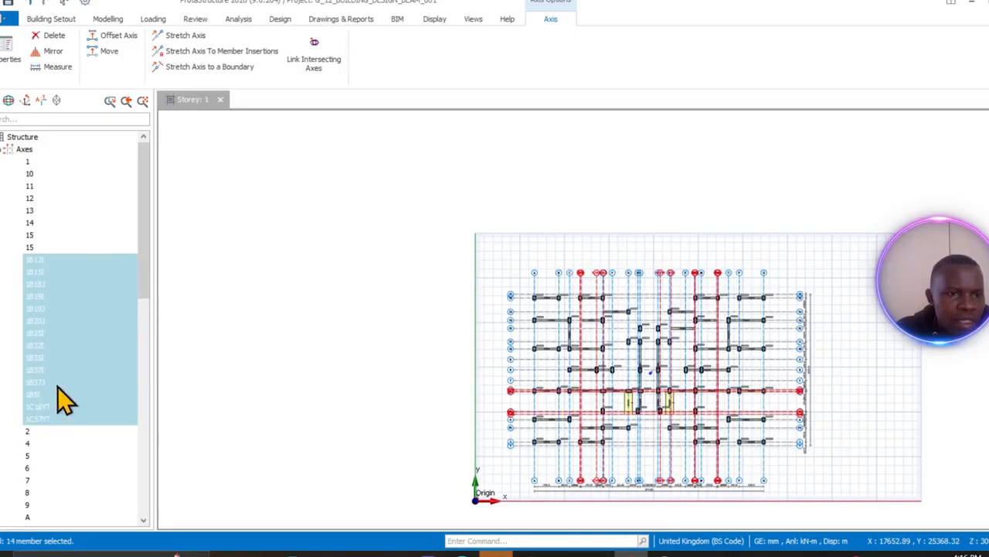
right_click(57, 387)
click(86, 235)
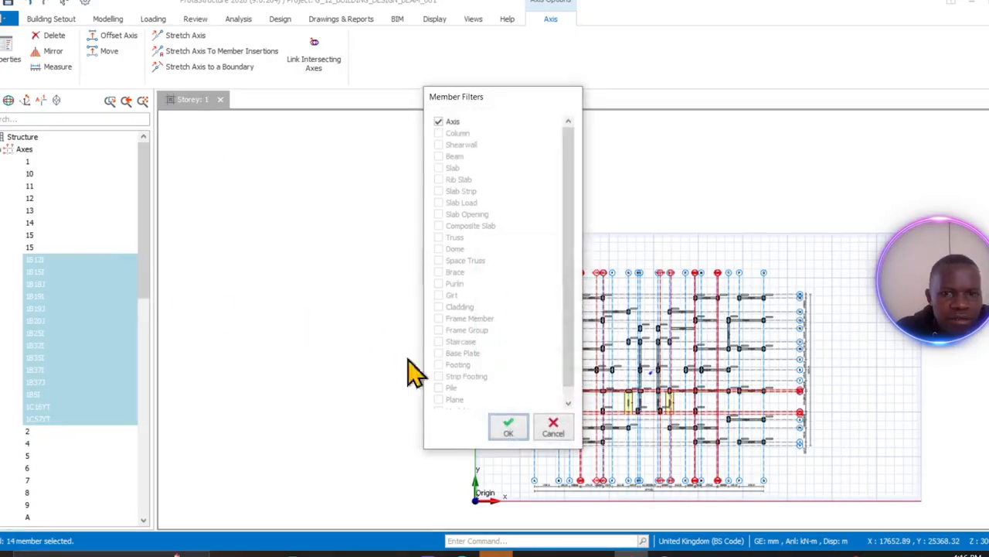
click(507, 428)
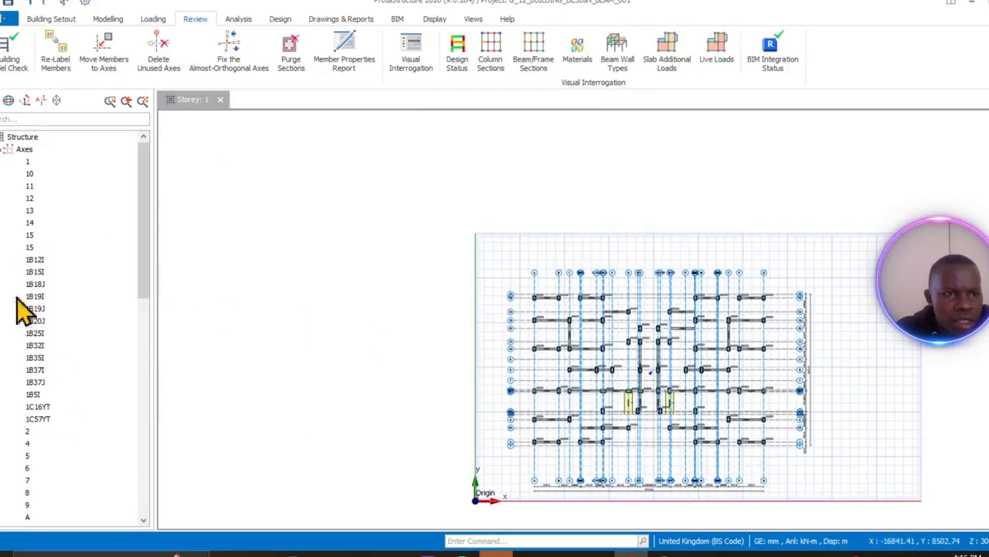
- Reselect the axes 1B12I through 1C57YT and attempt their deletion again with the Axis member filter
click(32, 263)
shift+click(41, 429)
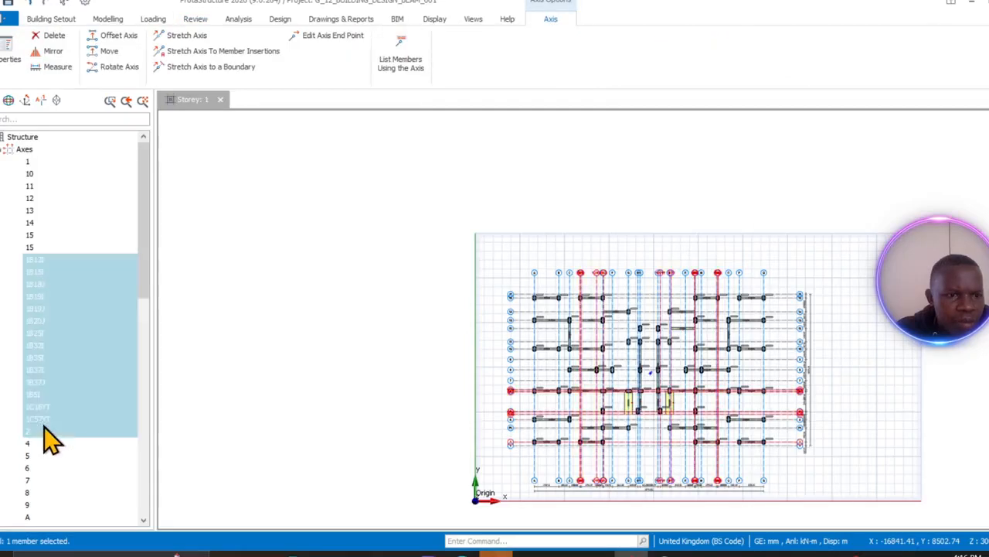
click(37, 419)
click(38, 259)
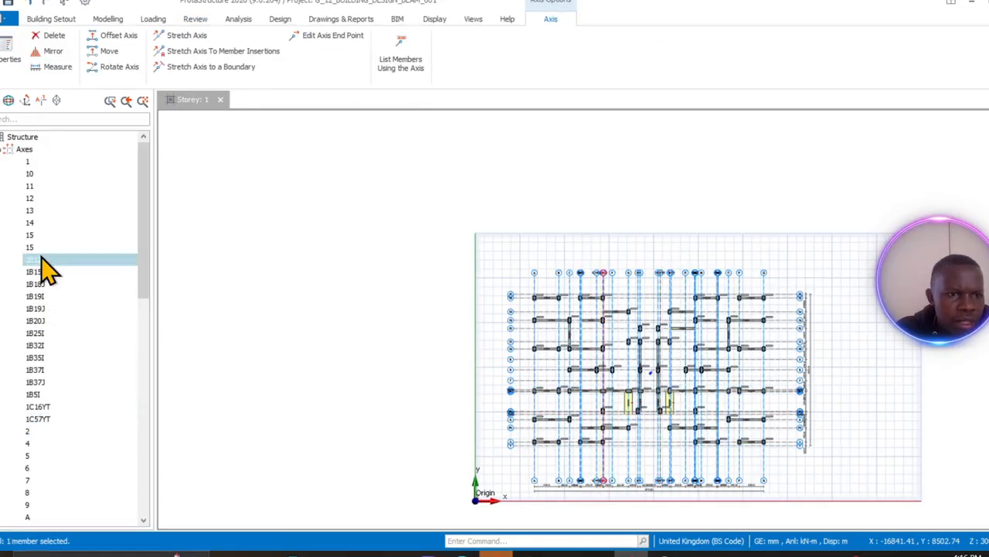
shift+click(47, 418)
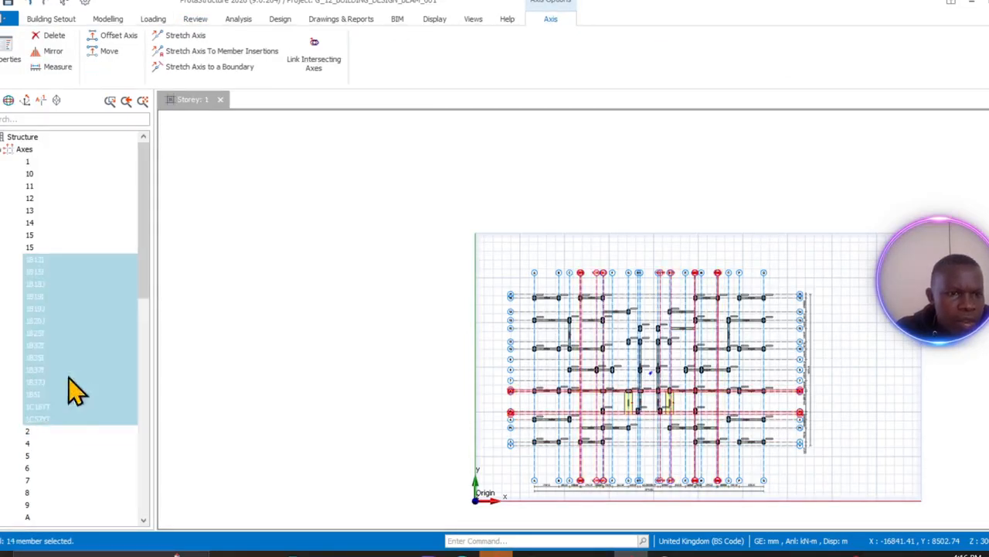
right_click(56, 267)
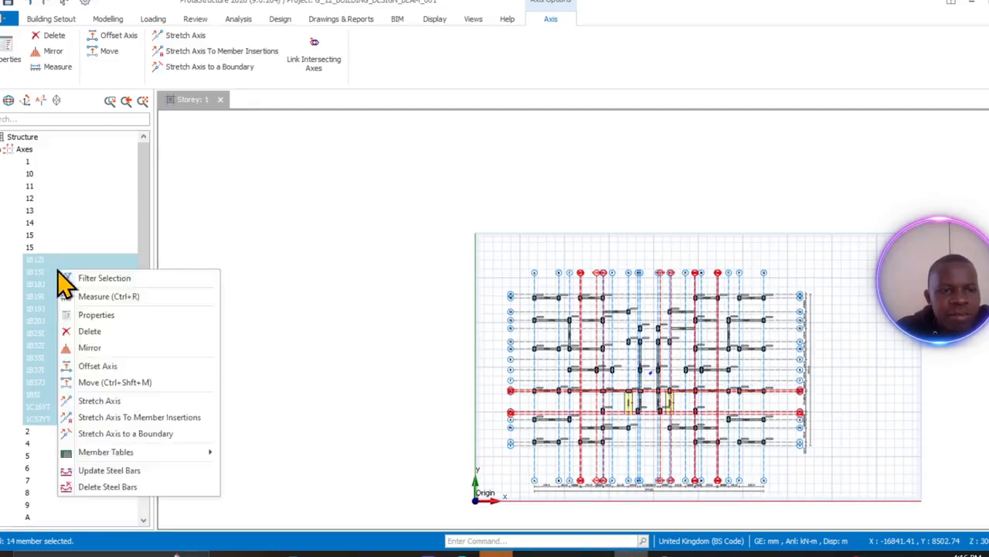
click(89, 333)
click(509, 425)
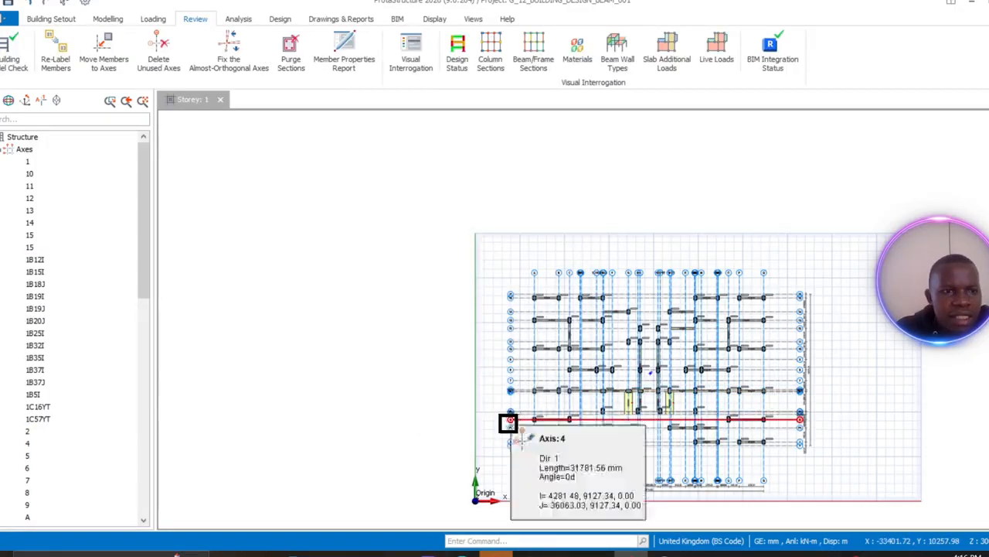
- Select every axis in the structure from 1 to Q and open the Axis Table
scroll(77, 382, down, 10)
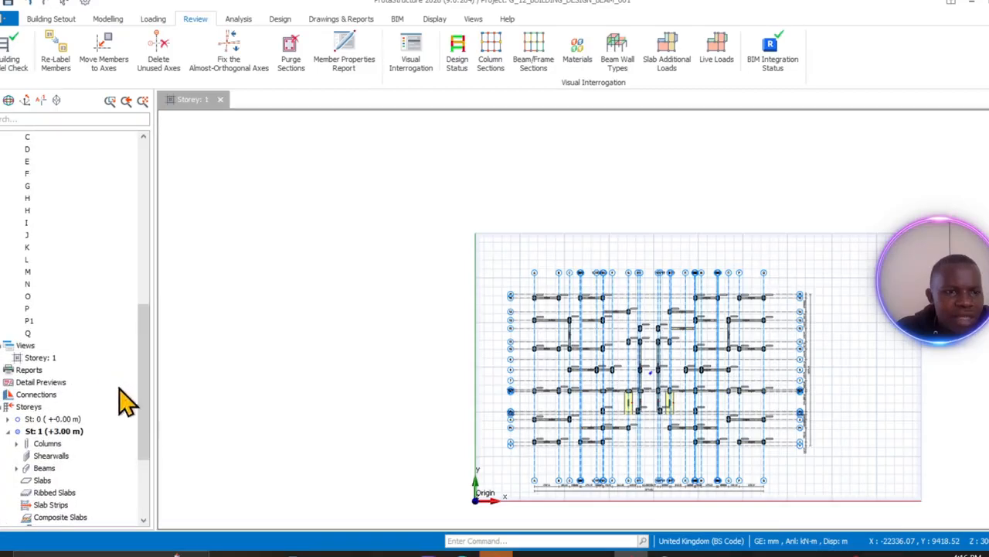
drag(144, 424, 148, 238)
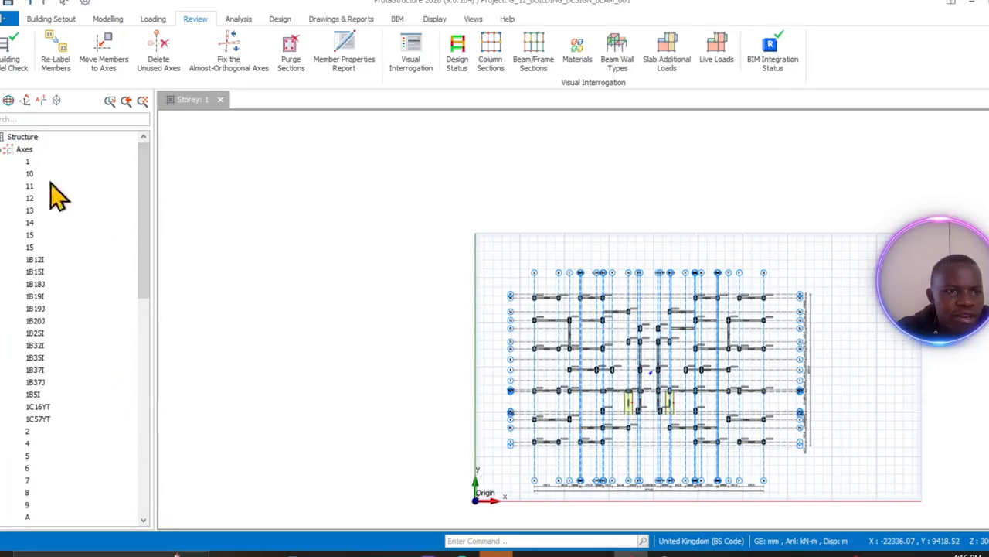
click(27, 162)
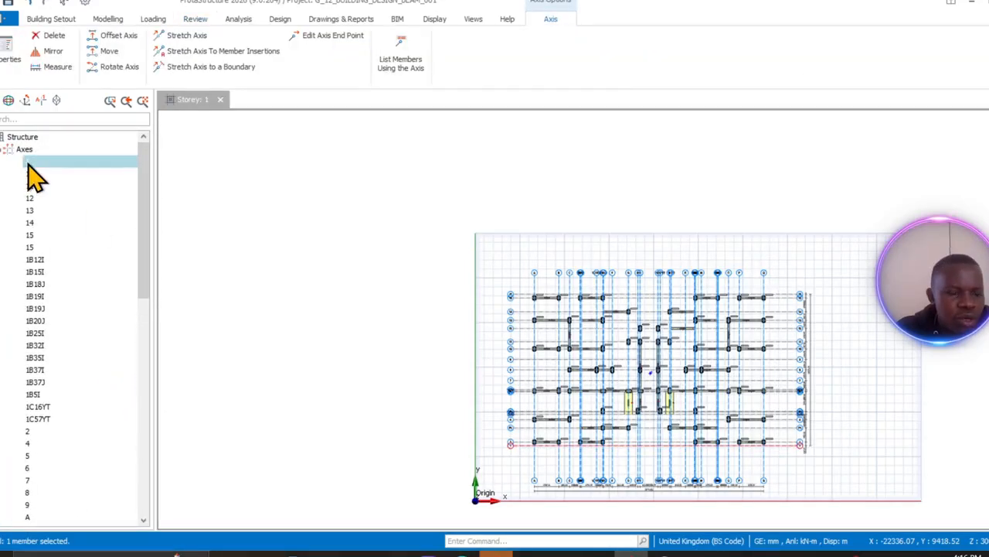
drag(146, 276, 143, 437)
shift+click(28, 359)
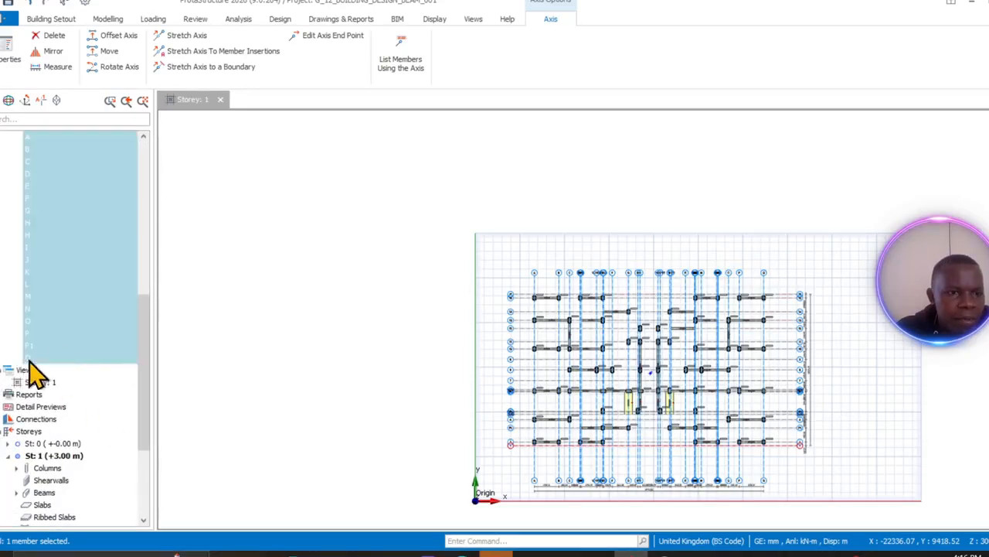
right_click(88, 286)
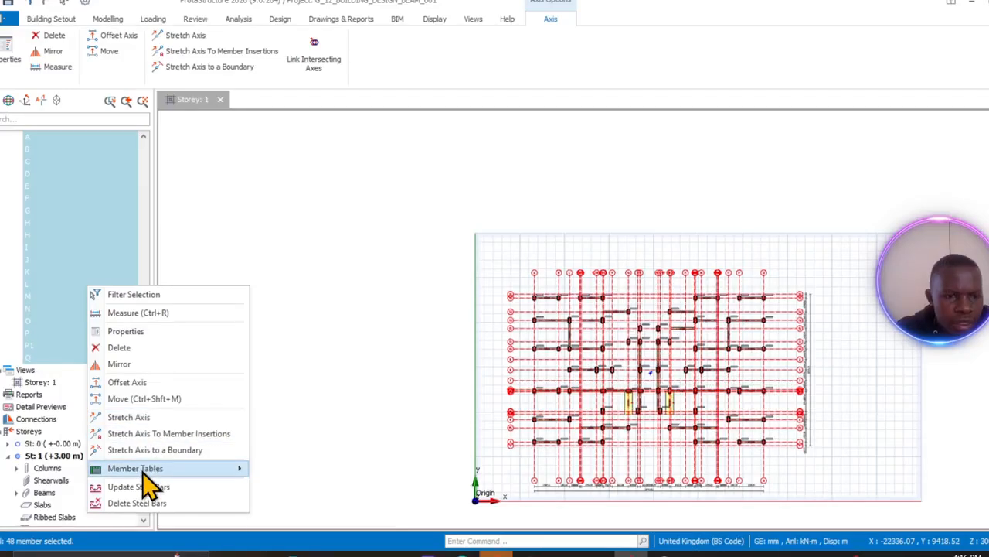
mouse_move(143, 473)
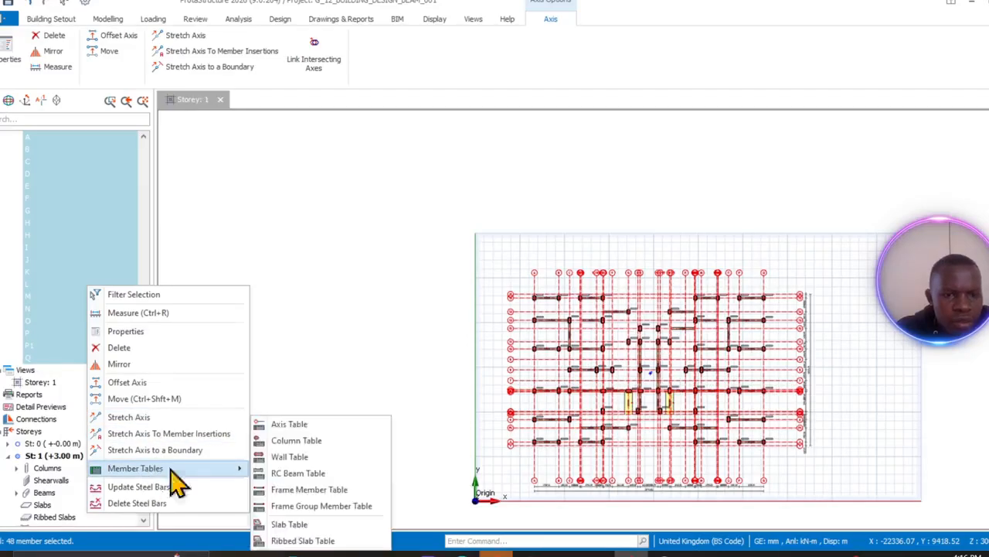
click(313, 430)
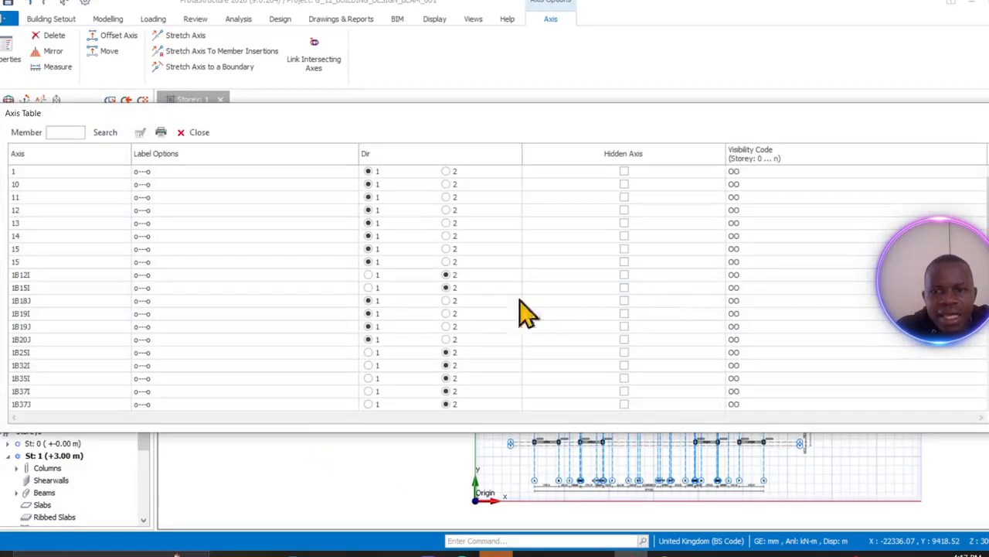
- Mark axes 1B12I, 1B15I, 1B18J and 1B19I as hidden in the Axis Table
scroll(464, 324, down, 1)
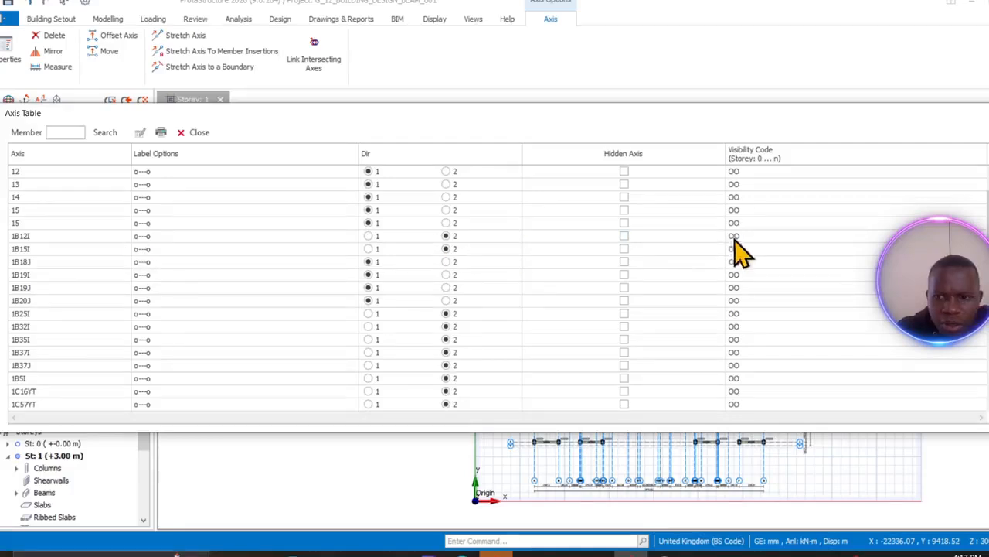
click(623, 238)
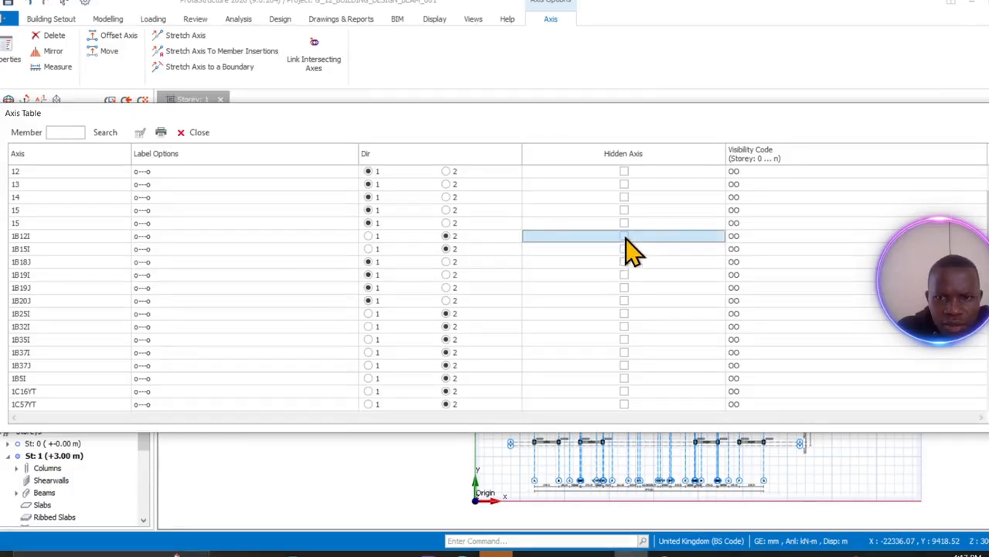
click(625, 237)
click(623, 249)
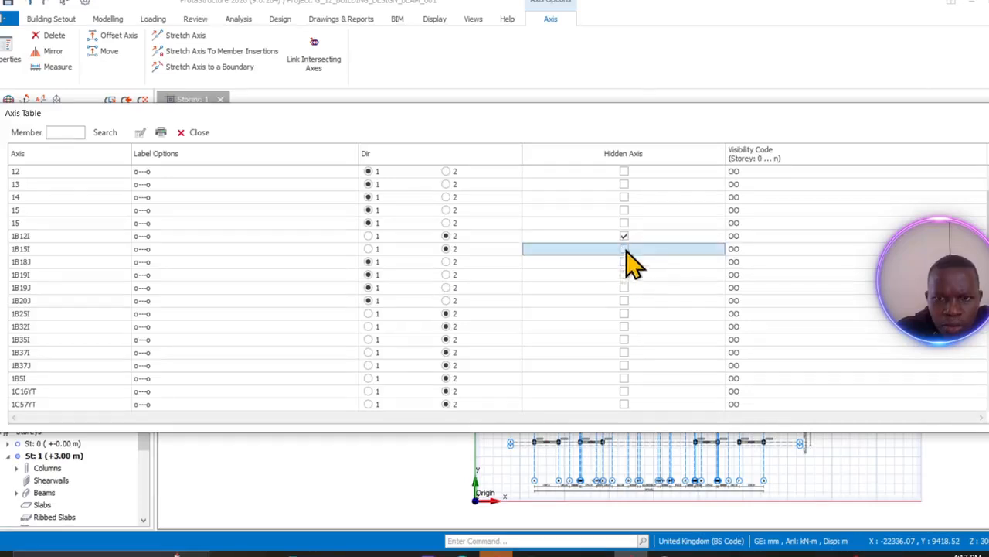
click(625, 249)
click(623, 263)
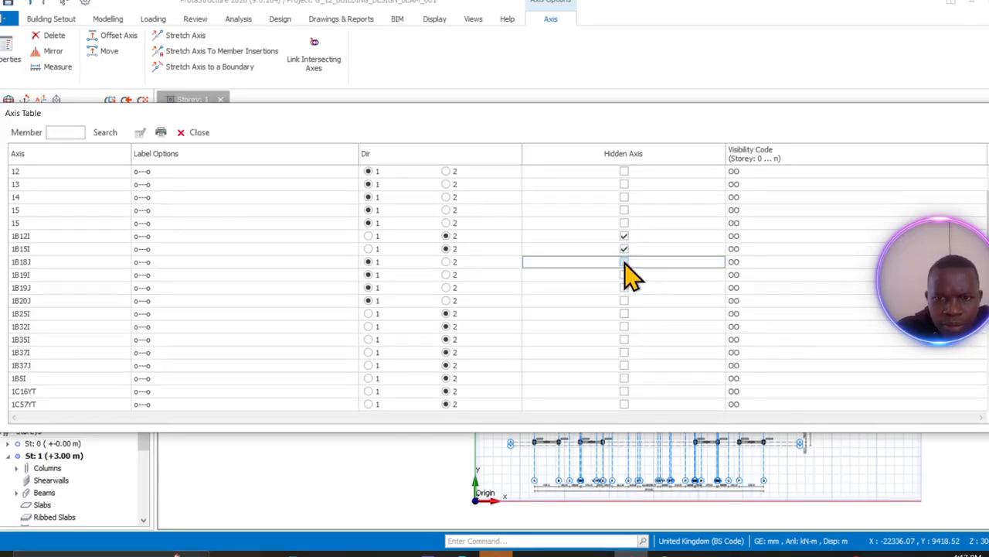
click(624, 262)
click(624, 276)
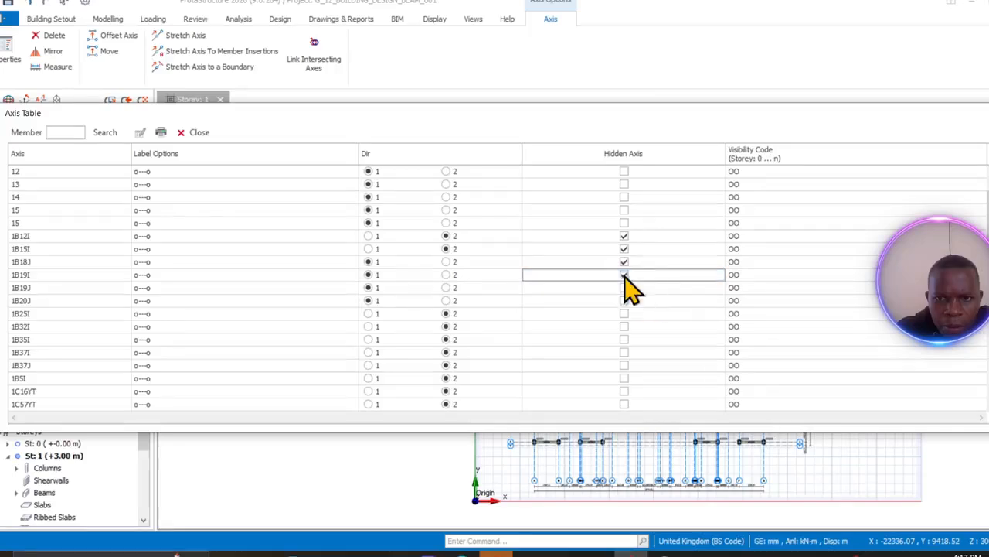
- Mark axes 1B19J, 1B20J, 1B25I and 1B32I as hidden in the Axis Table
click(623, 289)
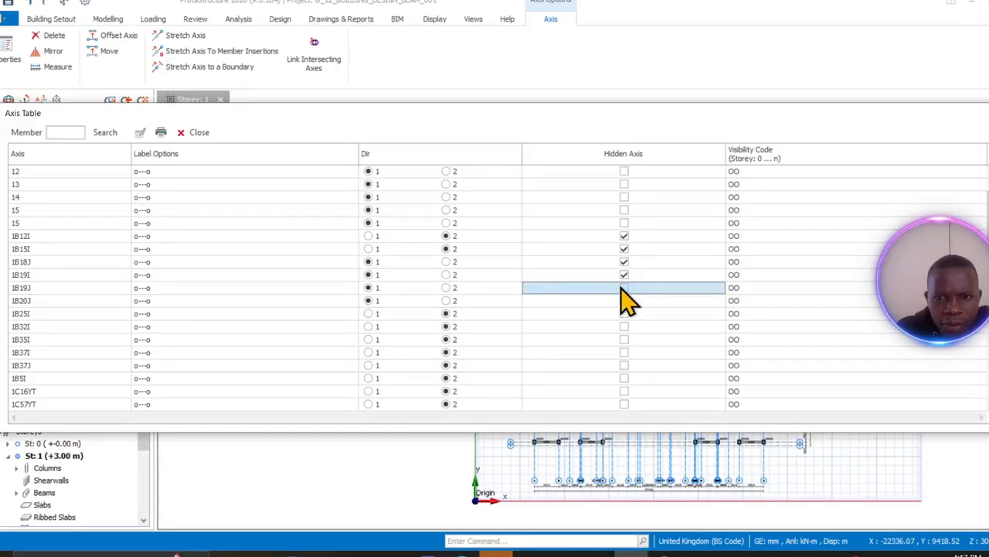
click(624, 290)
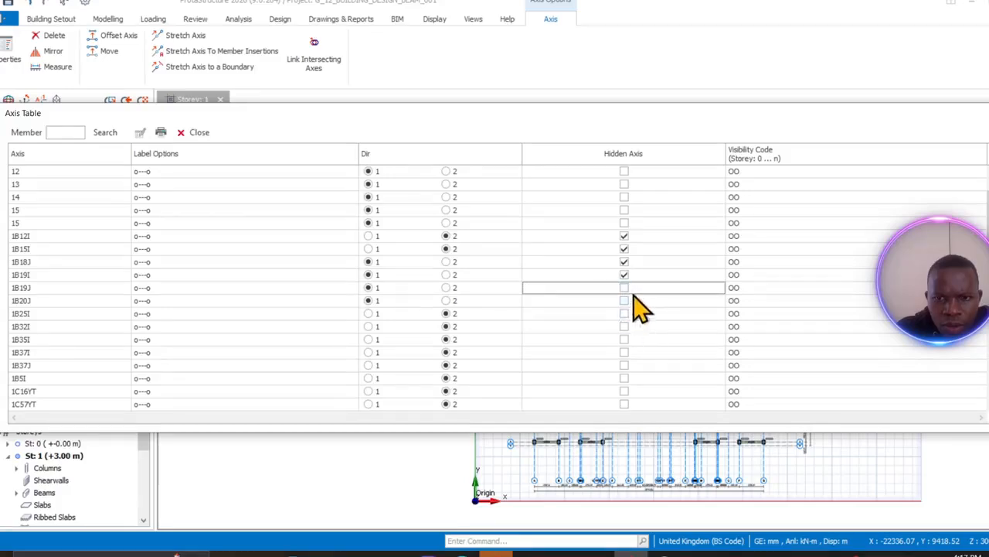
click(622, 301)
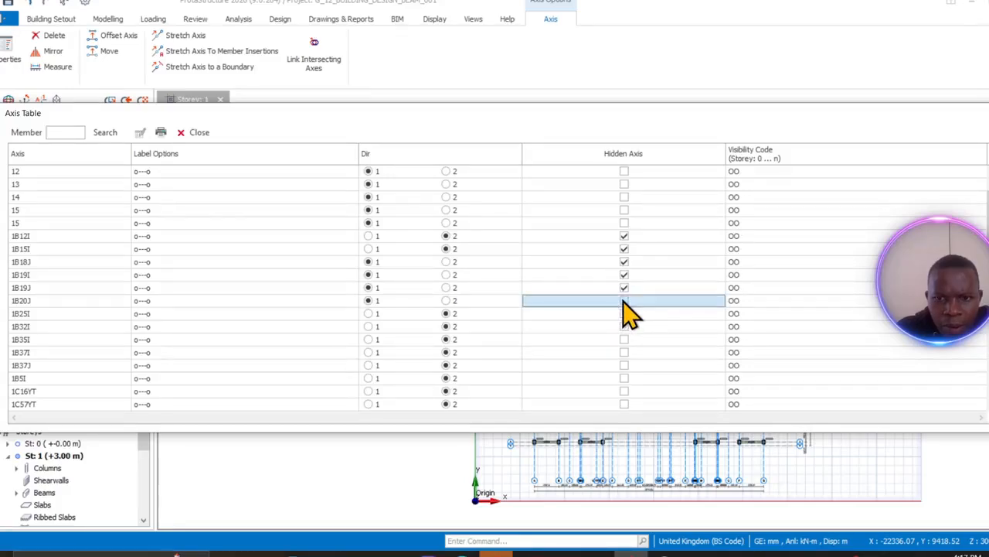
click(626, 302)
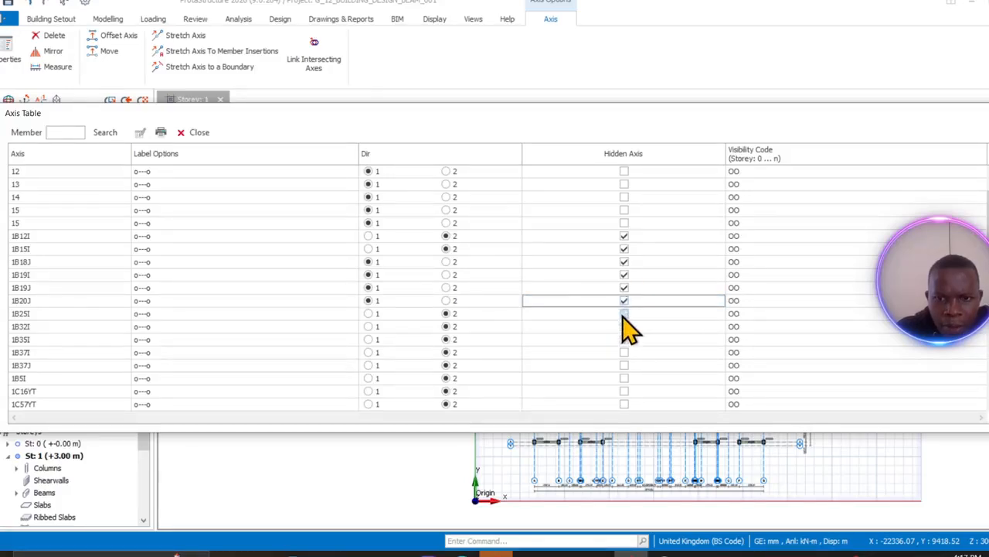
click(625, 313)
click(626, 315)
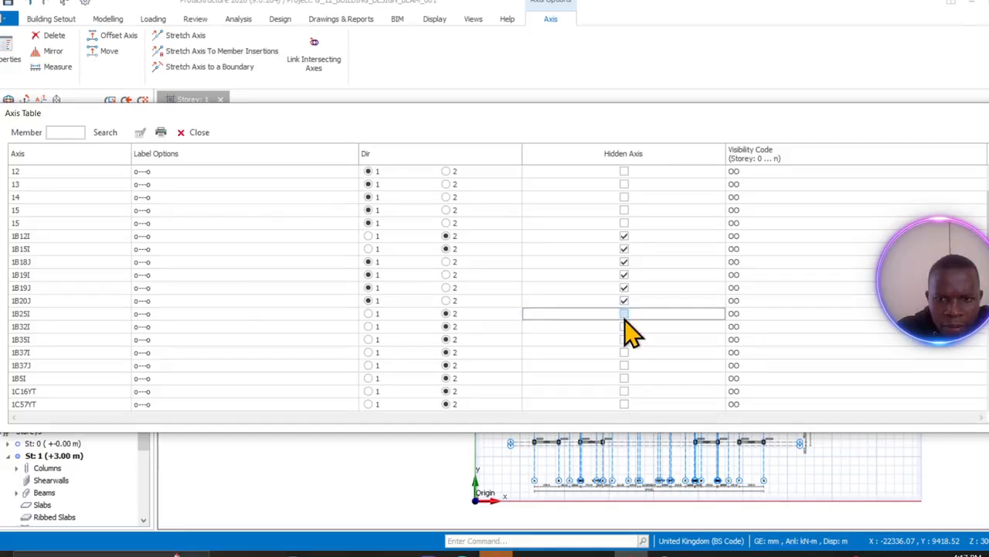
click(626, 327)
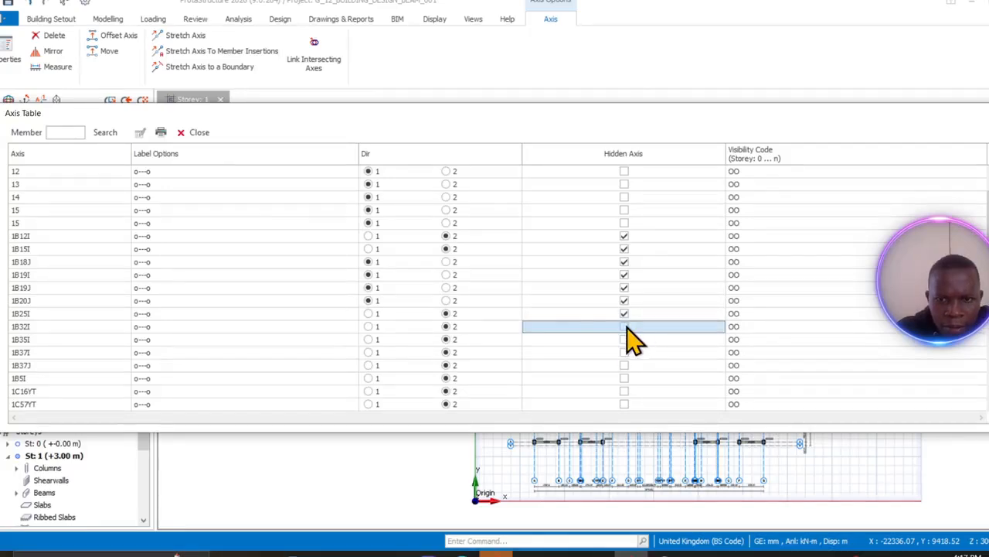
click(627, 328)
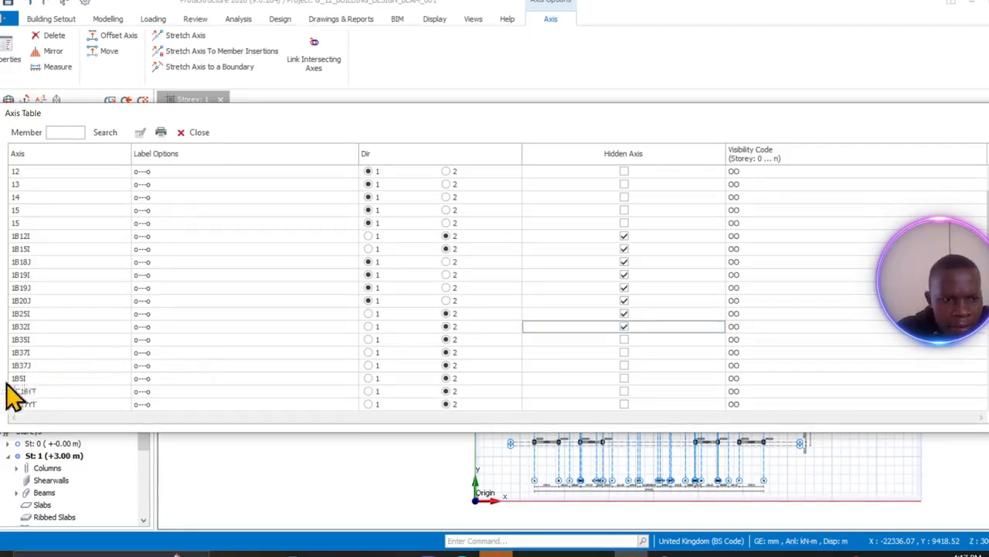
- Mark axes 1B35I, 1B37I and 1B37J as hidden in the Axis Table
scroll(364, 343, down, 2)
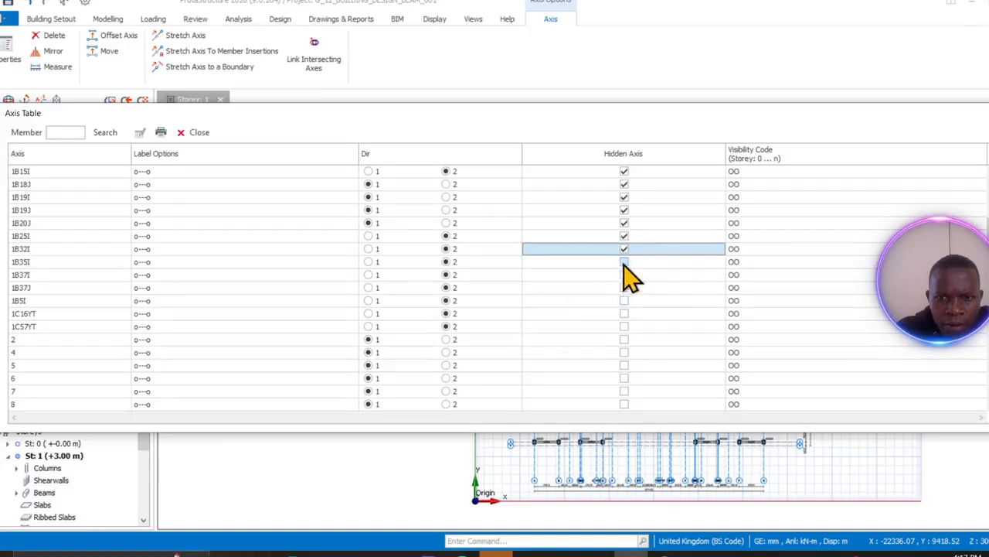
click(623, 262)
click(623, 262)
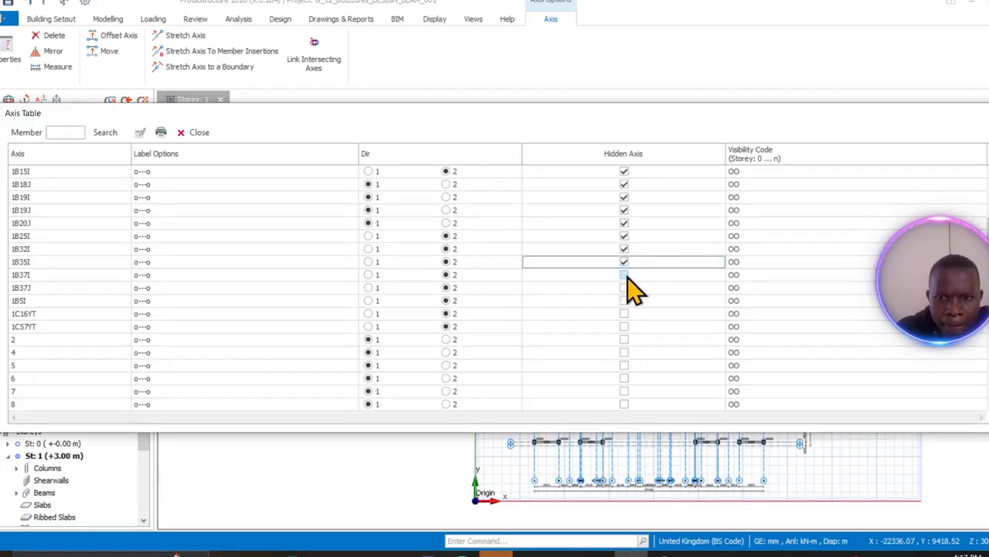
click(625, 276)
click(624, 275)
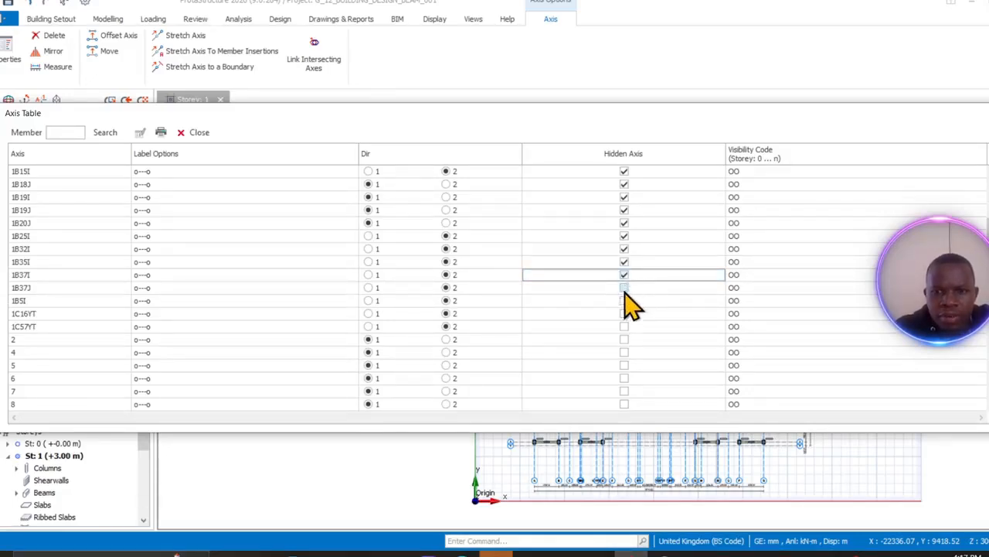
click(625, 291)
click(624, 290)
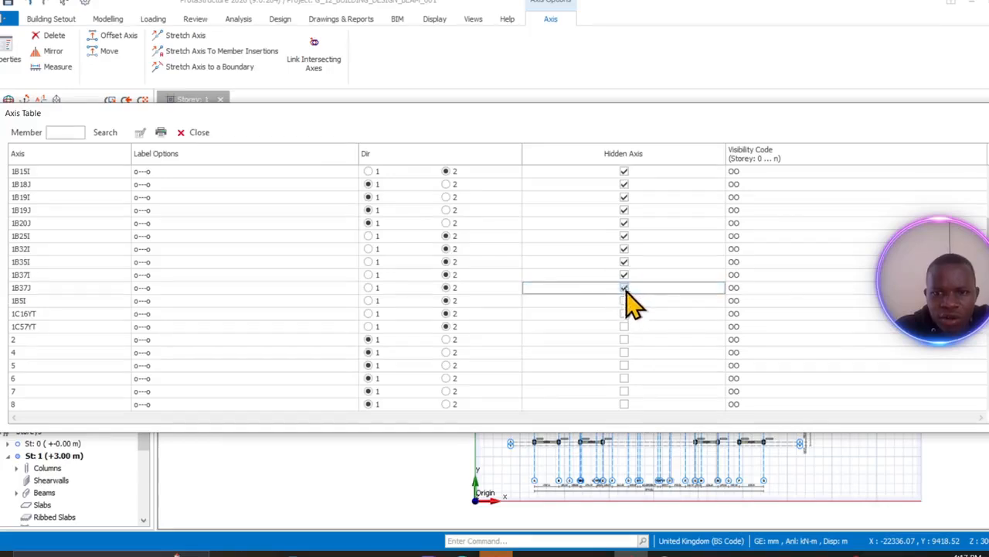
- Mark axes 1B5I, 1C16YT and 1C57YT as hidden in the Axis Table
click(623, 303)
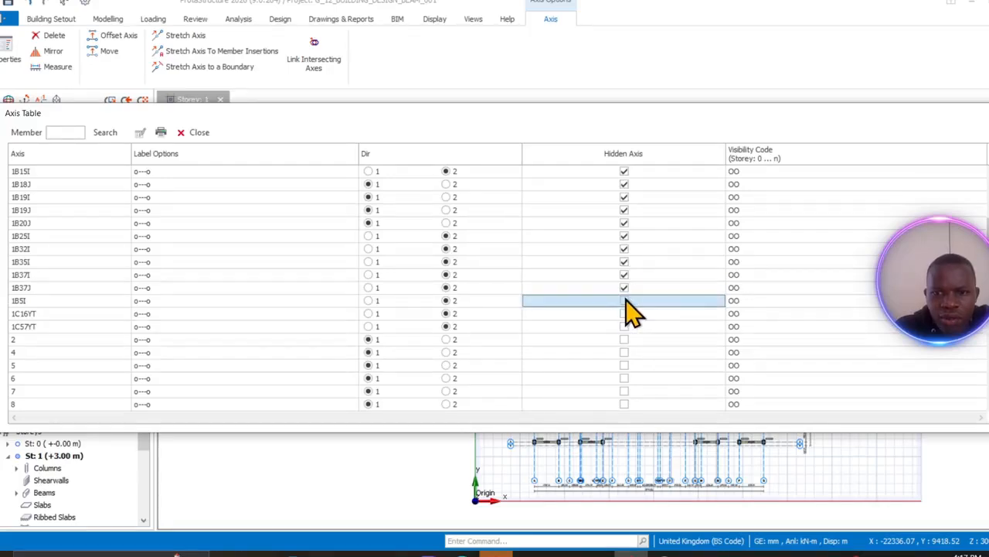
click(624, 303)
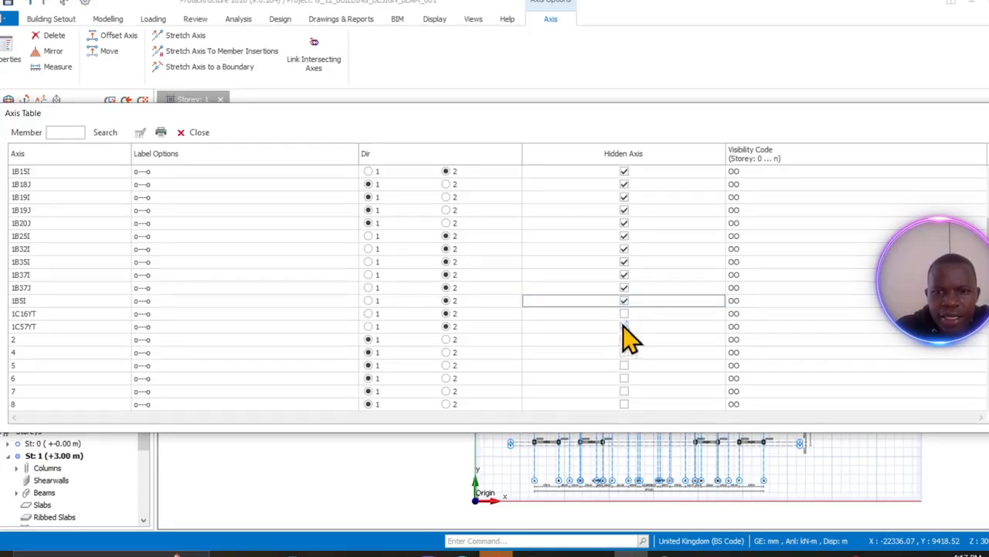
click(625, 314)
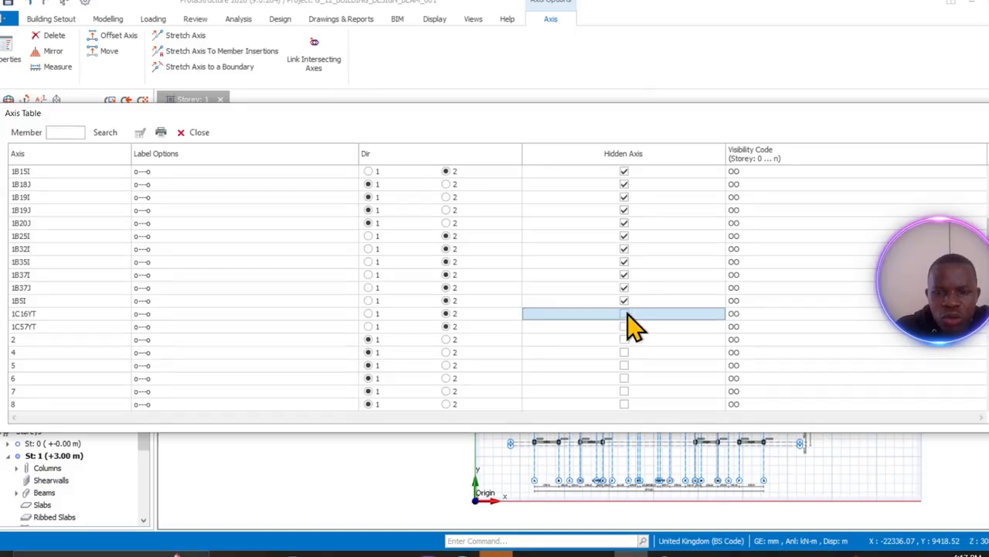
click(631, 314)
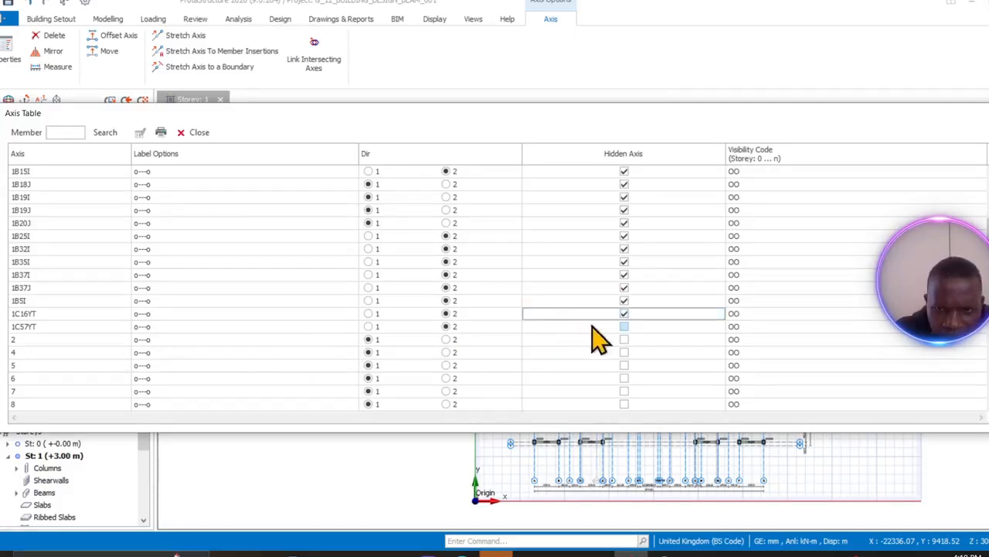
click(625, 327)
click(624, 329)
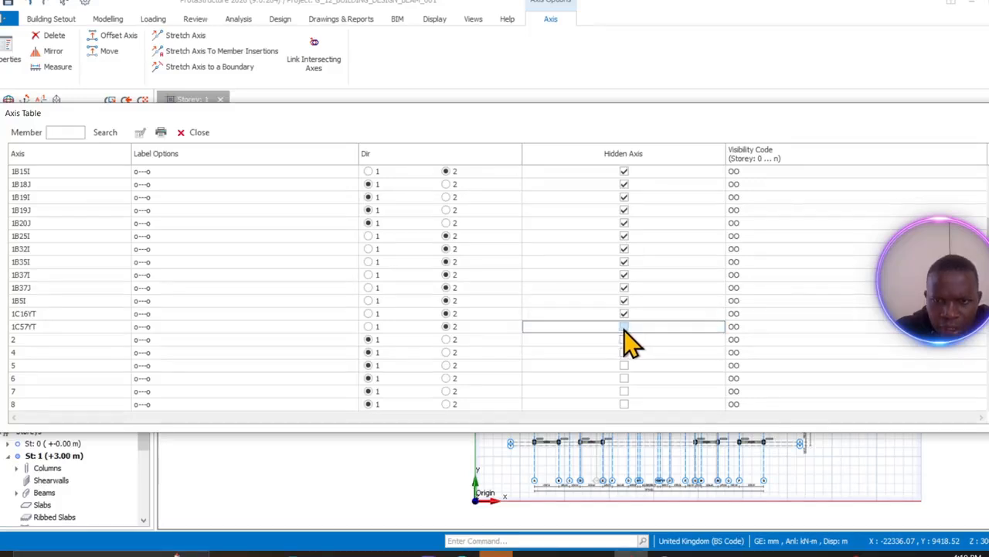
click(625, 328)
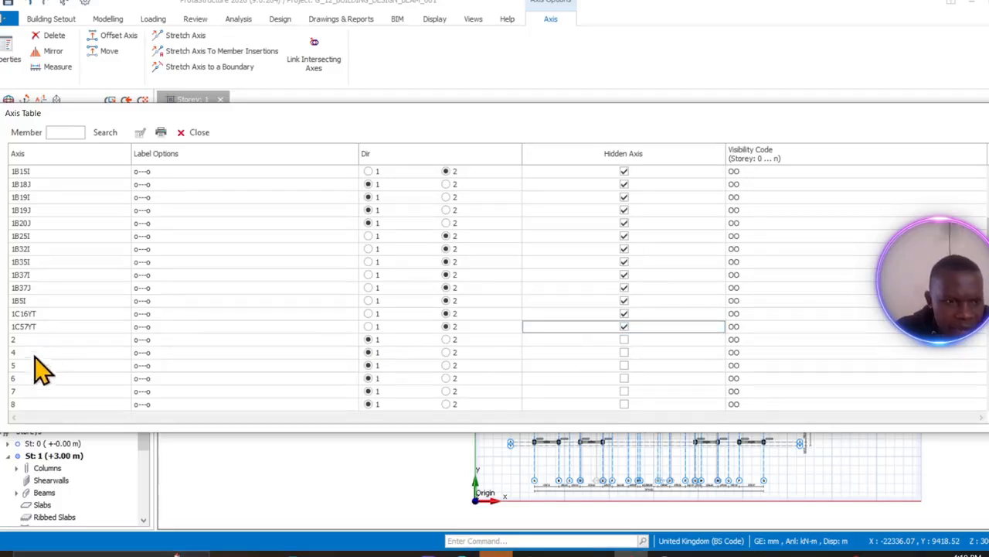
- Set the label option of axes 1B12I and 1B15I to the plain line without end bubbles (----)
scroll(35, 394, down, 2)
scroll(35, 396, down, 4)
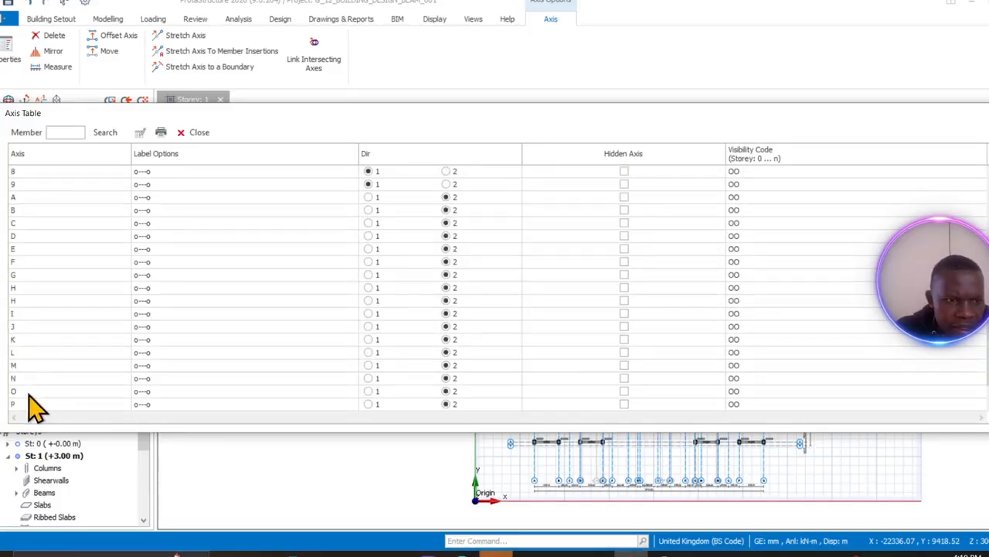
scroll(31, 399, up, 11)
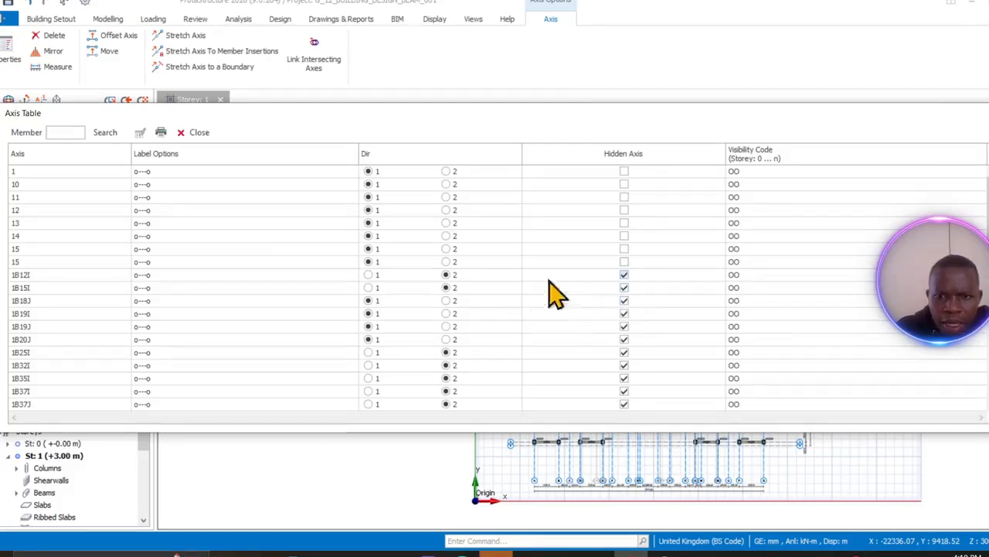
click(336, 277)
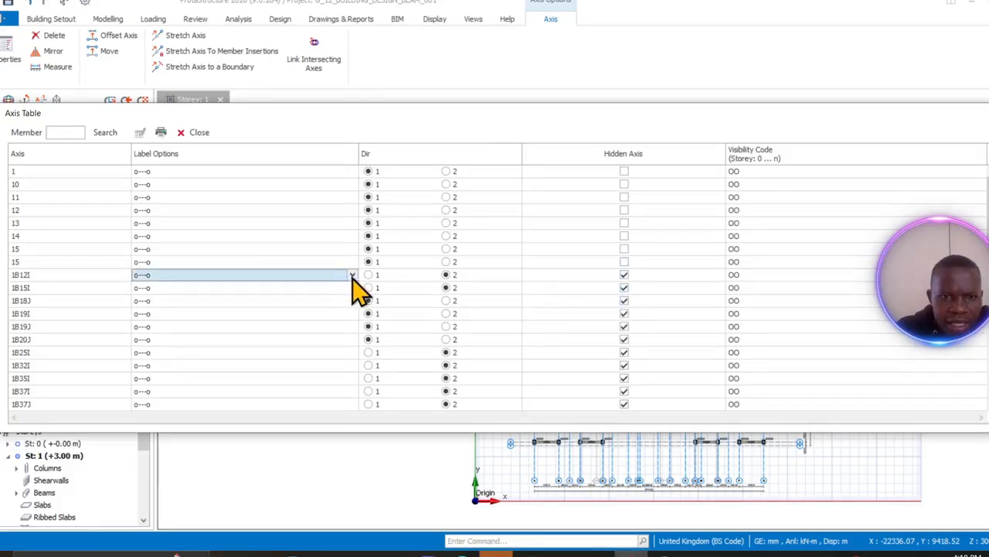
click(351, 276)
click(257, 321)
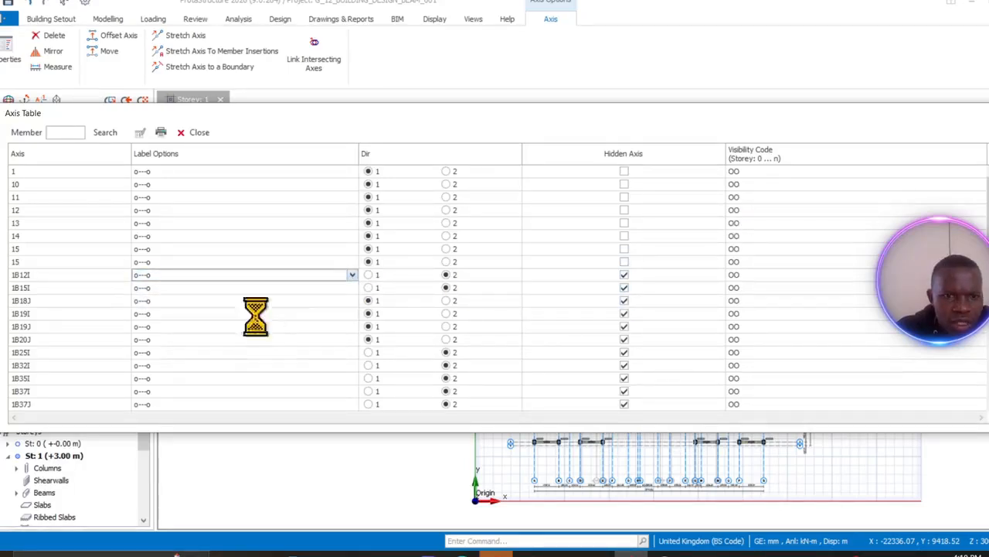
click(350, 289)
click(352, 287)
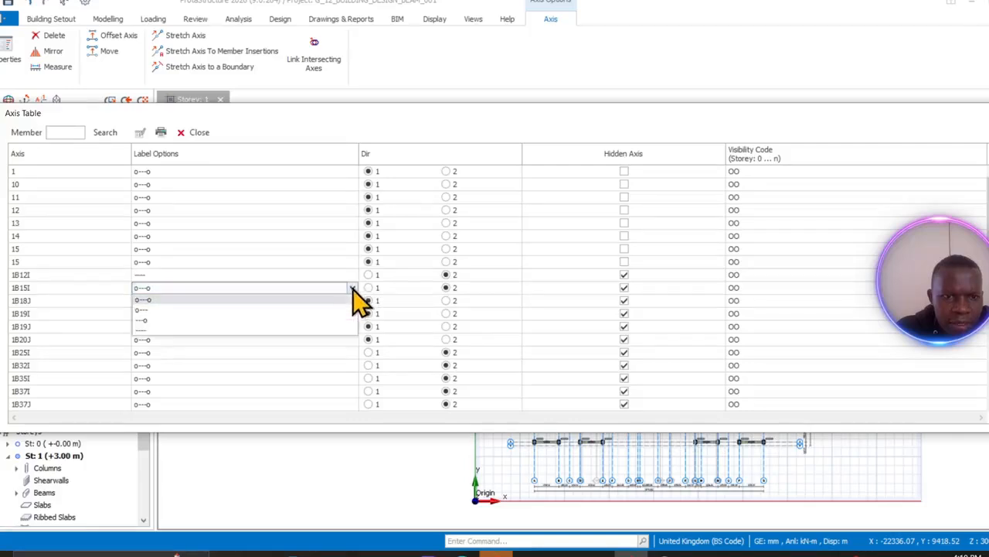
click(294, 340)
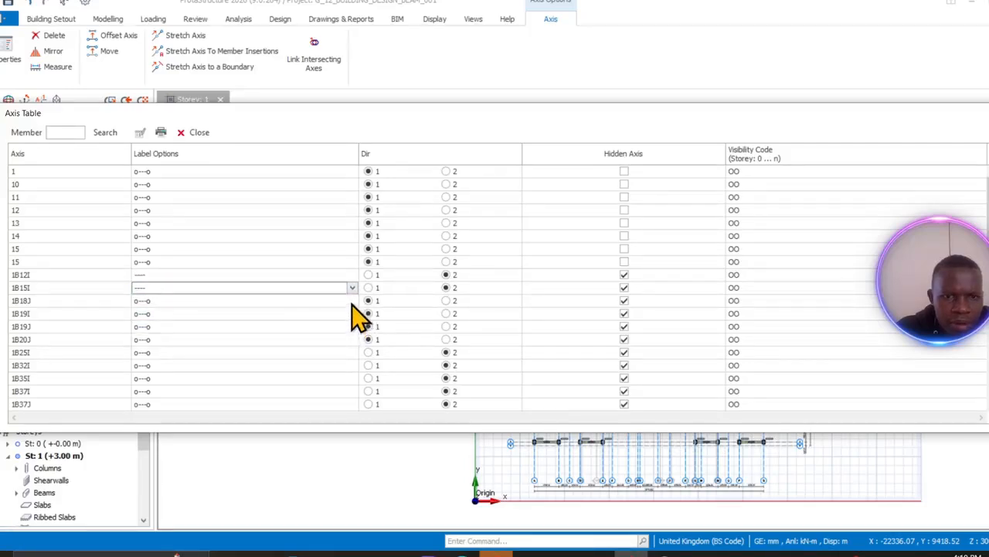
- Set the label option of axes 1B18J and 1B19I to the plain line without end bubbles (----)
click(350, 301)
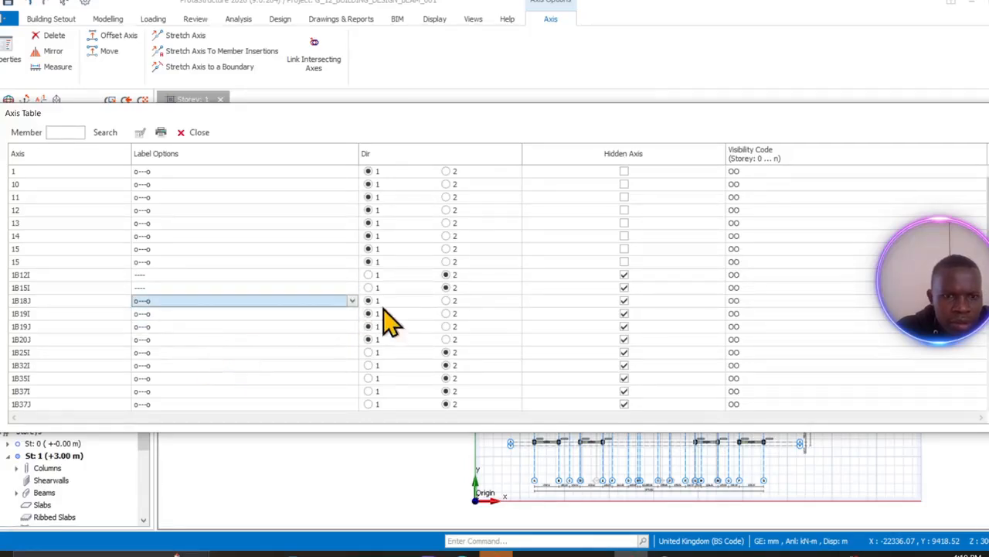
click(353, 301)
click(265, 343)
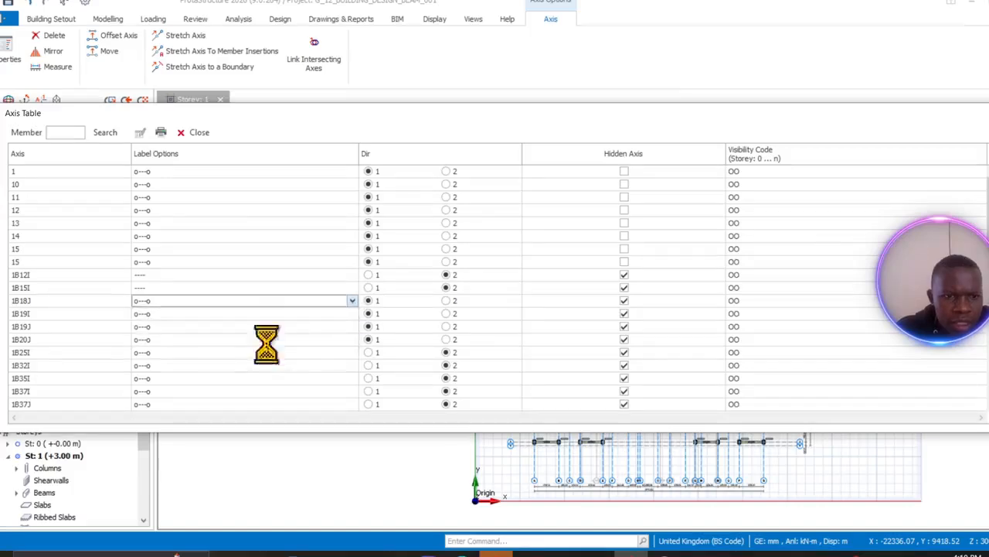
click(353, 313)
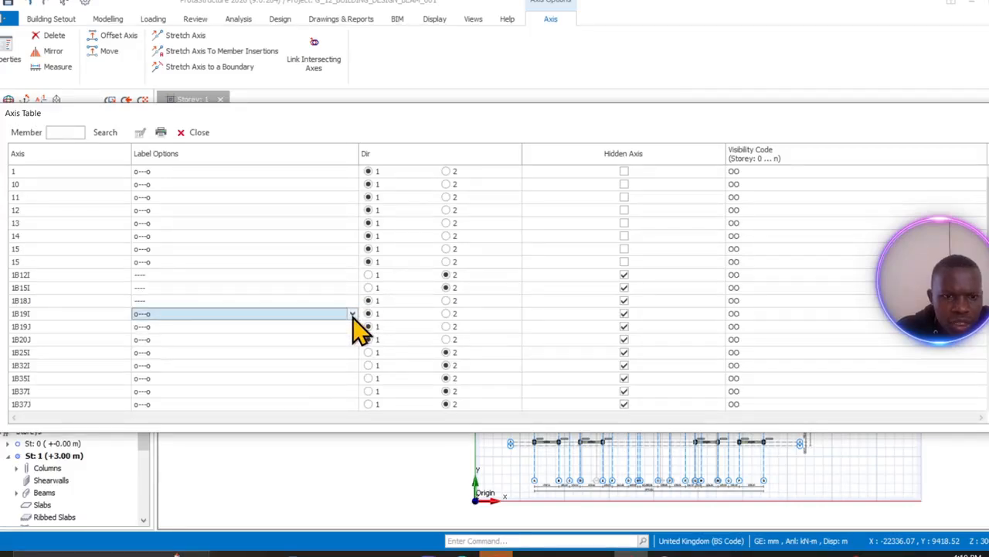
click(352, 317)
click(280, 367)
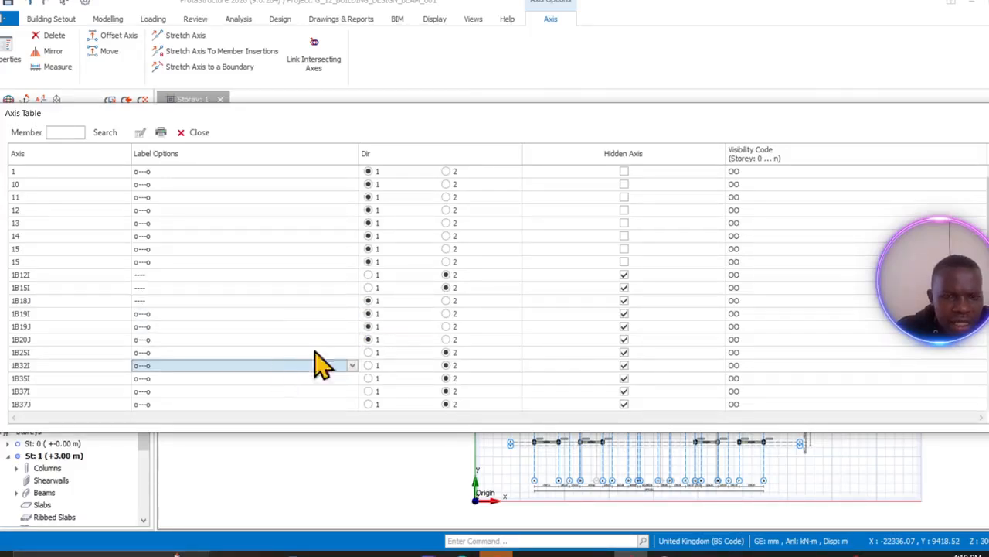
click(354, 304)
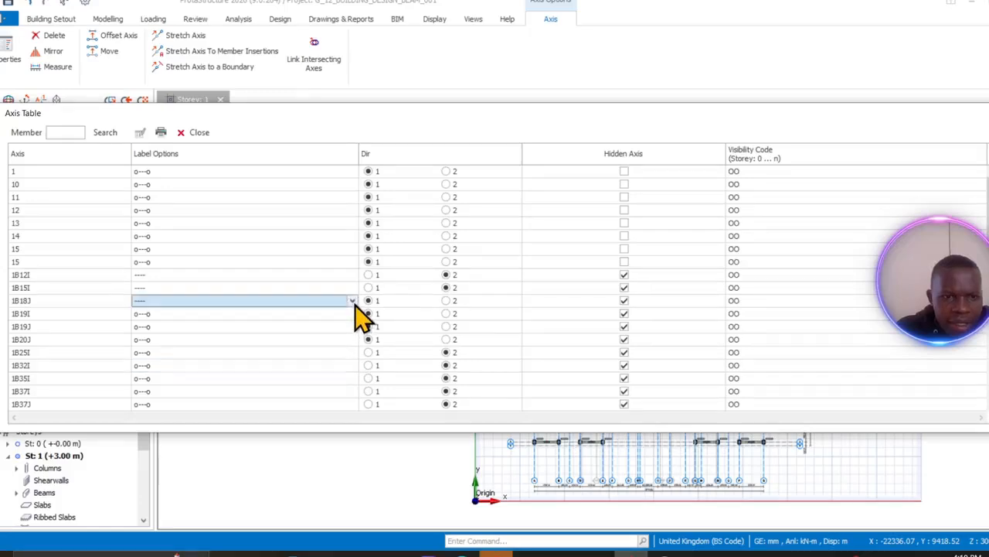
click(350, 314)
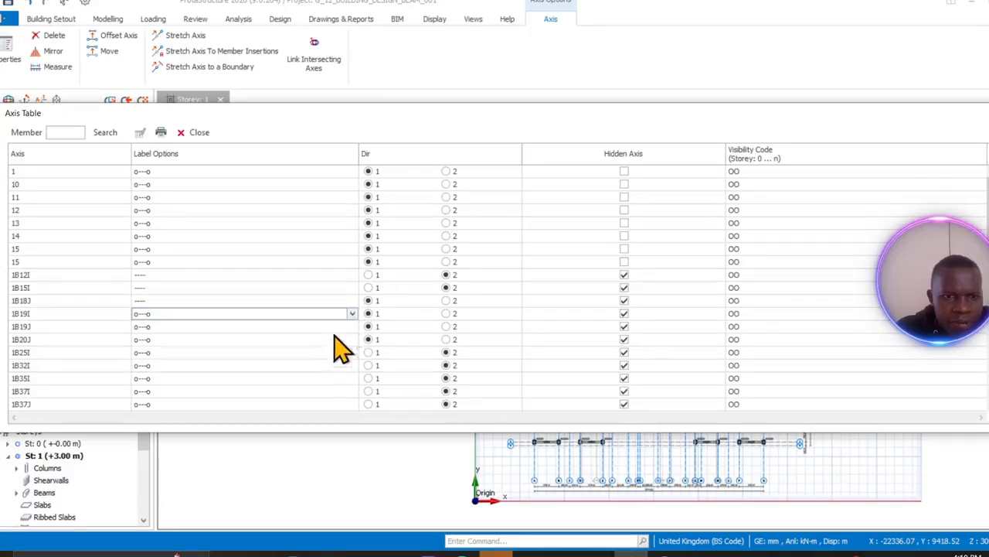
click(352, 314)
click(309, 364)
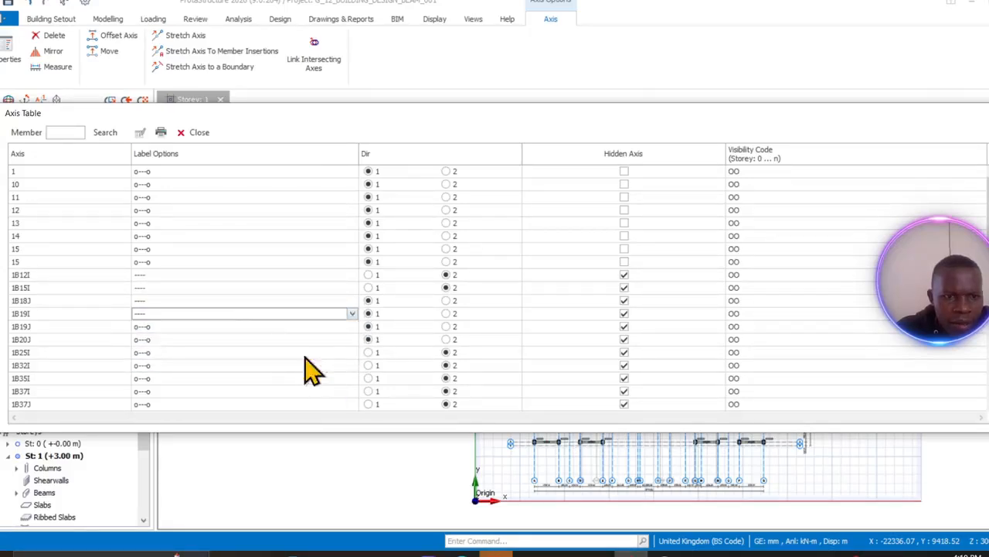
- Set the label option of axes 1B19J and 1B20J to the plain line without end bubbles (----)
click(353, 327)
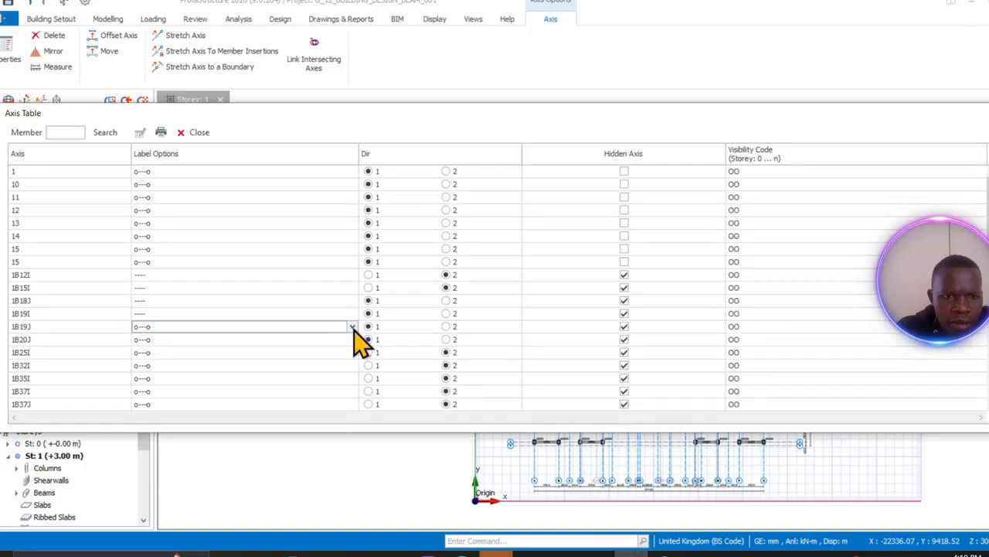
click(351, 326)
click(297, 368)
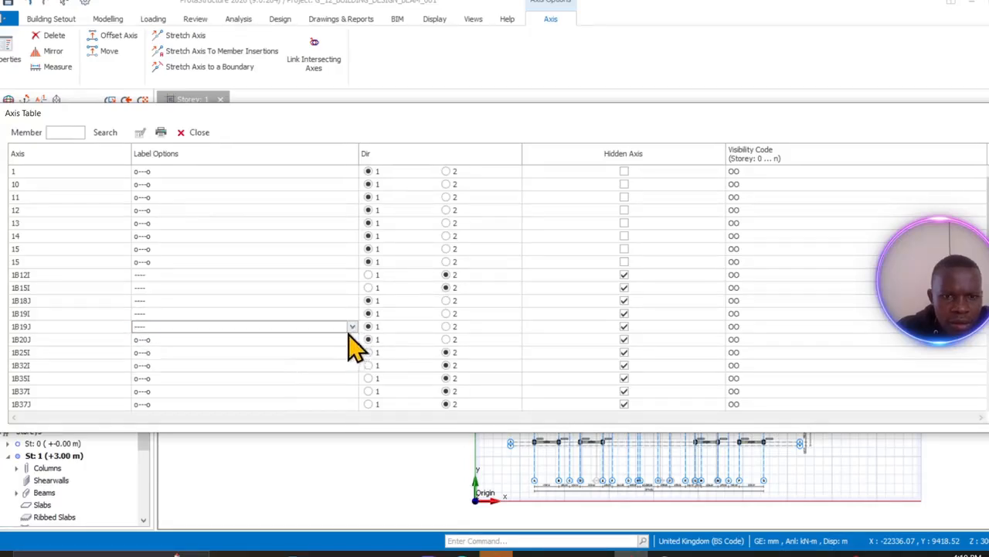
click(351, 340)
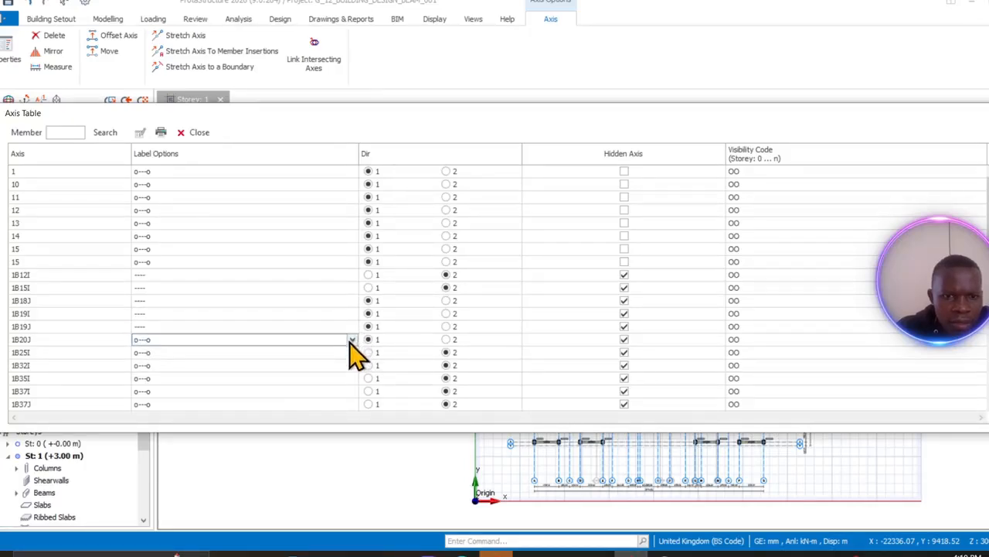
click(353, 344)
click(266, 382)
- Set the label option of axes 1B25I and 1B32I to the plain line without end bubbles (----)
click(352, 352)
click(352, 352)
click(272, 394)
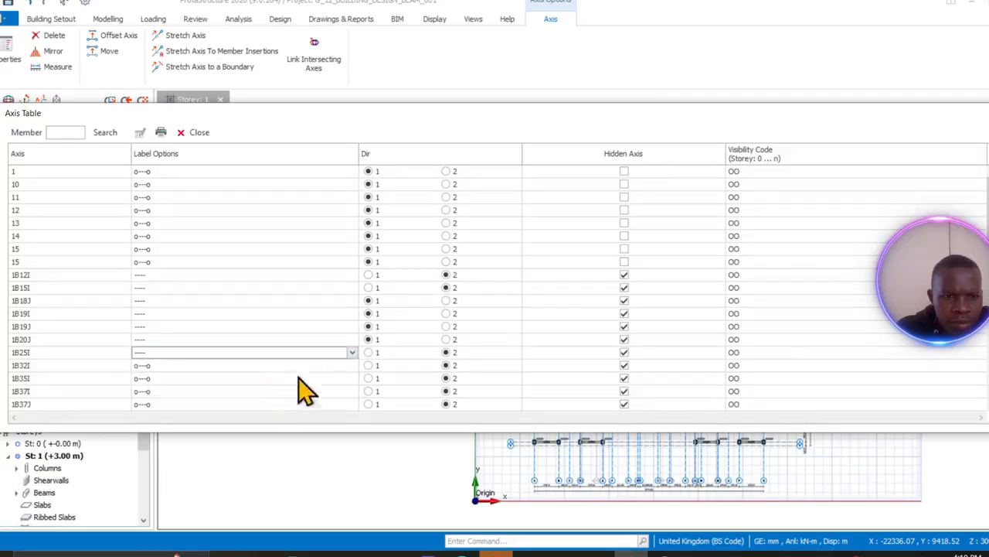
click(352, 365)
click(352, 365)
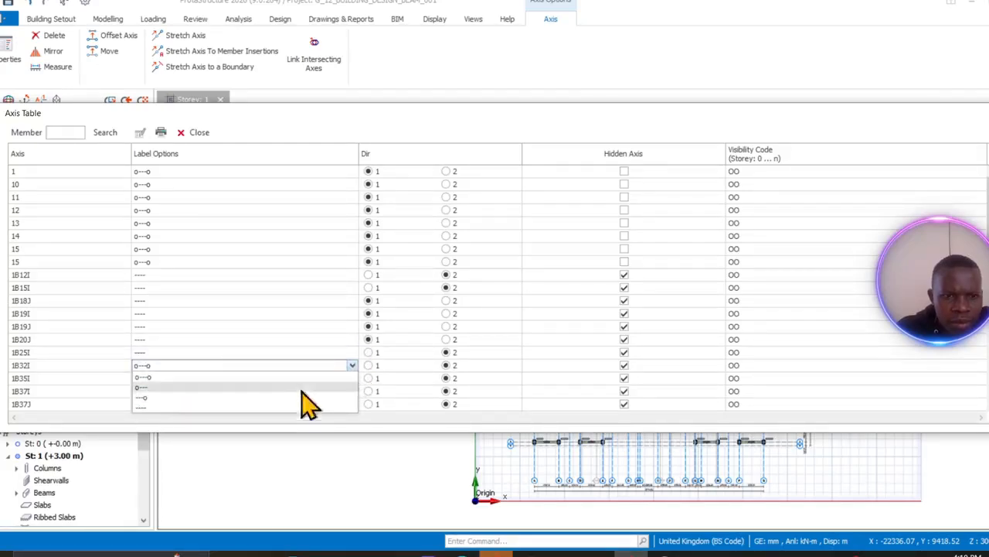
click(296, 408)
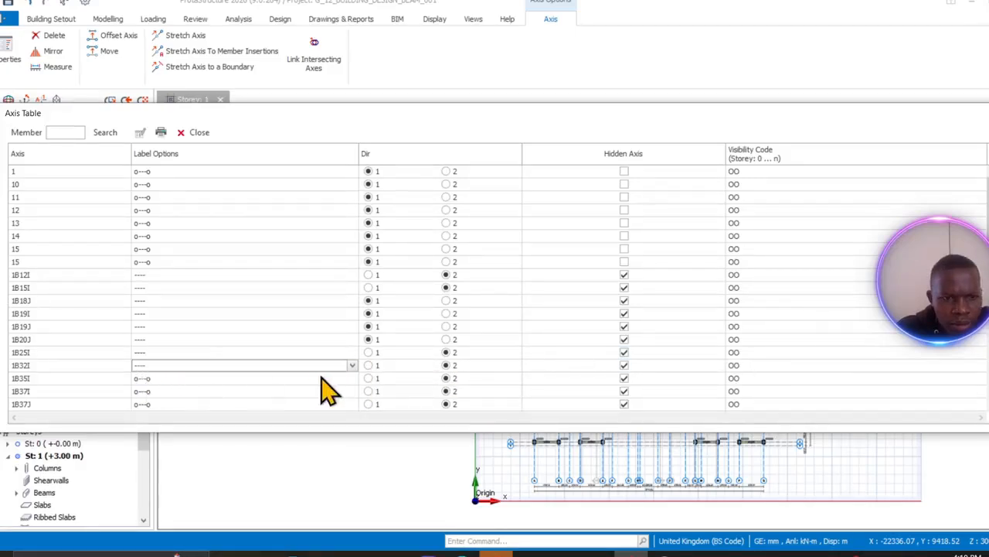
- Set the label option of axes 1B37I and 1B35I to the plain line without end bubbles (----)
click(350, 378)
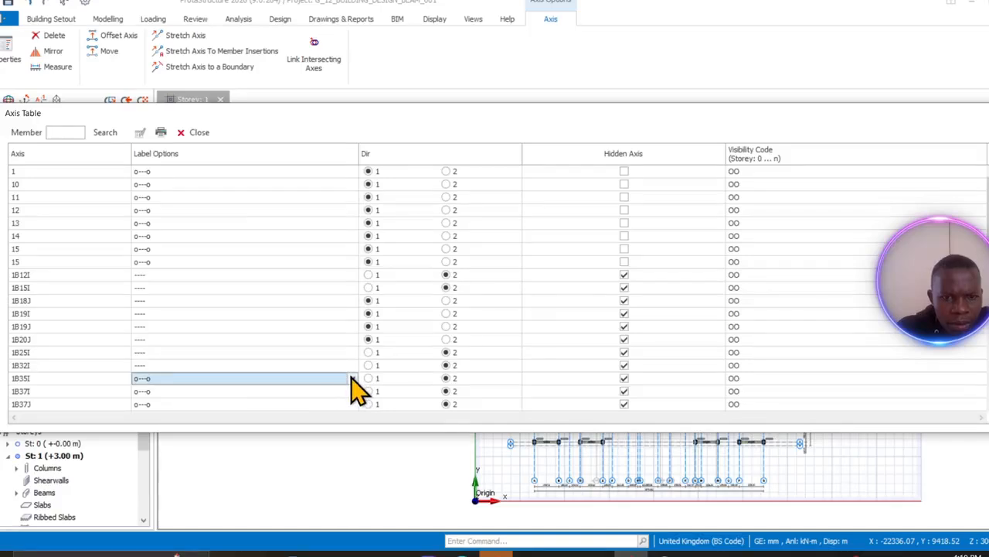
click(350, 377)
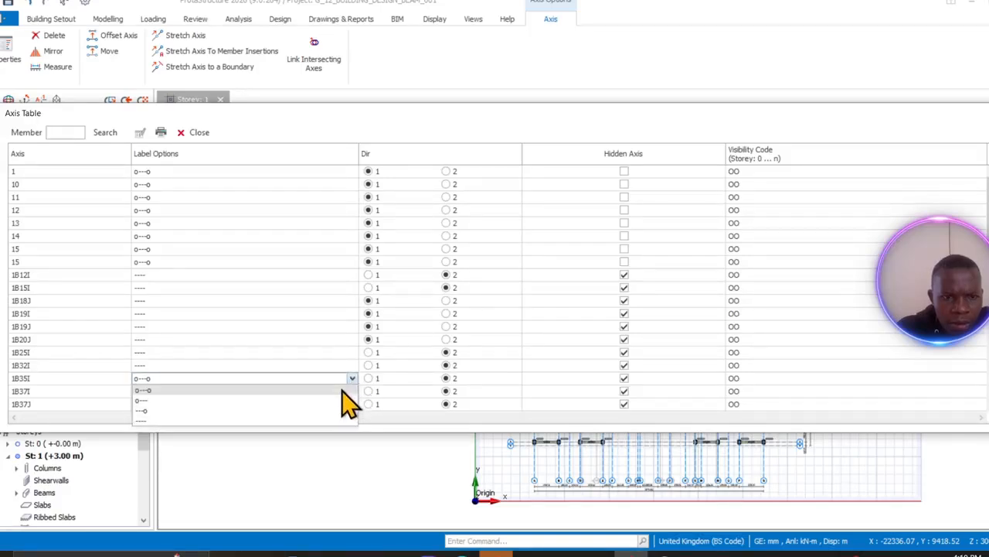
click(341, 389)
click(353, 378)
click(351, 389)
click(349, 391)
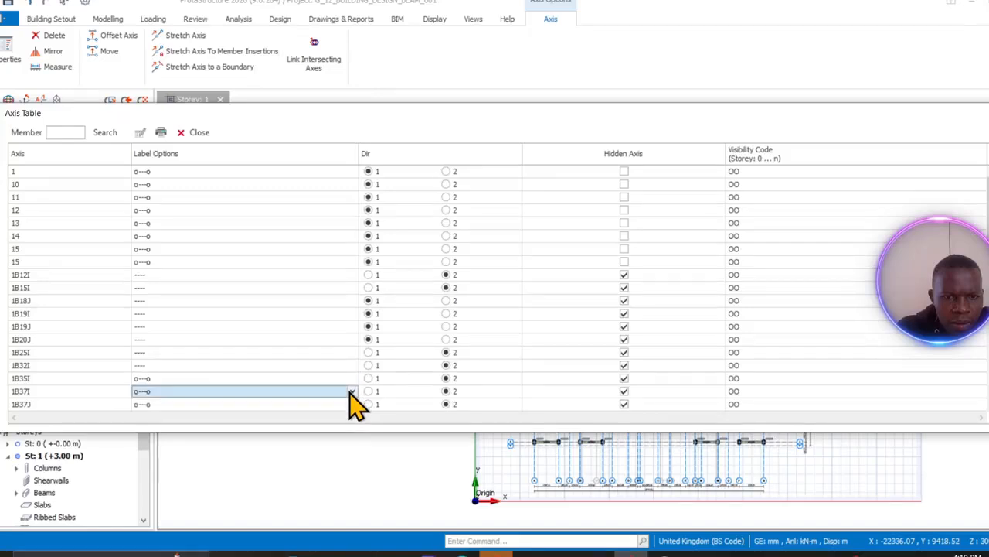
click(349, 390)
click(307, 431)
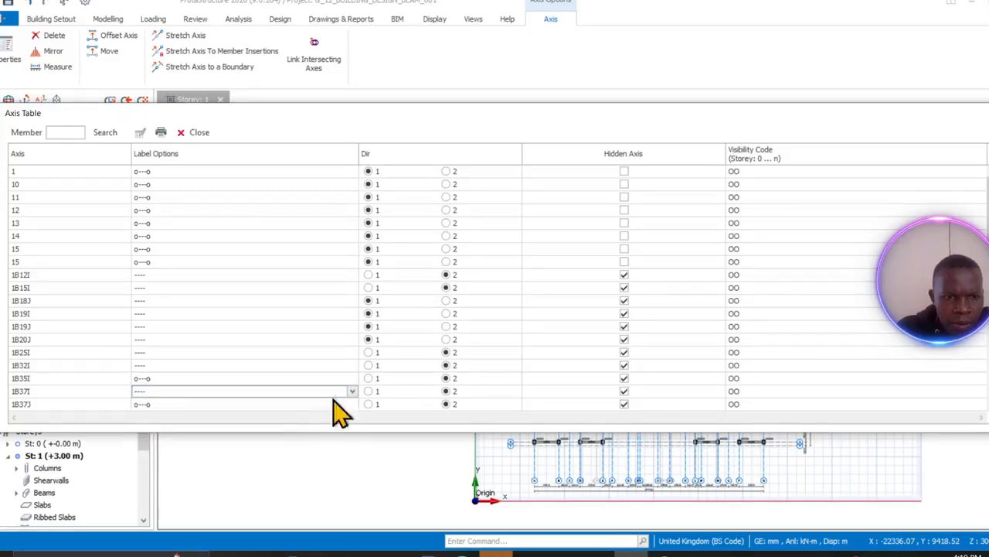
click(352, 379)
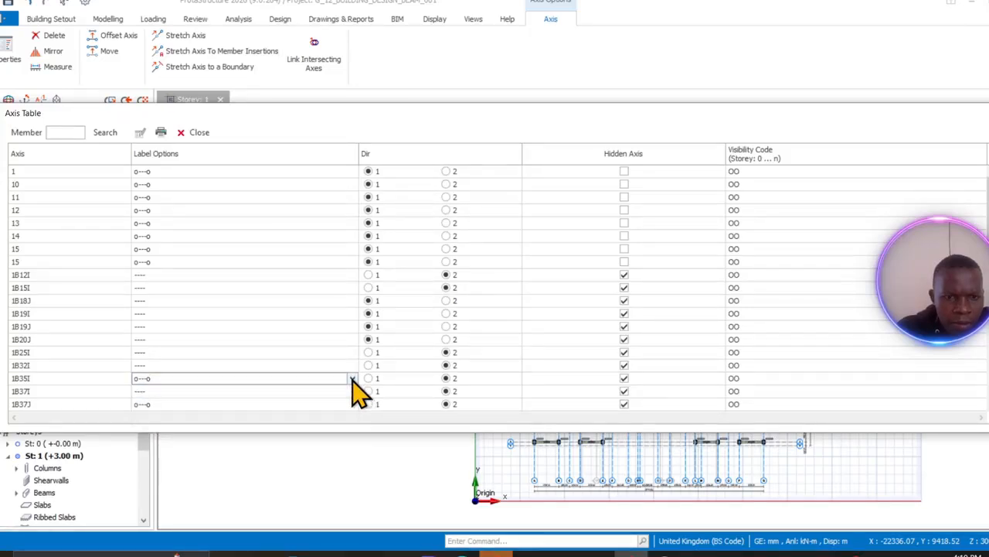
click(352, 378)
click(321, 429)
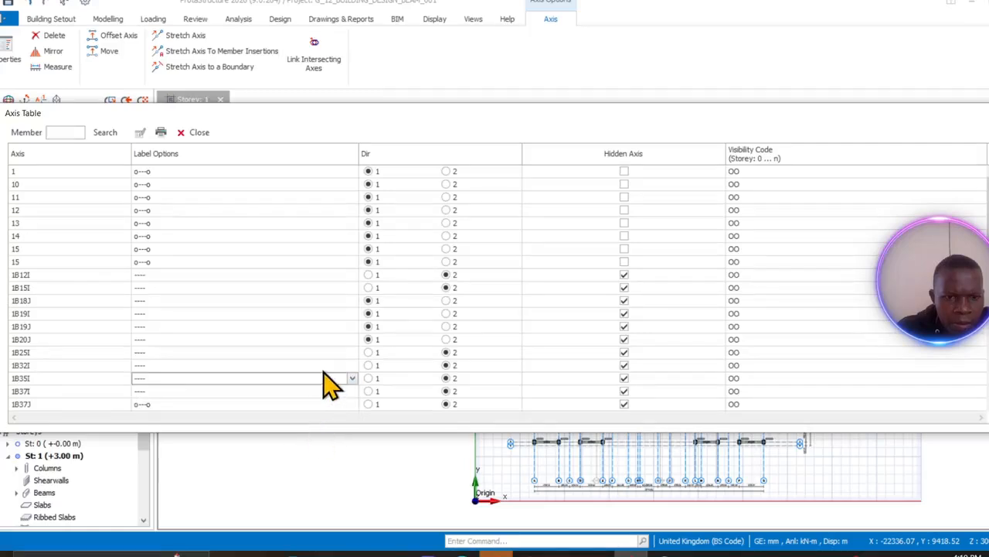
- Set the label option of axes 1B37J and 1B5I to the plain line without end bubbles (----)
drag(987, 208, 987, 241)
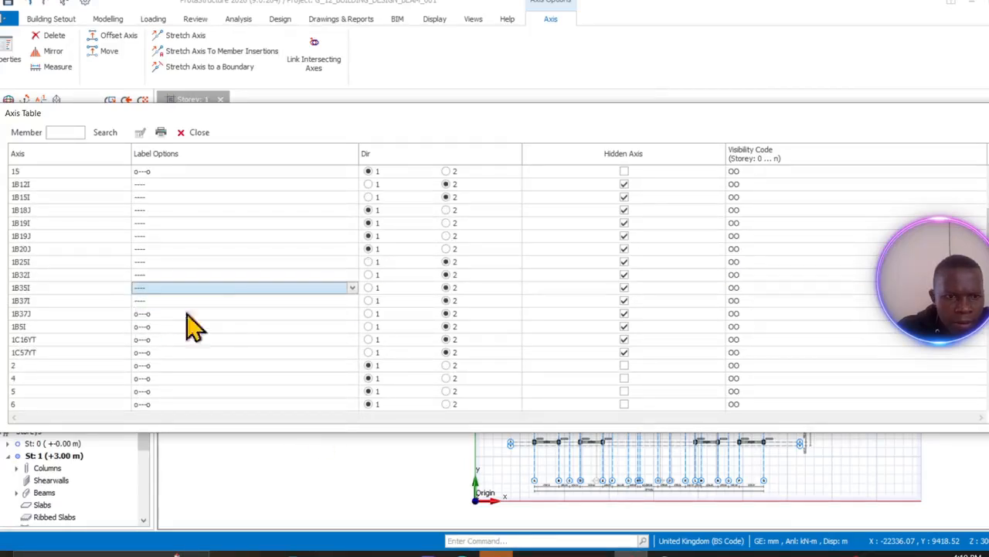
click(351, 315)
click(351, 315)
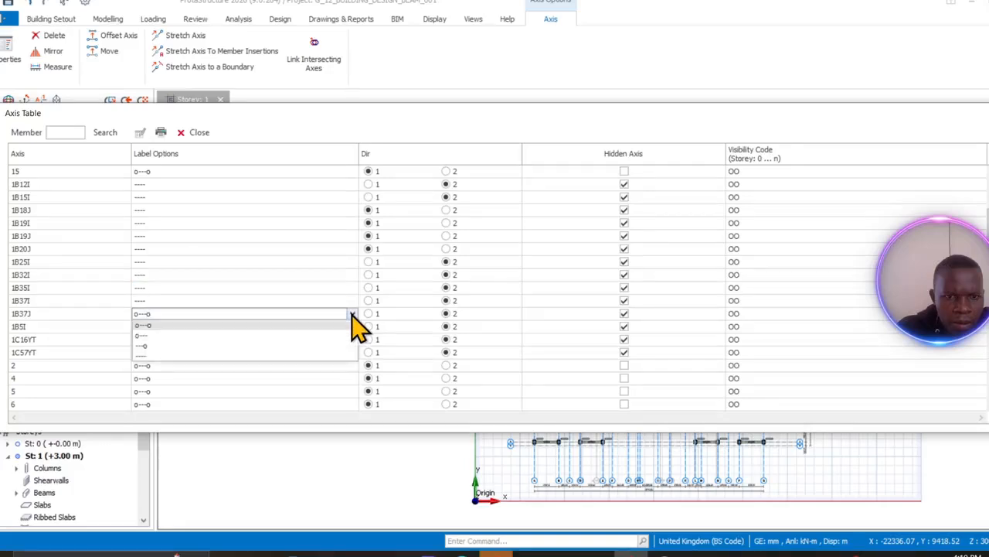
click(320, 365)
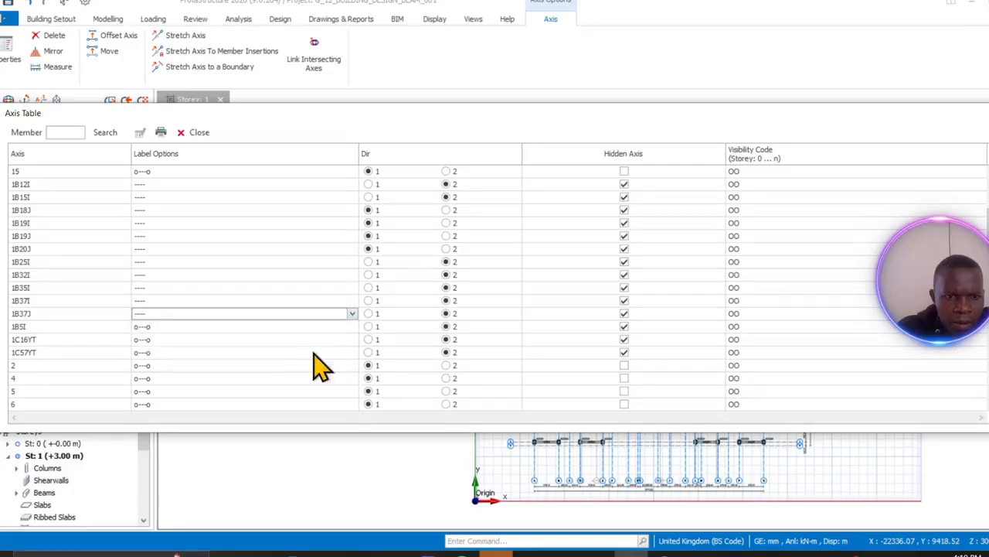
click(351, 328)
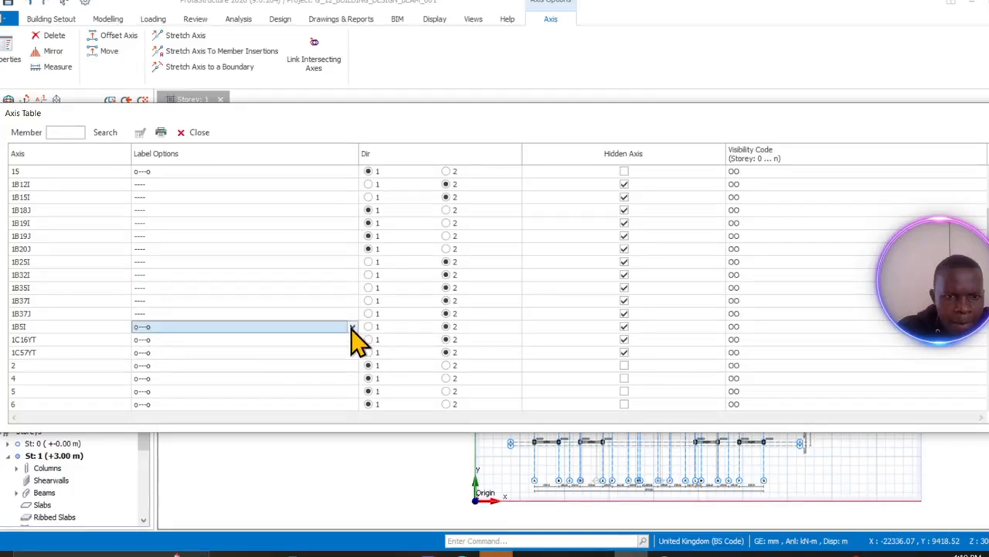
click(352, 327)
click(291, 368)
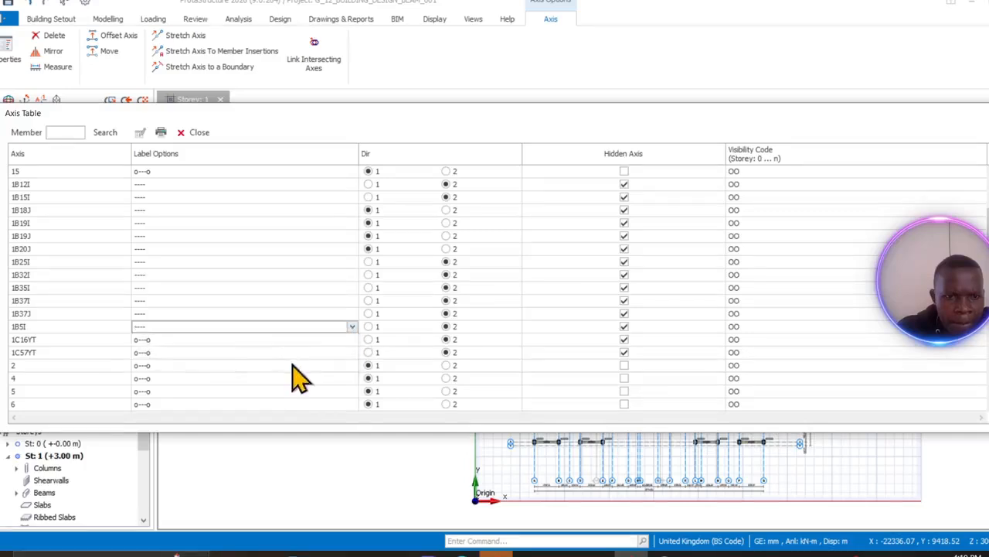
- Set the label option of axes 1C16YT and 1C57YT to the plain line without end bubbles (----), and close the axis table
click(197, 341)
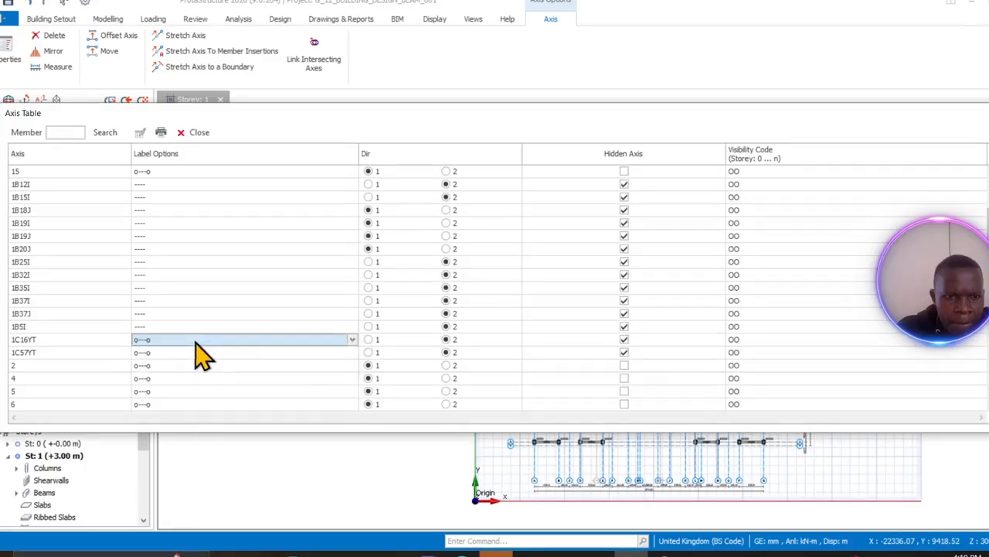
click(352, 340)
click(300, 378)
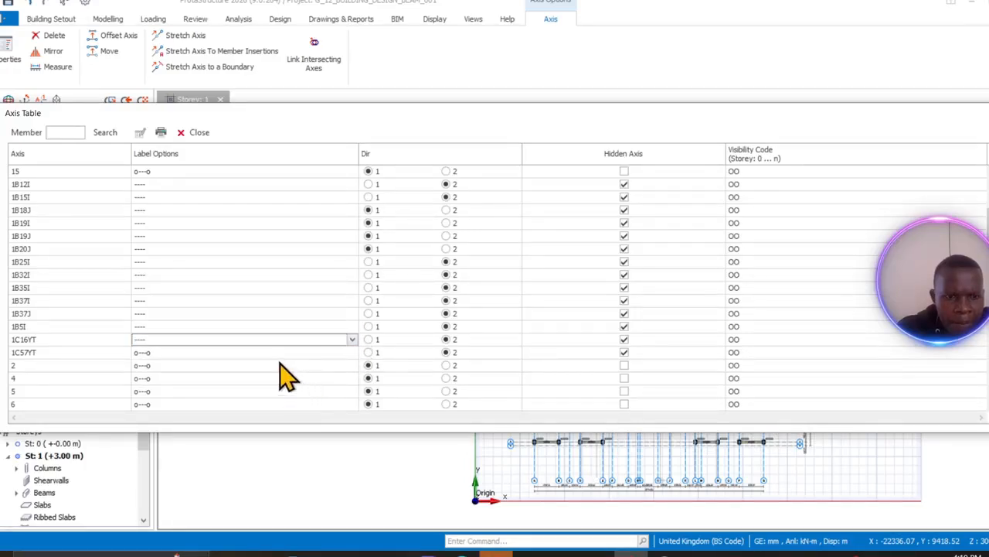
click(280, 357)
click(352, 352)
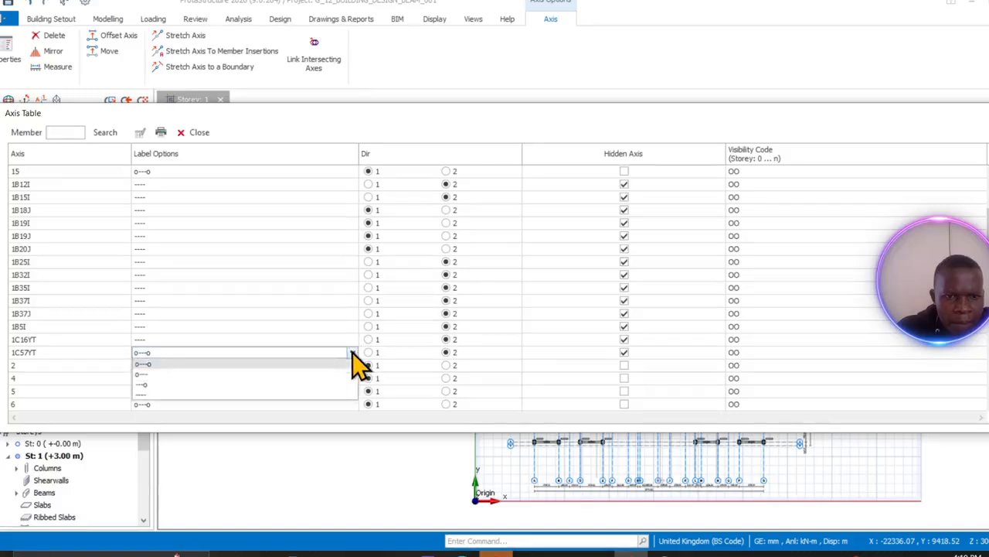
click(320, 408)
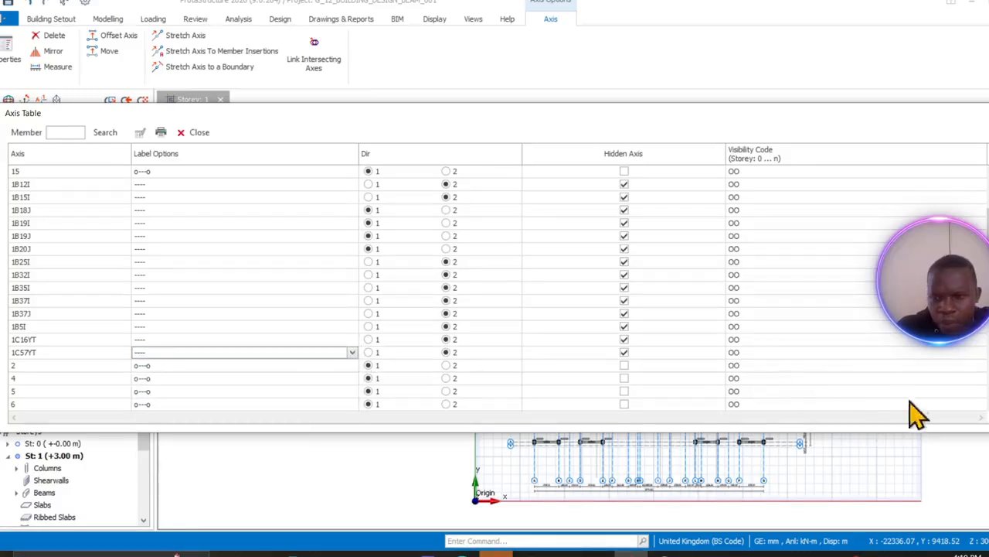
click(194, 133)
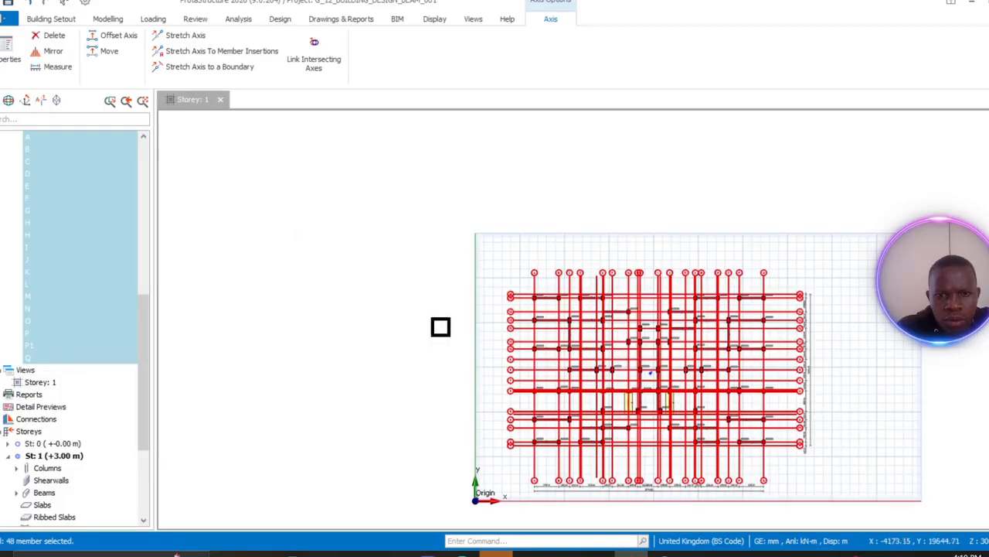
click(643, 208)
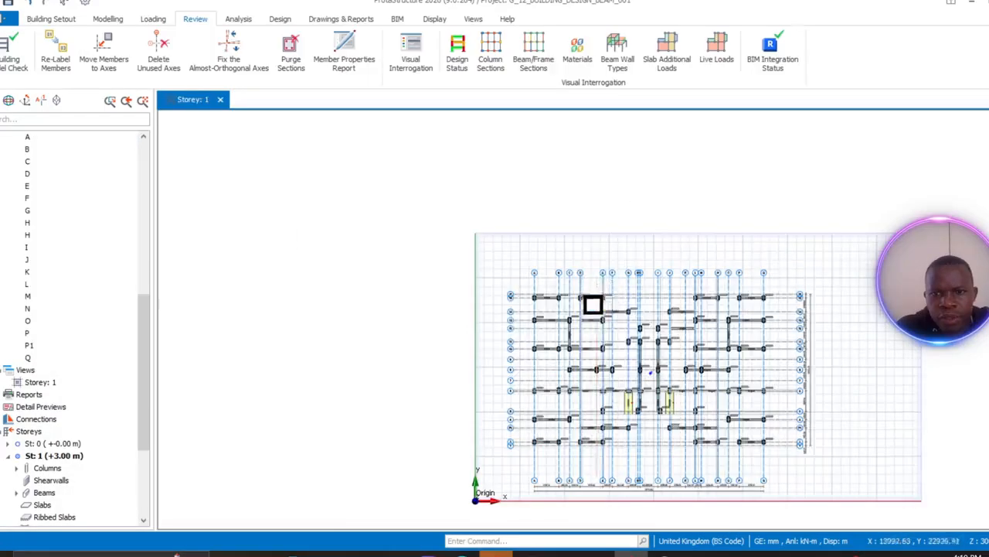
- Inspect the Storey 1 plan around axes D and E to check how the hidden, unlabelled axes are displayed
scroll(599, 301, up, 5)
scroll(605, 294, down, 2)
scroll(596, 254, up, 6)
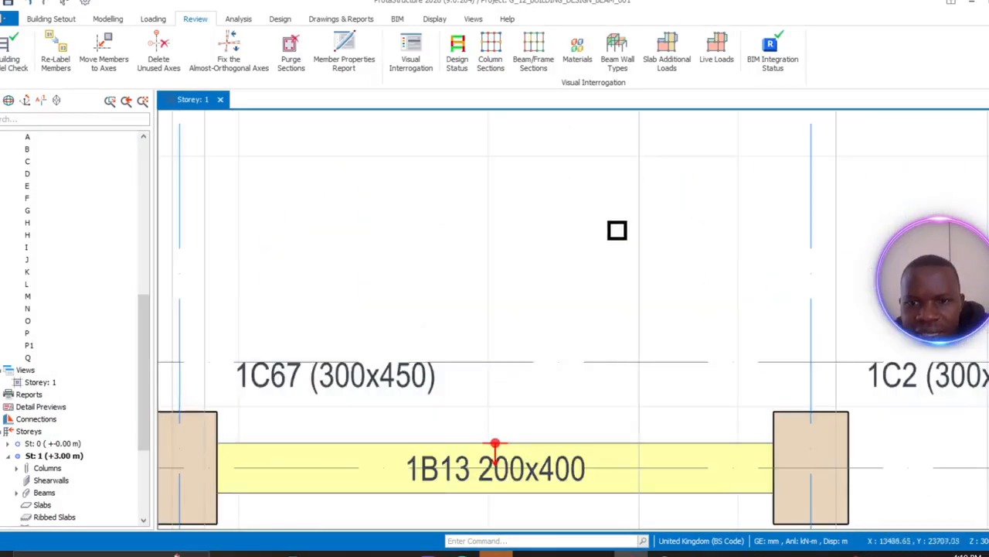
scroll(616, 238, down, 4)
middle_drag(616, 245, 619, 320)
scroll(623, 270, up, 5)
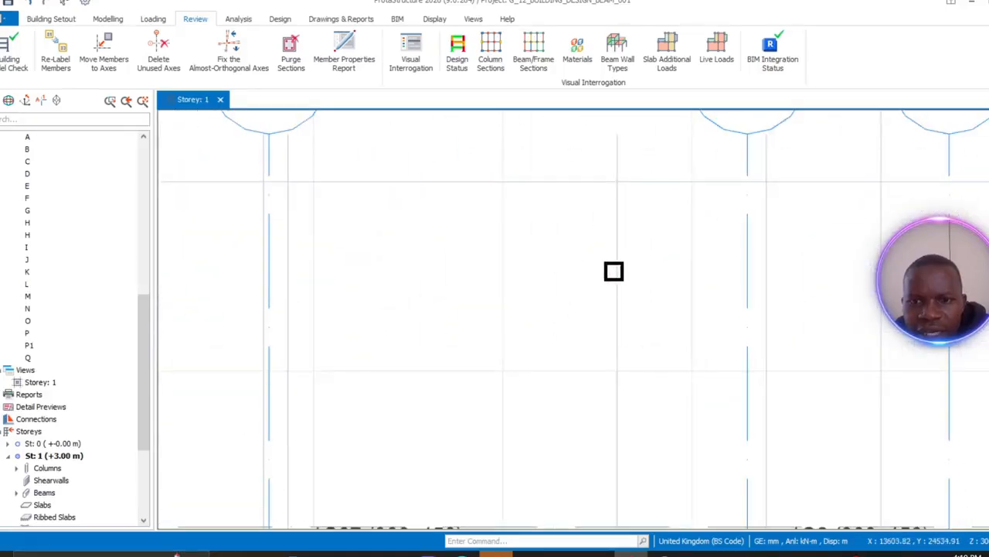
scroll(615, 282, down, 8)
scroll(620, 394, down, 1)
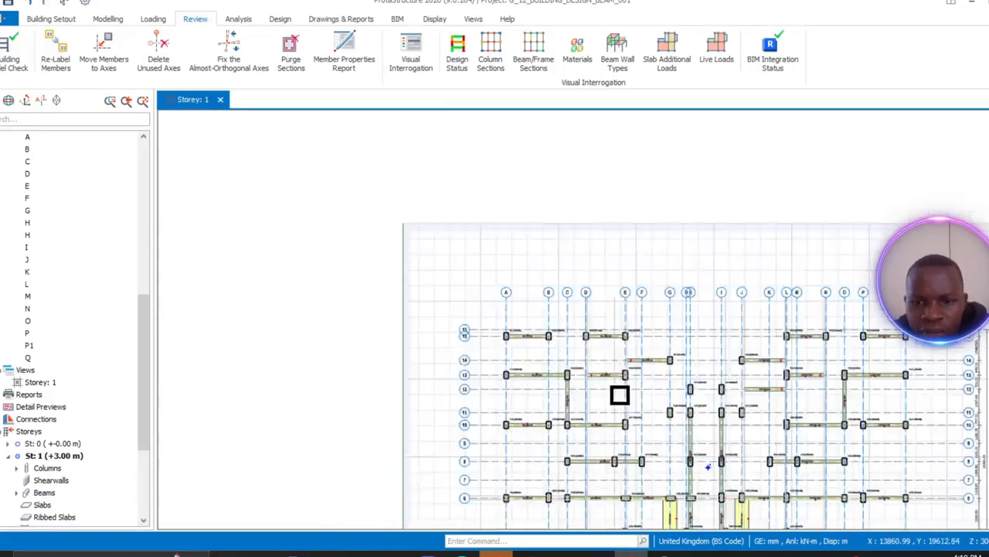
middle_drag(619, 396, 619, 360)
scroll(618, 361, up, 3)
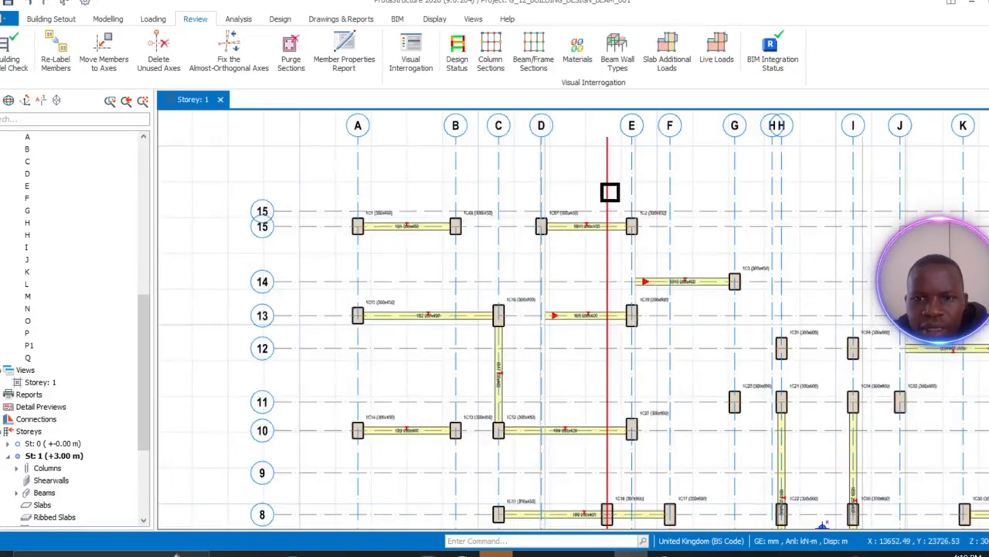
- Unhide the unlabelled axis 1C16YT between axes D and E through its properties, with its label bubbles displayed
click(610, 191)
right_click(610, 191)
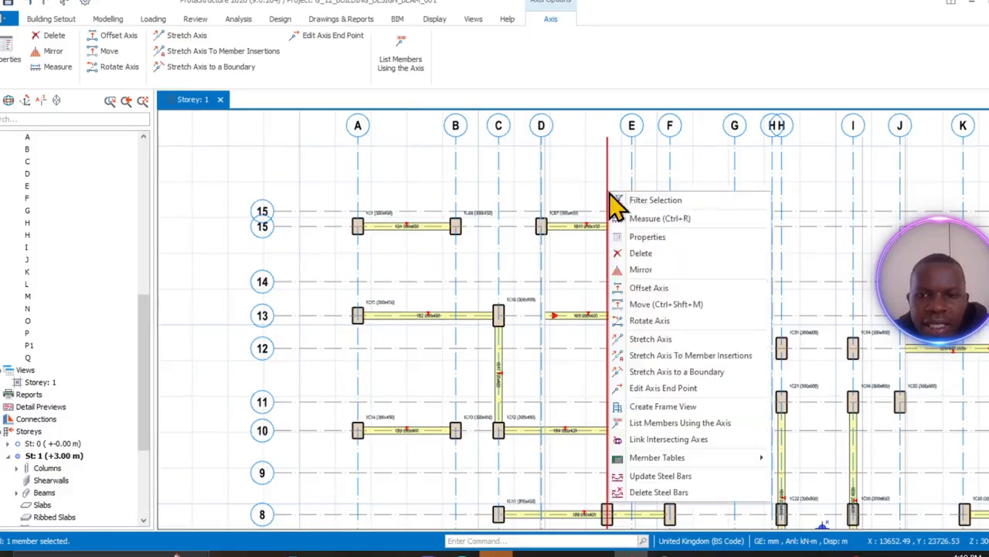
click(646, 237)
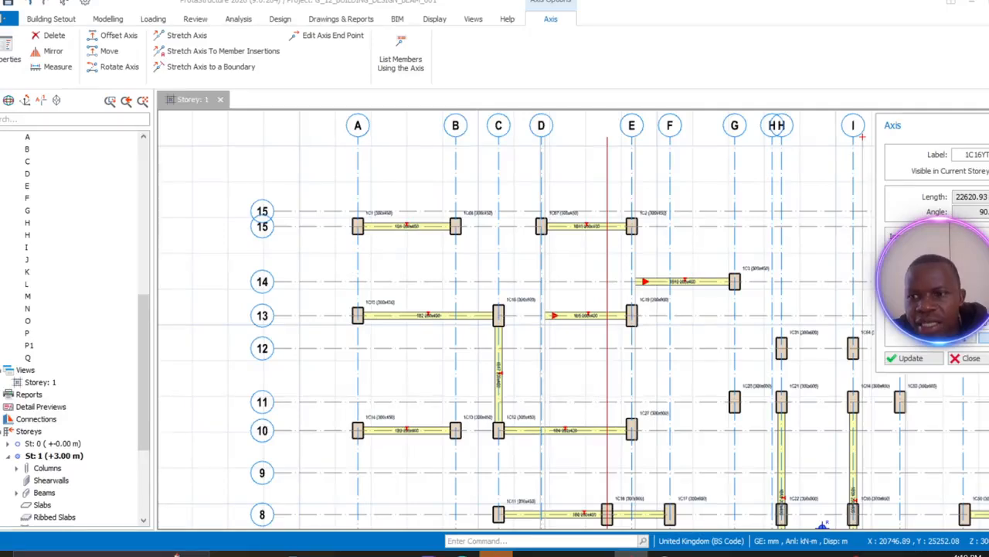
scroll(599, 185, up, 1)
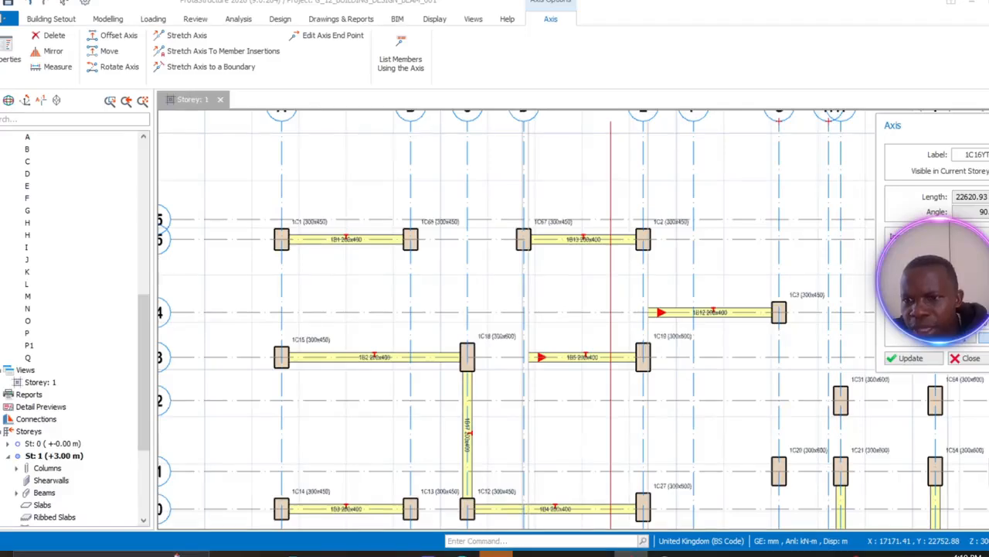
scroll(622, 232, down, 2)
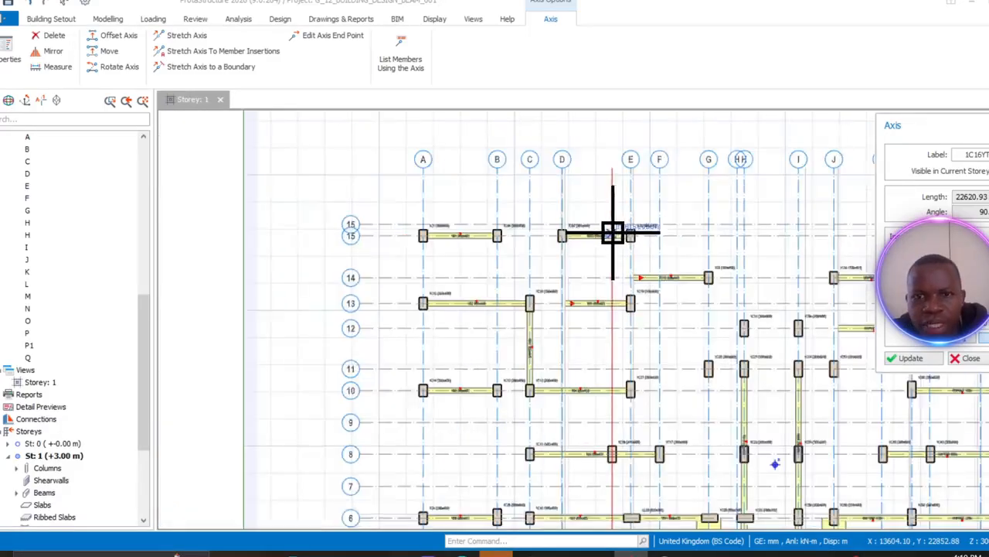
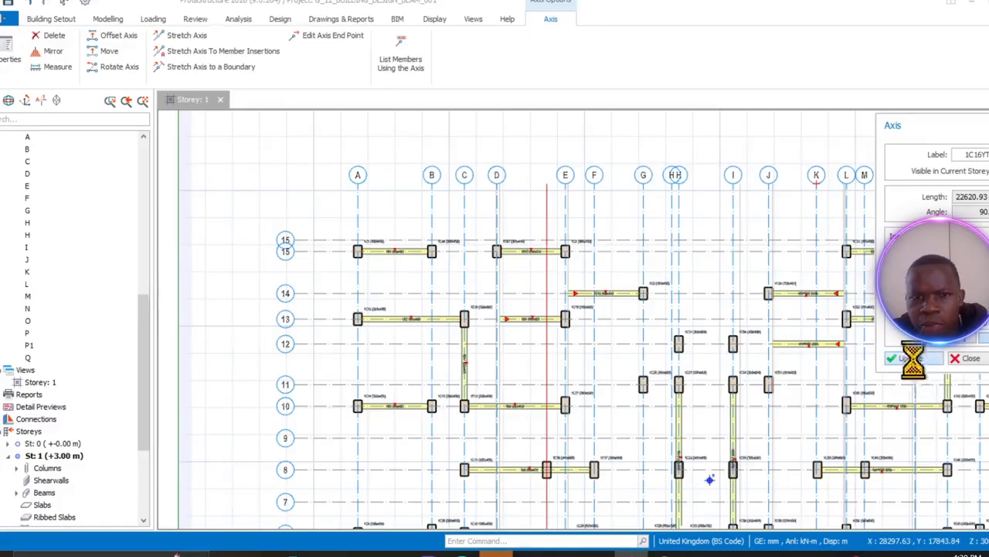
- Examine the axis labels along the top and side of the Storey 1 plan for irregular or duplicate names
scroll(534, 198, down, 2)
middle_drag(530, 227, 551, 311)
scroll(497, 289, up, 2)
mouse_move(462, 301)
middle_down()
mouse_move(510, 270)
mouse_move(364, 325)
middle_up()
scroll(407, 301, up, 2)
scroll(405, 300, down, 2)
scroll(506, 292, down, 2)
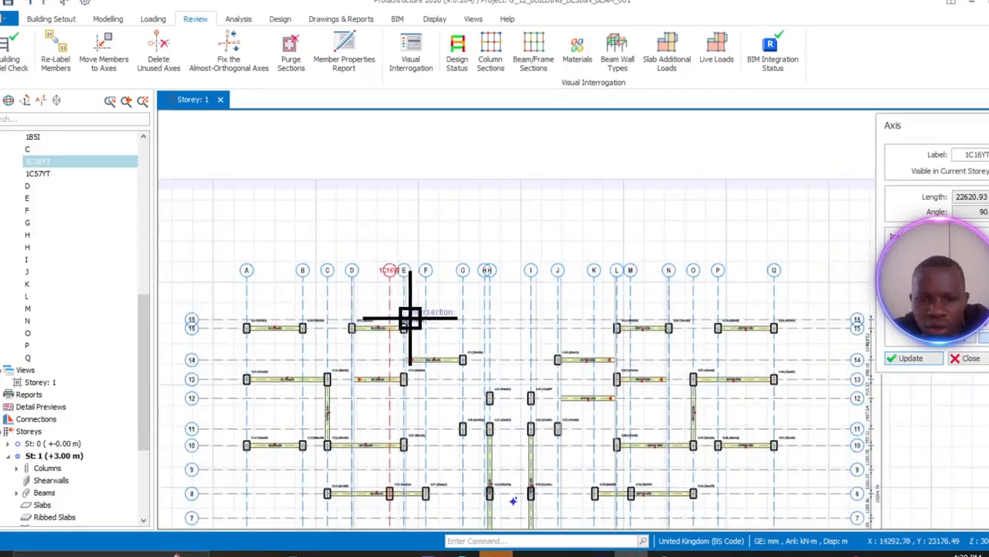
scroll(453, 318, up, 3)
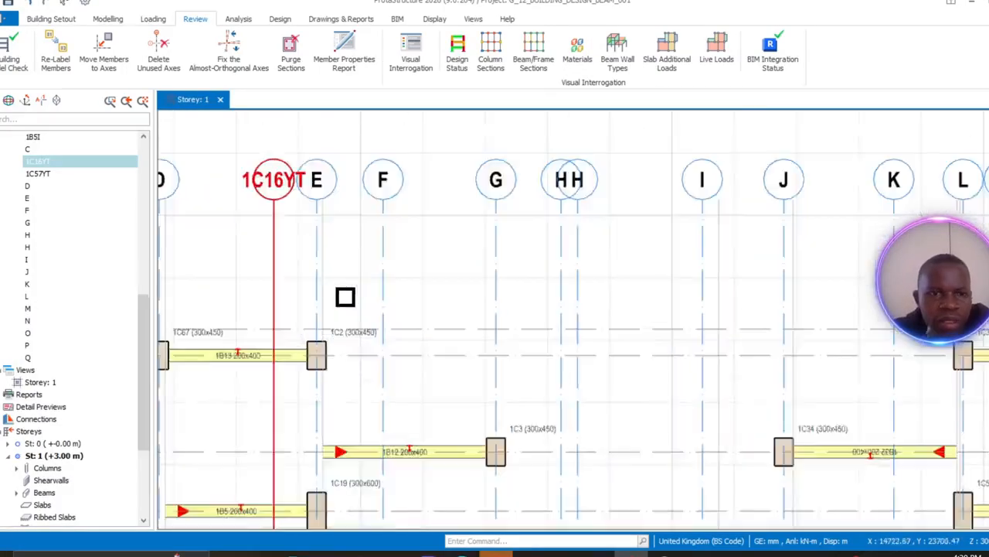
scroll(332, 286, down, 4)
middle_drag(429, 335, 566, 263)
scroll(477, 357, up, 2)
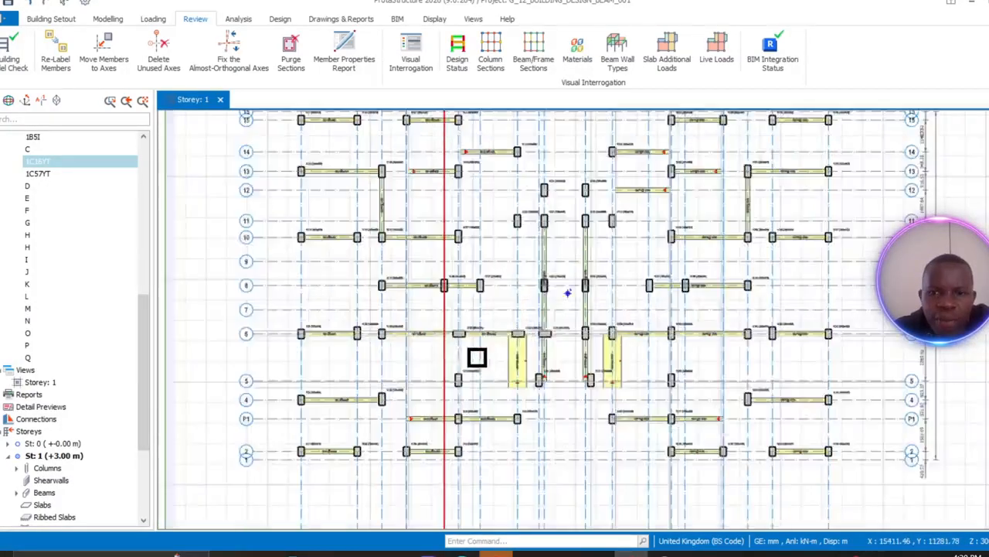
middle_drag(477, 357, 484, 379)
scroll(448, 263, up, 5)
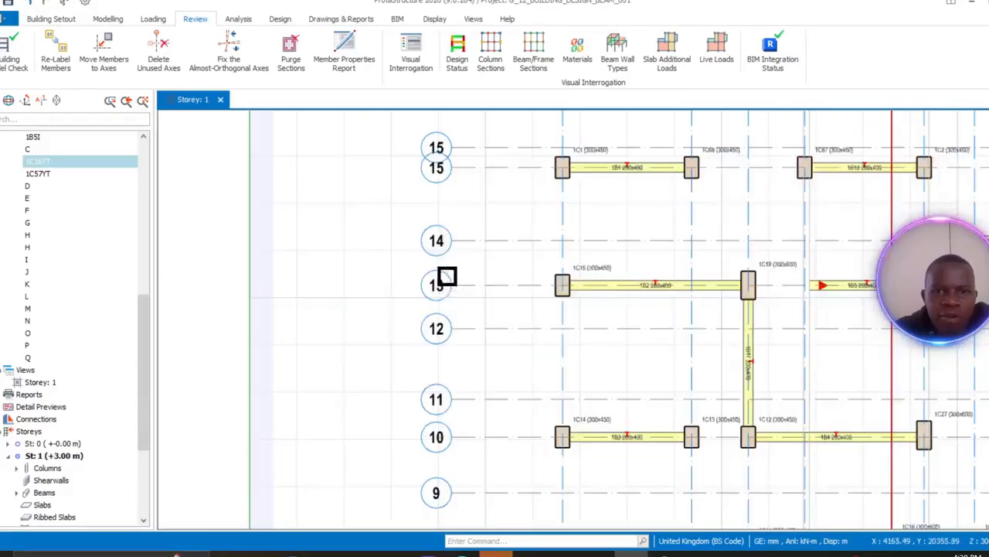
scroll(446, 276, down, 4)
middle_drag(444, 274, 463, 291)
scroll(437, 260, up, 3)
middle_drag(433, 194, 416, 514)
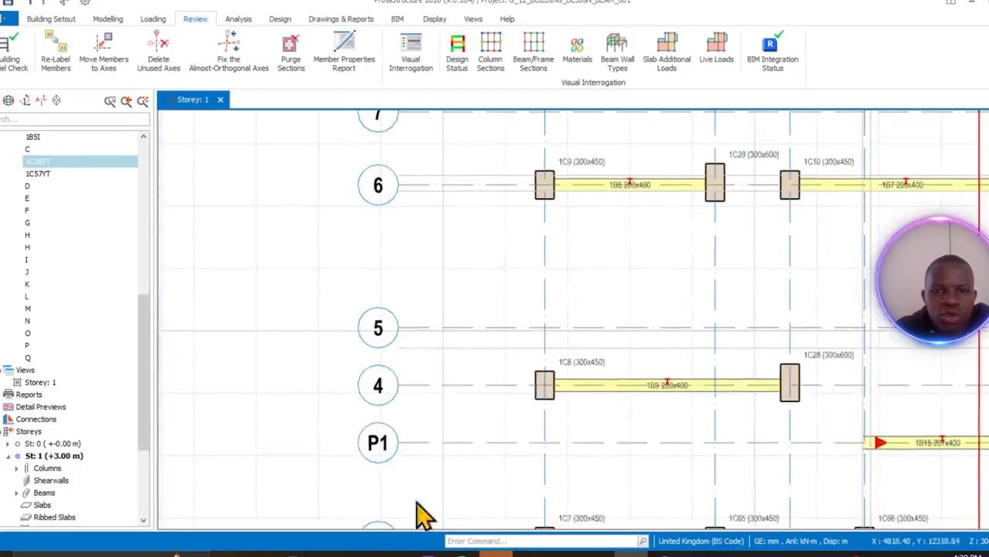
middle_drag(411, 363, 491, 379)
scroll(490, 379, down, 2)
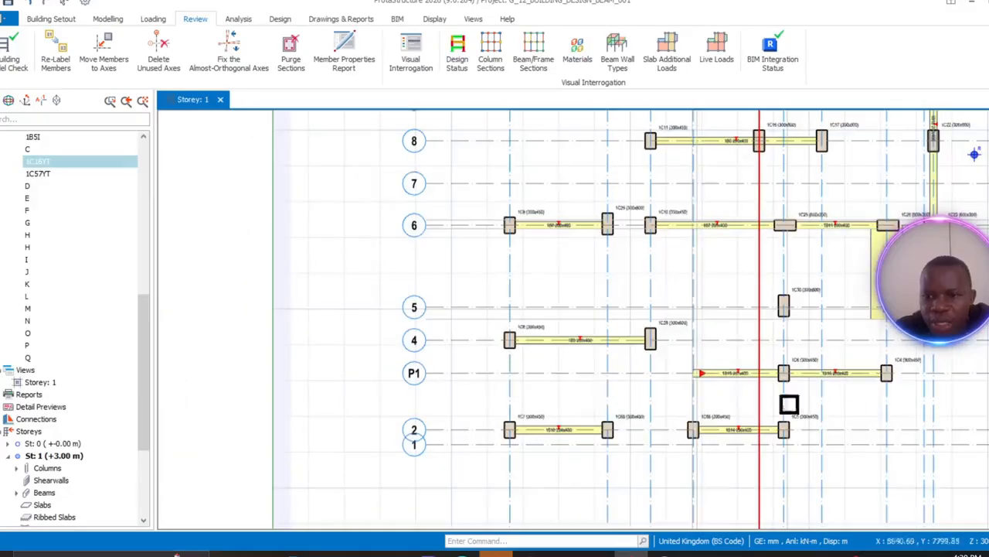
- Rename axis P1, just below axis 4, as 3'
scroll(411, 380, up, 5)
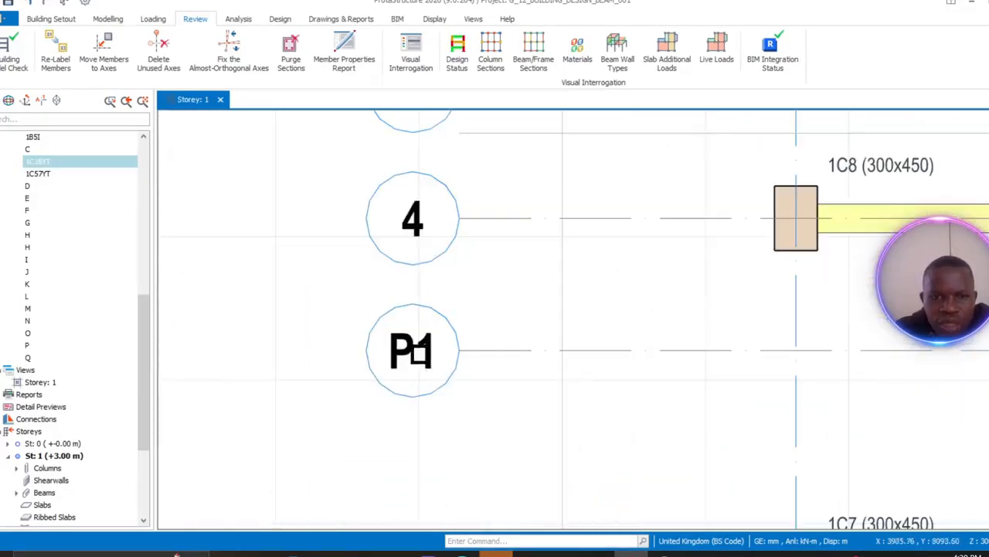
click(423, 352)
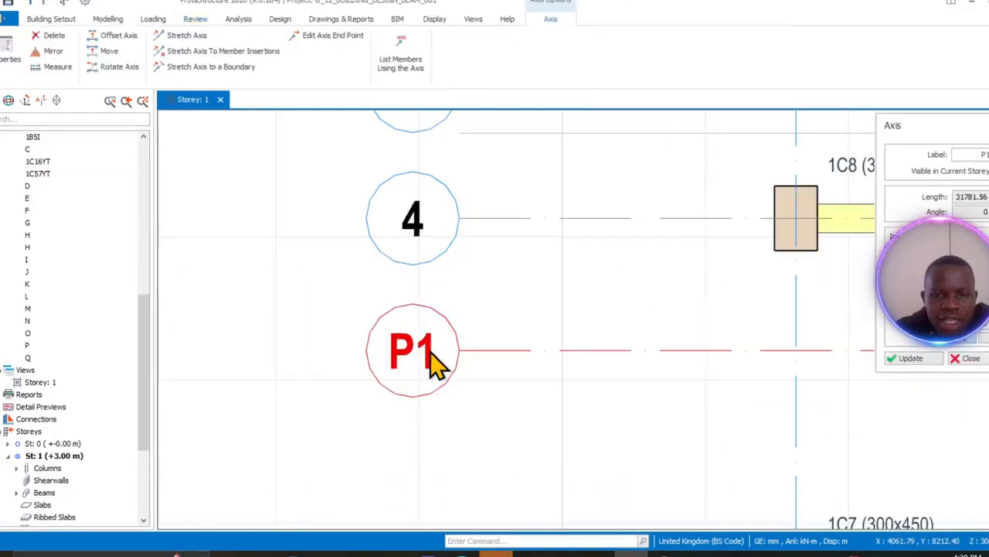
right_click(435, 362)
click(468, 83)
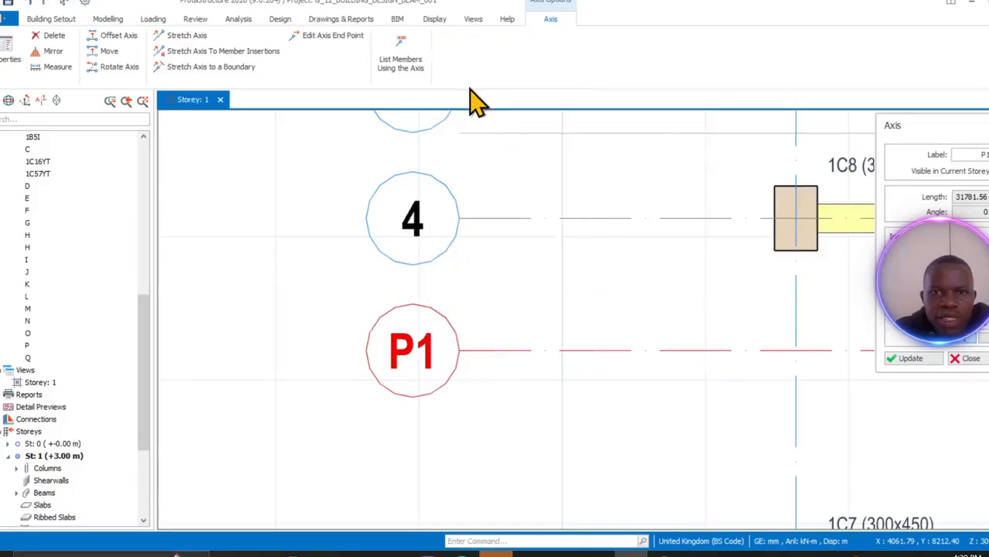
double_click(979, 155)
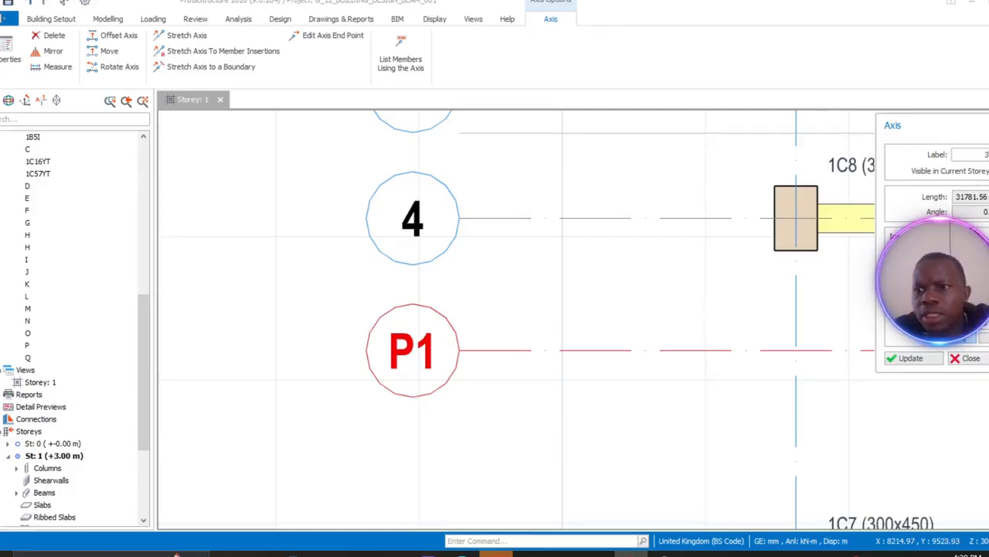
click(912, 358)
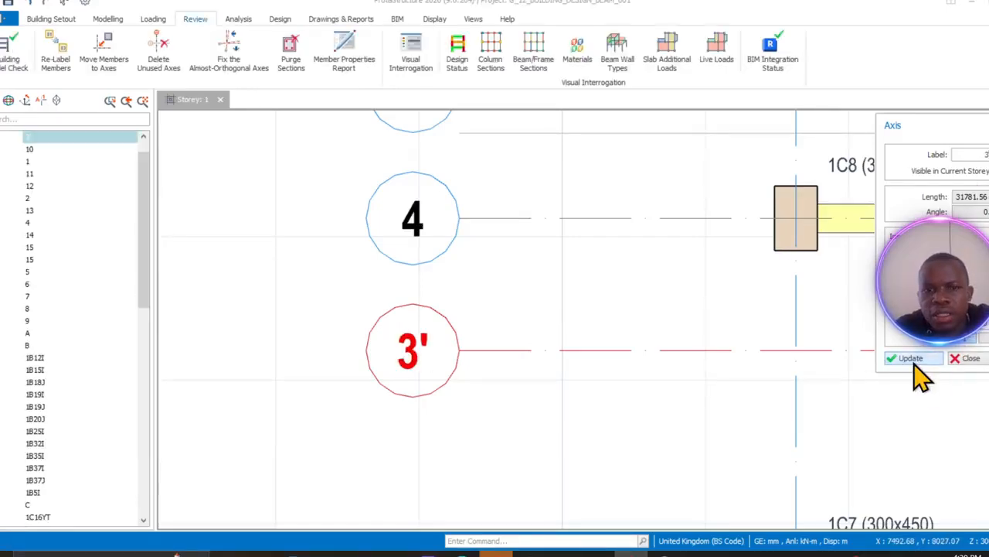
- Rename the upper of the two duplicate axes labelled 15 on the Storey 1 plan as 16
scroll(623, 356, down, 5)
middle_drag(623, 348, 551, 499)
scroll(592, 436, down, 1)
middle_drag(566, 369, 536, 517)
scroll(515, 383, up, 5)
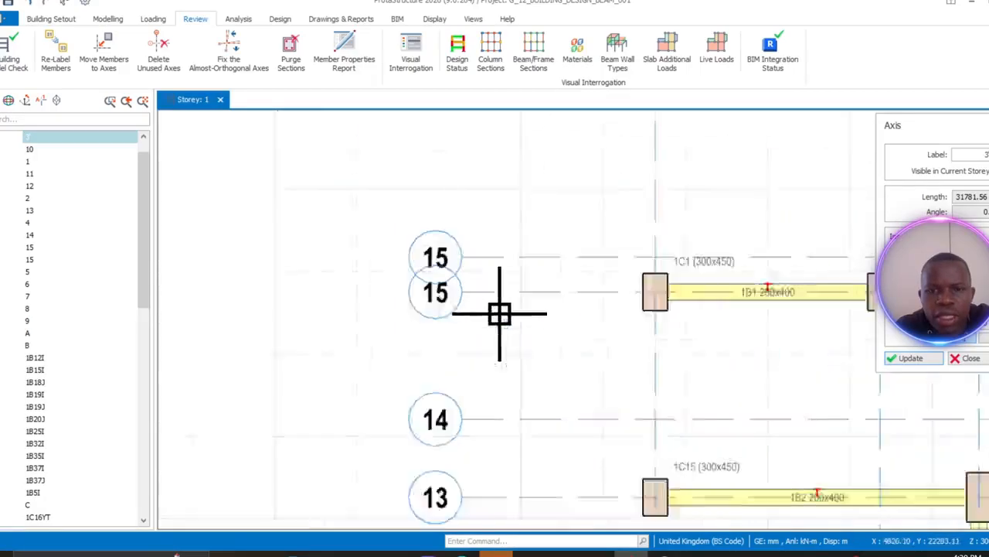
scroll(500, 314, up, 1)
scroll(417, 241, up, 2)
key(Escape)
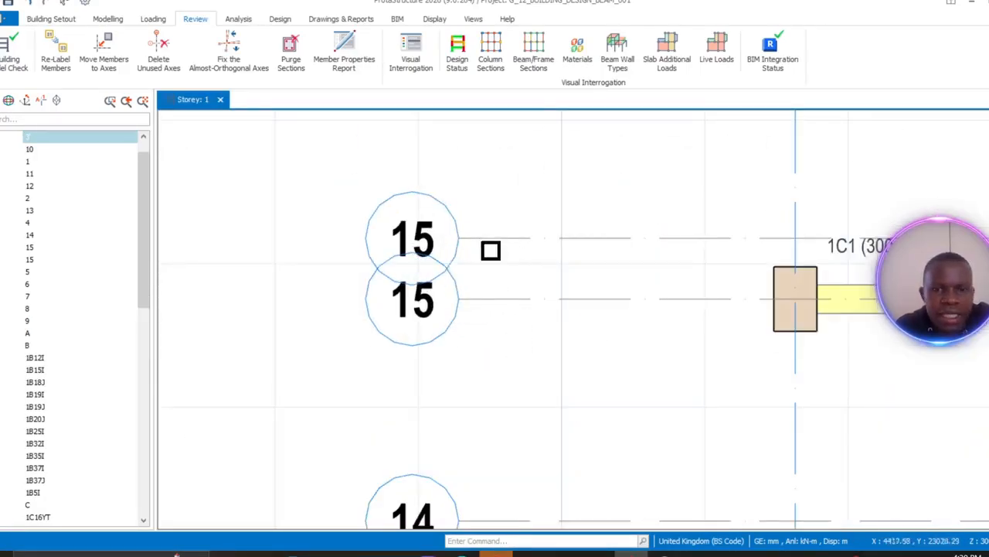
right_click(490, 241)
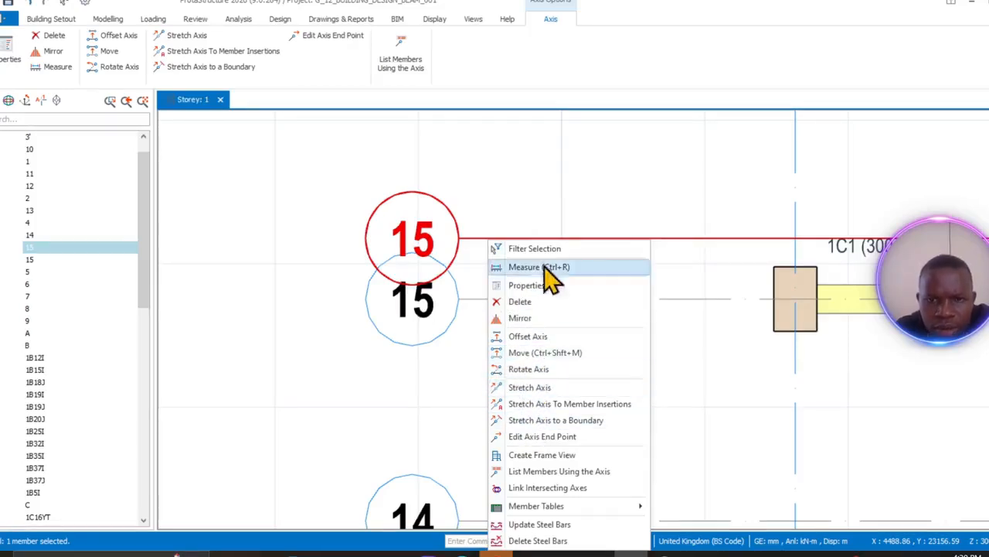
click(529, 286)
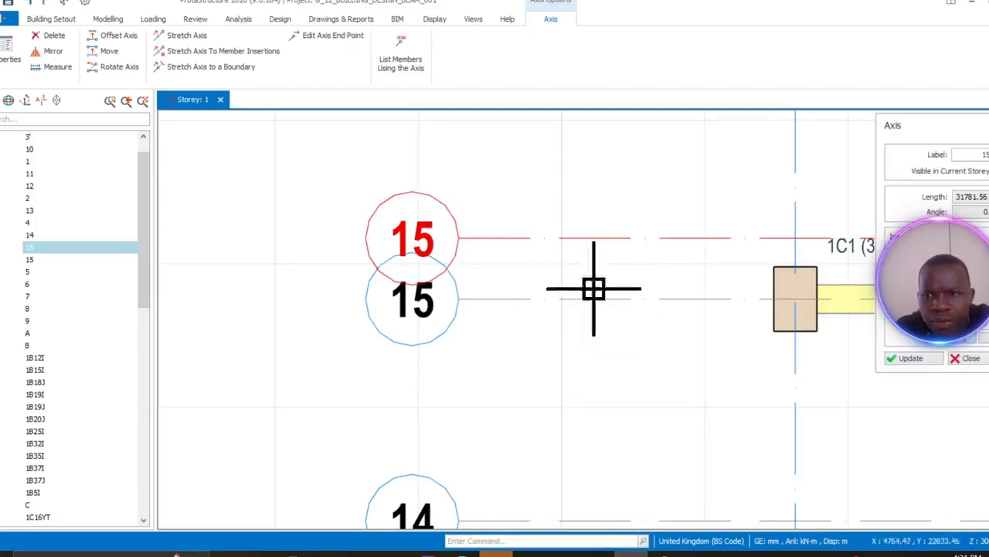
double_click(981, 153)
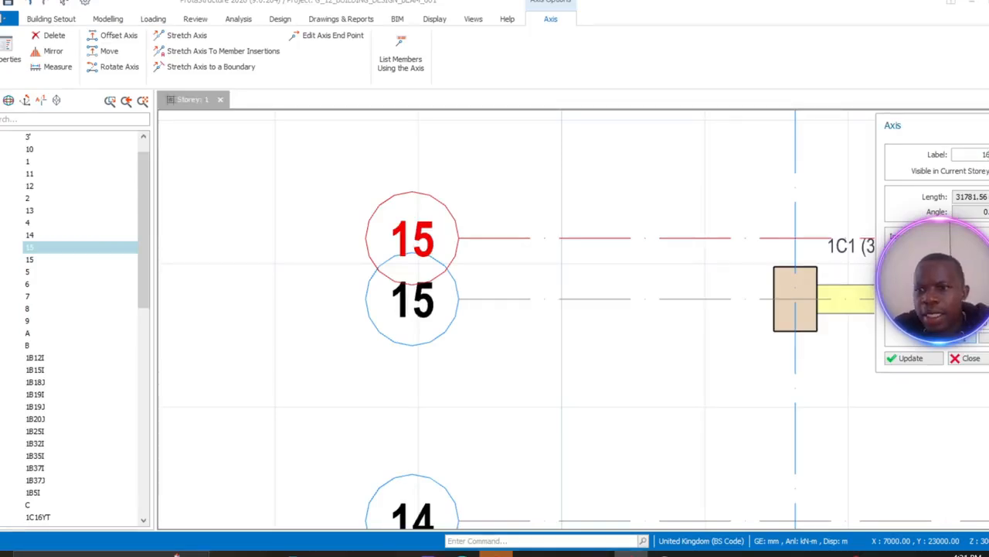
click(916, 360)
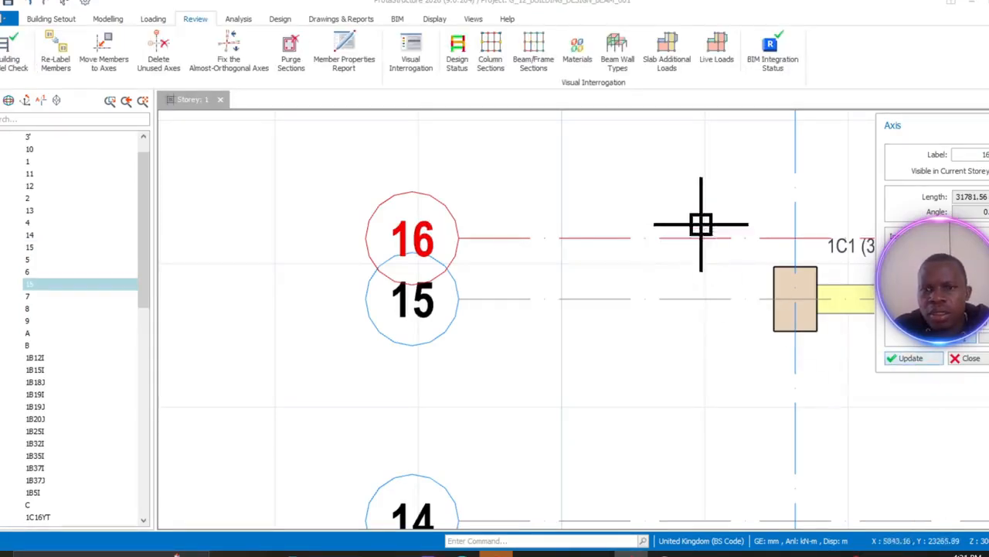
- Rename axis 1C16YT, between axes D and E, as D'
scroll(677, 222, down, 5)
scroll(677, 222, down, 6)
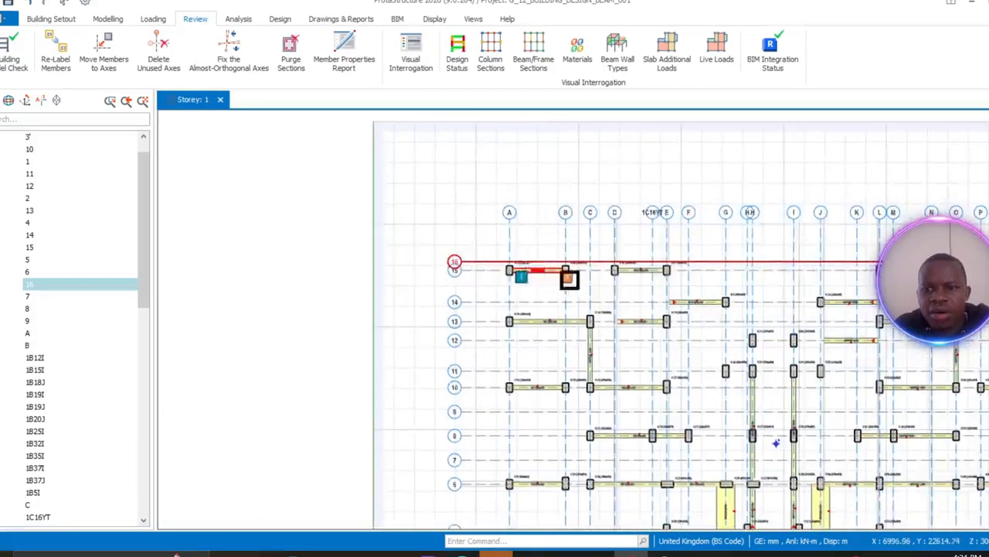
middle_drag(499, 328, 561, 203)
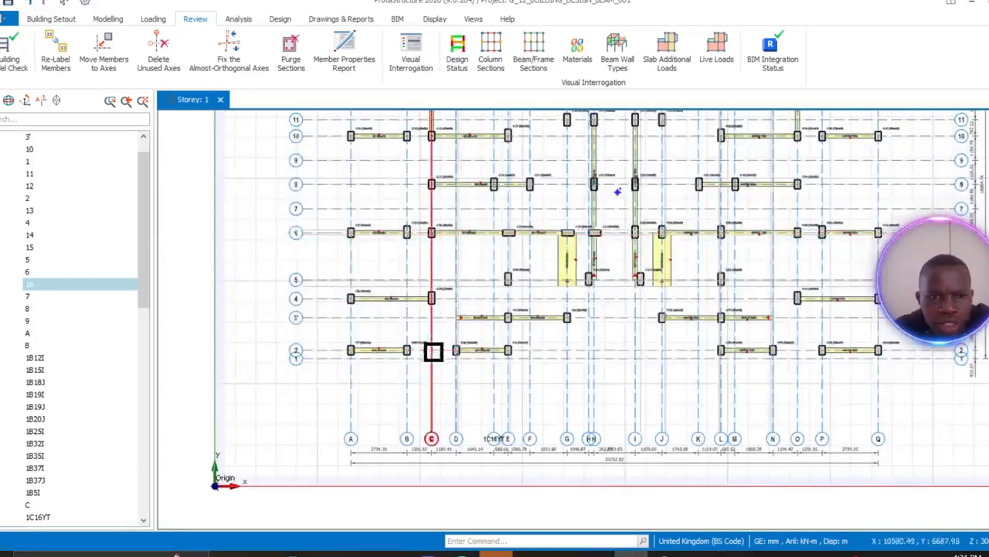
scroll(426, 361, up, 2)
middle_drag(426, 361, 415, 285)
middle_drag(401, 335, 401, 305)
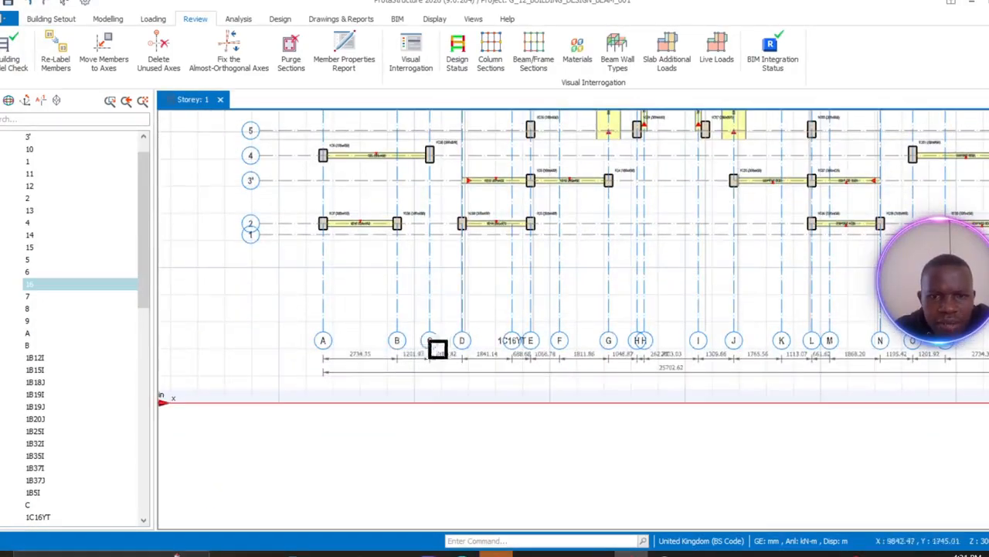
scroll(512, 345, up, 4)
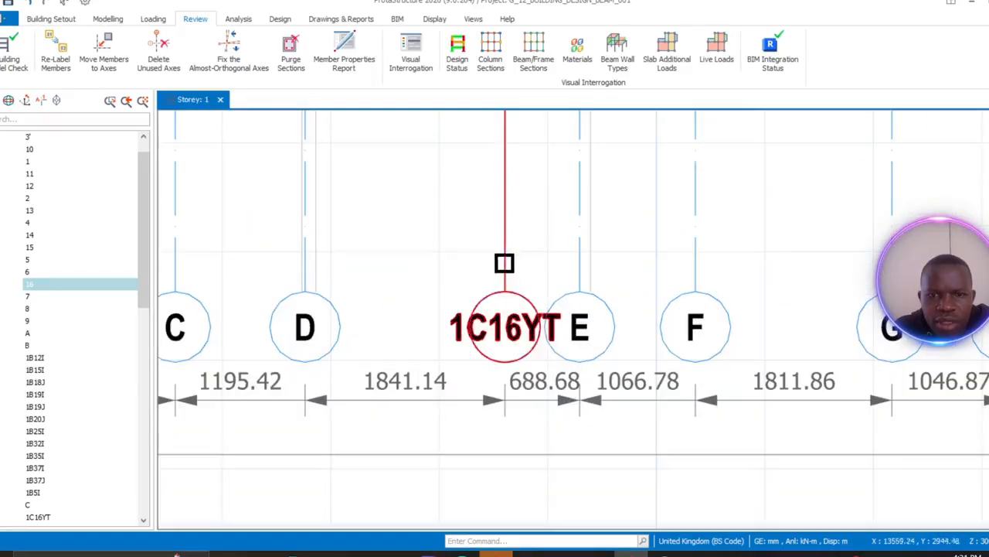
click(504, 263)
right_click(504, 264)
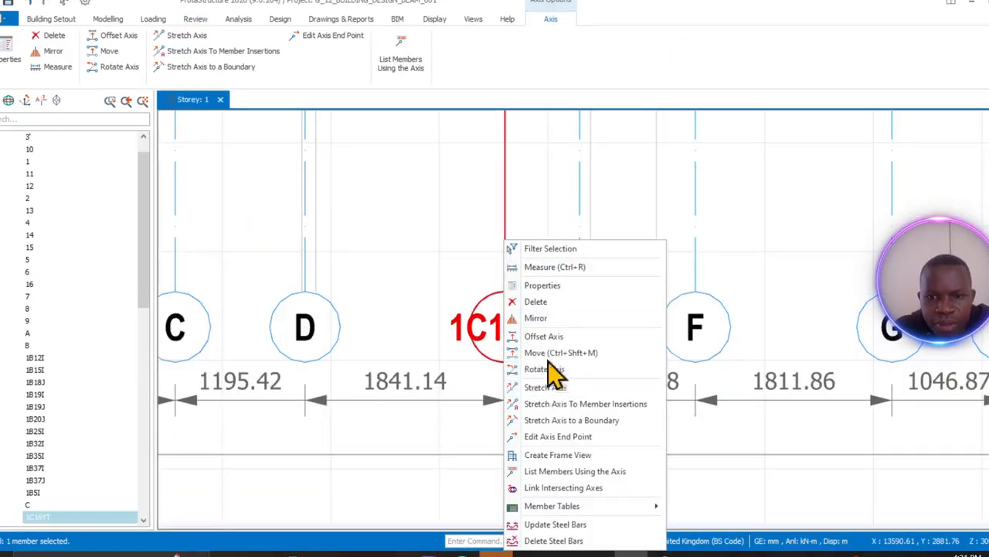
click(533, 286)
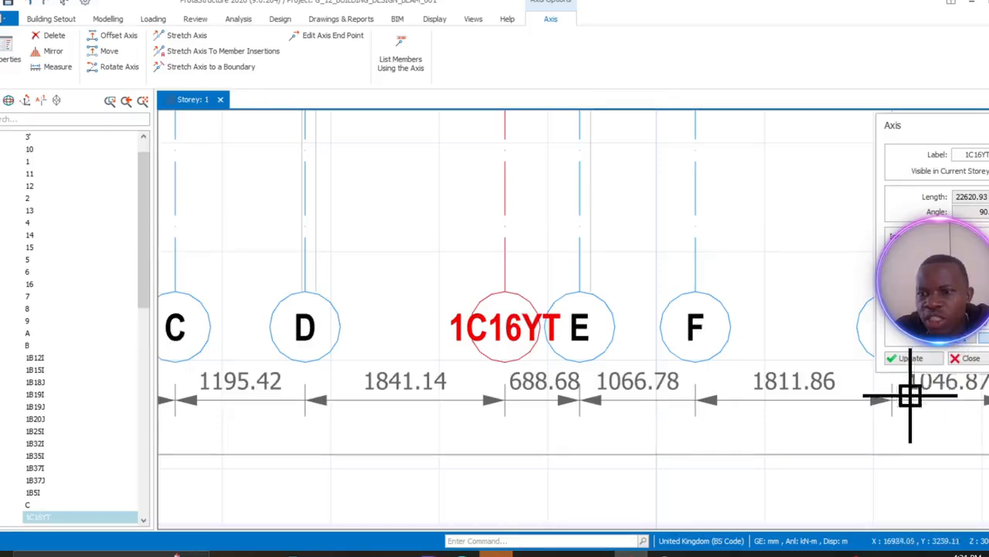
click(968, 154)
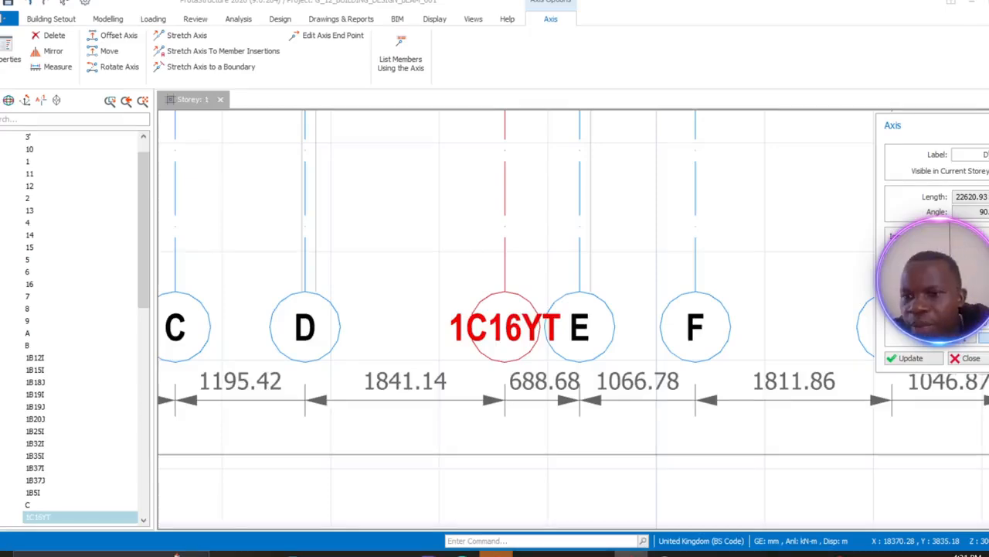
click(901, 361)
- Rename the duplicate axis H nearer to axis I as H' and close its axis properties
scroll(701, 330, down, 5)
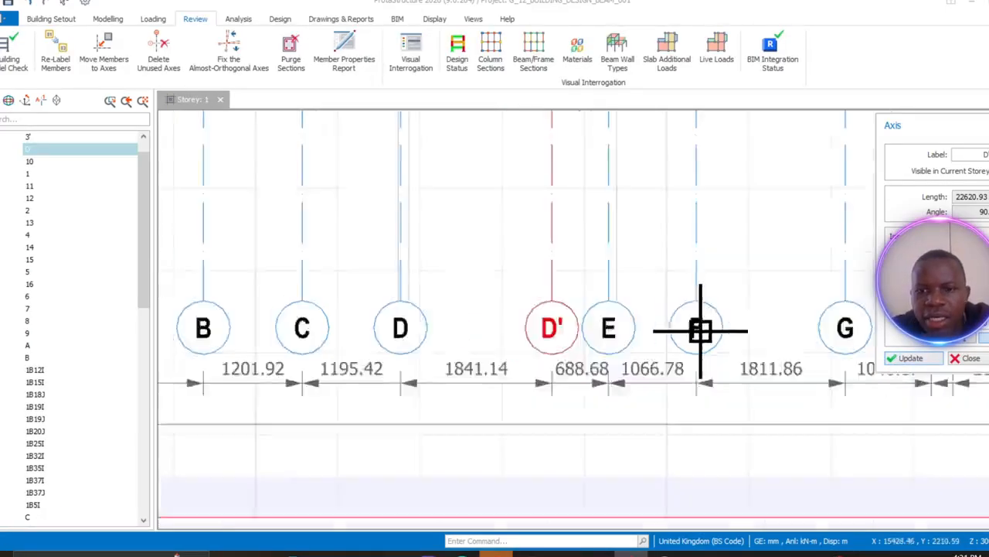
middle_drag(707, 323, 492, 385)
scroll(563, 340, up, 5)
scroll(530, 379, down, 5)
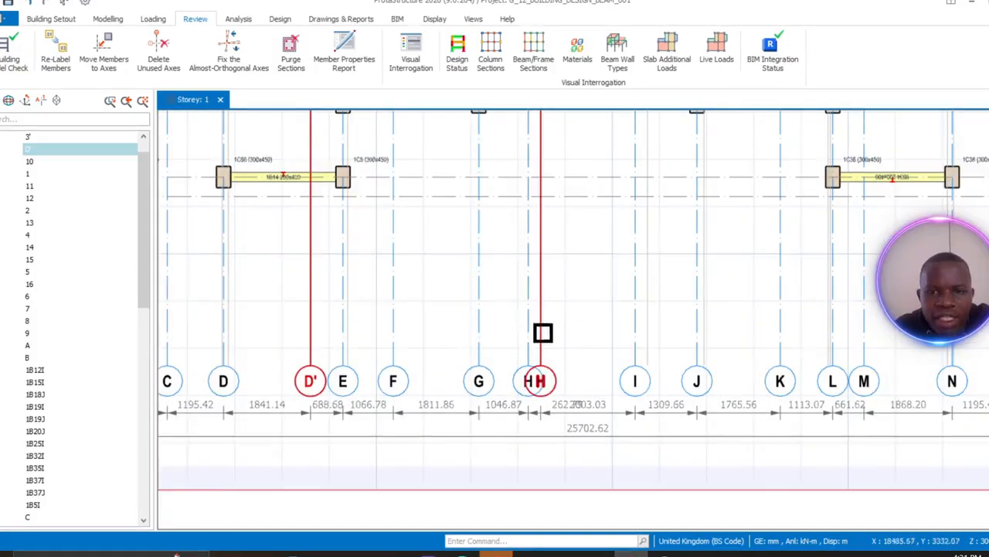
middle_drag(545, 168, 503, 360)
scroll(514, 342, up, 2)
right_click(526, 361)
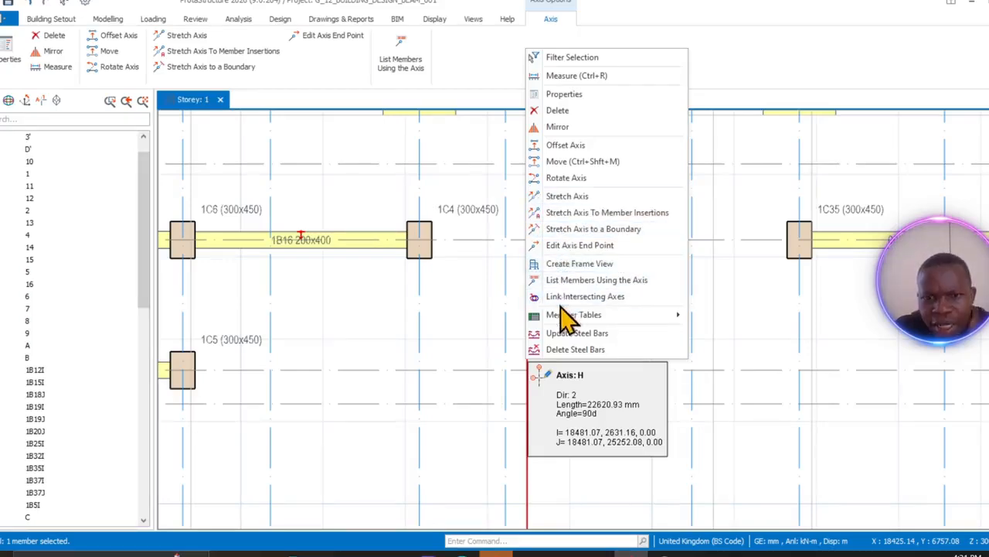
click(562, 95)
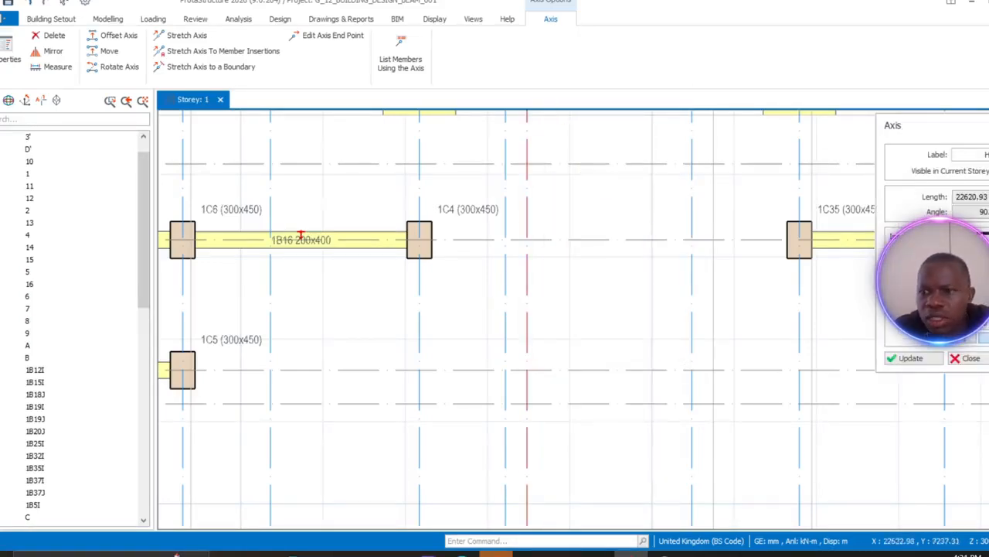
click(978, 153)
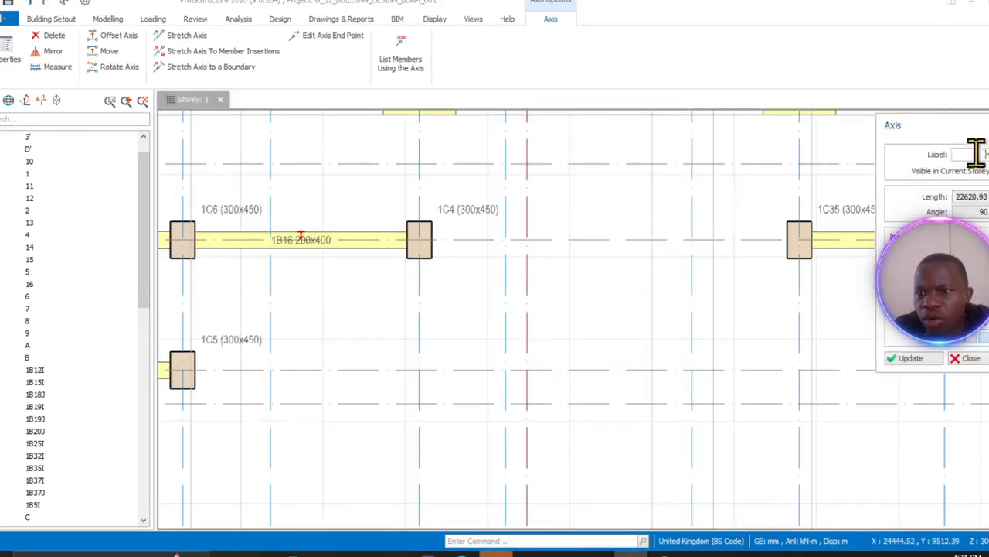
click(912, 359)
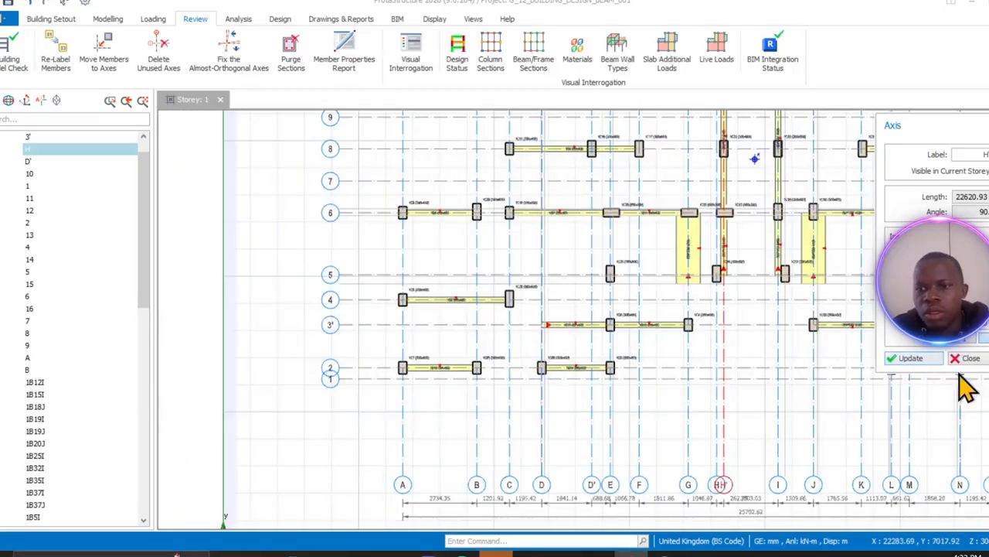
click(968, 358)
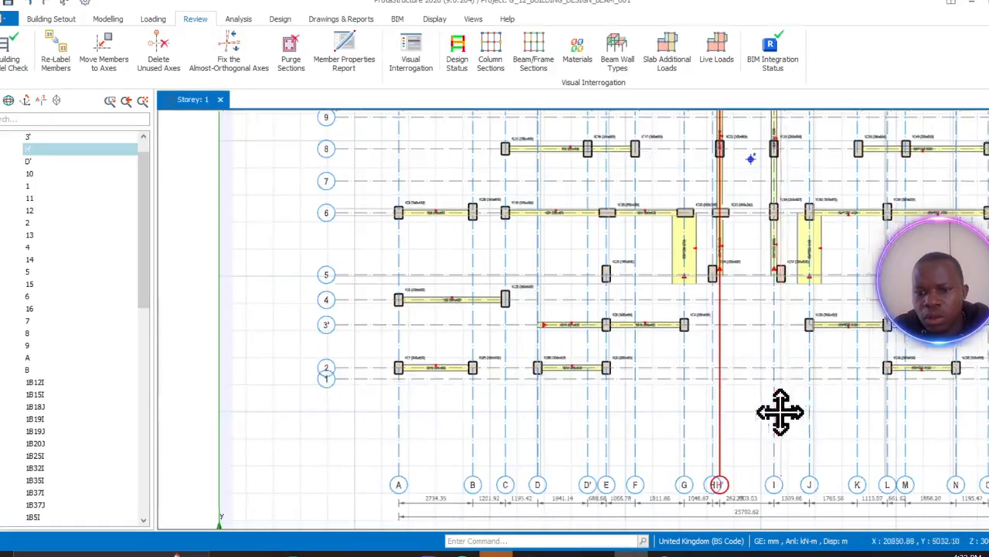
- Examine the remaining axis labels from G to Q along the plan's lower edge for irregular or duplicate names
scroll(613, 431, up, 5)
scroll(616, 430, up, 2)
middle_drag(616, 429, 166, 390)
scroll(460, 367, down, 6)
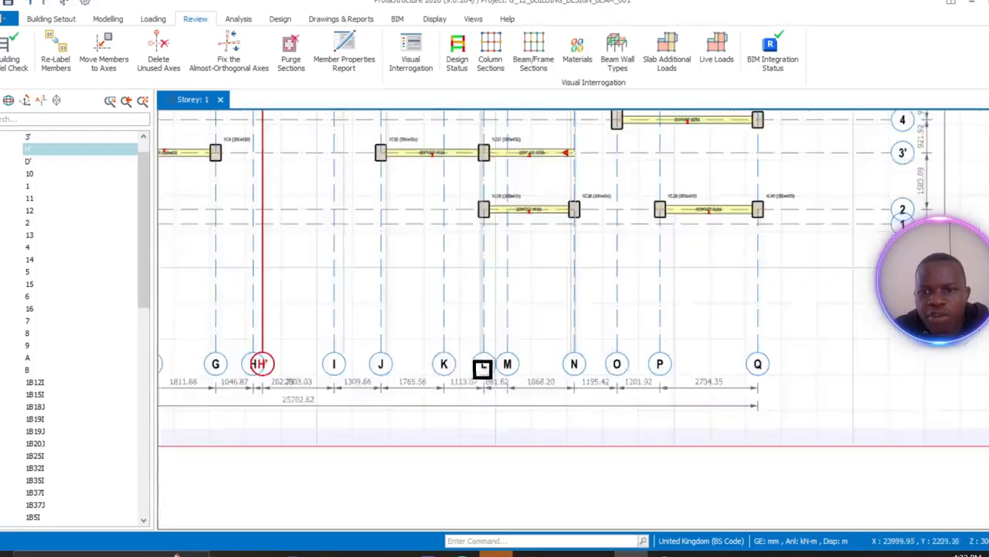
- Examine the beam and column layout across the Storey 1 plan for missing beams
middle_drag(481, 369, 556, 455)
scroll(510, 348, down, 4)
middle_drag(497, 331, 525, 431)
scroll(449, 320, up, 4)
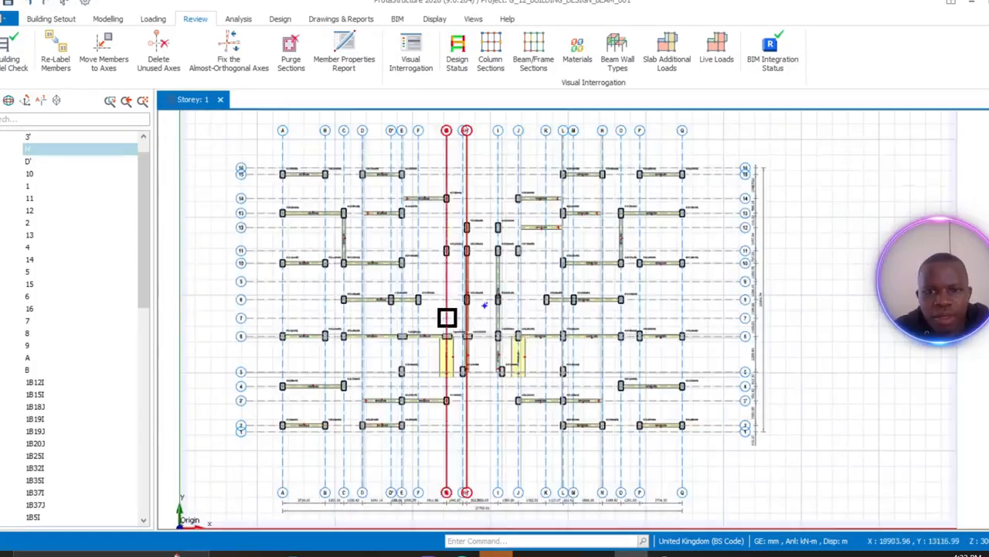
middle_drag(449, 317, 486, 361)
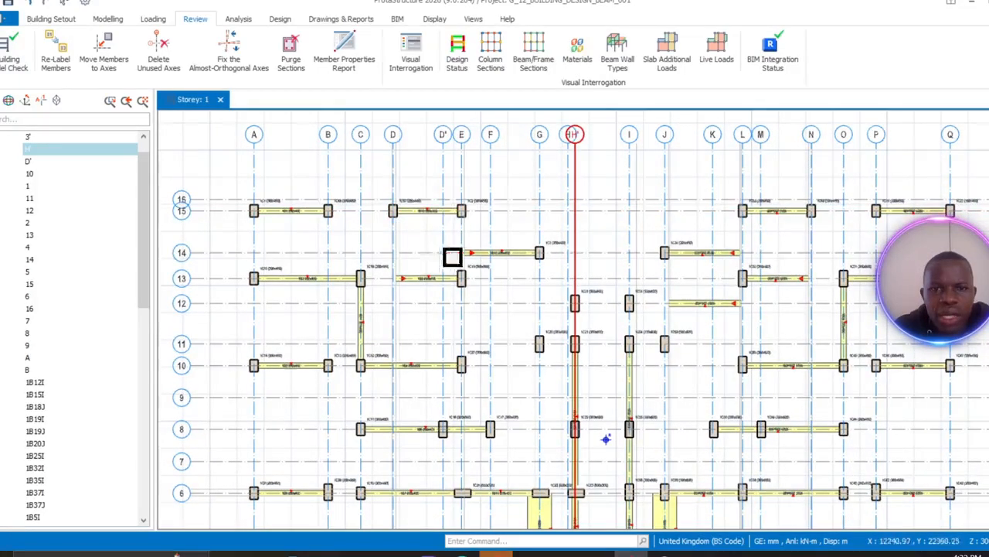
scroll(497, 285, down, 3)
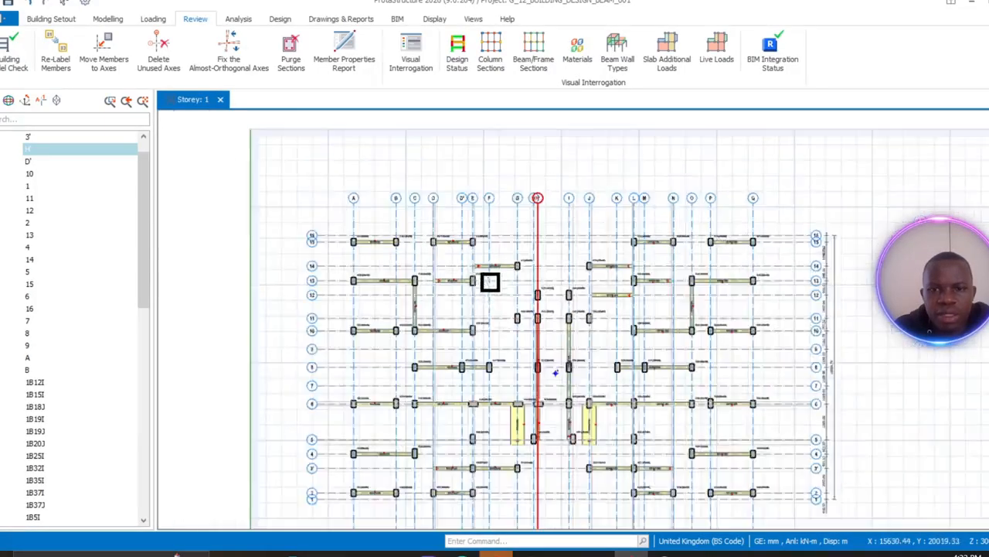
middle_drag(490, 281, 476, 230)
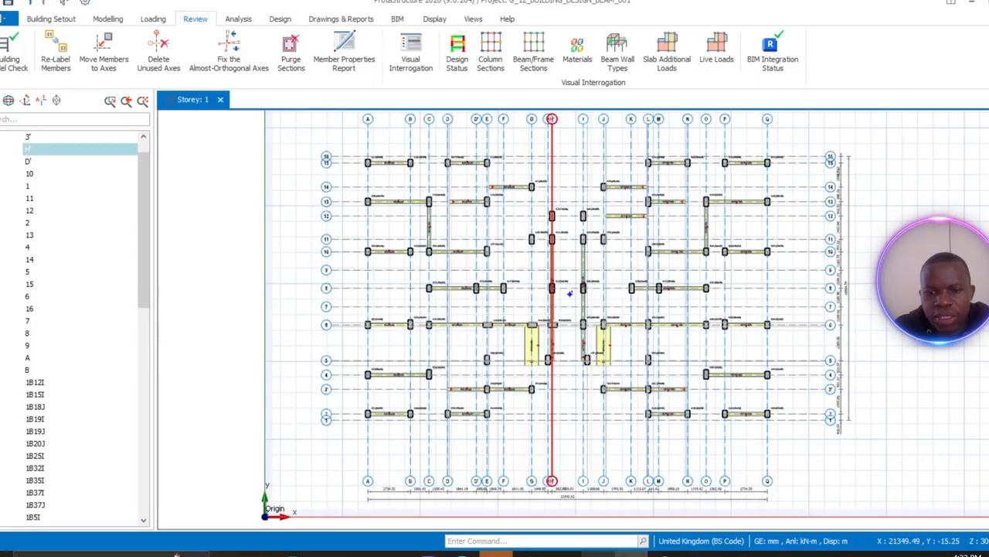
- Switch to Microsoft Whiteboard and bring up the ground floor plan image on the Structural MasterClass board
click(595, 526)
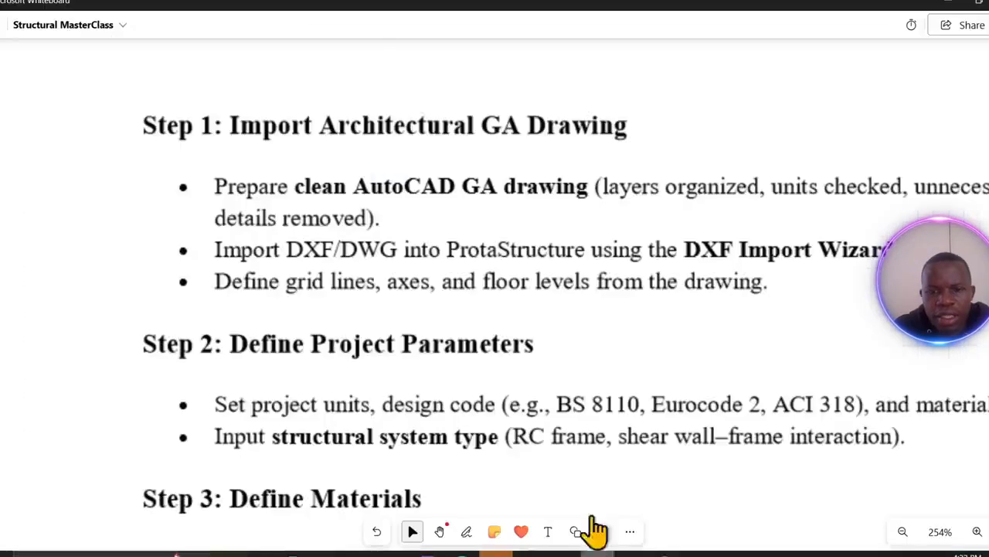
scroll(544, 327, down, 8)
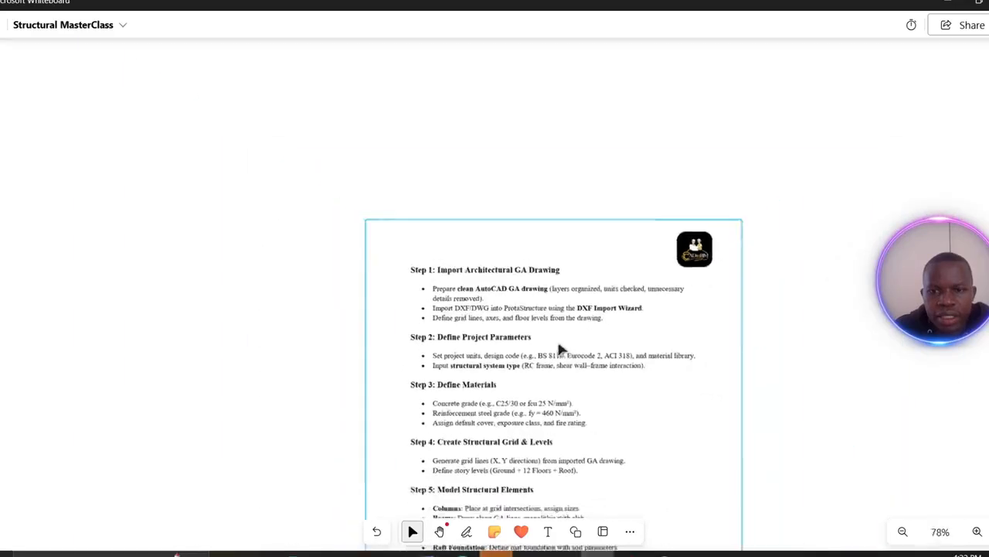
scroll(558, 347, down, 5)
right_drag(678, 347, 93, 391)
scroll(409, 433, up, 5)
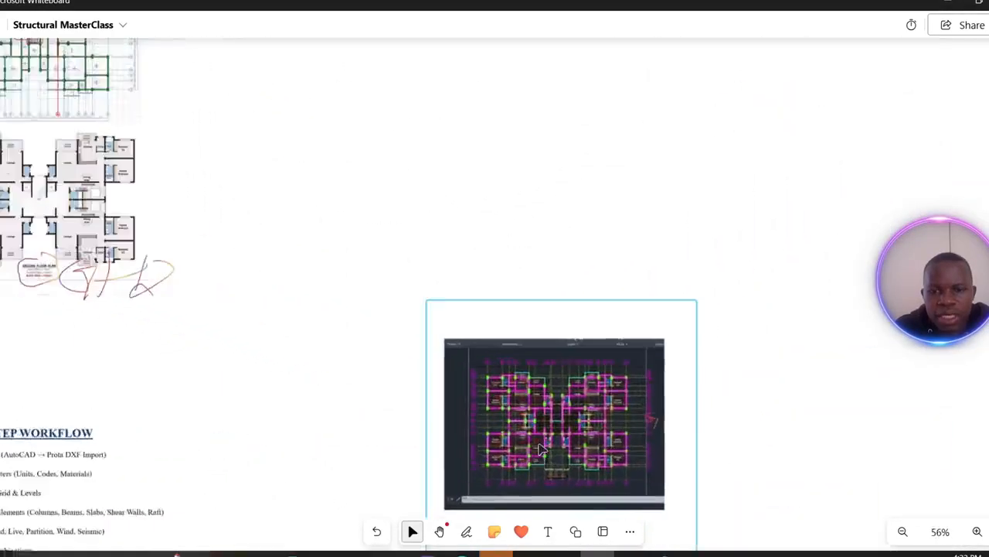
scroll(541, 449, up, 6)
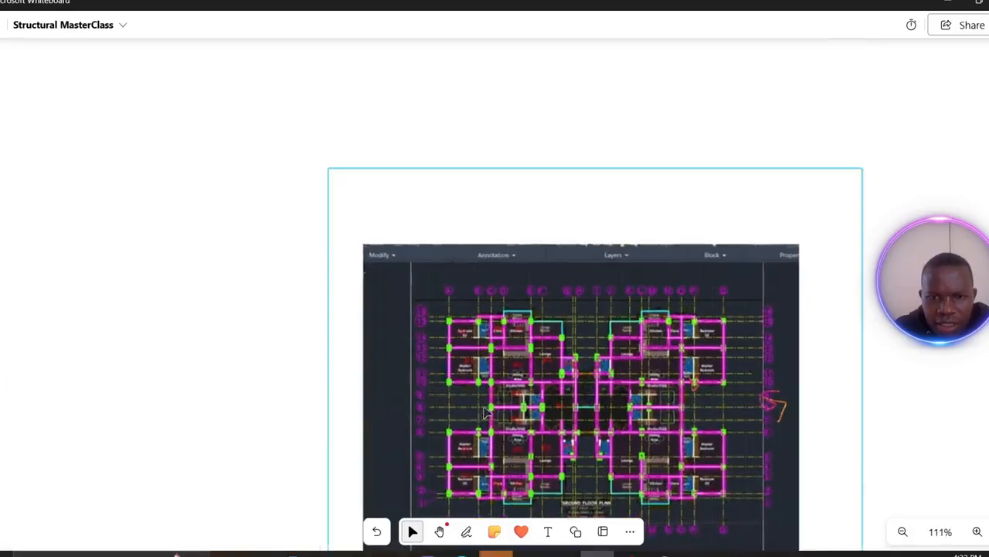
right_drag(524, 434, 327, 306)
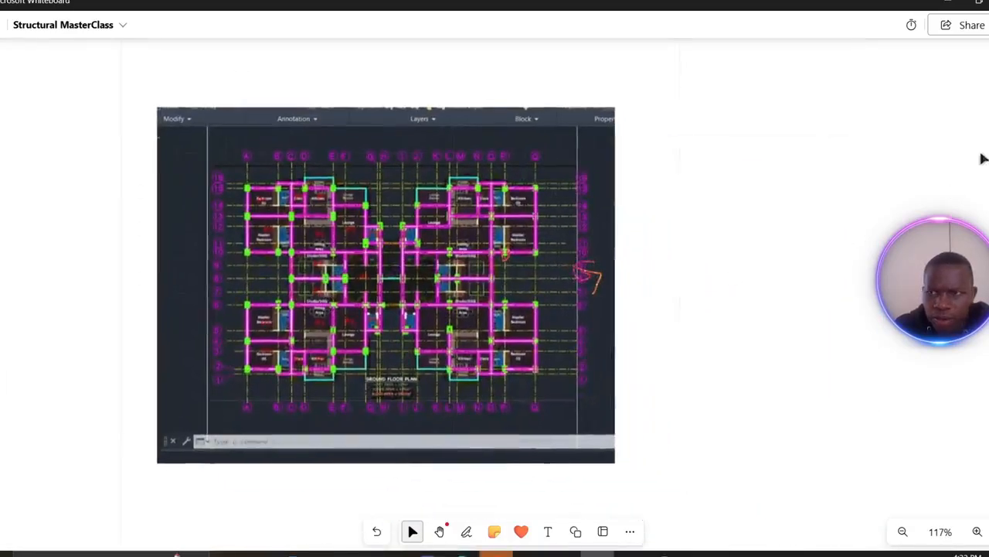
- Shrink the Whiteboard to a narrow window and fit the whole ground floor plan image inside it
click(975, 6)
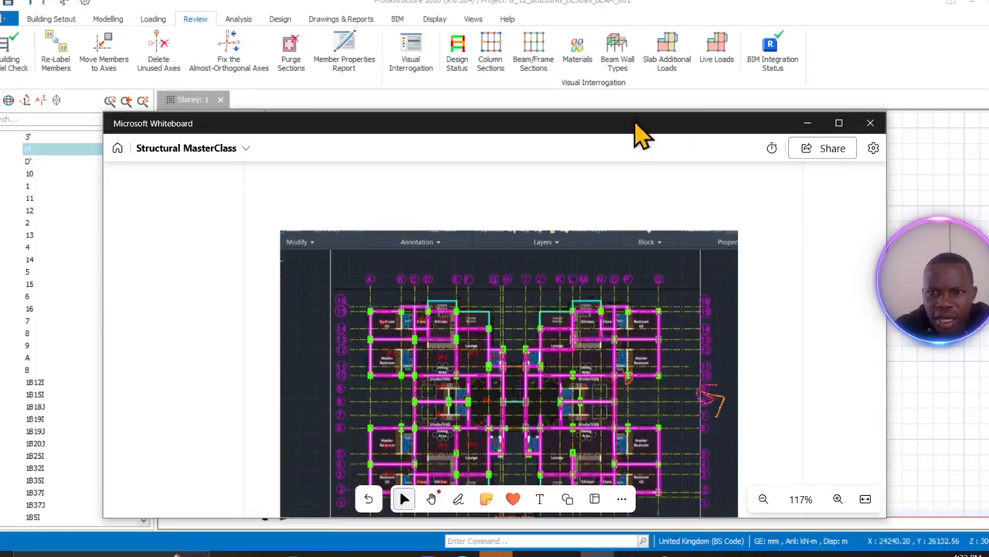
drag(630, 130, 527, 16)
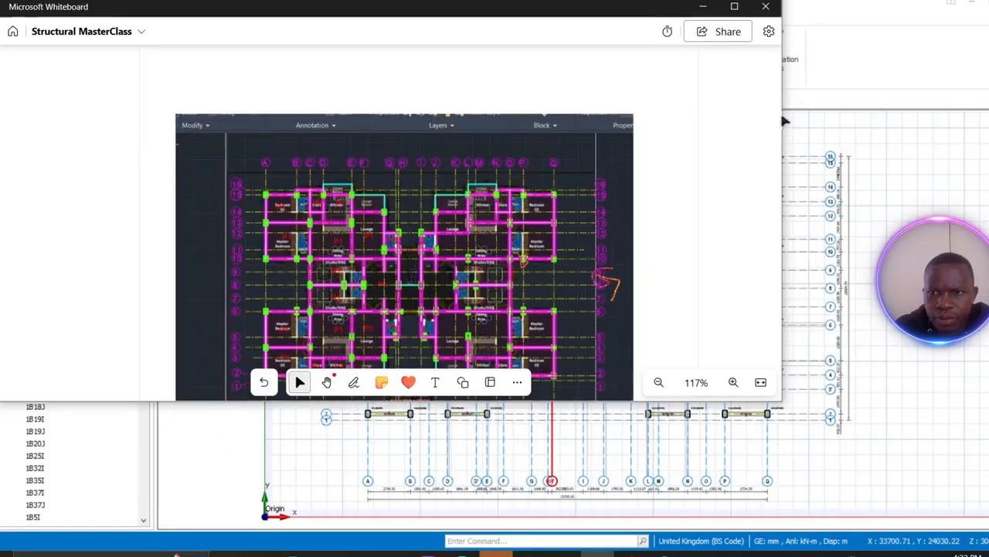
click(769, 34)
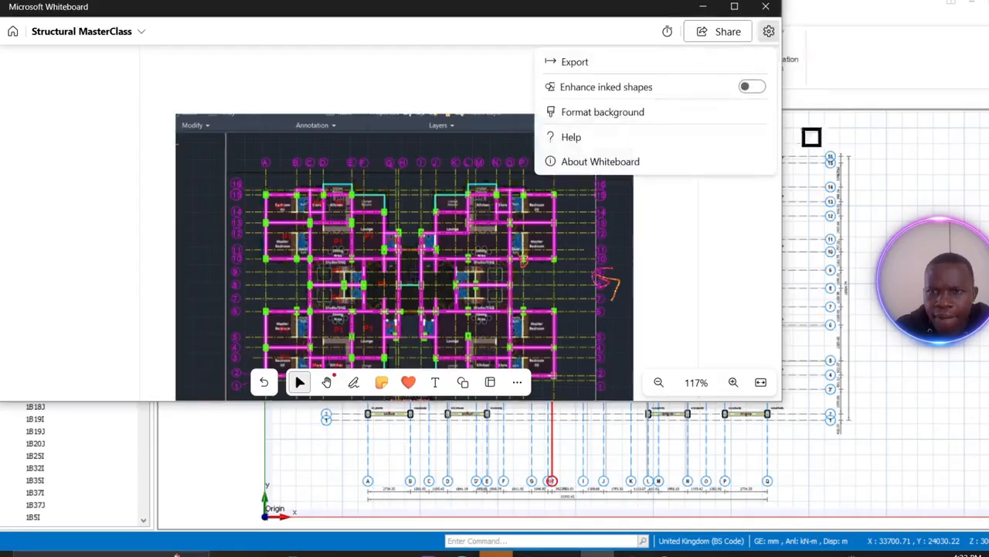
click(756, 235)
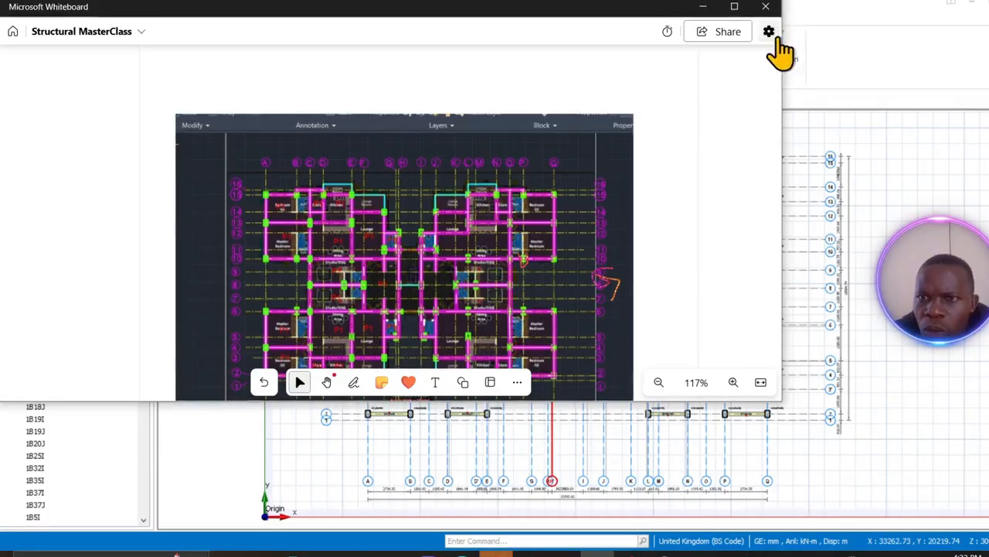
drag(781, 38, 430, 60)
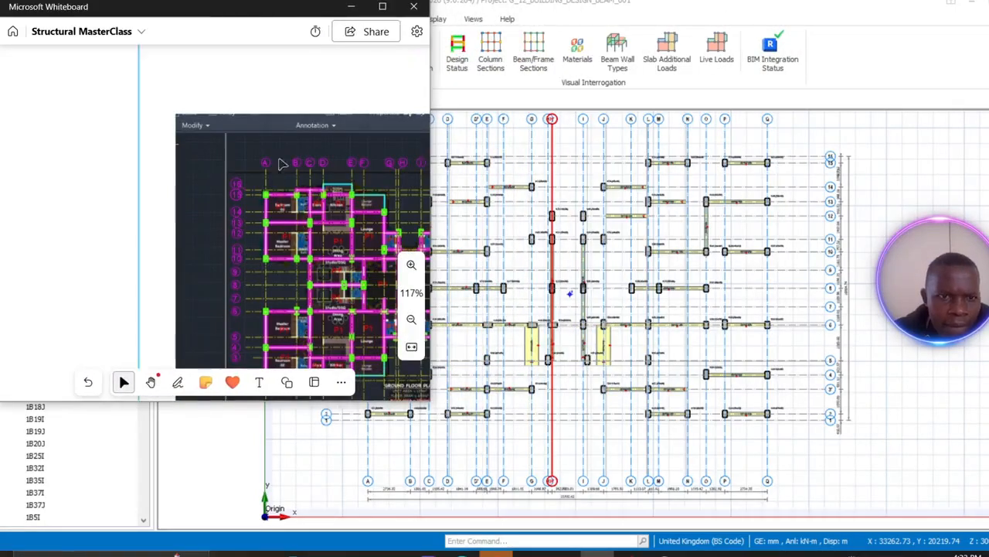
mouse_move(282, 164)
mouse_down()
mouse_move(175, 134)
mouse_move(121, 103)
mouse_up()
scroll(151, 126, down, 2)
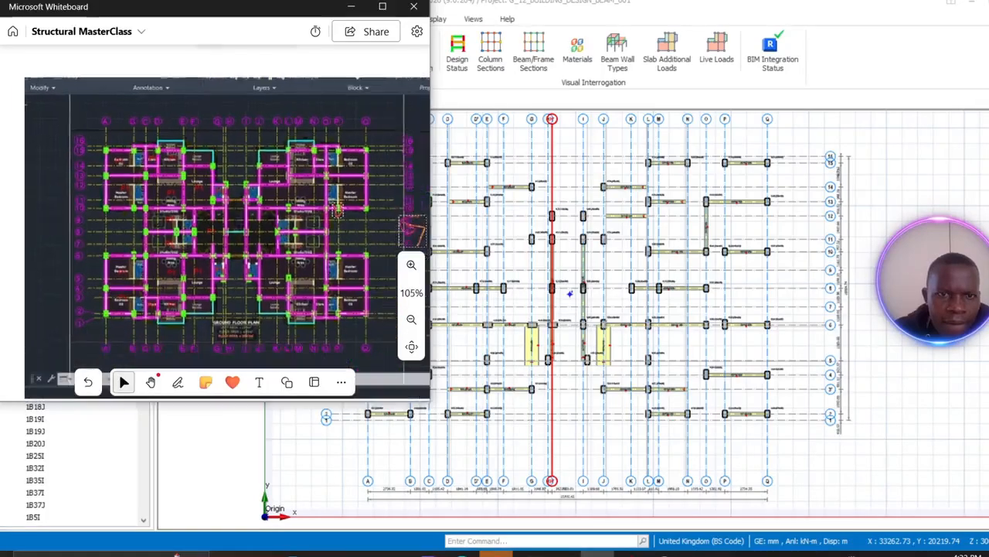
drag(184, 162, 169, 138)
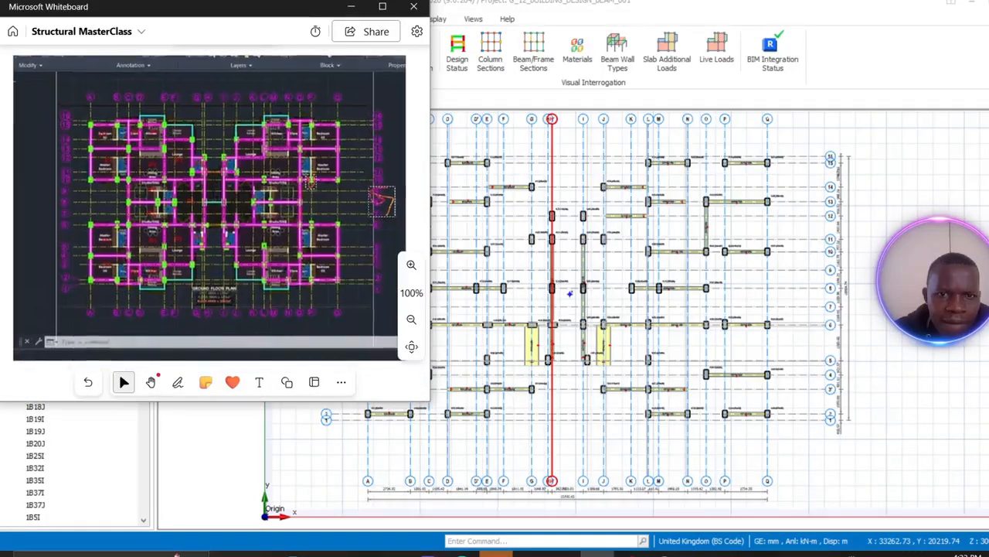
- Switch to ProtaStructure and resize its window so the model sits beside the Whiteboard reference plan
click(986, 4)
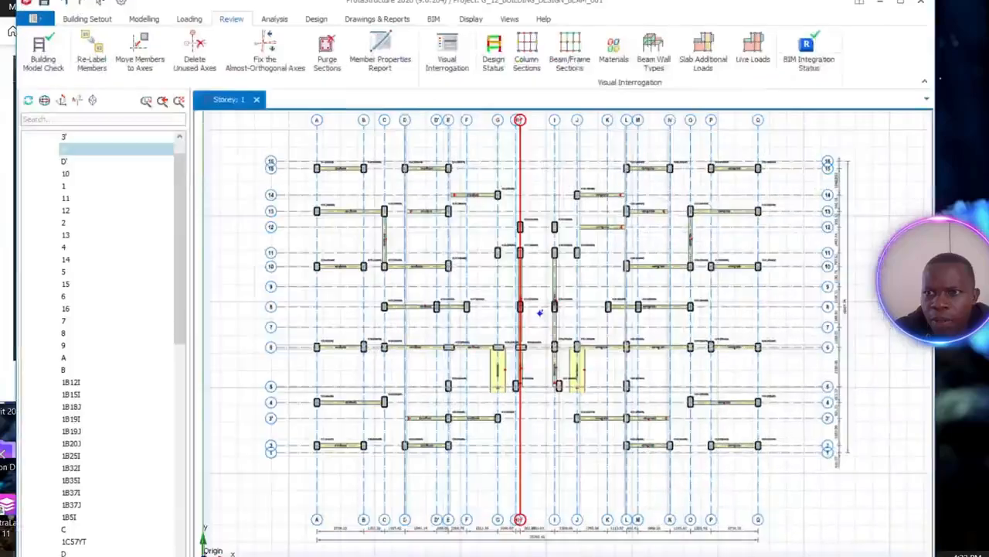
drag(585, 4, 701, 1)
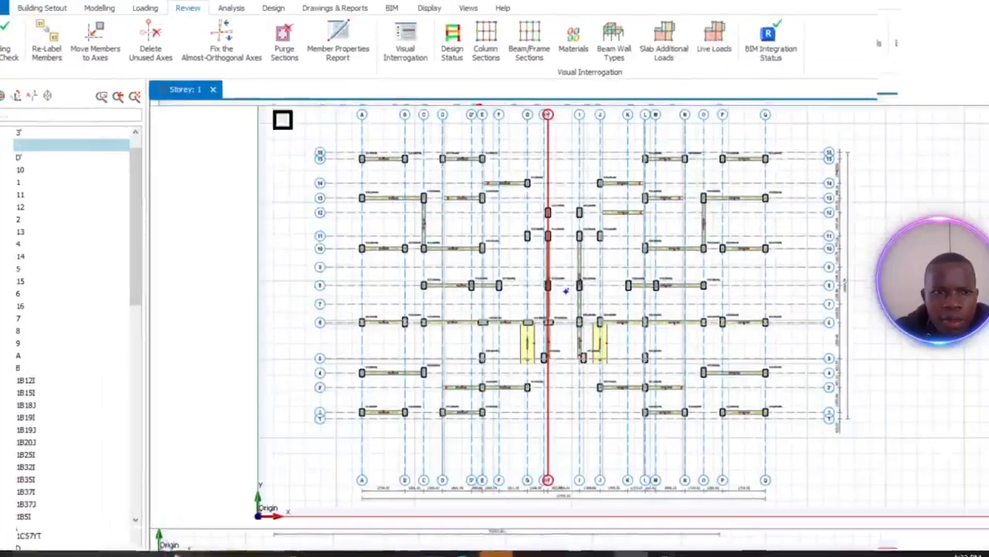
click(986, 6)
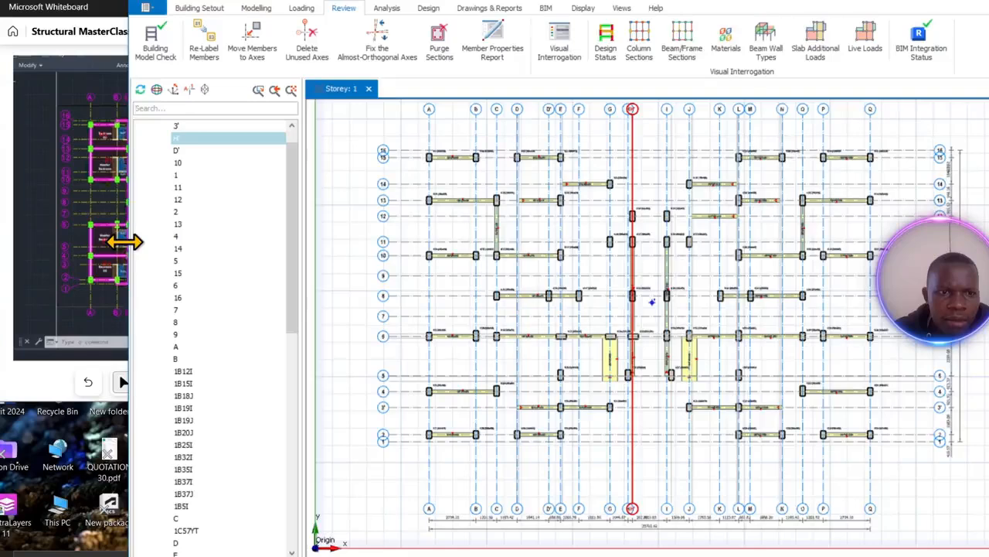
drag(125, 242, 439, 212)
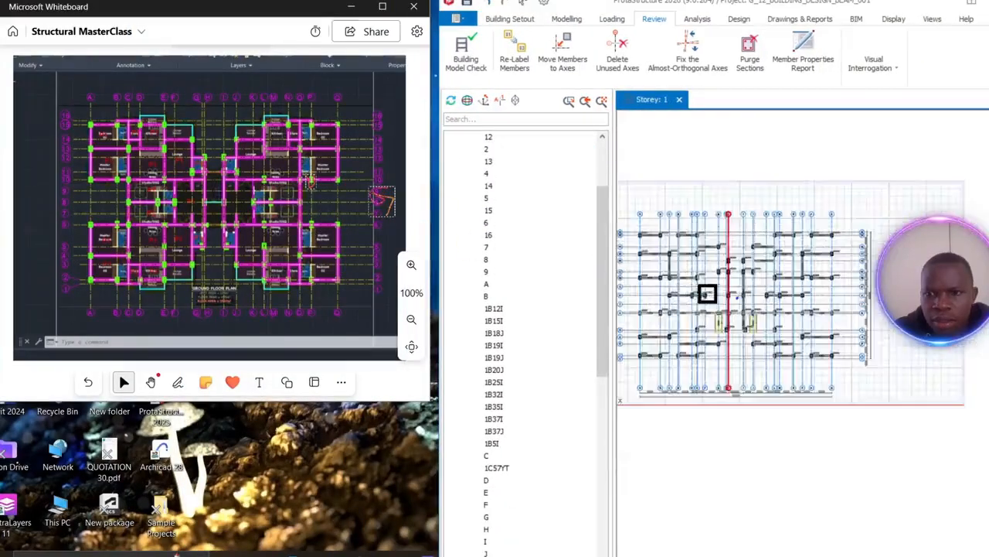
- Open the properties of beam 1B13 on axis 15 between axes D and E, keeping the dialog clear of the plan
middle_drag(716, 291, 752, 230)
scroll(751, 204, up, 3)
click(724, 249)
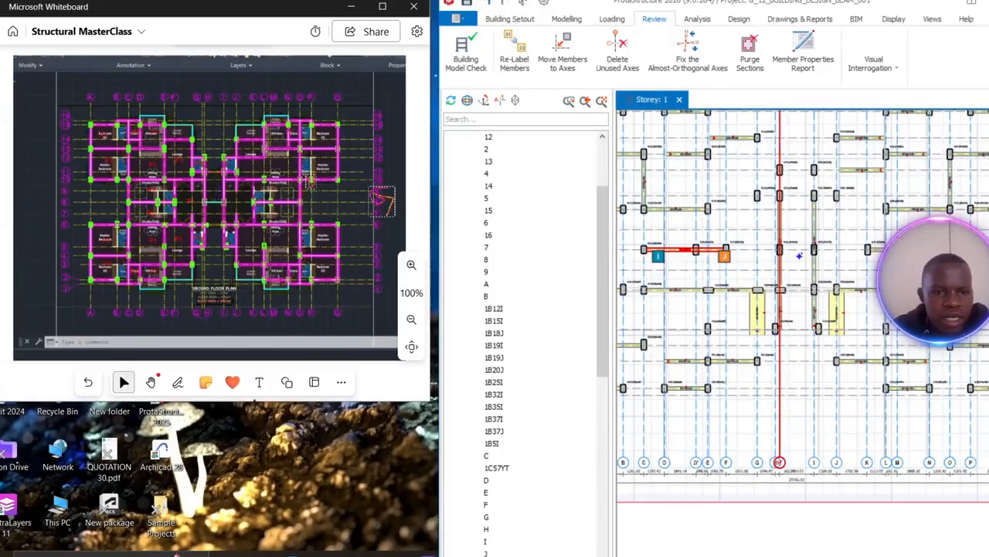
drag(255, 325, 250, 329)
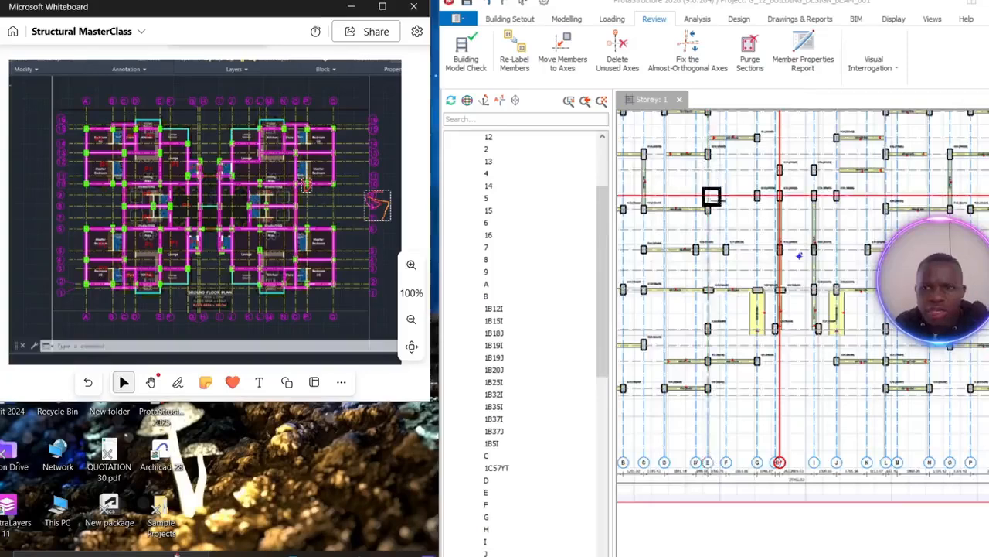
scroll(665, 263, down, 5)
scroll(729, 223, up, 8)
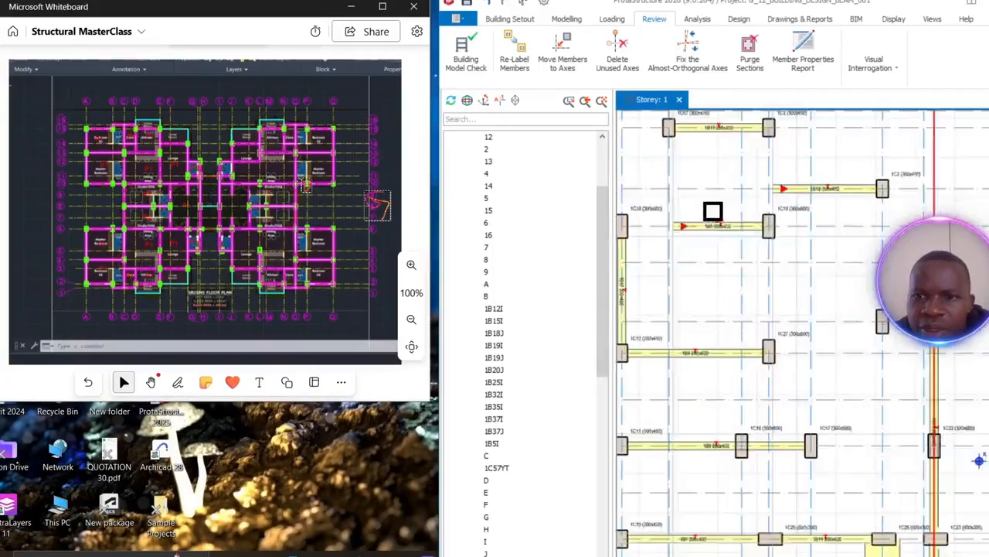
middle_drag(781, 223, 826, 242)
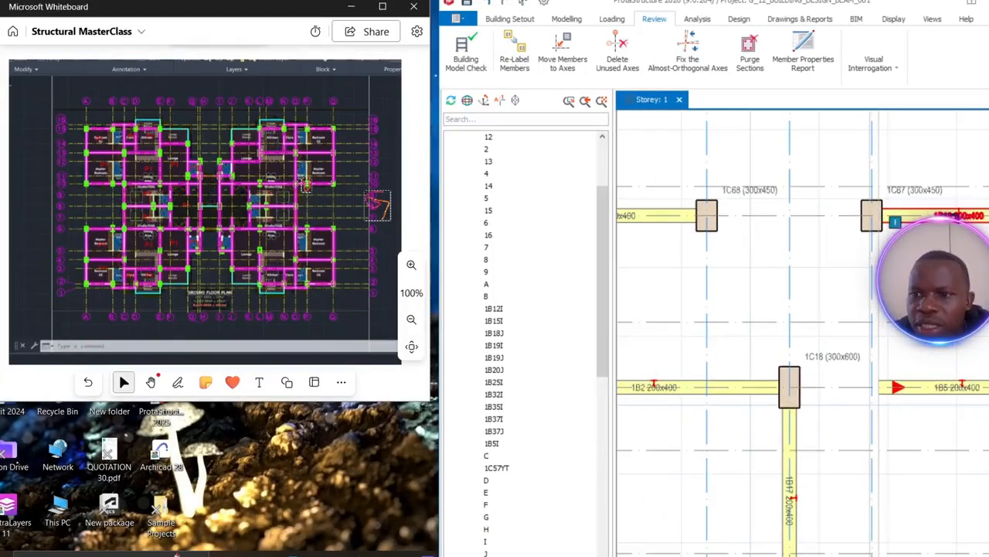
right_click(939, 217)
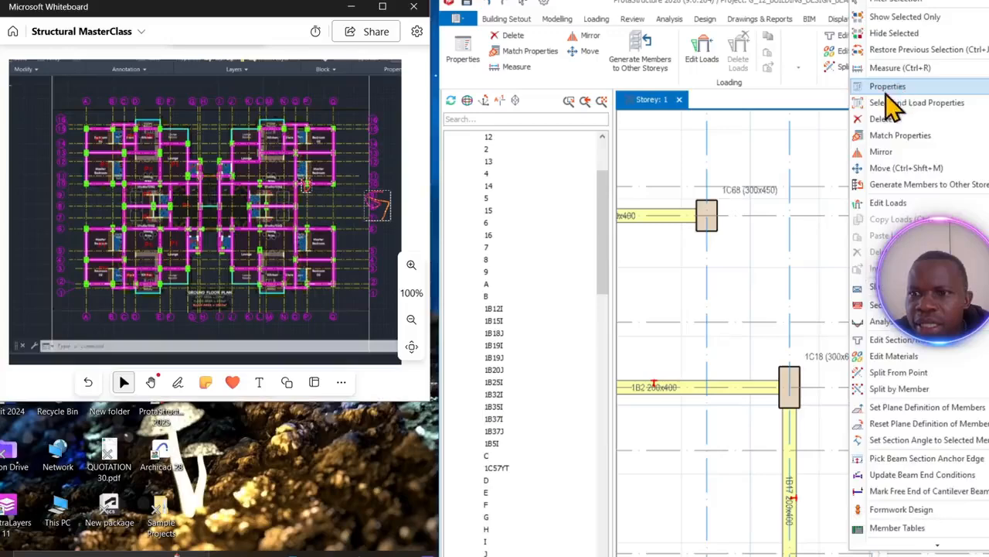
click(887, 87)
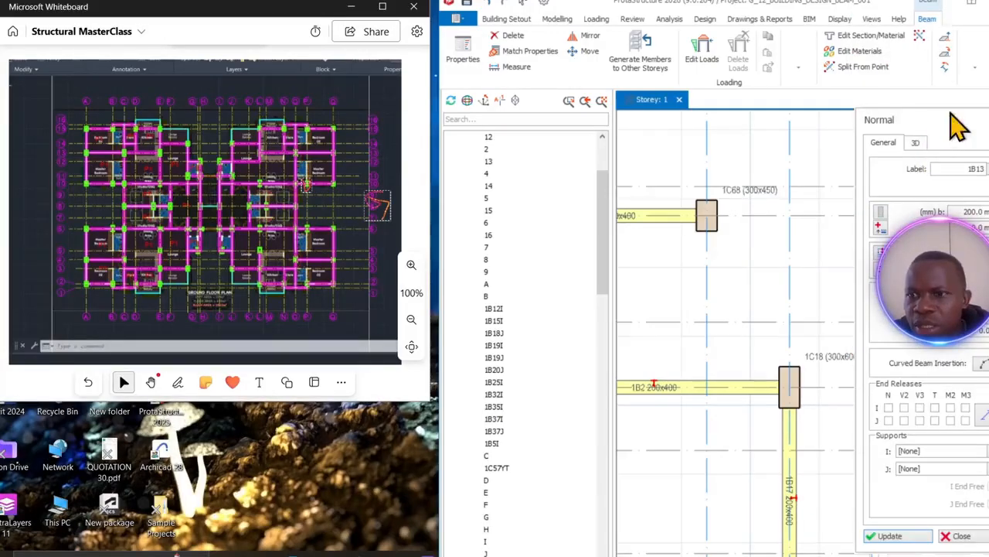
drag(959, 128, 547, 184)
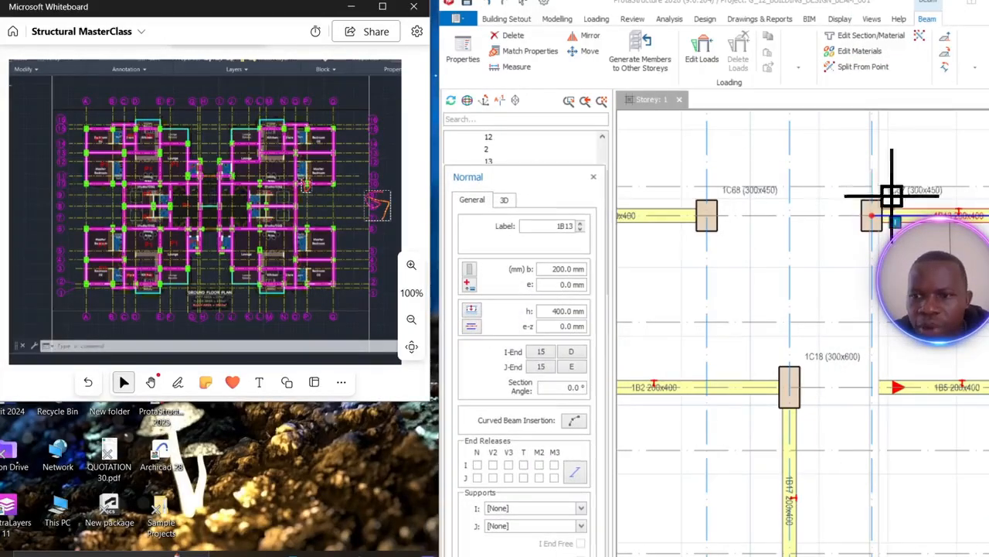
- Draw a 200x400 mm beam along axis 15 between columns 1C67 and 1C68, from axis D to axis B
click(872, 216)
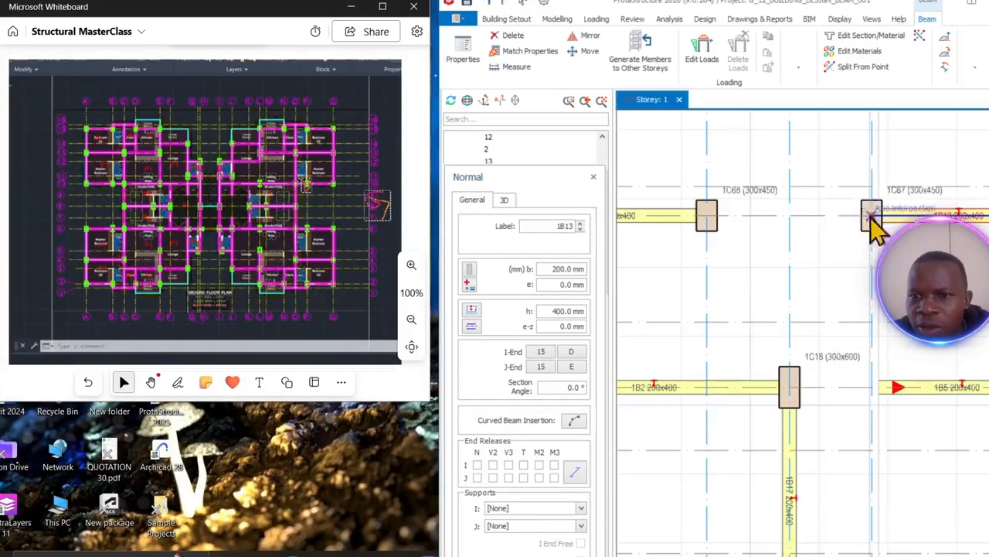
click(719, 221)
scroll(728, 263, down, 1)
scroll(731, 261, down, 3)
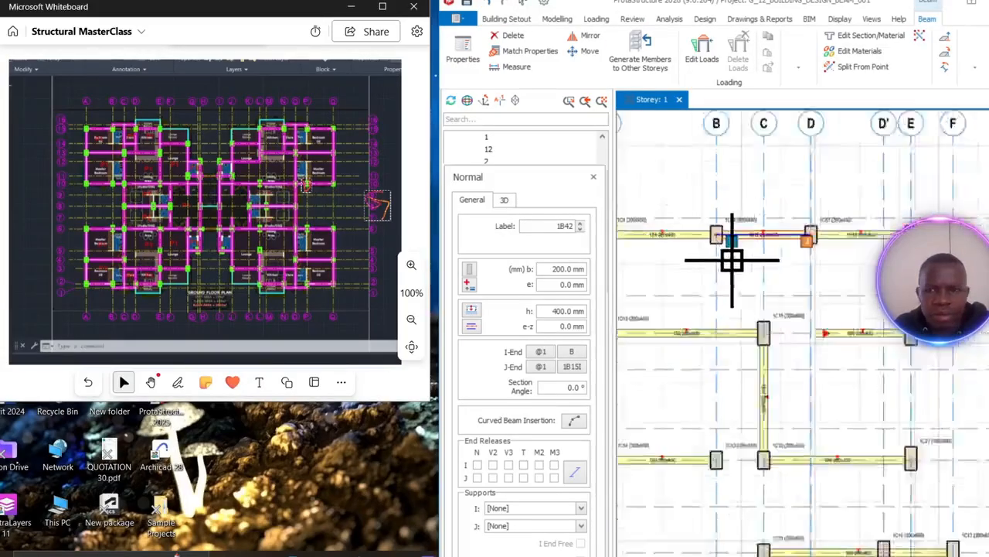
- Draw 200x400 mm beams along axis E from axis 15 to axis 13 and on to axis 10
middle_drag(758, 285, 763, 220)
scroll(809, 208, up, 2)
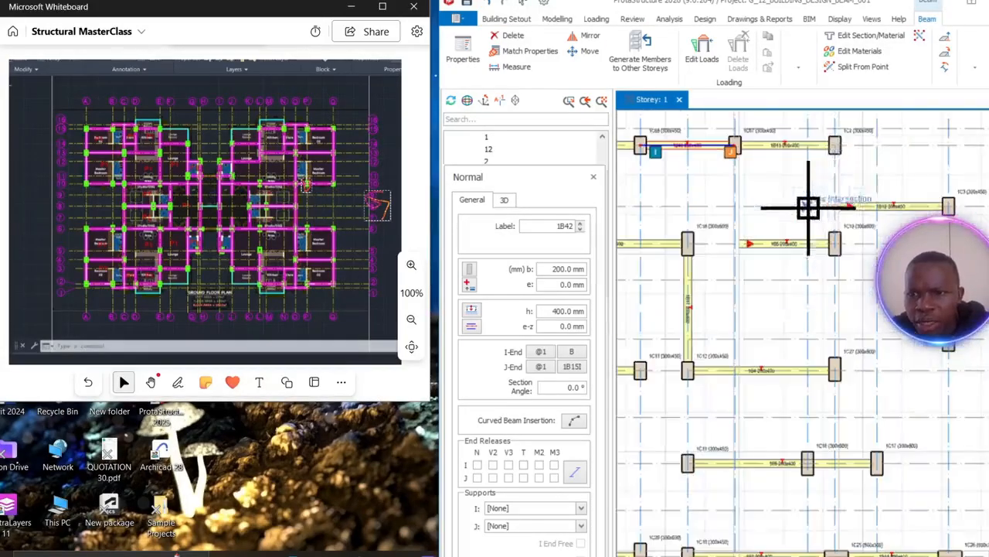
click(835, 145)
scroll(835, 371, up, 2)
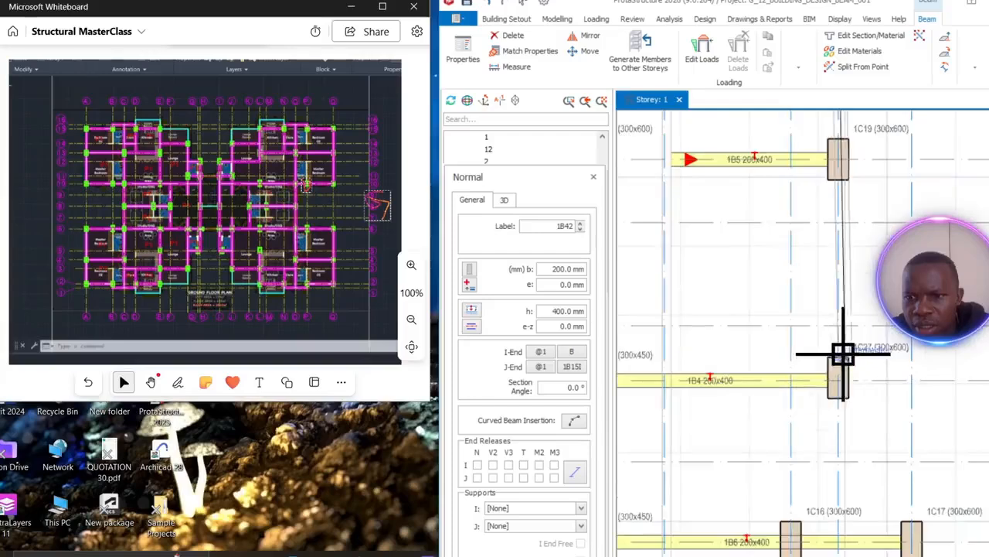
click(840, 364)
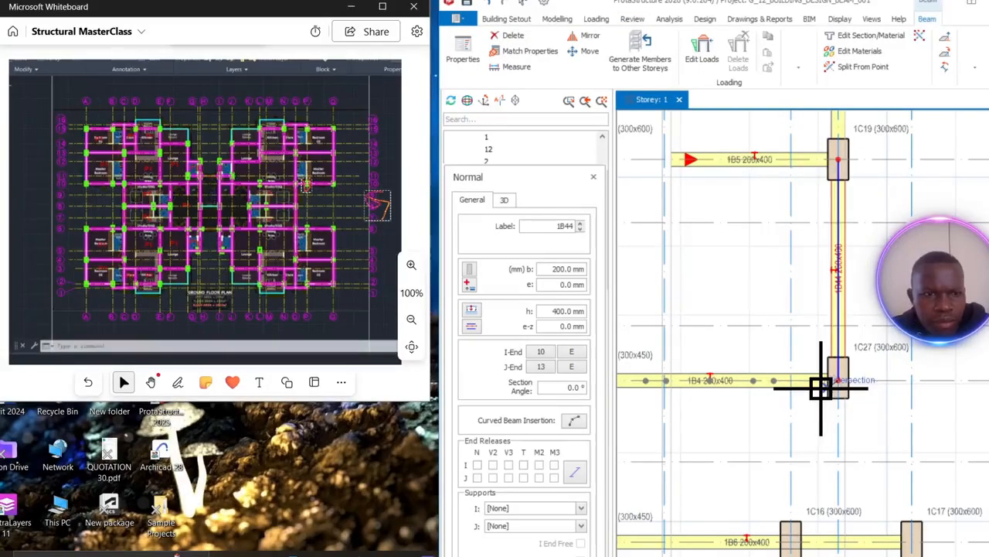
- Draw 200x400 mm beams along axis A from axis 15 through column 1C15 on axis 13 to axis 10
scroll(835, 396, down, 6)
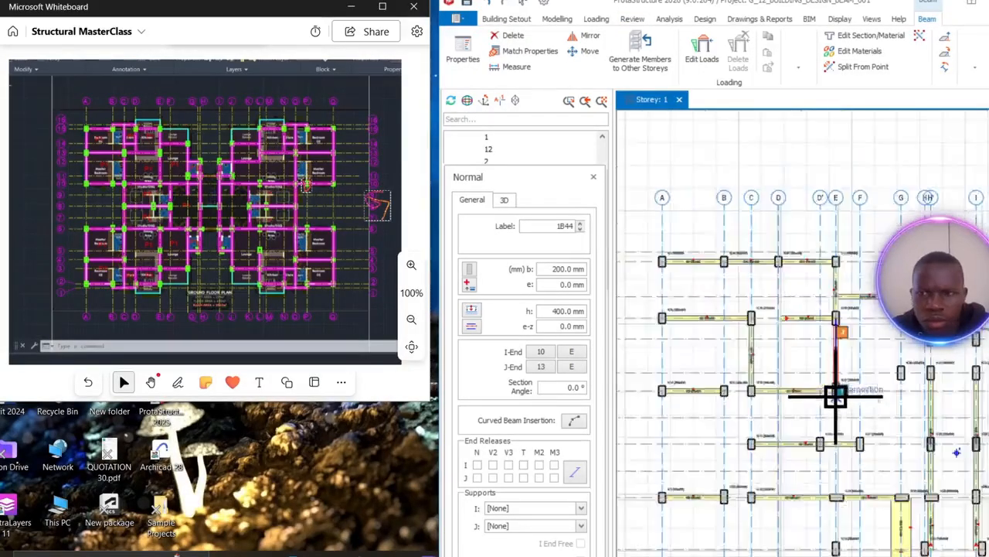
middle_drag(844, 390, 855, 271)
scroll(768, 232, up, 5)
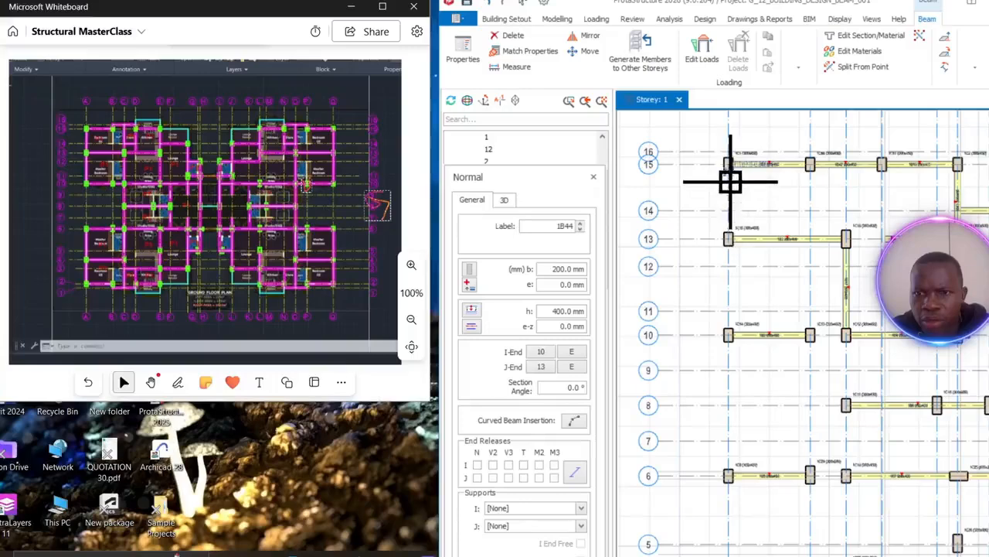
scroll(730, 162, up, 2)
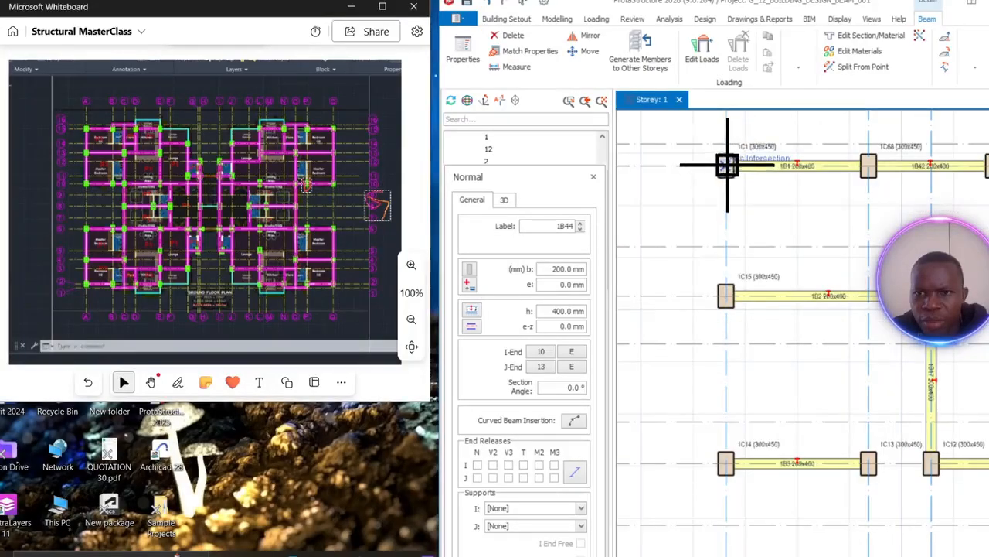
click(726, 165)
middle_drag(722, 341, 729, 238)
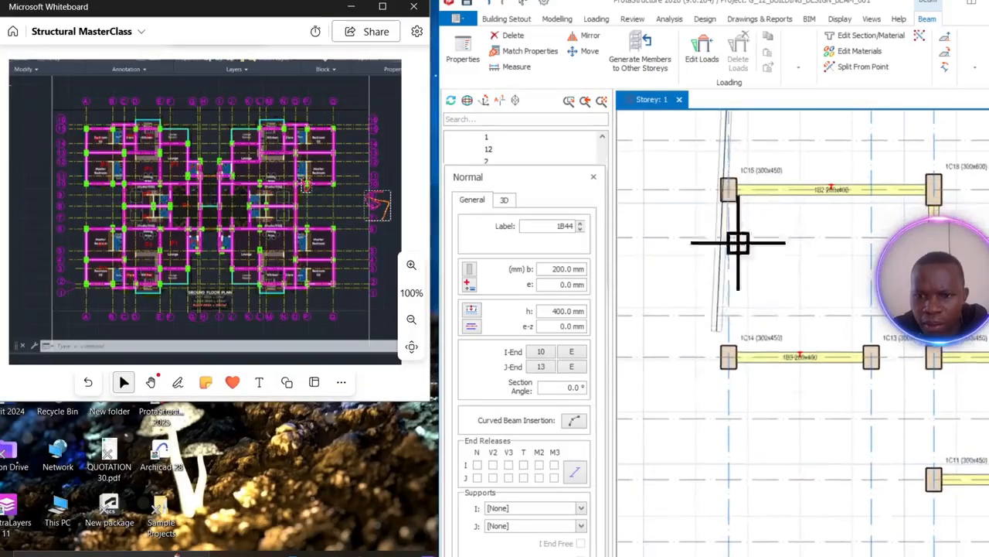
click(731, 359)
- Draw a 200x400 mm beam along axis 10 between columns 1C13 and 1C12, from axis B to axis C
scroll(846, 387, down, 2)
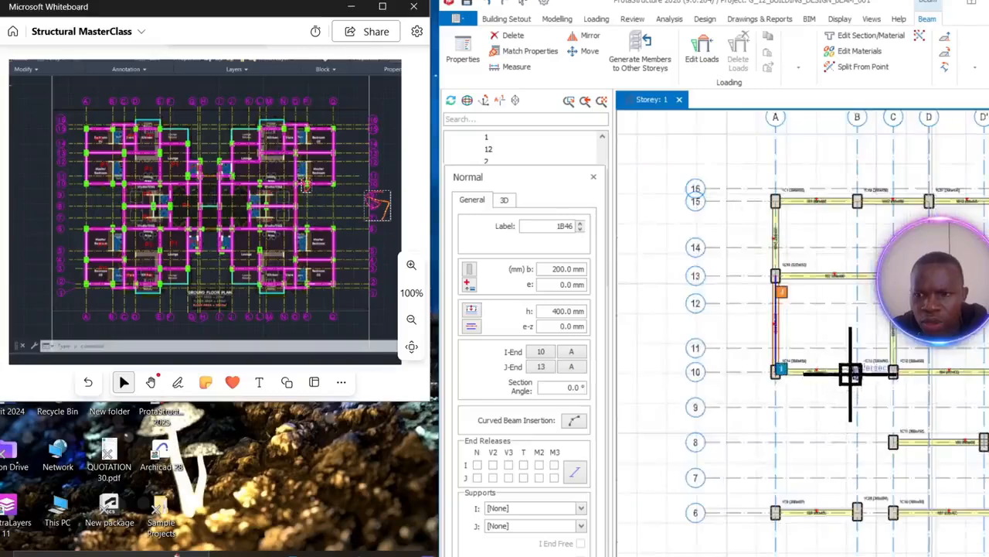
middle_drag(848, 375, 726, 337)
scroll(728, 332, up, 3)
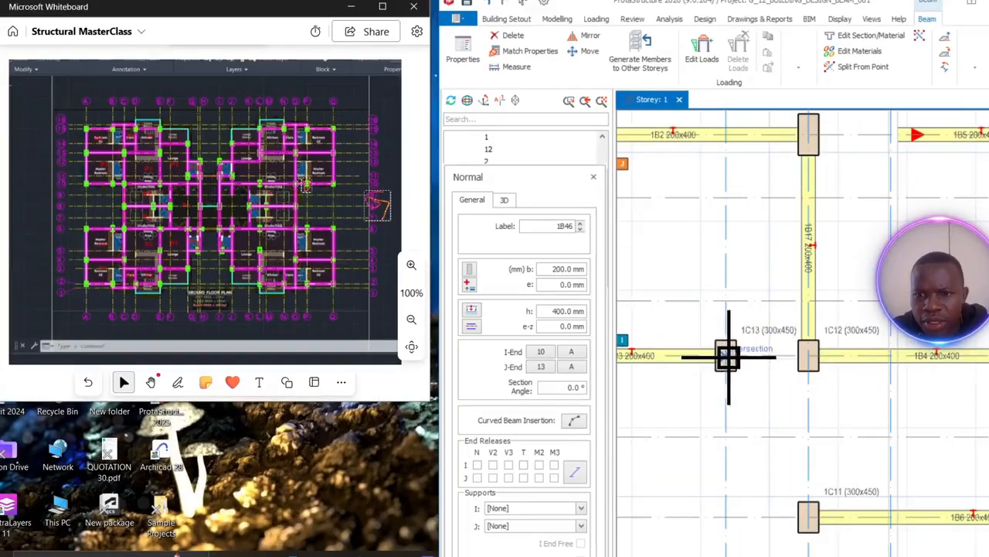
click(727, 356)
click(808, 357)
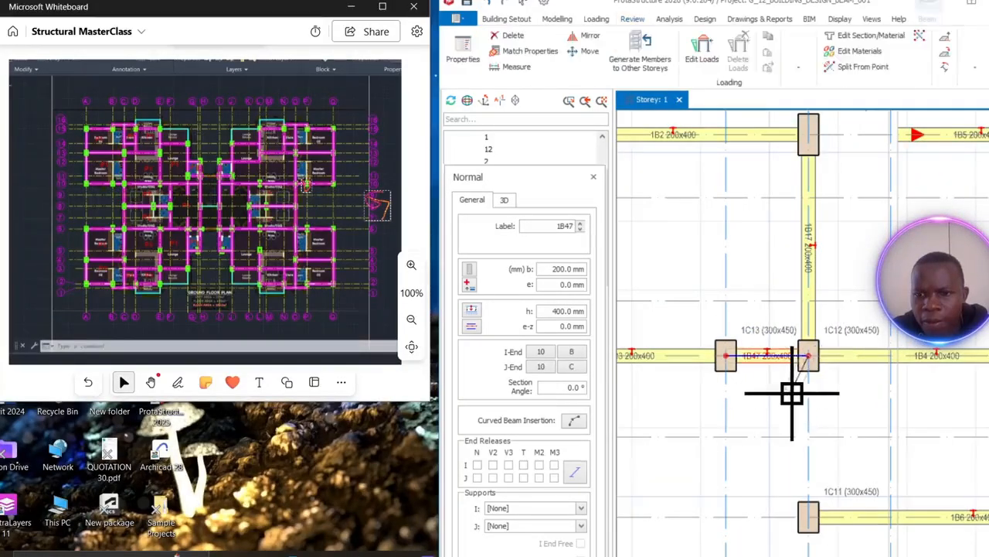
- Draw 200x400 mm beams along axis C from axis 10 through 1C11 to axis 6, and along axis 6 to column 1C29
scroll(819, 399, down, 2)
middle_drag(819, 410, 808, 229)
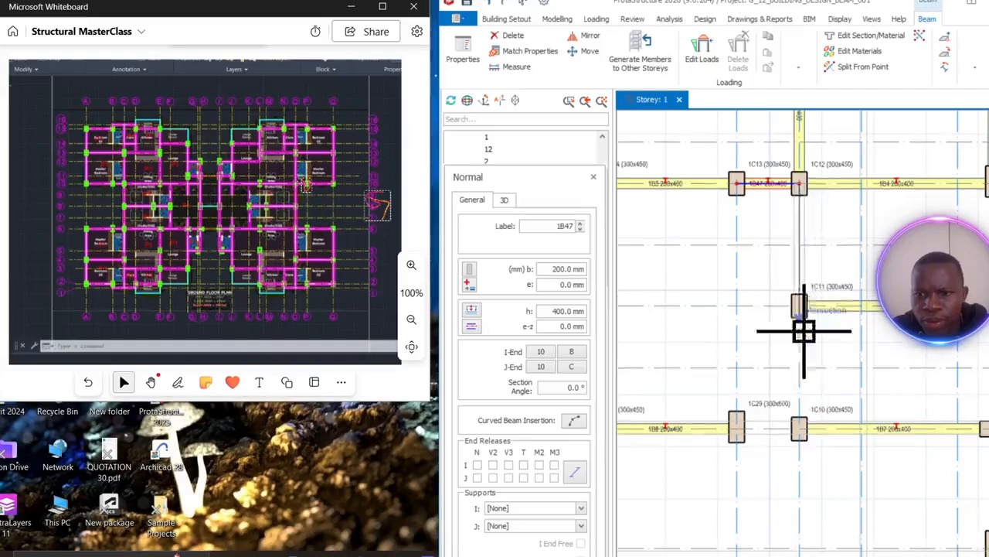
click(798, 430)
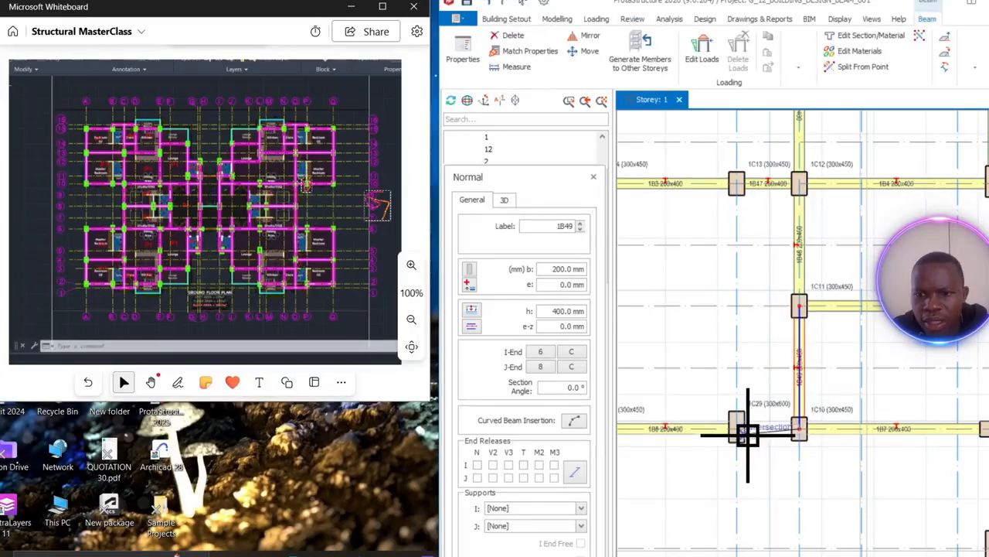
scroll(736, 433, up, 2)
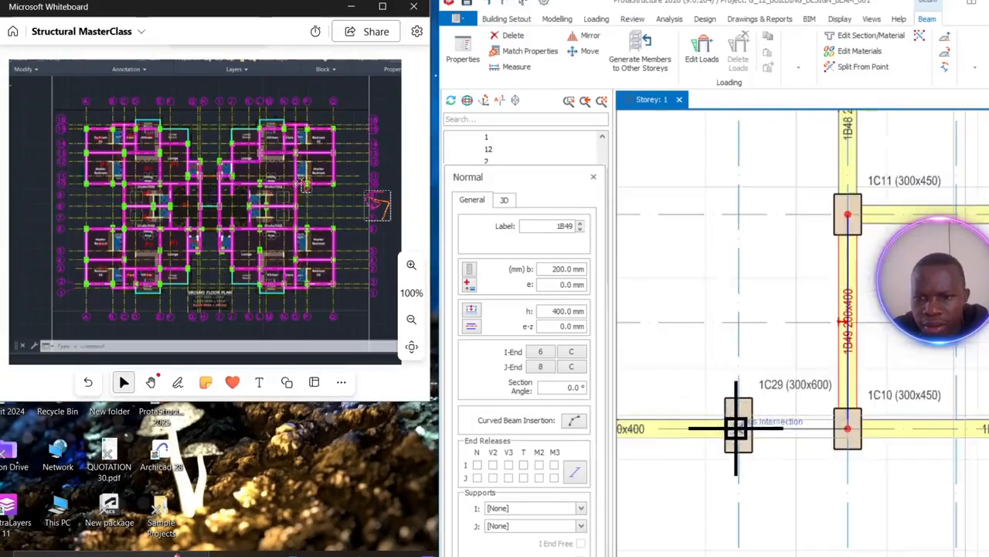
click(736, 426)
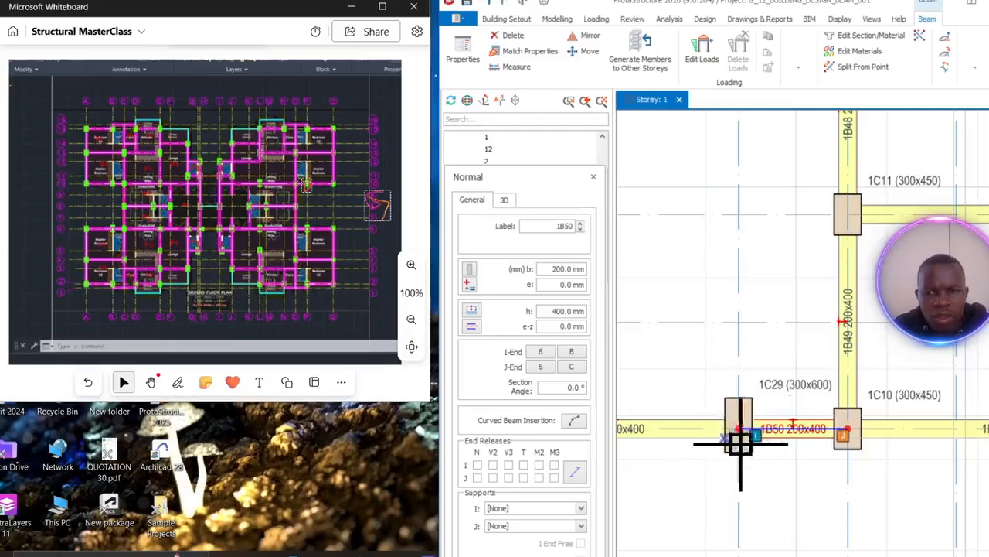
- Draw 200x400 mm beams along axis A from axis 6 through column 1C8 on axis 4 to column 1C7 on axis 2
scroll(780, 431, down, 6)
middle_drag(777, 453, 750, 267)
scroll(751, 266, up, 3)
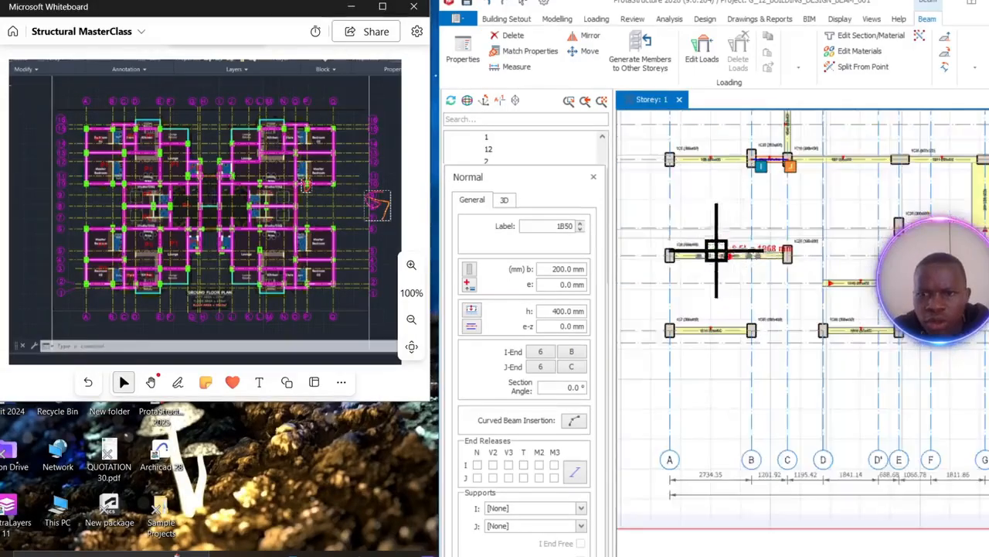
click(716, 252)
scroll(670, 160, up, 2)
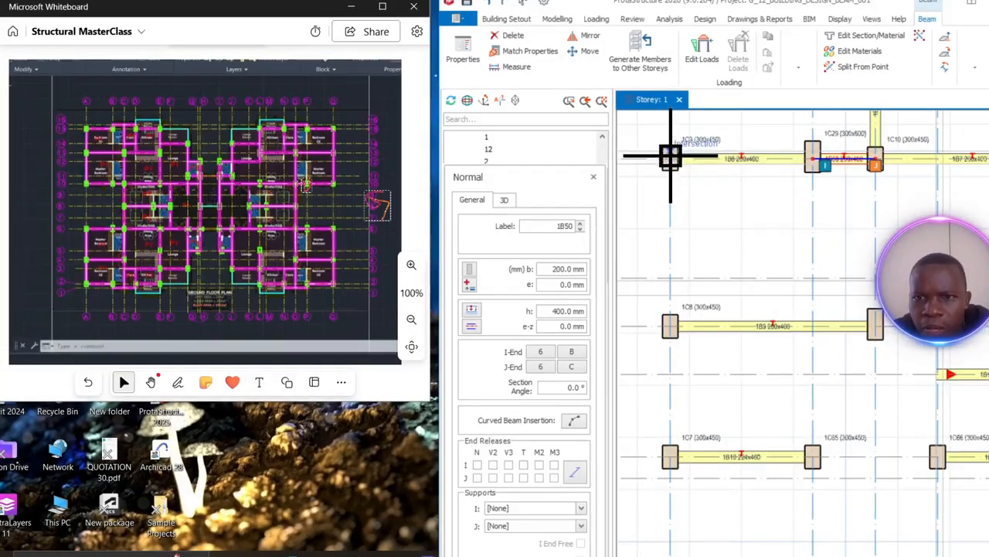
click(669, 159)
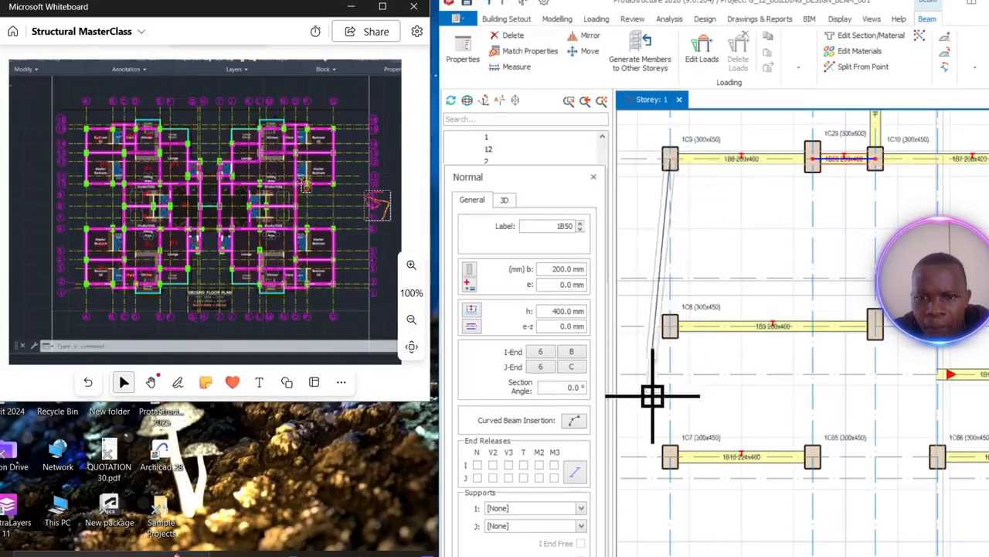
click(669, 458)
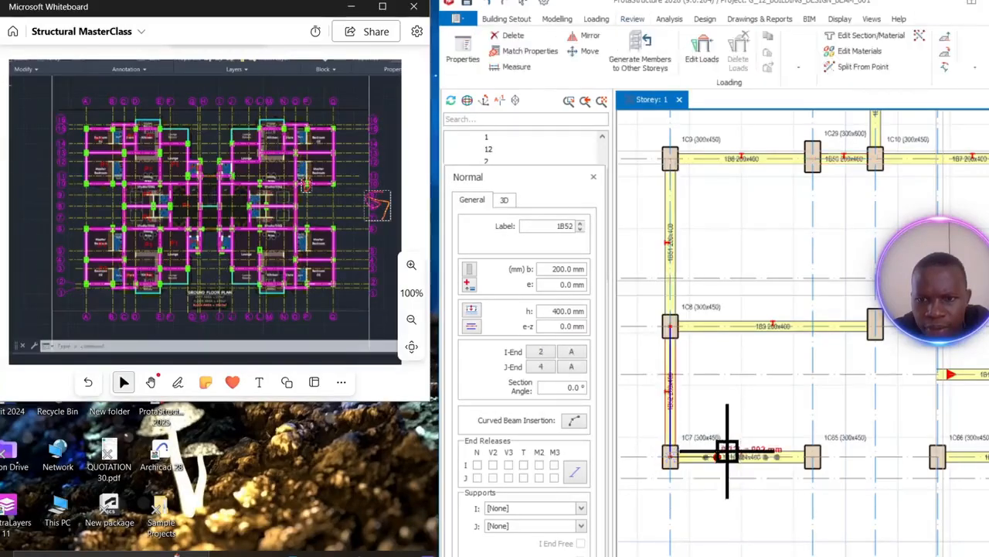
- Draw a 200x400 mm beam along axis C between columns 1C10 and 1C28, from axis 6 to axis 4
scroll(727, 450, down, 3)
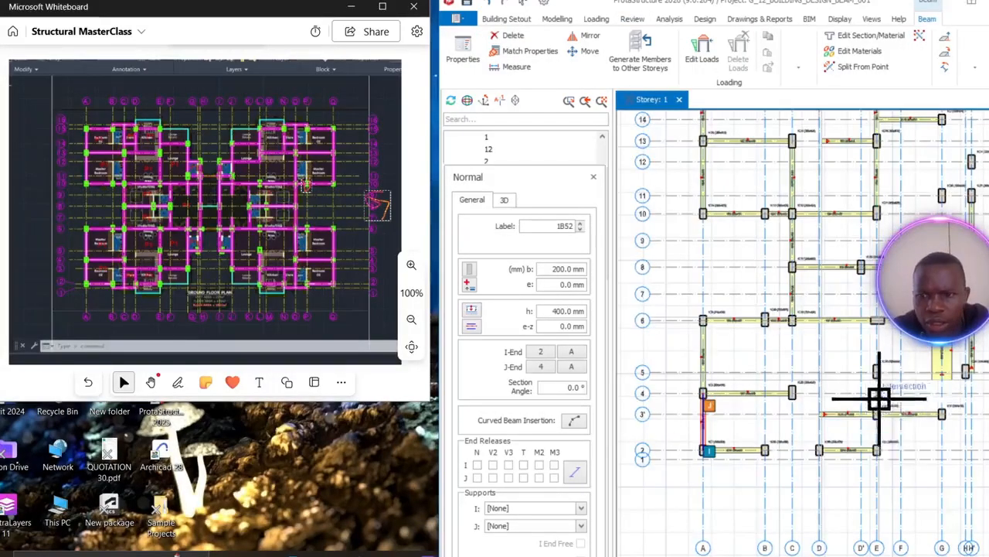
scroll(810, 347, up, 5)
mouse_move(742, 394)
middle_down()
mouse_move(740, 456)
mouse_move(729, 459)
mouse_move(756, 411)
mouse_move(749, 402)
middle_up()
scroll(742, 400, down, 3)
scroll(749, 366, down, 2)
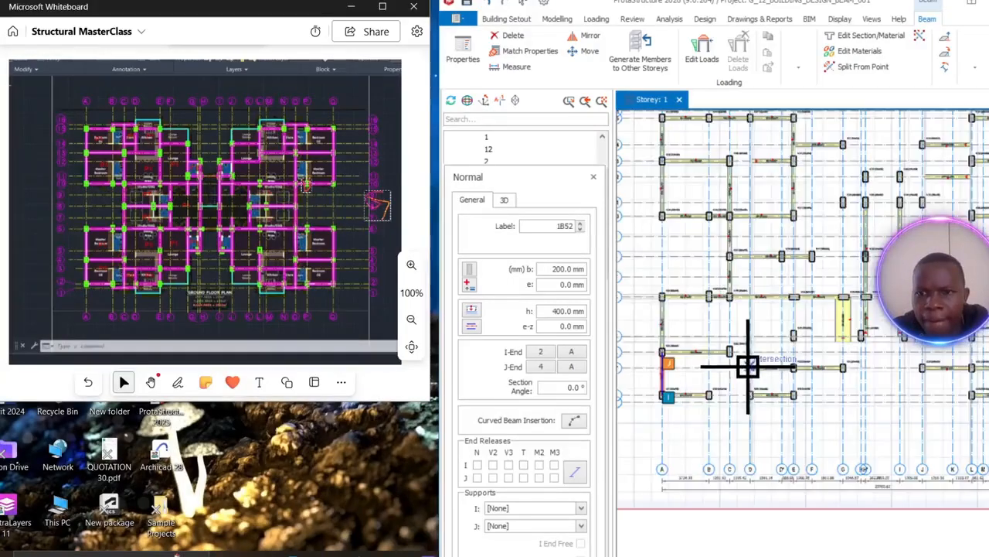
scroll(736, 316, up, 2)
scroll(729, 283, up, 2)
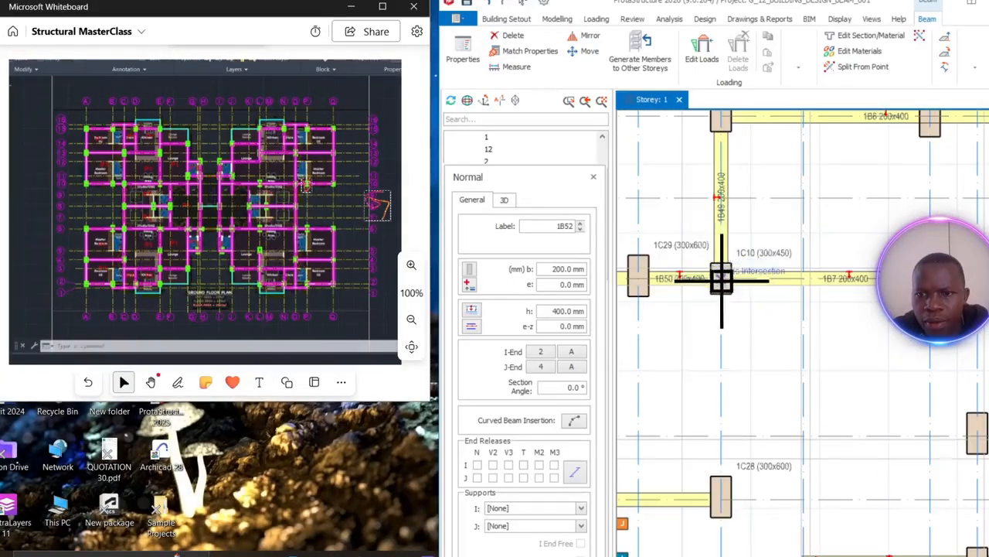
middle_drag(720, 497, 724, 363)
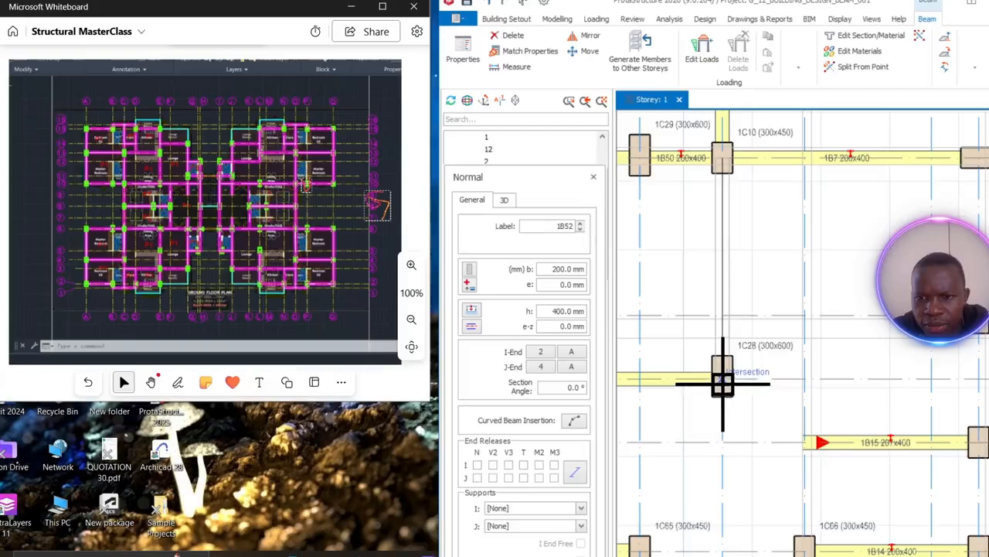
click(723, 382)
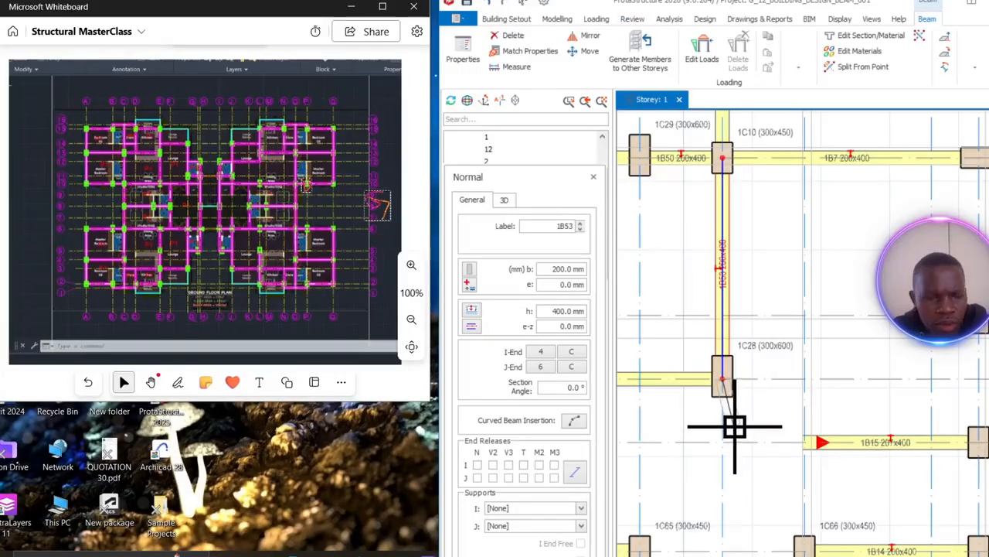
- Draw a 200x400 mm beam along axis 2 between columns 1C65 and 1C66, from axis B to axis D
scroll(734, 425, down, 5)
scroll(745, 368, up, 3)
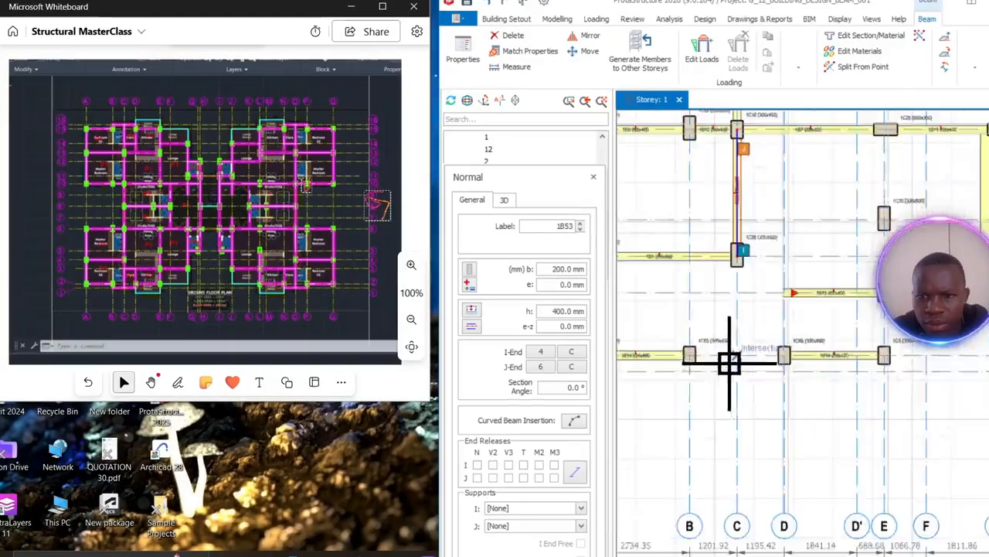
scroll(729, 363, up, 3)
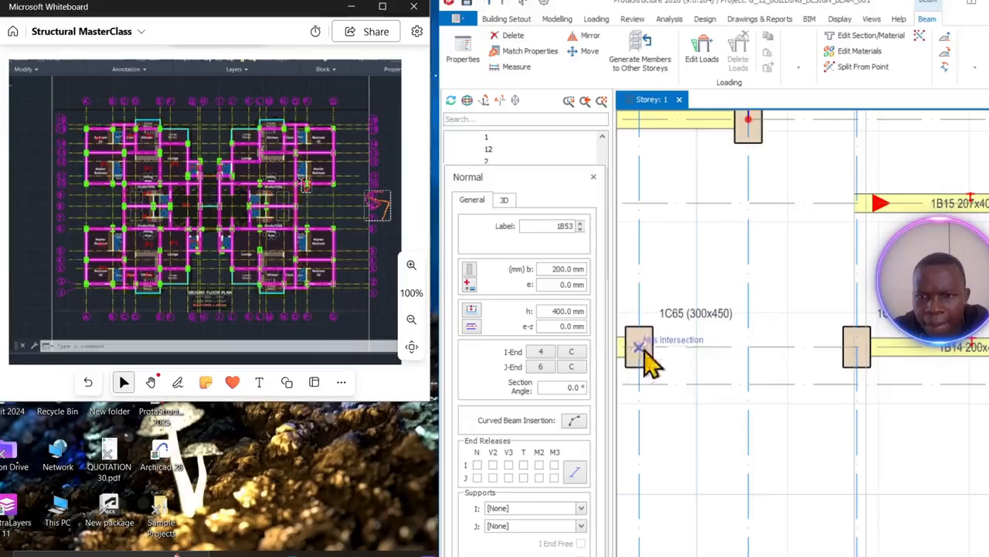
click(858, 350)
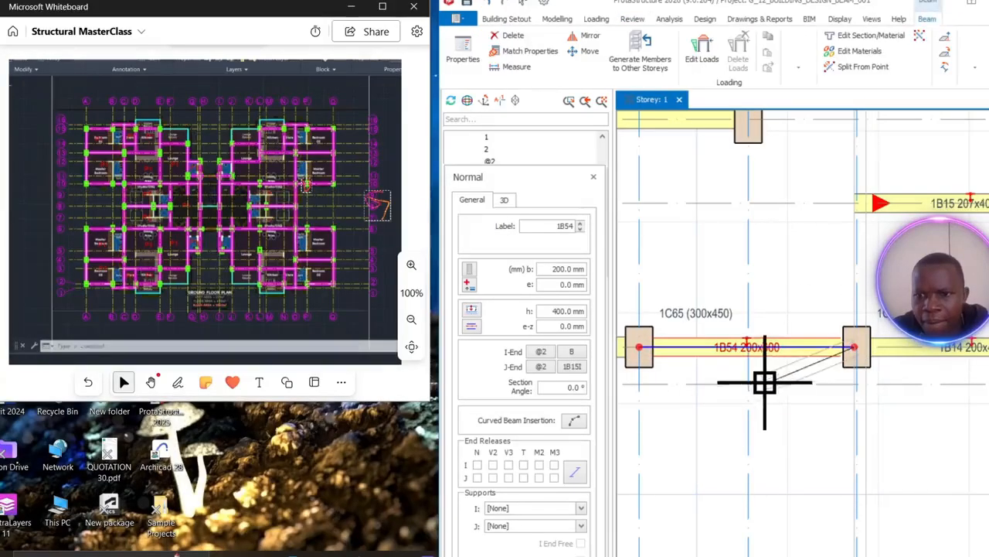
scroll(813, 348, down, 7)
scroll(853, 346, up, 2)
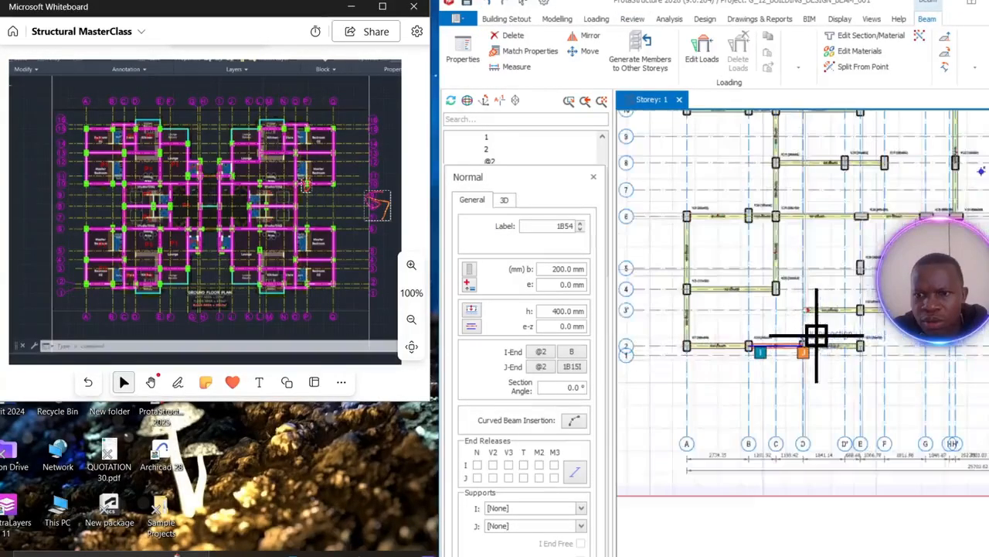
middle_drag(814, 340, 789, 376)
scroll(774, 389, up, 3)
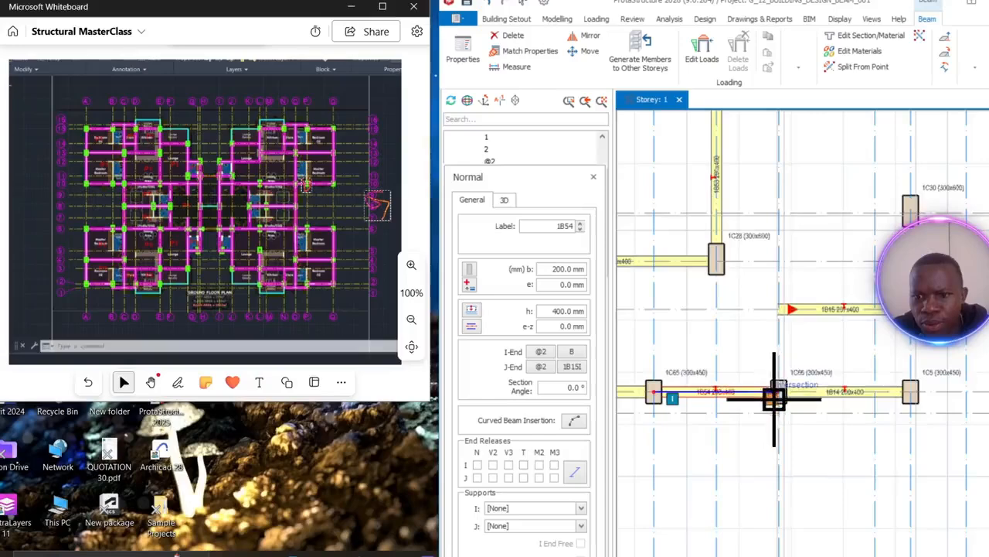
scroll(774, 396, up, 2)
click(783, 384)
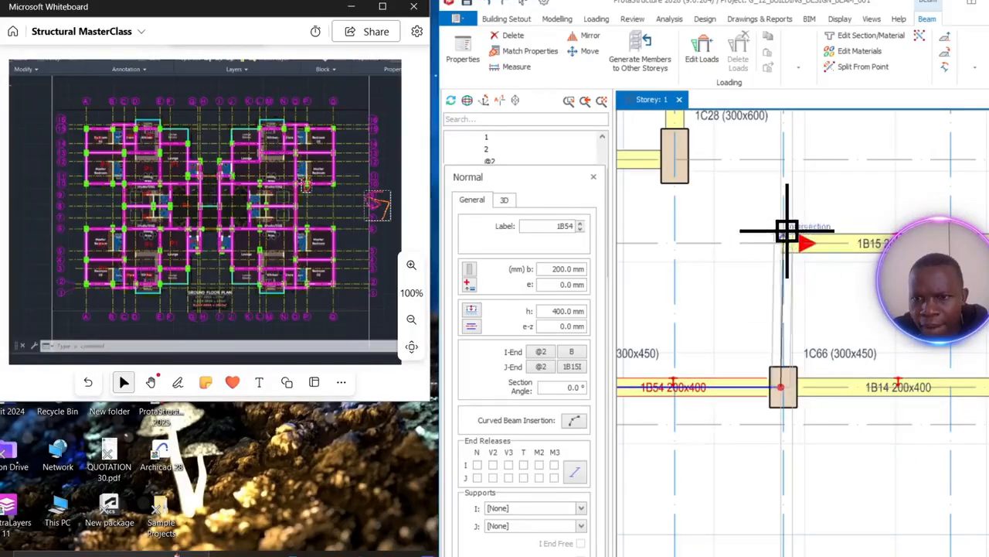
key(Escape)
- Draw a 200x400 mm beam along axis C from column 1C28 on axis 4 to beam 1B54 on axis 2, ending the beam insertion
scroll(726, 313, down, 2)
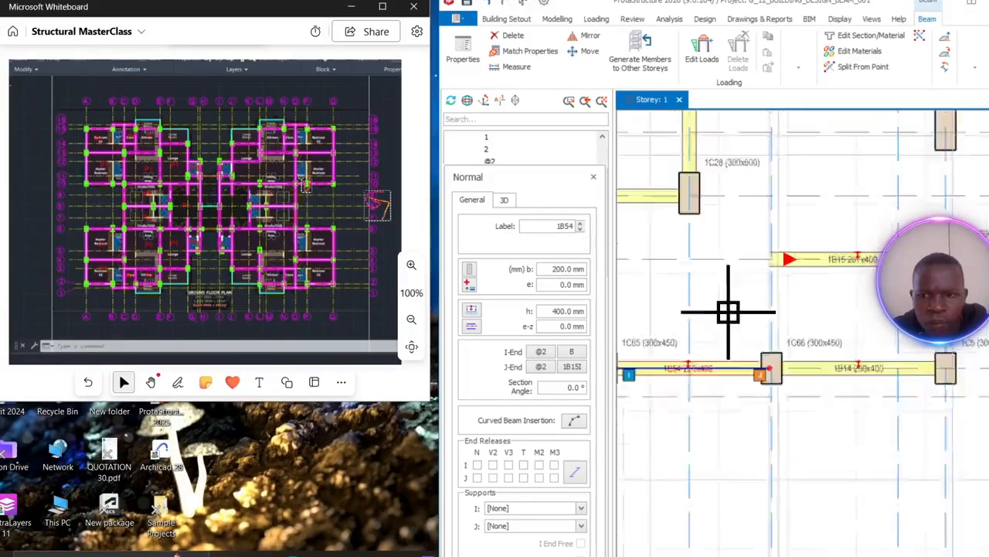
scroll(690, 346, up, 2)
click(701, 359)
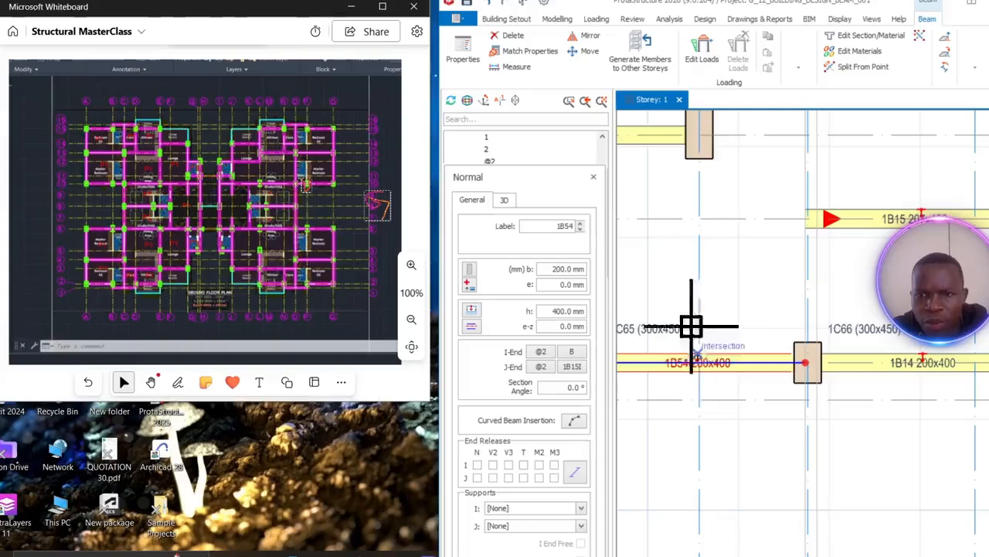
click(700, 137)
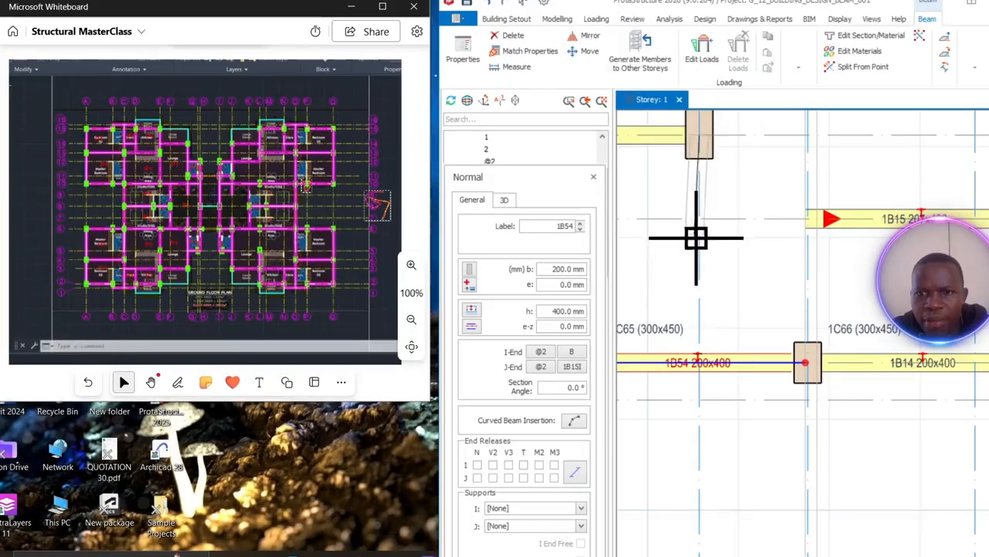
click(697, 363)
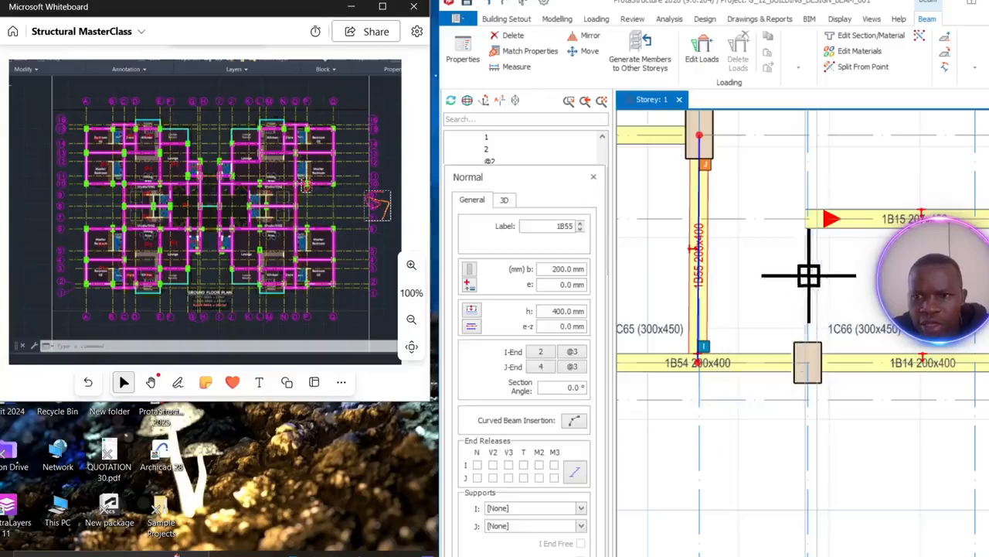
key(Escape)
- Delete beam 1B15 on axis 3' between axes D and E
scroll(869, 265, down, 4)
middle_drag(879, 255, 801, 264)
scroll(768, 270, up, 1)
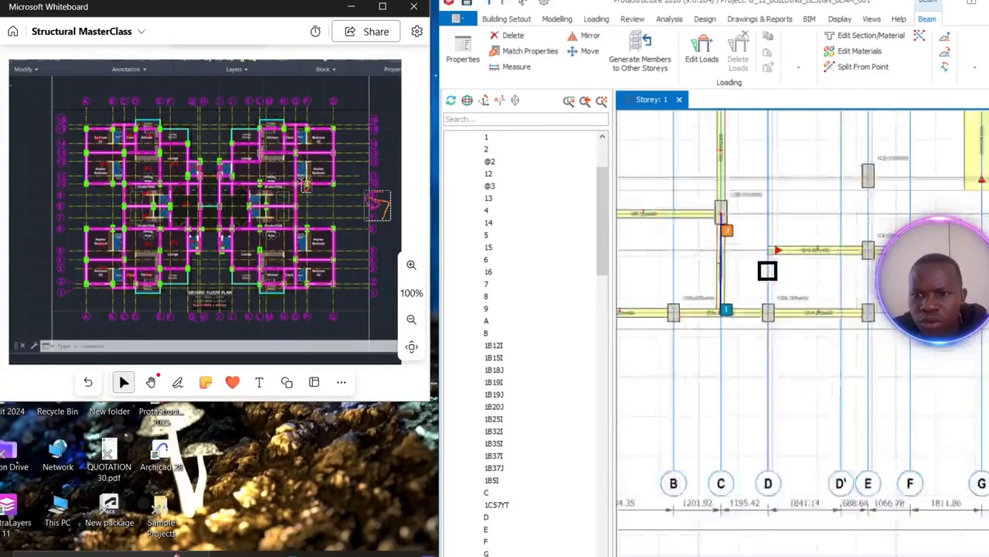
scroll(768, 270, up, 1)
right_click(825, 244)
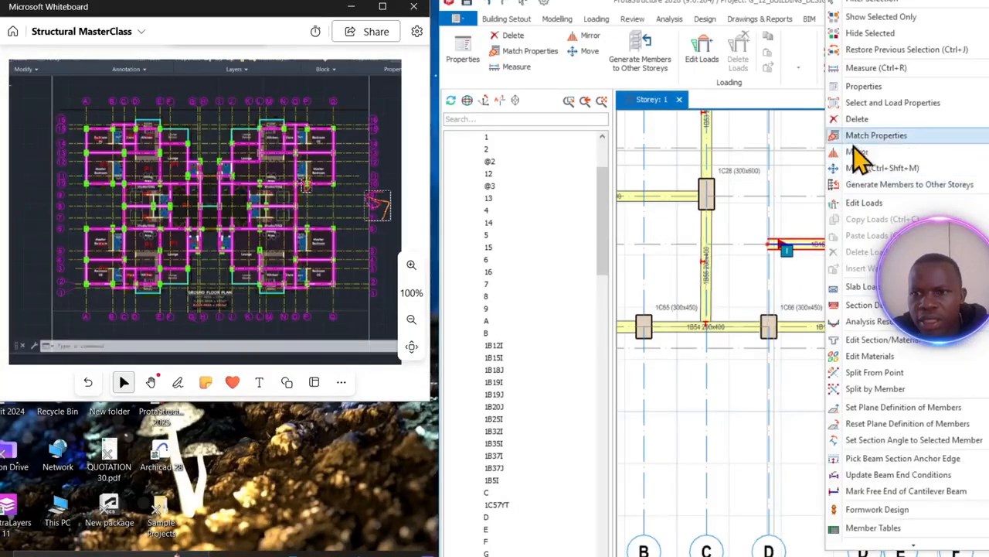
click(848, 120)
click(826, 245)
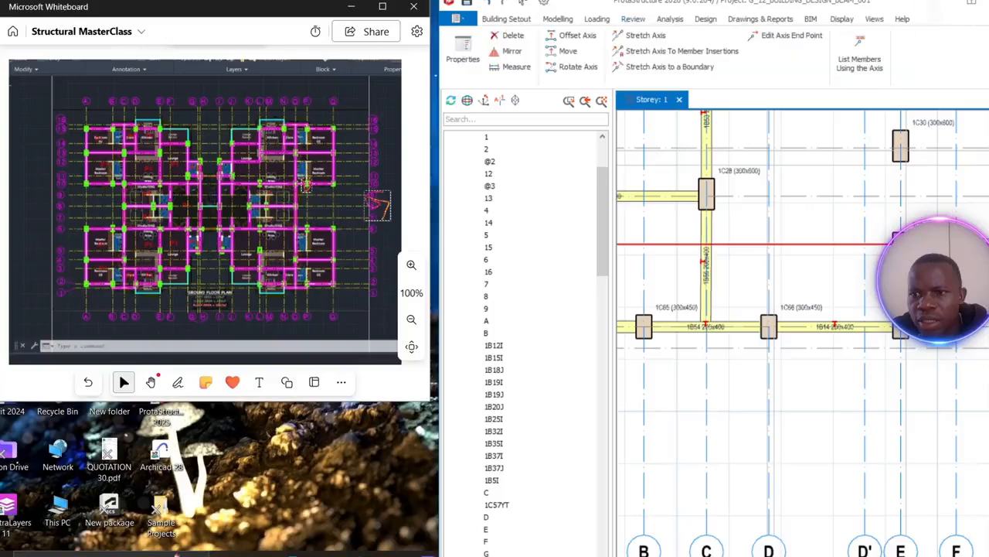
- Draw a 200x400 mm beam along axis 3' from column 1C6 on axis E to beam 1B55 on axis C
click(927, 245)
right_click(927, 246)
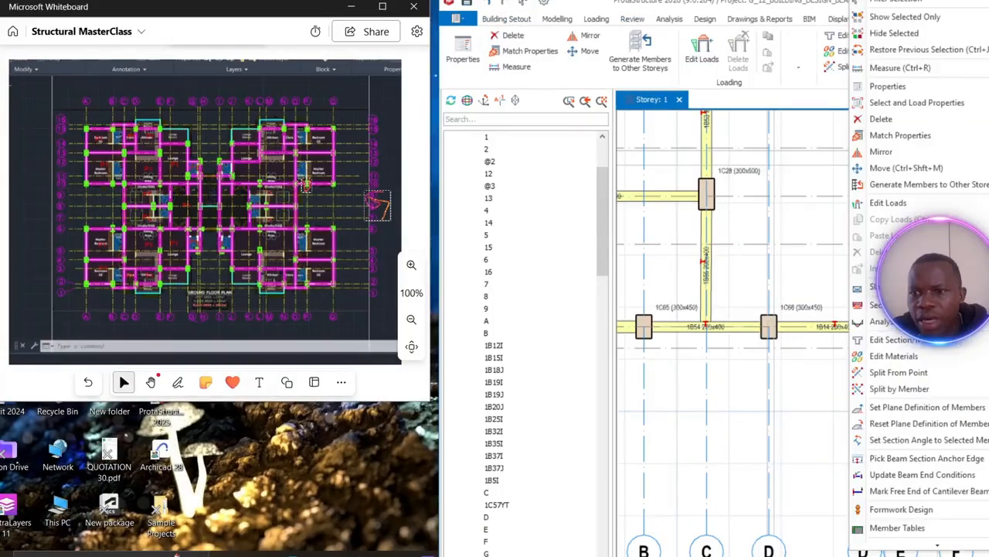
click(888, 86)
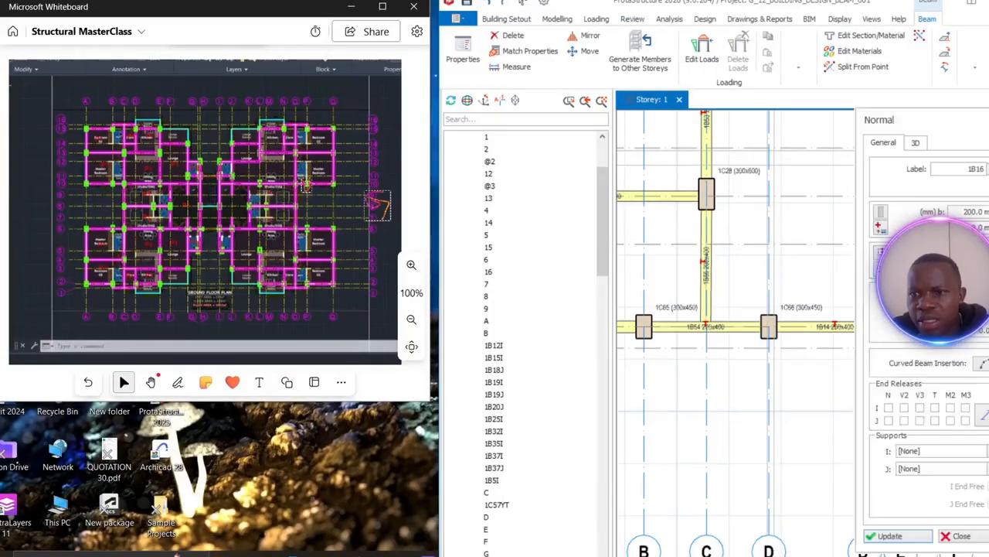
drag(952, 143, 528, 198)
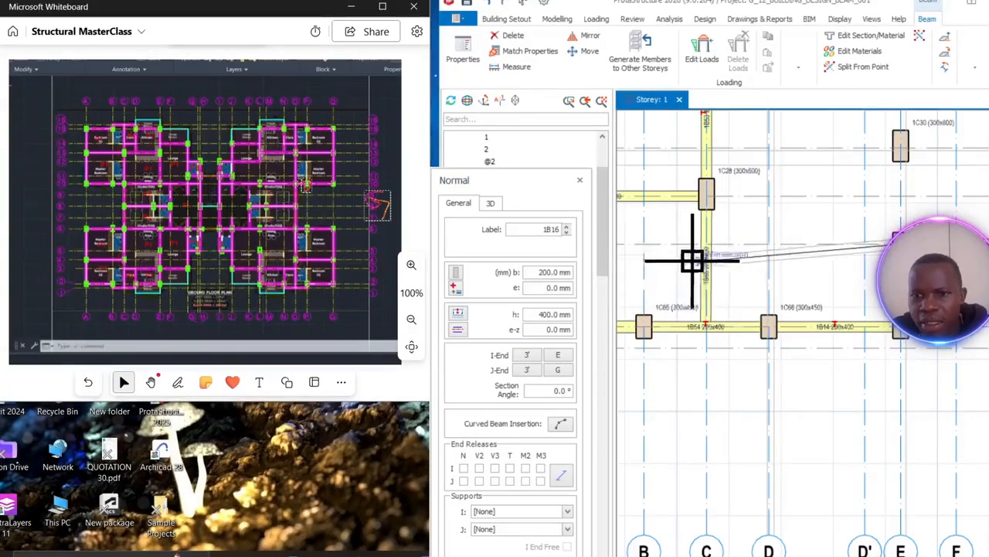
scroll(698, 245, up, 2)
click(711, 243)
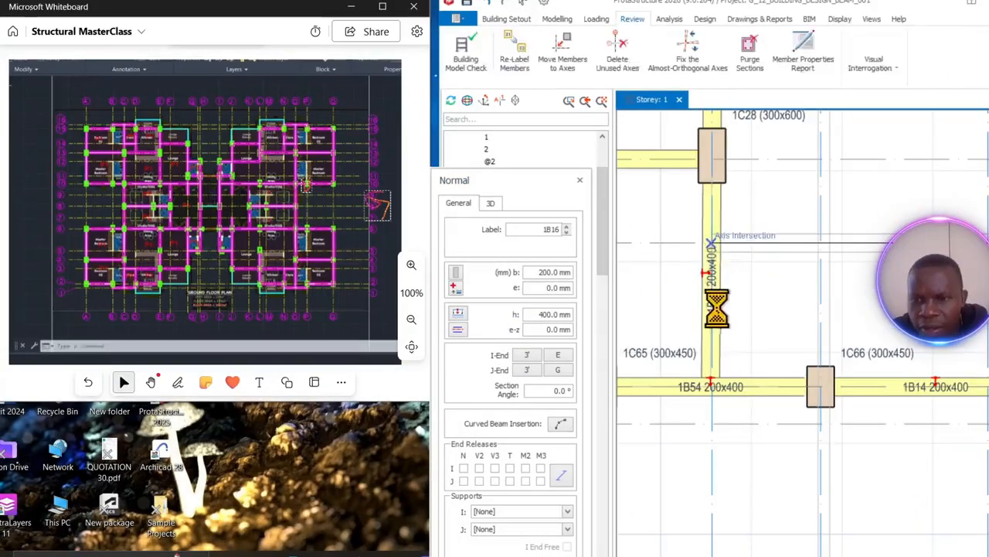
click(712, 385)
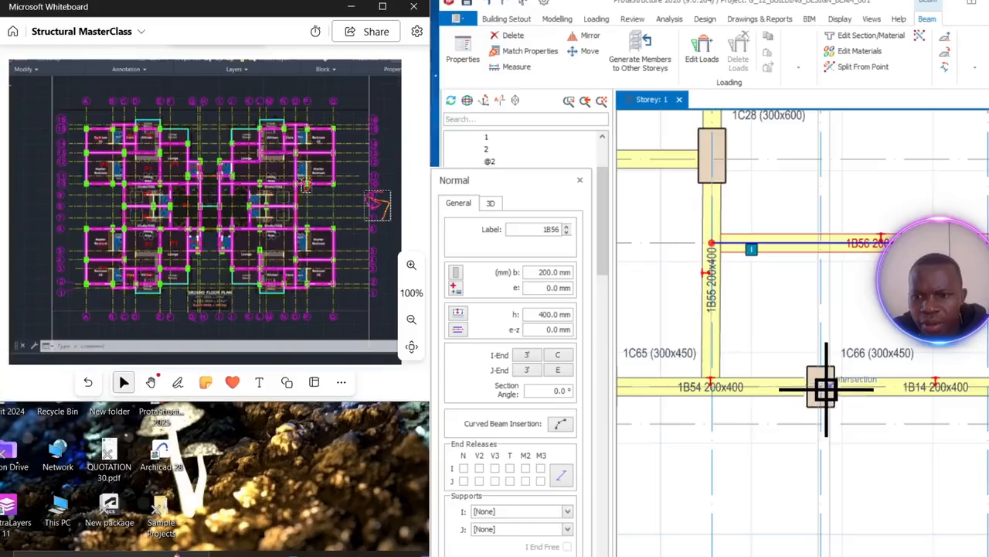
- Try to draw a 200x400 mm beam from column 1C66 to beam 1B56 on axis 3', and delete it
click(825, 389)
click(818, 245)
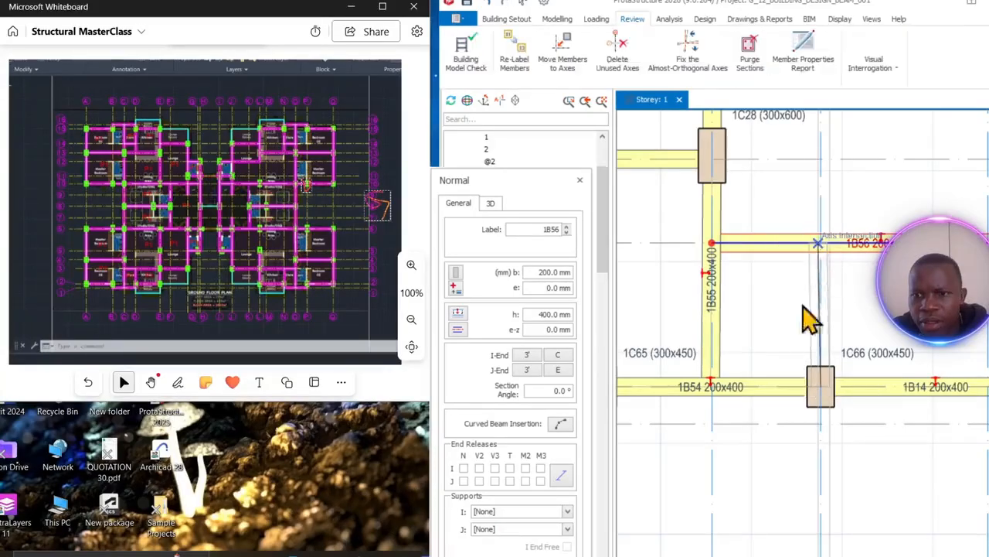
key(Escape)
scroll(832, 315, up, 5)
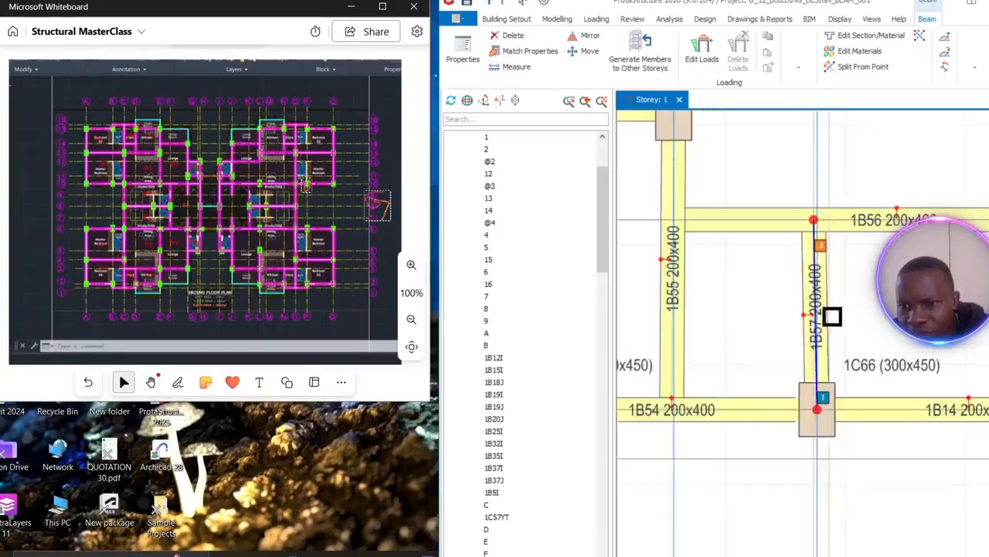
right_click(830, 315)
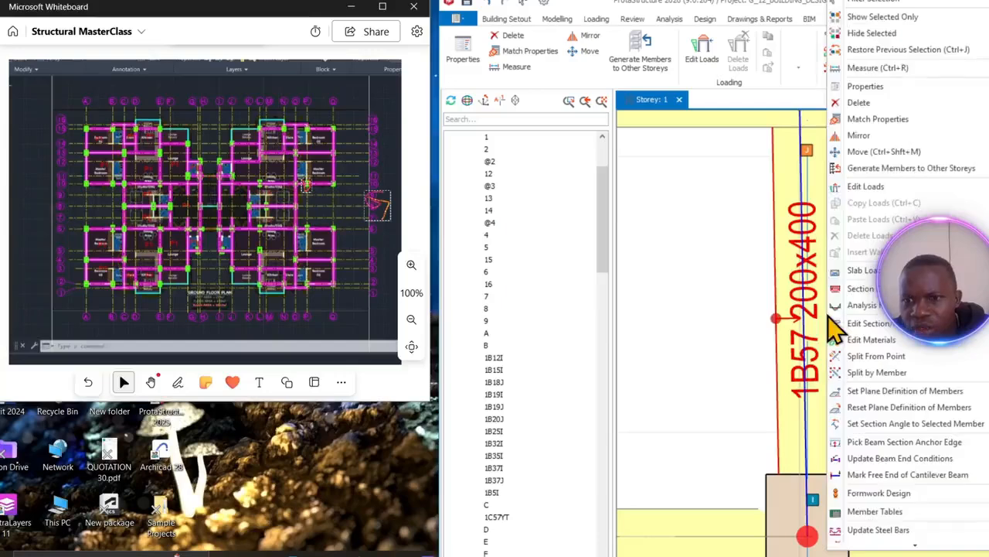
click(854, 116)
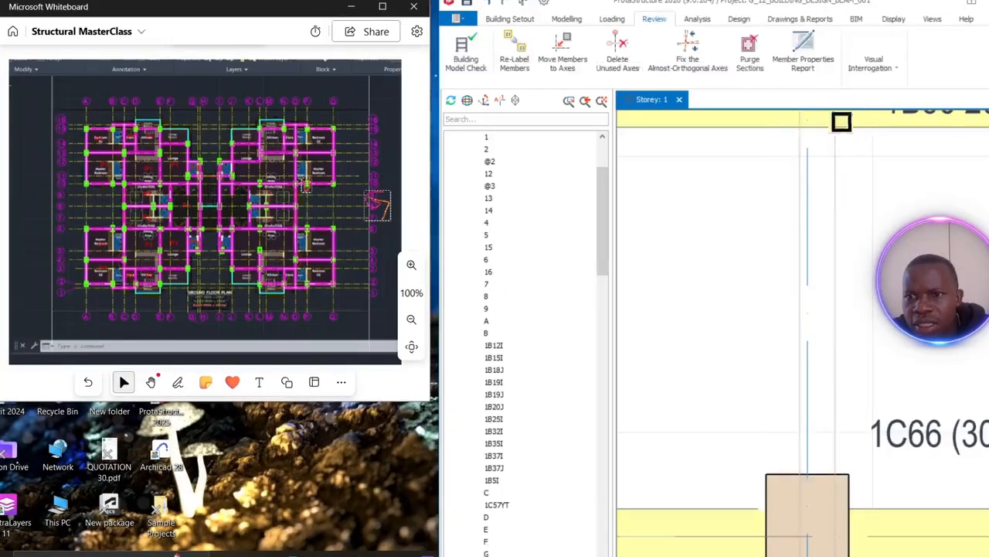
- Insert a short vertical axis from column 1C66 to axis 3' and remove it again
scroll(681, 346, down, 2)
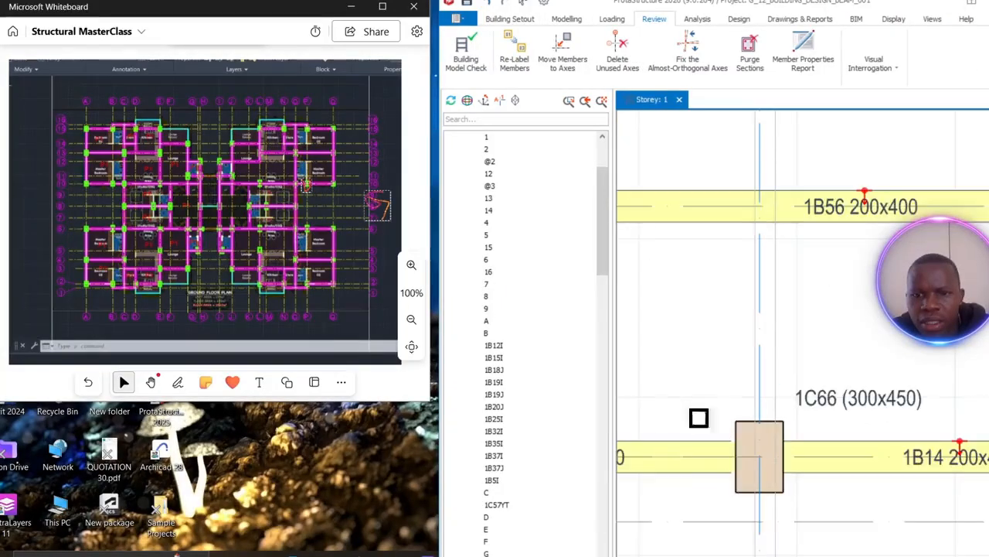
click(866, 205)
right_click(865, 207)
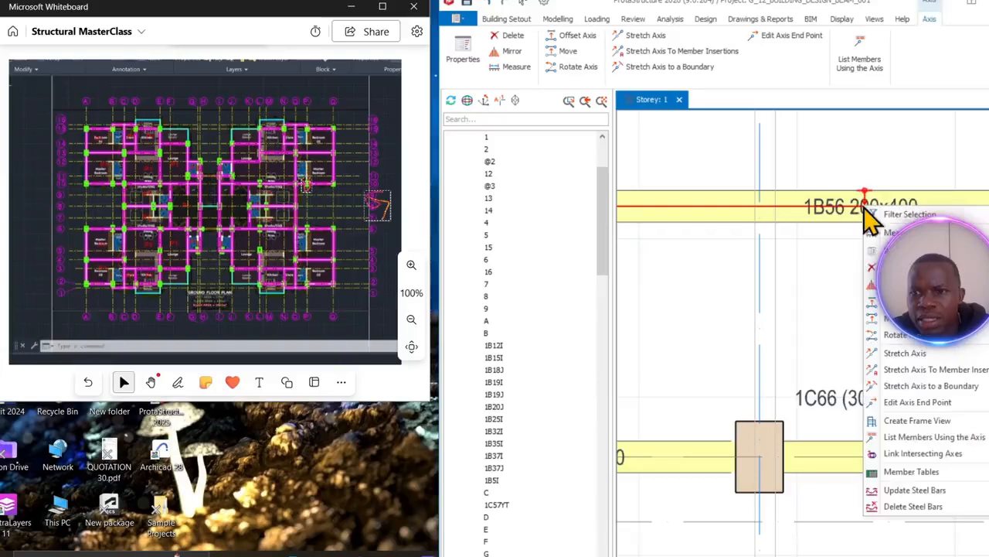
click(866, 246)
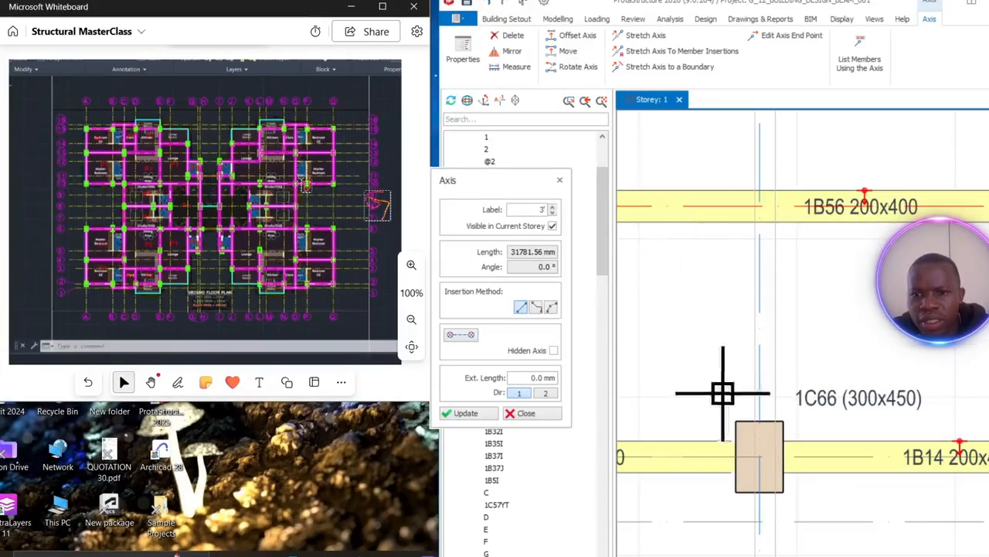
click(760, 458)
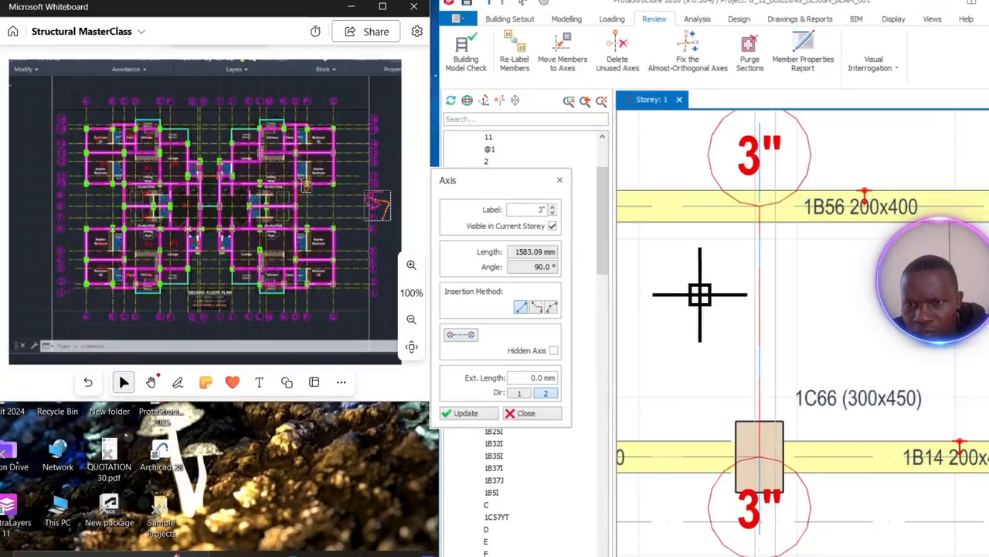
key(Escape)
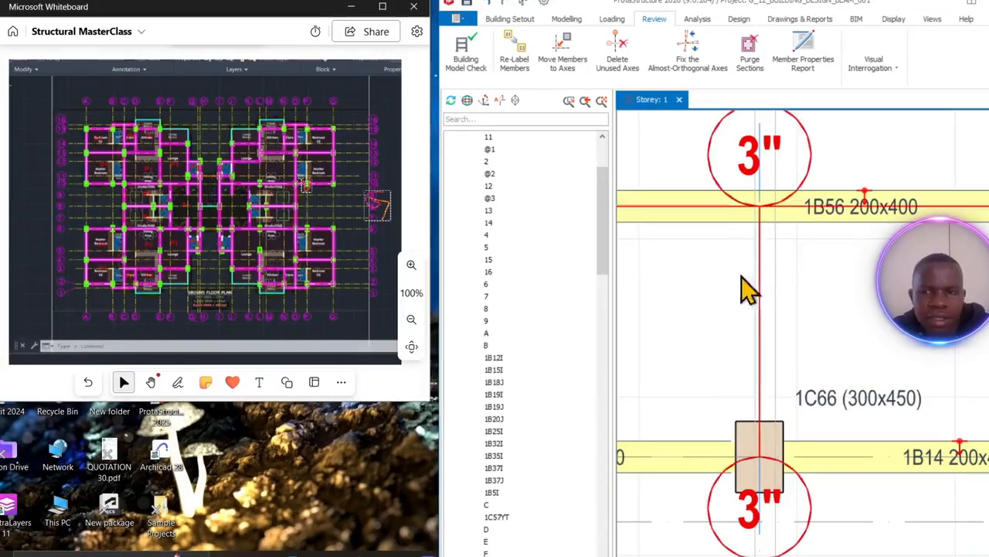
right_click(808, 175)
click(839, 236)
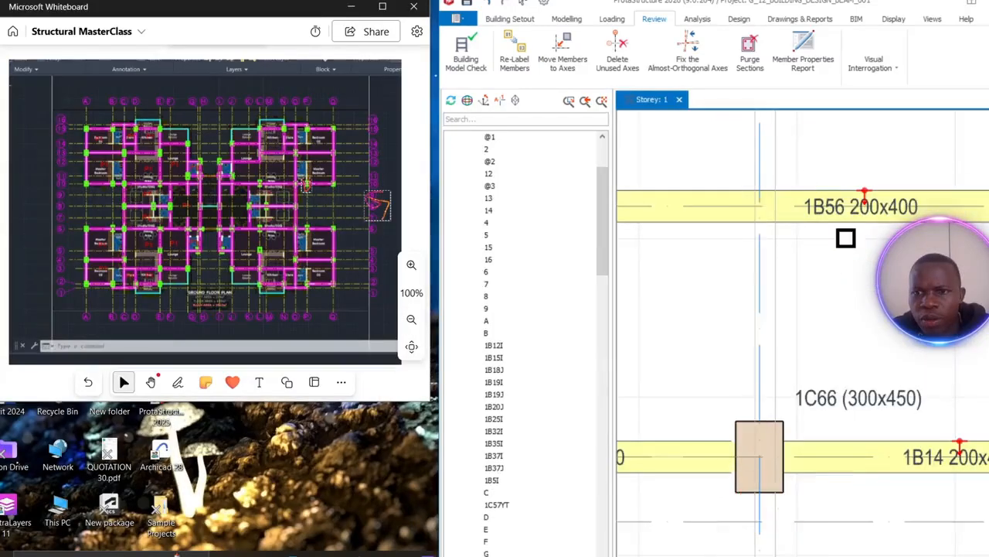
- Draw a 200x400 mm beam along axis D from column 1C66 on axis 2 to beam 1B56 on axis 3'
scroll(863, 233, down, 2)
right_click(863, 233)
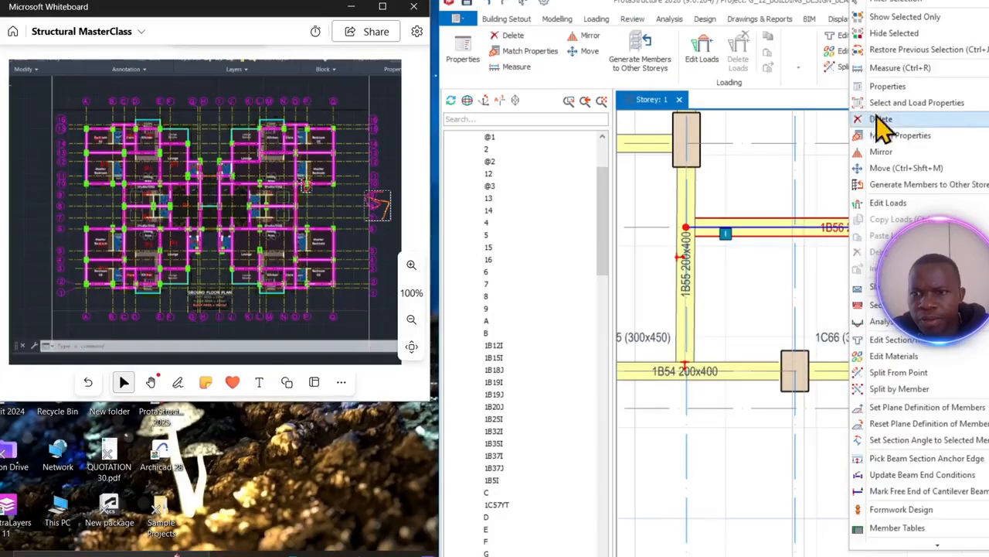
click(888, 87)
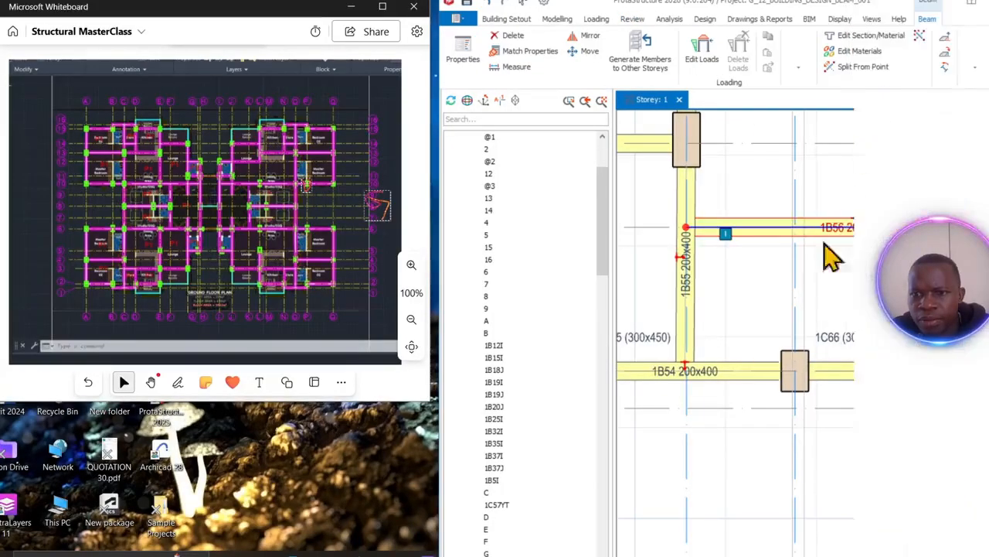
click(796, 374)
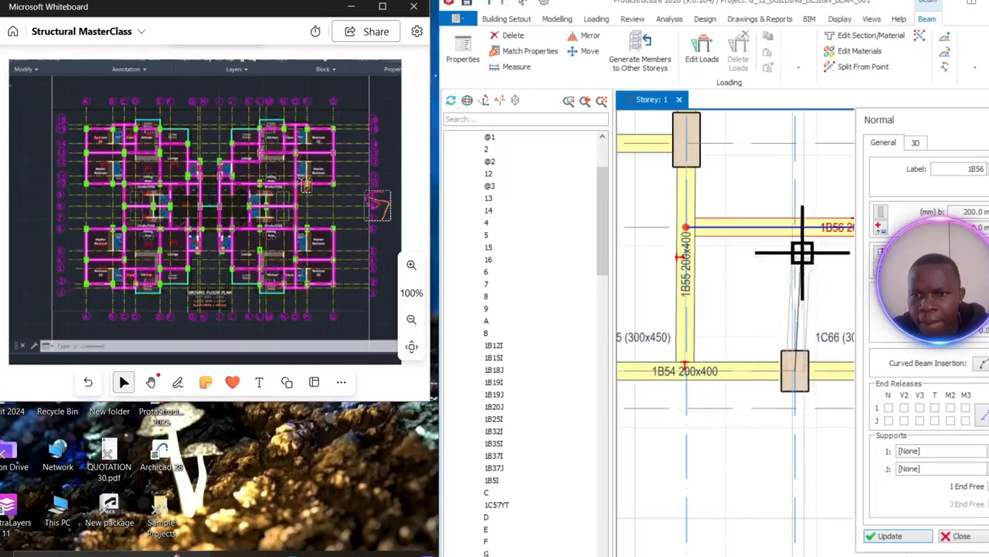
click(796, 226)
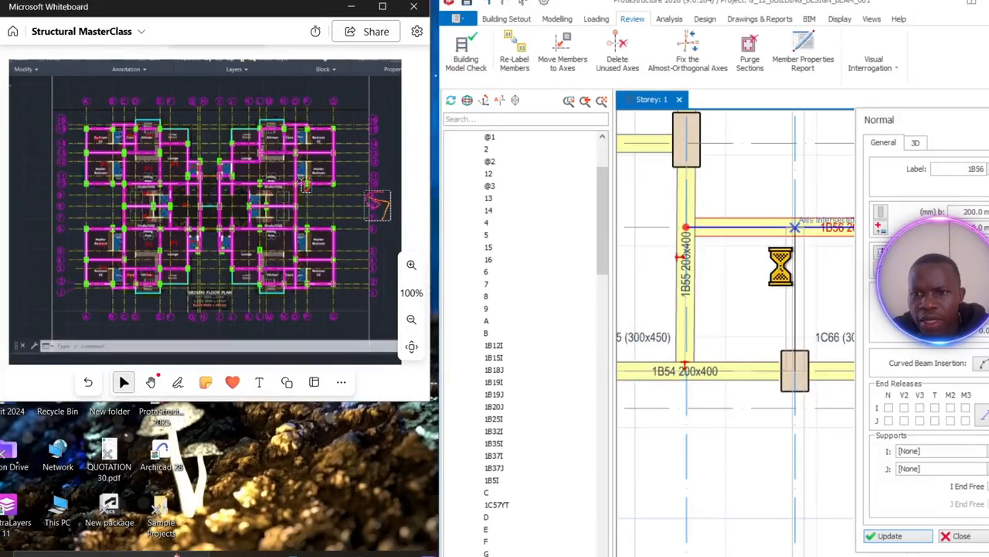
- Draw 200x400 mm beams along axis Q from axis 15 to axis 10, connecting the columns in between
scroll(780, 265, down, 5)
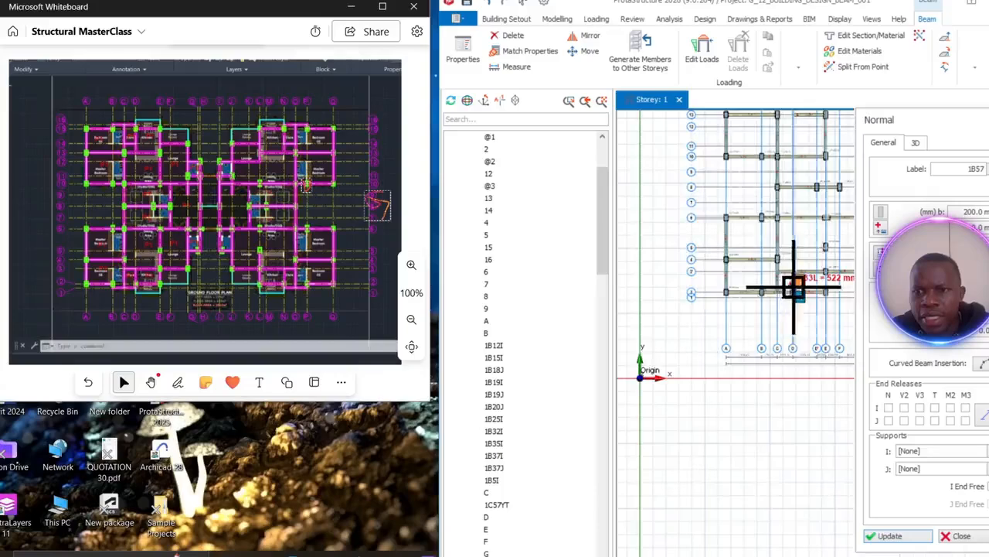
drag(973, 143, 539, 221)
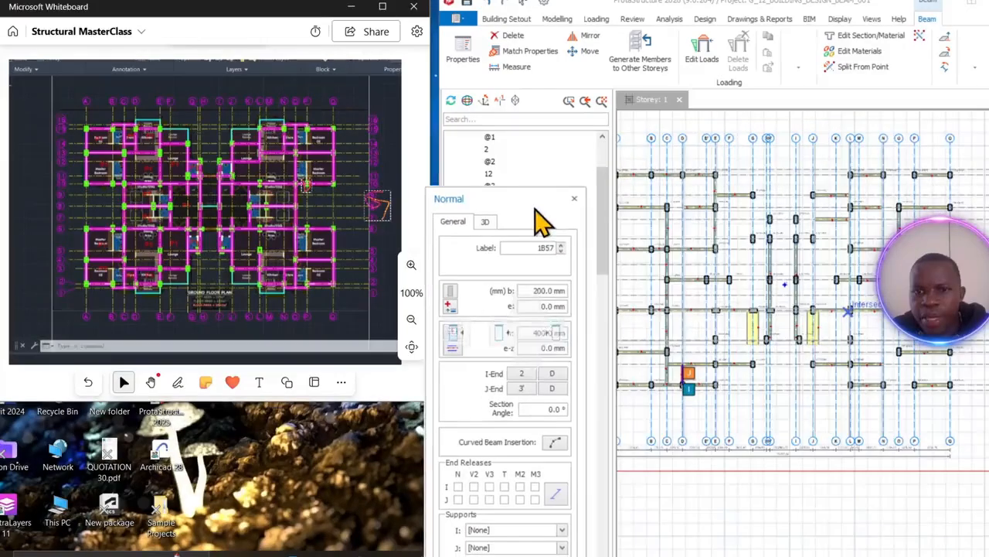
scroll(812, 236, down, 2)
scroll(765, 294, up, 2)
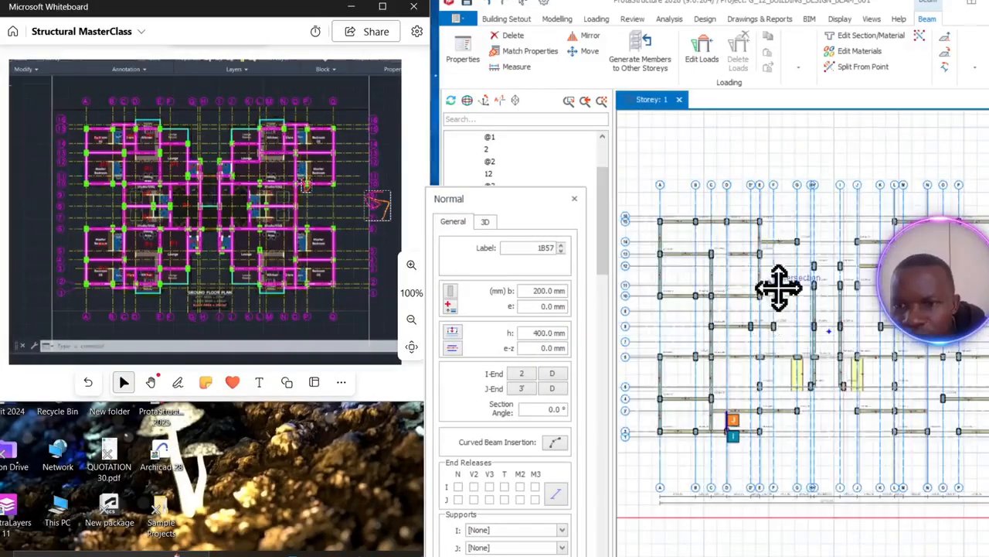
scroll(729, 225, up, 2)
scroll(784, 254, down, 2)
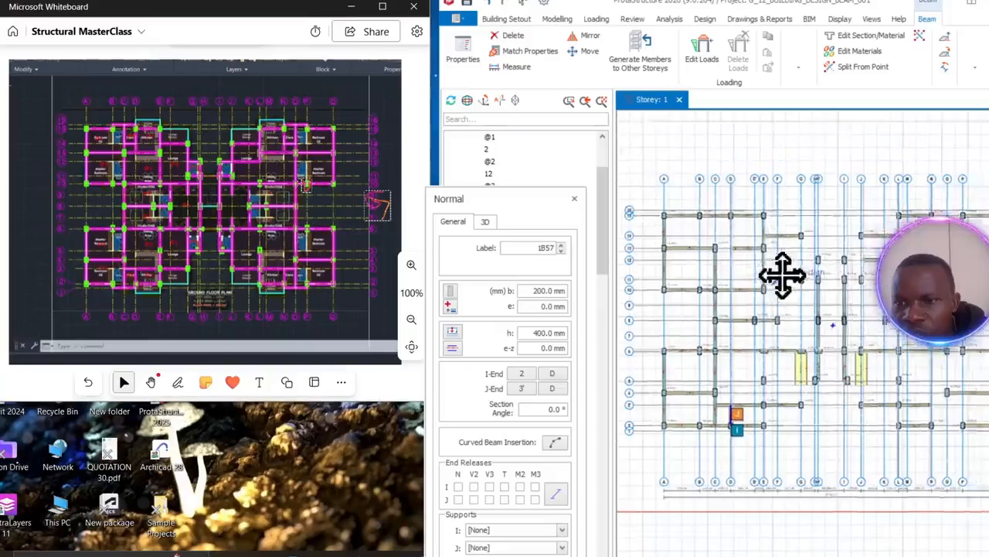
scroll(777, 273, up, 2)
scroll(822, 189, up, 2)
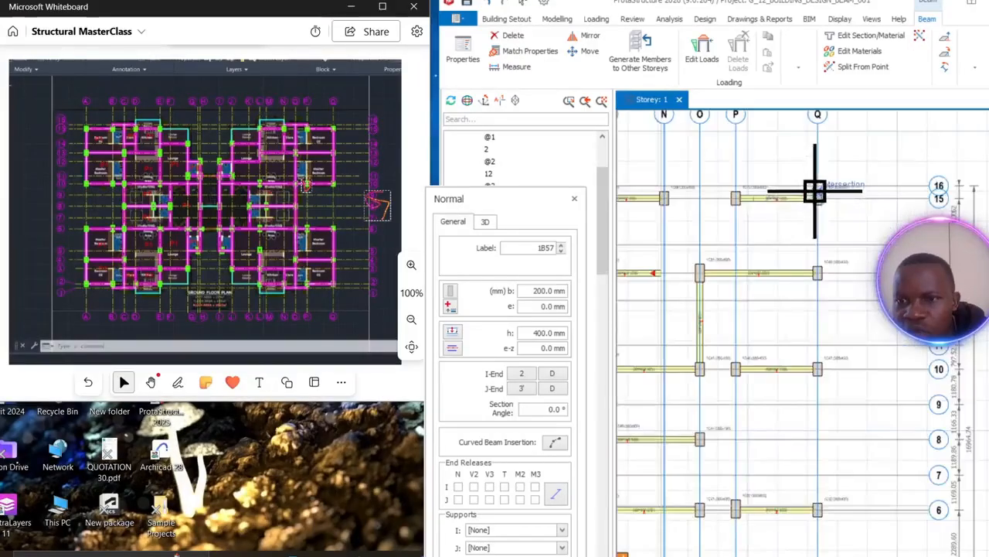
scroll(813, 369, up, 2)
click(824, 368)
scroll(786, 387, down, 4)
scroll(796, 446, up, 2)
- Draw 200x400 mm beams along axis Q from the column on axis 6 to the column on axis 2
middle_drag(796, 447, 762, 268)
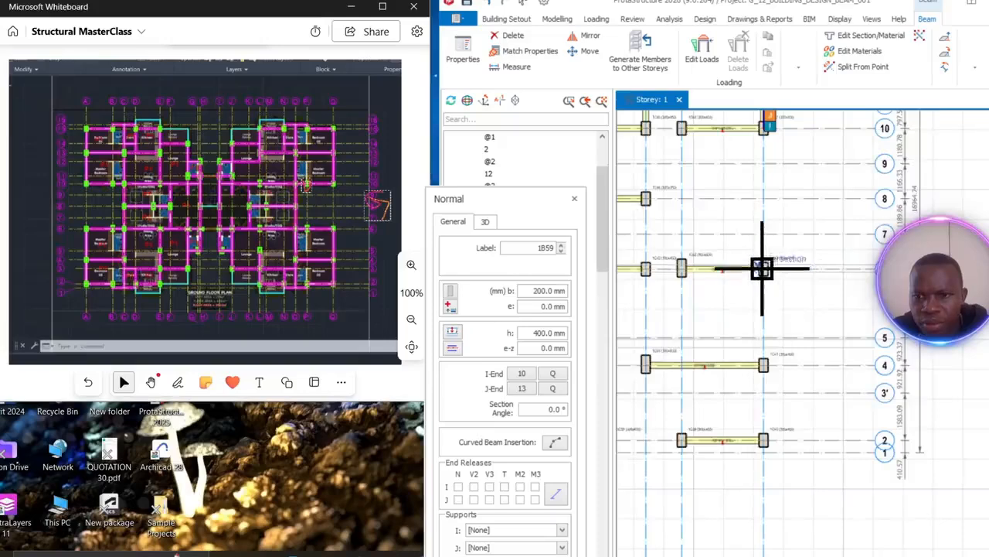
scroll(762, 268, up, 3)
click(768, 263)
middle_drag(769, 526, 771, 350)
scroll(771, 351, down, 3)
middle_drag(786, 456, 810, 358)
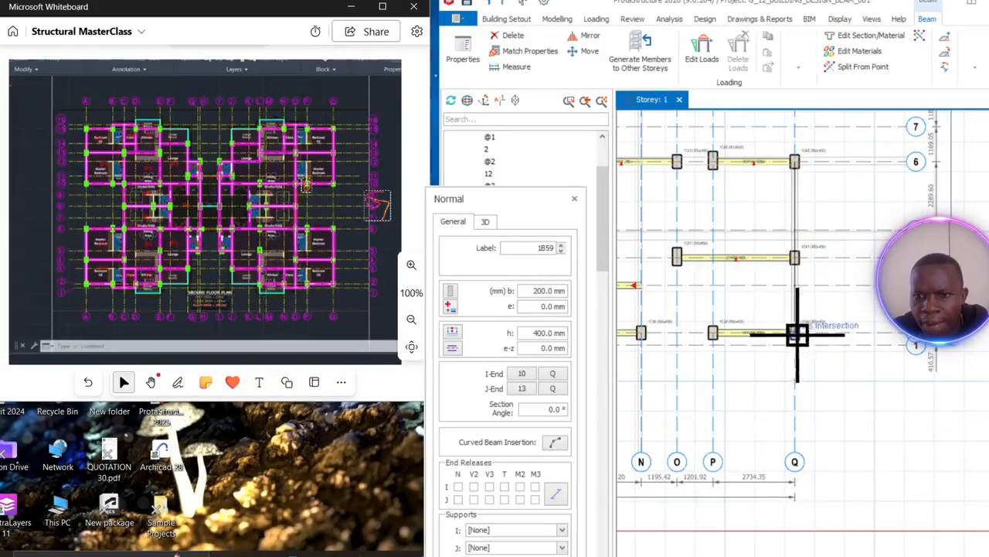
click(797, 334)
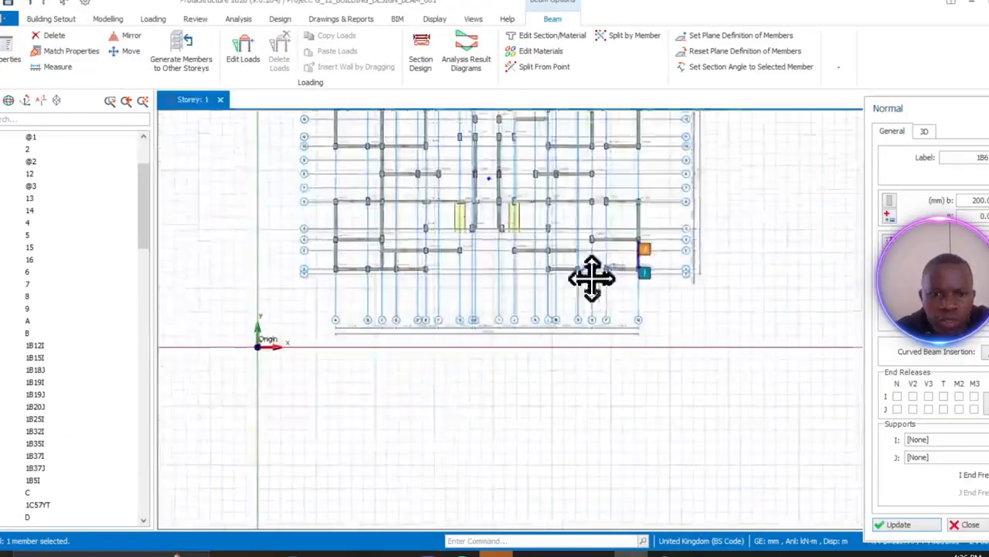
- Draw a 200x400 mm beam along axis 2 between the columns on axes N and P
scroll(592, 276, up, 3)
click(763, 258)
scroll(640, 382, down, 5)
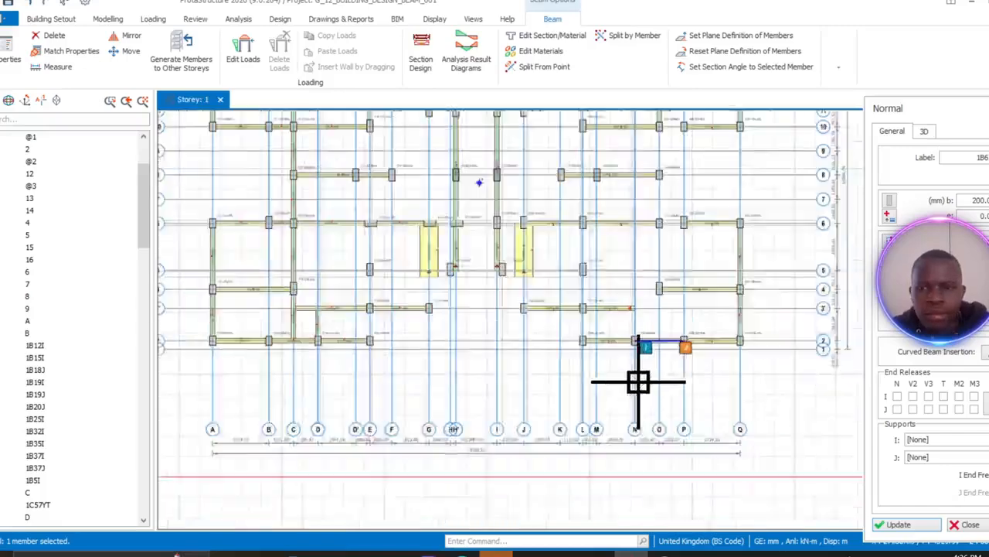
- Draw 200x400 mm beams linking columns 1C20, 1C21, 1C54 and 1C53 in a row
middle_drag(639, 382, 725, 535)
scroll(557, 270, up, 5)
click(512, 247)
click(636, 247)
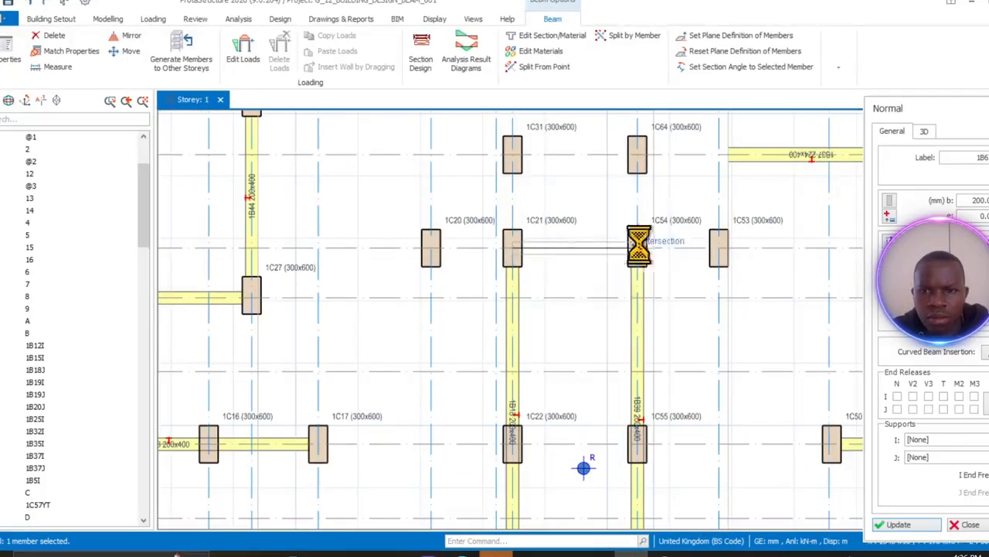
click(718, 248)
right_click(673, 307)
click(512, 248)
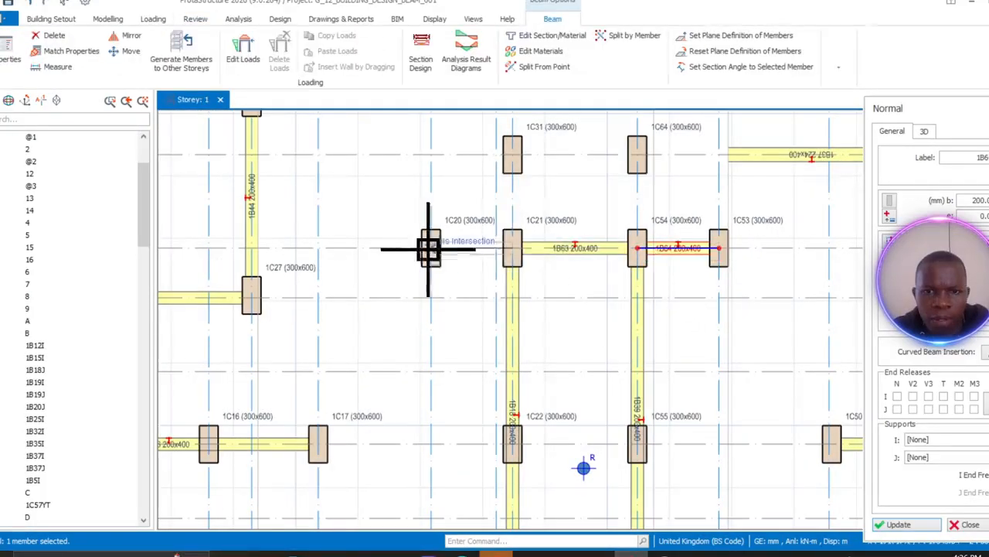
click(430, 249)
right_click(410, 307)
- Draw two vertical 200x400 mm beams, one from column 1C21 to 1C31 and one from column 1C54 to 1C64
scroll(513, 248, up, 2)
click(512, 248)
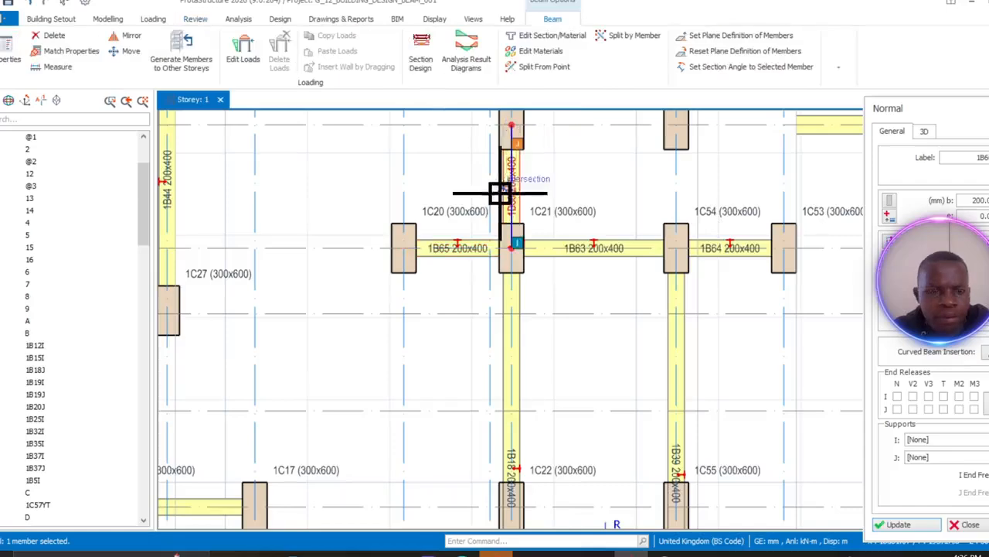
click(676, 250)
middle_drag(676, 127, 675, 232)
click(676, 231)
- Draw a 200x400 mm beam along axis G from the column on axis 14 to column 1C20
scroll(804, 230, up, 1)
scroll(762, 252, down, 5)
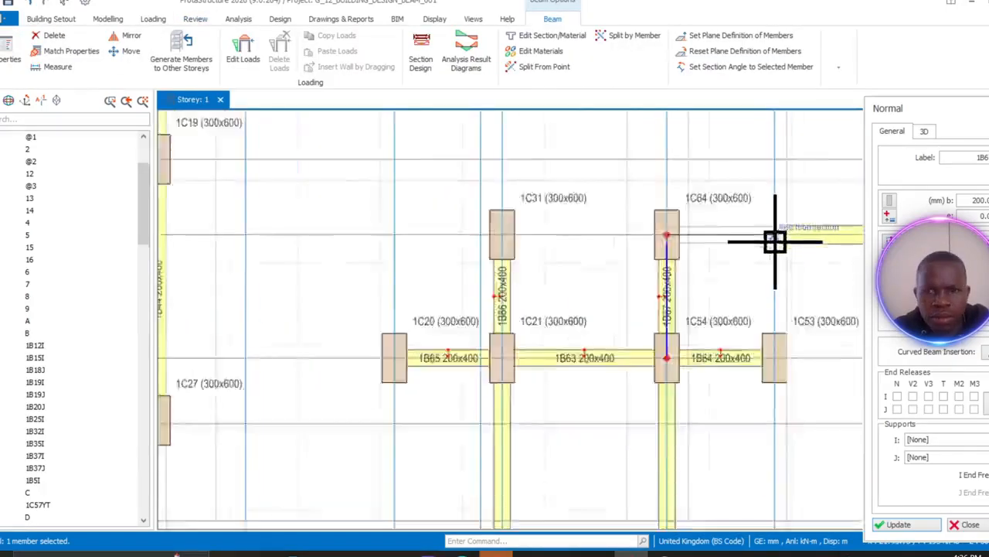
scroll(673, 197, down, 3)
scroll(641, 198, up, 3)
click(623, 177)
click(624, 300)
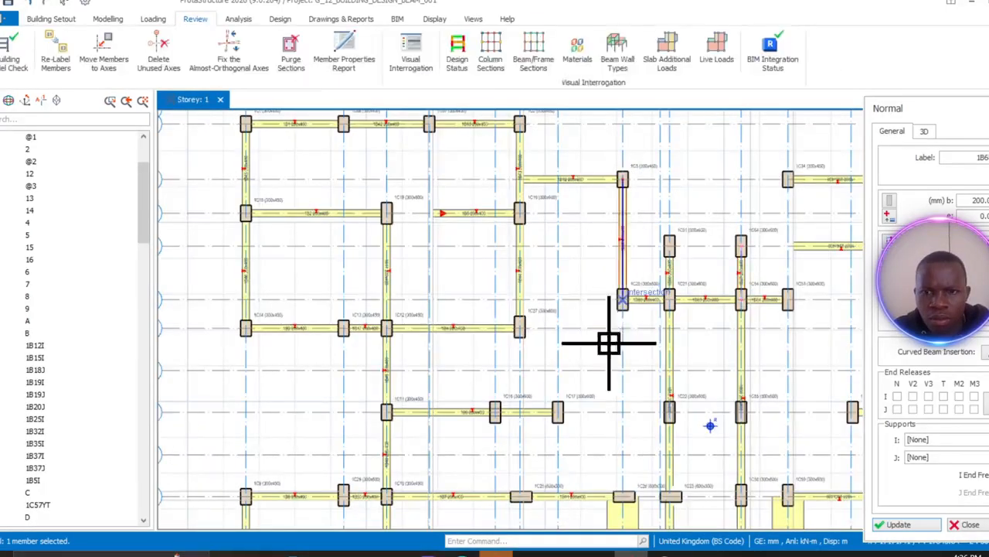
- Draw a 200x400 mm beam along axis J from the column on axis 14 to column 1C53
middle_drag(787, 220, 673, 281)
scroll(674, 251, up, 2)
click(671, 229)
click(675, 433)
scroll(658, 456, down, 4)
middle_drag(653, 456, 612, 139)
scroll(596, 298, up, 1)
scroll(553, 299, up, 4)
middle_drag(552, 300, 622, 397)
key(Escape)
click(580, 277)
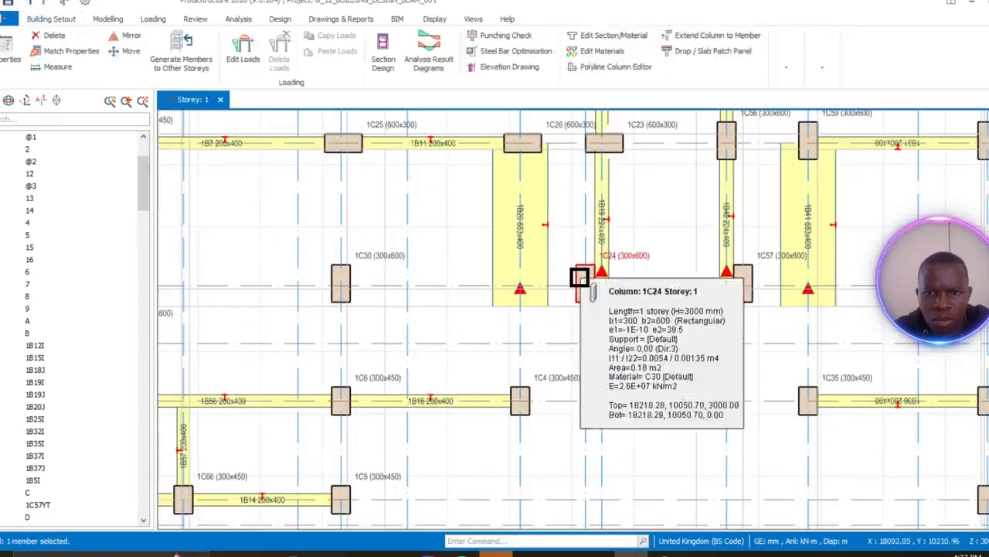
right_click(578, 277)
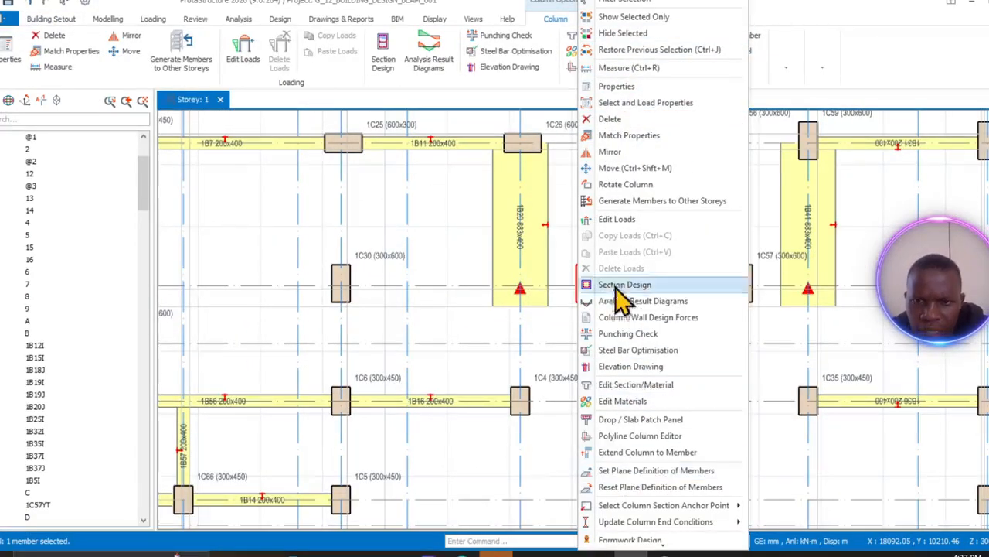
click(635, 168)
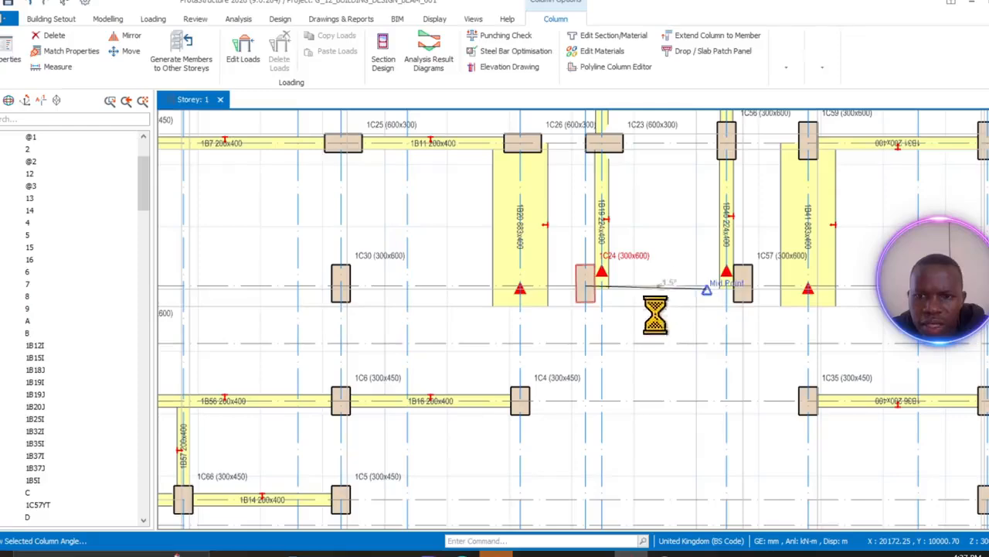
key(Escape)
- Rotate the 300x600 columns 1C24 and 1C57 on axis 5 by 90 degrees
click(587, 271)
right_click(624, 257)
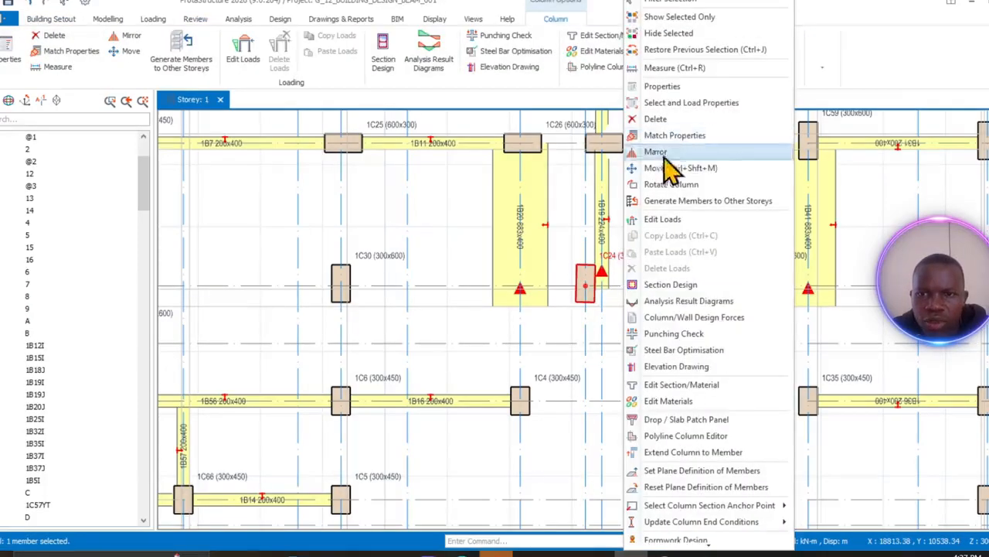
click(665, 184)
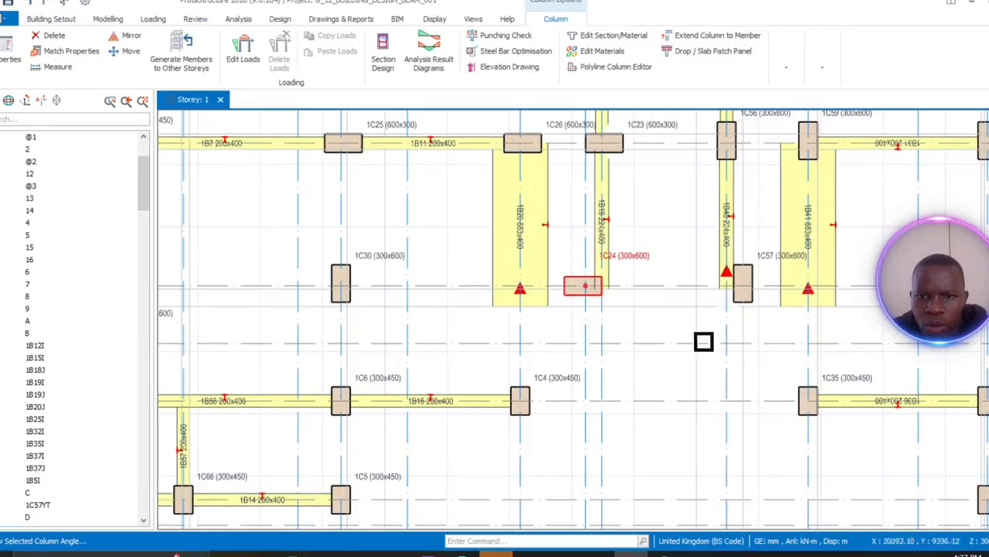
right_click(765, 258)
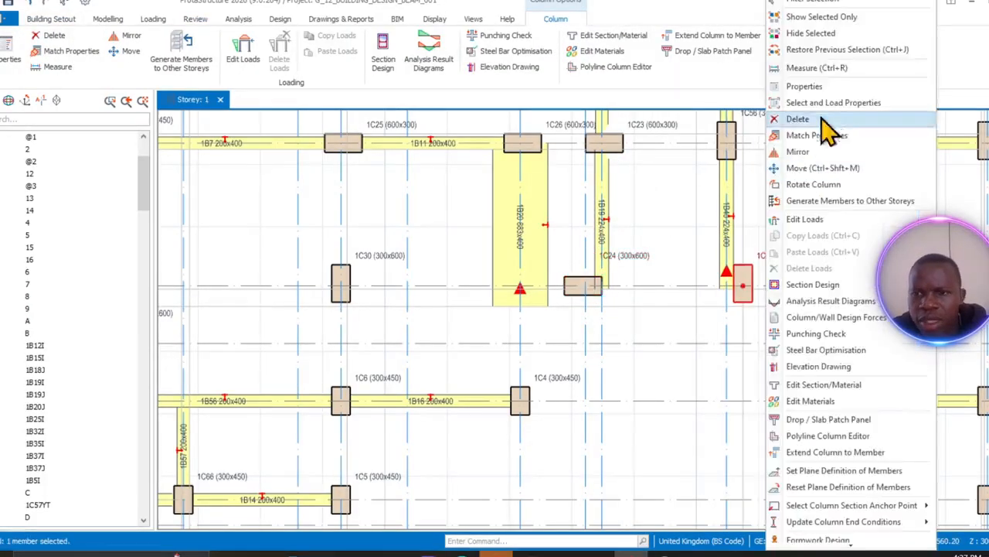
click(822, 184)
- Delete the off-axis columns 1C57 and 1C24 on axis 5
scroll(740, 263, up, 5)
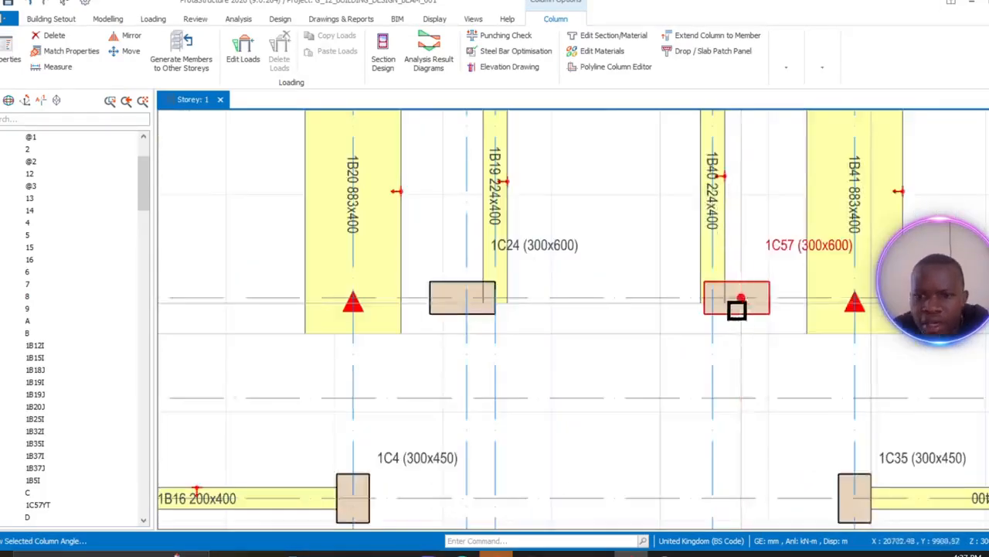
right_click(762, 283)
click(791, 104)
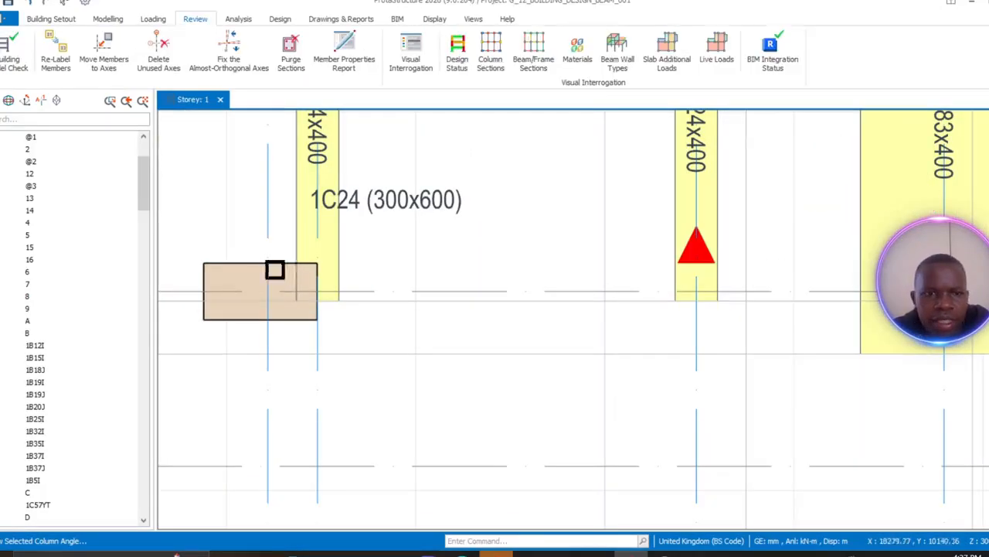
right_click(382, 208)
click(421, 118)
- Insert two 300x600 mm columns on axis 5, at its intersections with axes H' and I
scroll(464, 236, down, 6)
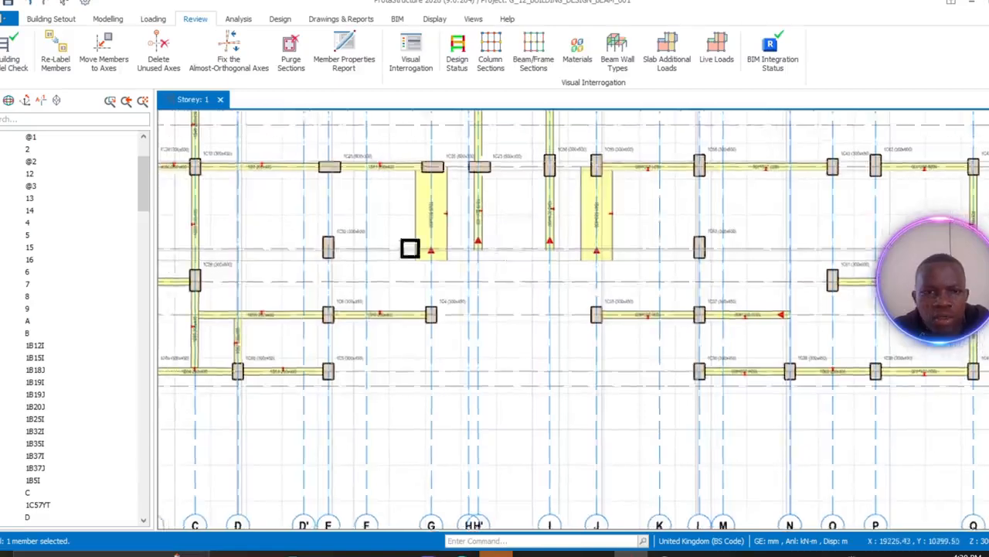
scroll(371, 251, up, 2)
right_click(342, 221)
click(378, 119)
click(564, 245)
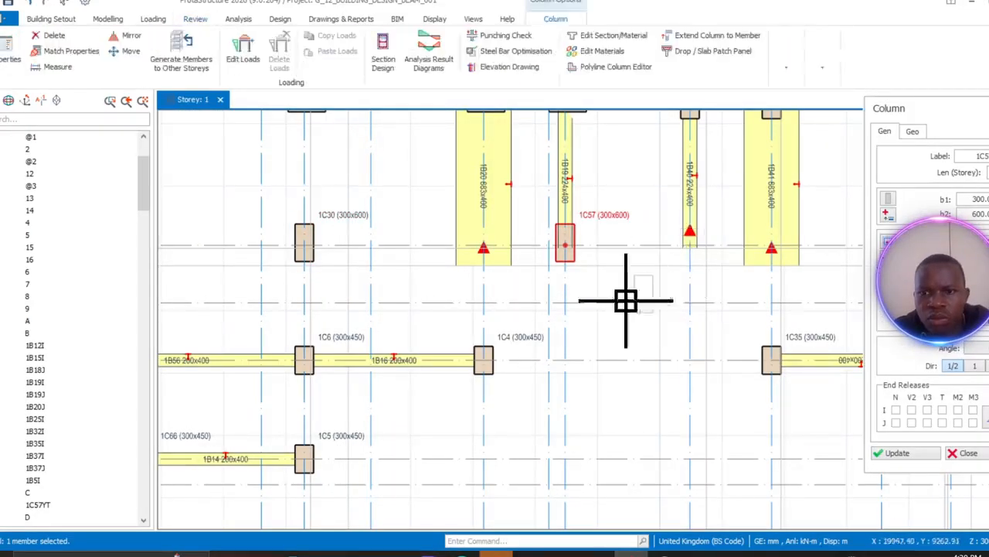
right_click(599, 216)
click(638, 87)
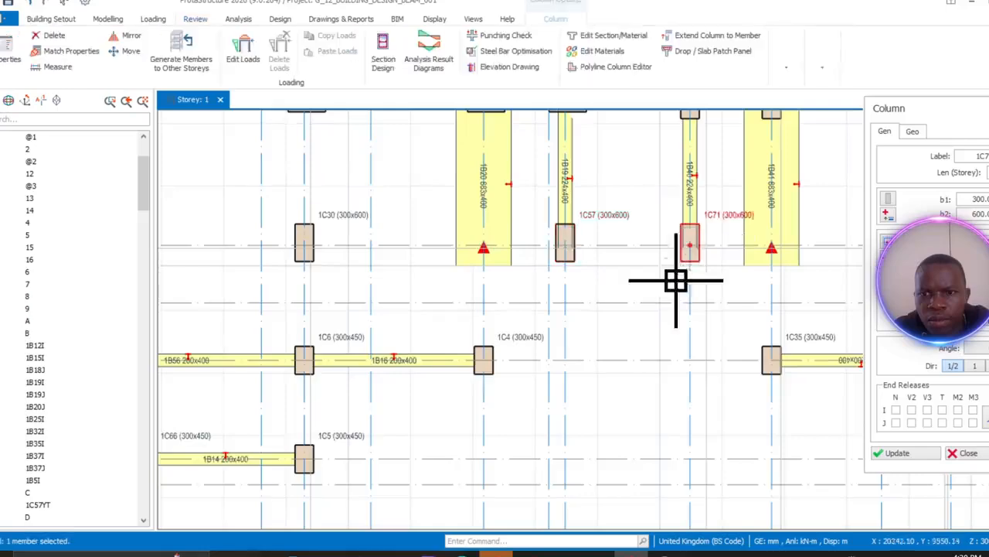
- Delete the two wide 883x400 beams on axes G and J below axis 6
scroll(625, 286, down, 3)
right_click(607, 242)
click(636, 119)
right_click(731, 242)
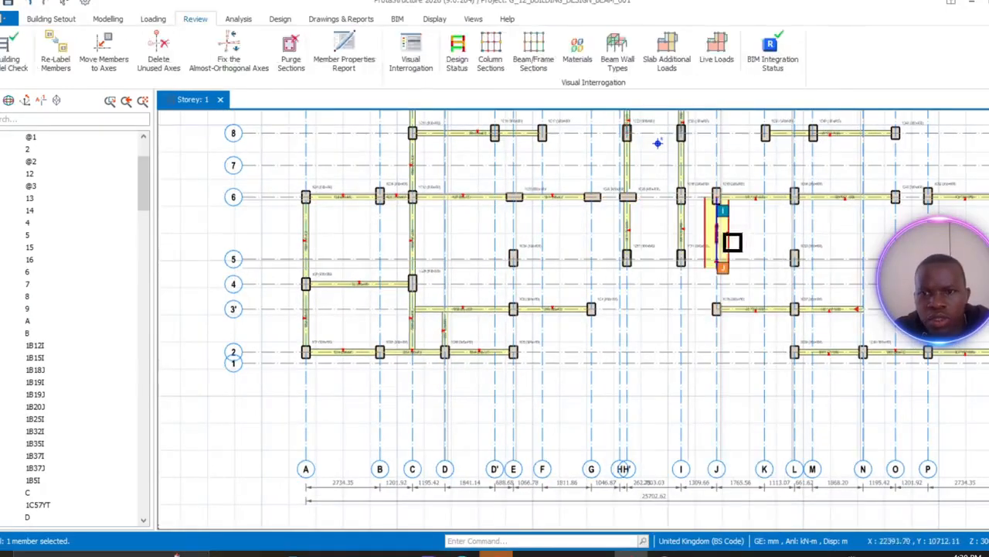
click(758, 121)
- Delete the short beam on axis 13 between axes D and E
scroll(742, 238, down, 4)
scroll(742, 242, up, 5)
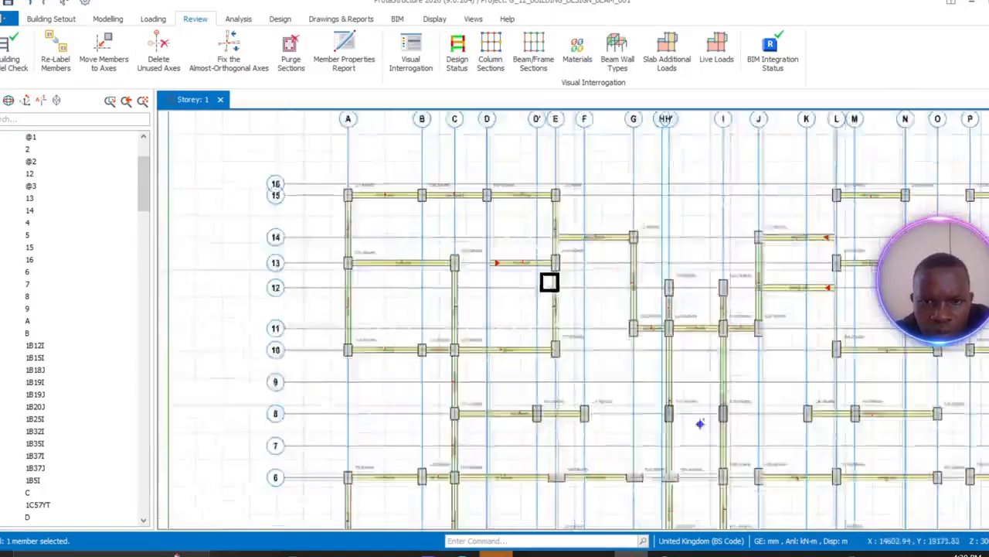
right_click(517, 258)
click(550, 122)
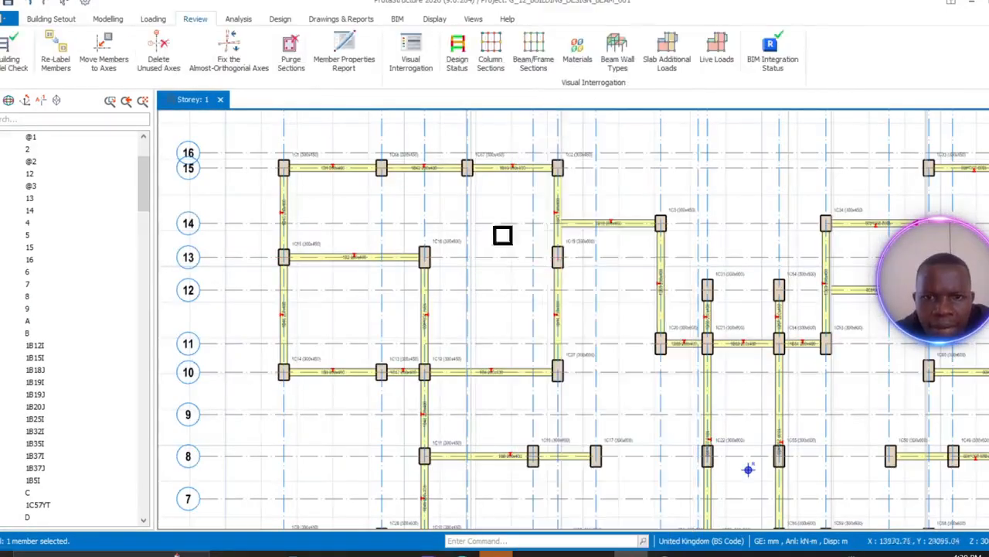
- Draw 200x400 mm beams from column 1C18, one along axis 13 to axis E and one along axis C to axis 15
right_click(560, 213)
click(580, 152)
scroll(567, 261, up, 6)
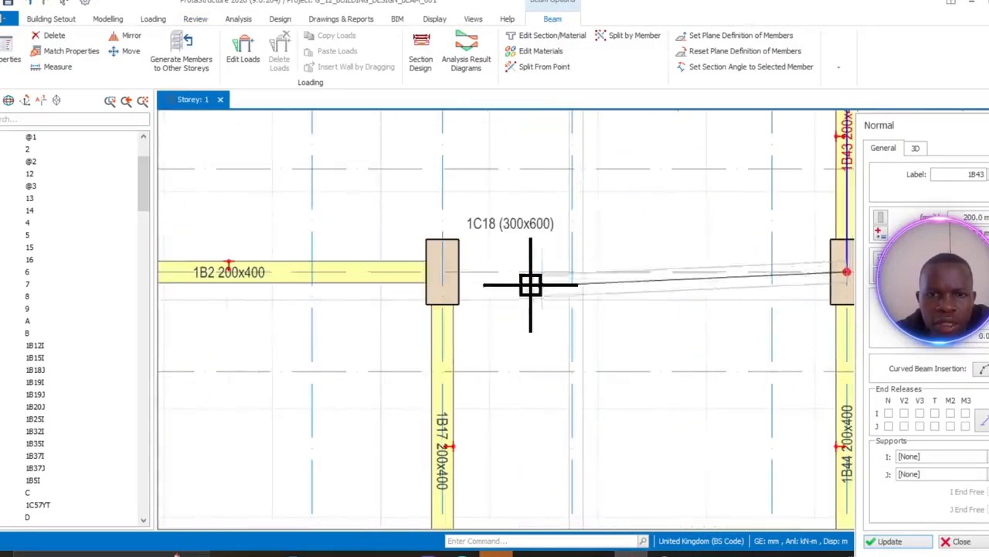
click(443, 274)
scroll(450, 286, down, 3)
mouse_move(449, 255)
middle_down()
mouse_move(451, 338)
mouse_move(463, 260)
middle_up()
click(452, 205)
- Check the Whiteboard floor plan and draw a 200x400 mm beam along axis 11 from column 1C20 to axis E
scroll(467, 278, down, 4)
scroll(514, 332, up, 1)
scroll(512, 325, down, 2)
click(987, 2)
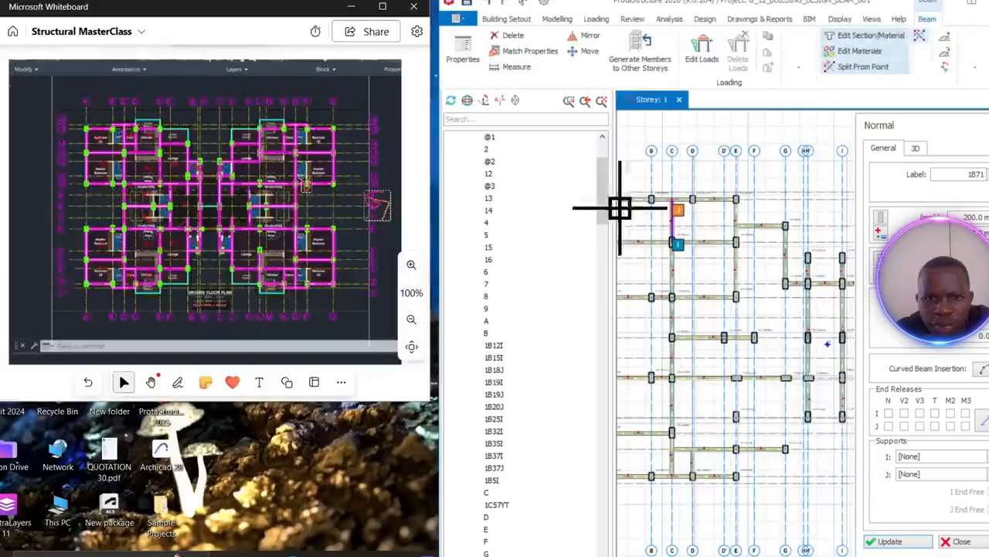
click(972, 2)
scroll(534, 335, up, 1)
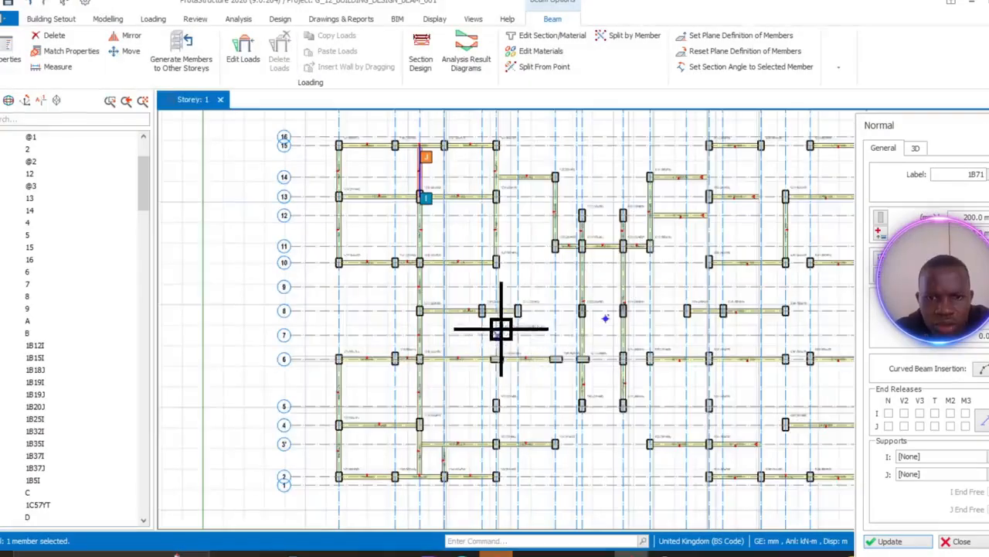
scroll(534, 289, up, 2)
scroll(534, 289, down, 1)
scroll(551, 236, up, 1)
scroll(415, 223, down, 1)
click(397, 227)
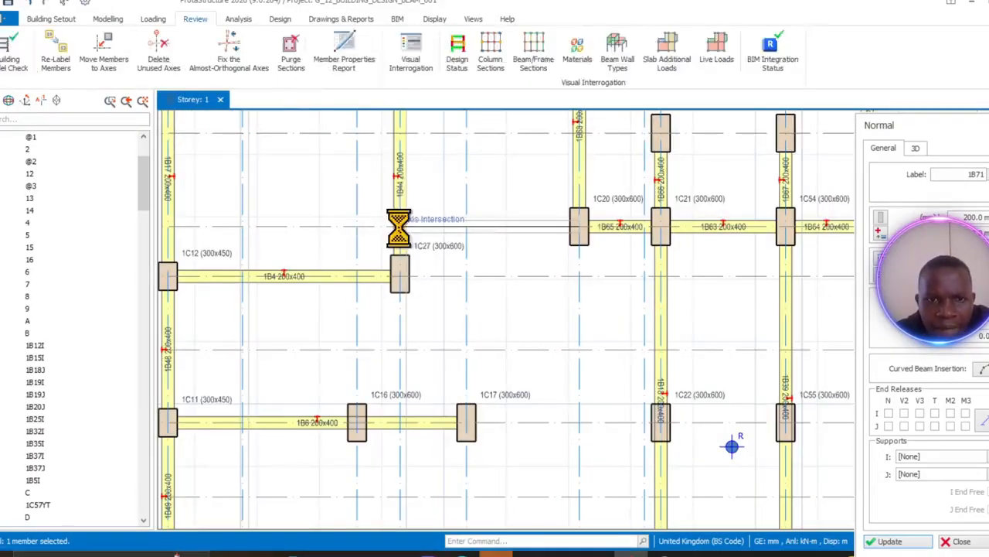
- Draw 200x400 mm beams along axis G between columns 1C4 and 1C26, and along axis 5 from axis G to column 1C57
scroll(398, 232, down, 2)
scroll(446, 389, up, 3)
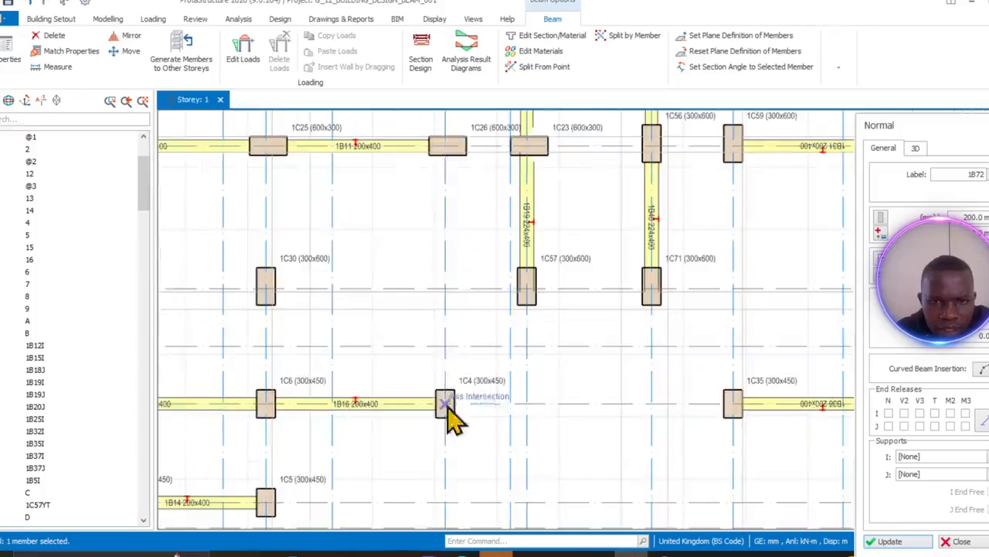
click(431, 227)
scroll(422, 213, down, 2)
scroll(456, 286, up, 3)
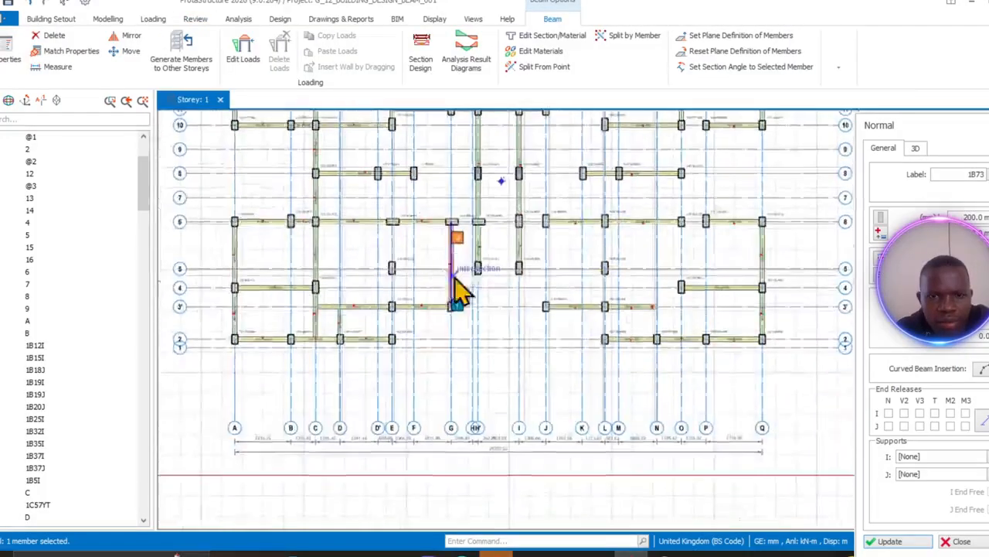
click(514, 267)
- Draw 200x400 mm beams along axis J from column 1C59 to 1C35, and along axis 5 from column 1C71 to axis J
scroll(477, 287, down, 2)
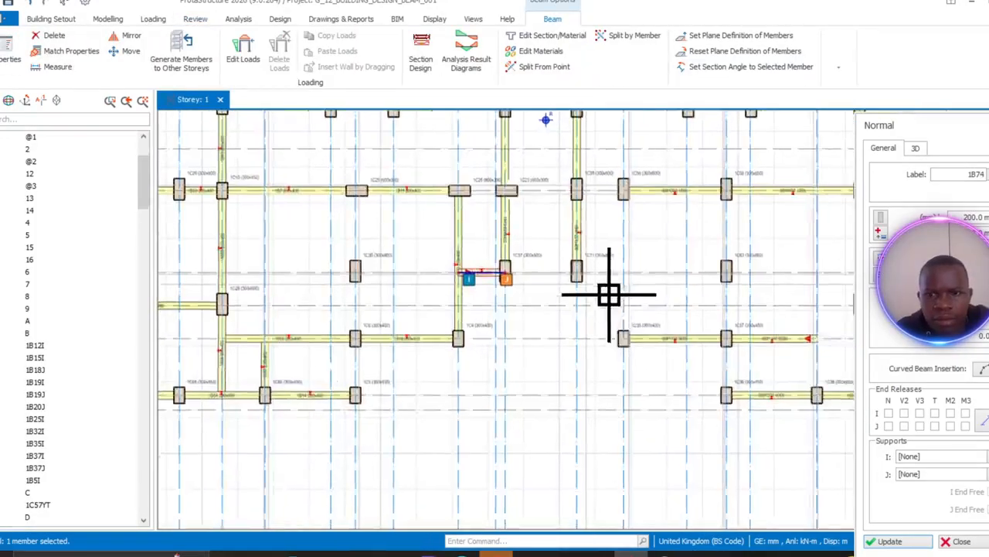
scroll(608, 287, up, 1)
click(634, 350)
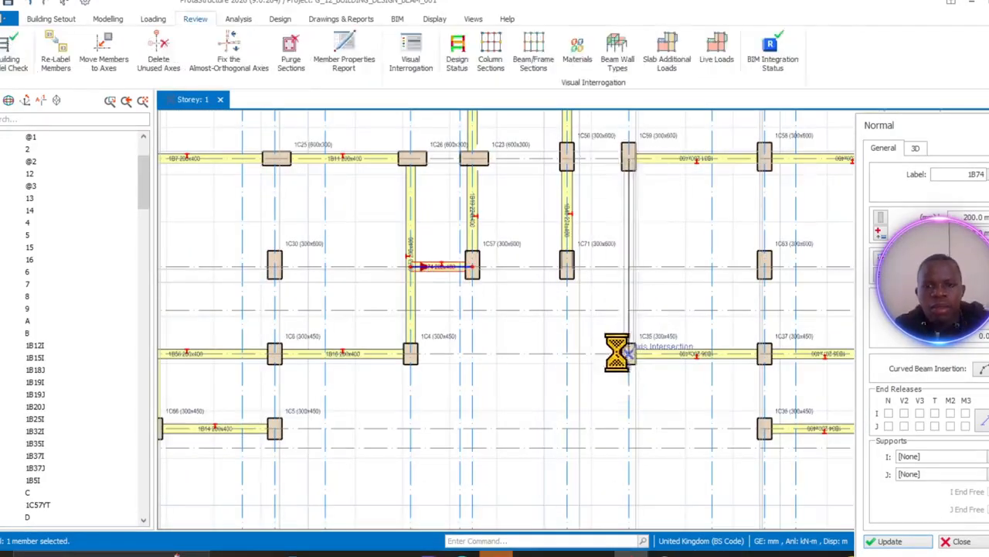
scroll(572, 266, up, 3)
click(565, 268)
click(706, 267)
scroll(618, 324, down, 3)
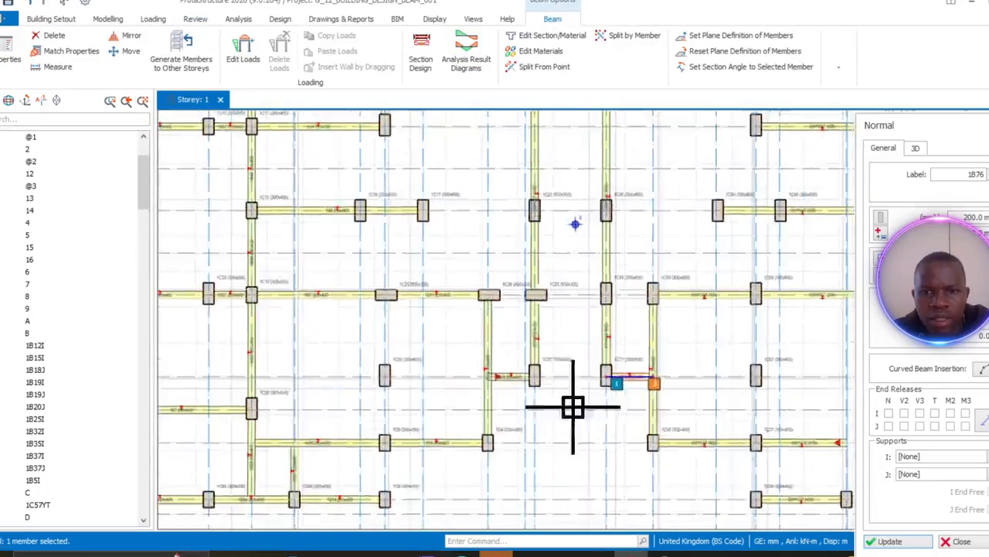
- Draw two horizontal 200x400 mm beams, one from column 1C23 to 1C56 and one from column 1C22 to 1C55
scroll(533, 374, up, 4)
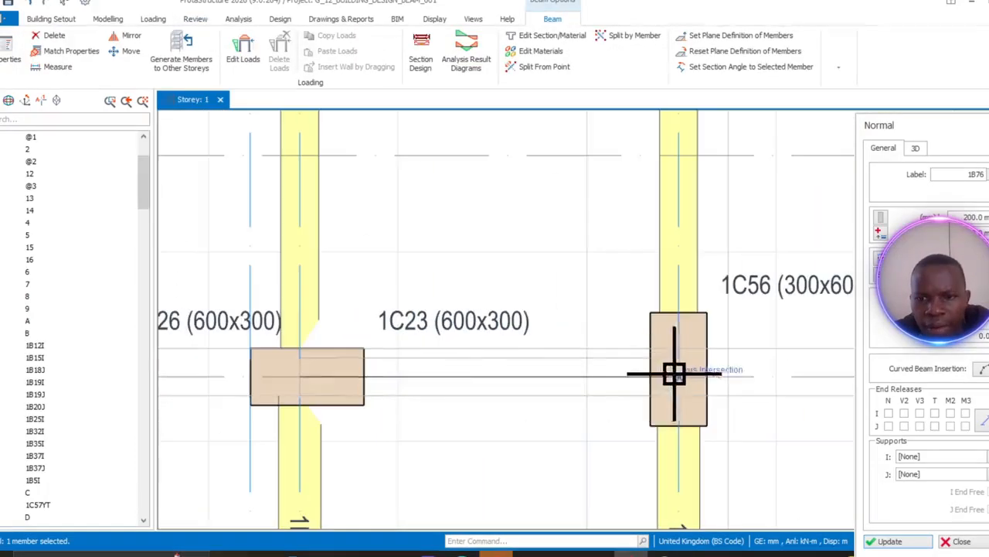
click(674, 374)
scroll(588, 405, down, 3)
scroll(559, 294, up, 2)
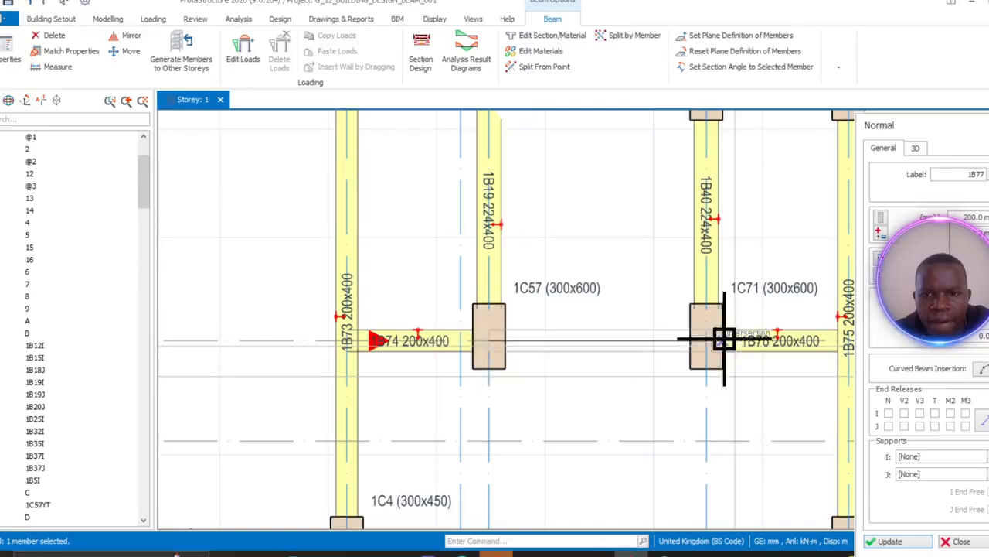
scroll(595, 333, down, 3)
middle_drag(600, 459, 579, 316)
scroll(497, 417, up, 3)
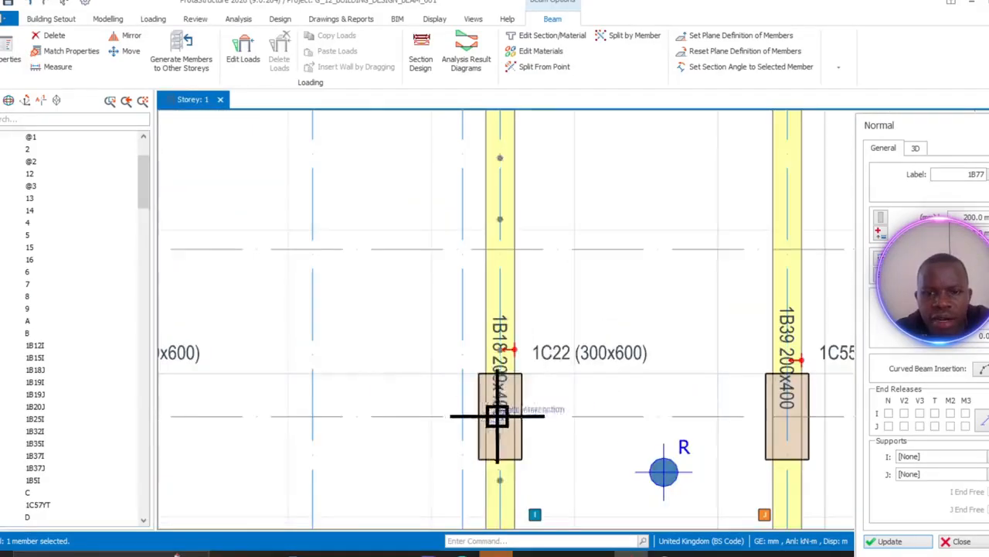
click(816, 397)
- Draw a 200x400 mm beam along axis 15 between columns 1C69 and 1C70
scroll(729, 435, down, 5)
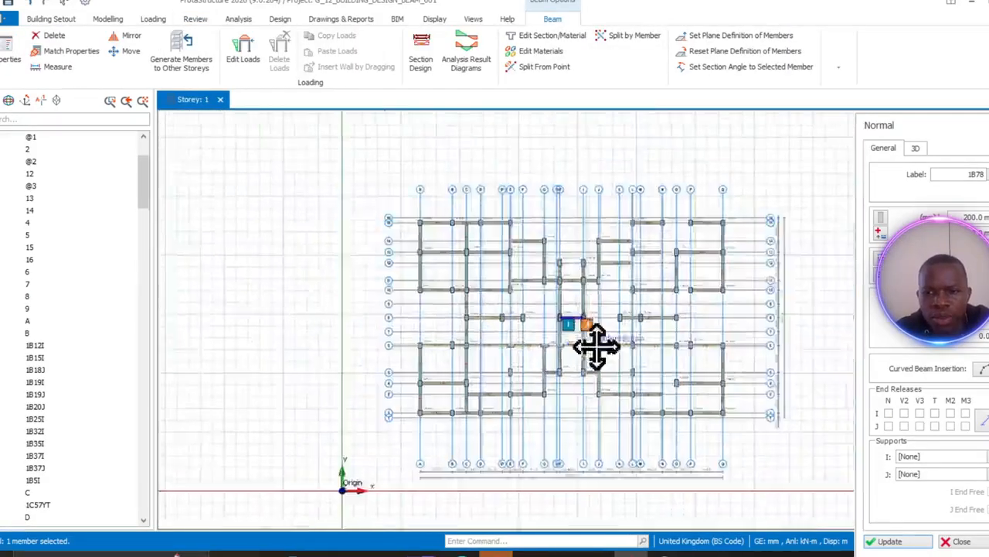
scroll(596, 347, up, 3)
scroll(576, 231, up, 3)
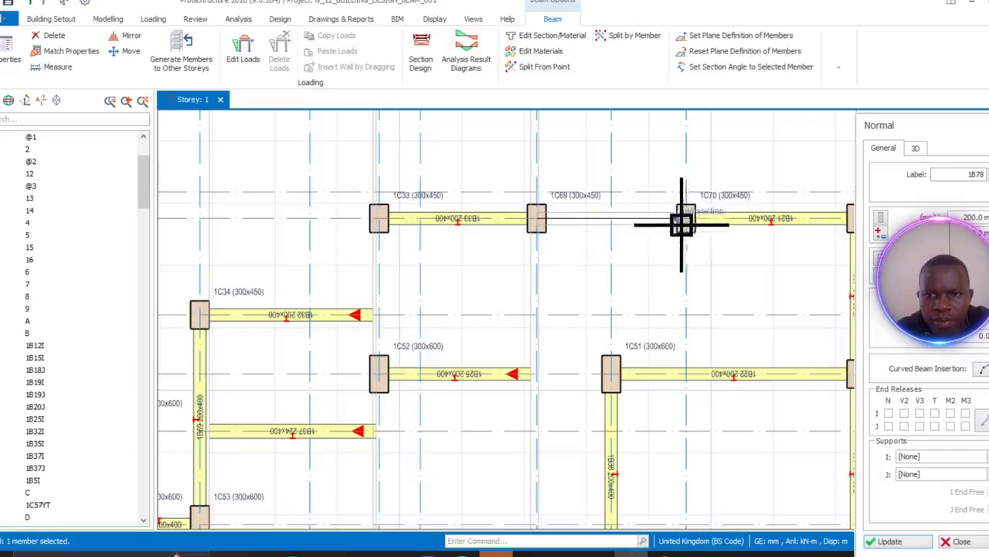
click(681, 224)
scroll(663, 269, down, 5)
scroll(697, 340, up, 2)
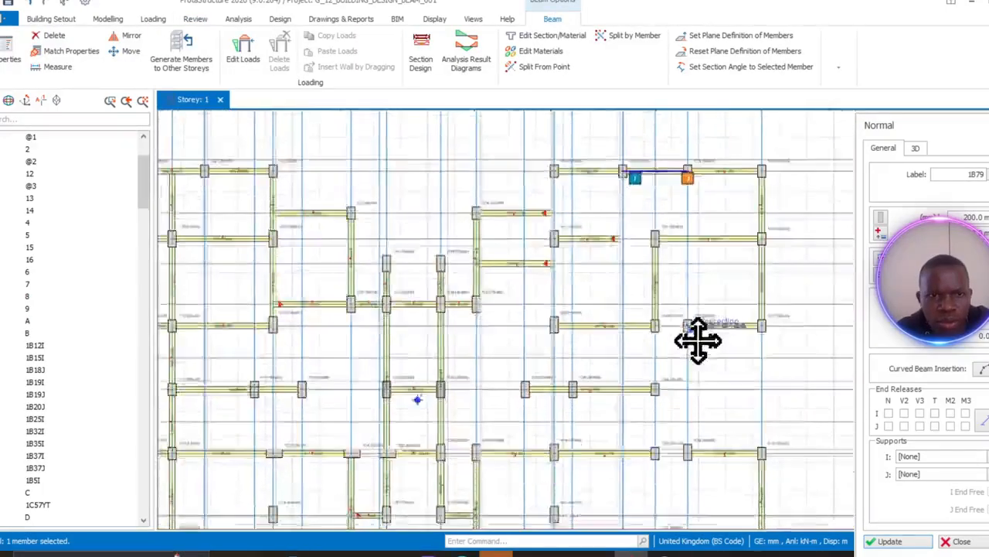
- Draw 200x400 mm beams along axis O from axis 15 to column 1C51, and along axis L from axis 15 to axis 10
middle_drag(698, 340, 803, 326)
key(Escape)
click(796, 86)
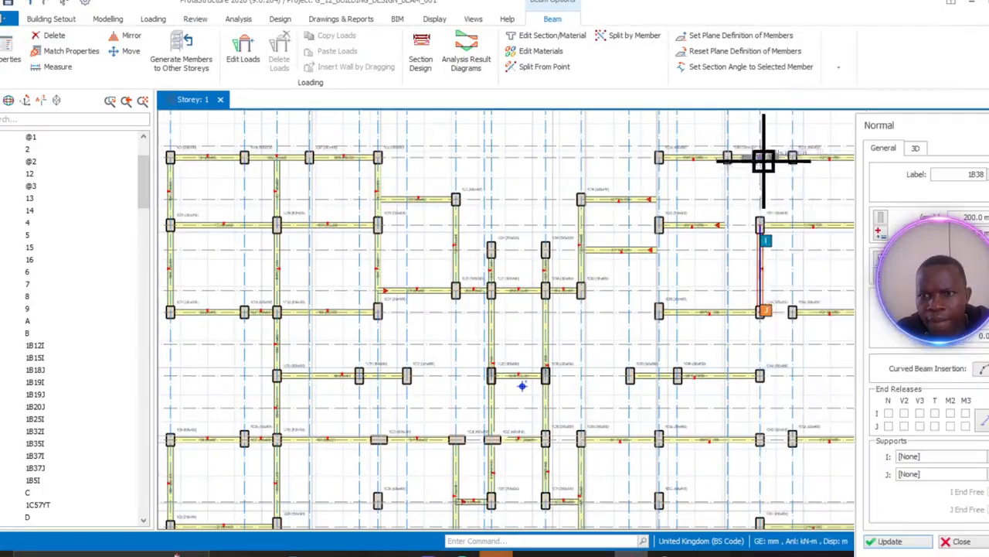
click(761, 227)
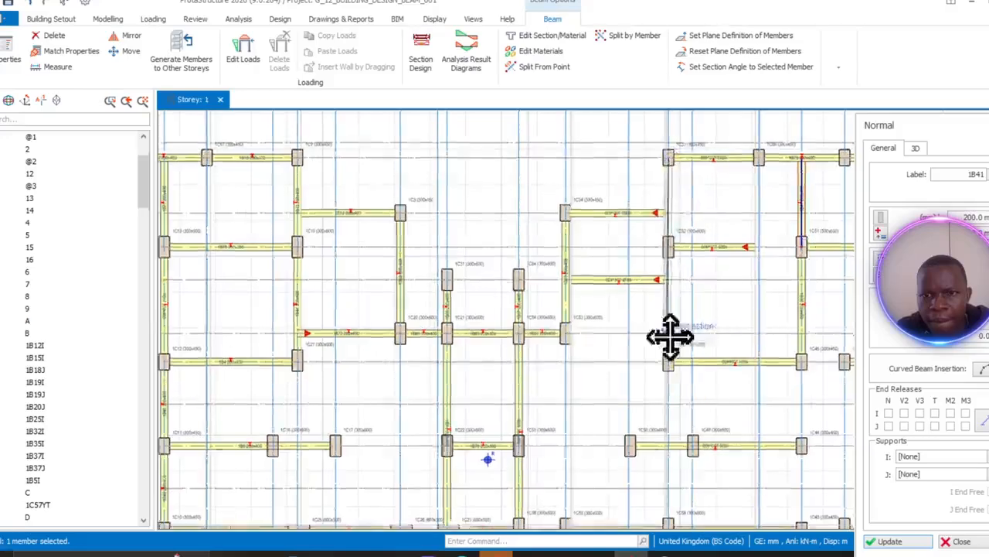
click(654, 237)
scroll(647, 323, up, 4)
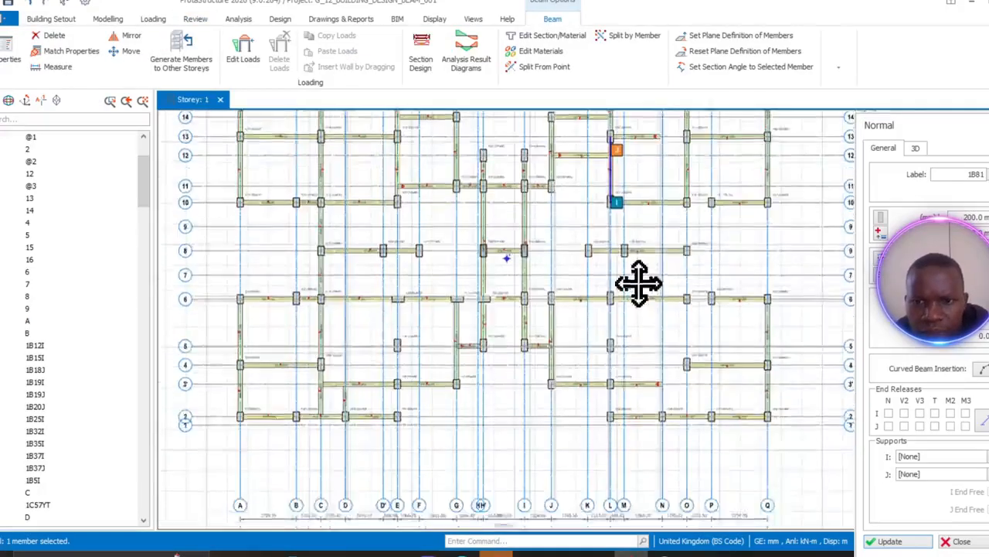
- Draw 200x400 mm beams down axis O from the column on axis 10 to column 1C43 on axis 6
scroll(596, 316, down, 2)
scroll(641, 208, up, 3)
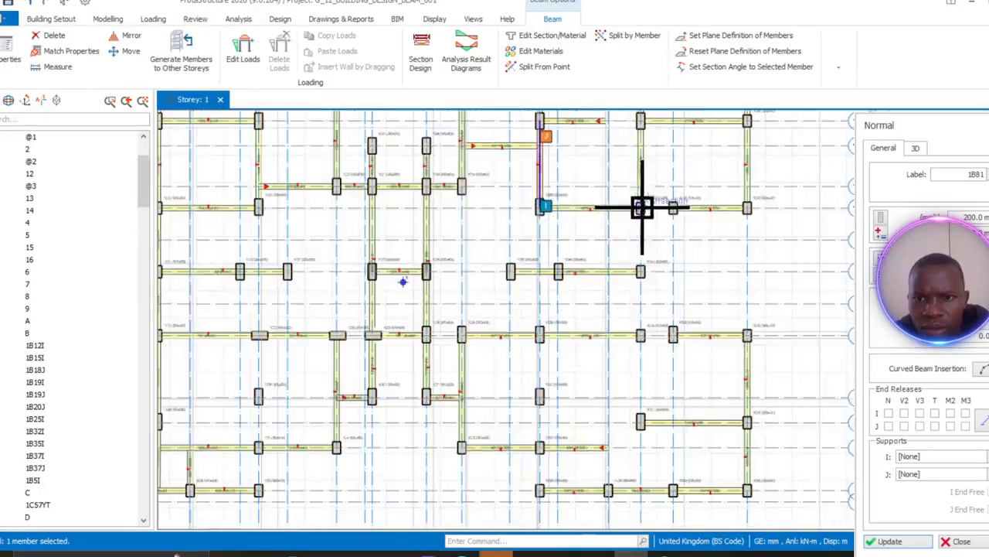
click(642, 334)
- Draw short 200x400 mm beams between axes O and P, one from column 1C43 to 1C62 and one on axis 10
scroll(641, 334, up, 4)
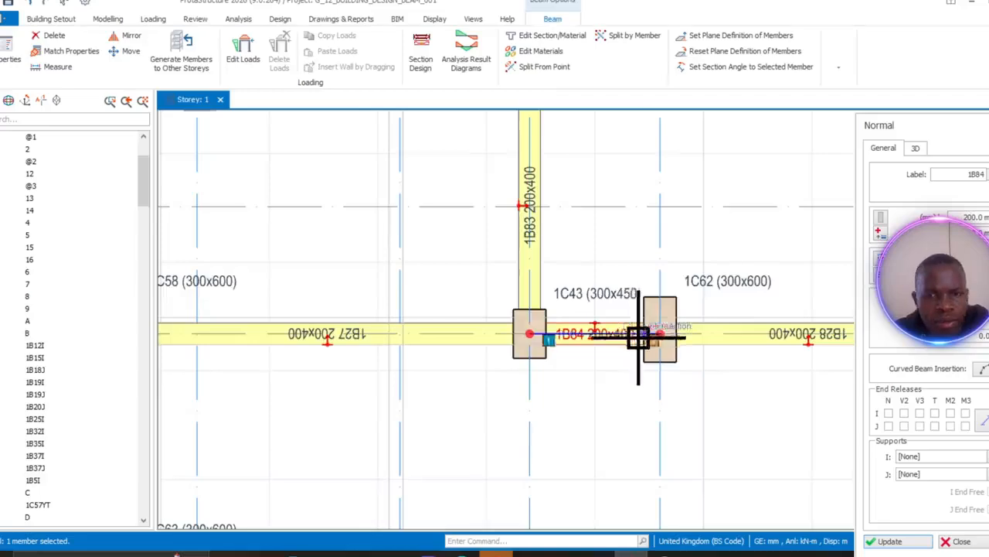
scroll(638, 337, down, 6)
scroll(633, 235, up, 5)
click(654, 265)
click(557, 265)
scroll(520, 336, down, 5)
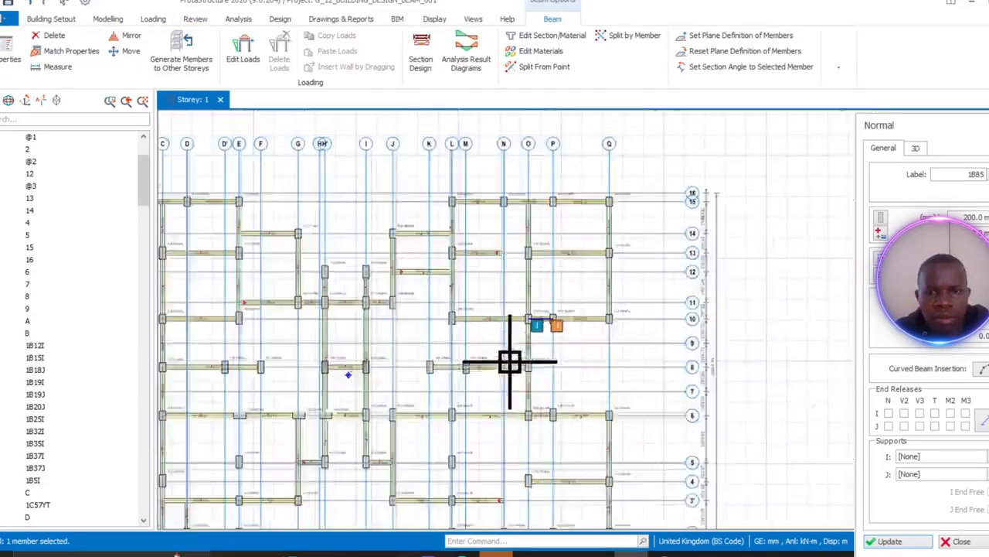
- Draw 200x400 mm beams down axis O from column 1C43 through column 1C61 to the beam on axis 2
scroll(536, 301, up, 2)
middle_drag(436, 403, 569, 274)
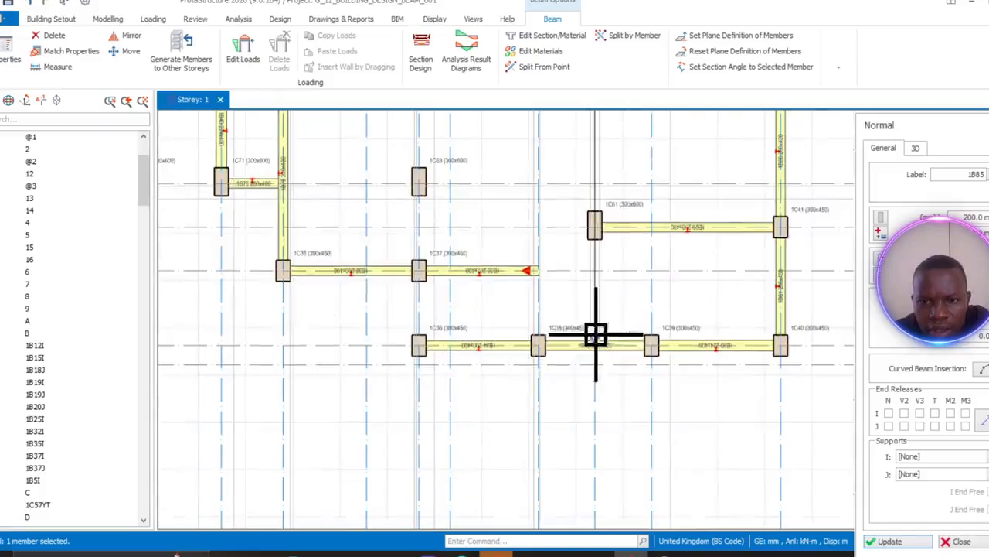
click(593, 347)
scroll(552, 347, up, 4)
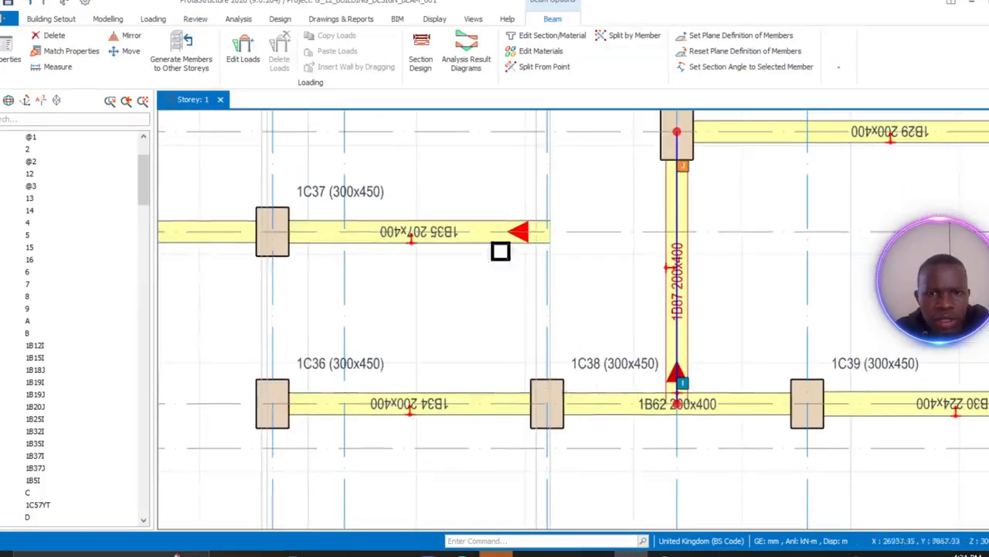
- Delete the 207x400 beam running from column 1C37 towards axis N and the short 200x400 beam from column 1C52 on axis 13
right_click(462, 238)
click(491, 122)
scroll(491, 190, down, 4)
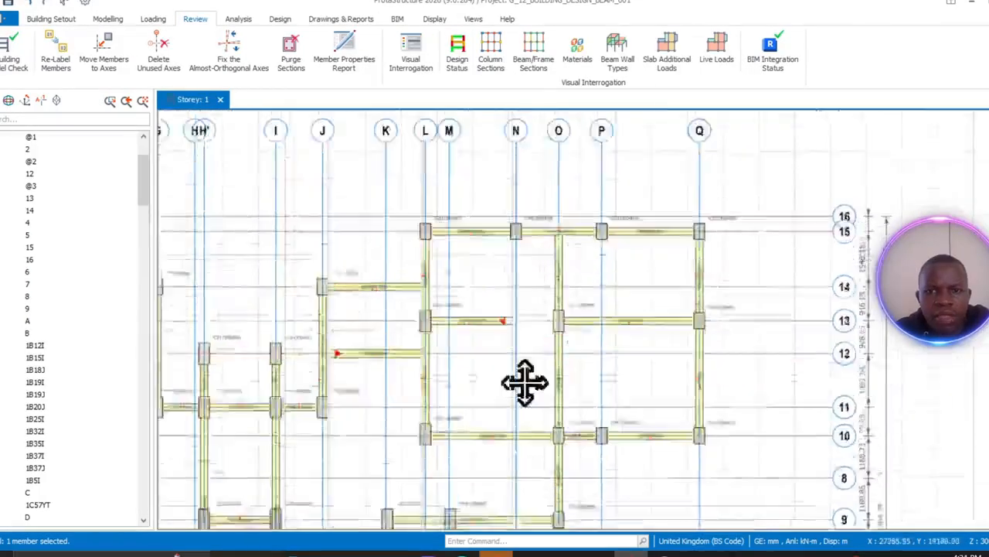
click(504, 332)
key(Escape)
right_click(469, 336)
click(490, 127)
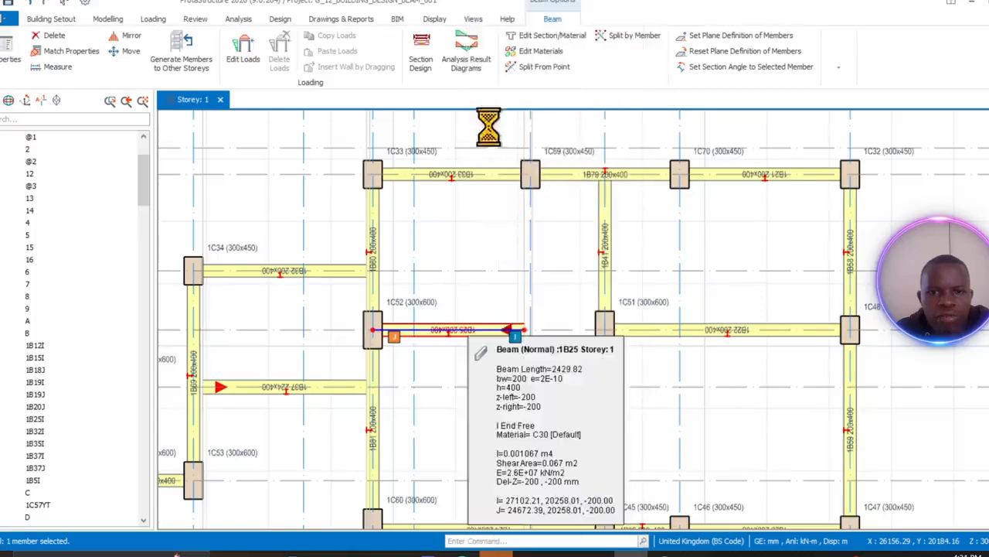
- Load the properties of the 200x400 beam on axis L and draw a beam along axis 13 from column 1C52 to 1C51
middle_drag(386, 267, 424, 236)
right_click(415, 239)
click(449, 87)
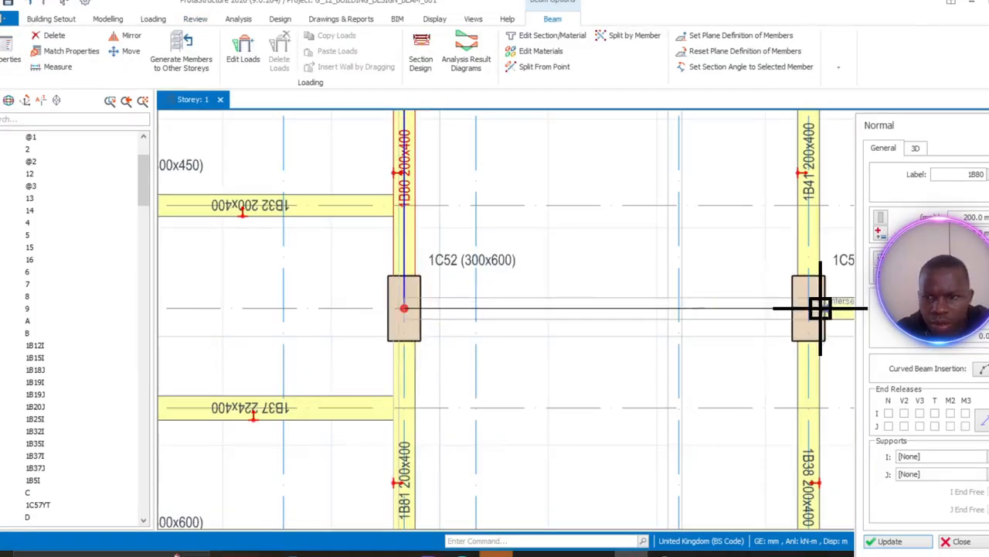
click(821, 308)
- Draw 200x400 mm beams down axis L from column 1C58 through 1C63 and 1C37 to column 1C36
scroll(722, 361, down, 3)
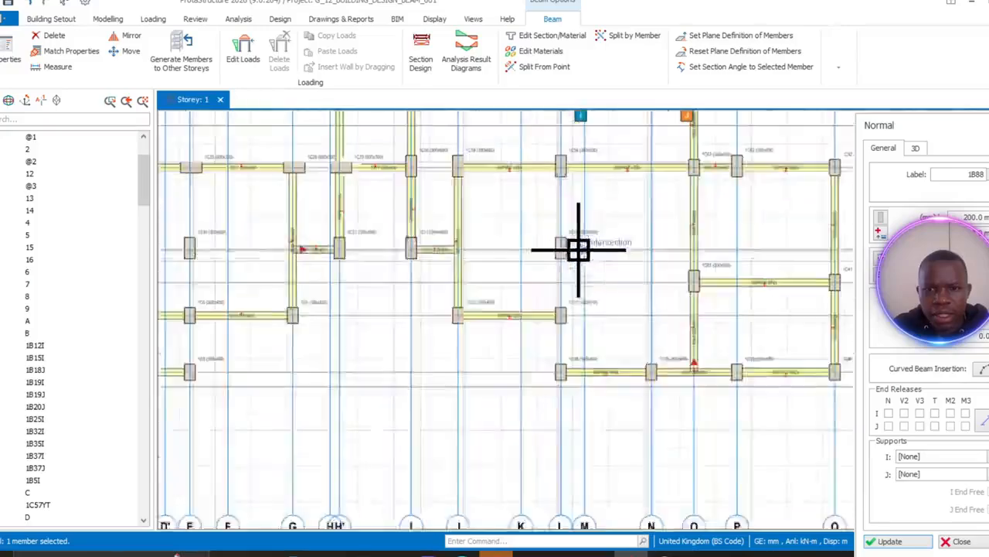
middle_drag(561, 229, 549, 283)
scroll(549, 230, up, 5)
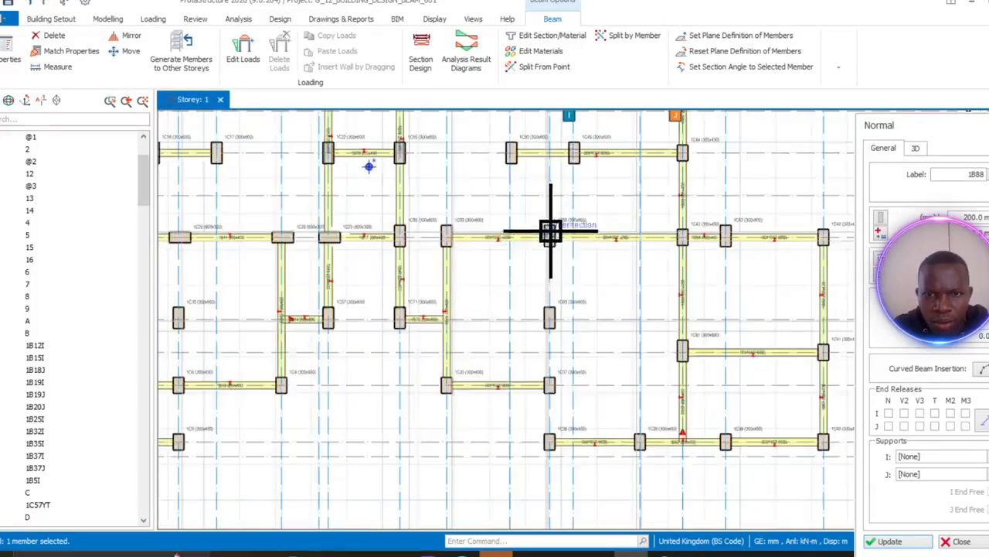
scroll(557, 360, down, 3)
scroll(534, 415, up, 5)
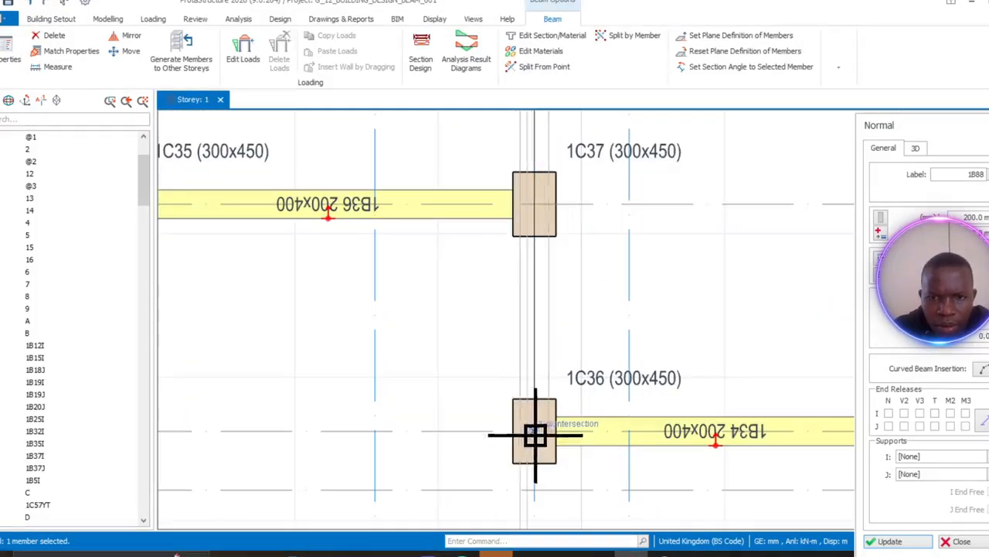
click(534, 435)
scroll(530, 411, down, 3)
scroll(550, 393, up, 5)
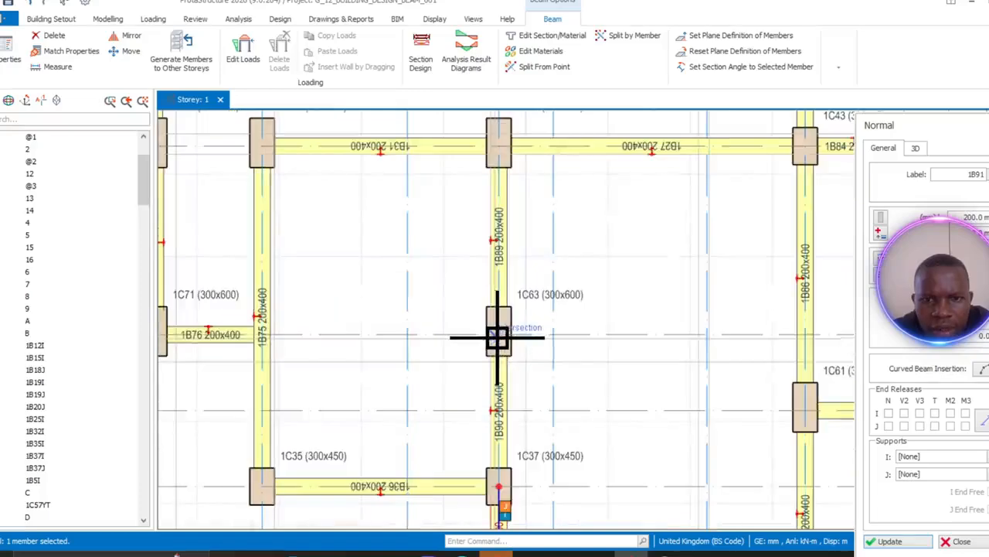
- Draw 200x400 mm beams down axis E from the column on axis 6 to column 1C6 on axis 3'
scroll(569, 386, down, 6)
middle_drag(572, 389, 635, 325)
scroll(425, 307, up, 3)
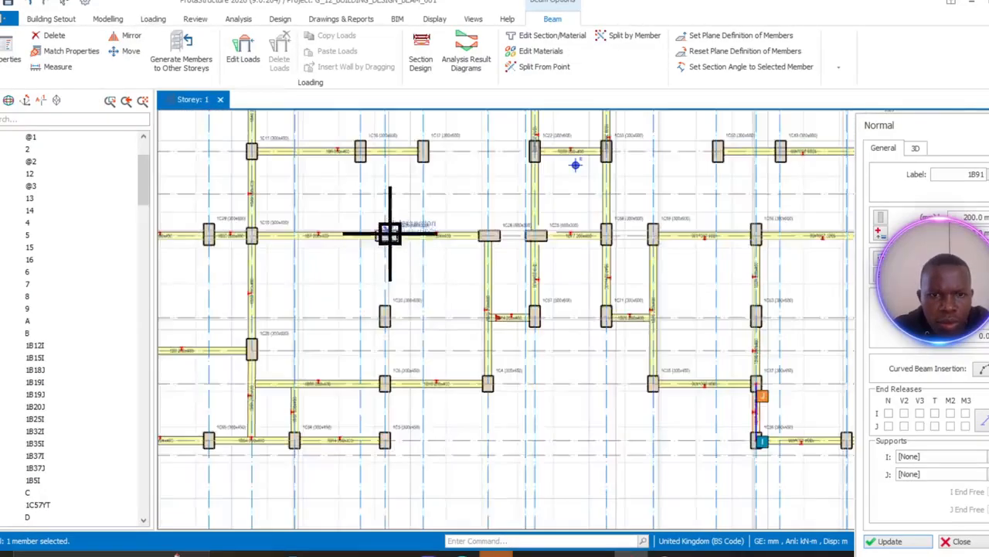
scroll(386, 235, up, 3)
click(383, 236)
middle_drag(387, 490, 429, 327)
click(430, 327)
scroll(486, 330, down, 7)
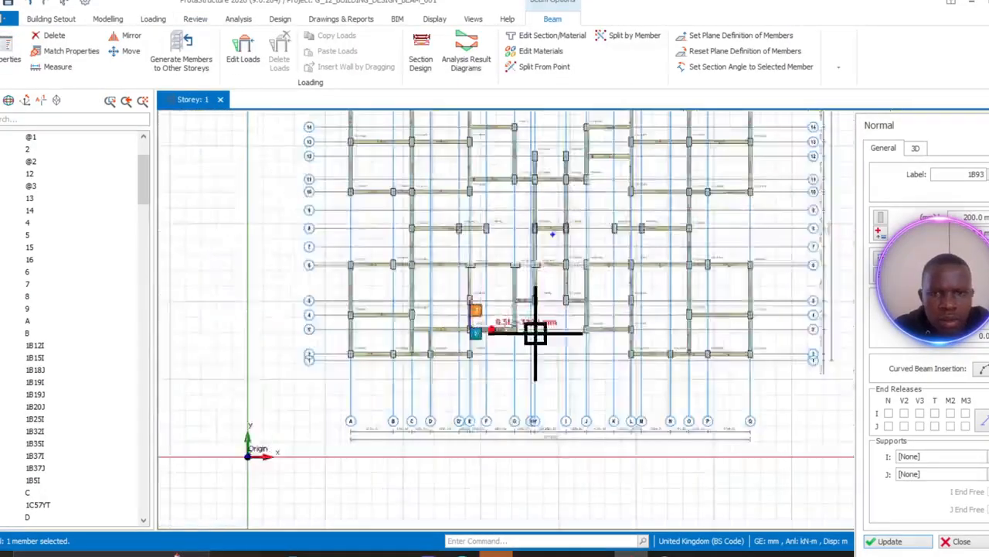
- Draw a 200x400 mm beam along axis E between columns 1C6 and 1C5
middle_drag(535, 333, 411, 330)
scroll(518, 325, up, 2)
scroll(552, 333, down, 1)
middle_drag(552, 335, 641, 300)
scroll(612, 297, up, 1)
middle_drag(298, 336, 481, 322)
scroll(482, 322, up, 3)
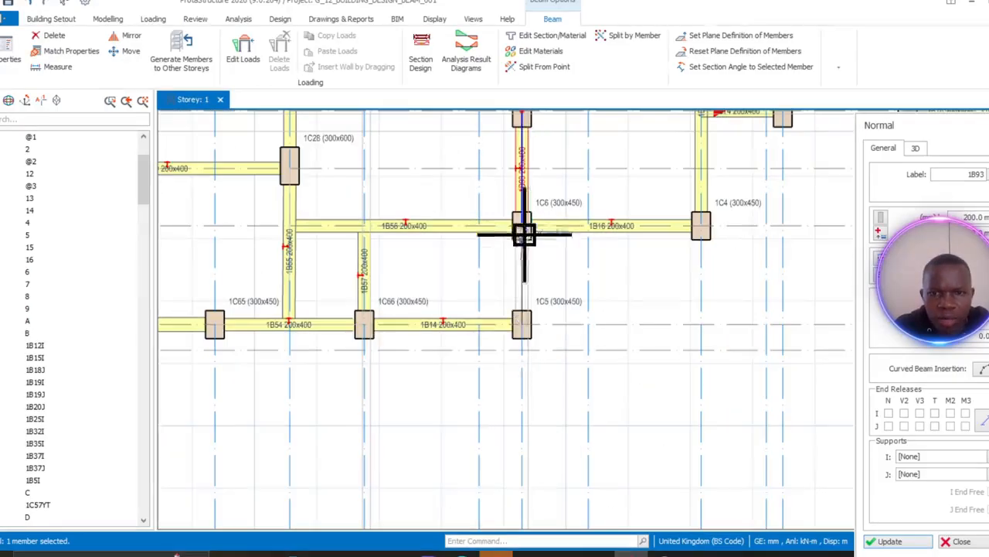
click(523, 229)
click(524, 300)
scroll(587, 301, down, 3)
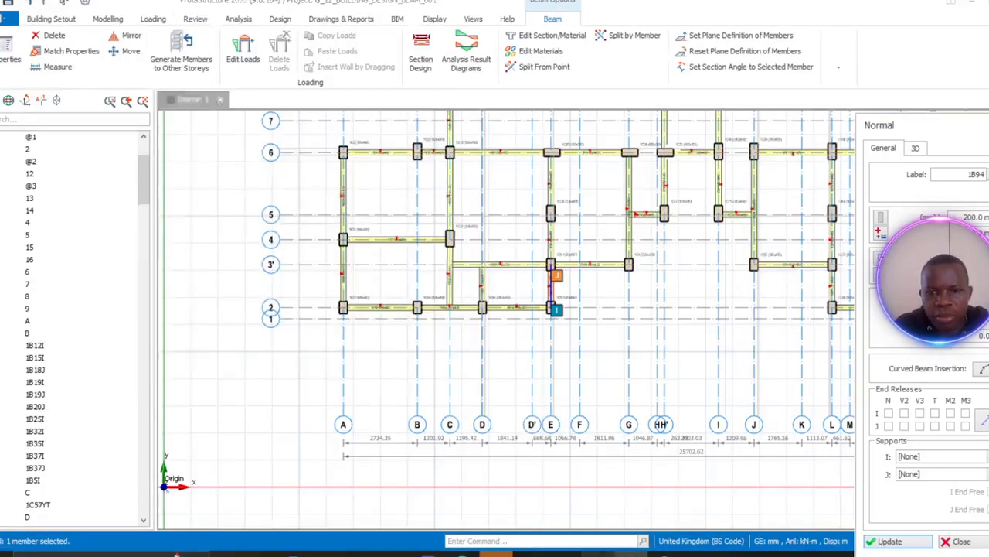
- Switch to Whiteboard, examine the kitchens, lounges and balconies on the ground floor plan, and return to ProtaStructure
key(alt+Tab)
scroll(309, 216, down, 3)
click(379, 15)
scroll(441, 274, down, 6)
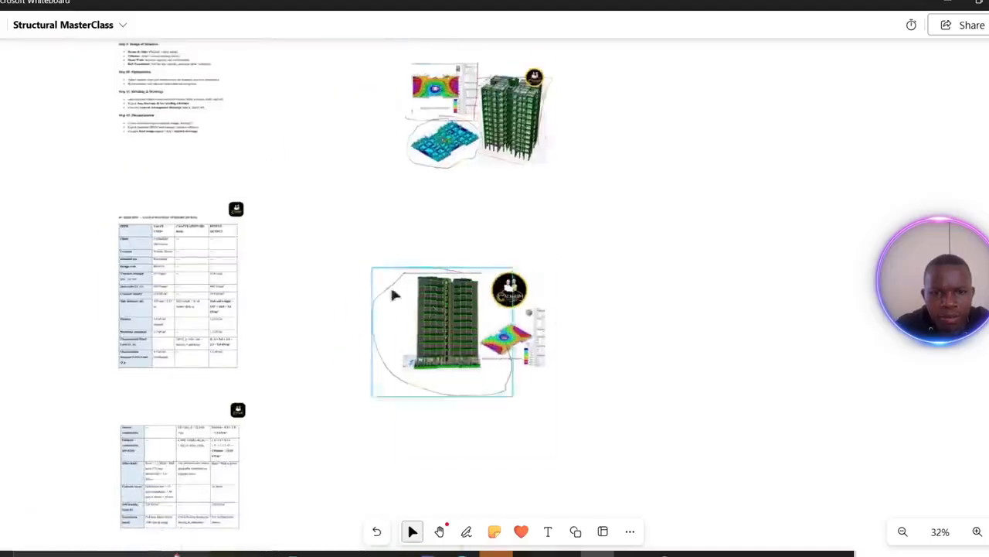
middle_drag(383, 133, 587, 525)
scroll(413, 234, up, 8)
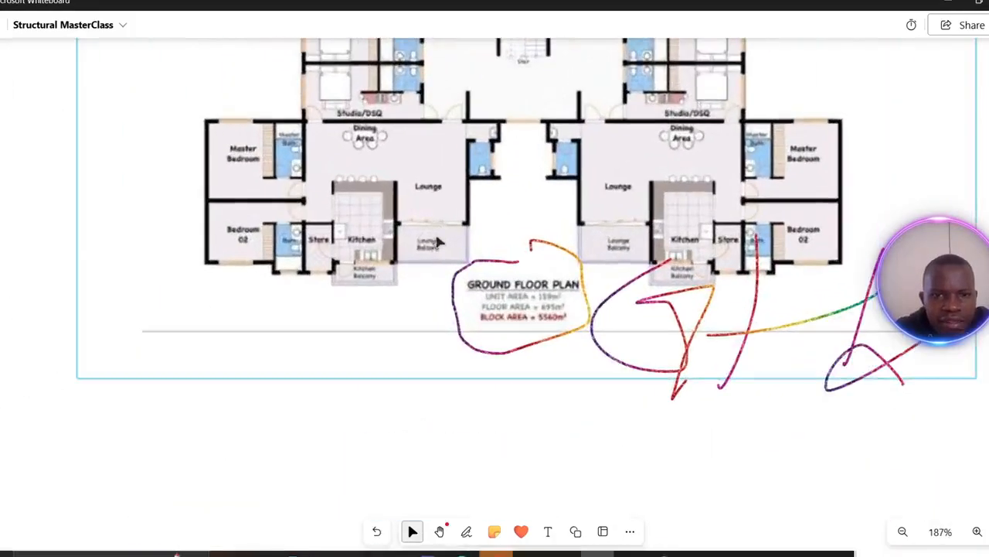
scroll(320, 268, up, 3)
scroll(464, 232, down, 2)
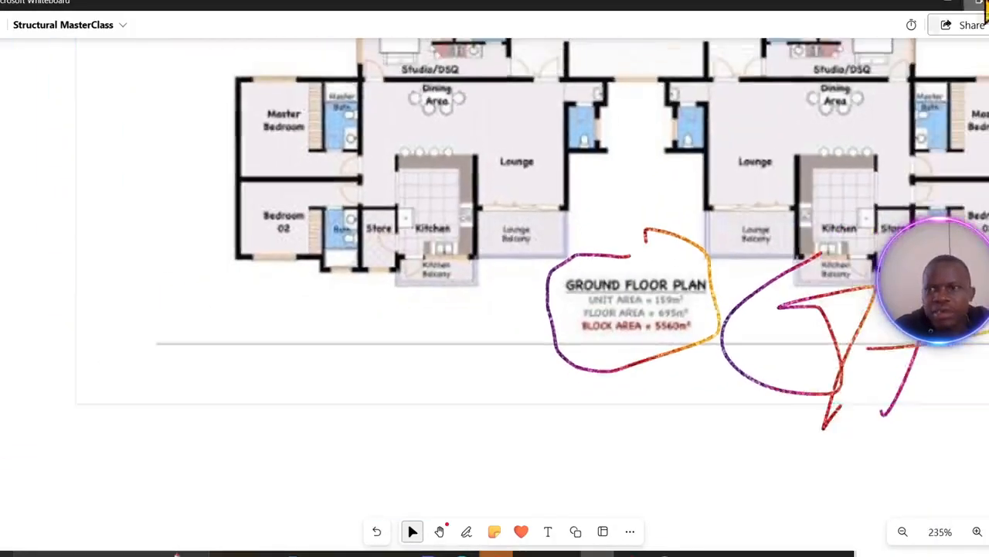
click(948, 2)
click(988, 3)
click(988, 3)
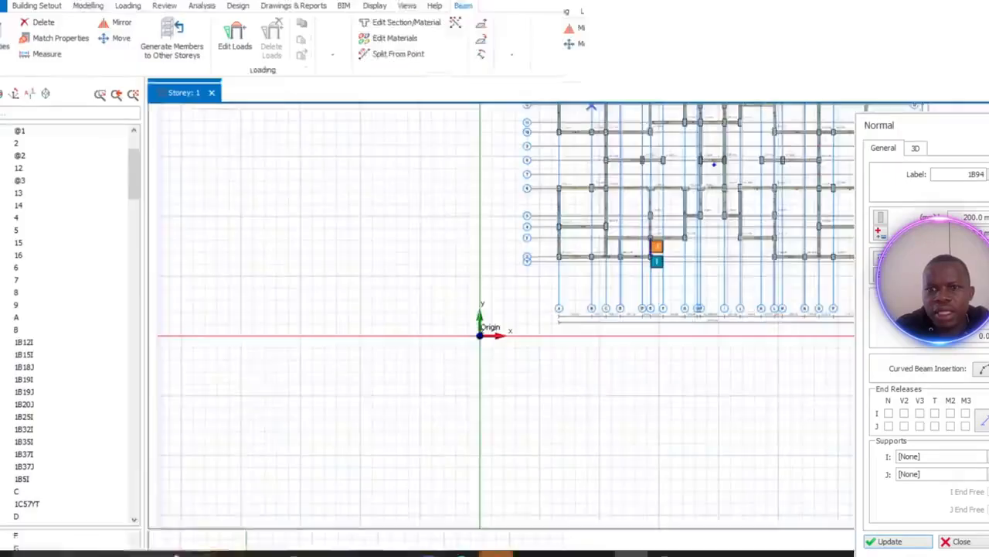
- Draw 200x400 mm beams along axis 12 from column 1C64 to axis J and from column 1C31 to axis G
scroll(749, 249, down, 3)
drag(961, 126, 418, 187)
scroll(742, 201, up, 8)
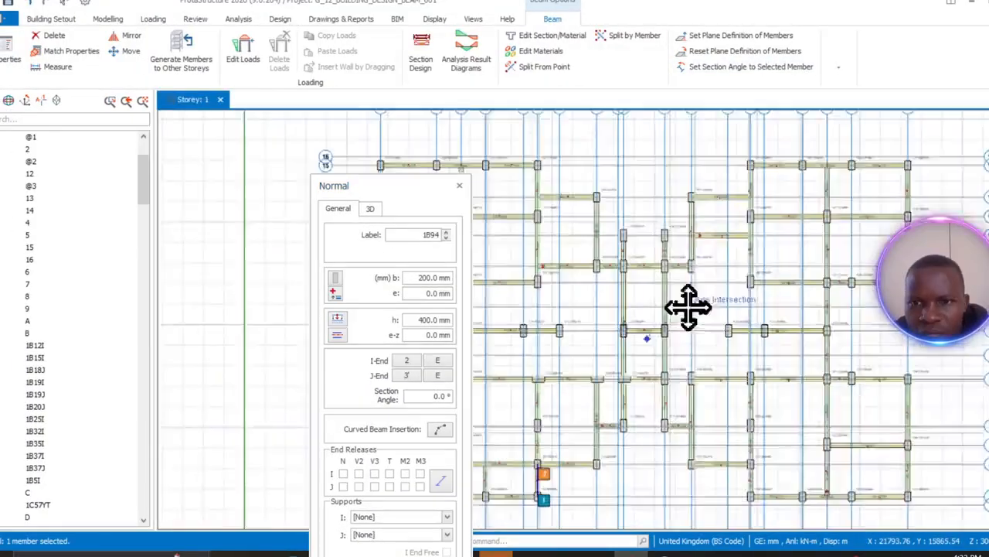
key(Escape)
click(743, 265)
scroll(554, 289, down, 1)
middle_drag(554, 289, 783, 276)
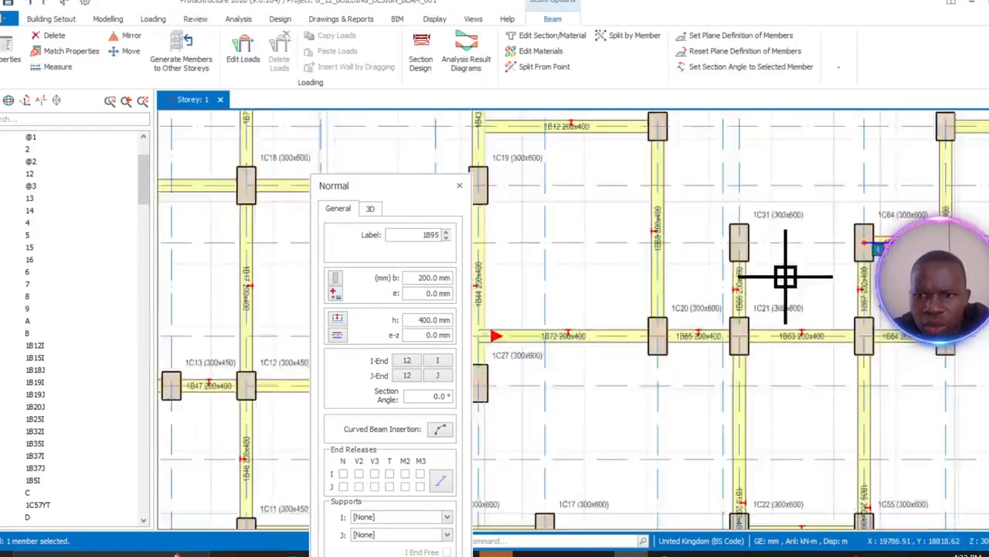
scroll(784, 276, up, 2)
scroll(576, 219, up, 2)
click(565, 221)
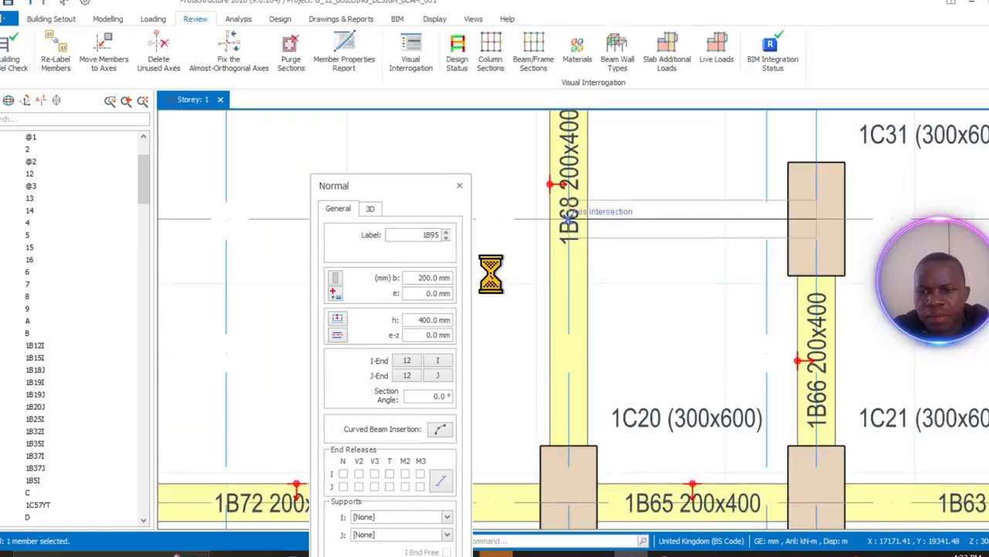
- Delete the 224x400 beam on axis 12 between axes J and L
scroll(557, 308, down, 2)
scroll(561, 323, down, 2)
middle_drag(890, 309, 624, 350)
key(Escape)
scroll(624, 351, up, 3)
right_click(720, 317)
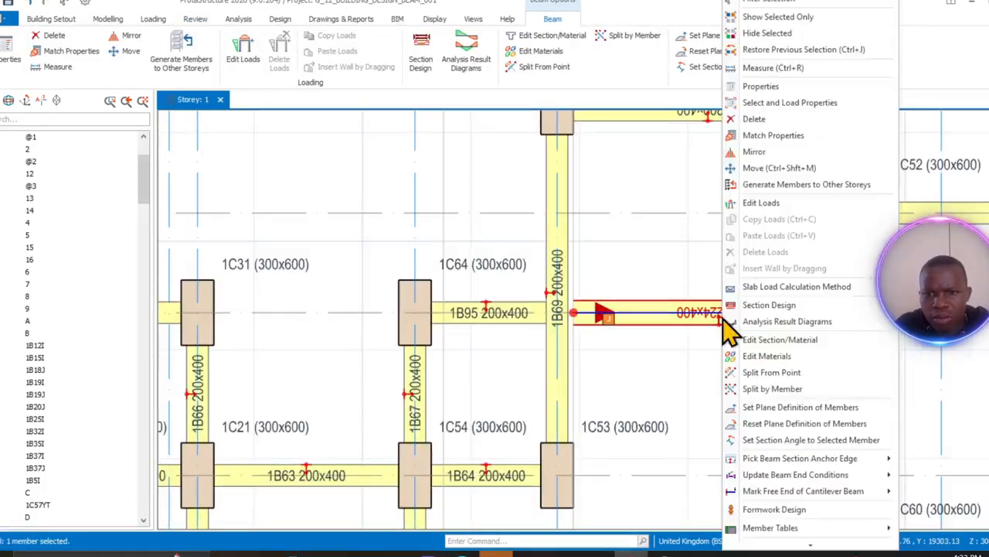
click(749, 119)
- Load the properties of the 200x400 beam on axis J and draw a beam along axis 12 from axis J to axis L
right_click(557, 255)
click(592, 100)
scroll(559, 309, up, 1)
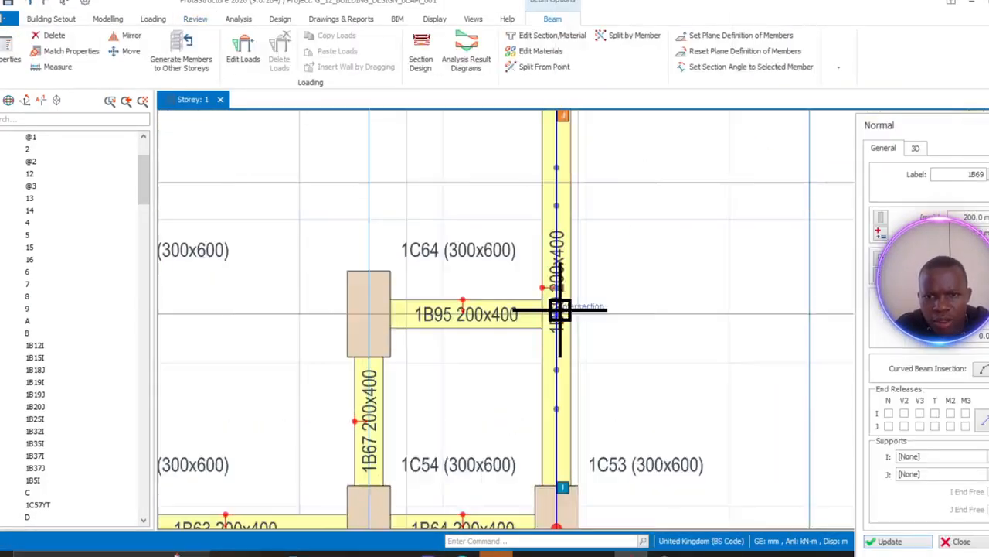
click(559, 311)
scroll(559, 312, down, 3)
middle_drag(642, 330, 568, 236)
scroll(546, 356, up, 2)
click(546, 356)
scroll(528, 353, down, 4)
scroll(541, 407, down, 1)
- Draw a 200x400 mm beam down axis P from column 1C70 on axis 15 to the beam on axis 13
scroll(565, 293, up, 3)
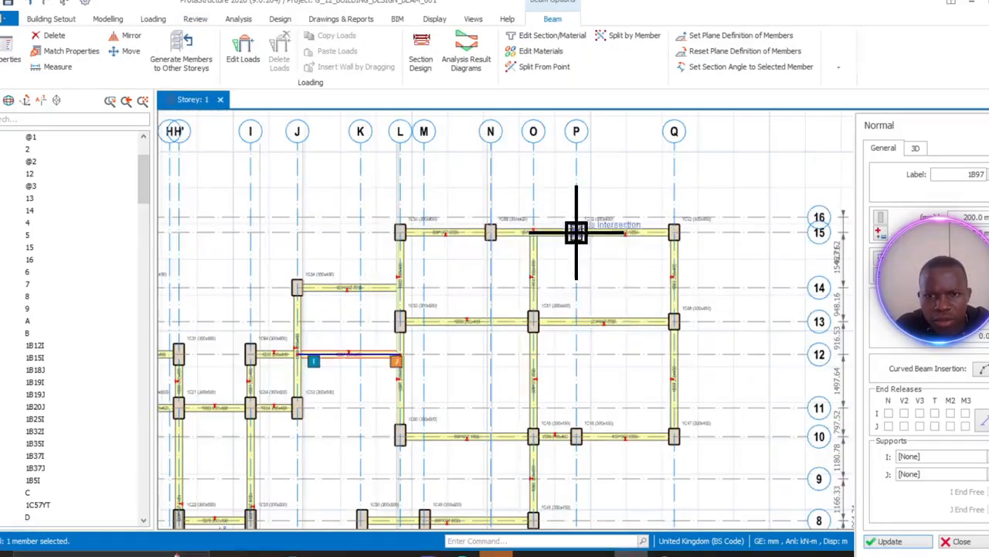
scroll(582, 222, up, 2)
scroll(572, 355, up, 5)
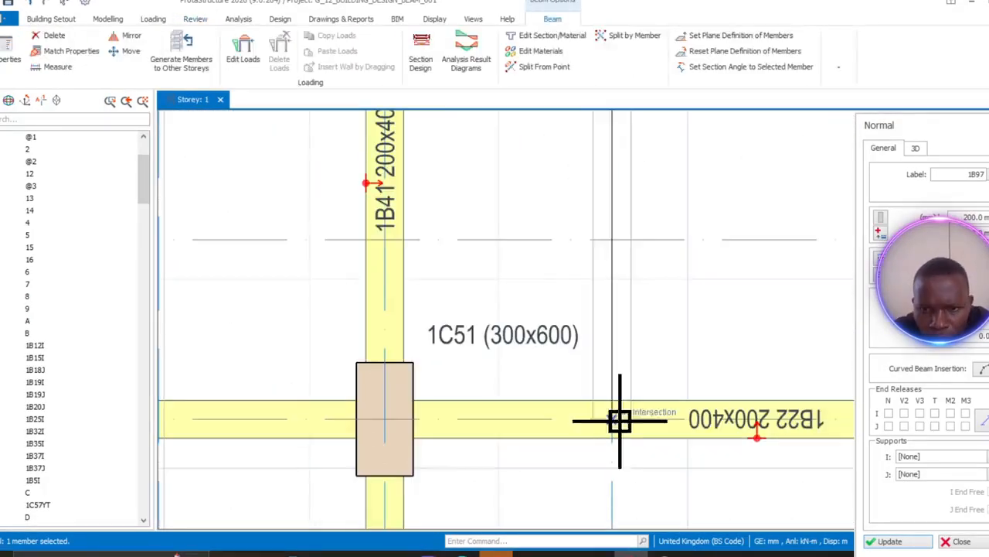
click(592, 437)
- Draw a 200x400 mm beam down axis P from the beam on axis 4 to column 1C39 on axis 2
scroll(602, 309, down, 9)
scroll(602, 308, down, 1)
middle_drag(573, 390, 563, 155)
scroll(575, 210, up, 8)
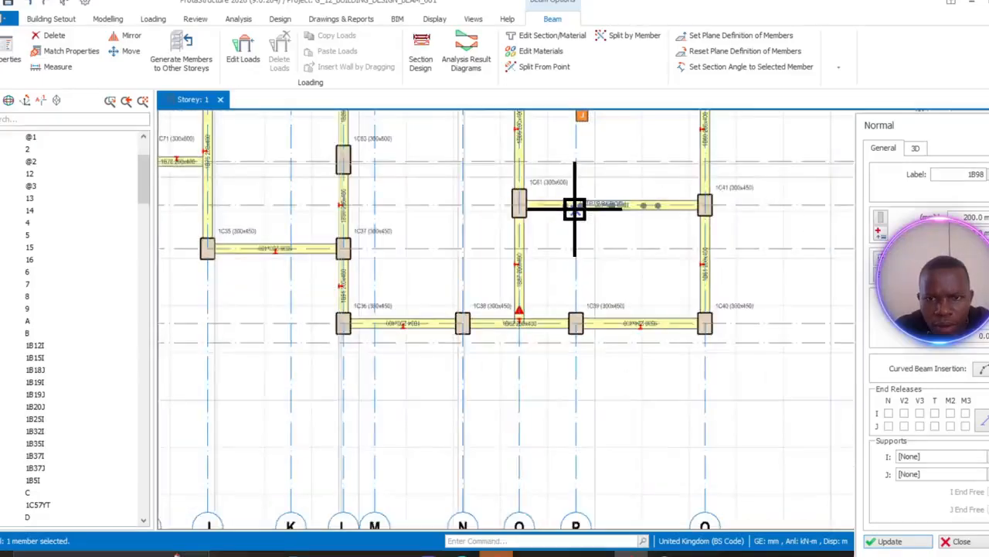
middle_drag(573, 479, 564, 346)
click(564, 345)
scroll(541, 348, down, 4)
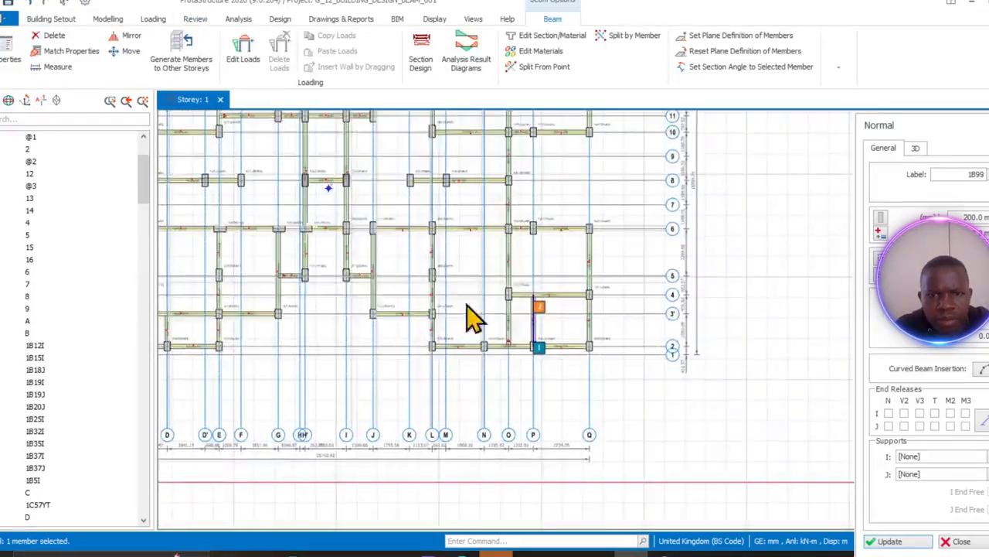
- Draw a 200x400 mm beam along axis 4 from column 1C61 to the beam on axis L
scroll(618, 273, up, 4)
click(632, 283)
middle_drag(632, 283, 751, 275)
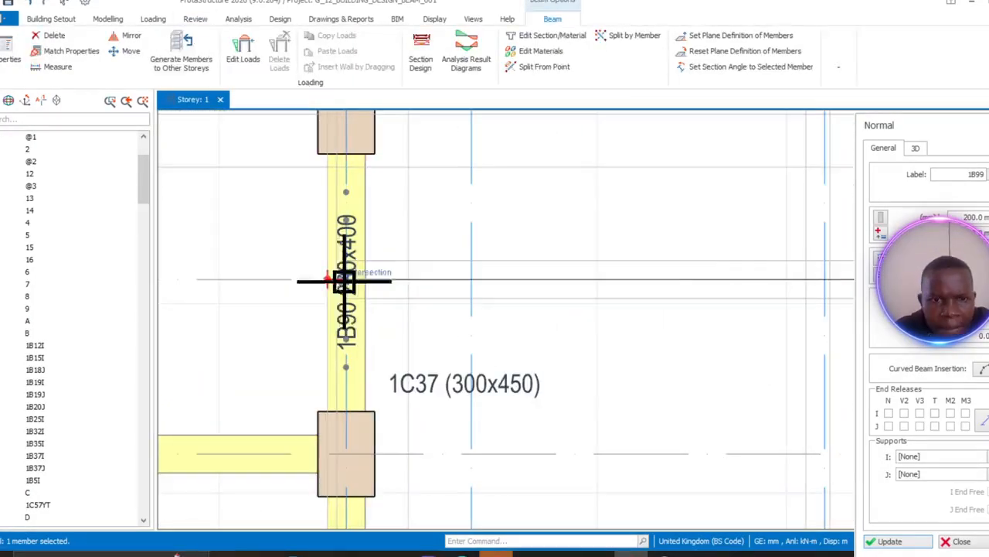
click(345, 280)
scroll(464, 270, down, 5)
scroll(521, 331, up, 2)
middle_drag(521, 331, 538, 286)
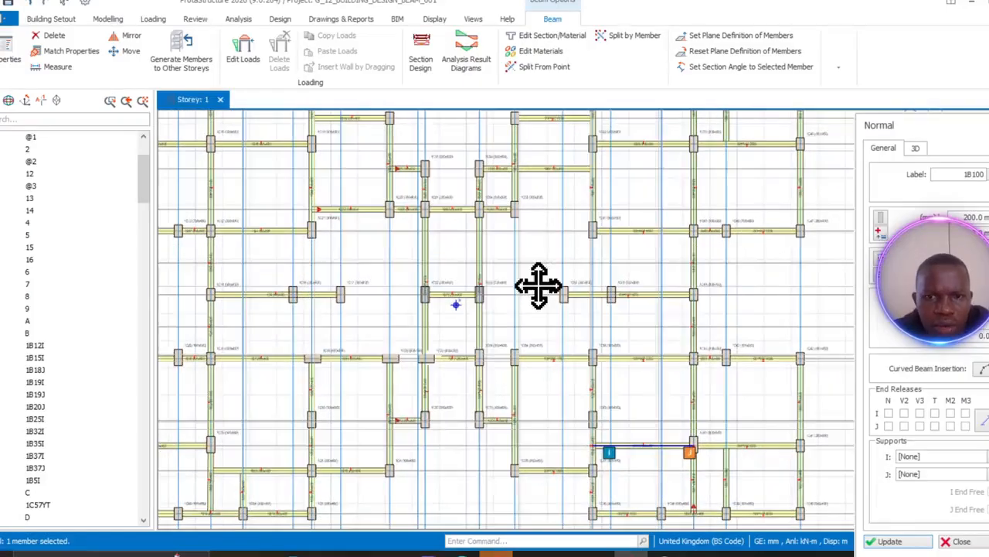
- Switch to Whiteboard, compare the ground floor plan and the coloured beam layout drawing with the model, and return to ProtaStructure
scroll(470, 288, down, 4)
scroll(373, 293, up, 4)
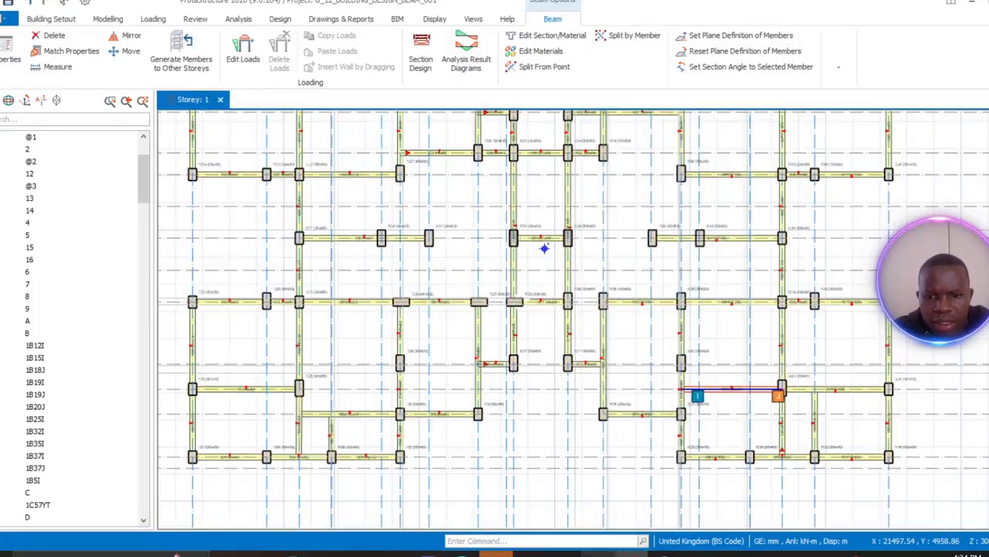
key(alt+Tab)
middle_drag(576, 106, 521, 303)
scroll(521, 302, down, 3)
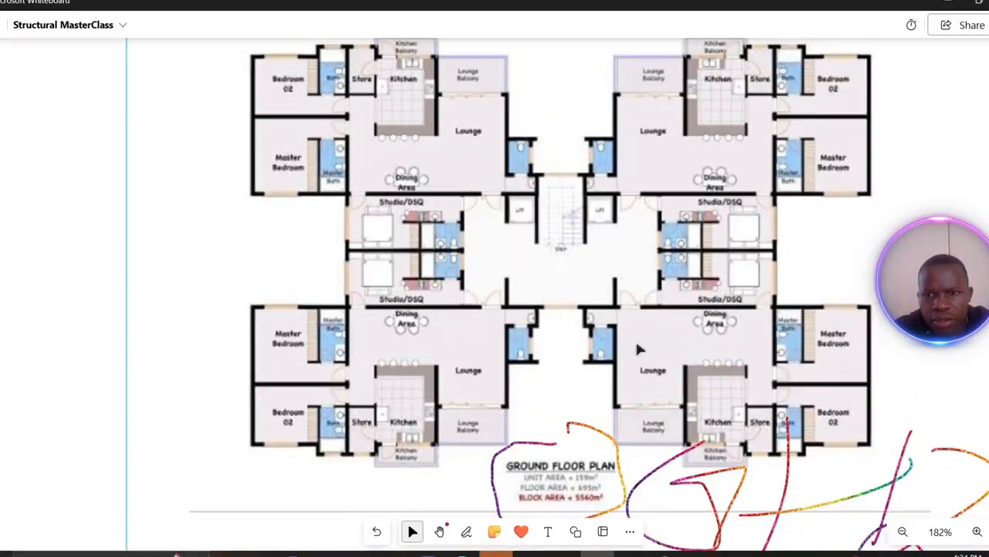
scroll(510, 277, down, 6)
scroll(569, 349, up, 5)
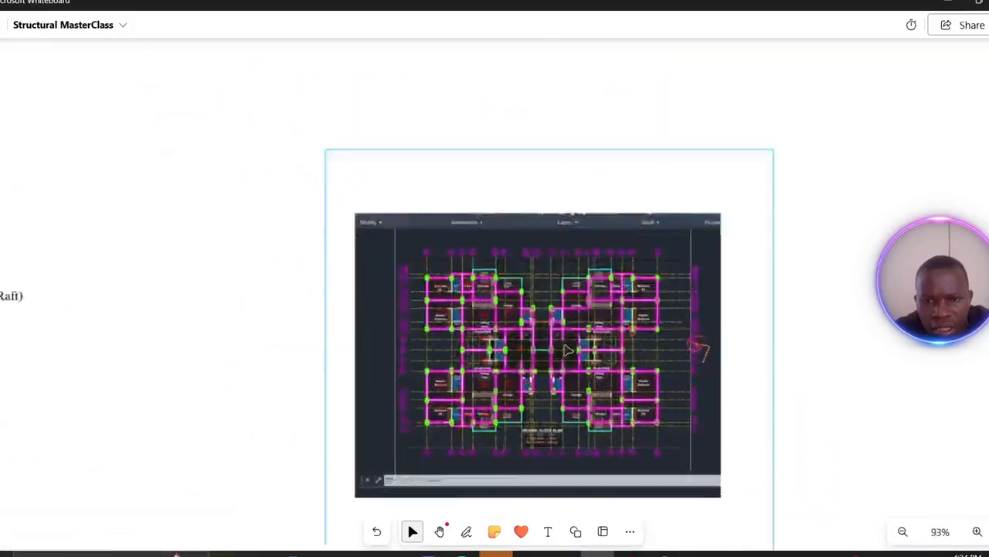
key(alt+Tab)
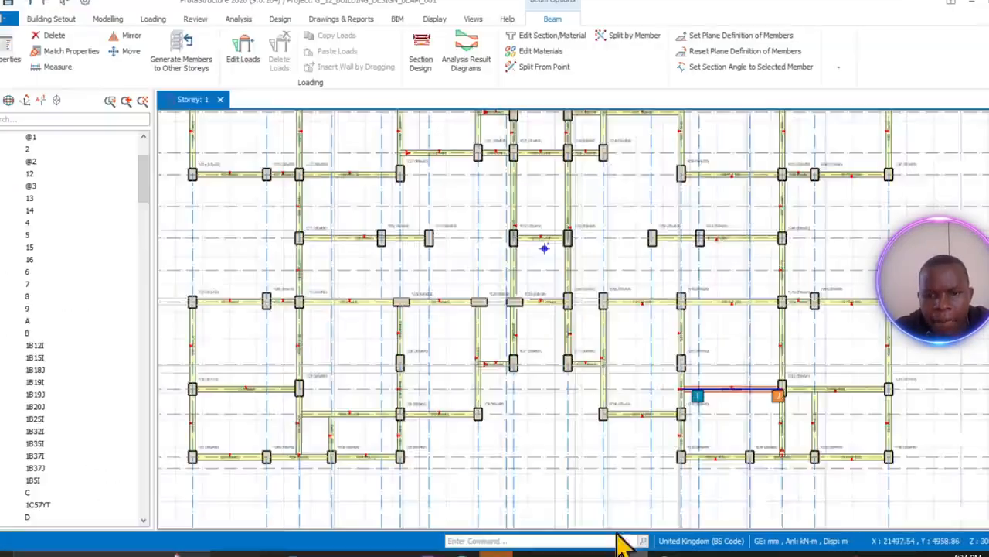
- Load the properties of the 200x400 beam on axis 8 and draw a beam along axis 11 from column 1C53 to axis L
scroll(685, 236, up, 3)
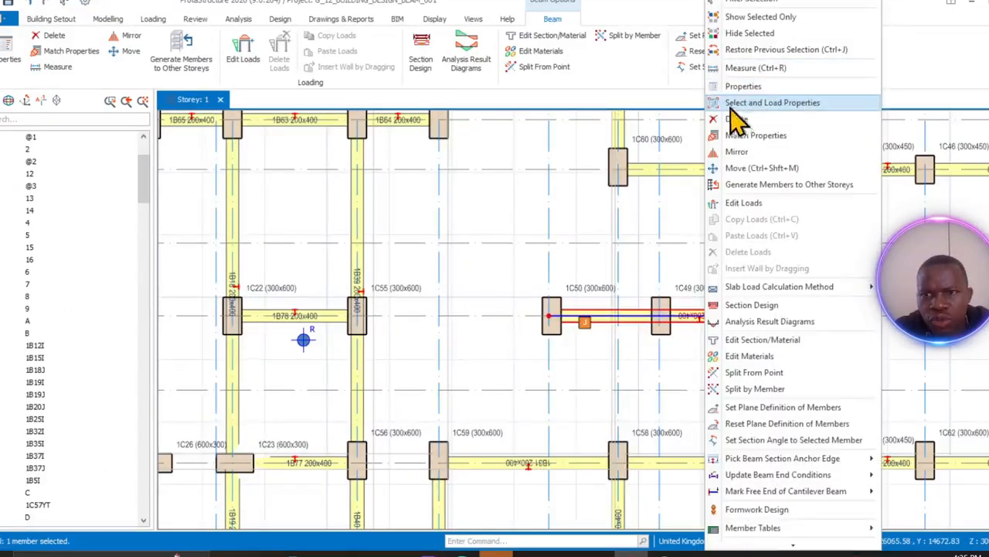
click(731, 104)
scroll(588, 384, down, 3)
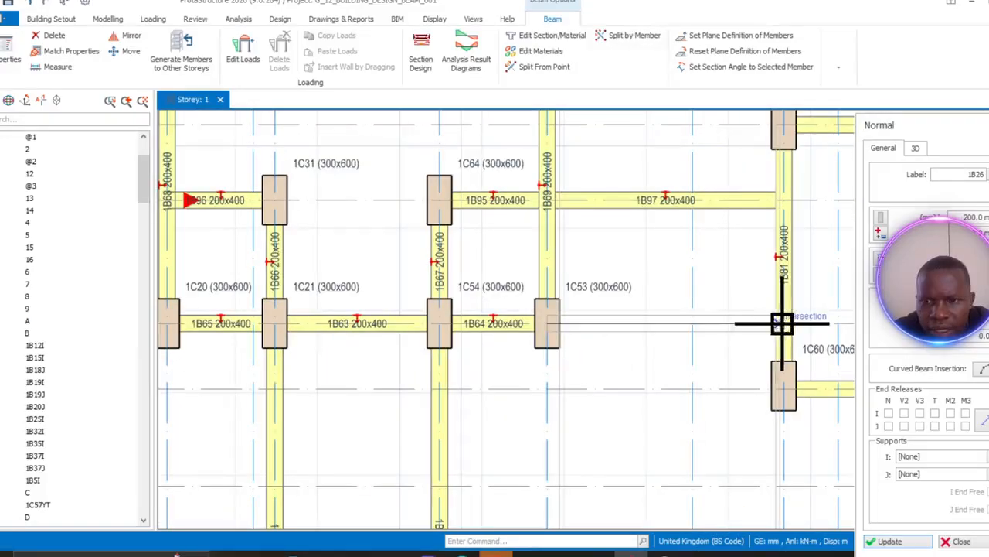
click(782, 323)
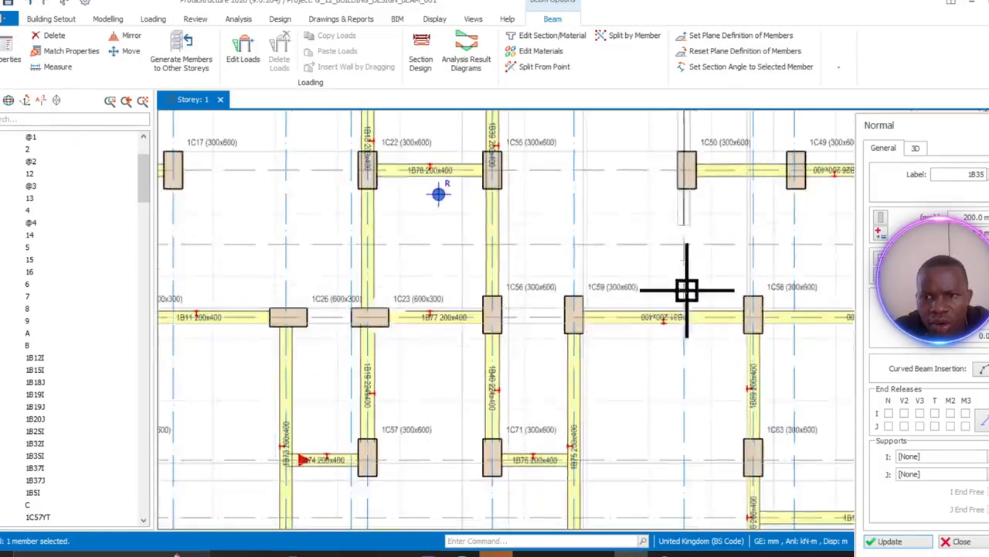
- Draw 200x400 mm beams along axis K from column 1C50 to axis 6 and along axis F from axis 11 through column 1C17 to axis 6
scroll(688, 311, down, 3)
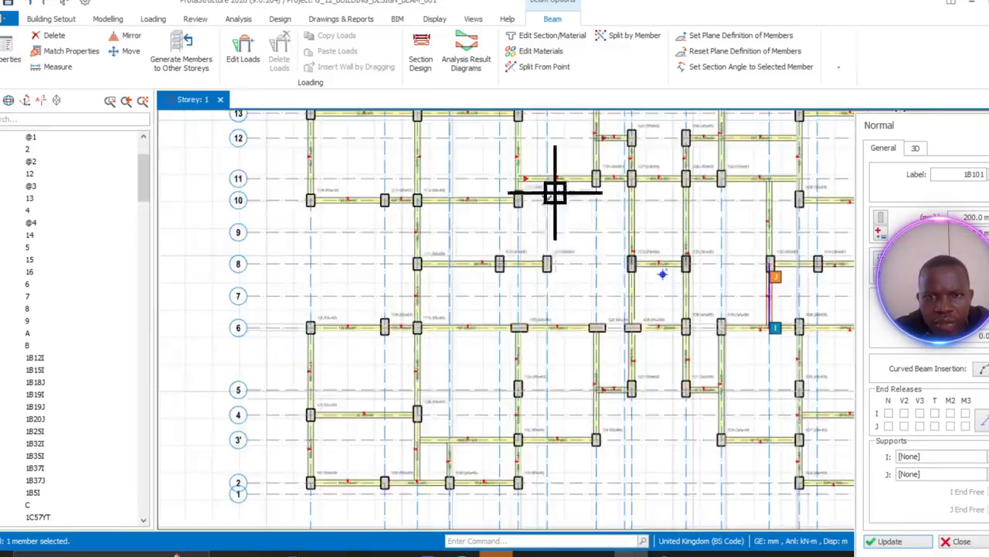
click(523, 395)
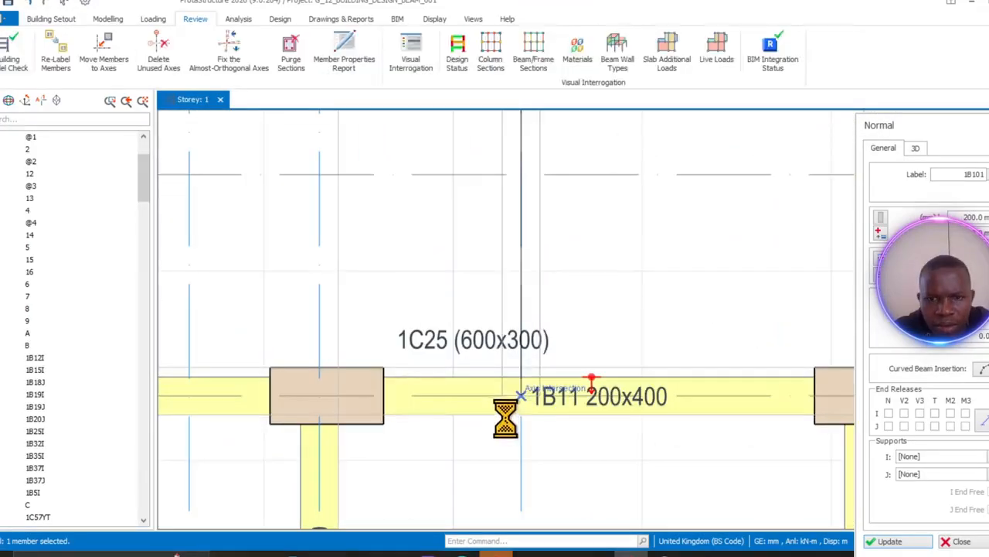
scroll(510, 397, down, 4)
scroll(440, 325, up, 2)
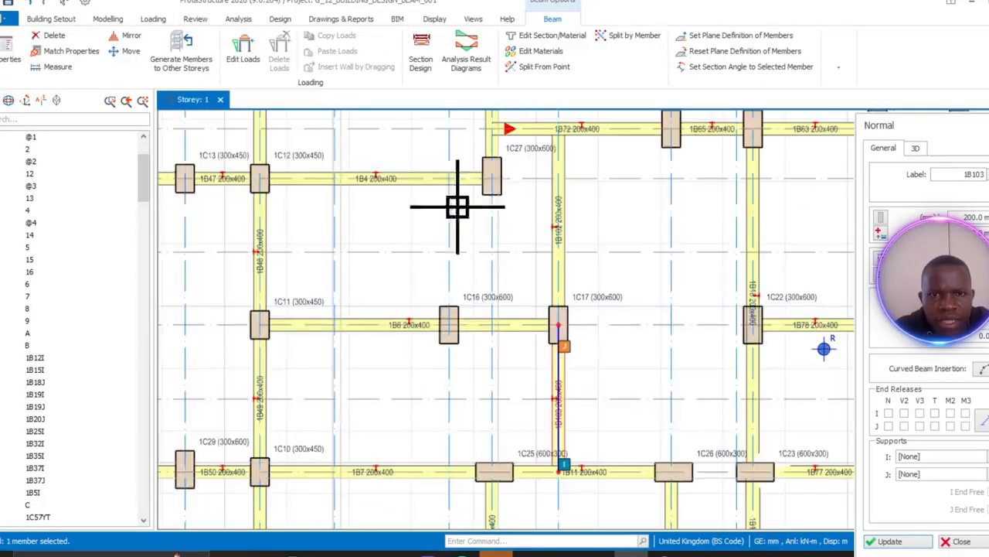
- Draw 200x400 mm beams along axis D' from the beam on axis 10 through column 1C16 to axis 6
click(449, 185)
middle_drag(455, 435, 455, 357)
scroll(450, 406, up, 2)
click(446, 378)
scroll(570, 410, down, 3)
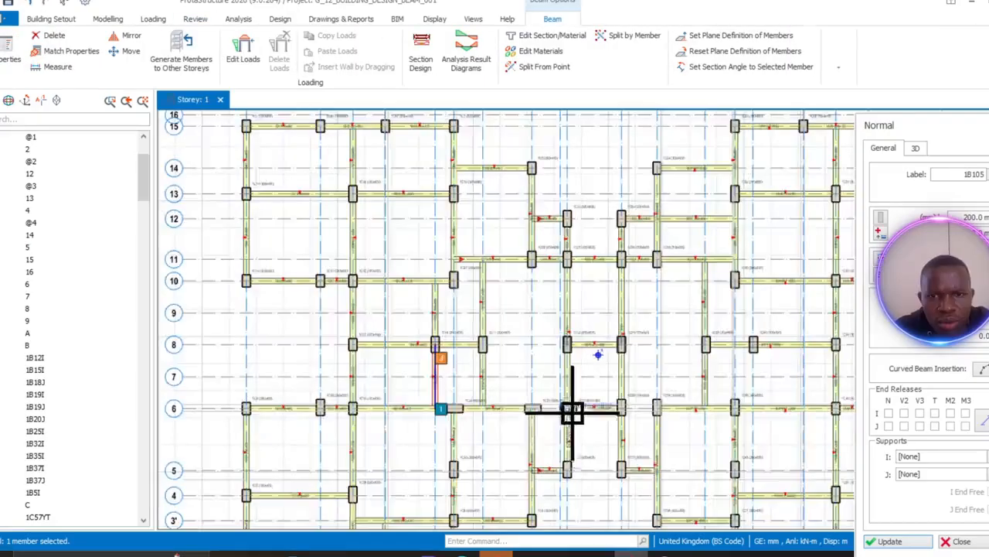
- Draw 200x400 mm beams along axis M from axis 6 through column 1C49 to the beam on axis 10
scroll(598, 428, up, 2)
click(575, 263)
middle_drag(576, 117, 576, 271)
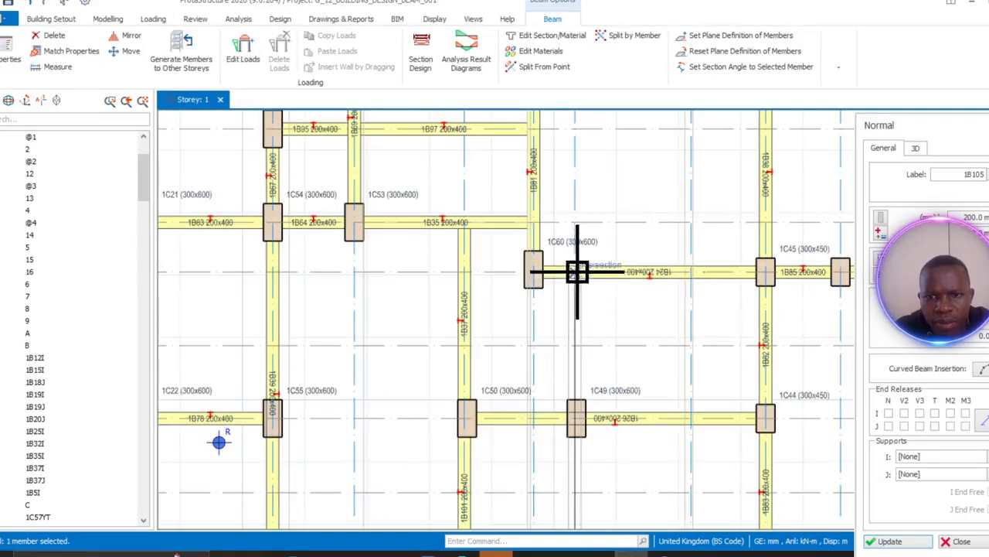
click(576, 271)
- Split beam 1B39 on axis I at column 1C55 and delete the part between that column and column 1C54
scroll(527, 413, down, 4)
middle_drag(510, 457, 610, 339)
scroll(567, 381, up, 2)
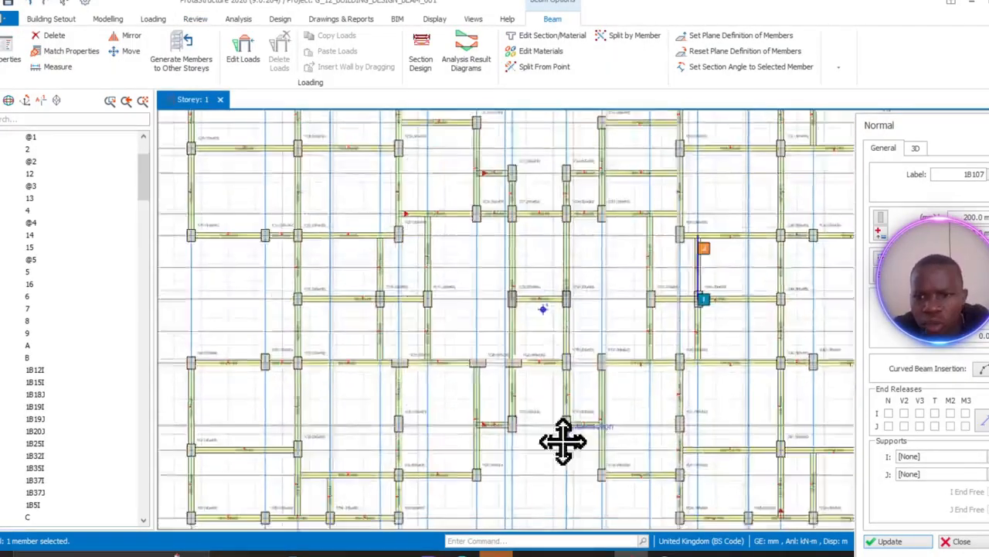
scroll(563, 441, down, 3)
scroll(546, 364, up, 4)
scroll(706, 327, down, 3)
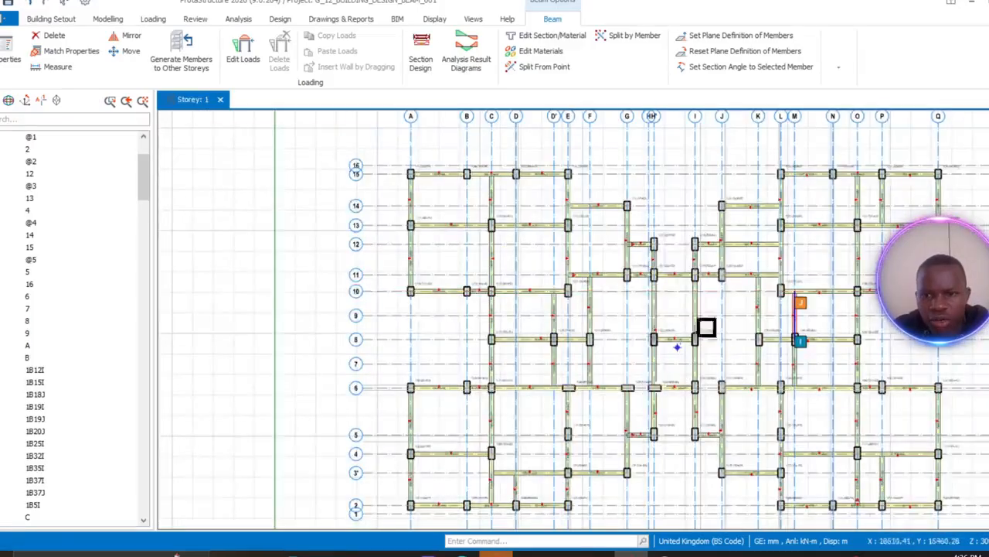
scroll(651, 324, up, 5)
scroll(657, 318, down, 2)
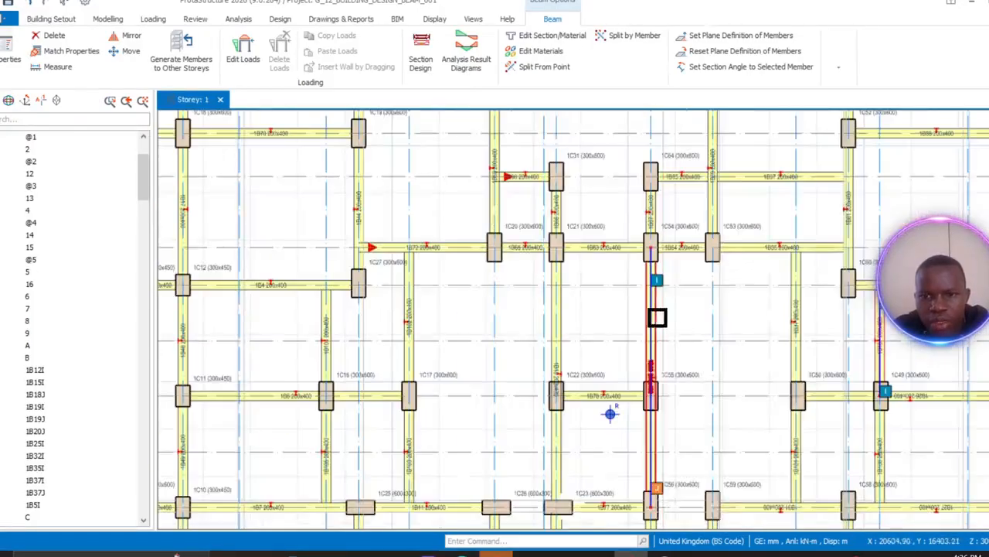
right_click(656, 355)
click(661, 376)
scroll(647, 394, up, 3)
right_click(655, 279)
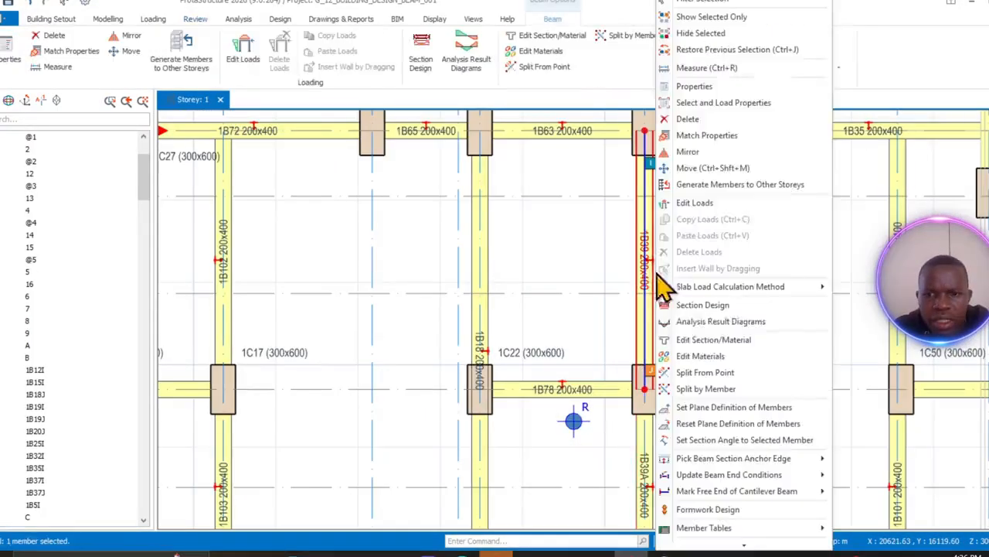
click(694, 122)
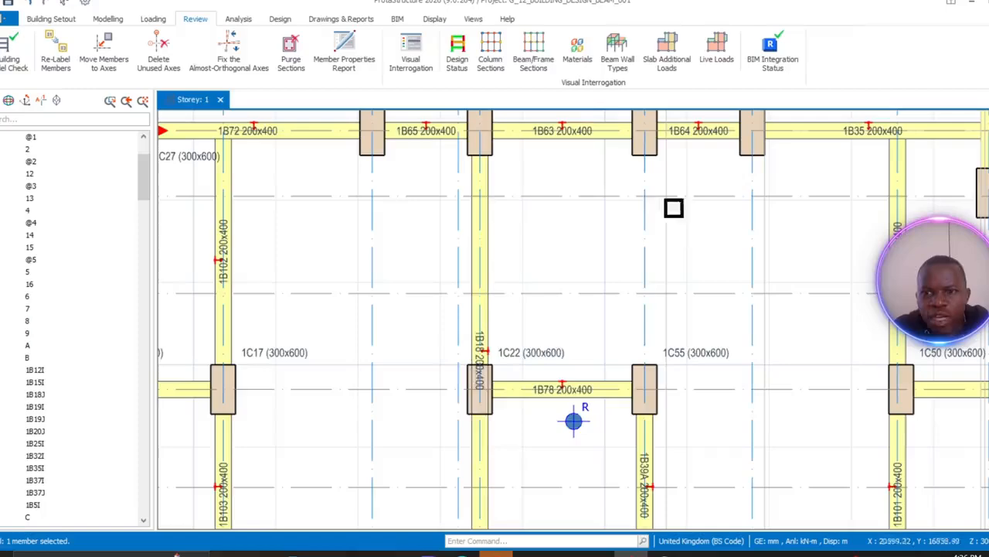
- Split beam 1B18 on axis H' at column 1C22 and delete the part between that column and column 1C21
right_click(483, 280)
click(535, 373)
scroll(480, 389, up, 3)
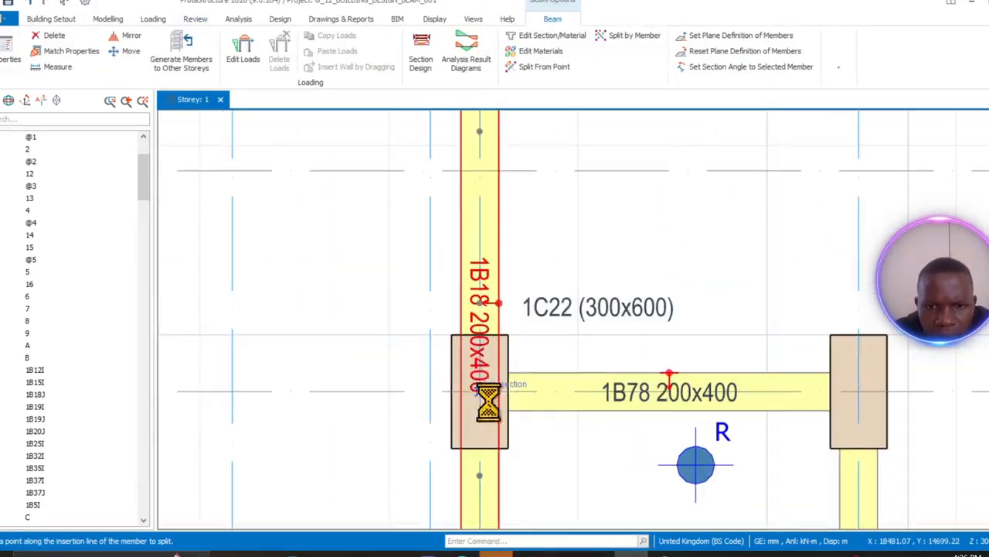
middle_drag(483, 142, 495, 338)
right_click(485, 331)
click(517, 120)
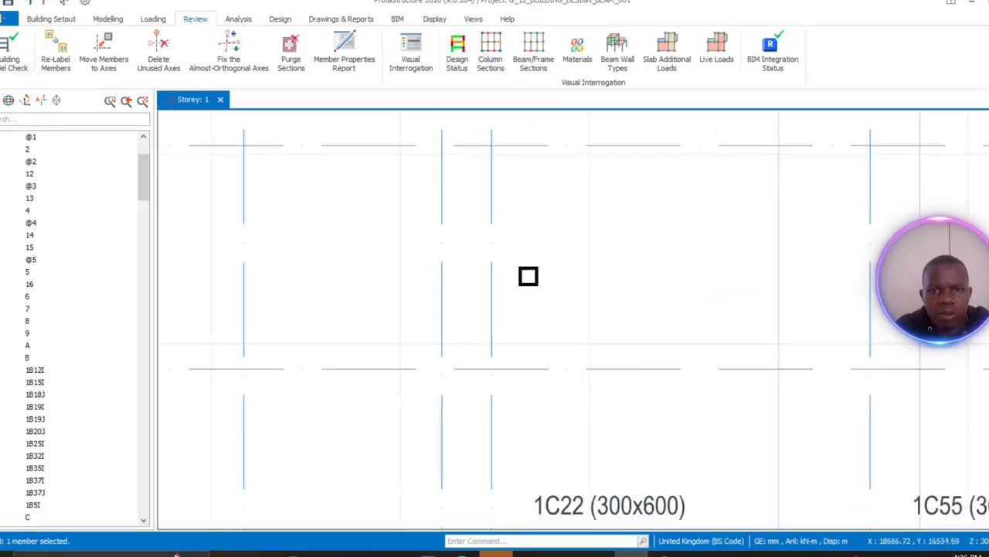
- Draw four 200 mm shear walls forming a closed box between axes G and H' and axes 9 and 10
scroll(528, 276, down, 5)
click(108, 19)
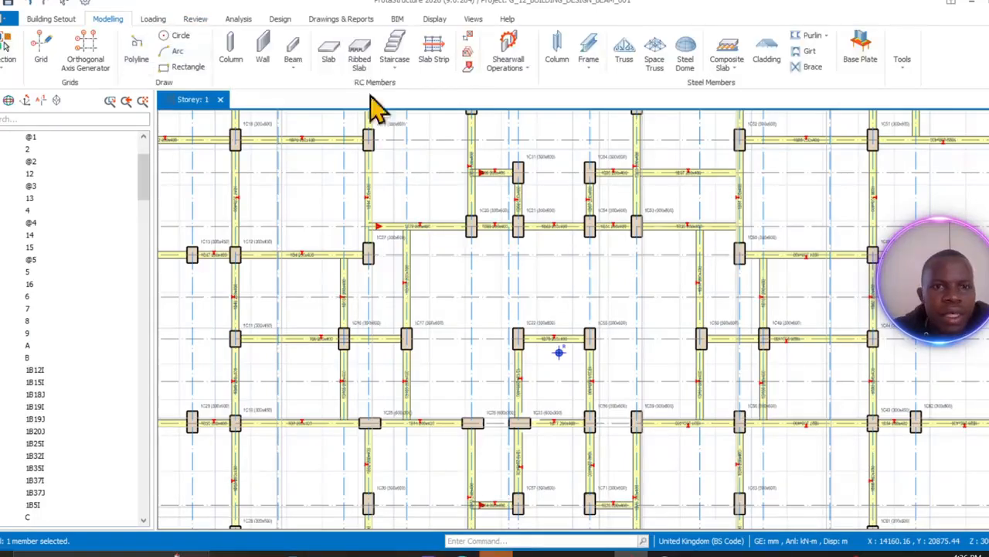
click(263, 48)
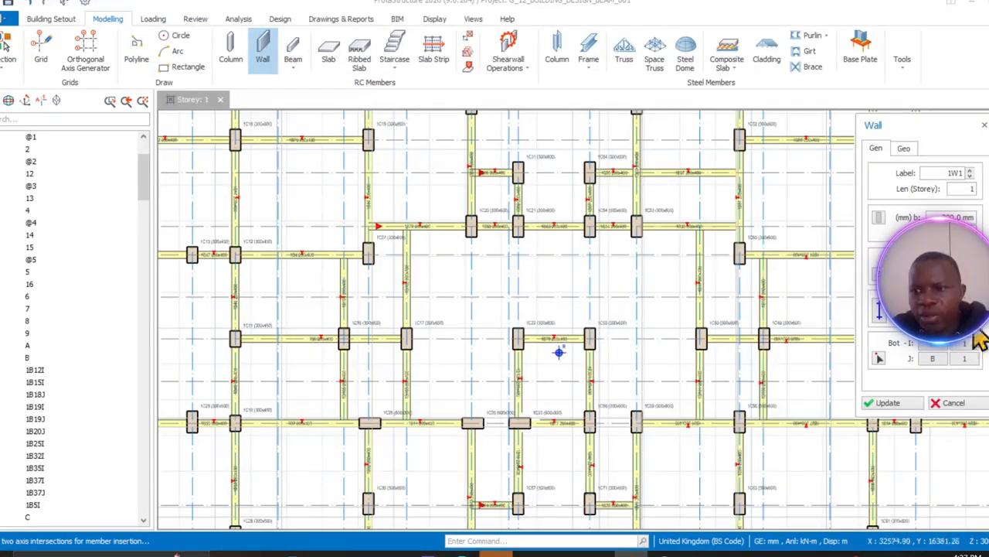
scroll(631, 373, up, 5)
click(413, 194)
click(601, 193)
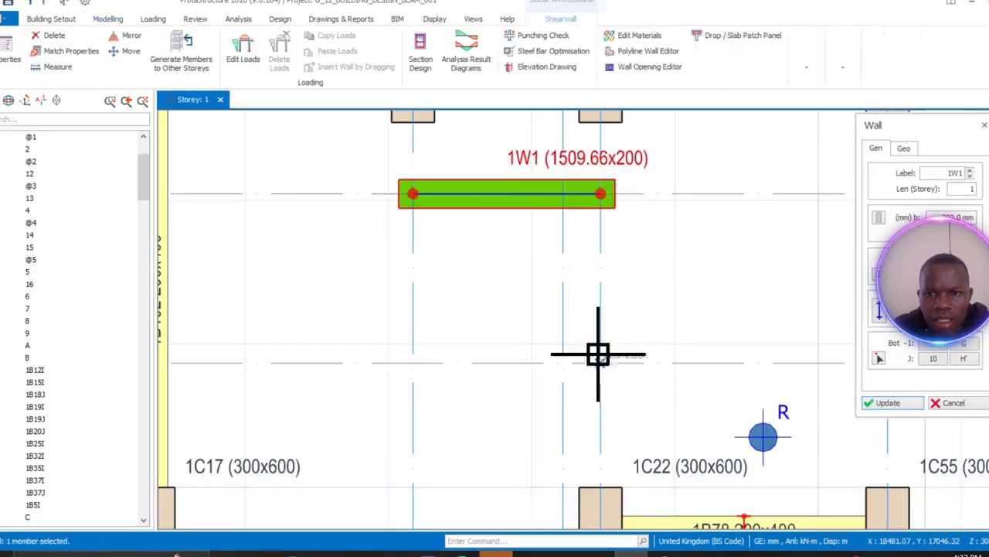
click(601, 363)
click(413, 363)
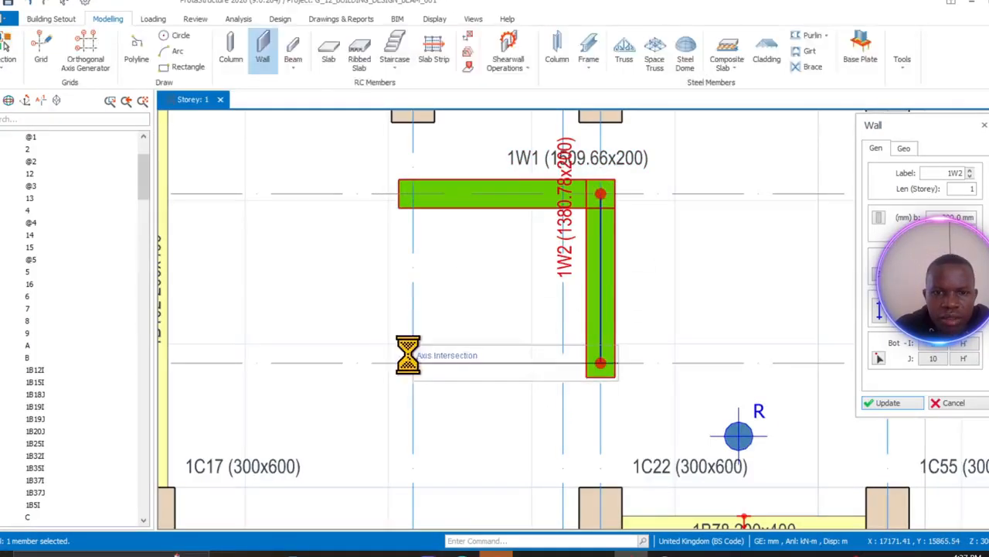
click(413, 194)
- Load the properties of an existing shear wall and draw a closed box of four walls between axes I and J and axes 9 and 10
scroll(409, 259, down, 4)
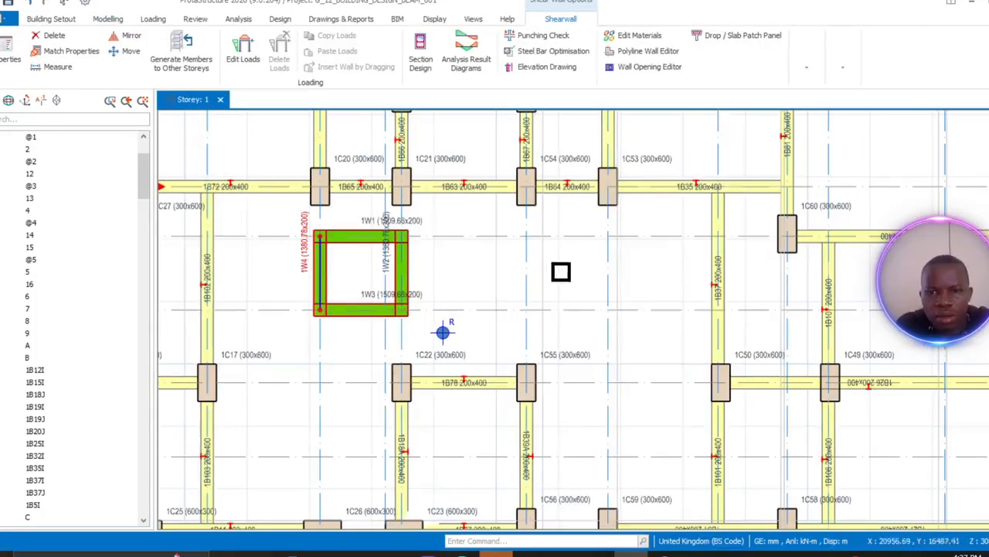
right_click(403, 235)
click(453, 101)
scroll(521, 246, up, 3)
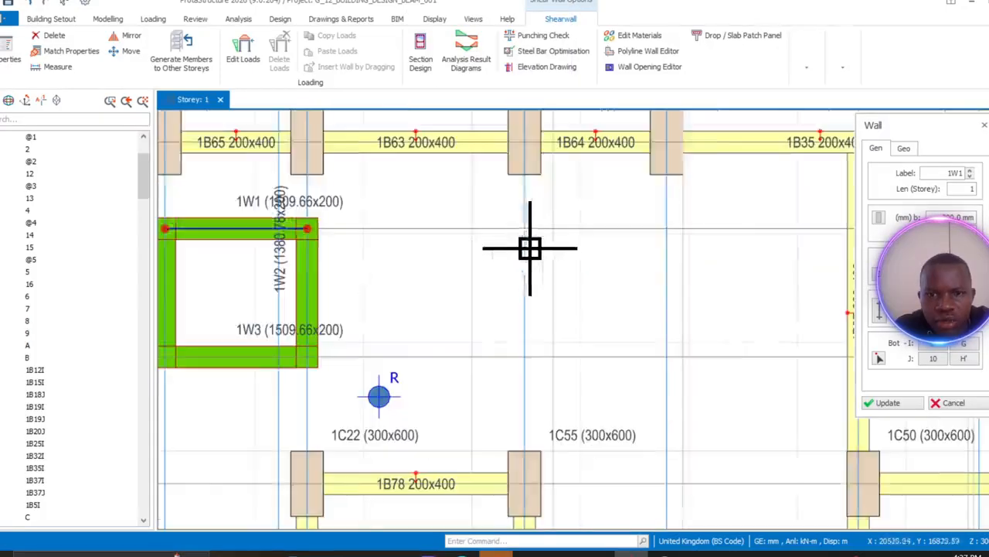
click(525, 229)
click(668, 232)
click(666, 355)
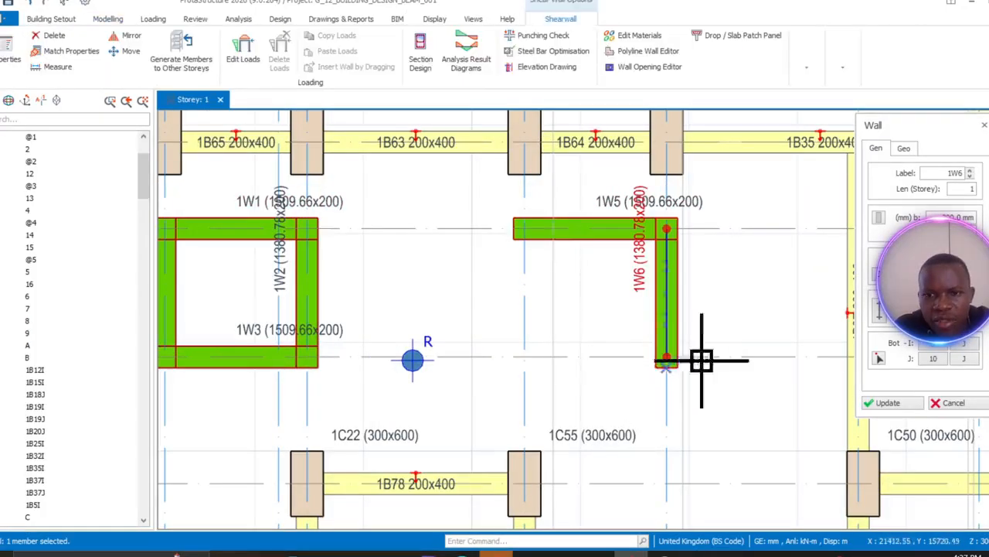
click(669, 359)
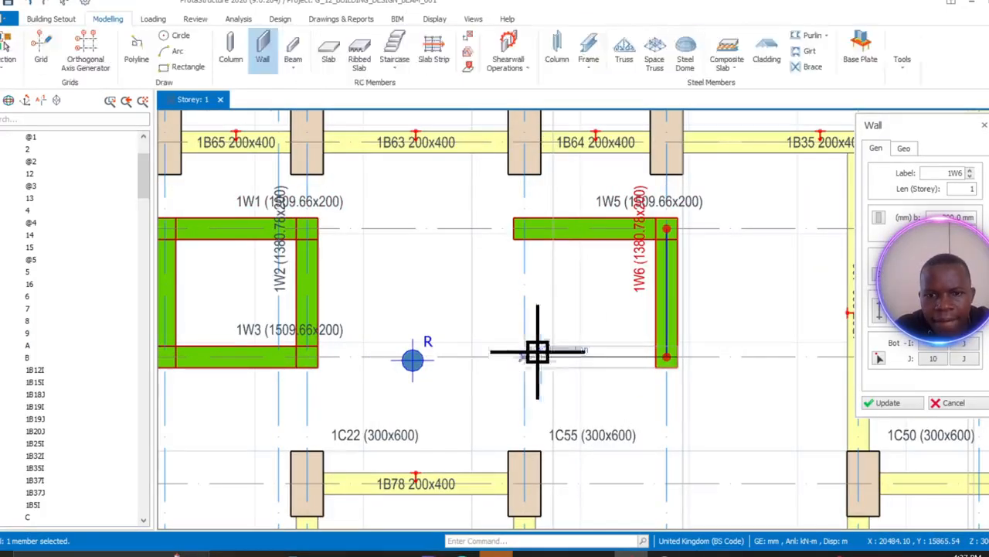
click(526, 230)
key(Escape)
- Load the properties of the 200x400 beam on axis J and draw a beam from column 1C53 to the shear wall on axis 10
scroll(517, 310, down, 5)
scroll(546, 266, up, 3)
right_click(554, 236)
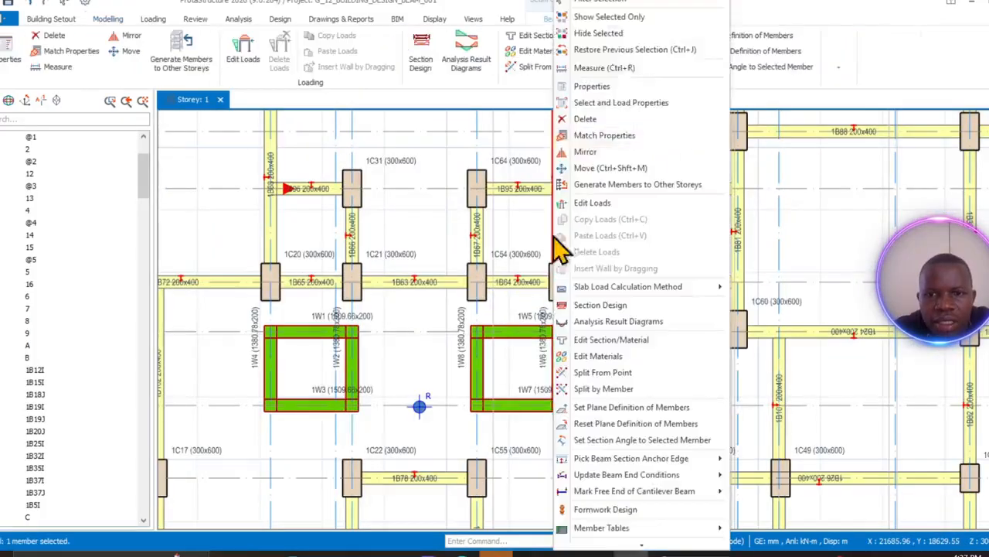
click(587, 86)
scroll(559, 275, up, 2)
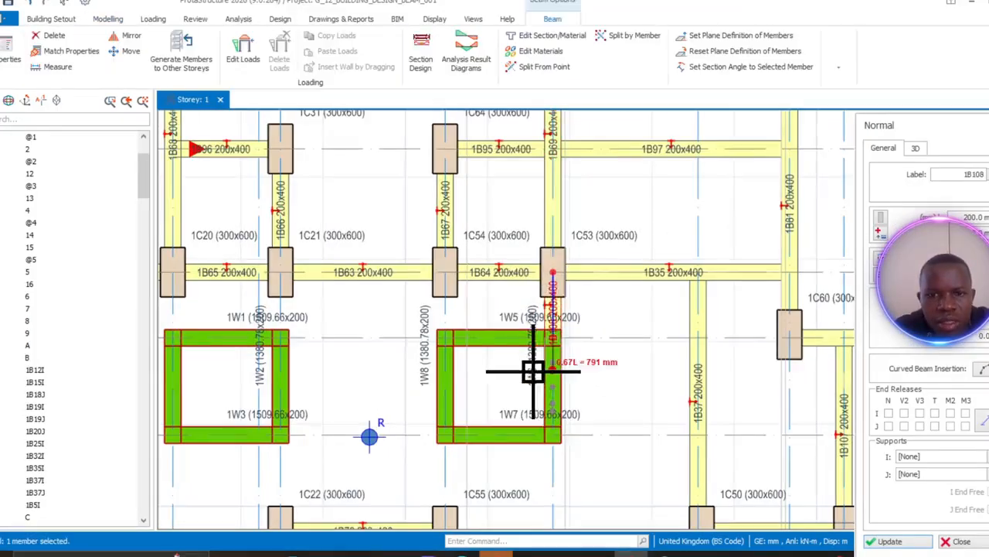
- Draw 200x400 mm beams on axes I and H' linking columns 1C55 and 1C22 to the shear wall corners on axis 9
scroll(533, 341, down, 5)
scroll(536, 299, up, 4)
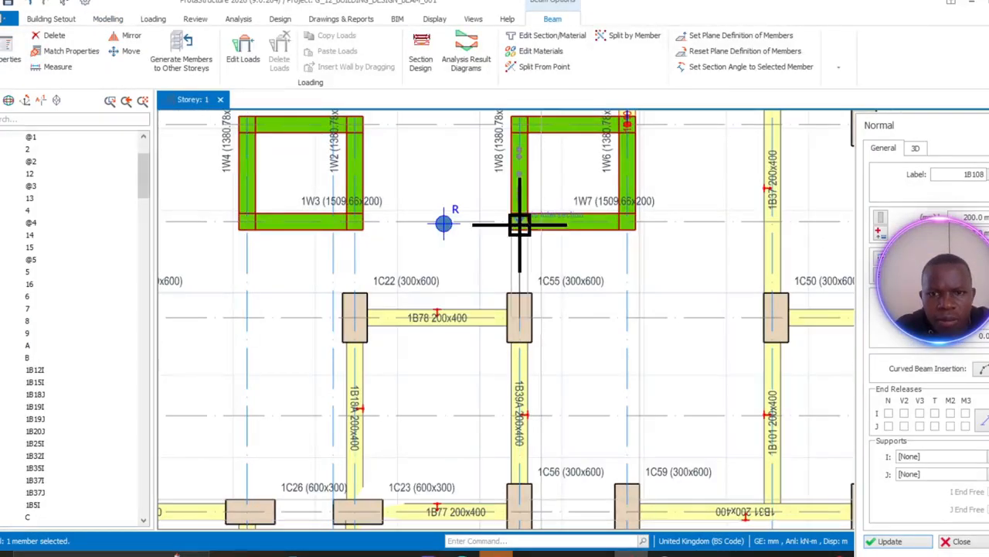
click(520, 224)
scroll(523, 310, down, 4)
scroll(464, 317, up, 3)
click(445, 305)
click(444, 232)
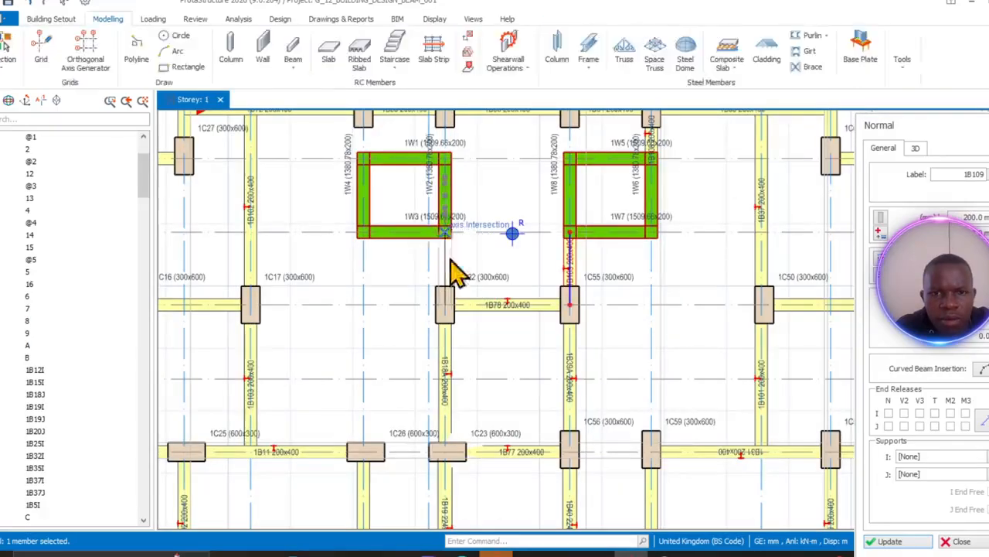
- Draw 200x400 mm beams on axes H' and I from columns 1C21 and 1C54 to the shear wall corners on axis 10
scroll(455, 417, down, 4)
scroll(447, 352, up, 6)
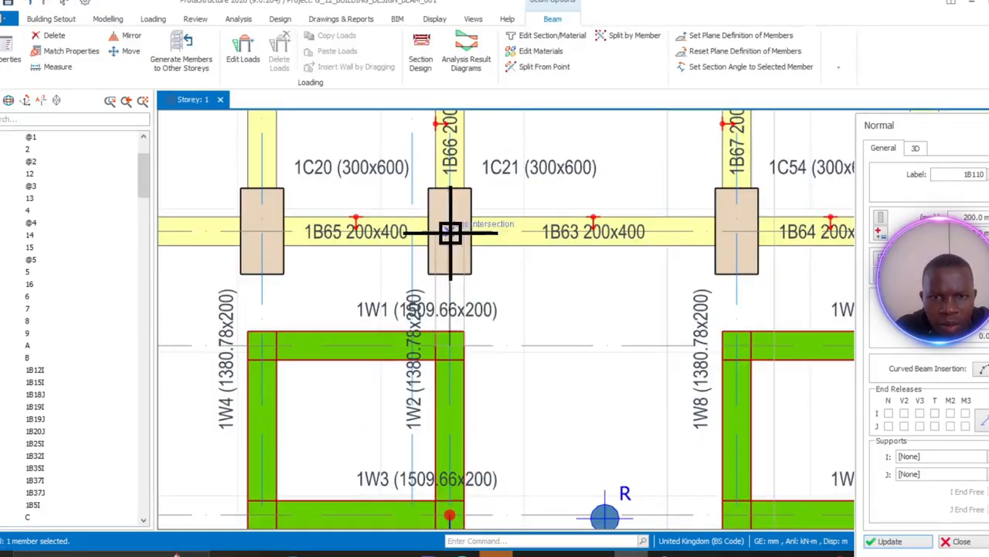
click(450, 232)
click(449, 344)
scroll(727, 345, up, 2)
click(737, 232)
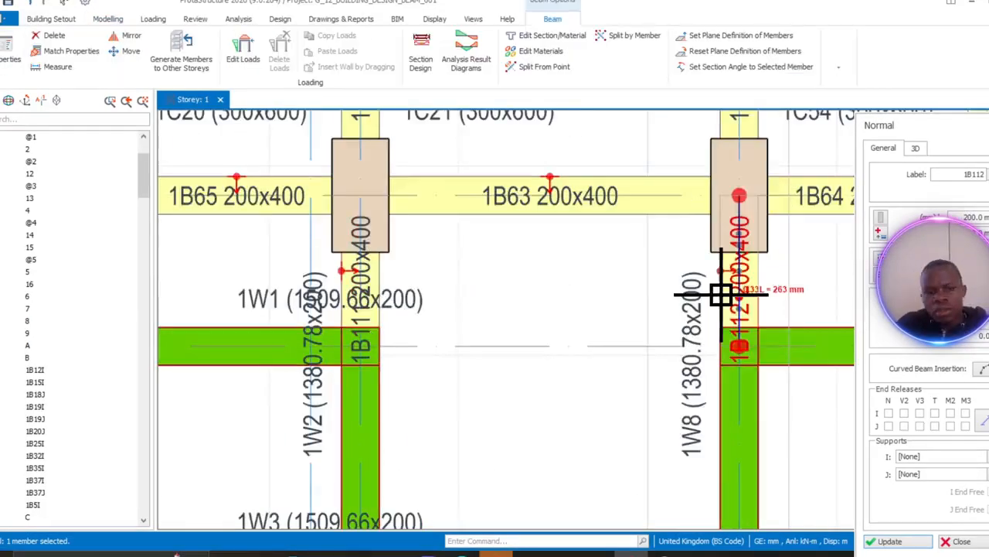
- Draw a 200x400 mm beam along axis G from the shear wall corner on axis 9 to column 1C26 on axis 6
scroll(641, 298, down, 4)
scroll(585, 261, up, 5)
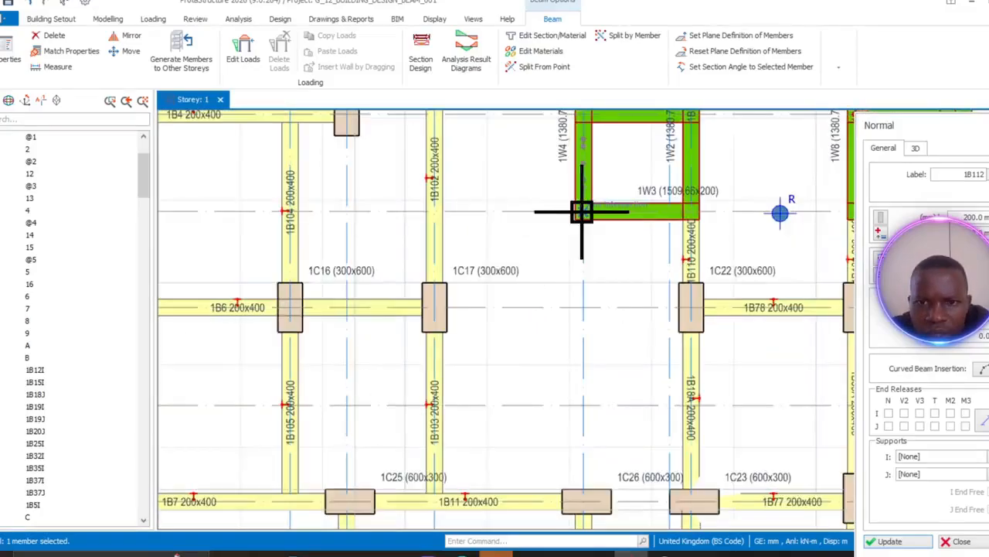
click(582, 211)
middle_drag(581, 499, 572, 380)
click(575, 380)
scroll(581, 331, down, 4)
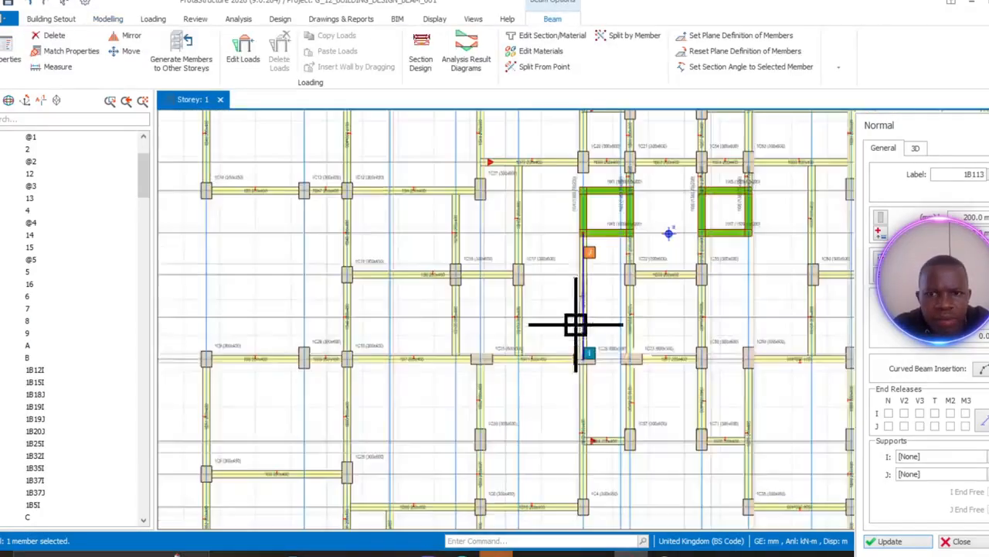
- Draw a 200x400 mm beam on axis G between the shear wall corner on axis 10 and column 1C20
middle_drag(575, 300, 435, 371)
scroll(441, 307, up, 3)
middle_drag(439, 219, 428, 375)
scroll(428, 375, up, 4)
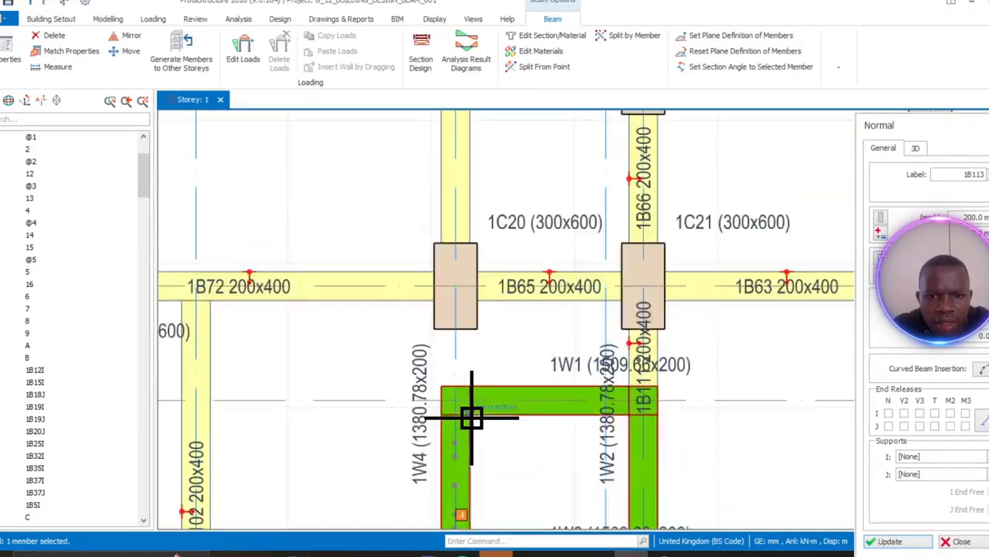
key(Escape)
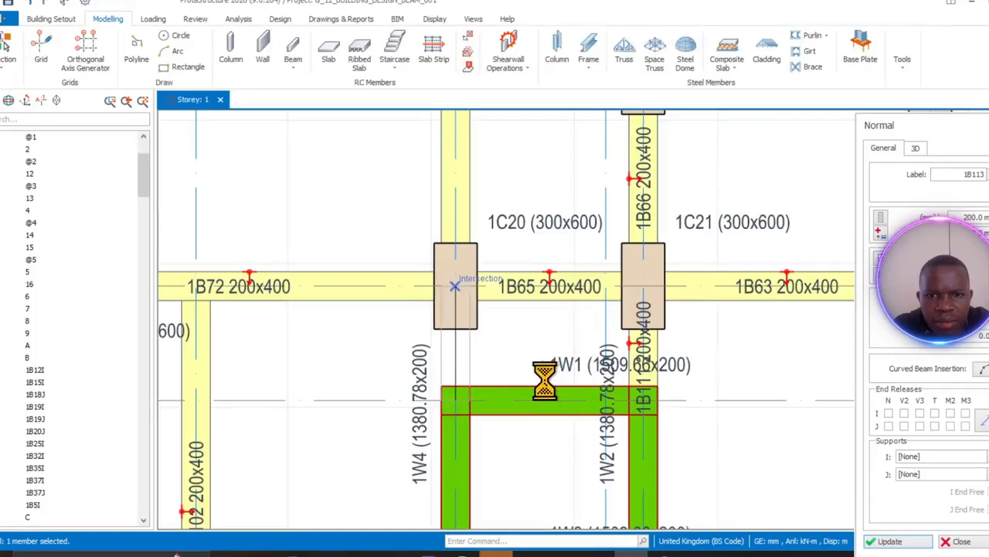
scroll(545, 383, down, 3)
- Draw a 200x400 mm beam along axis J from the shear wall corner on axis 9 to column 1C59 on axis 6
middle_drag(552, 409, 435, 334)
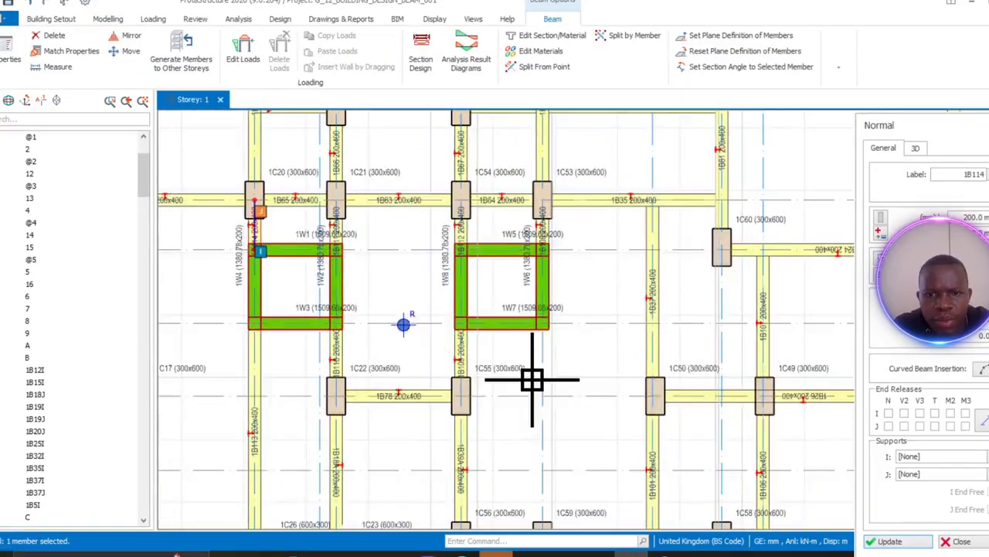
scroll(532, 380, down, 2)
middle_drag(546, 401, 521, 294)
scroll(495, 183, up, 4)
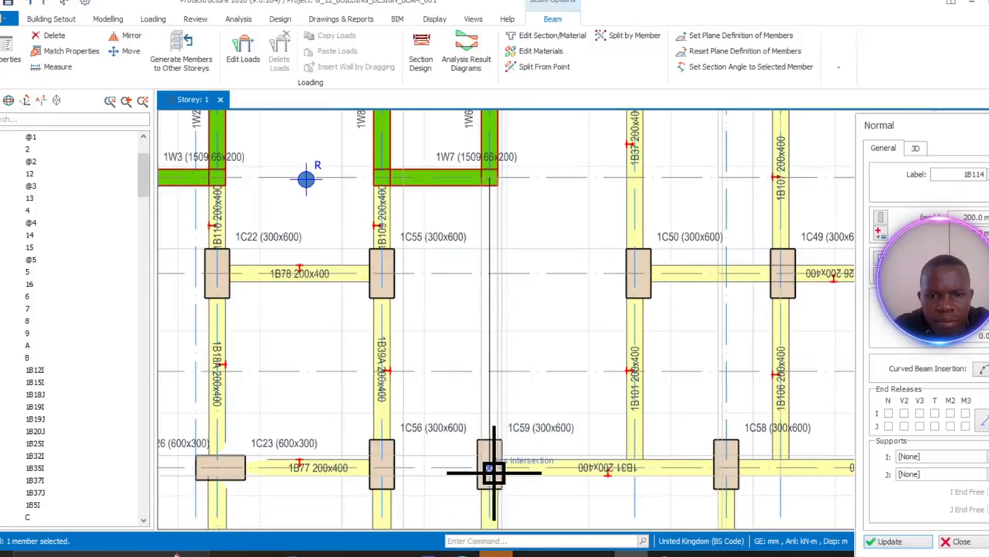
key(Escape)
- Draw 200x400 mm beams along axis 8 from column 1C50 to the beam on axis J and on to column 1C55
scroll(523, 301, down, 3)
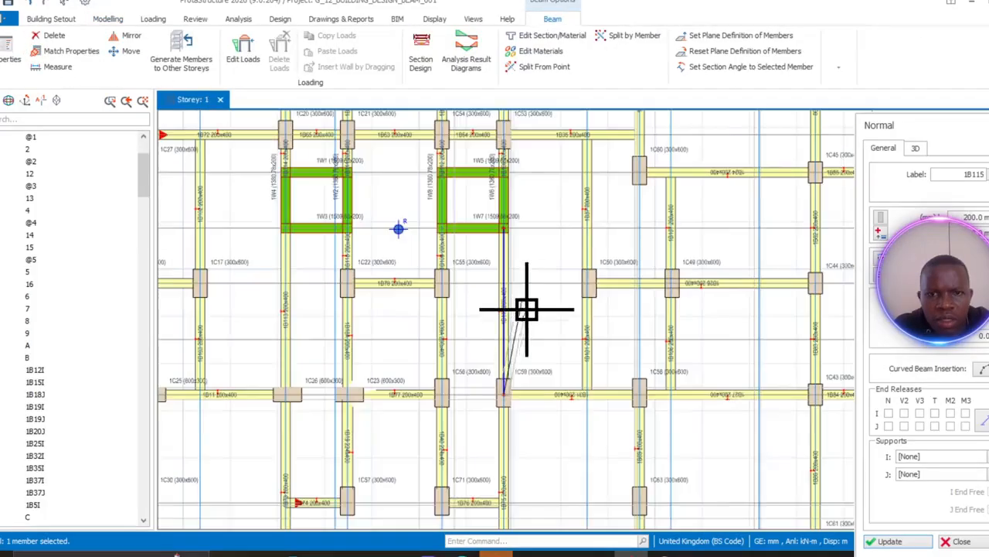
mouse_move(527, 243)
middle_down()
mouse_move(511, 458)
mouse_move(531, 369)
mouse_move(537, 247)
middle_up()
scroll(569, 270, up, 3)
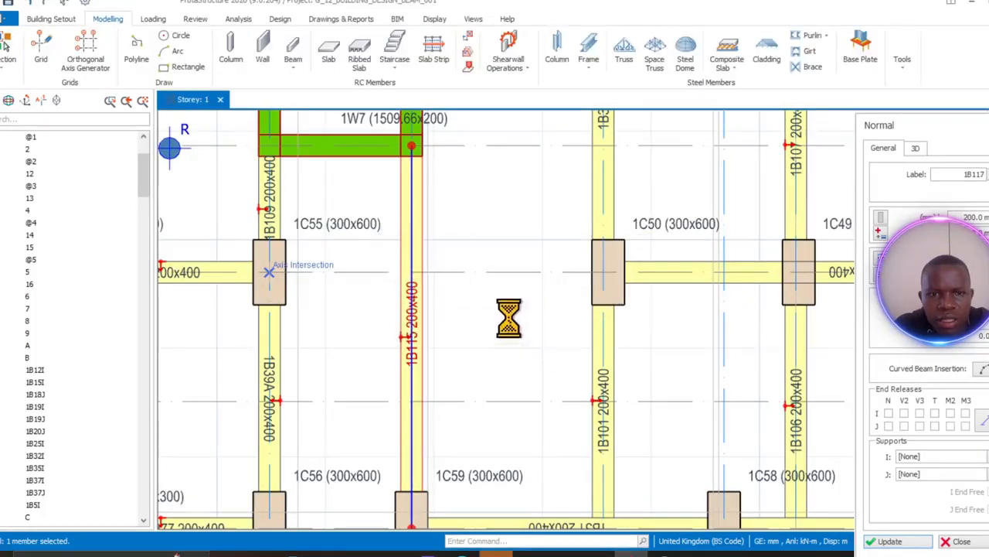
middle_drag(265, 371, 675, 323)
scroll(530, 325, down, 1)
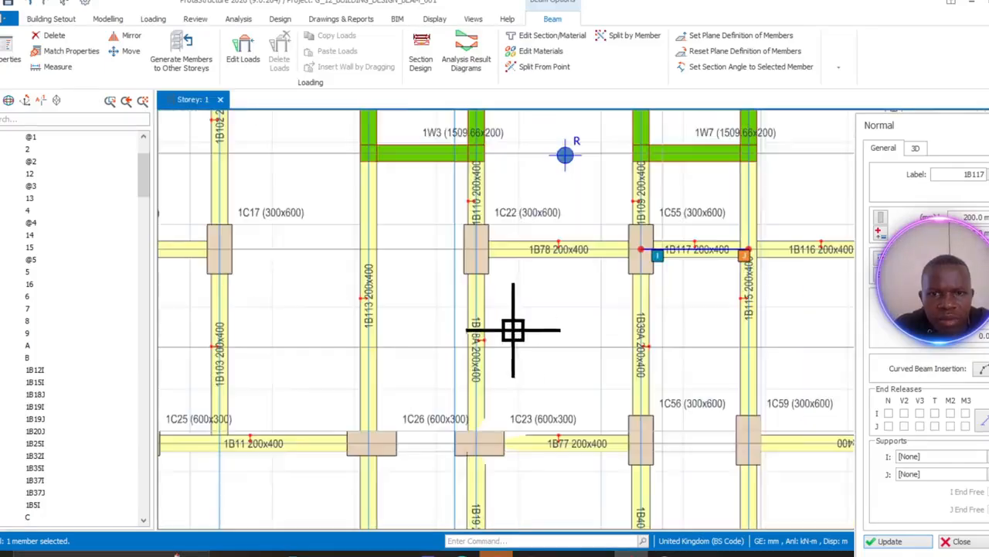
- Draw a 200x400 mm beam along axis 8 from column 1C17 to column 1C22, splitting it at the crossing beam
middle_drag(504, 323, 626, 361)
scroll(515, 340, down, 2)
scroll(430, 320, up, 4)
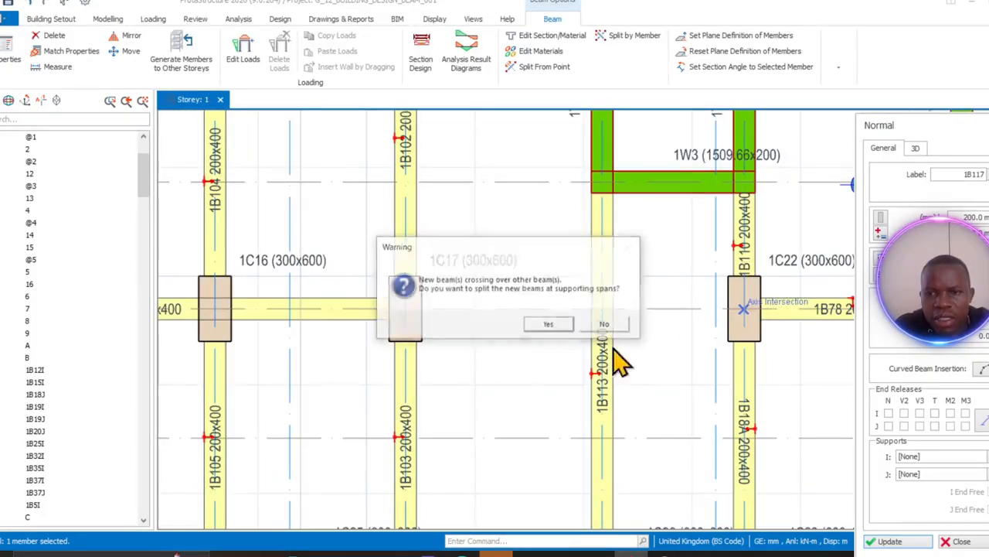
click(554, 331)
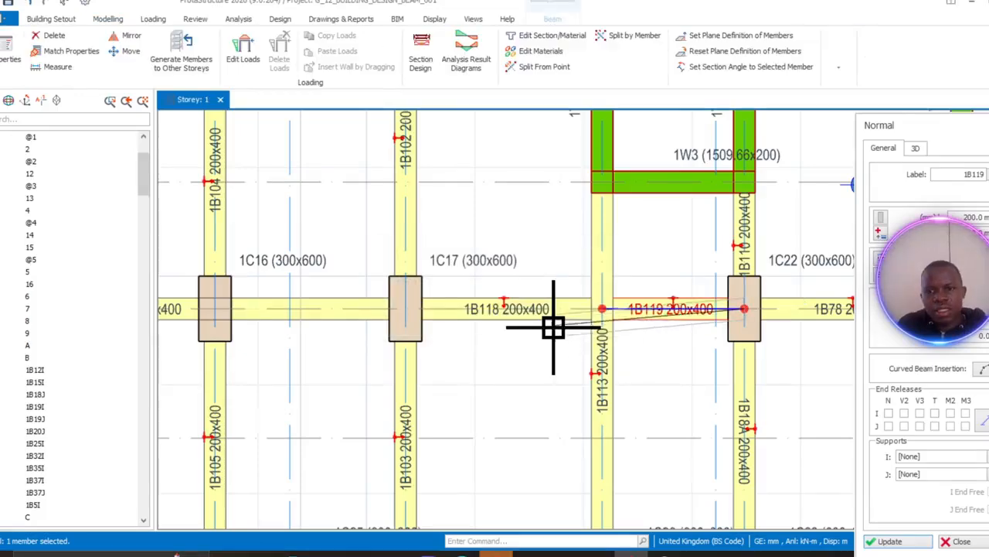
- Review the Storey 1 beam layout around the shear wall boxes and across the whole floor for missing members
scroll(554, 328, down, 3)
scroll(562, 358, down, 2)
middle_drag(654, 389, 569, 311)
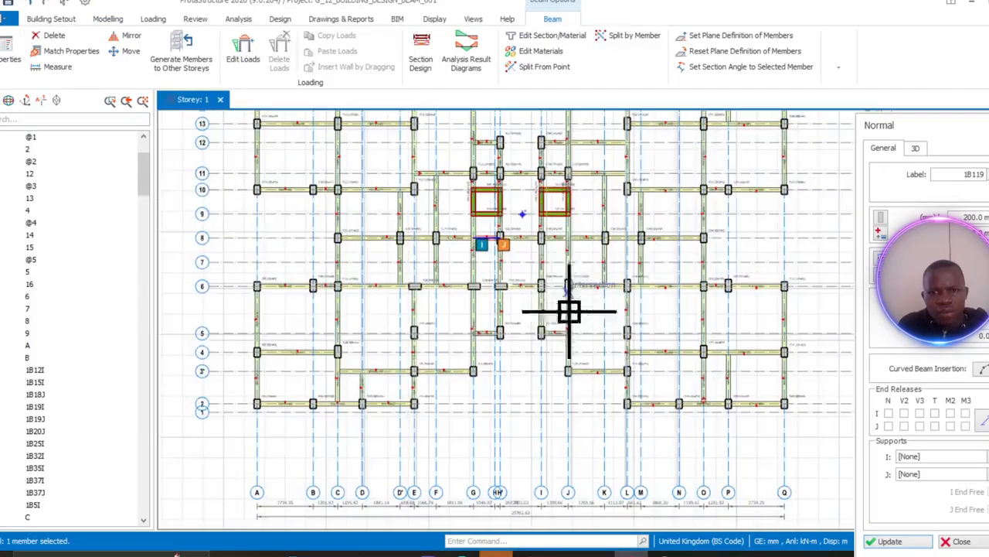
scroll(541, 349, up, 3)
scroll(521, 431, down, 5)
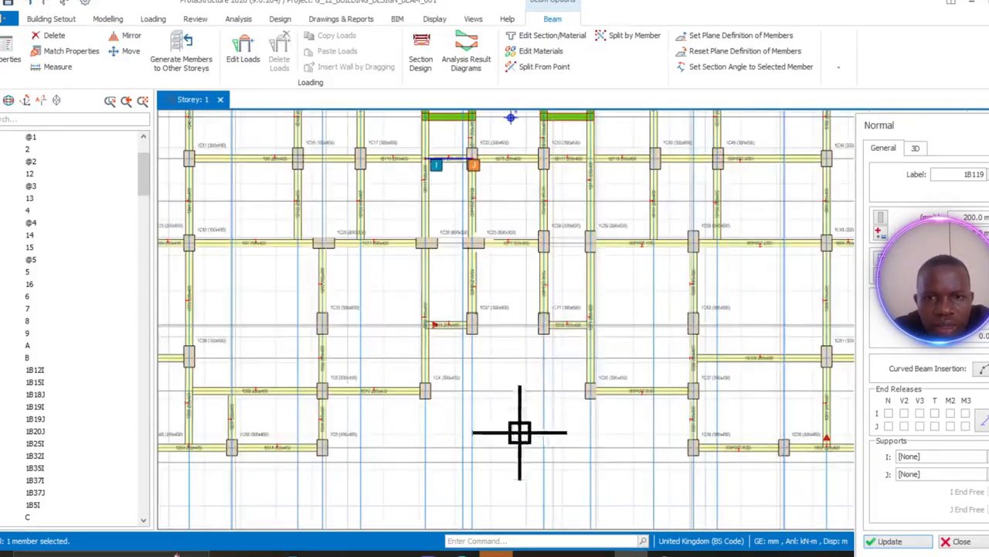
middle_drag(495, 360, 493, 433)
scroll(488, 342, up, 3)
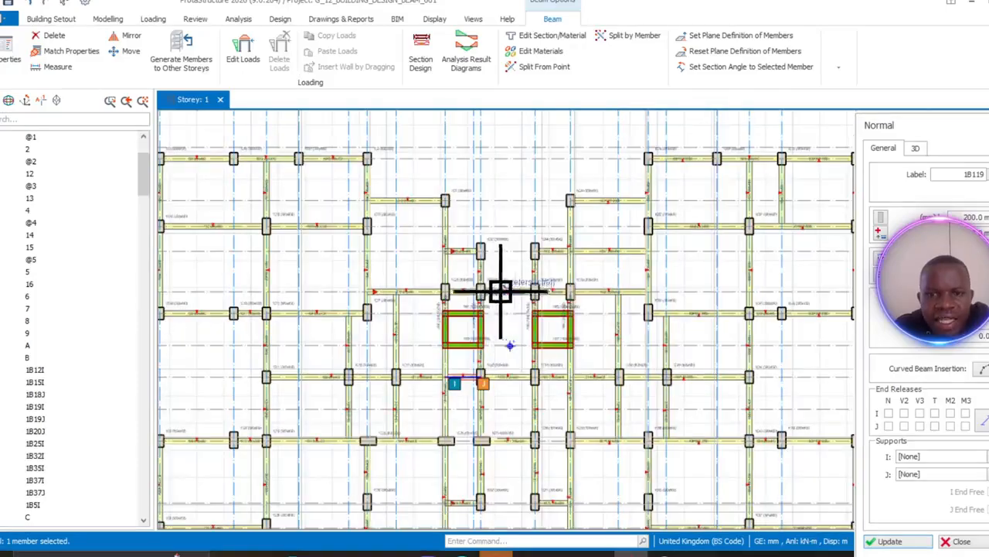
scroll(511, 316, up, 1)
scroll(520, 318, down, 4)
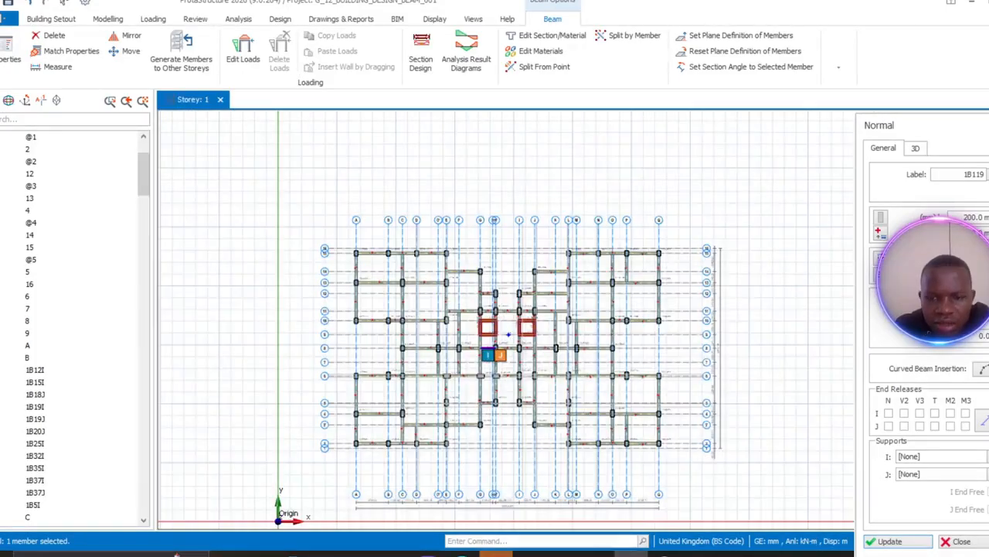
- Switch to Microsoft Whiteboard and examine the ground floor plan's beam layout and the stair area between the two lifts
click(602, 547)
ctrl+scroll(523, 284, up, 6)
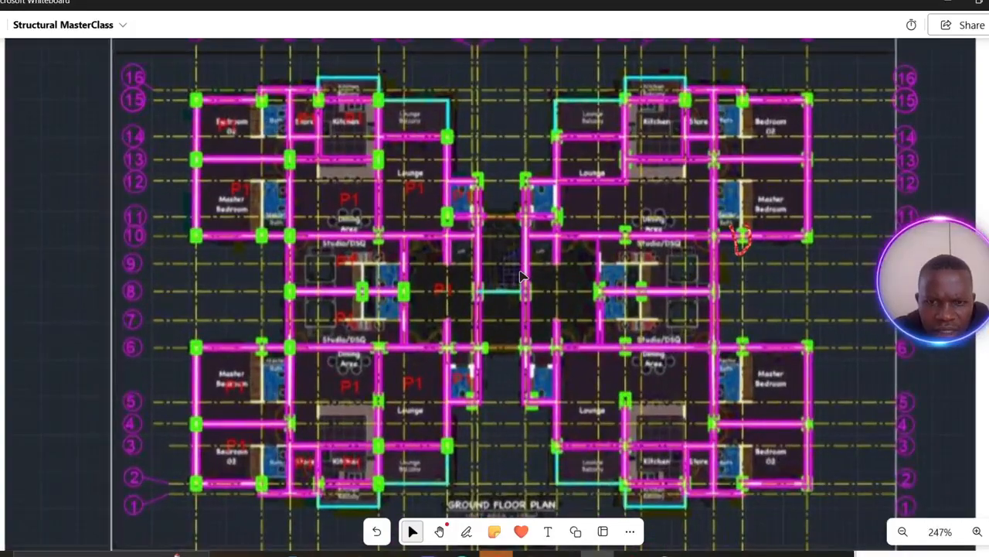
ctrl+scroll(521, 276, up, 1)
ctrl+scroll(522, 277, down, 3)
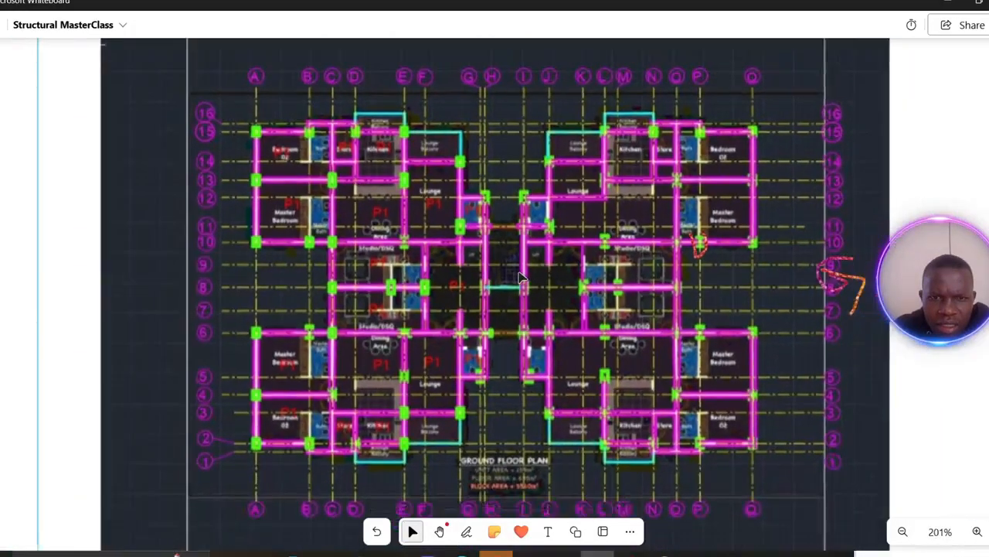
ctrl+scroll(520, 278, down, 9)
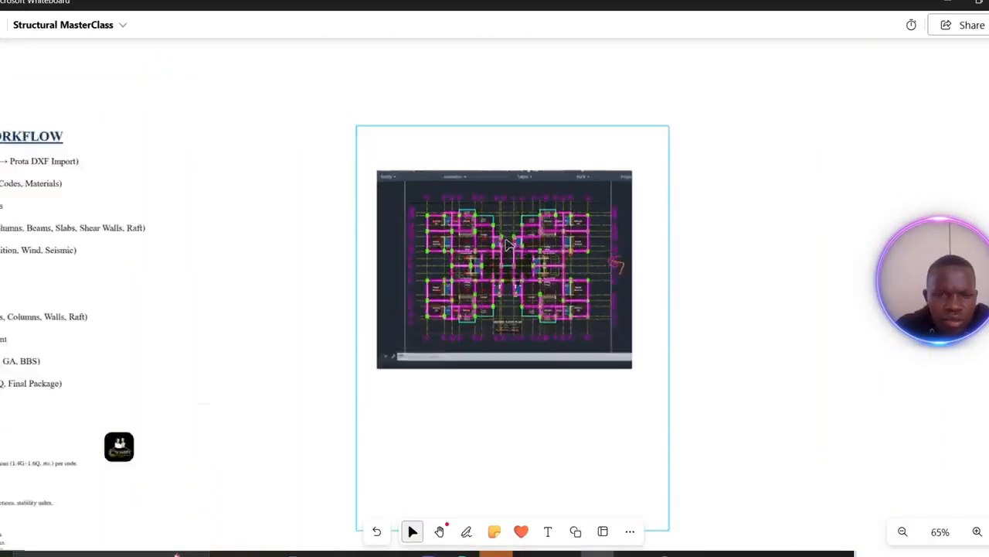
ctrl+scroll(506, 245, down, 3)
drag(706, 365, 831, 495)
drag(370, 155, 627, 445)
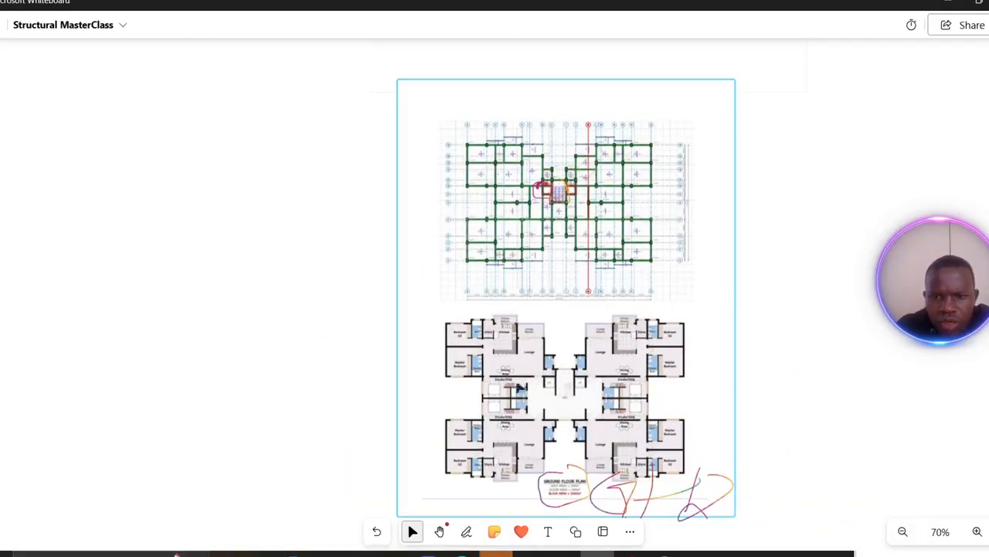
ctrl+scroll(569, 377, up, 5)
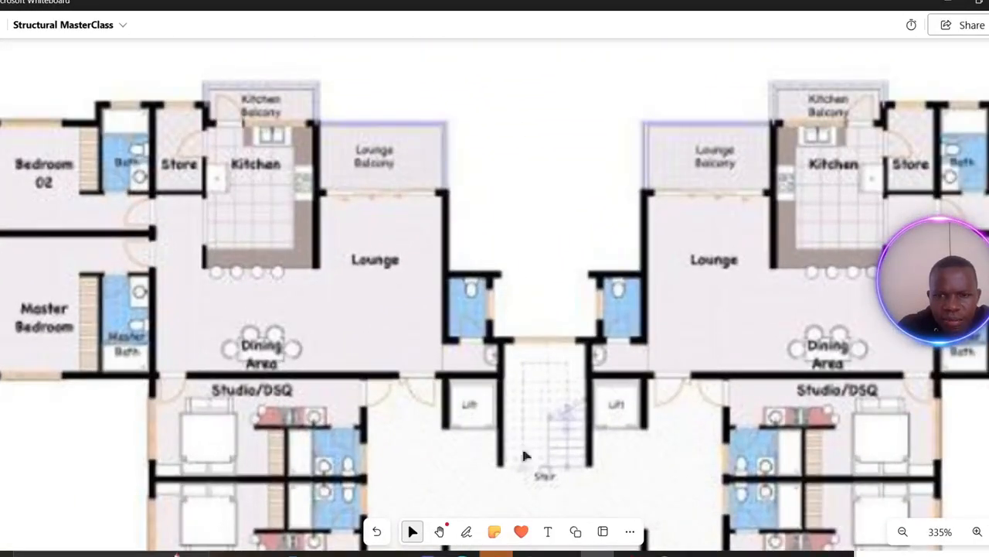
ctrl+scroll(525, 456, down, 1)
- Back in ProtaStructure, start a staircase by selecting area and generate the vertical load combinations with factors 1.4G and 1.6Q and automatic pattern loads
key(alt+Tab)
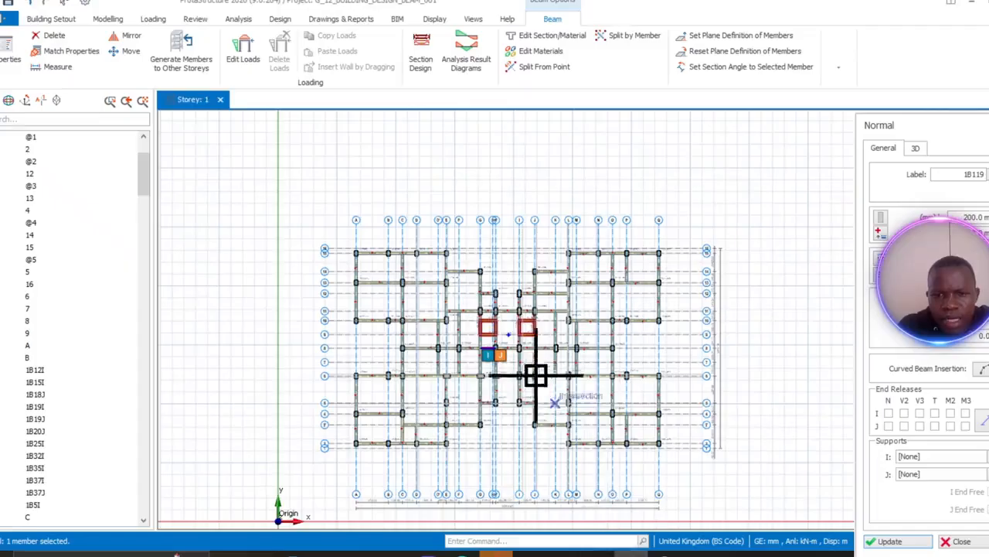
middle_drag(533, 375, 589, 354)
scroll(571, 309, up, 3)
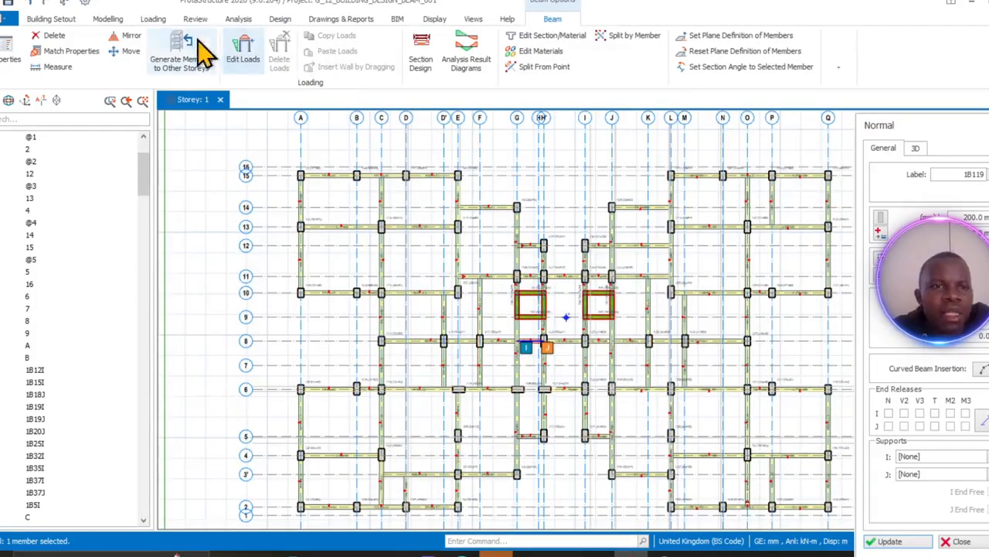
click(114, 18)
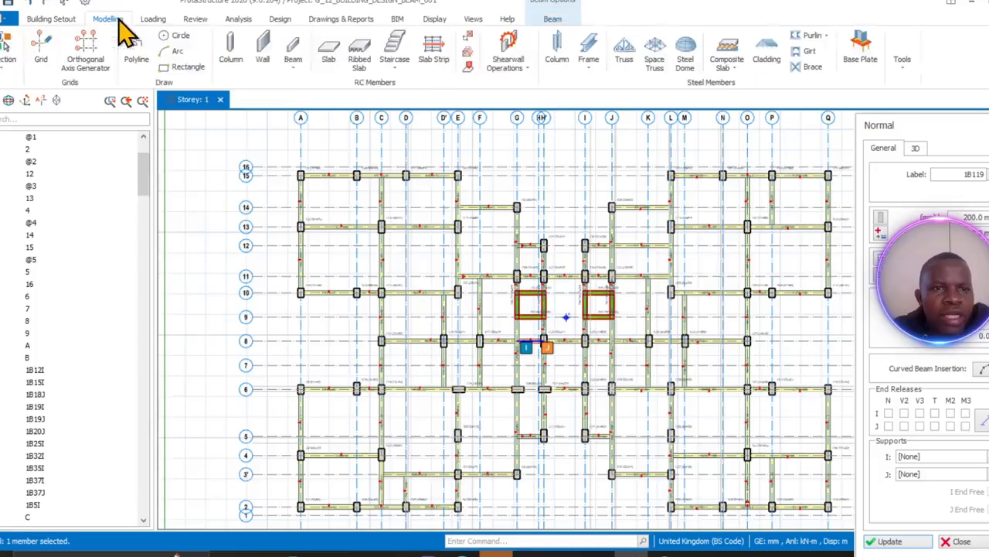
click(402, 75)
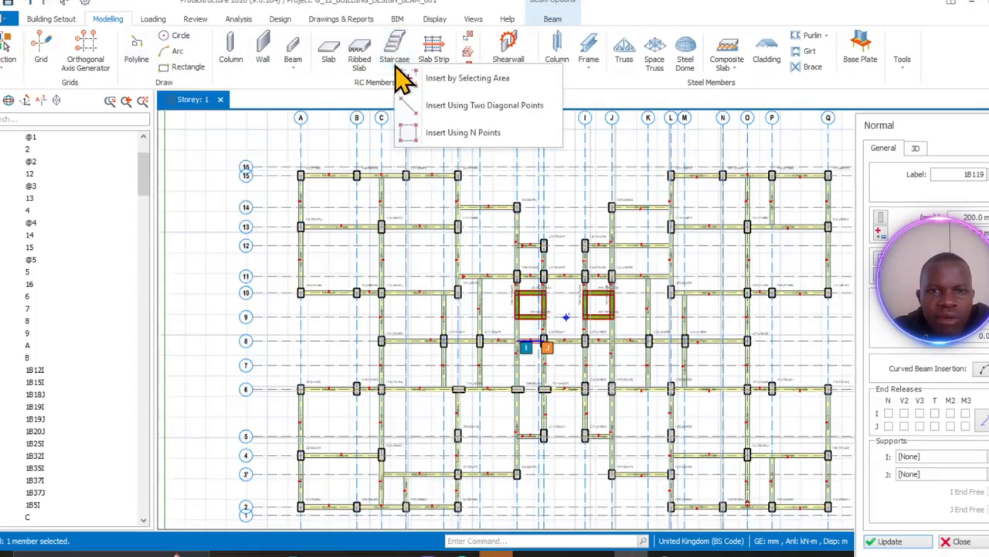
click(448, 78)
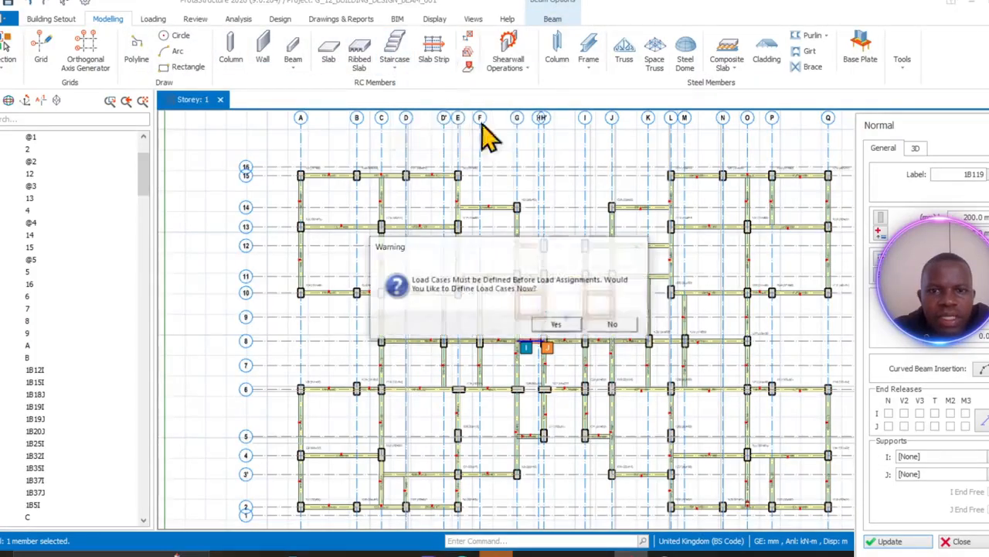
click(555, 325)
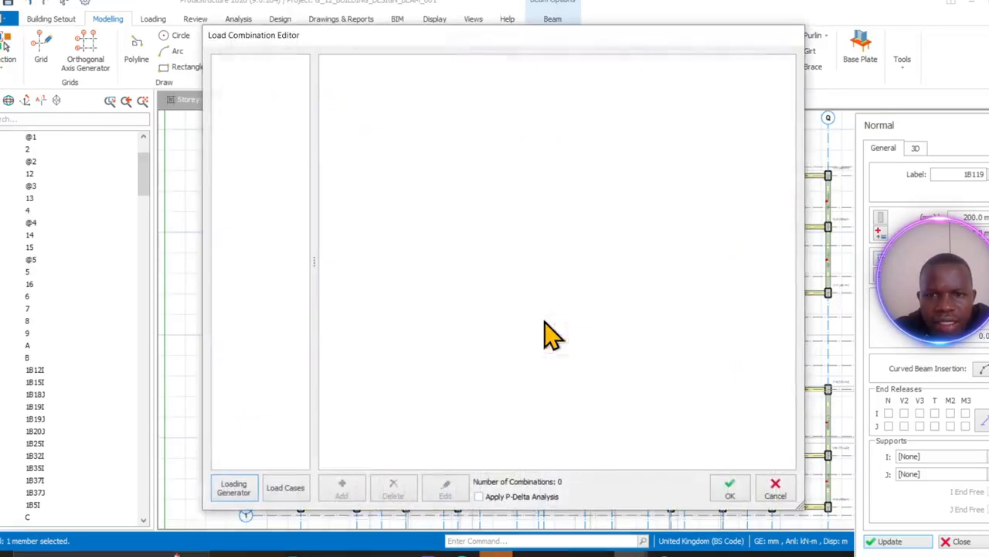
click(233, 488)
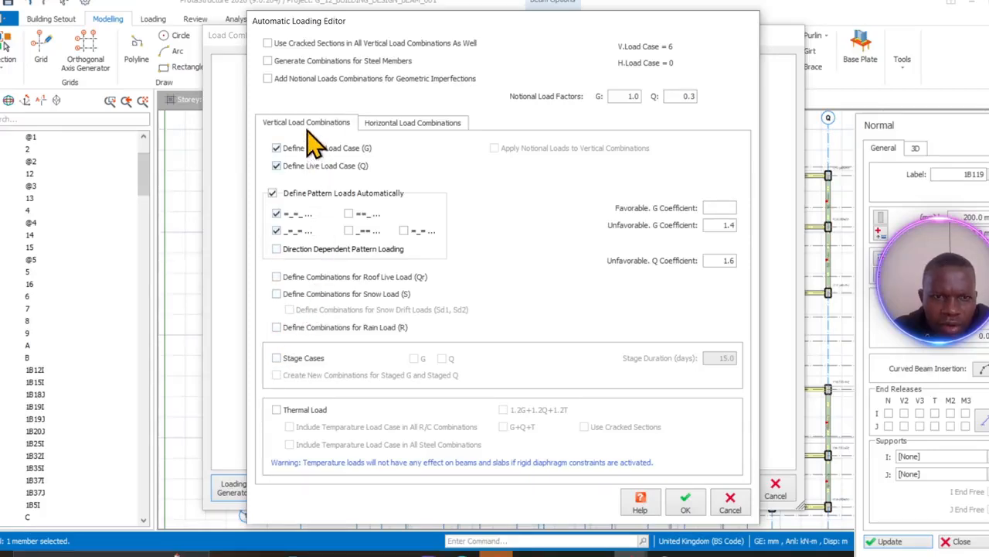
click(685, 504)
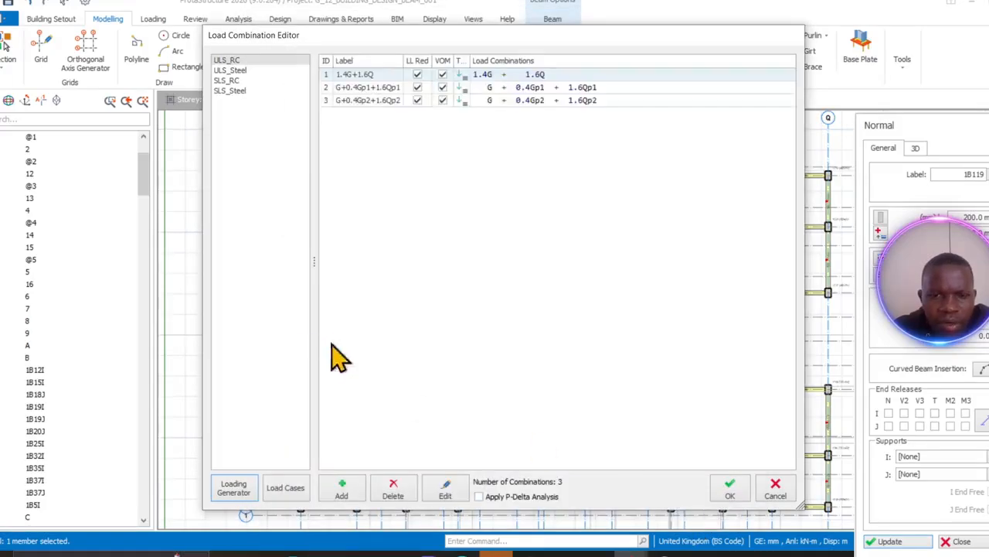
click(738, 491)
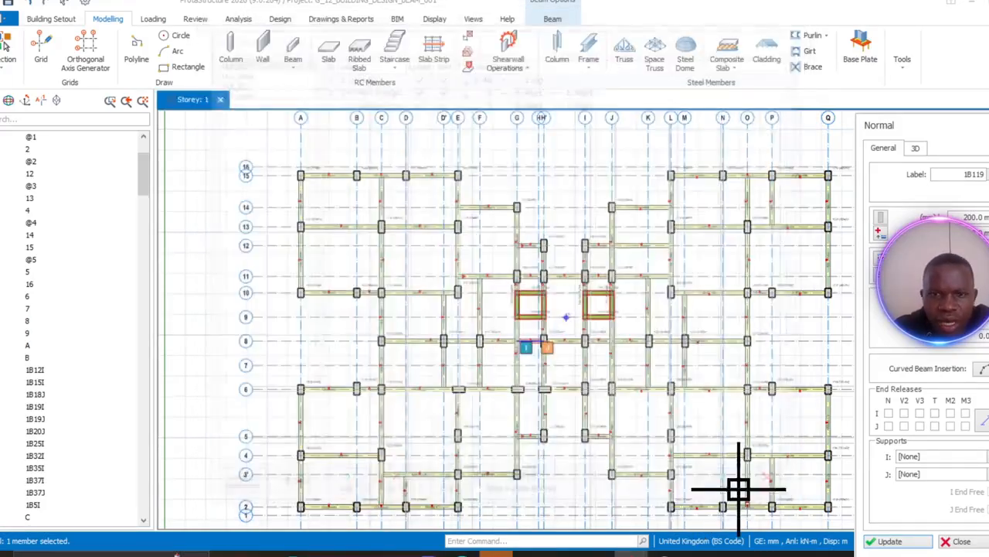
- Pick the region between the two shear wall boxes, bounded by beams 1B63 and 1B78, as the staircase area
scroll(515, 389, up, 4)
middle_drag(518, 369, 463, 469)
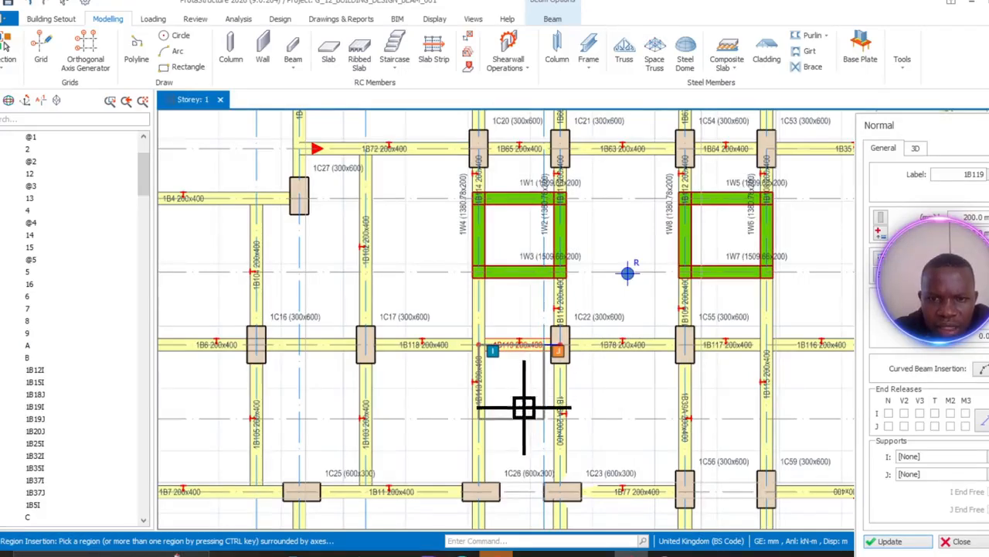
click(632, 274)
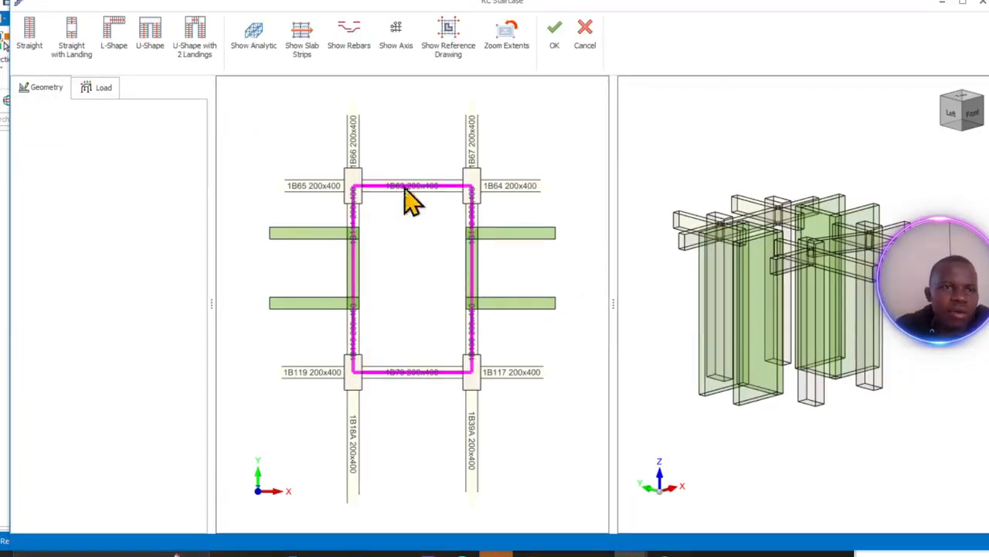
- Place a U-Shape staircase fitted to the region's corners, with the flights starting at beam 1B78 and the landing against beam 1B63
click(153, 39)
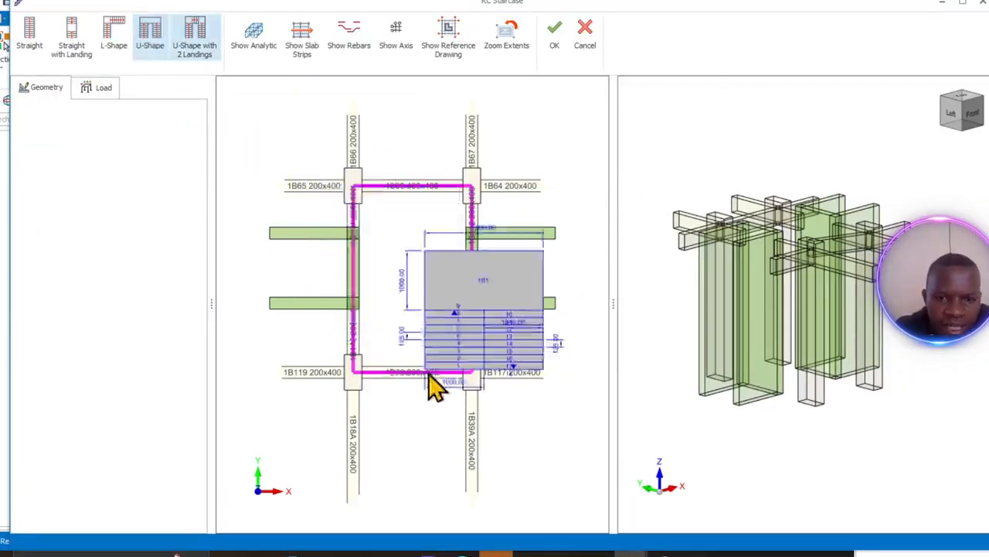
scroll(435, 386, up, 5)
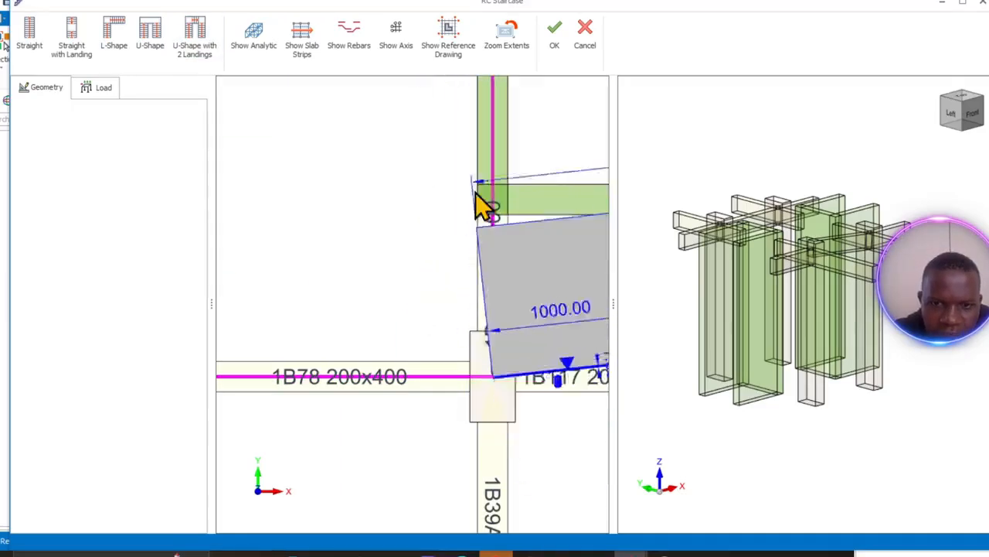
middle_drag(461, 165, 521, 441)
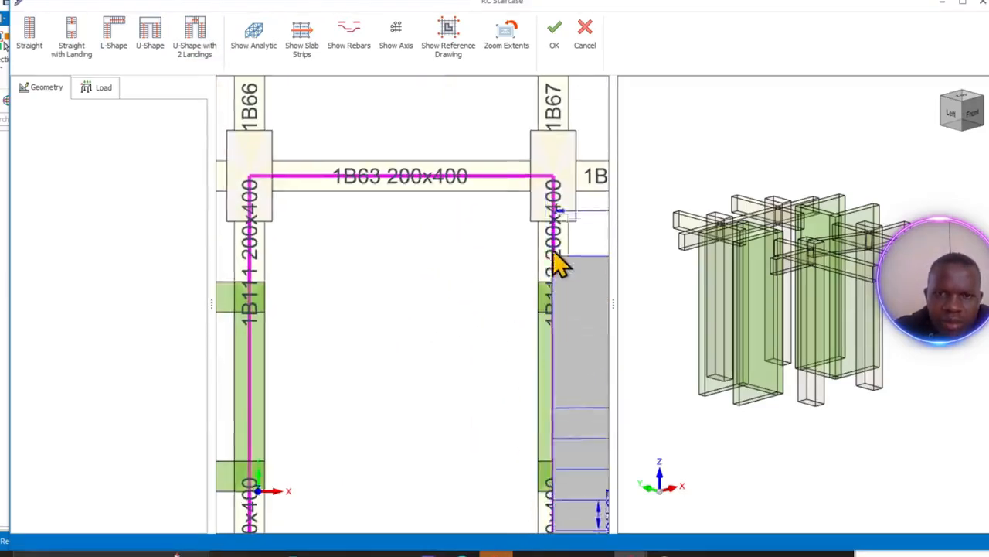
click(553, 174)
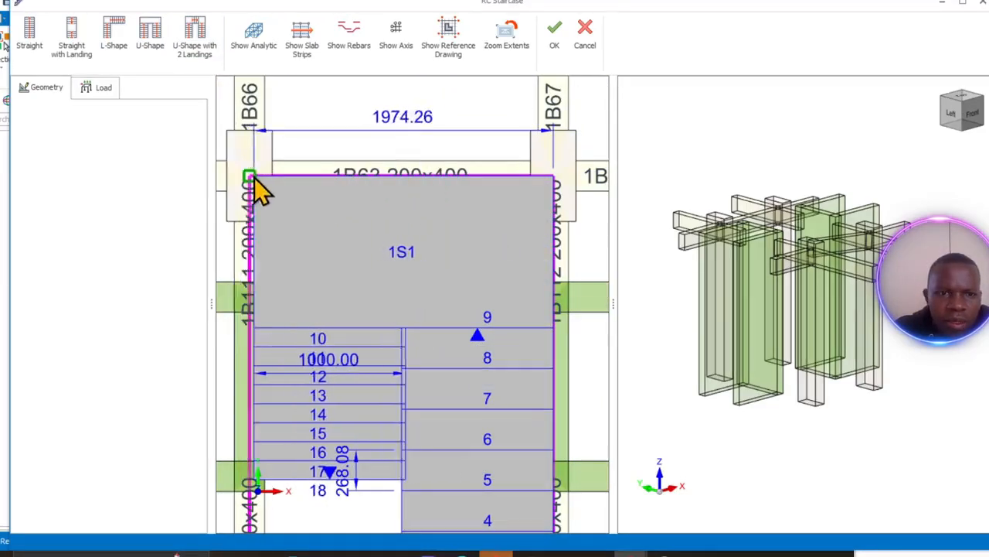
click(255, 181)
middle_drag(281, 430, 332, 72)
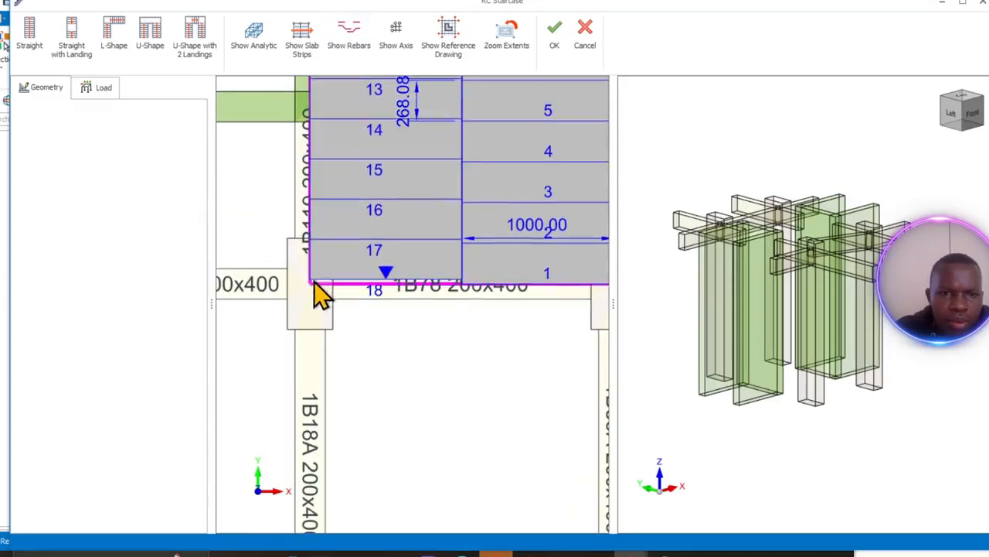
click(311, 284)
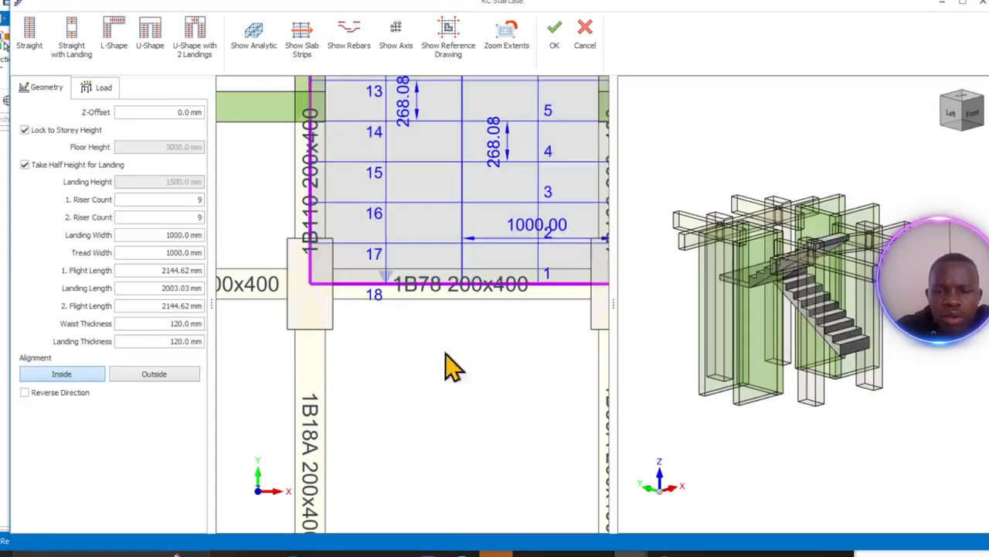
scroll(825, 313, up, 5)
scroll(826, 313, down, 5)
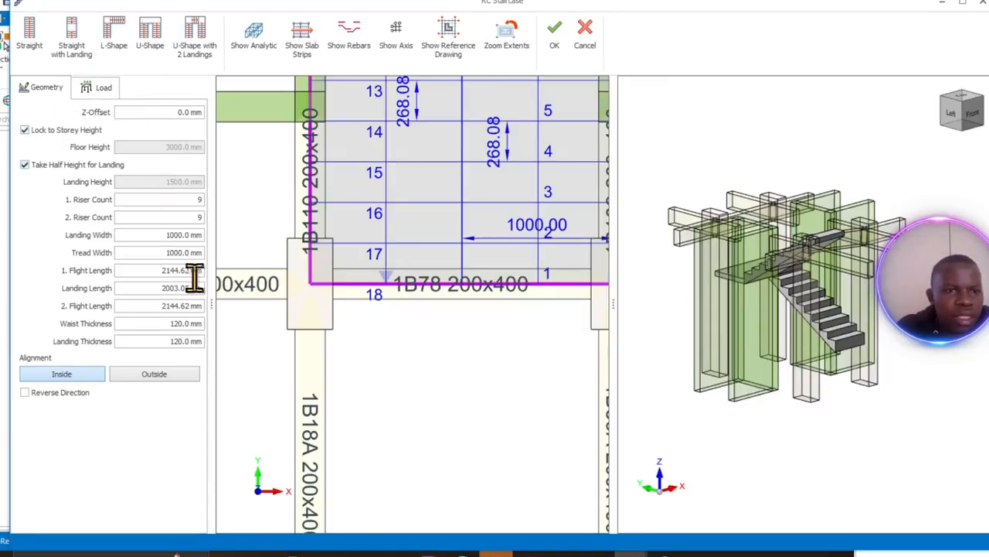
- Set the staircase's landing thickness and waist thickness to 150 mm
drag(152, 341, 297, 359)
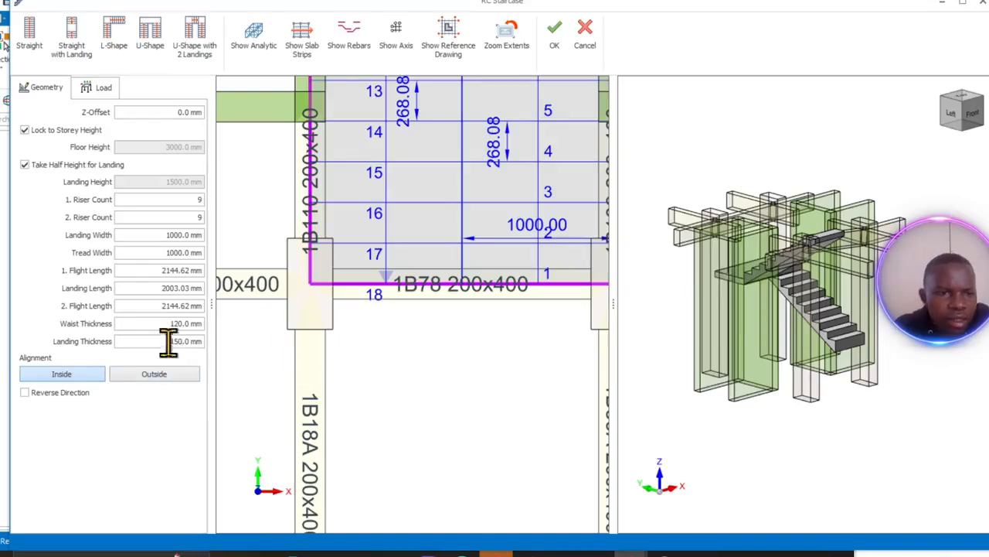
drag(157, 325, 267, 333)
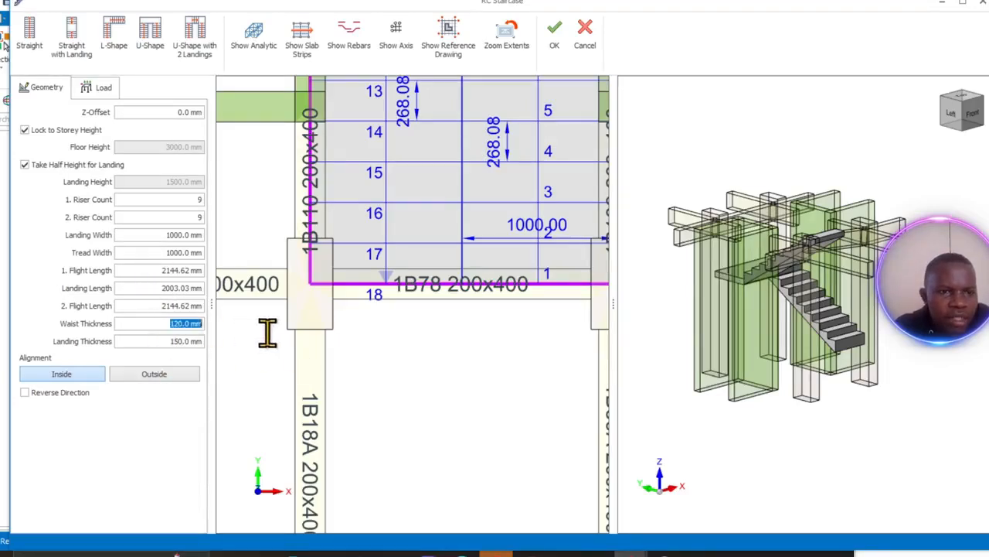
text(150)
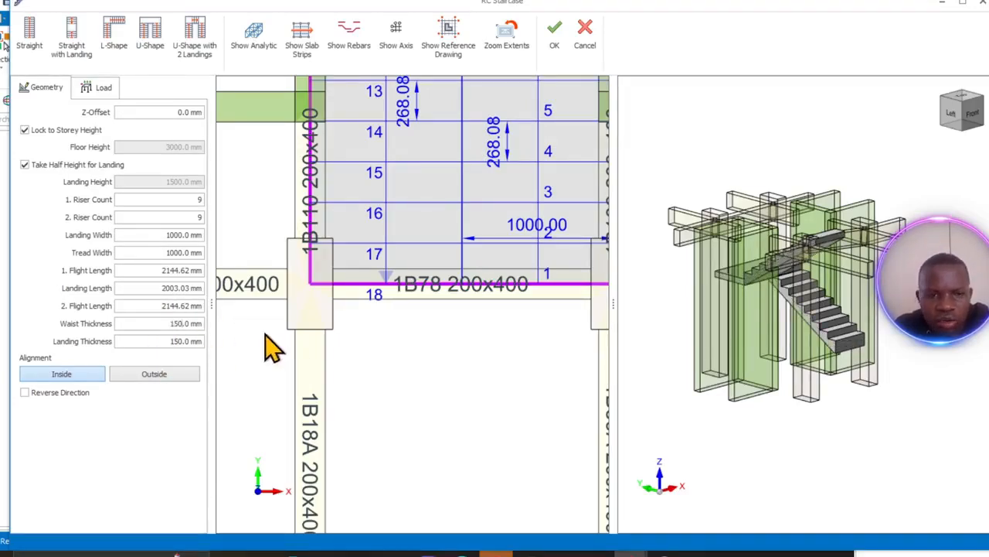
- Assign the predefined Room dead load of 2.38 kN/m2 to the staircase
click(100, 100)
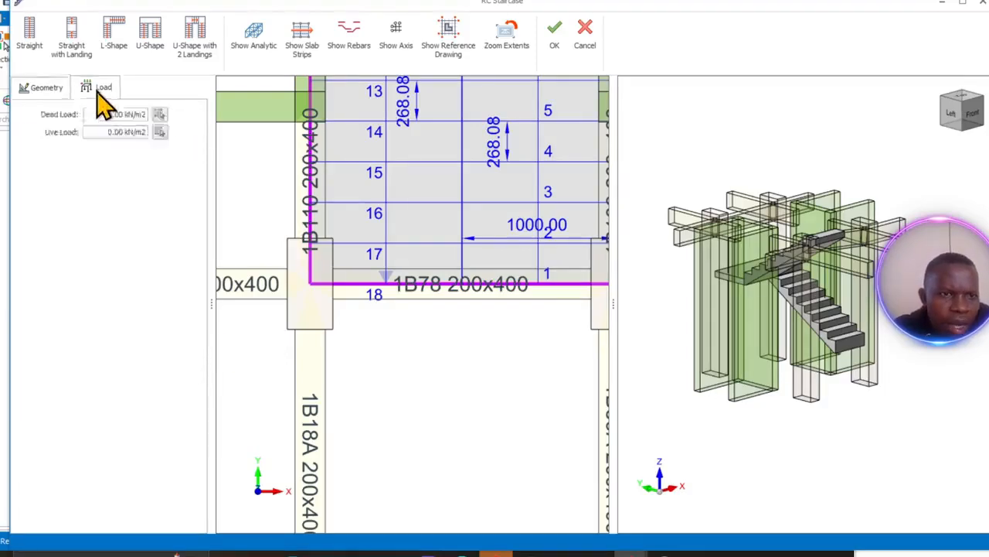
click(160, 115)
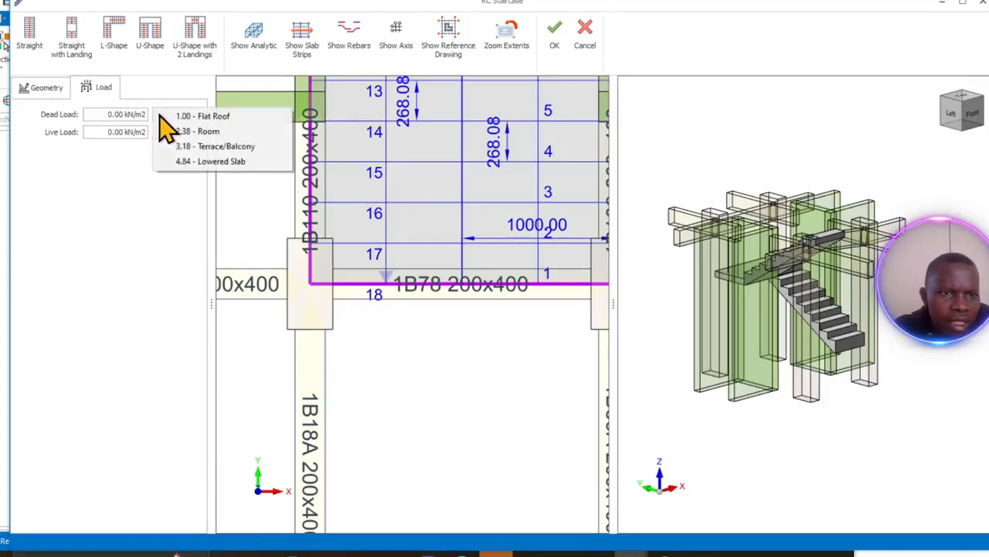
click(207, 132)
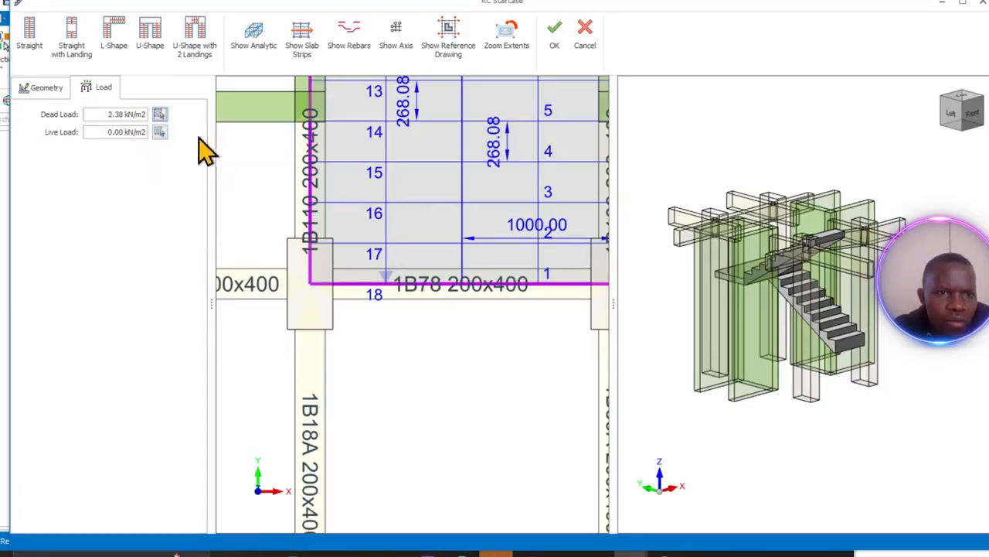
- Assign the predefined 1.50 kN/m2 General domestic use live load to the staircase and confirm its creation
click(160, 115)
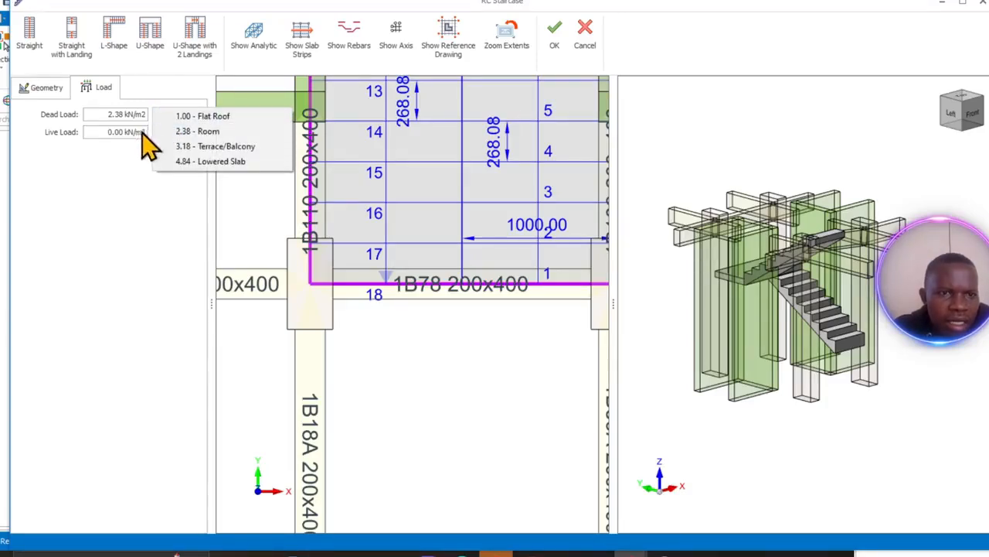
click(137, 131)
click(159, 132)
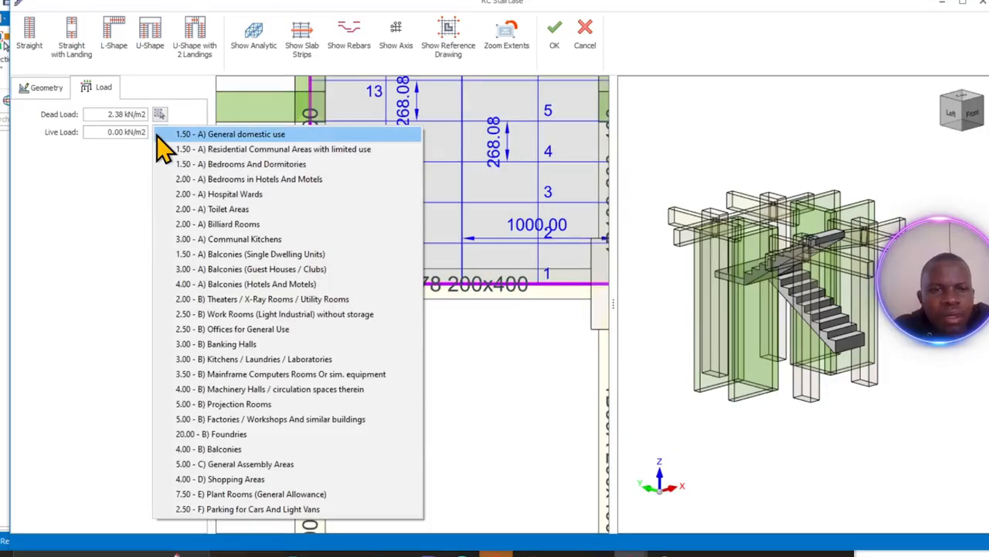
click(255, 135)
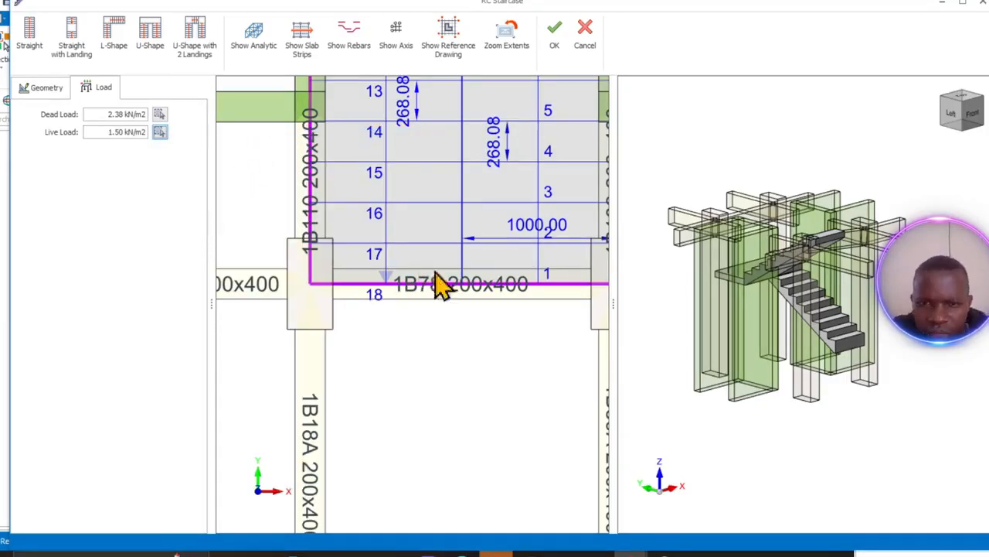
scroll(398, 283, down, 5)
middle_drag(417, 267, 516, 259)
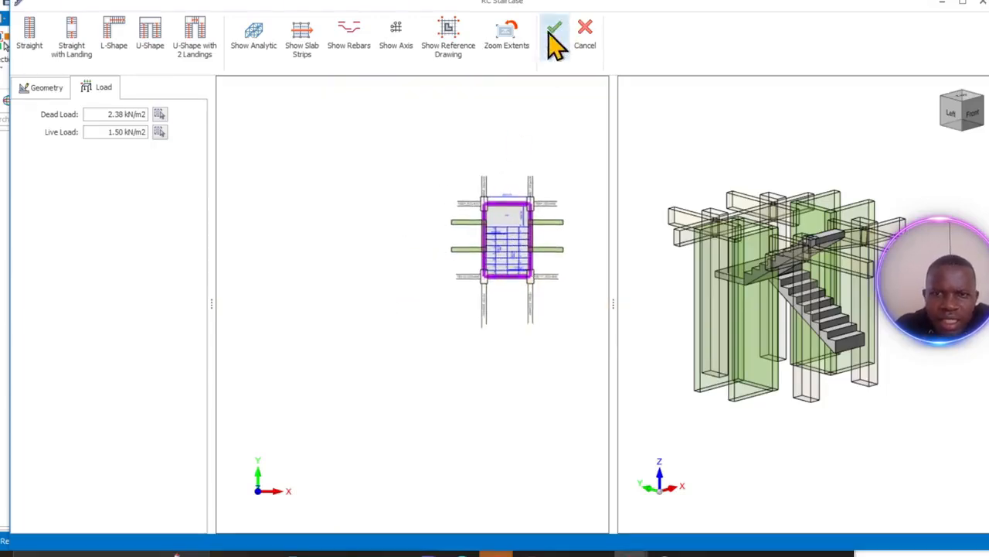
click(555, 34)
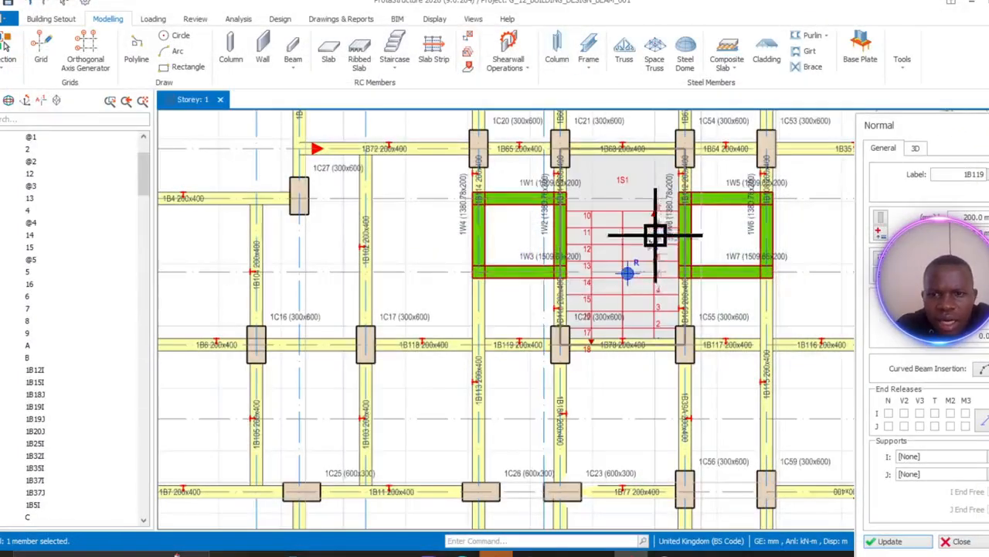
- Run the Building Model Check with every check enabled for all storeys, from the Building Analysis tools
scroll(654, 235, down, 8)
scroll(530, 265, up, 2)
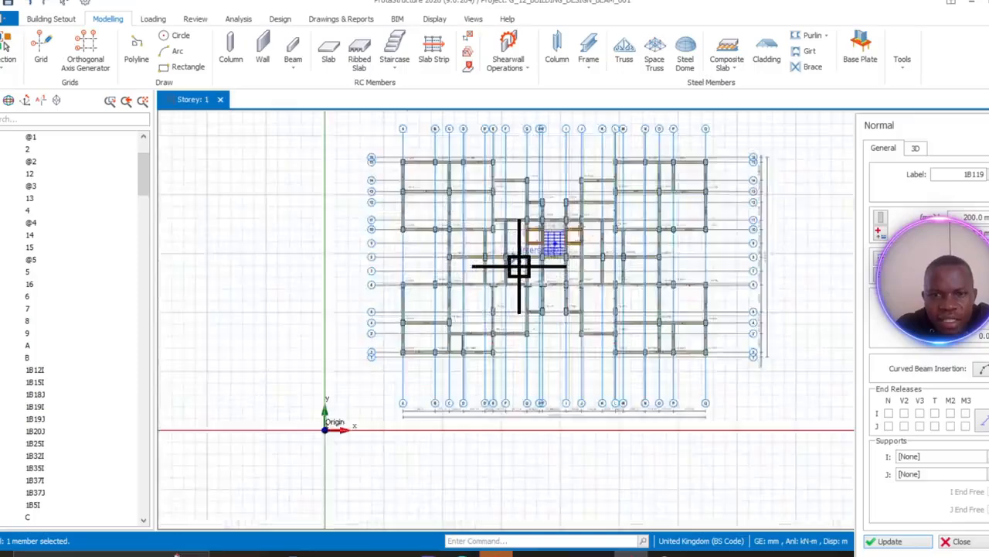
scroll(518, 267, up, 5)
scroll(518, 267, down, 5)
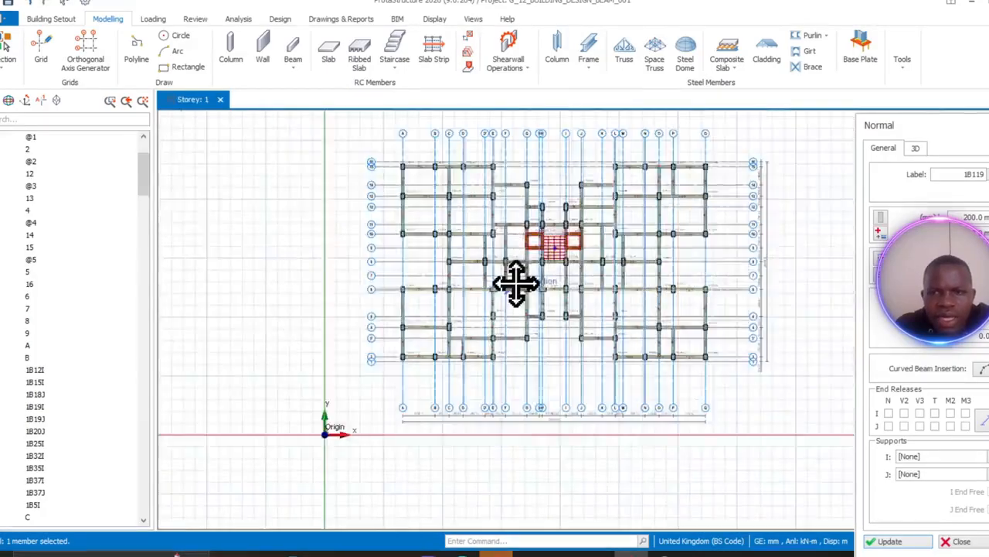
middle_drag(516, 282, 408, 294)
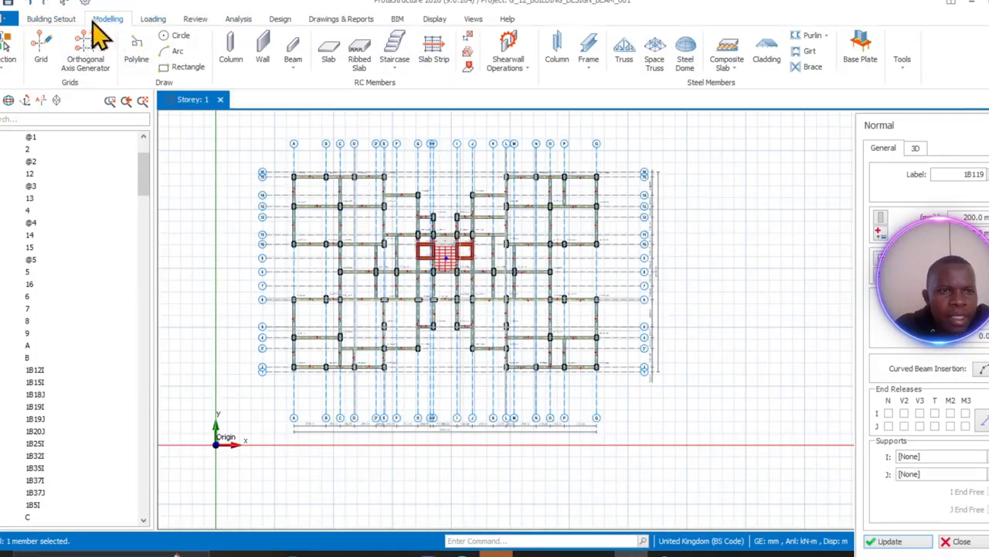
click(239, 18)
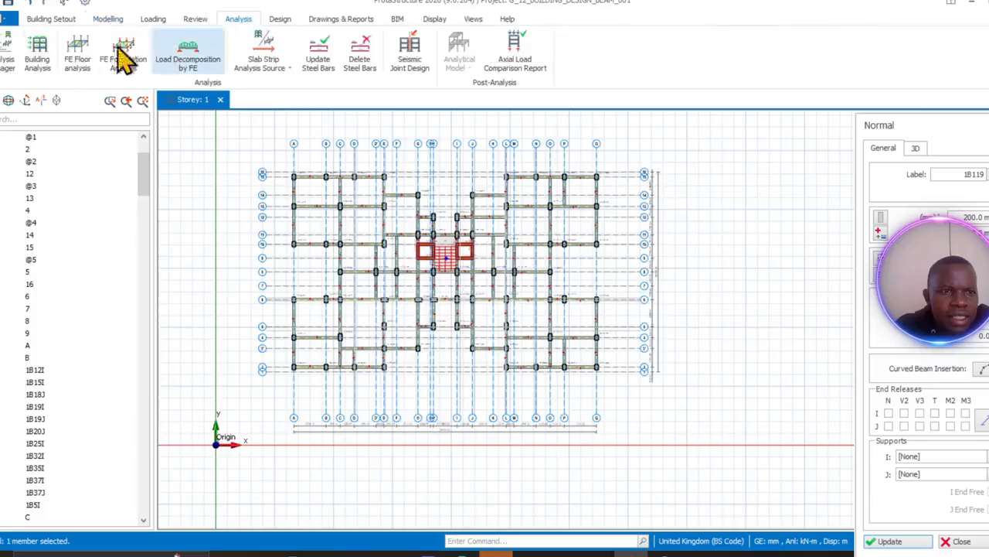
click(38, 44)
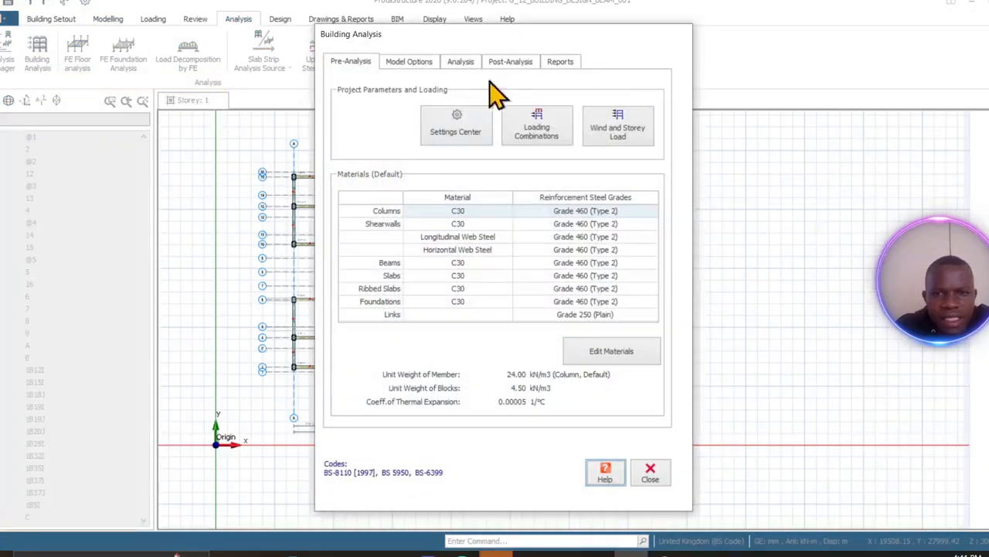
click(462, 63)
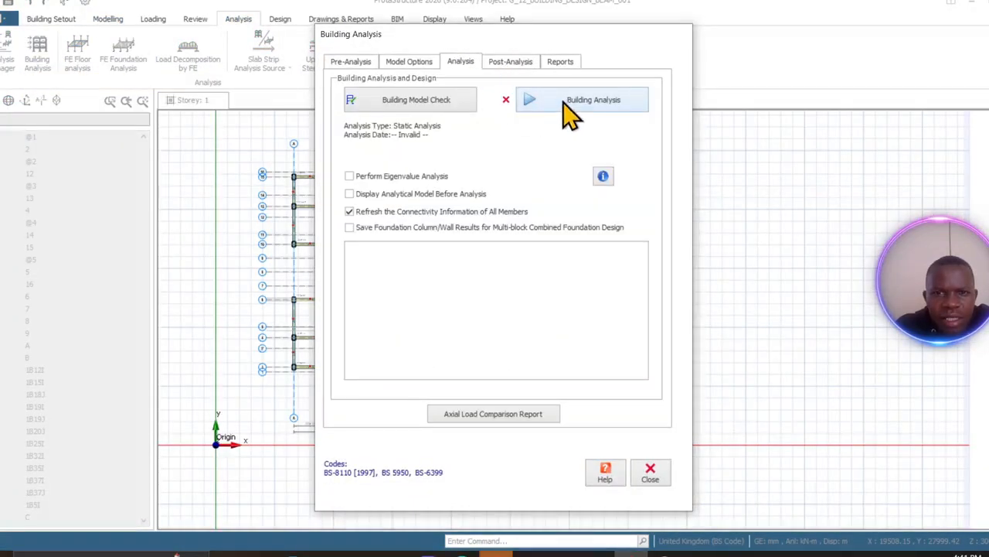
click(432, 115)
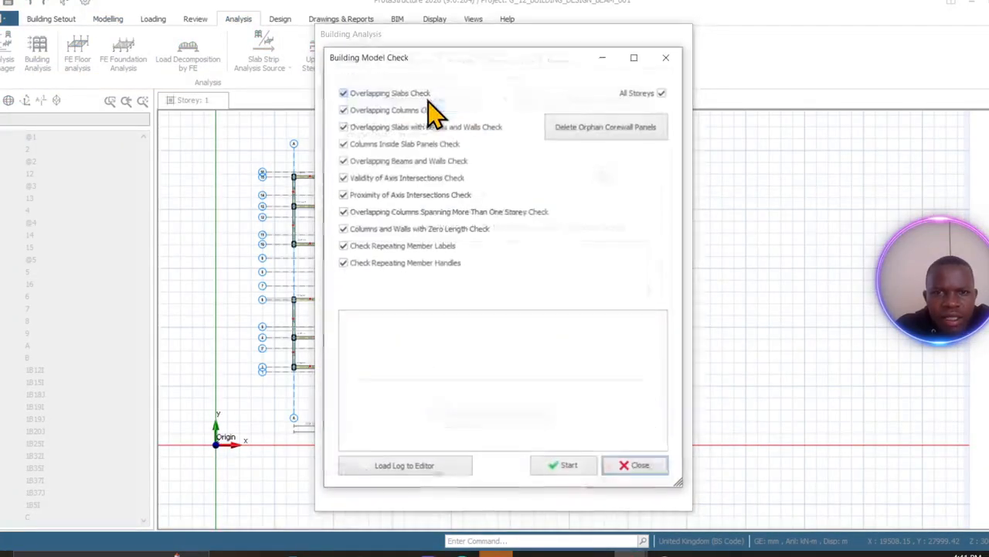
click(576, 465)
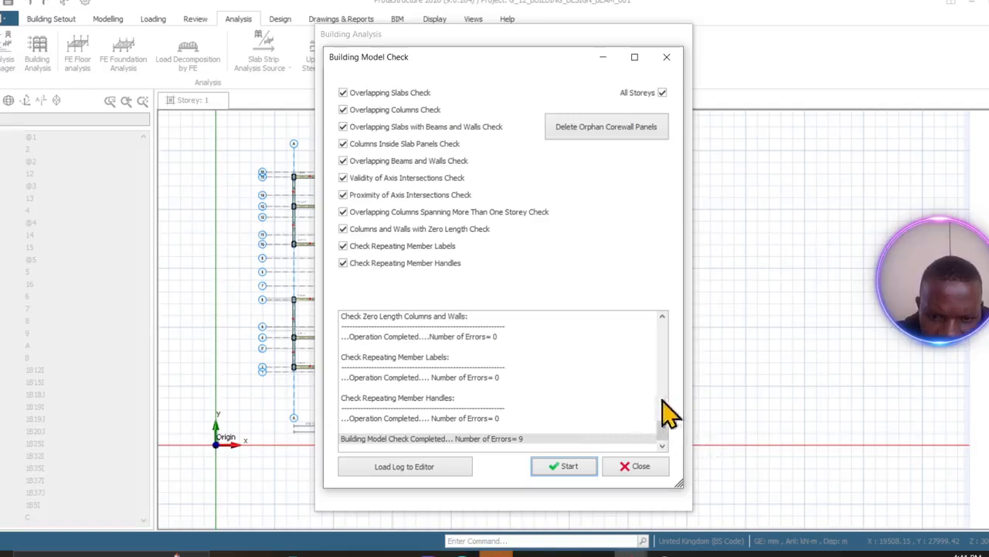
- Examine the model check log for overlapping axes, axis orthogonality, and column, wall and member label errors
drag(662, 445, 664, 377)
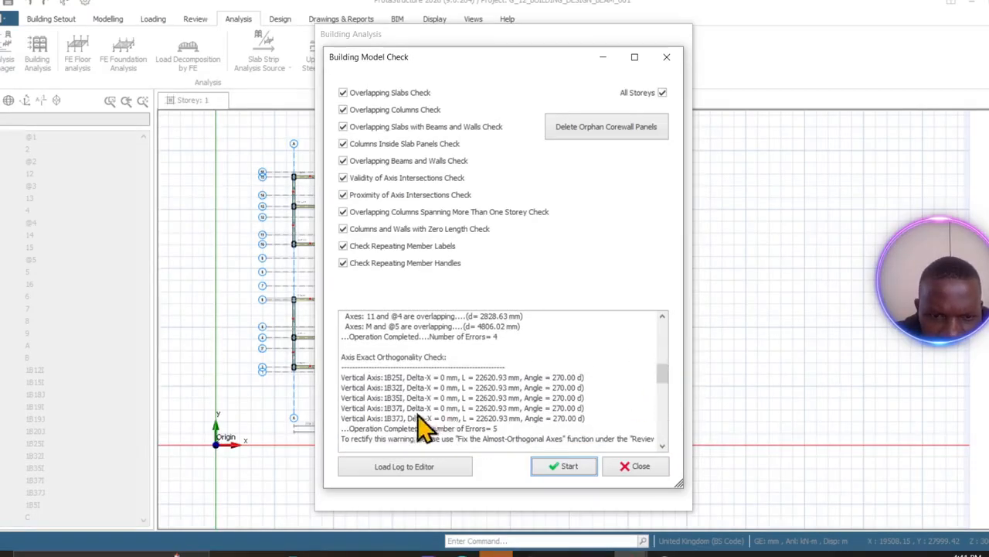
scroll(397, 409, up, 1)
scroll(403, 374, up, 1)
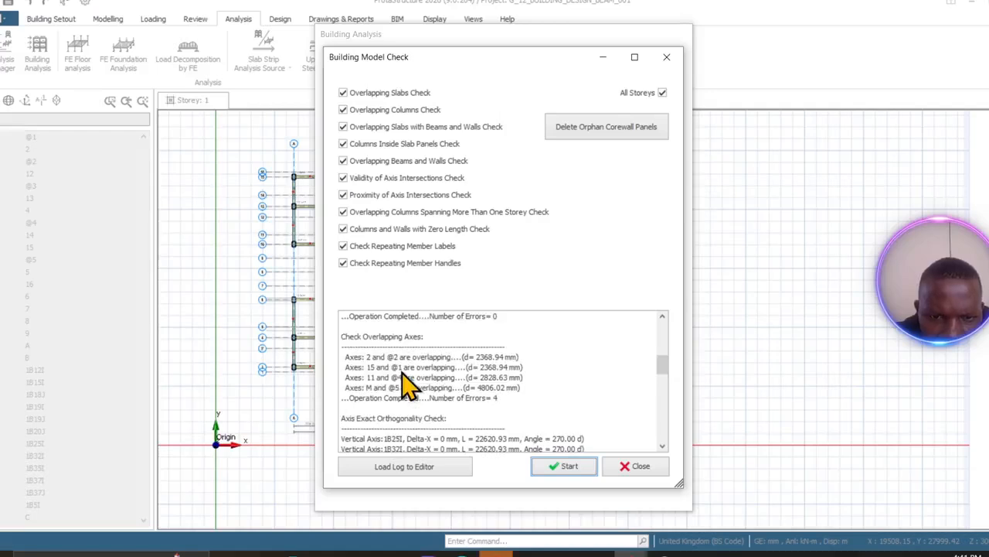
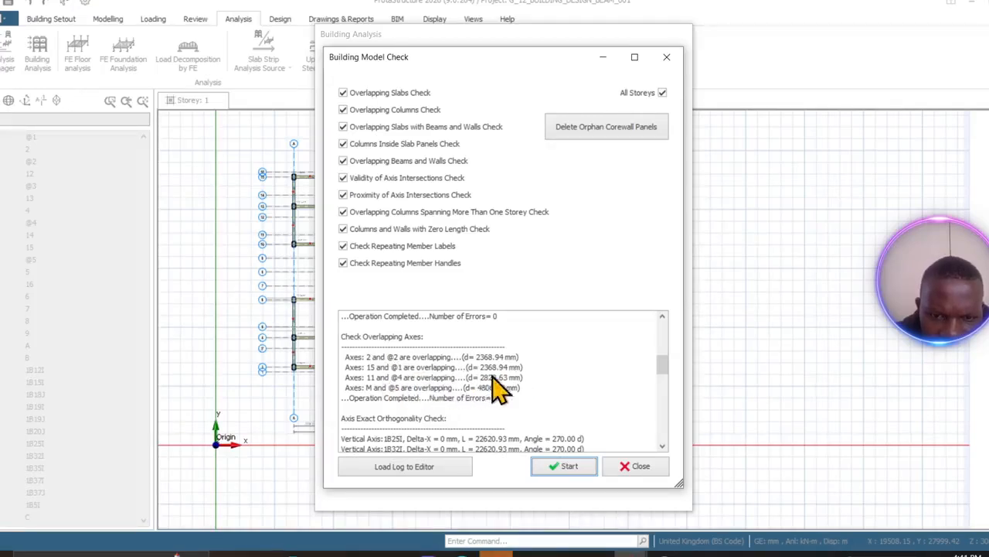
scroll(387, 403, down, 1)
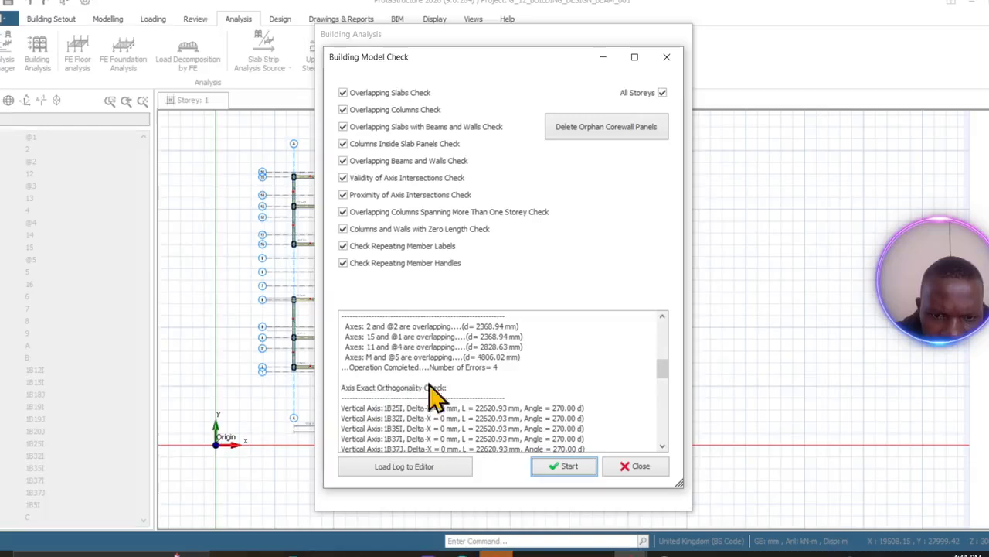
scroll(421, 383, down, 2)
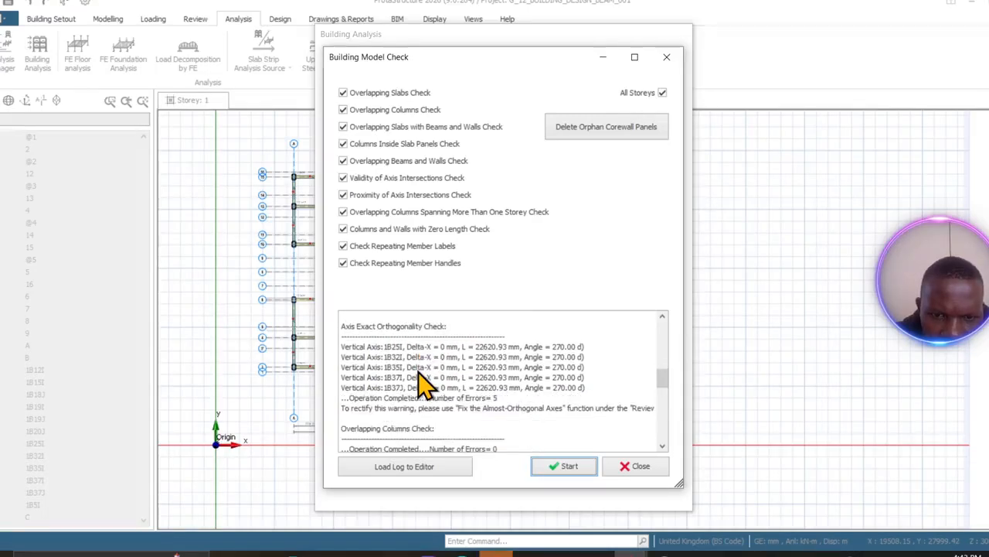
scroll(421, 383, down, 4)
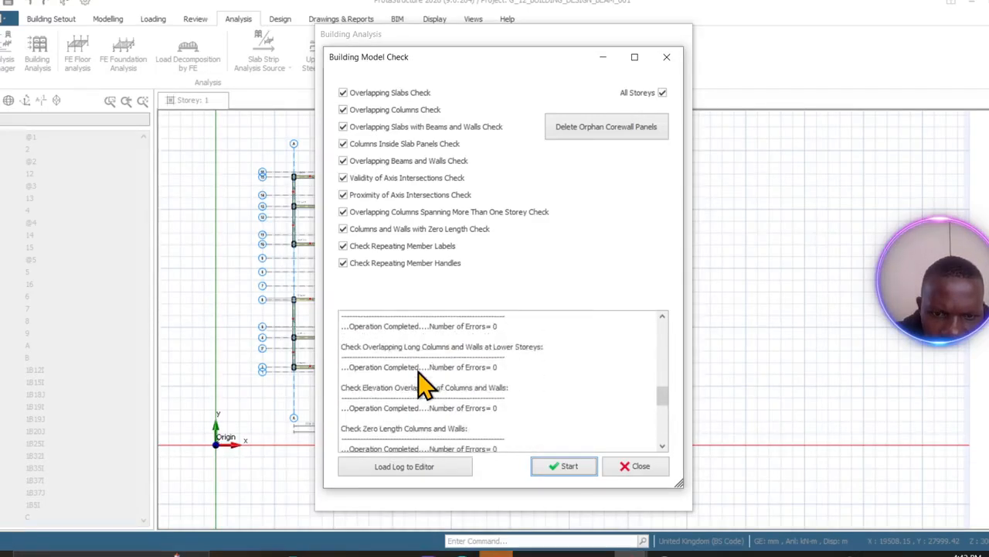
scroll(421, 383, down, 4)
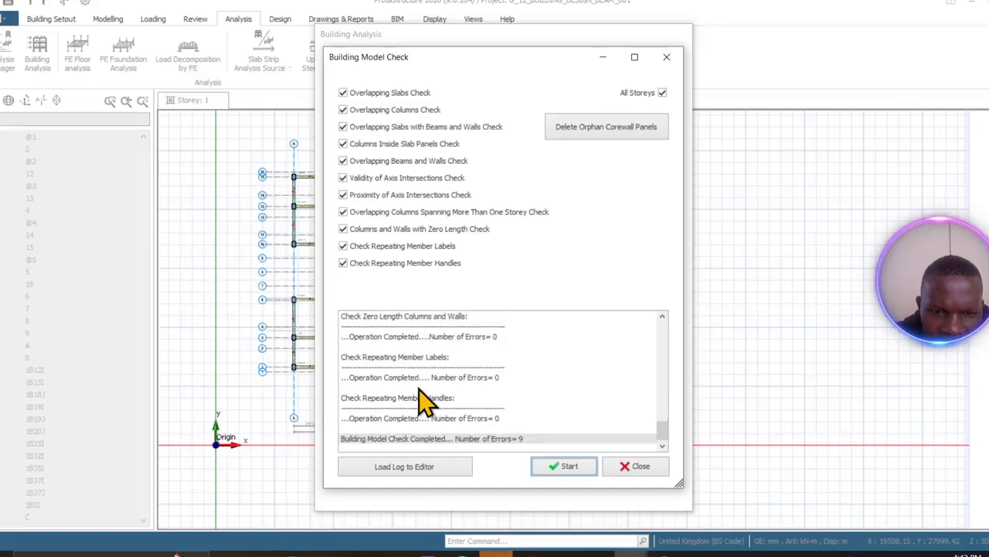
scroll(424, 412, up, 6)
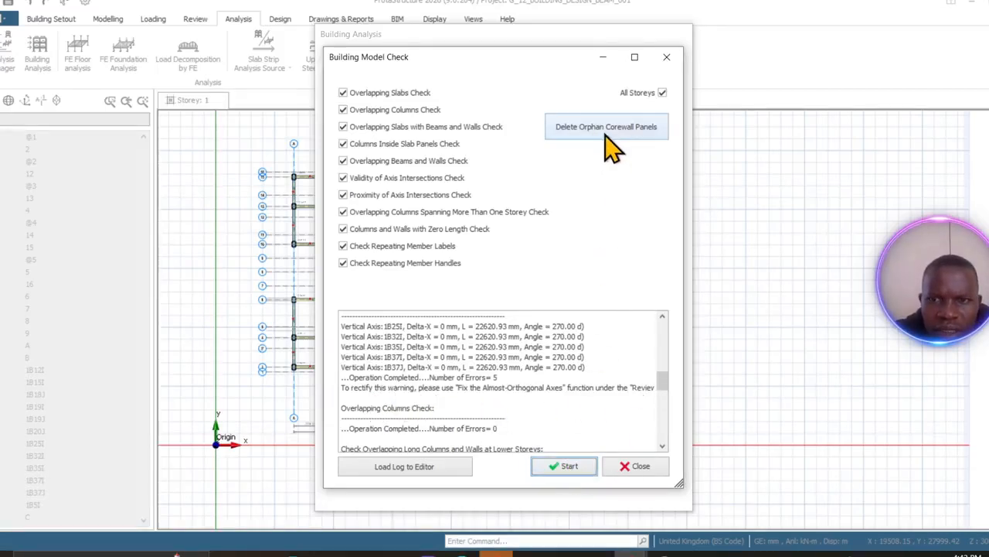
- Rerun the Building Model Check, then leave the check and the Building Analysis dialog
click(558, 468)
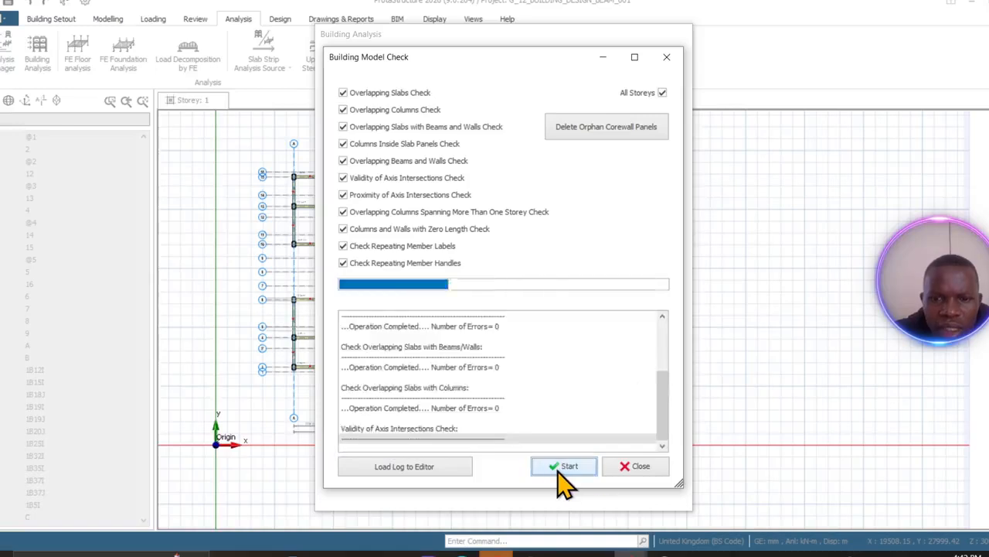
click(639, 468)
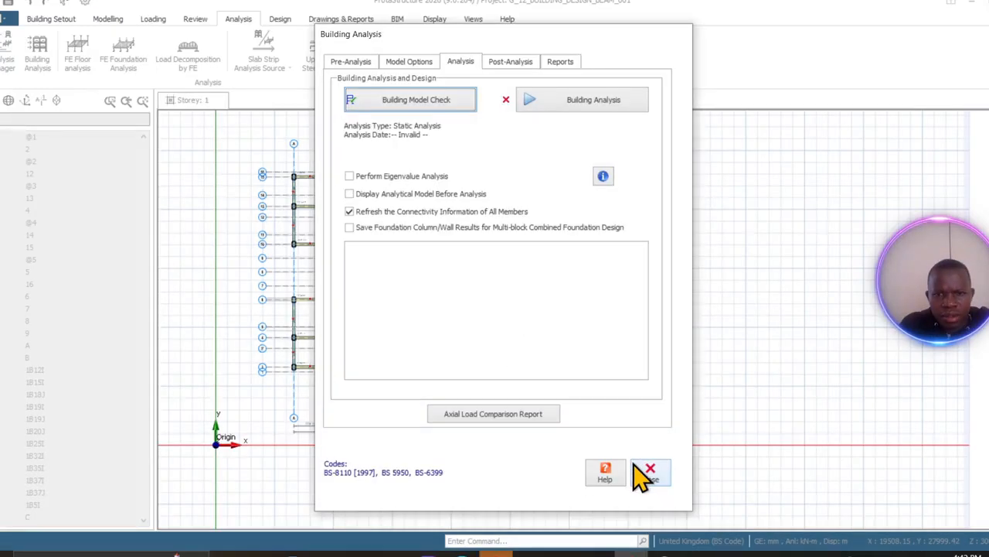
click(640, 475)
- Try to delete axis H, which runs just beside axis H' below the stair core
scroll(364, 183, up, 3)
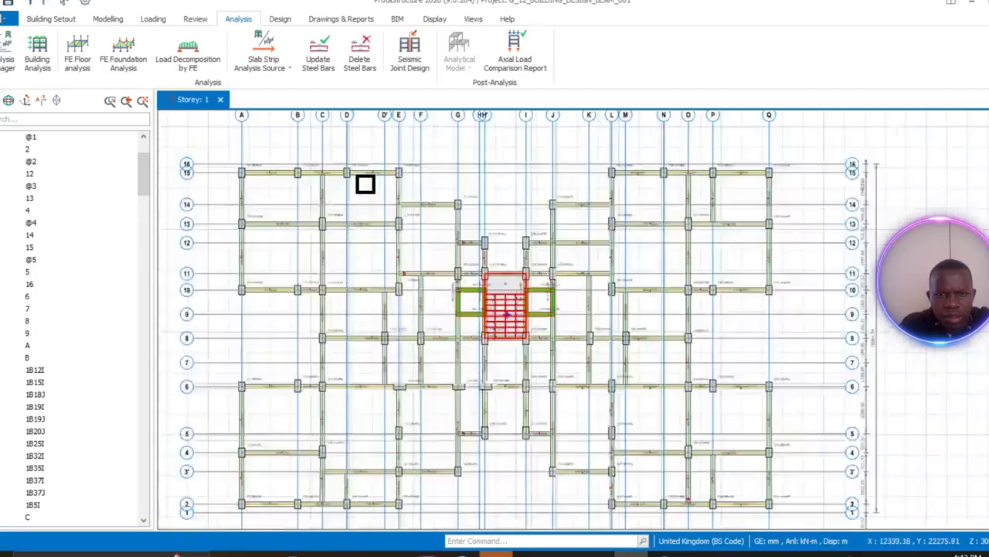
scroll(410, 322, down, 6)
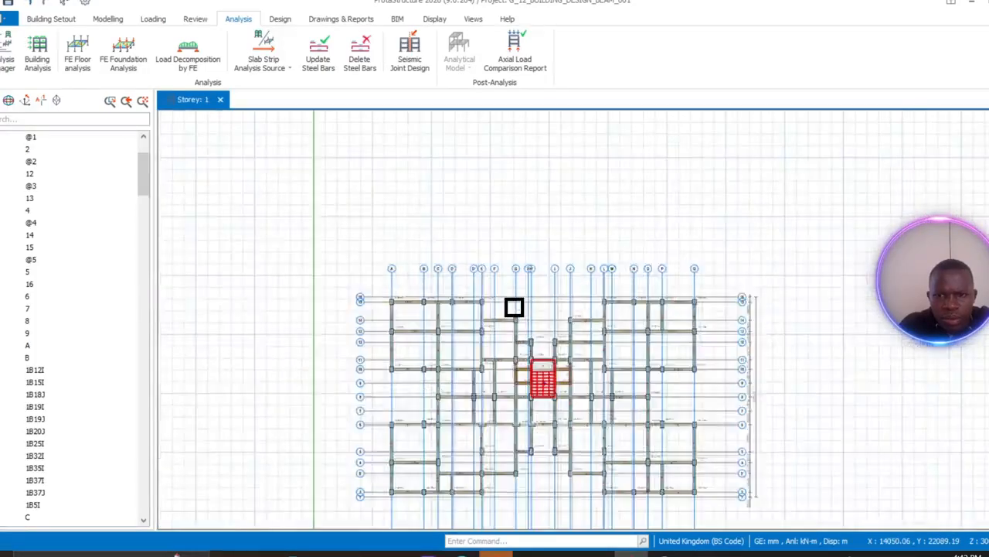
scroll(515, 307, up, 5)
scroll(515, 307, up, 2)
middle_drag(515, 307, 391, 193)
middle_drag(458, 360, 476, 177)
middle_drag(476, 294, 495, 456)
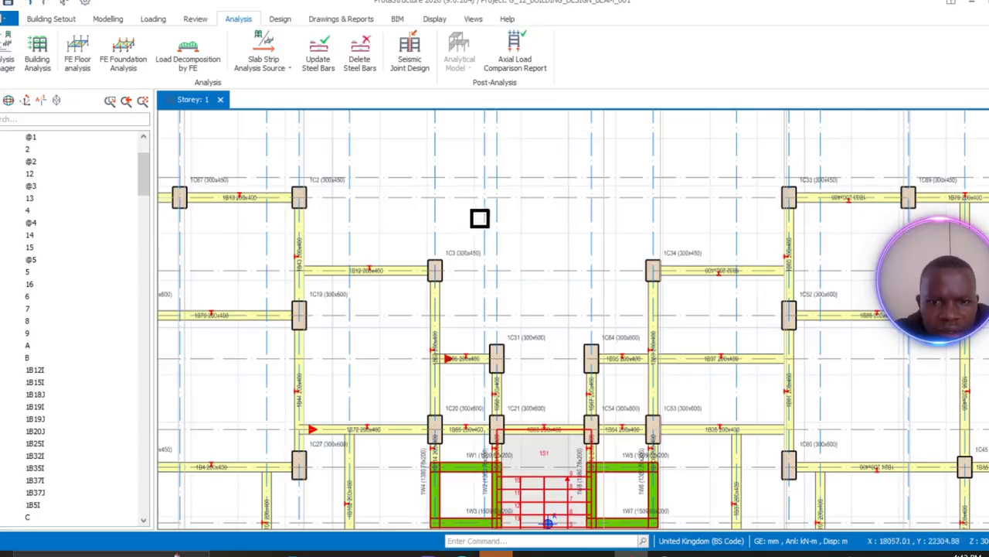
middle_drag(526, 370, 552, 126)
middle_drag(507, 395, 506, 188)
scroll(502, 378, up, 2)
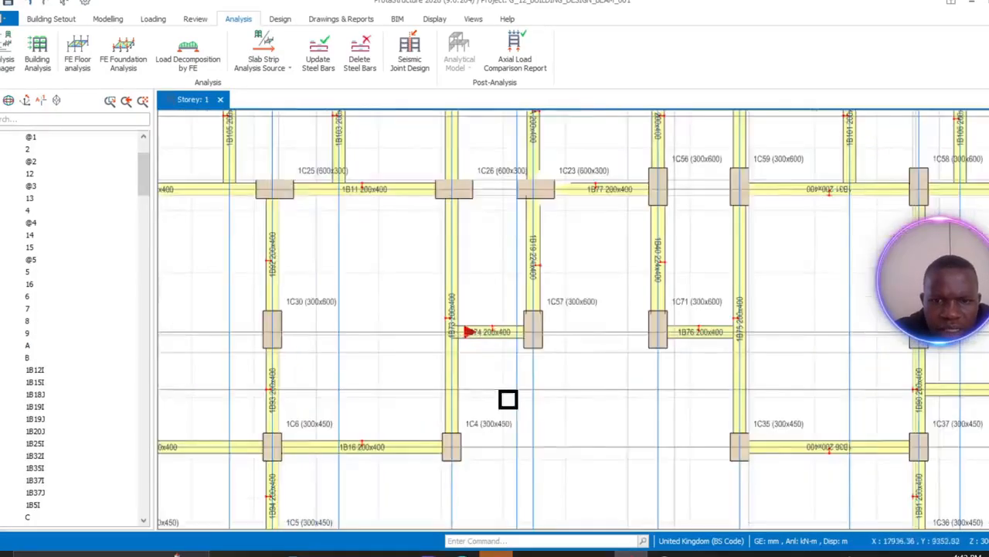
click(515, 380)
right_click(516, 381)
click(558, 130)
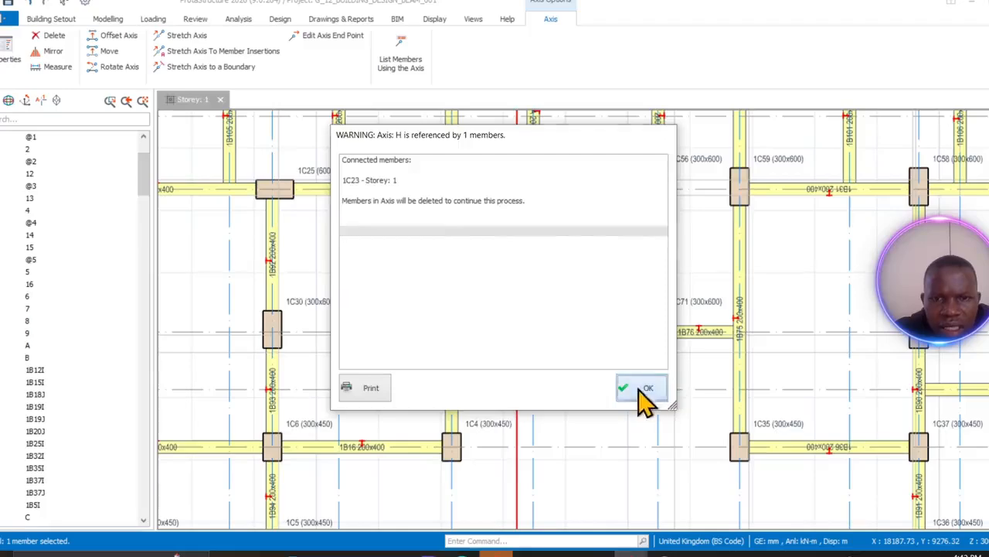
click(641, 388)
- Delete the short beam 1B74 between beam 1B73 and column 1C57 on axis 5
scroll(572, 403, down, 2)
scroll(572, 403, down, 2)
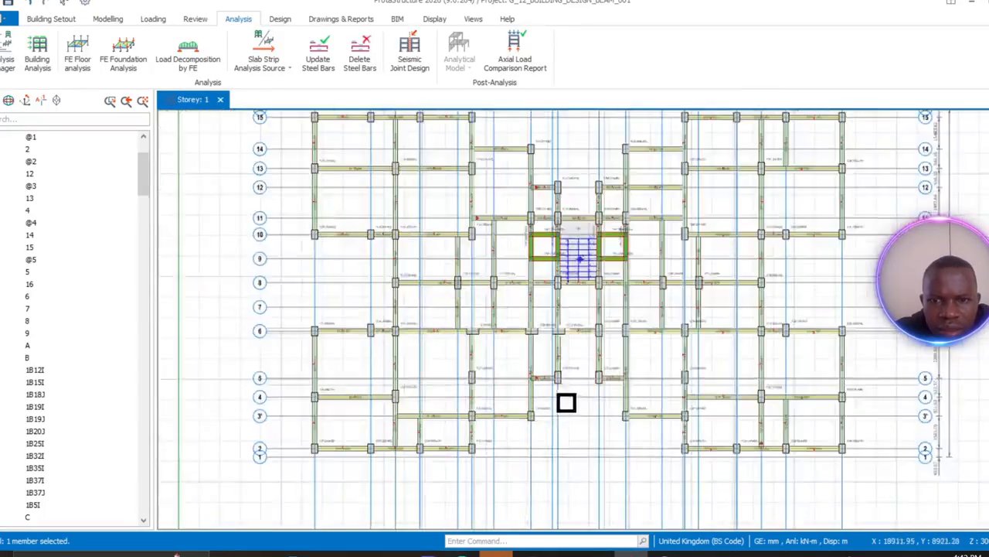
middle_drag(567, 400, 507, 481)
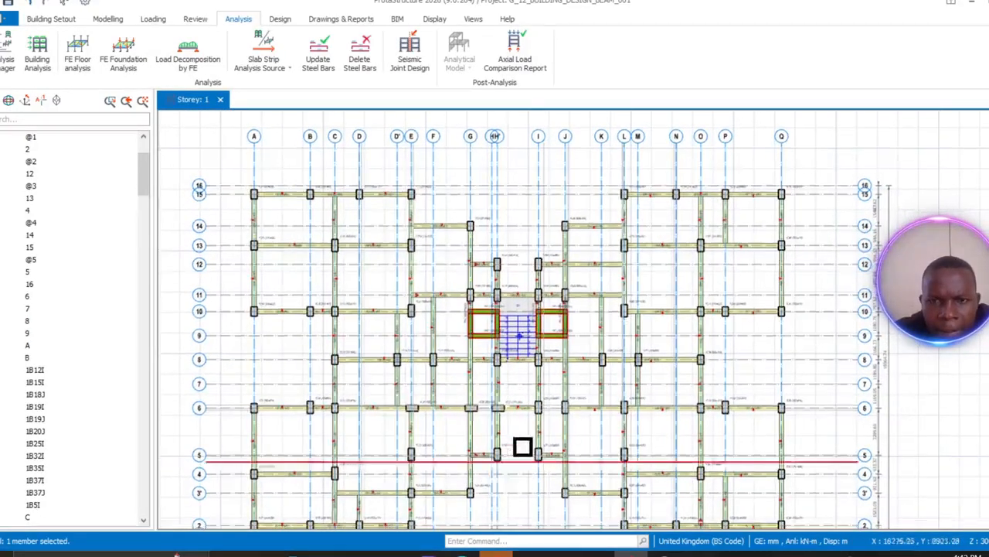
middle_drag(473, 409, 607, 269)
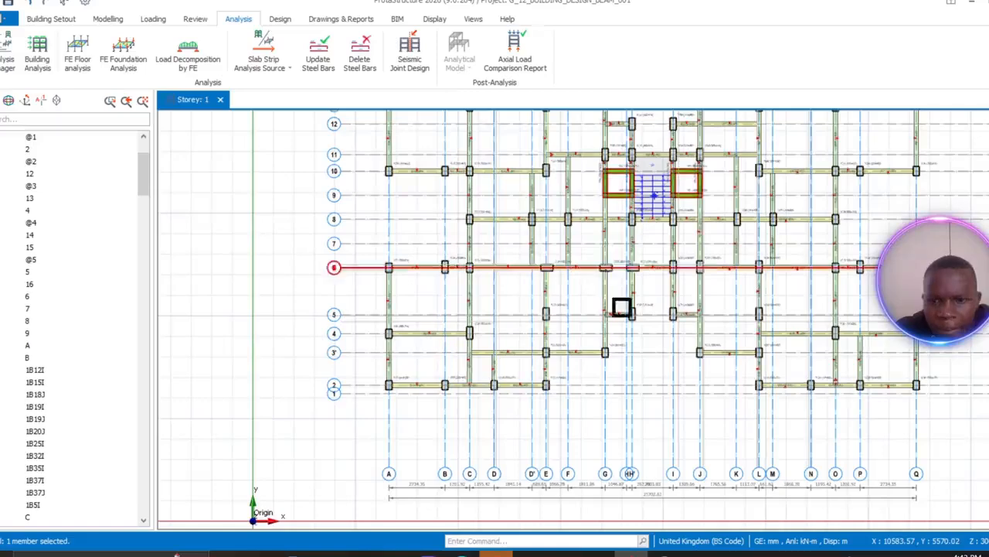
middle_drag(688, 403, 617, 346)
scroll(576, 392, up, 2)
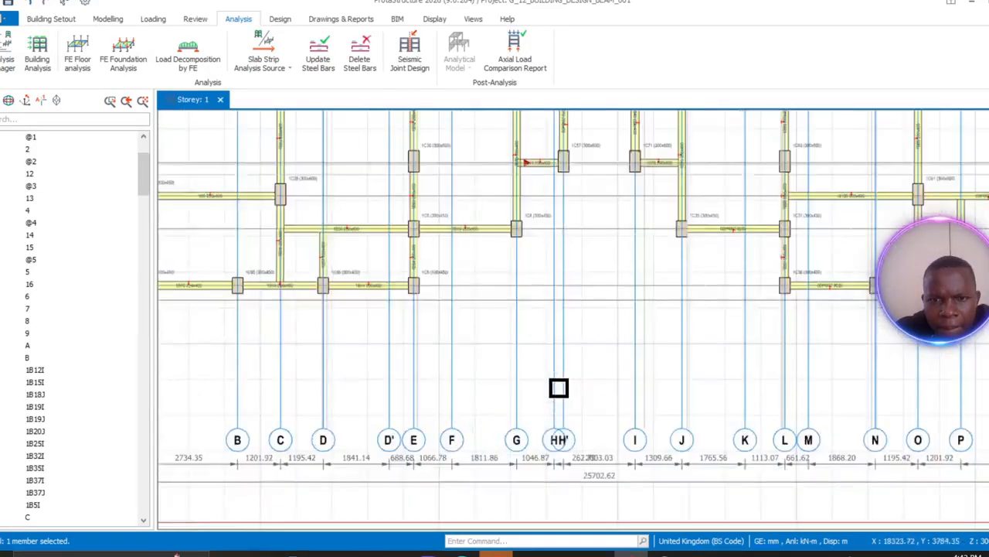
click(556, 385)
middle_drag(537, 342, 541, 531)
scroll(538, 353, up, 2)
right_click(543, 345)
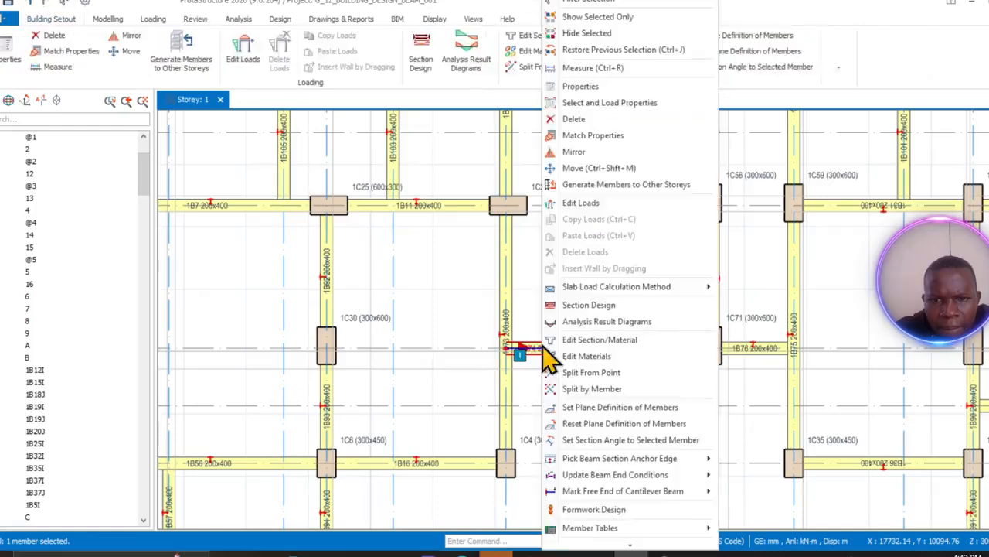
click(574, 120)
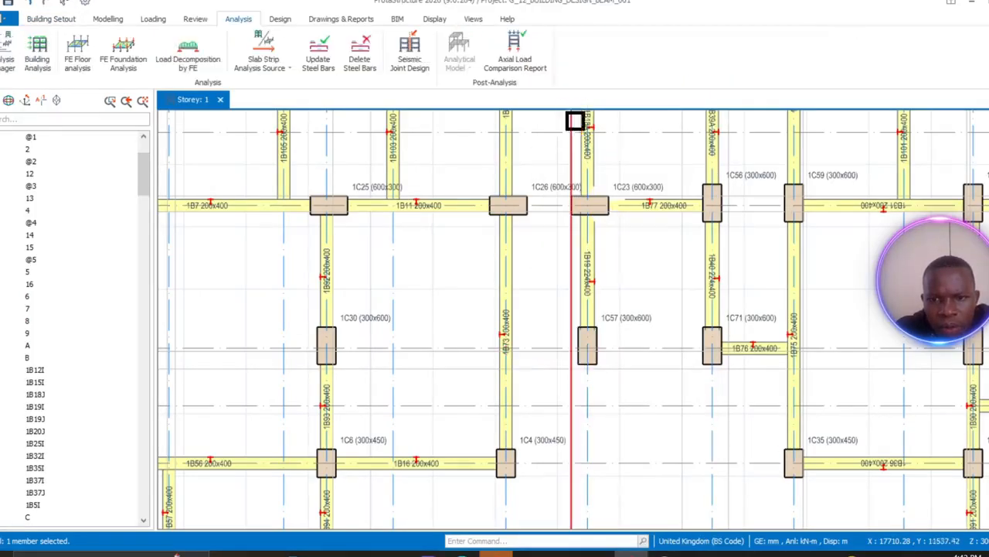
- Retry deleting axis H between columns 1C26 and 1C57, and dismiss the list of connected members
click(573, 309)
right_click(573, 309)
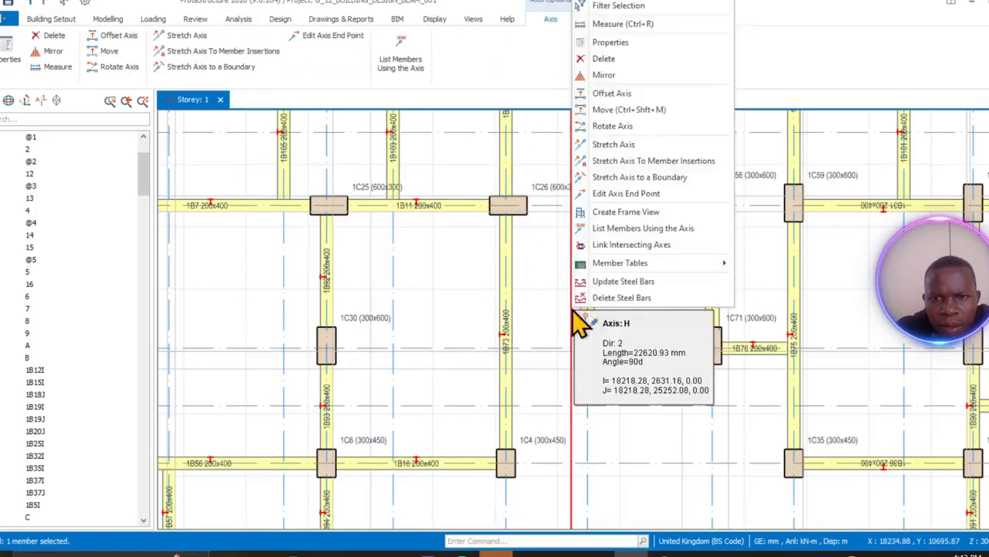
click(581, 58)
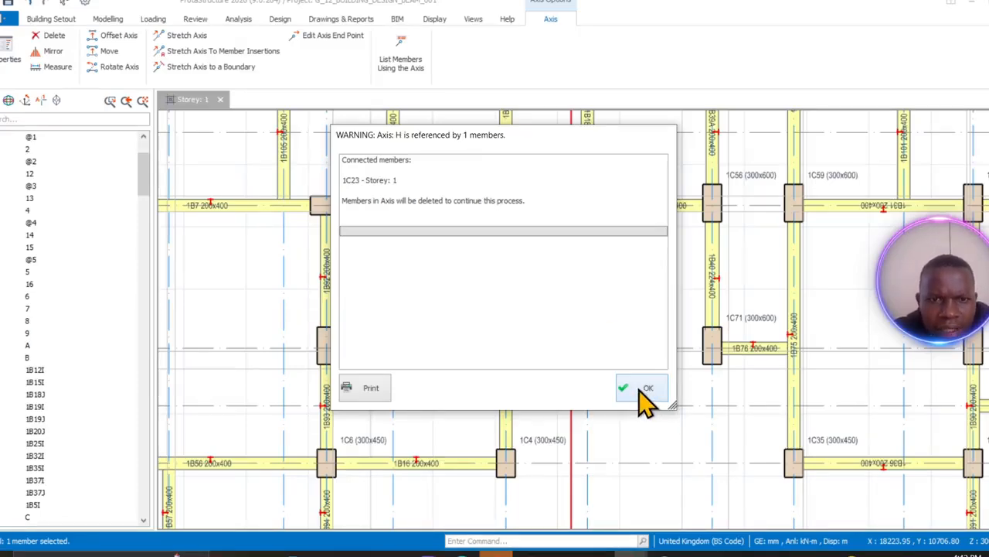
click(640, 391)
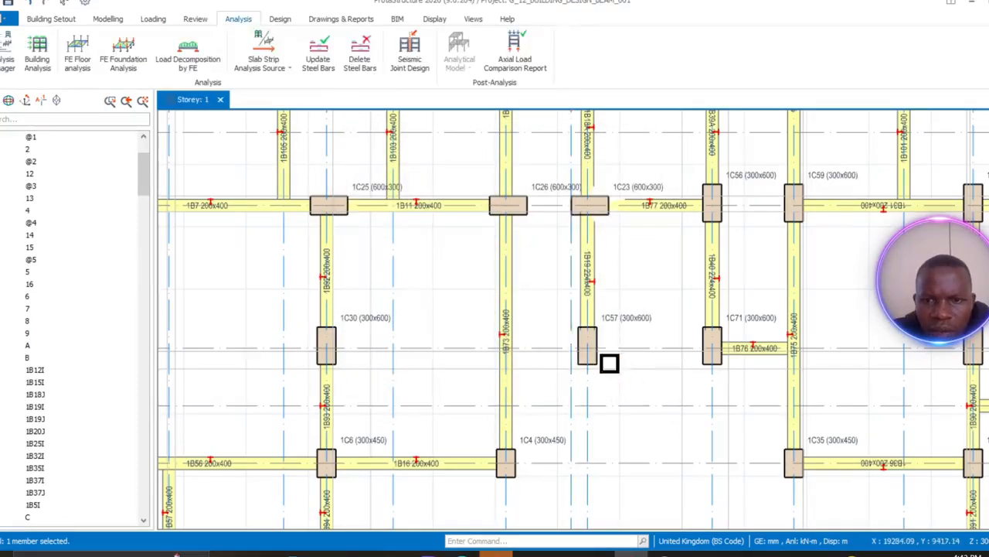
- Examine the columns, walls and beams along axes H and H' from column 1C57 up past the stair core
middle_drag(585, 229, 604, 471)
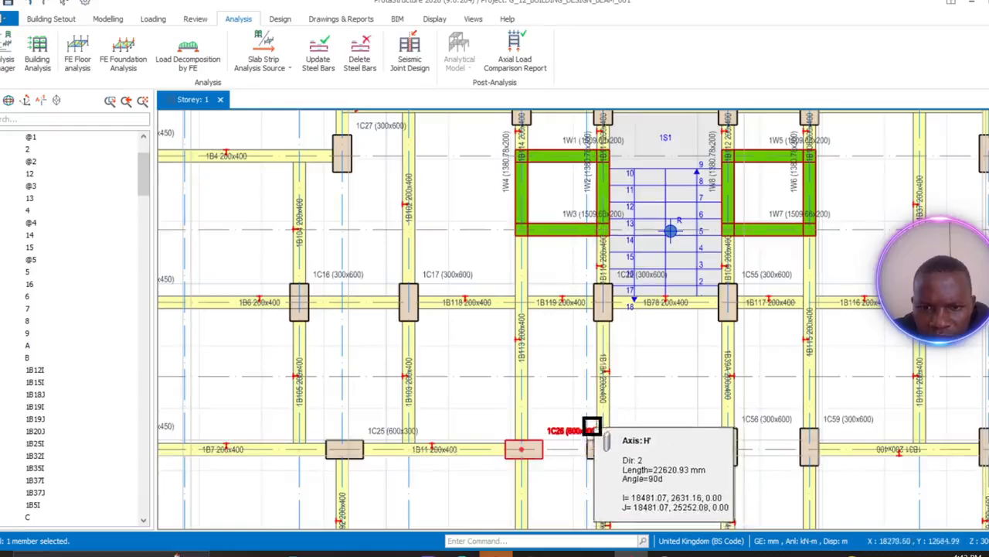
scroll(596, 435, up, 2)
middle_drag(598, 339, 607, 489)
scroll(604, 418, up, 2)
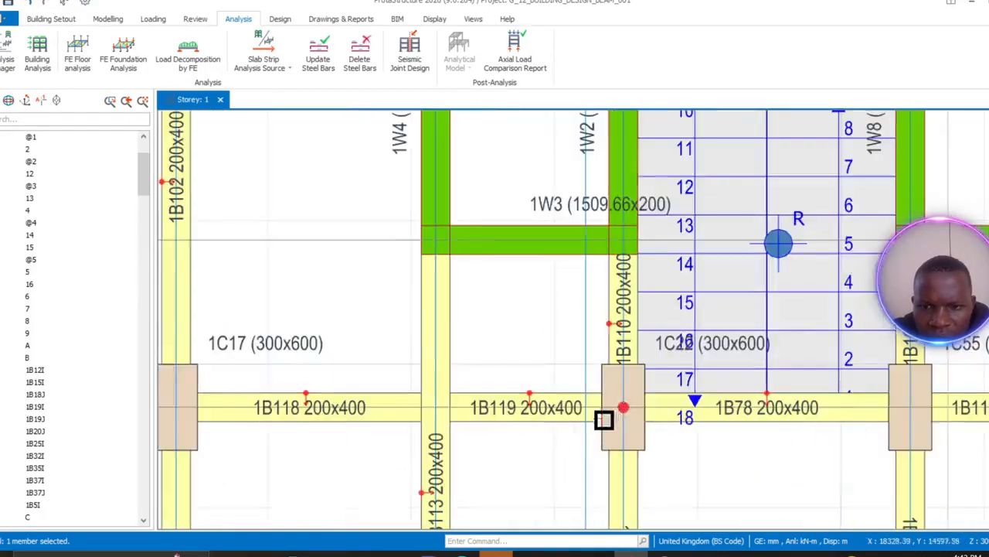
scroll(716, 352, up, 1)
middle_drag(696, 171, 703, 402)
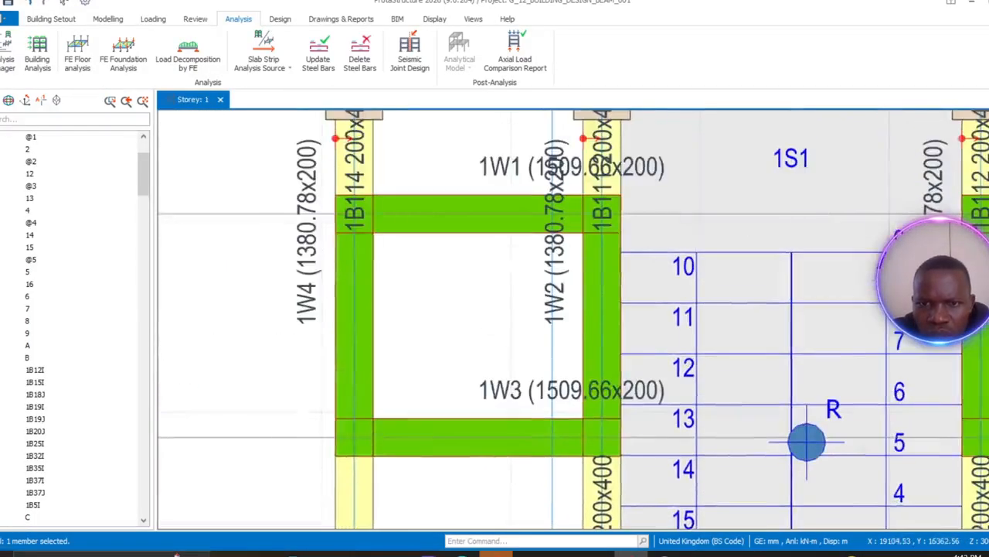
middle_drag(694, 189, 661, 451)
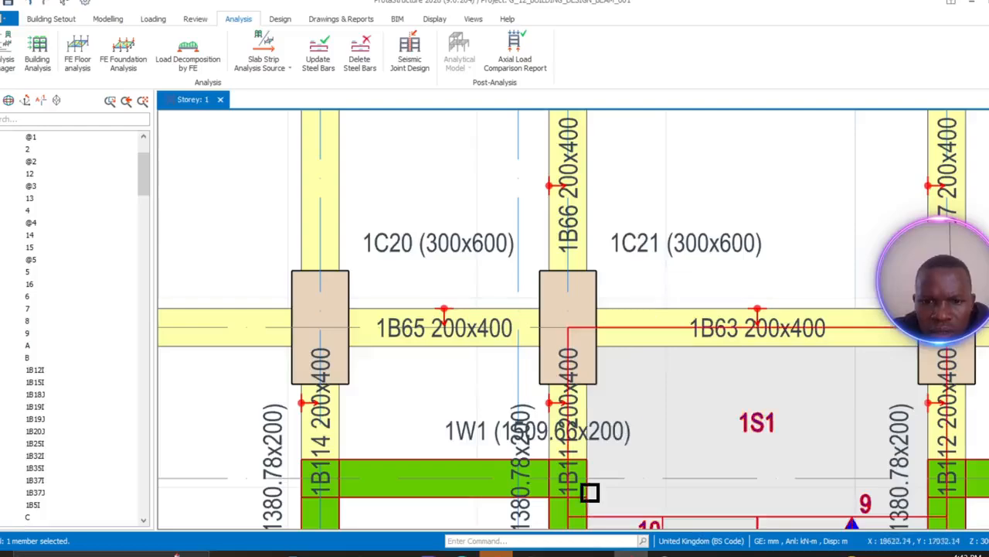
middle_drag(589, 490, 662, 519)
middle_drag(649, 252, 611, 504)
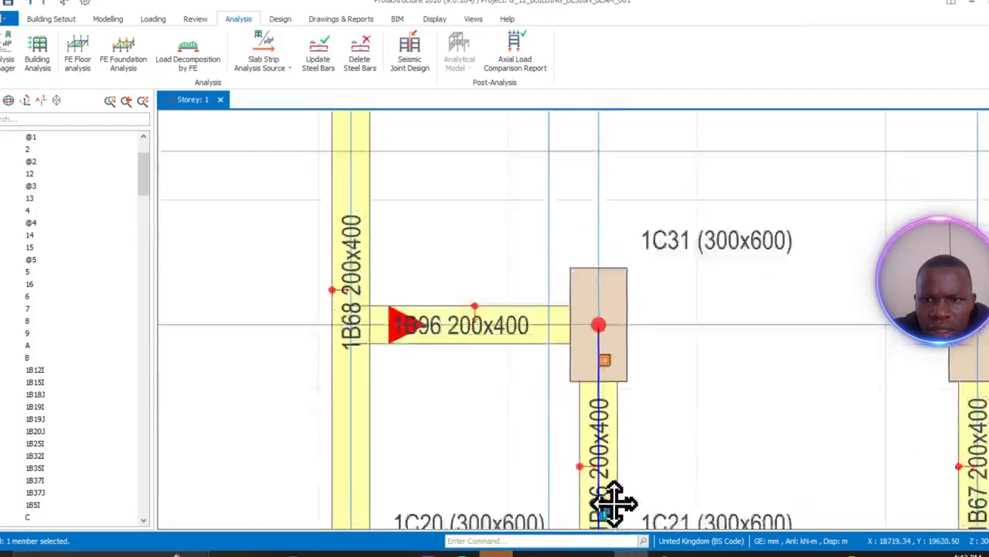
scroll(611, 503, down, 10)
scroll(600, 415, up, 8)
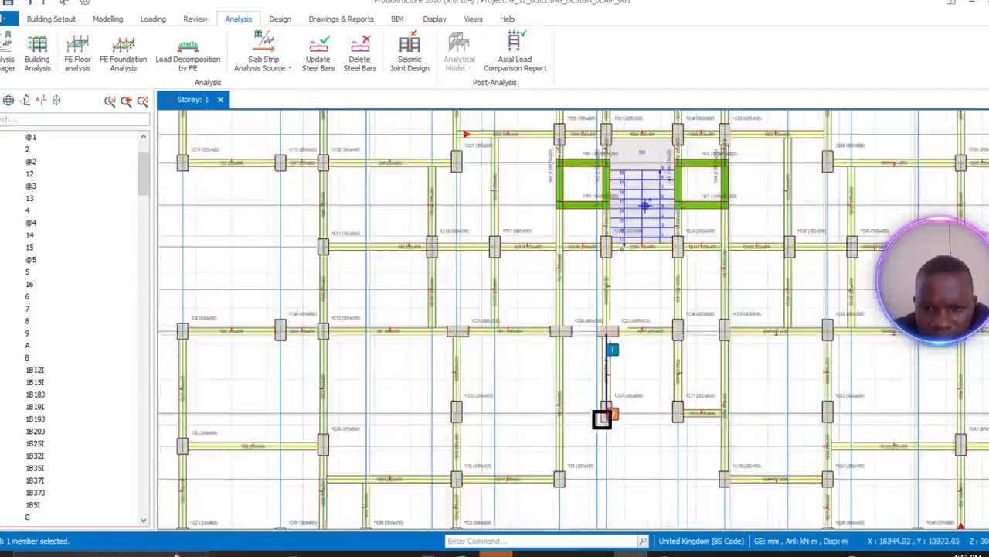
- Delete column 1C23, the 600x300 column tied to axis H between column 1C26 and beam 1B77
middle_drag(635, 390, 662, 536)
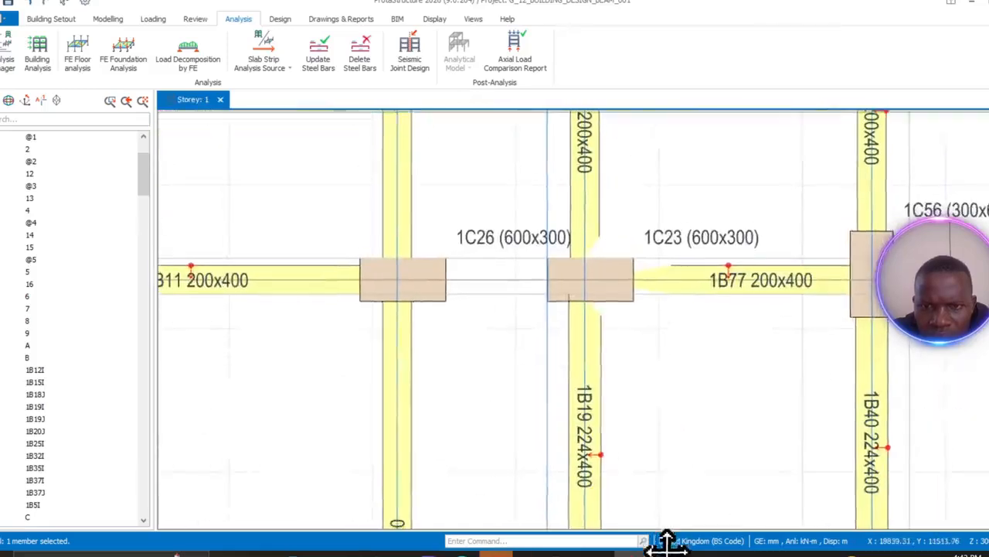
middle_drag(629, 322, 662, 322)
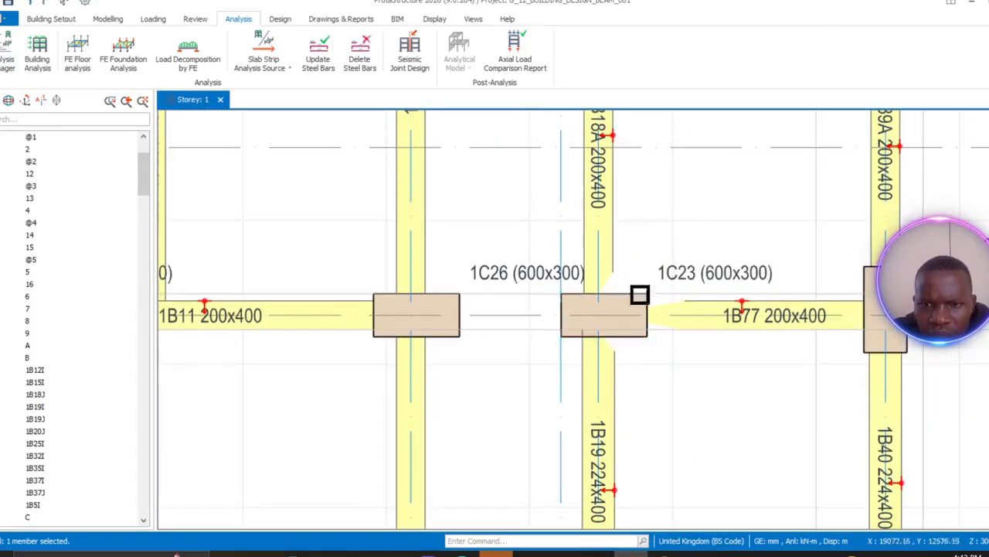
click(642, 336)
right_click(642, 335)
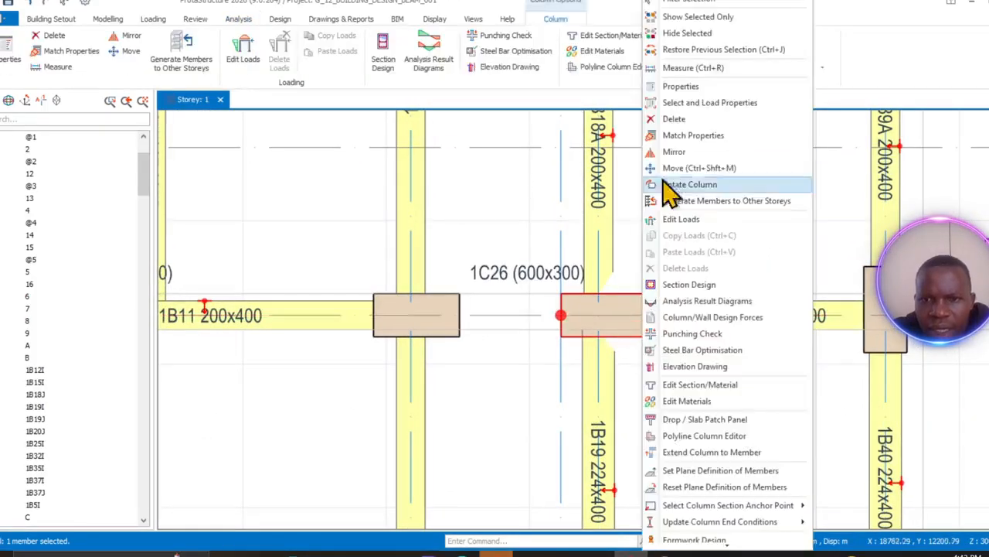
click(672, 119)
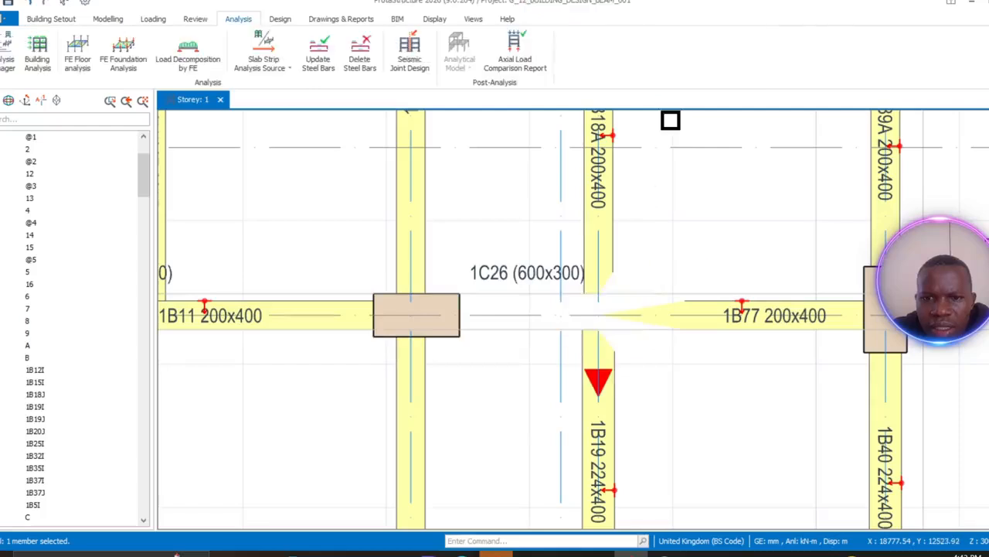
- Delete axis H, which runs just beside axis H' between columns 1C26 and 1C56
click(566, 373)
right_click(567, 372)
click(595, 105)
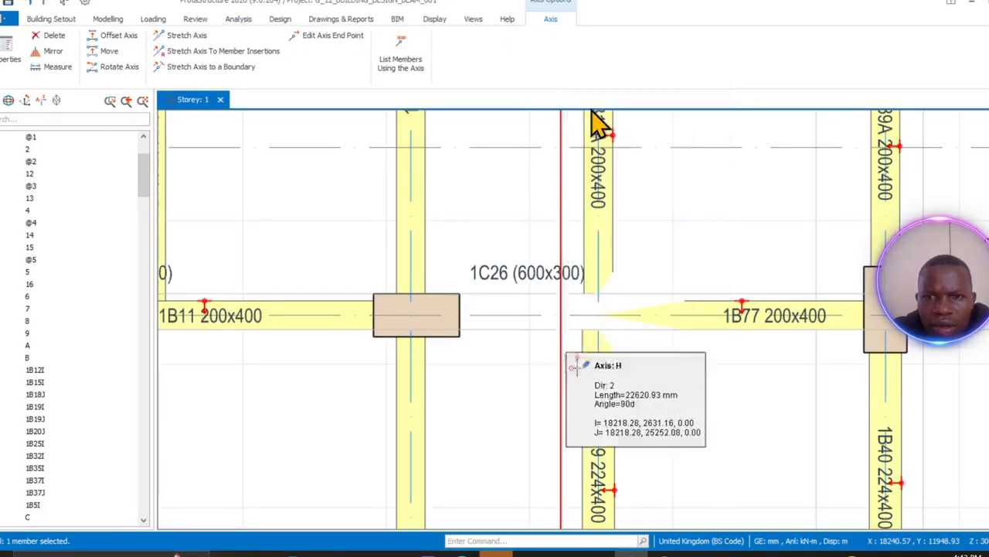
key(Escape)
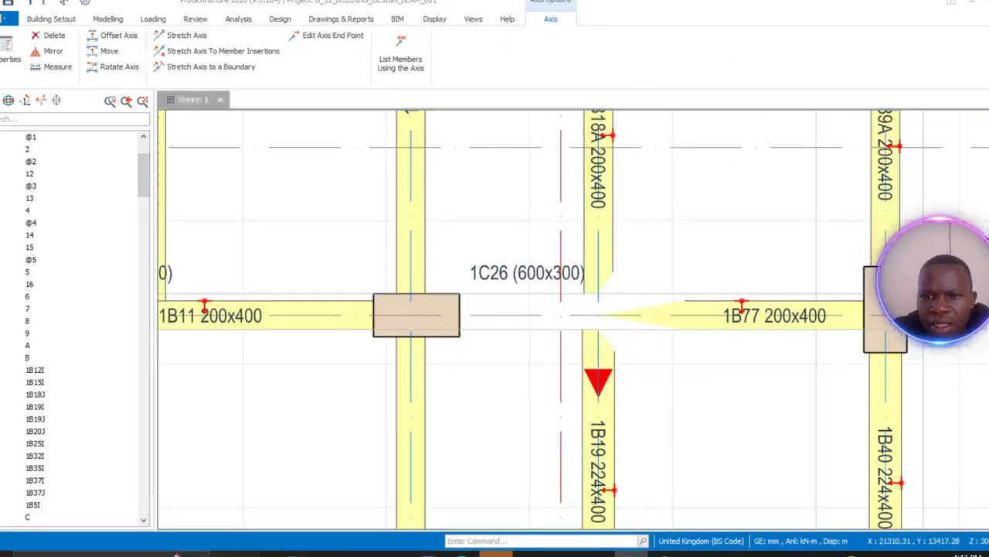
right_click(565, 405)
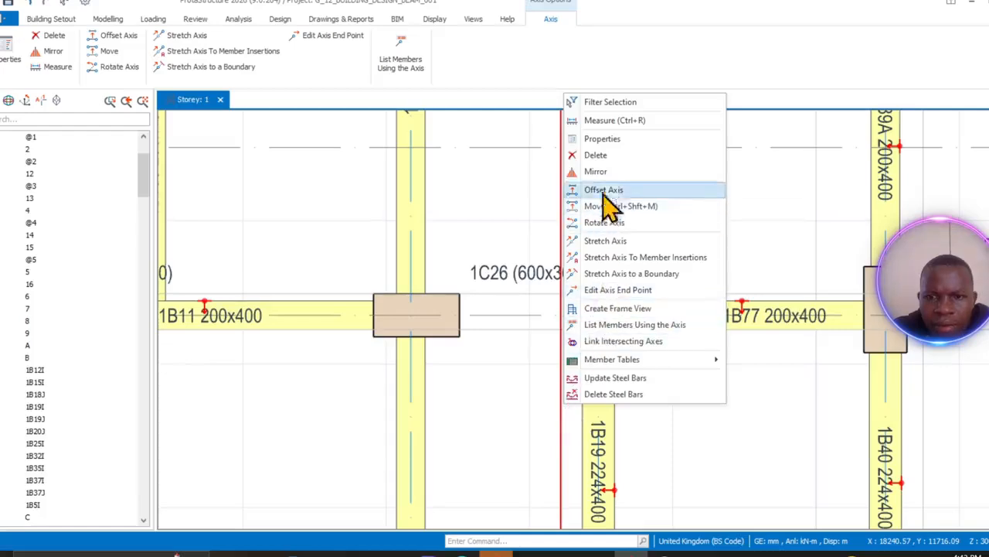
click(608, 154)
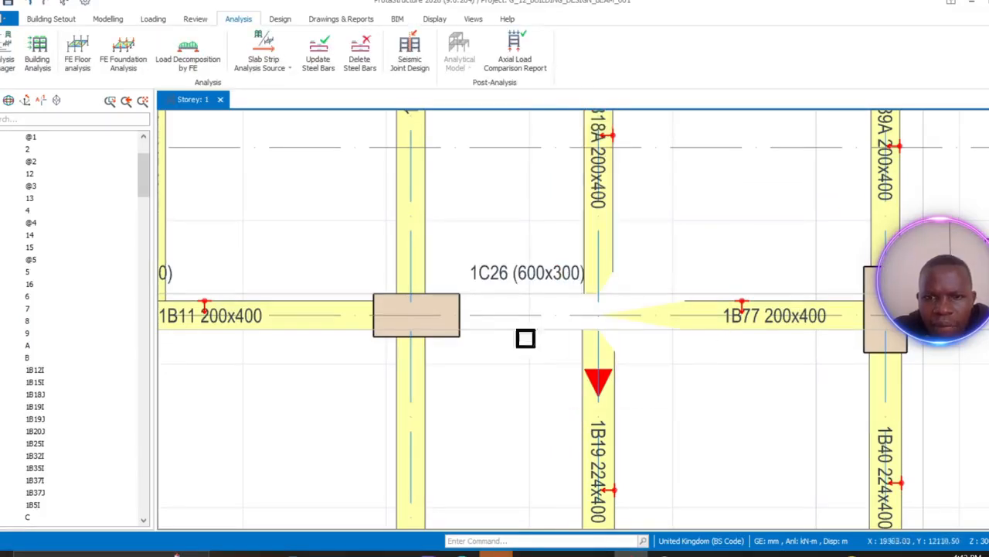
- Insert a 600x300 column using column 1C26's properties at the intersection of axes H' and 6, where beams 1B19 and 1B77 meet
click(443, 295)
right_click(508, 287)
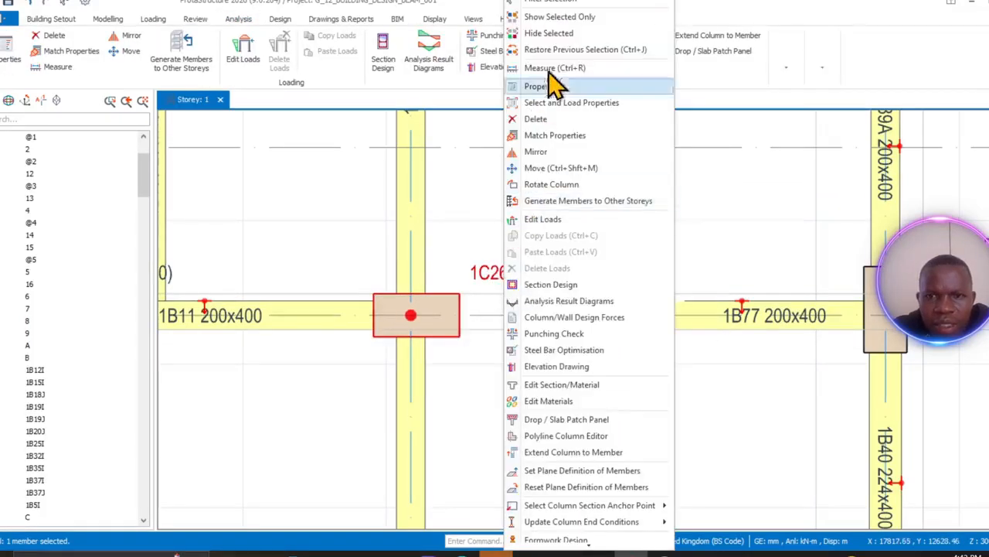
click(612, 86)
click(599, 317)
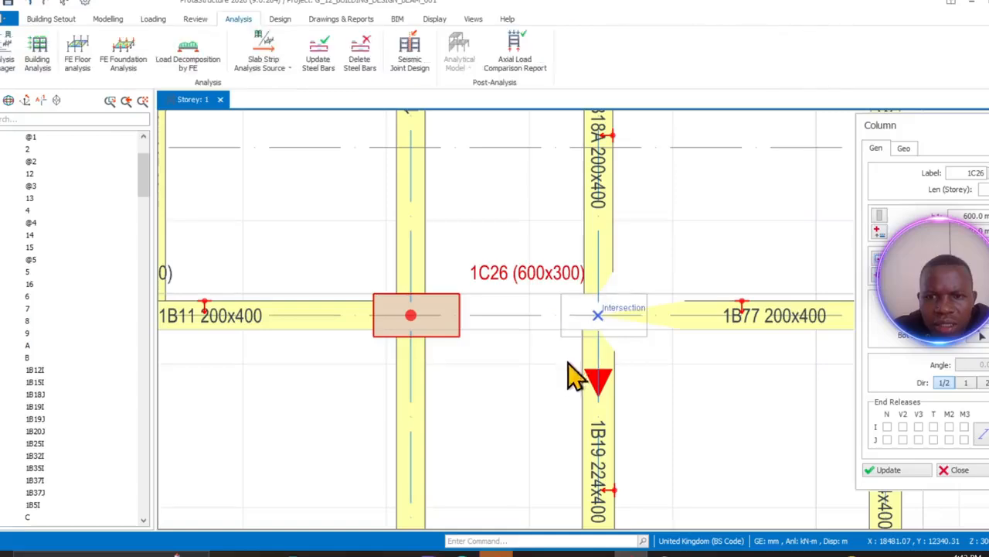
key(Escape)
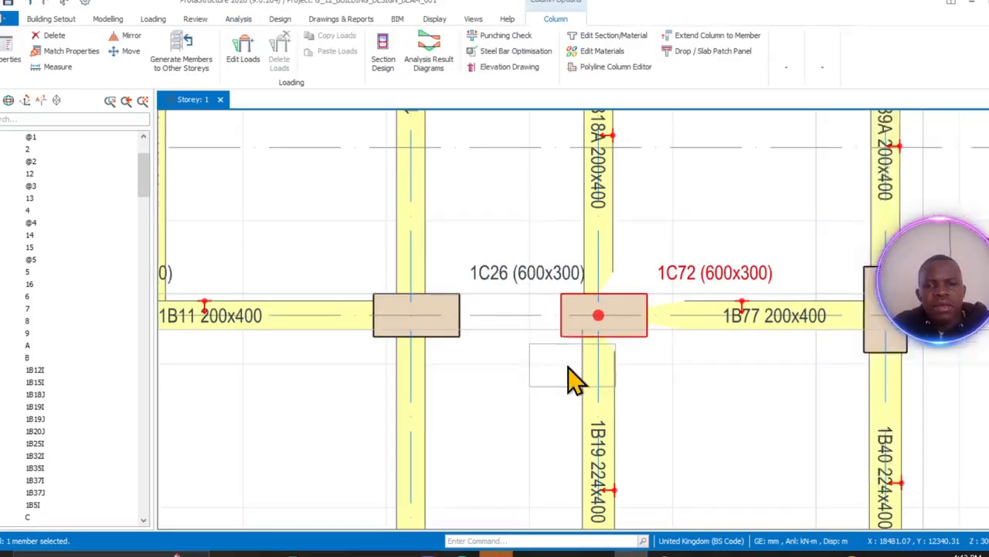
- Select beam 1B19 between the new 600x300 column and column 1C57 and open its editing options
scroll(570, 379, down, 3)
scroll(572, 364, down, 5)
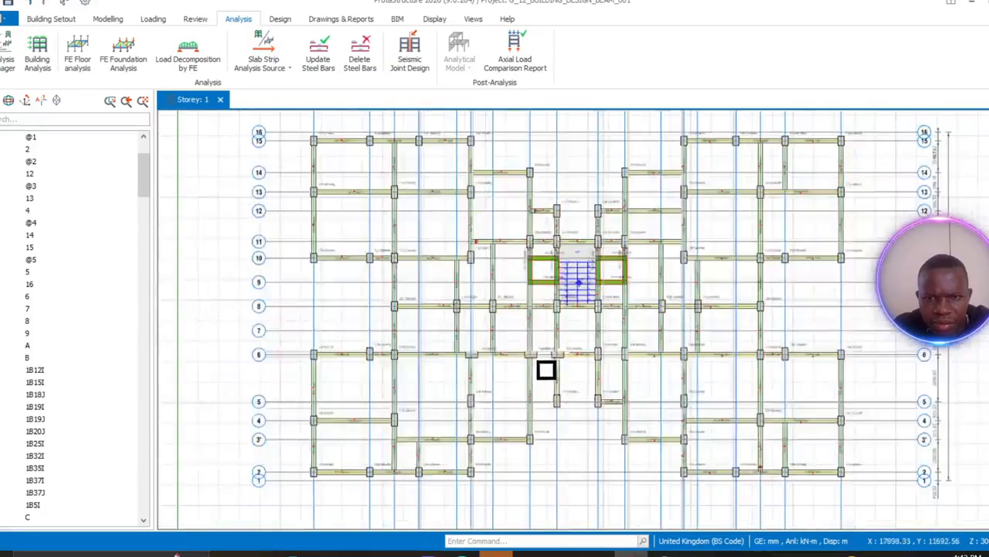
scroll(549, 379, up, 3)
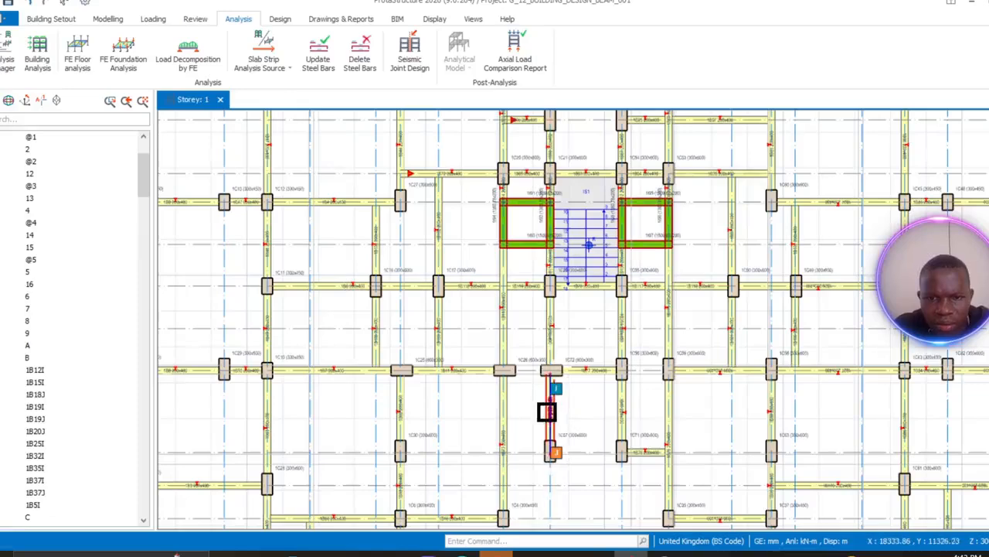
scroll(547, 415, up, 2)
right_click(551, 414)
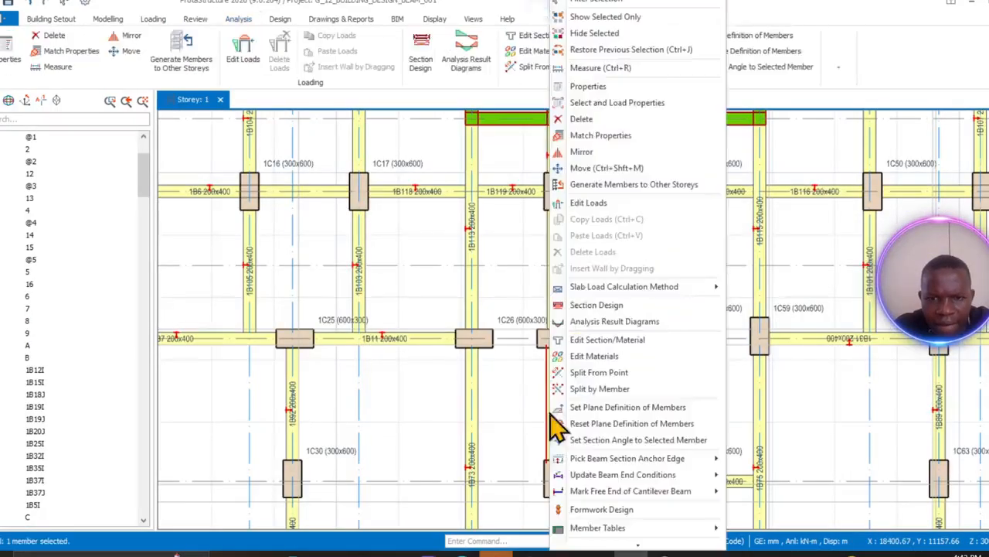
- Add a 224x400 beam between columns 1C72 and 1C26, reusing the properties of beam 1B19
click(589, 88)
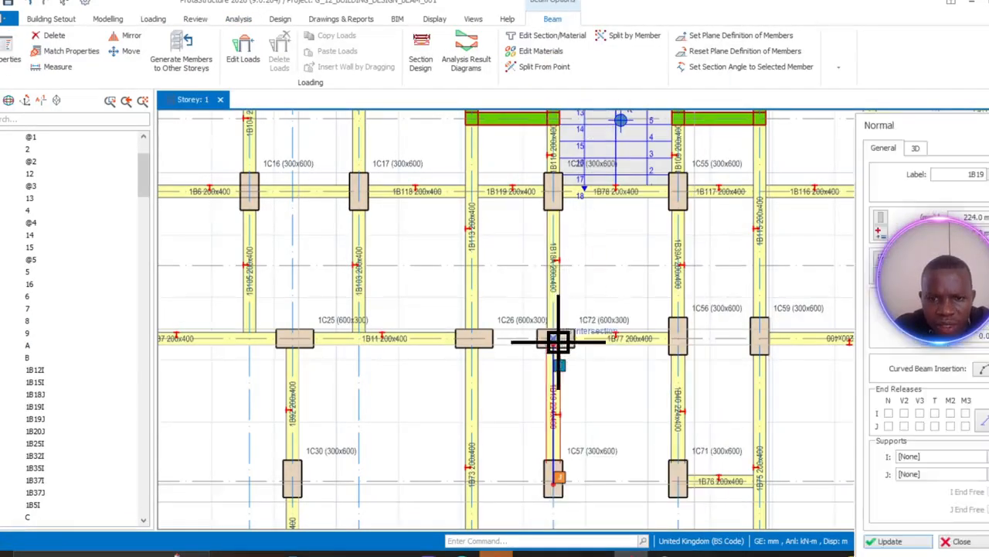
click(472, 339)
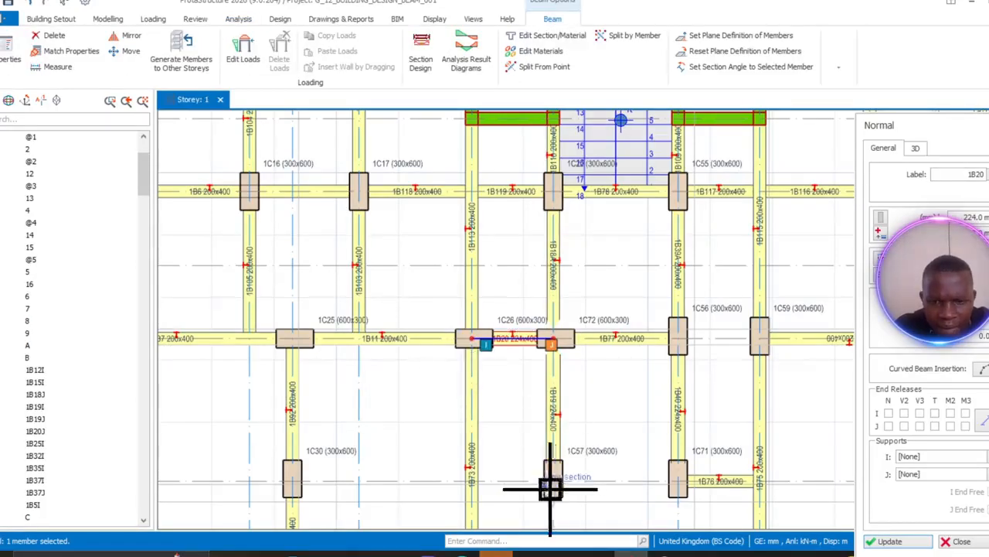
scroll(473, 477, up, 1)
scroll(474, 479, up, 1)
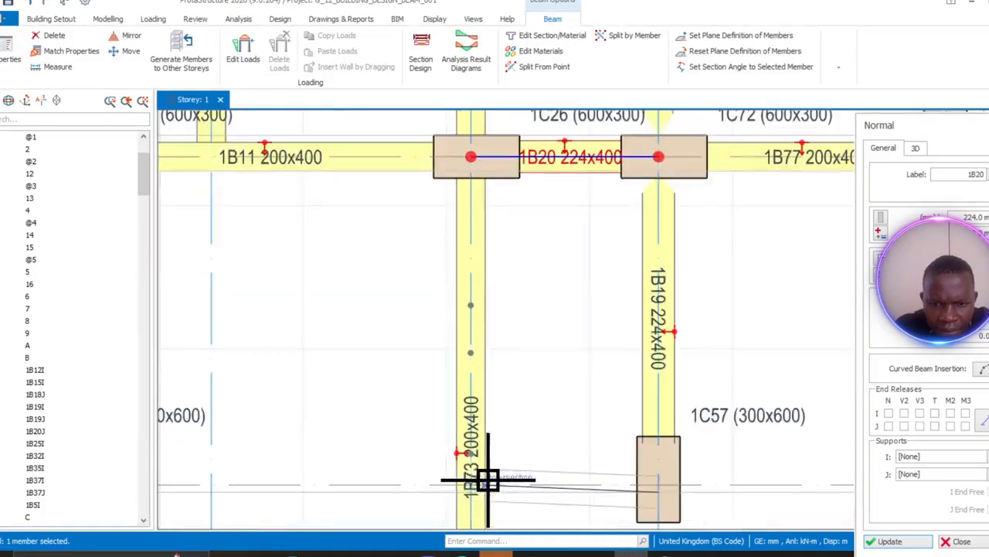
click(470, 483)
click(658, 489)
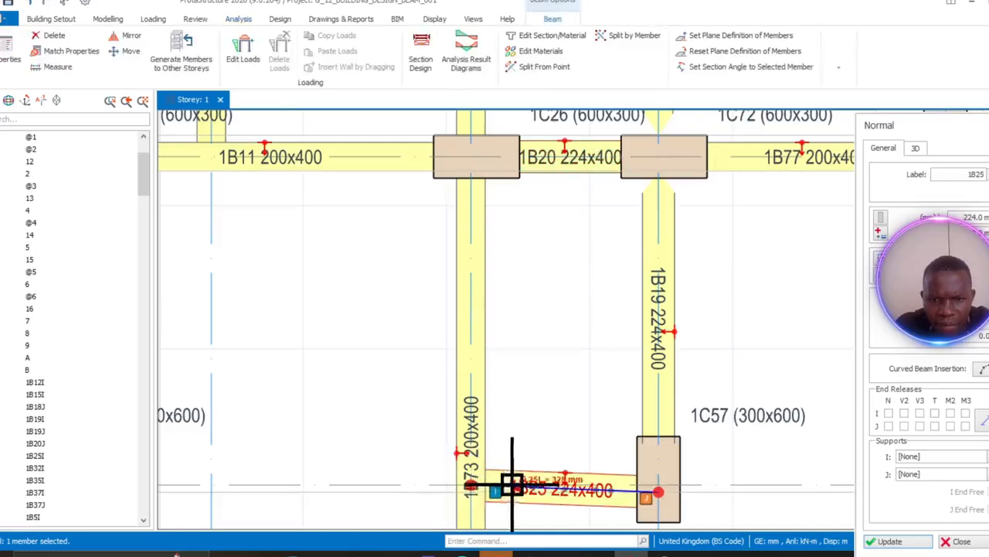
middle_drag(569, 481, 570, 304)
right_click(568, 305)
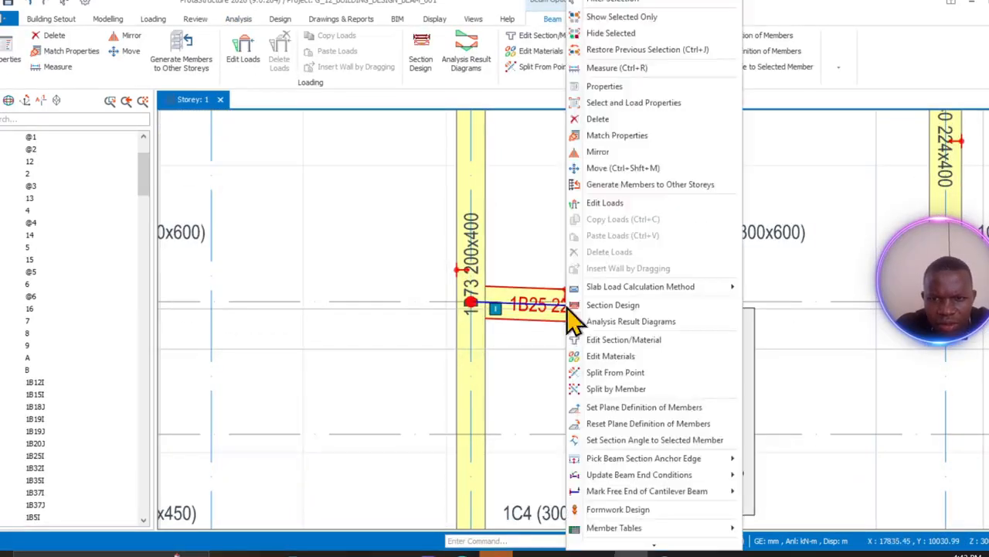
click(593, 119)
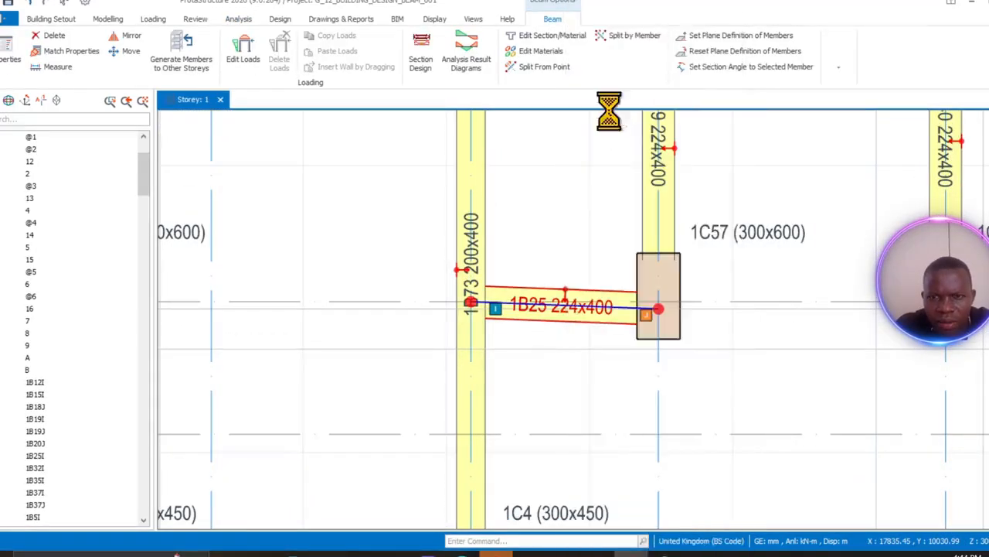
right_click(579, 317)
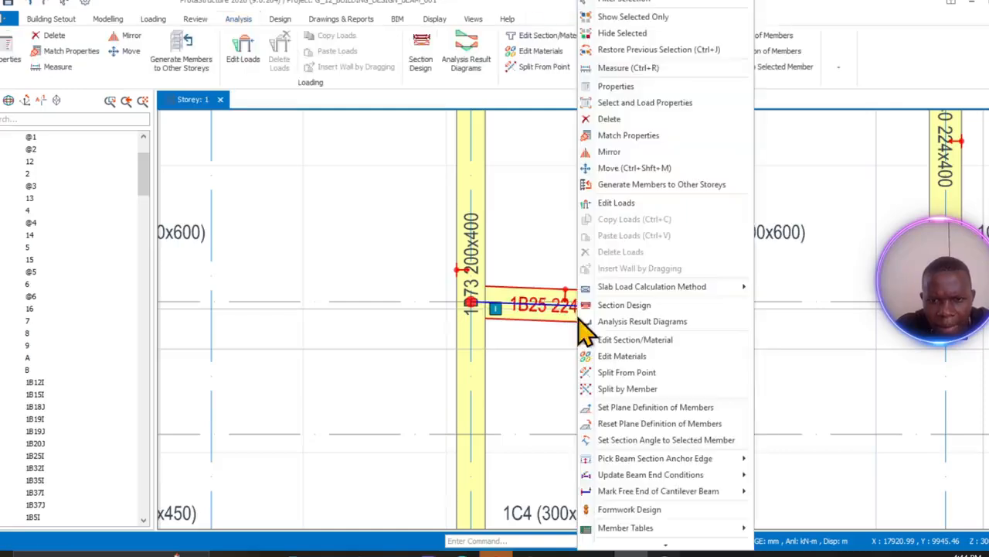
click(600, 120)
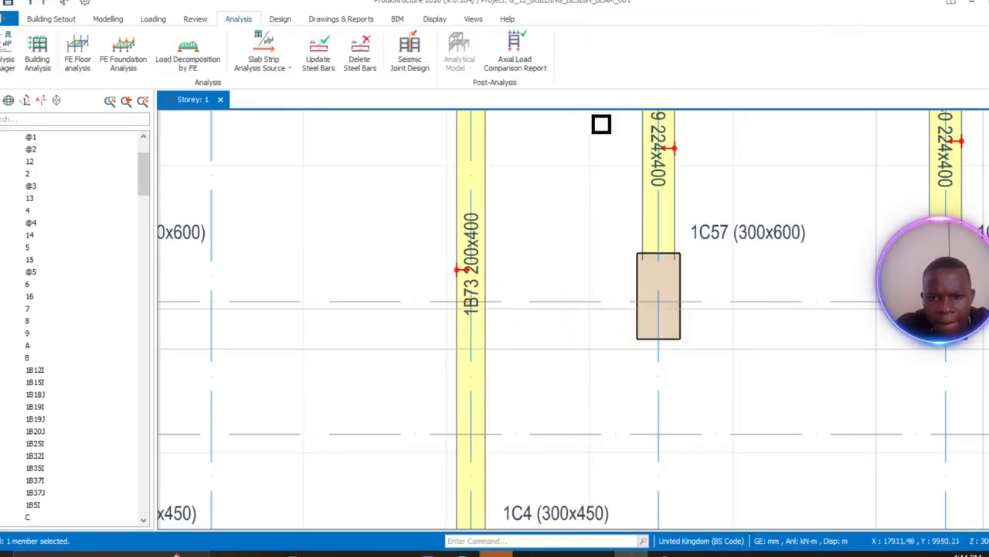
- Add a straight 224x400 beam from the centre of column 1C57 to beam 1B73, reusing the properties of beam 1B19
right_click(661, 181)
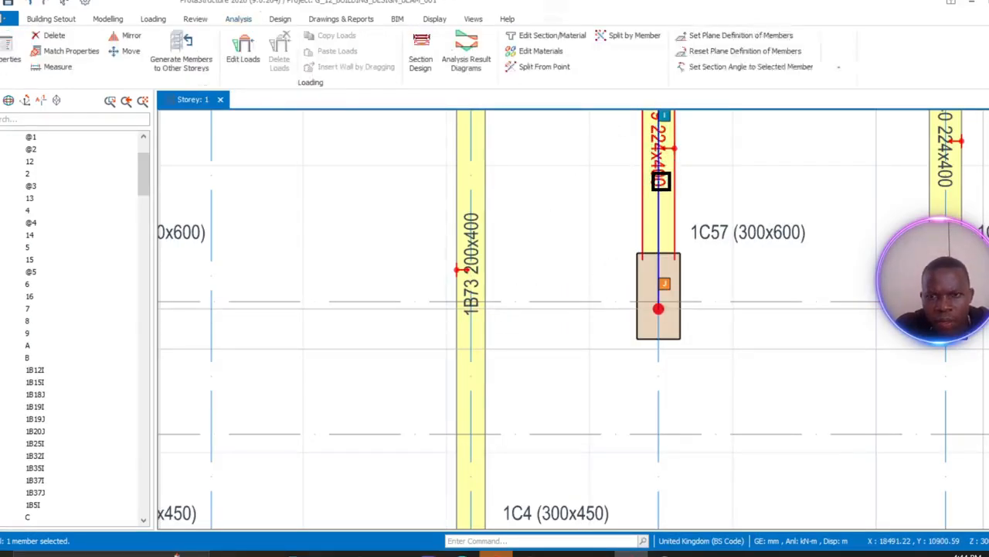
click(700, 87)
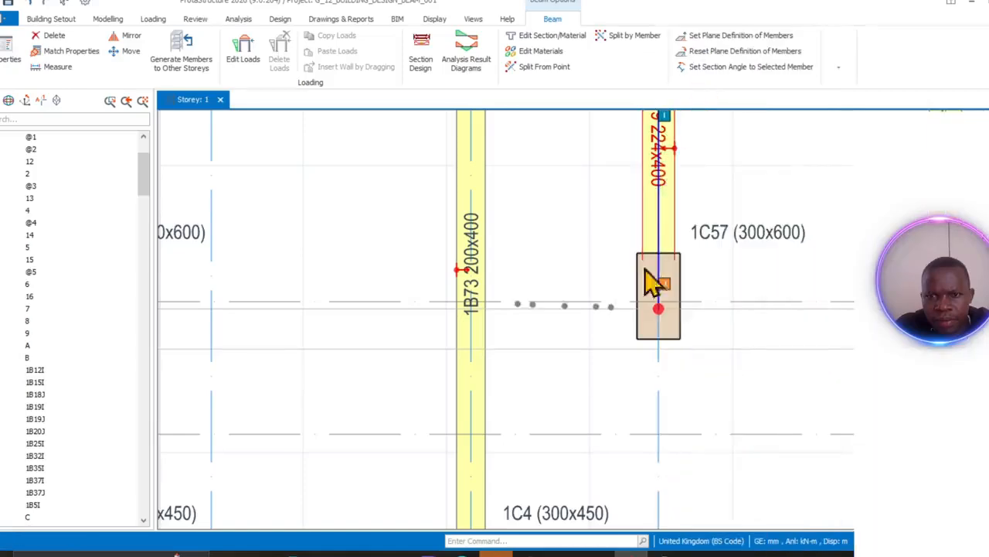
click(658, 309)
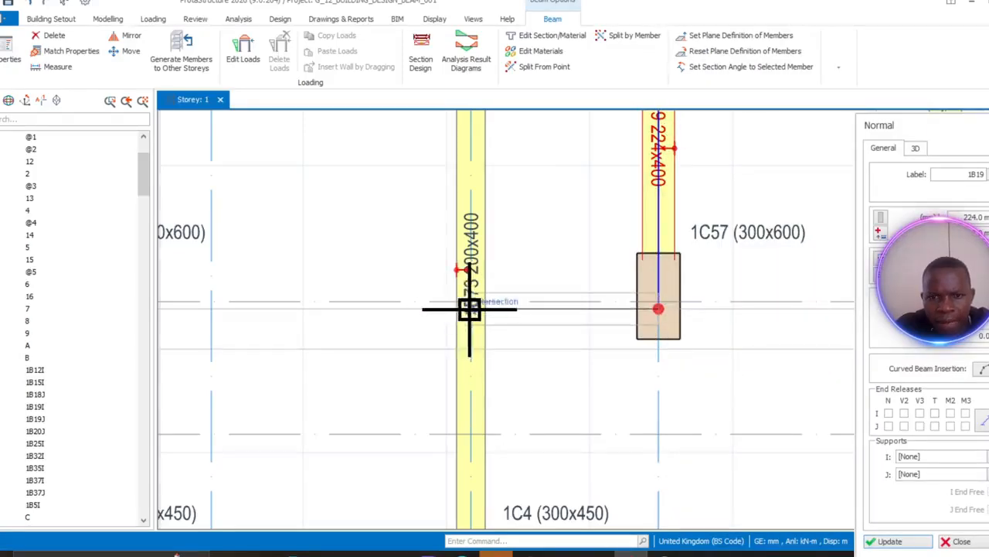
click(470, 309)
- Examine the whole Storey 1 plan to check the beam layout across all axes
scroll(442, 364, down, 6)
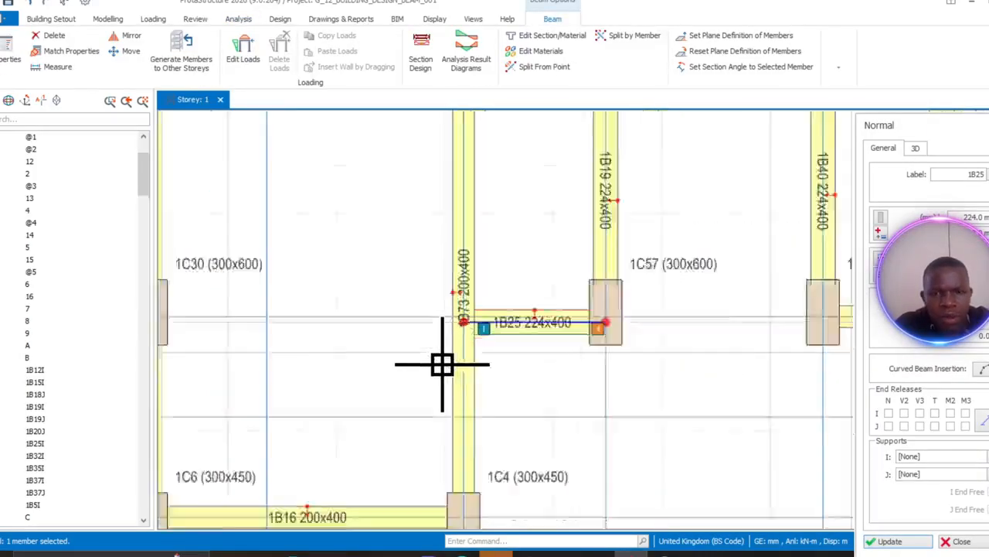
scroll(464, 433, down, 2)
scroll(585, 342, up, 6)
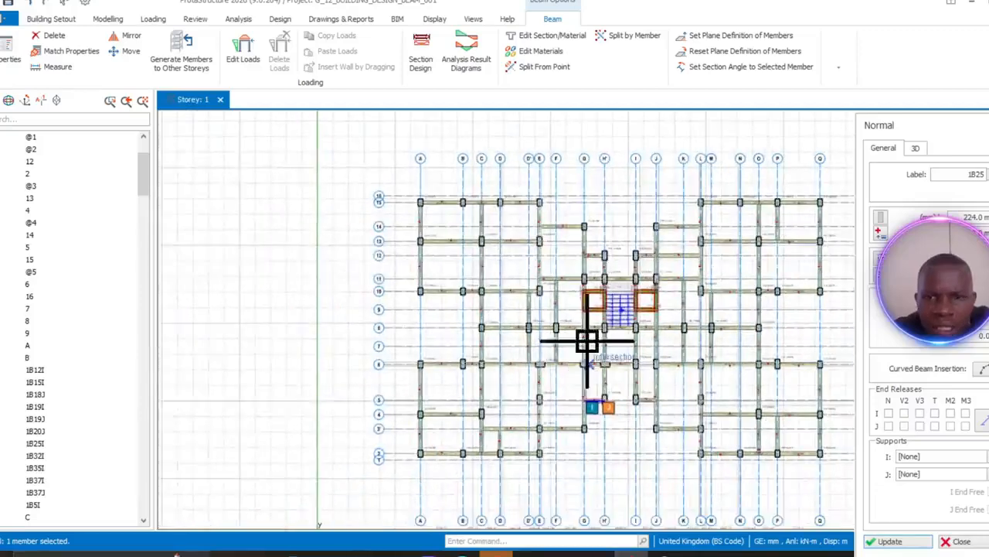
scroll(522, 283, up, 6)
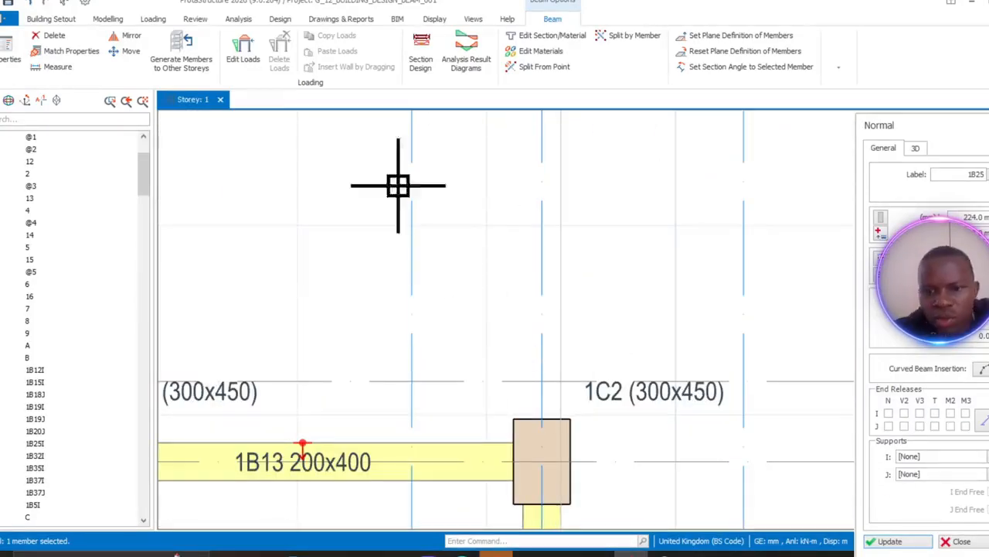
scroll(556, 317, down, 6)
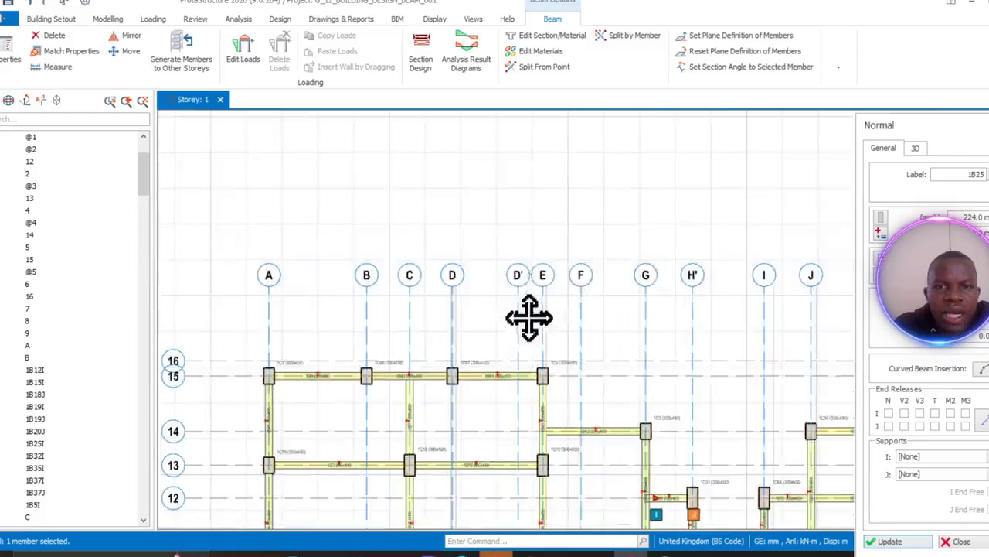
middle_drag(529, 317, 524, 271)
scroll(596, 377, down, 3)
middle_drag(596, 382, 517, 210)
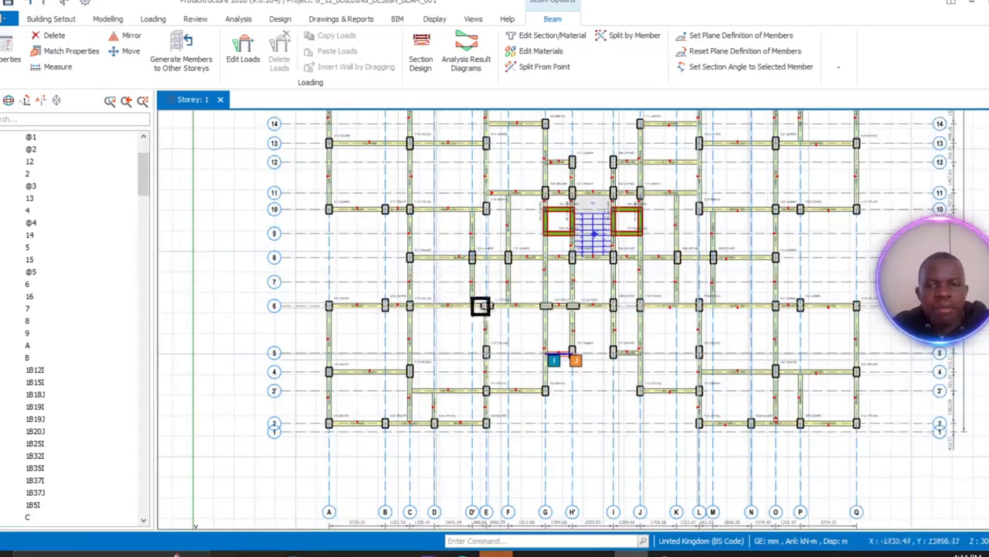
middle_drag(479, 309, 495, 464)
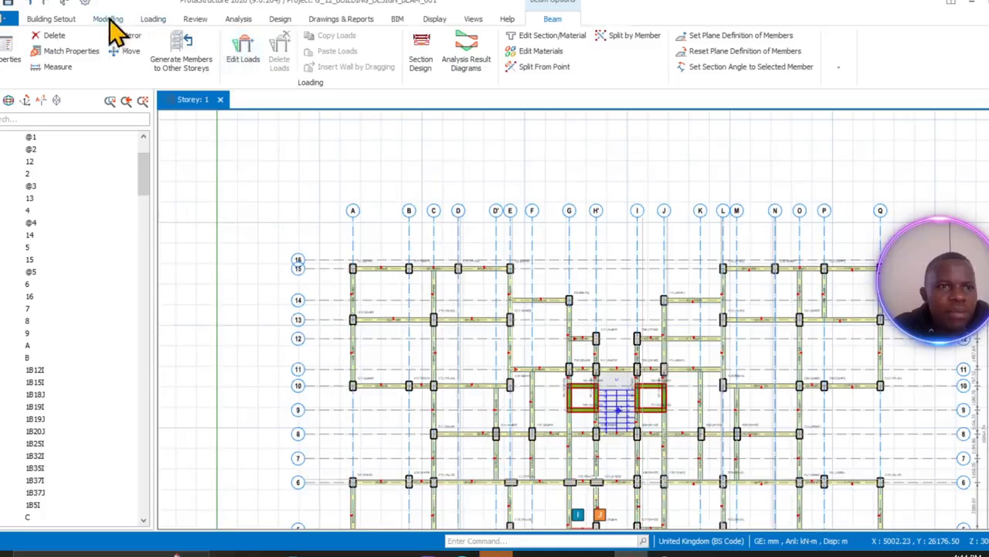
- Start the Slab command and open the load settings for the new slabs
click(107, 20)
click(328, 58)
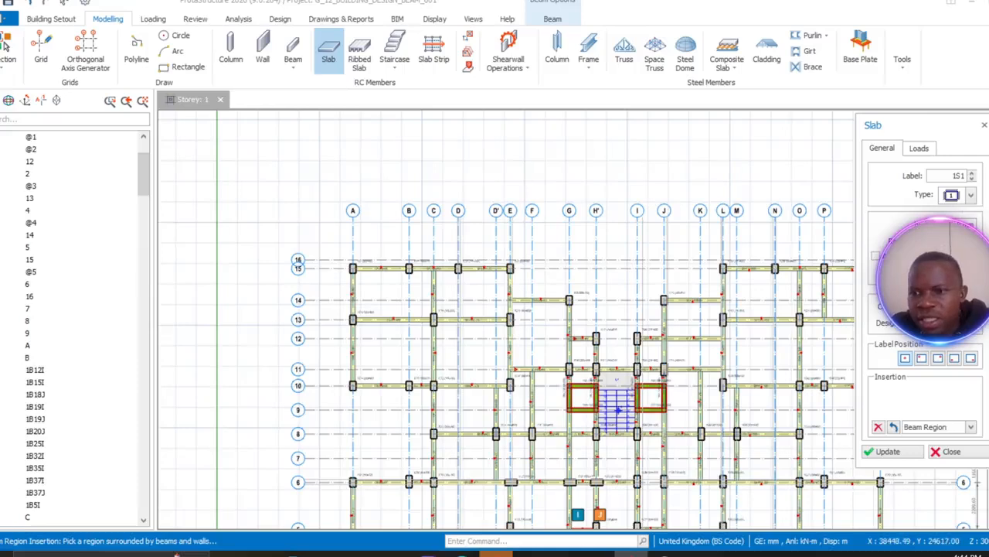
click(919, 148)
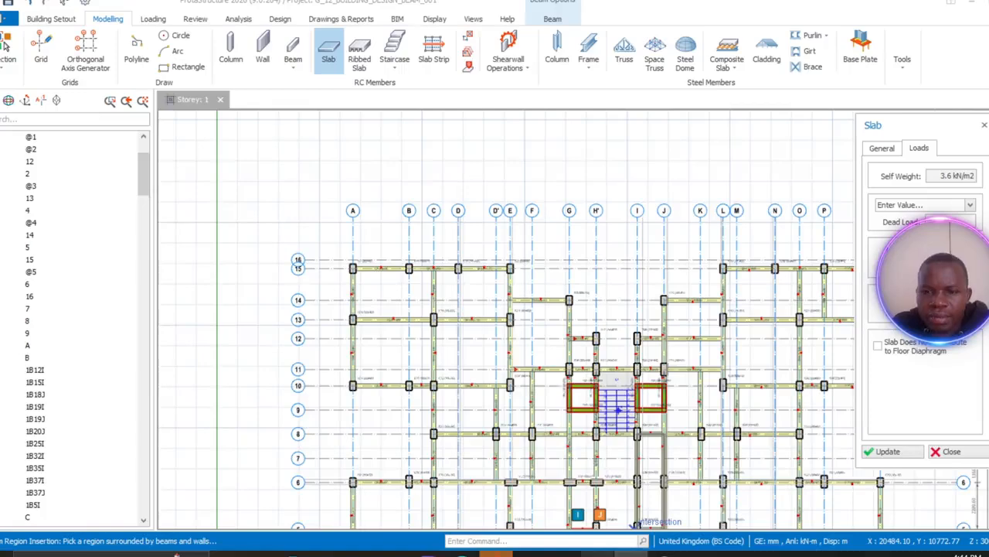
- Switch to Microsoft Whiteboard and examine the BS 8110 load and material summary for slab thickness, finishes, partitions, dead load and live load
mouse_move(600, 552)
click(609, 531)
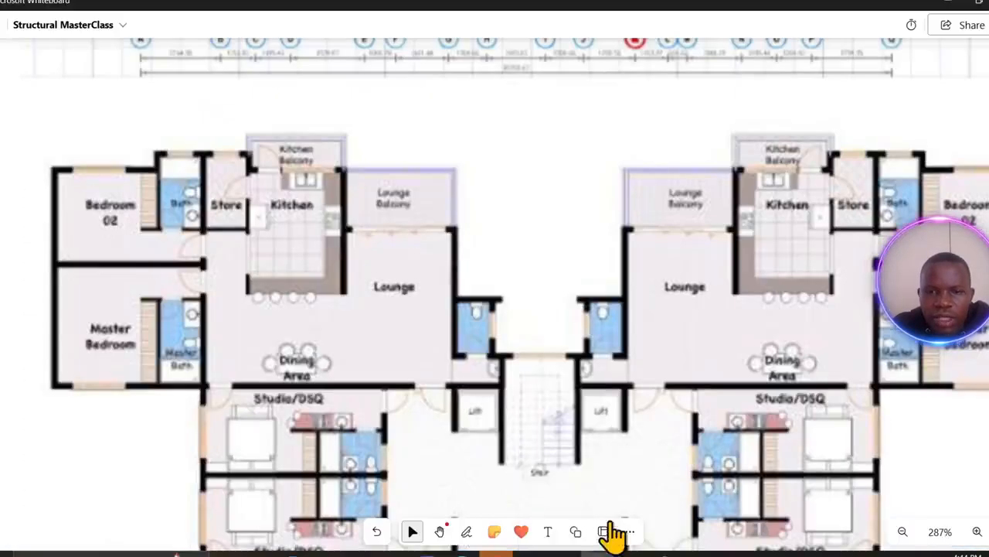
scroll(596, 433, down, 10)
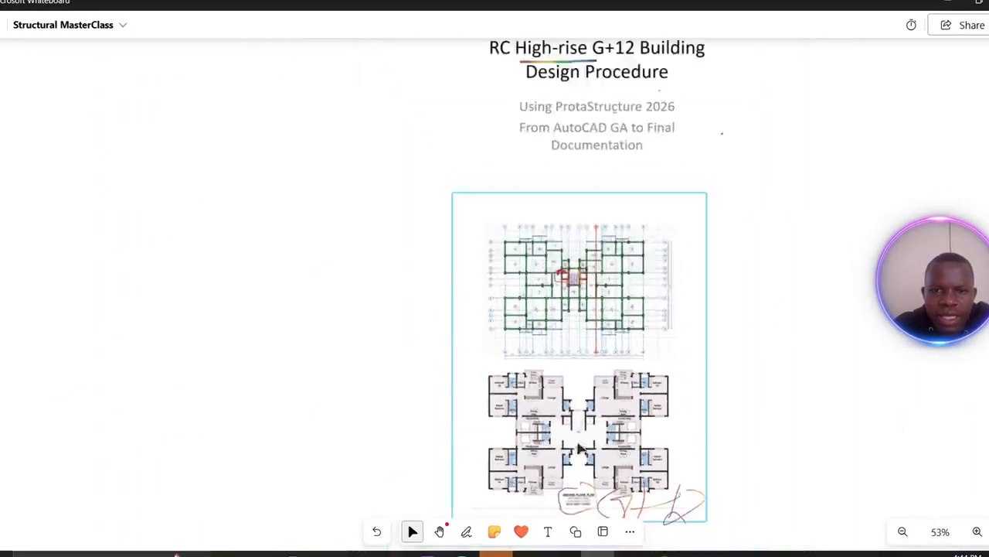
scroll(579, 449, down, 3)
drag(699, 208, 796, 48)
drag(675, 245, 659, 69)
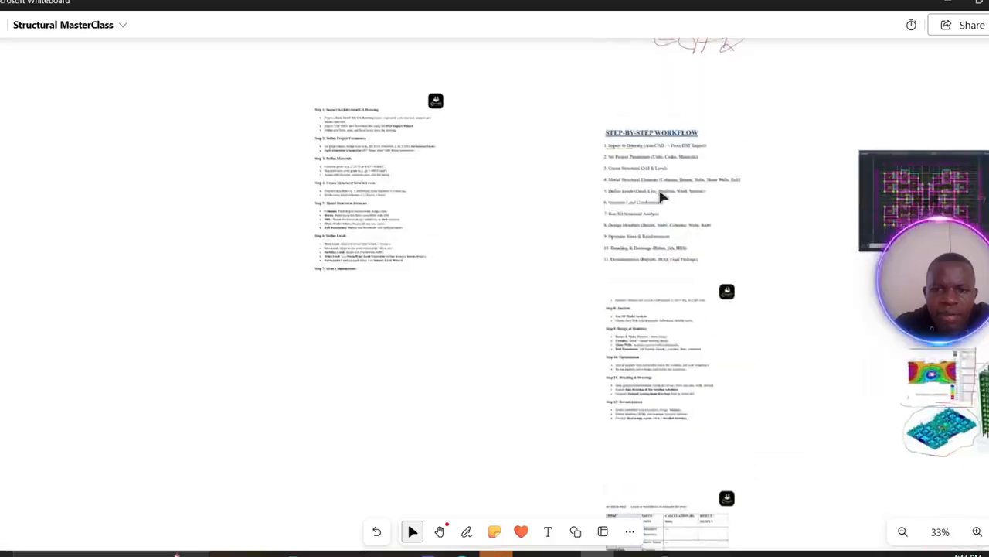
middle_drag(660, 197, 620, 85)
middle_drag(610, 487, 482, 289)
scroll(544, 135, up, 4)
scroll(479, 276, up, 5)
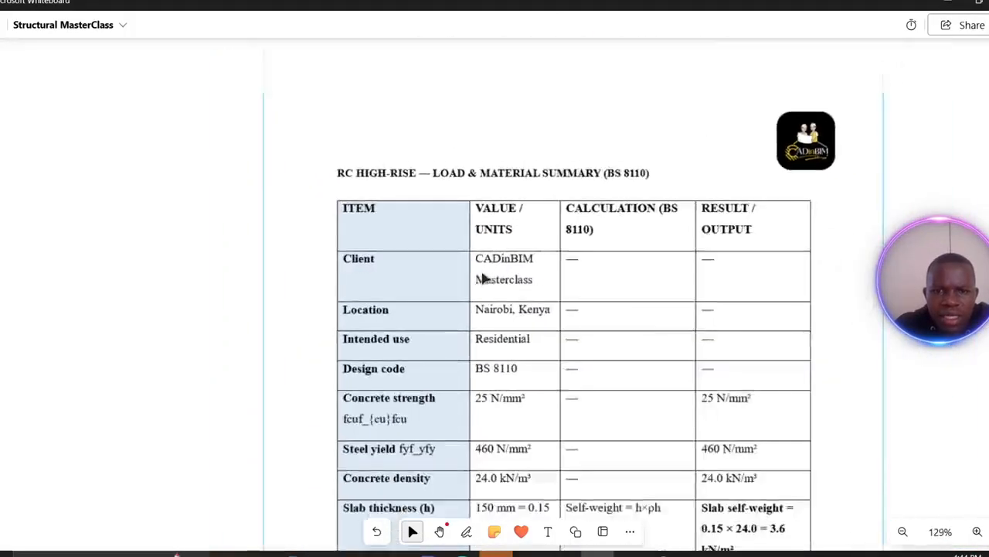
scroll(481, 278, down, 3)
middle_drag(525, 338, 539, 184)
scroll(520, 173, up, 1)
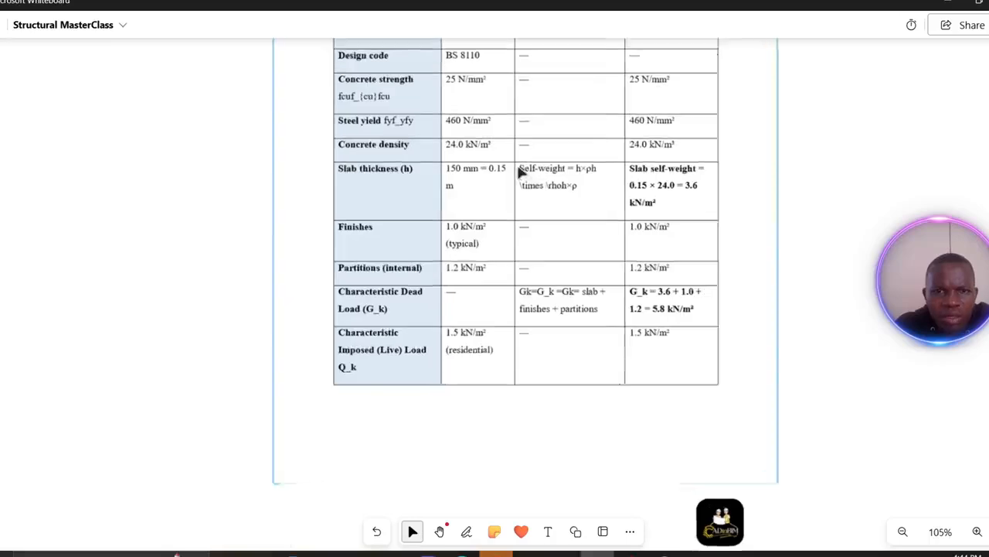
scroll(520, 173, up, 3)
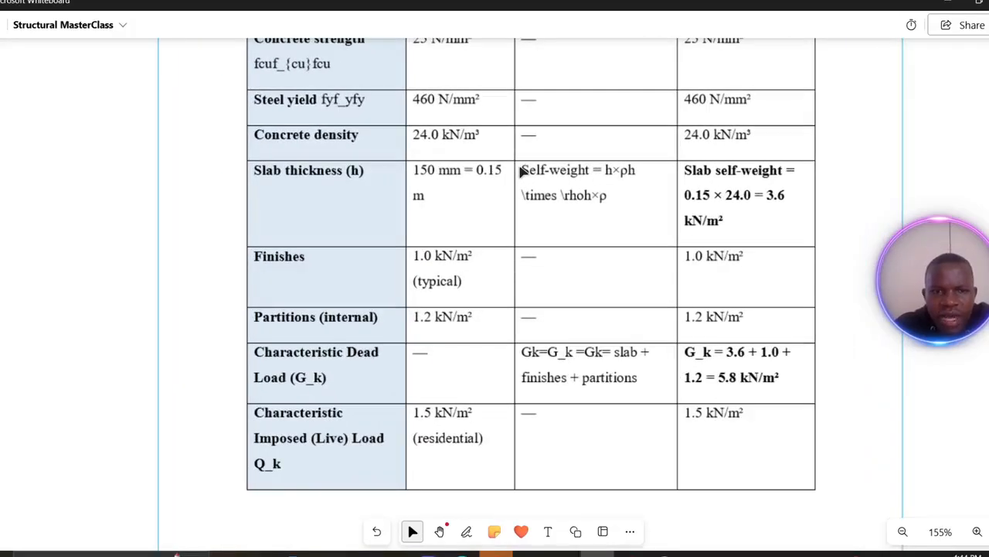
scroll(589, 489, down, 3)
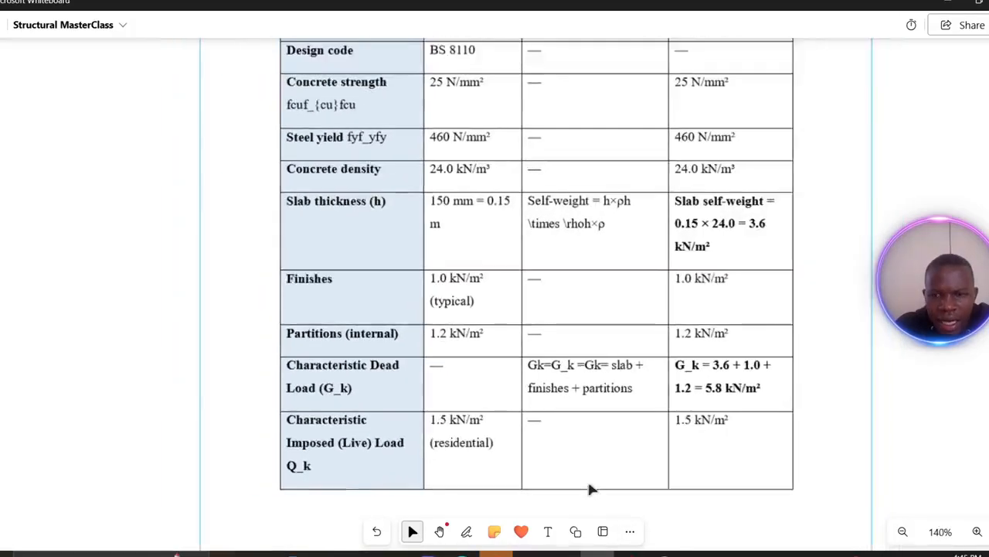
scroll(589, 489, down, 1)
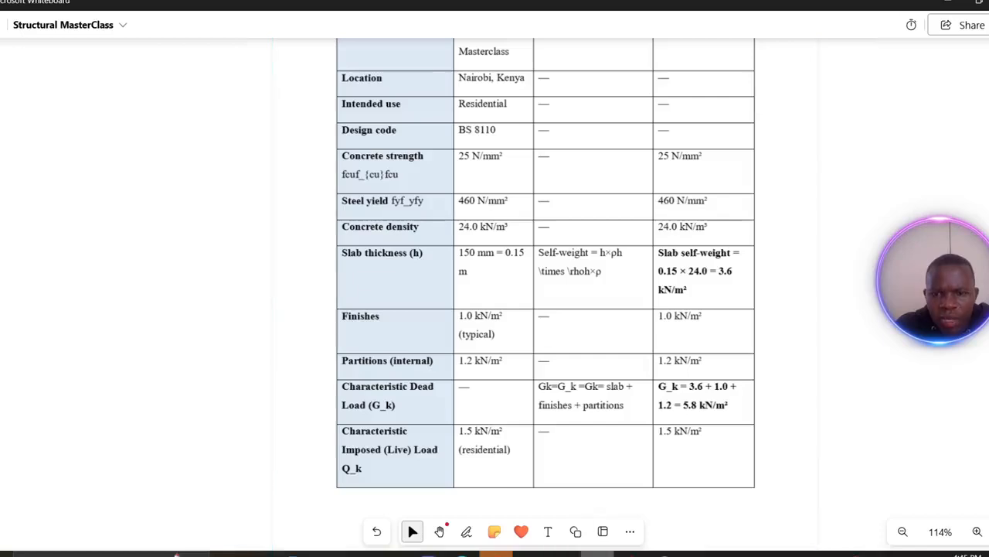
- Switch back to ProtaStructure and set the slab's imposed load to 1.50 A) General domestic use
click(631, 553)
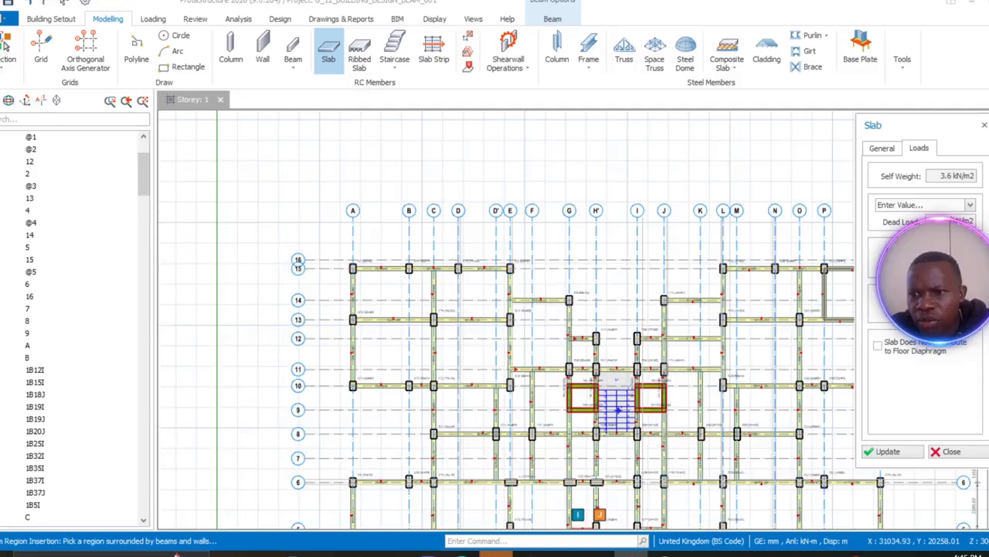
click(969, 251)
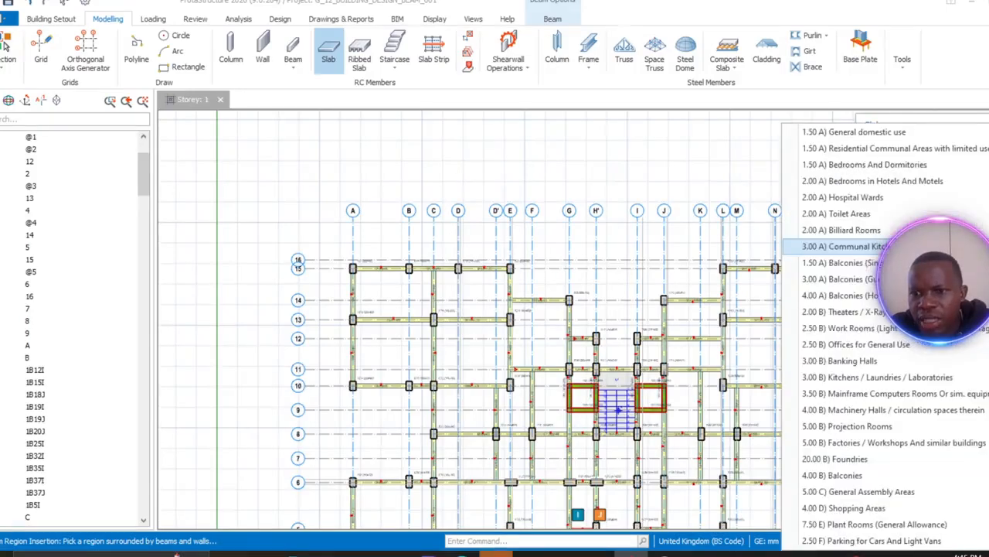
click(848, 136)
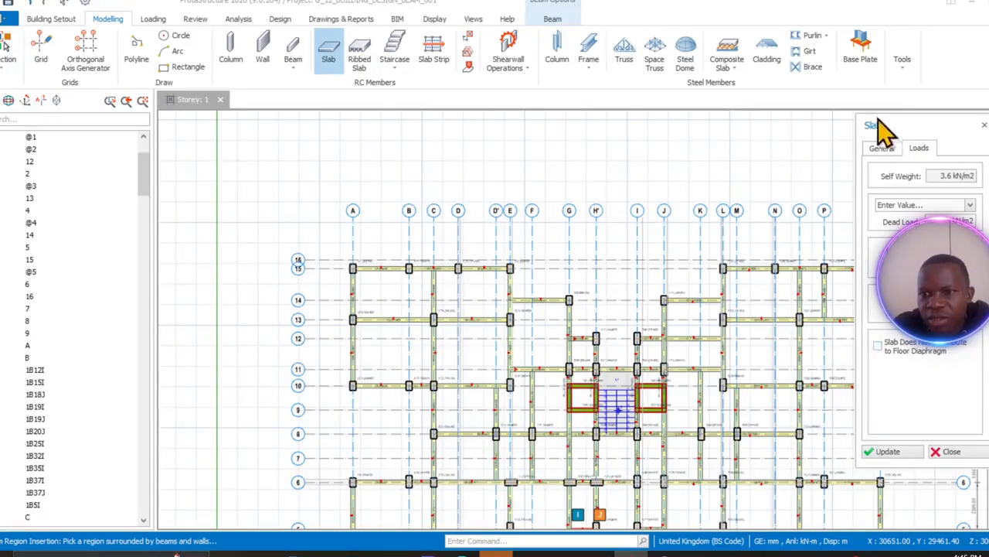
- Insert 150 mm slabs by beam region between axes D–D' and 14–15 and between axes A–C and 10–13
click(883, 149)
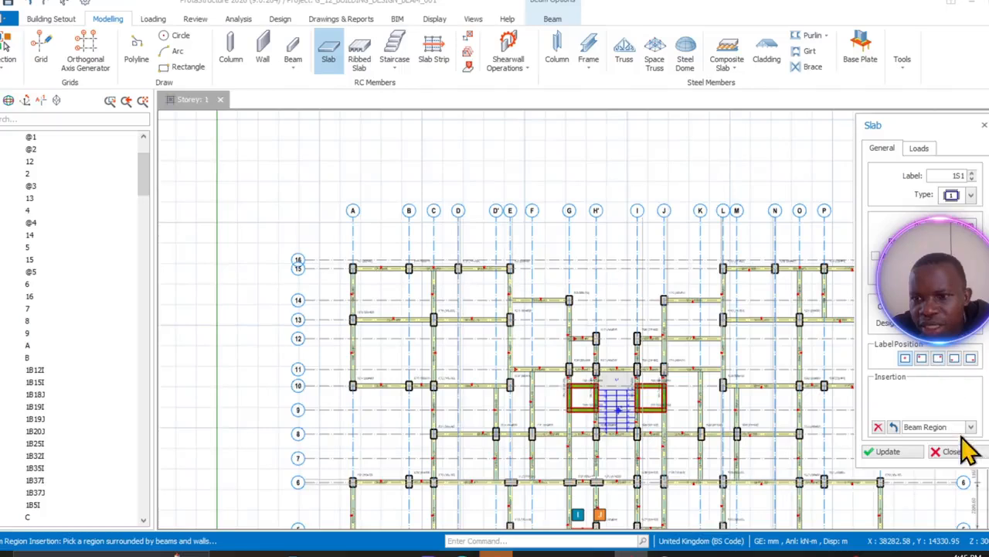
click(399, 294)
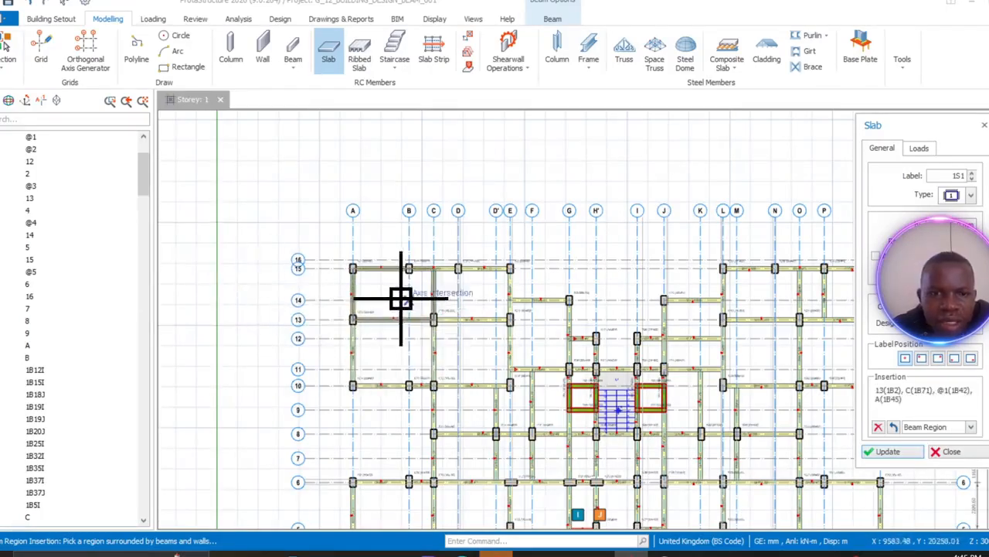
click(472, 298)
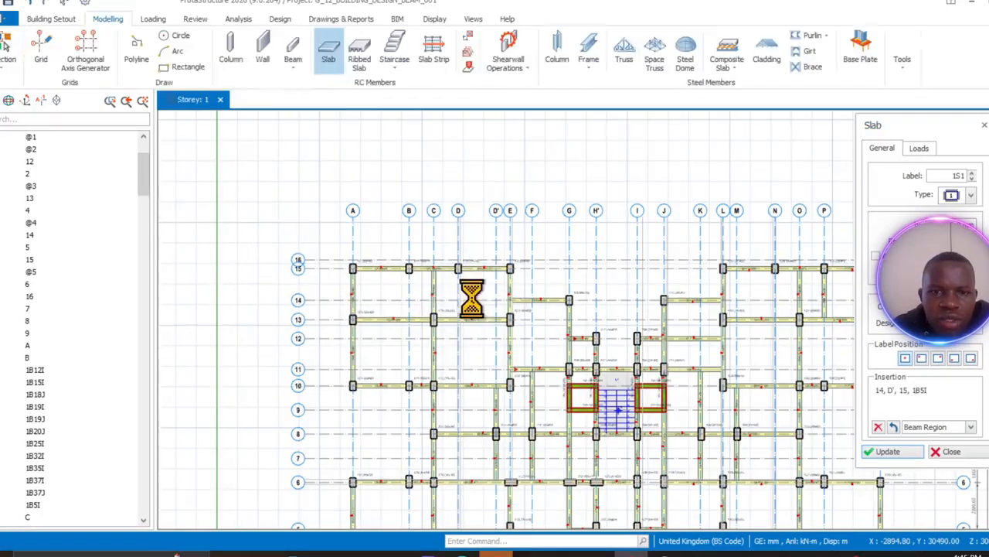
click(383, 302)
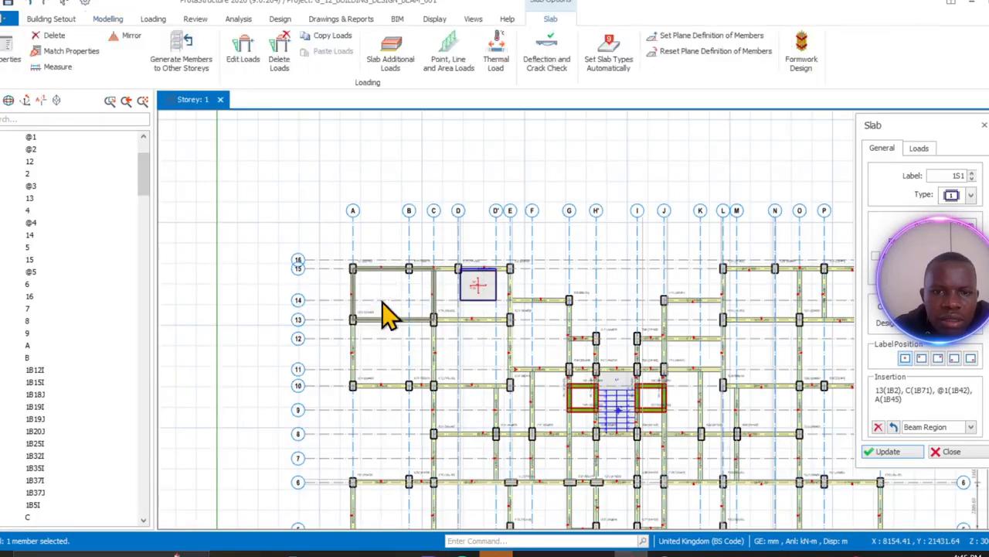
click(394, 367)
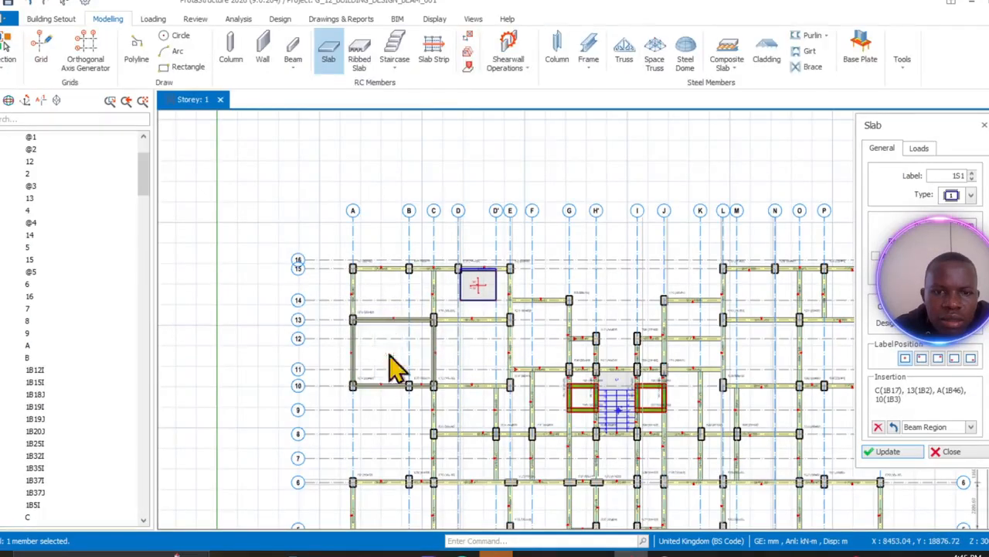
- Insert slabs in the bays C–D'/8–10, C–D'/6–8, C–E/3'–6 and A–C/4–6
middle_drag(479, 426, 531, 239)
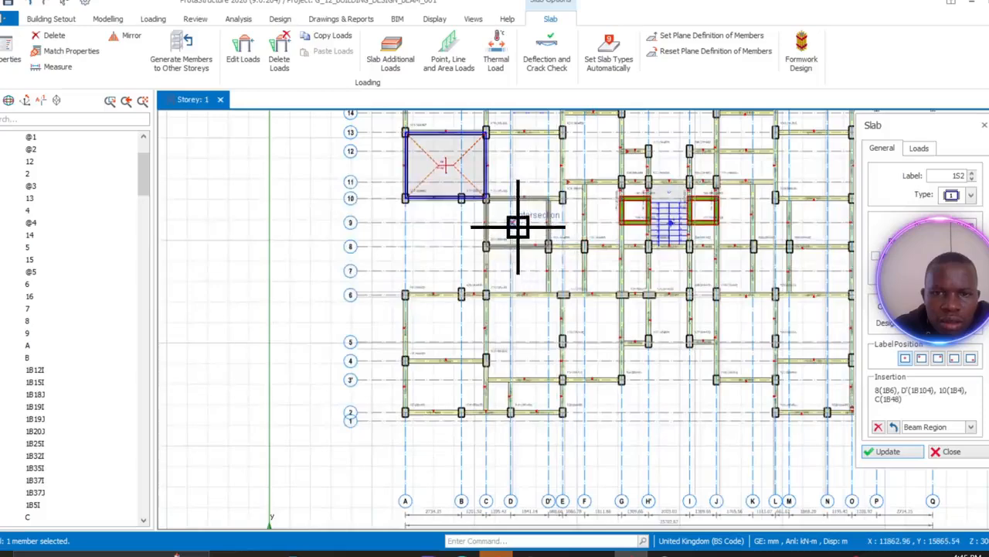
click(518, 226)
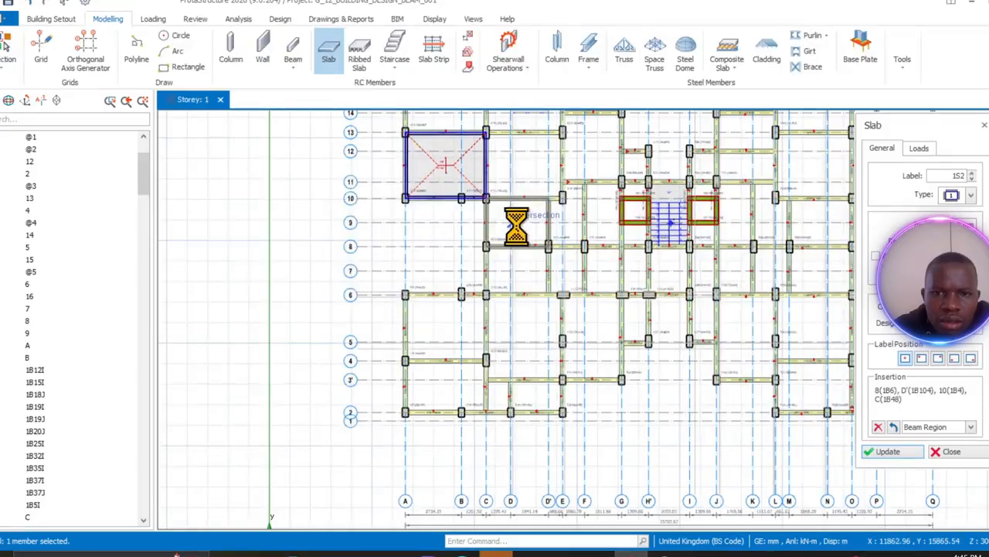
click(517, 280)
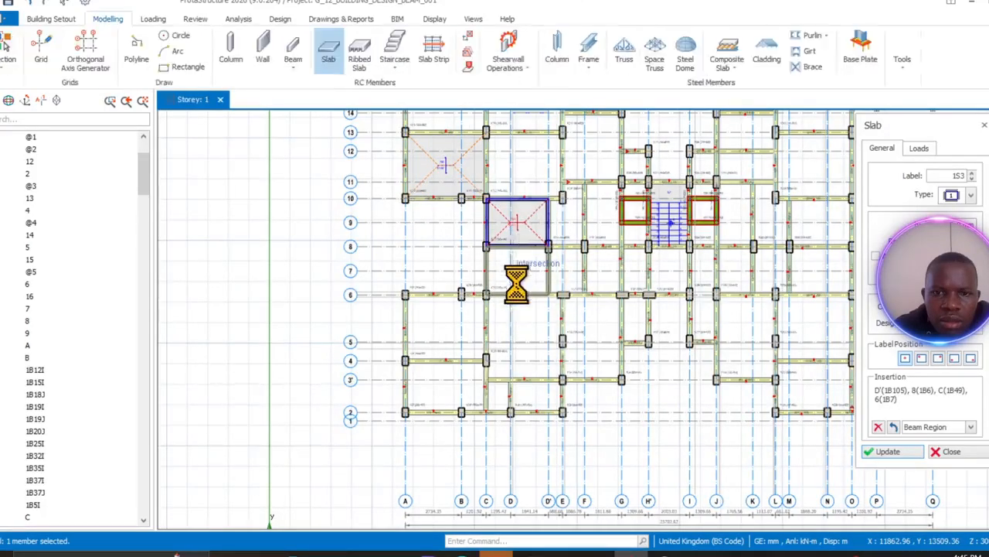
click(522, 325)
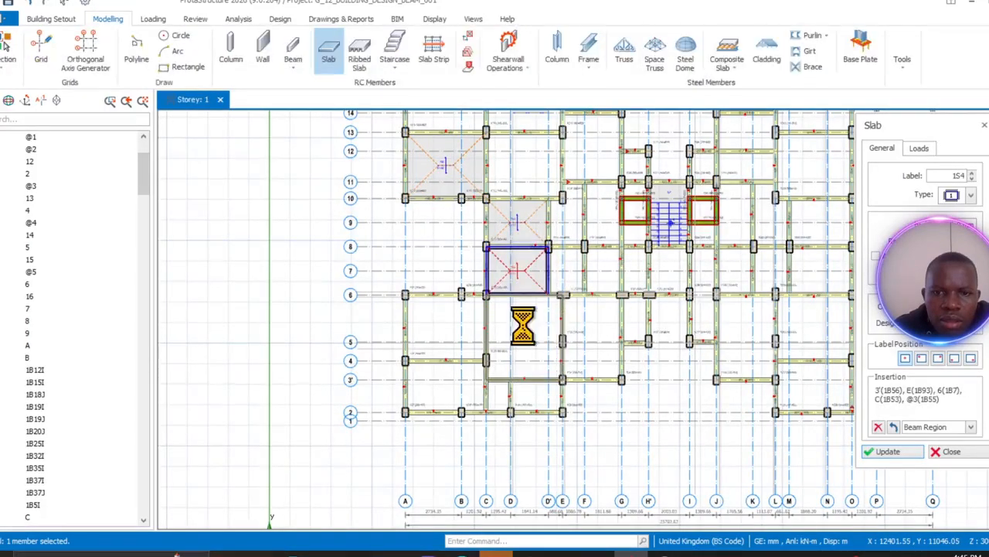
click(457, 320)
scroll(457, 360, down, 5)
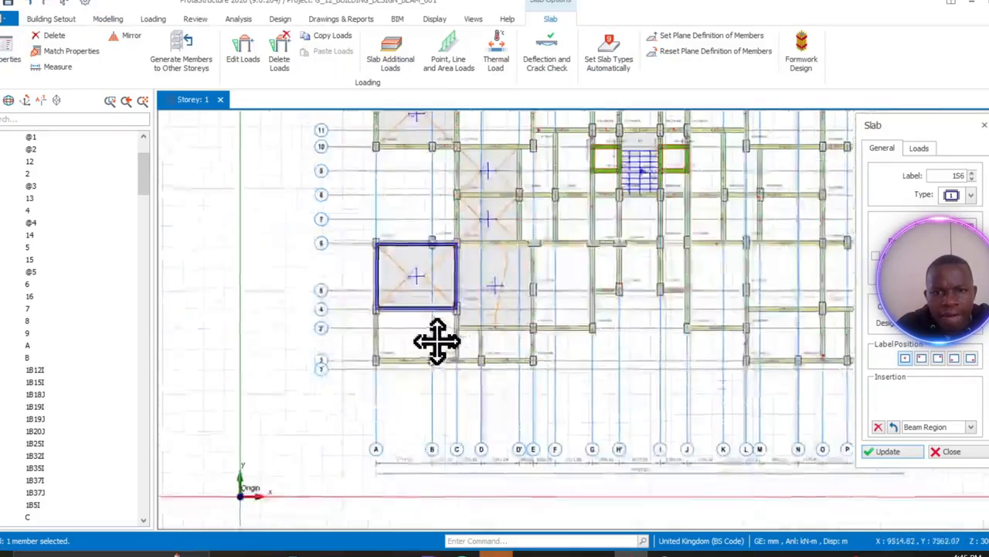
- Collapse the Axes branch of the structure tree and open the 3D Rebar Model view
mouse_move(936, 127)
mouse_down()
mouse_move(735, 146)
mouse_move(424, 150)
mouse_up()
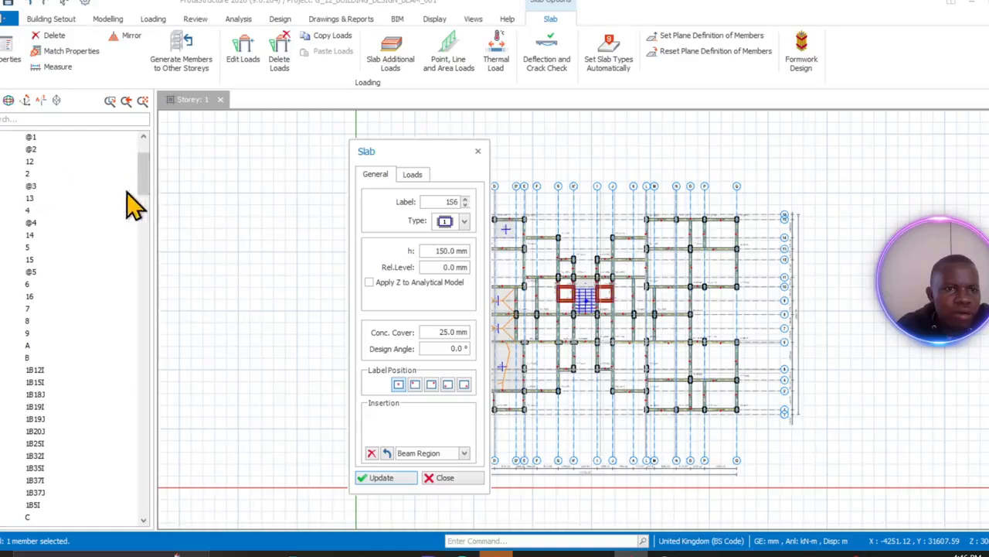
scroll(144, 170, up, 3)
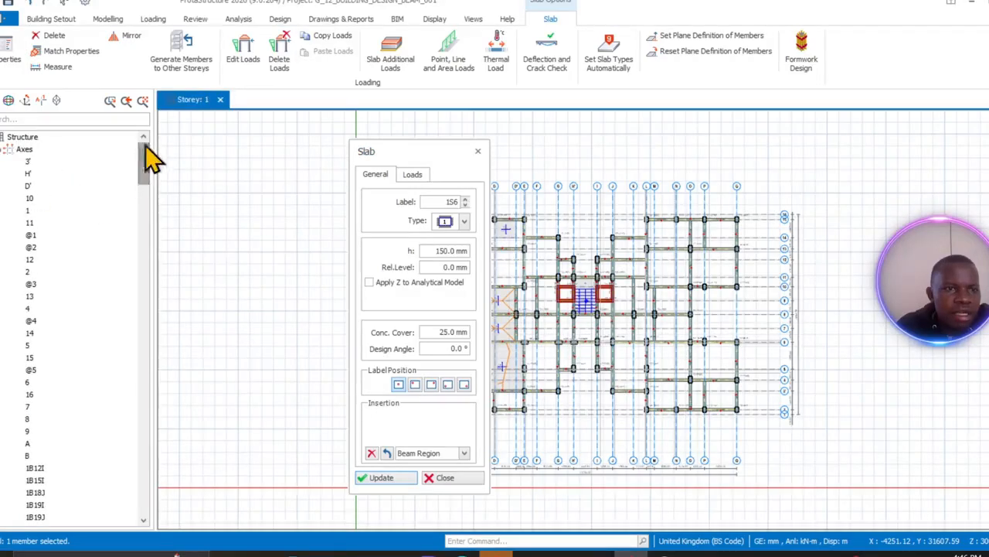
click(3, 150)
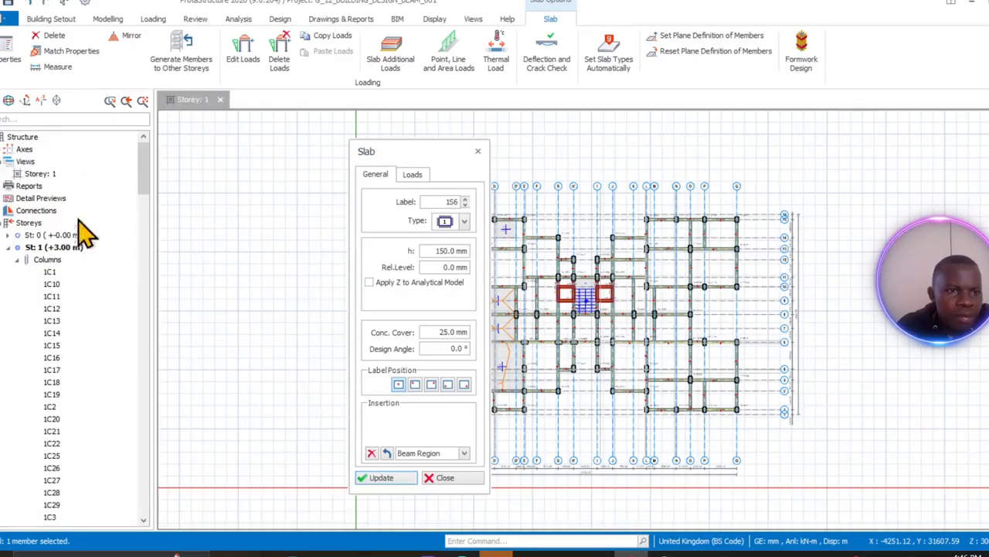
click(39, 175)
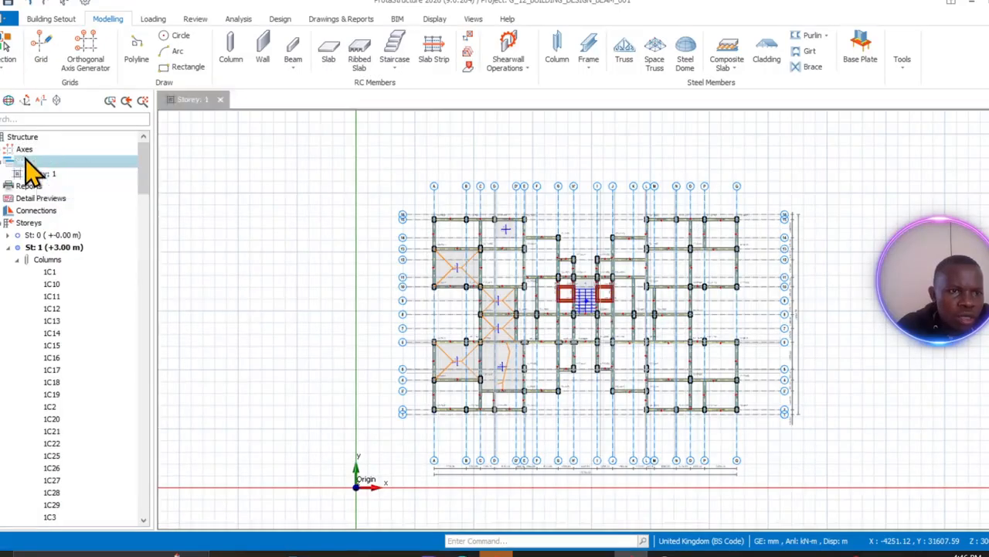
click(32, 172)
click(75, 200)
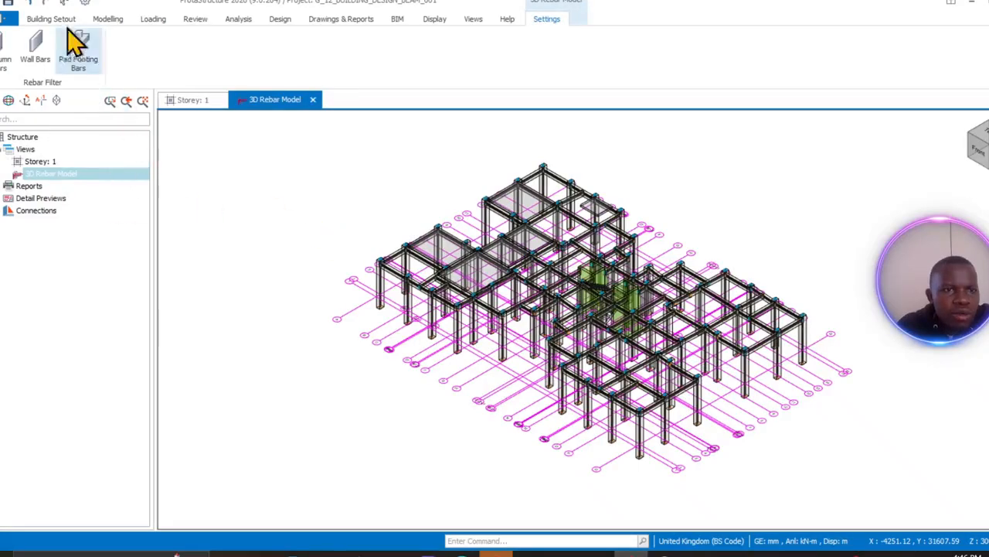
- Tile the Storey 1 plan and the 3D Rebar Model vertically, with the whole 3D frame in view
click(471, 20)
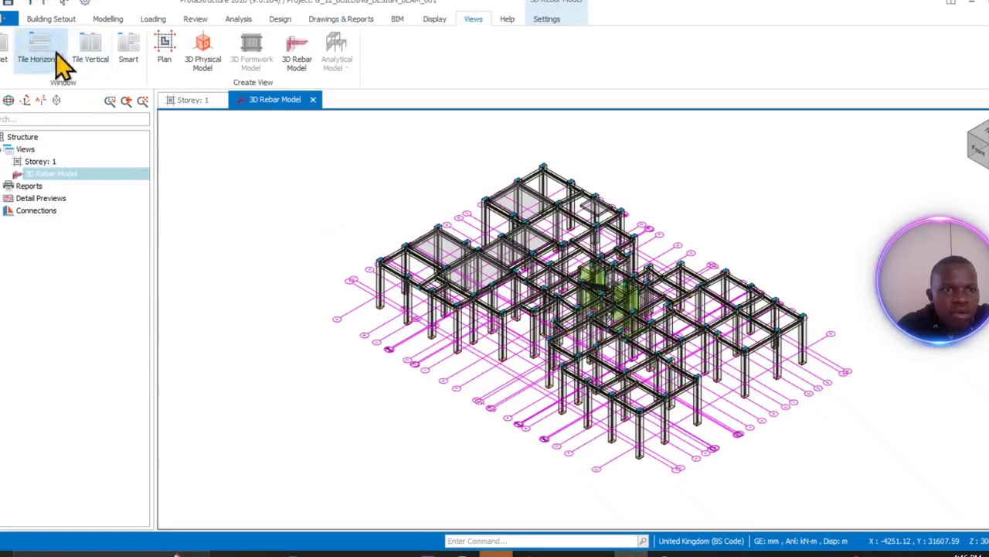
click(92, 56)
scroll(777, 333, down, 5)
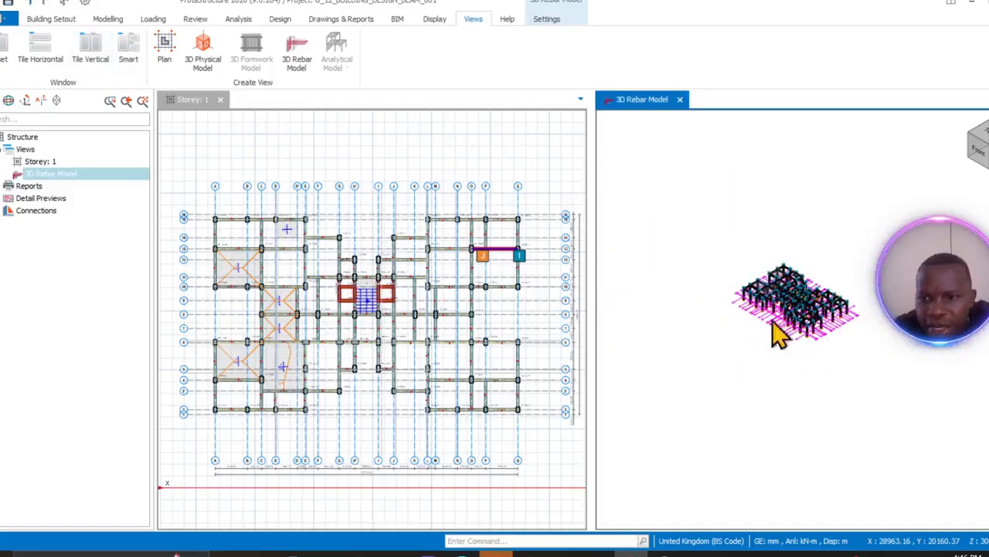
scroll(810, 266, up, 5)
scroll(817, 280, down, 3)
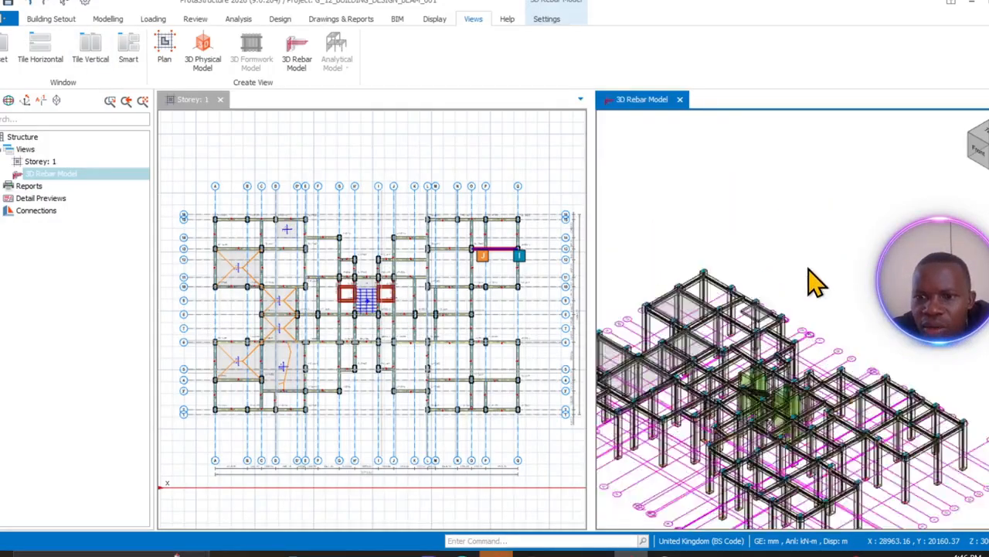
scroll(812, 318, up, 1)
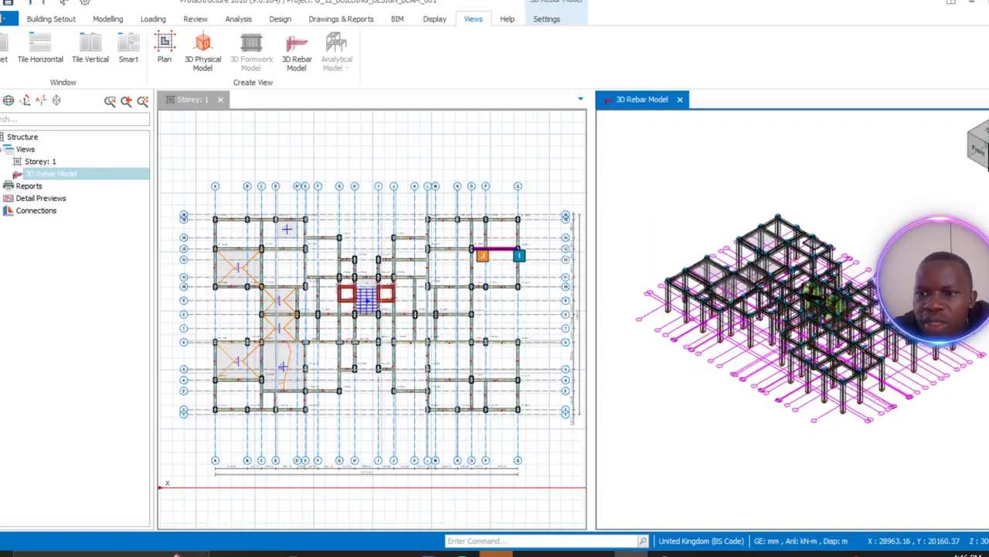
- Return to the Storey 1 plan, collapse the Axes branch again and clear the axis selection
click(40, 165)
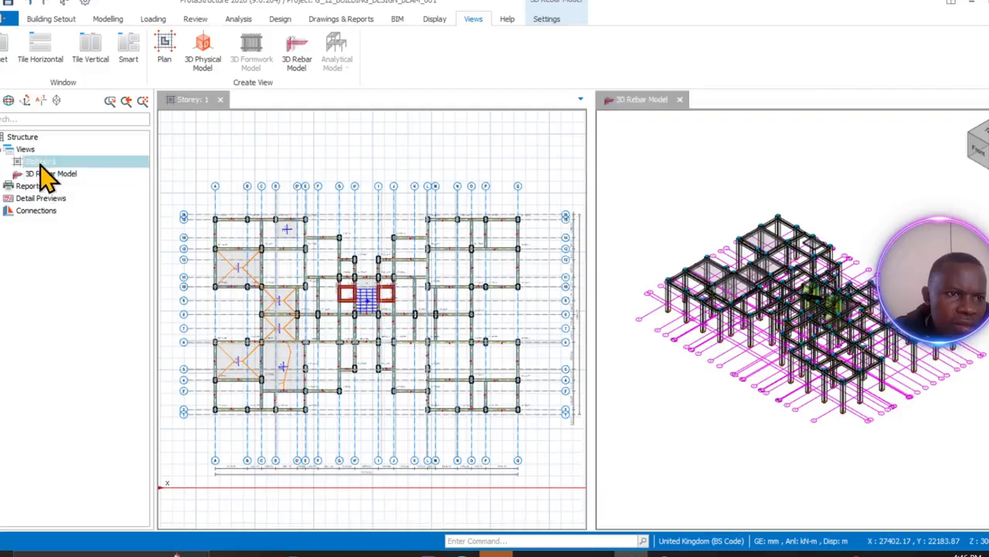
click(426, 368)
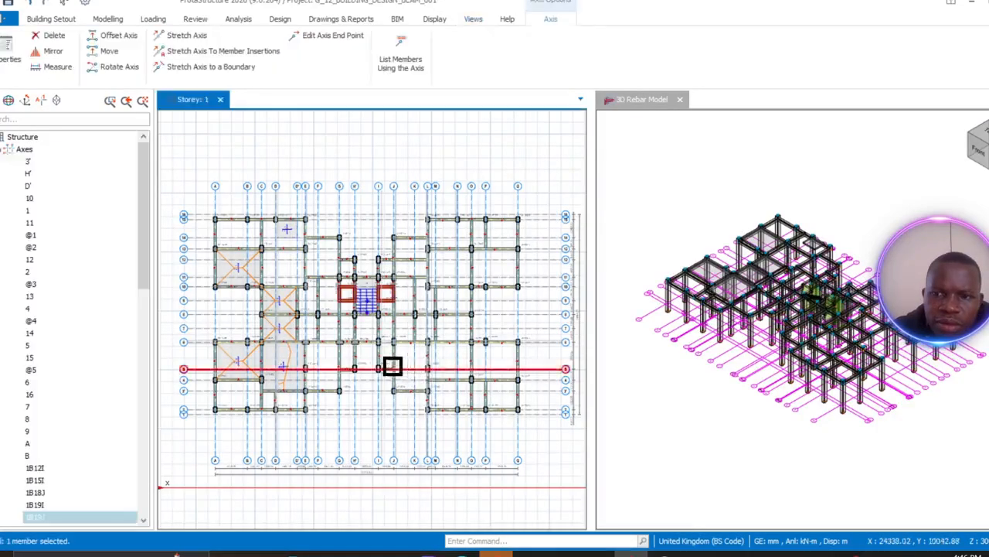
scroll(390, 363, up, 2)
scroll(386, 360, down, 2)
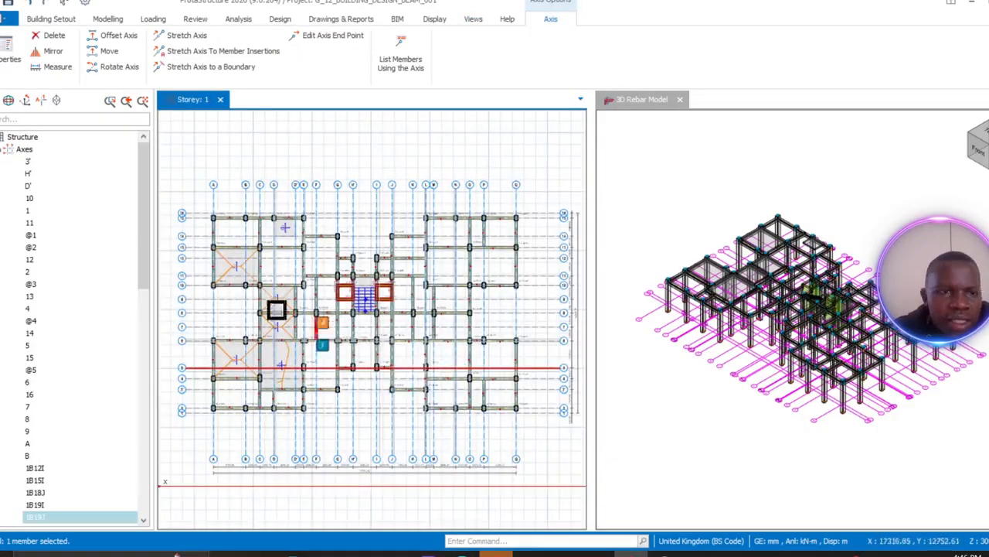
click(6, 150)
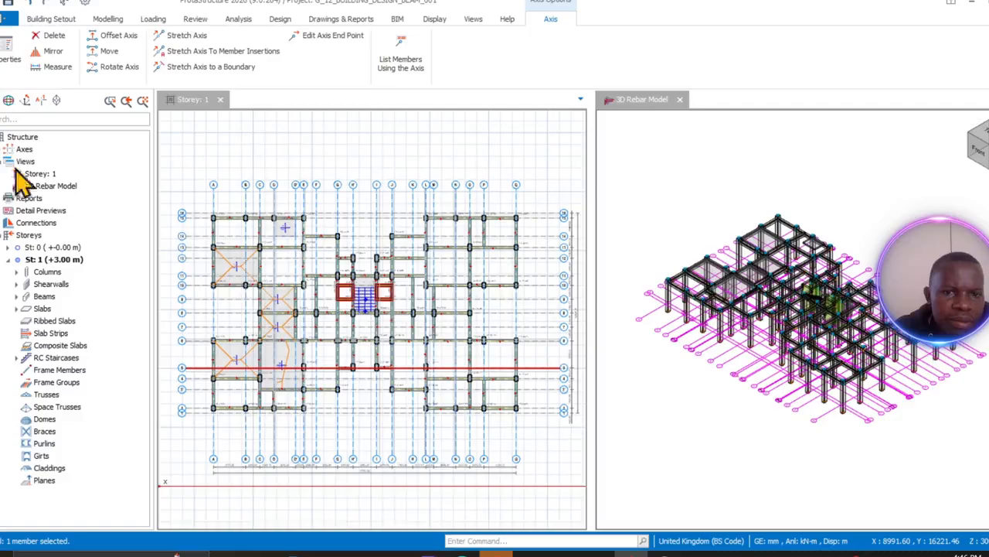
click(378, 186)
key(Escape)
middle_drag(377, 246, 519, 235)
scroll(519, 235, up, 2)
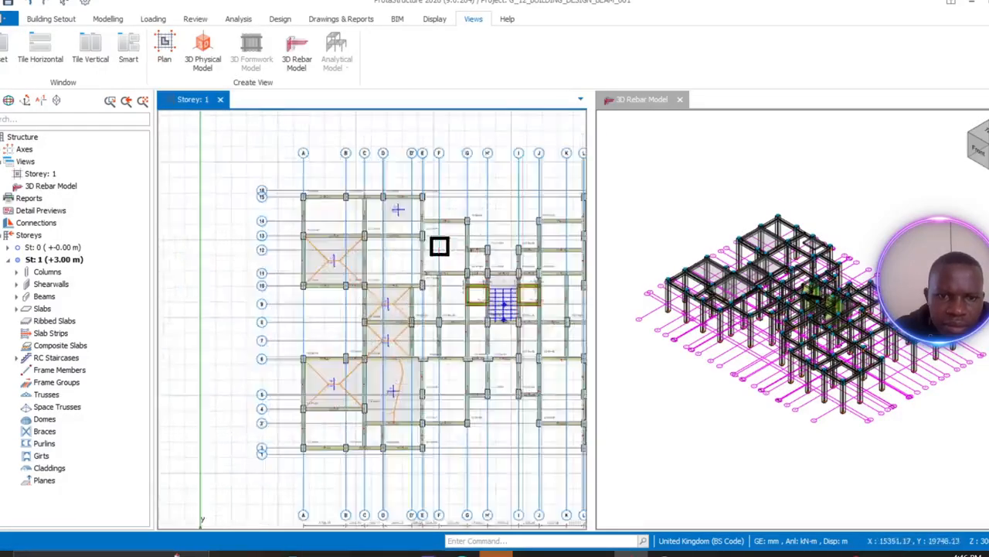
scroll(439, 246, up, 3)
middle_drag(393, 278, 454, 354)
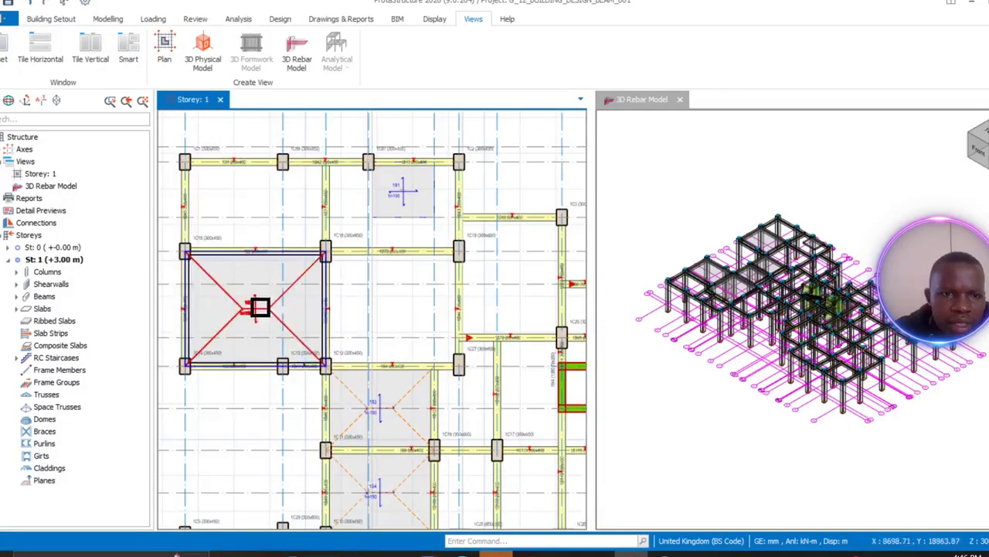
click(276, 301)
right_click(263, 303)
click(305, 102)
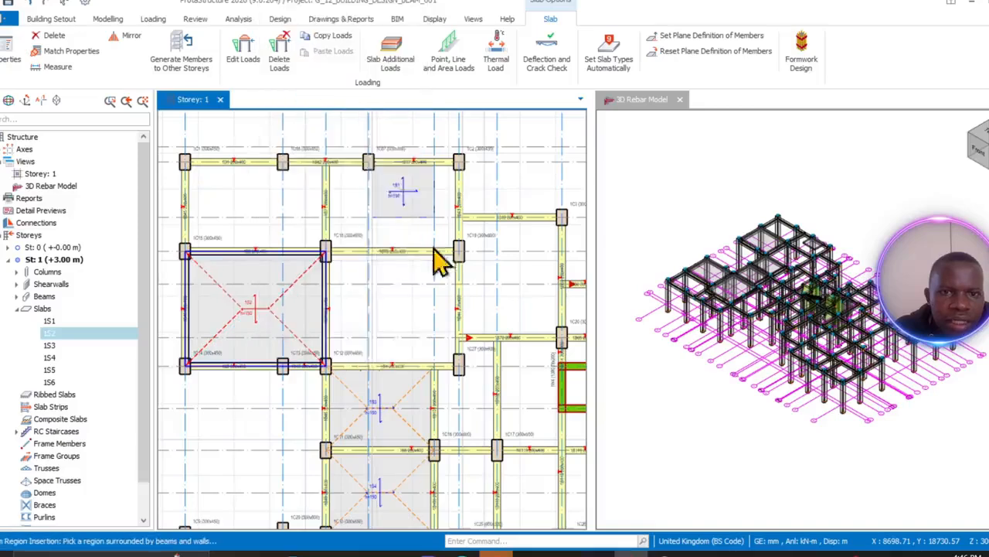
click(396, 483)
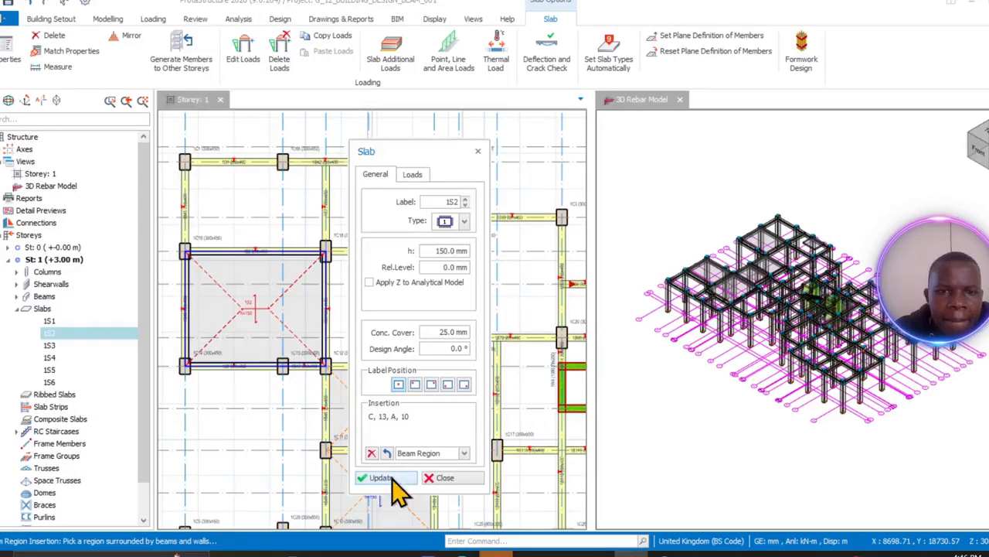
click(477, 151)
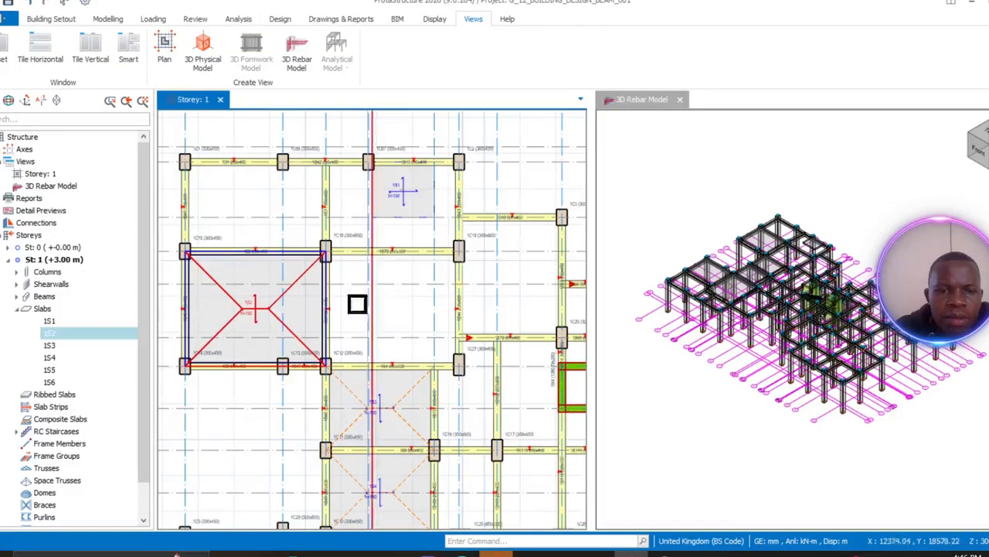
click(261, 308)
right_click(263, 317)
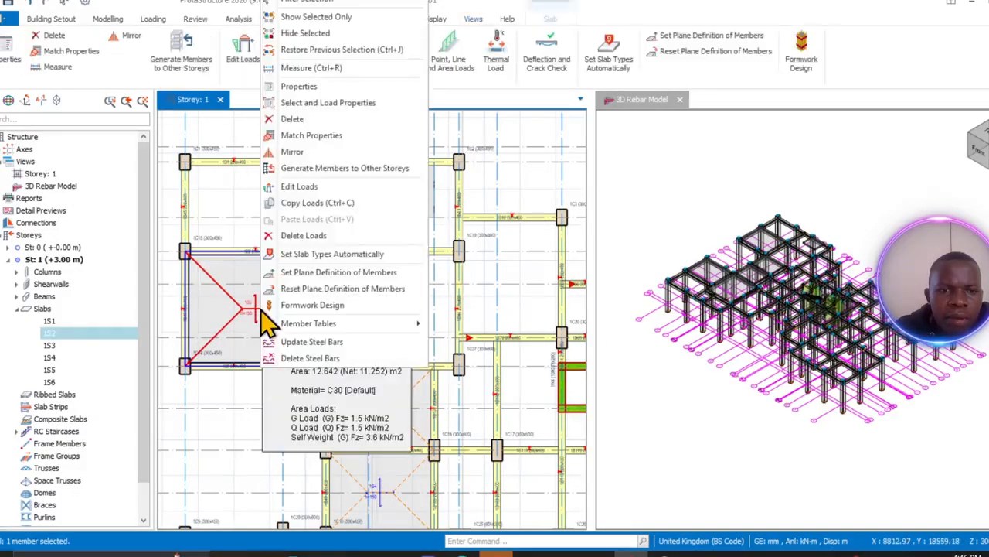
click(311, 102)
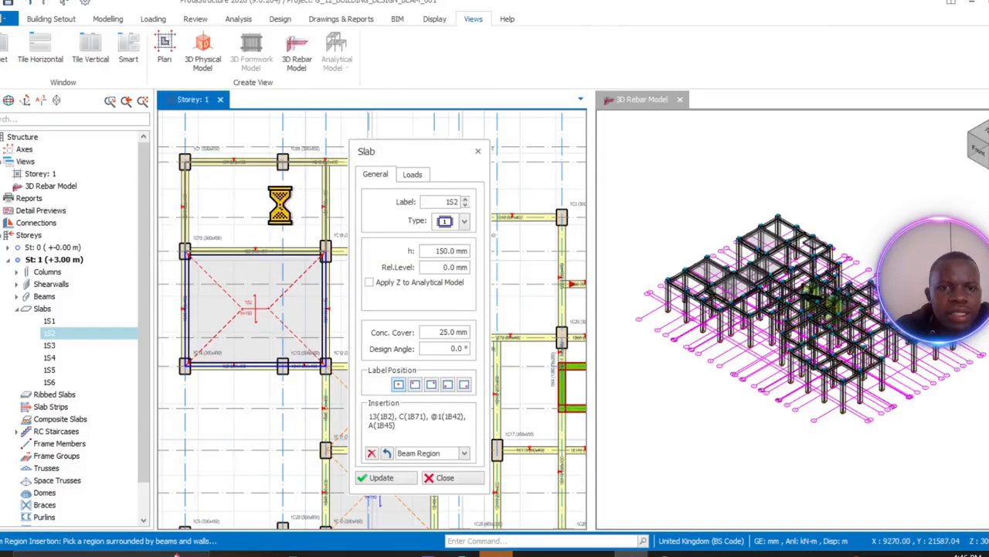
click(479, 152)
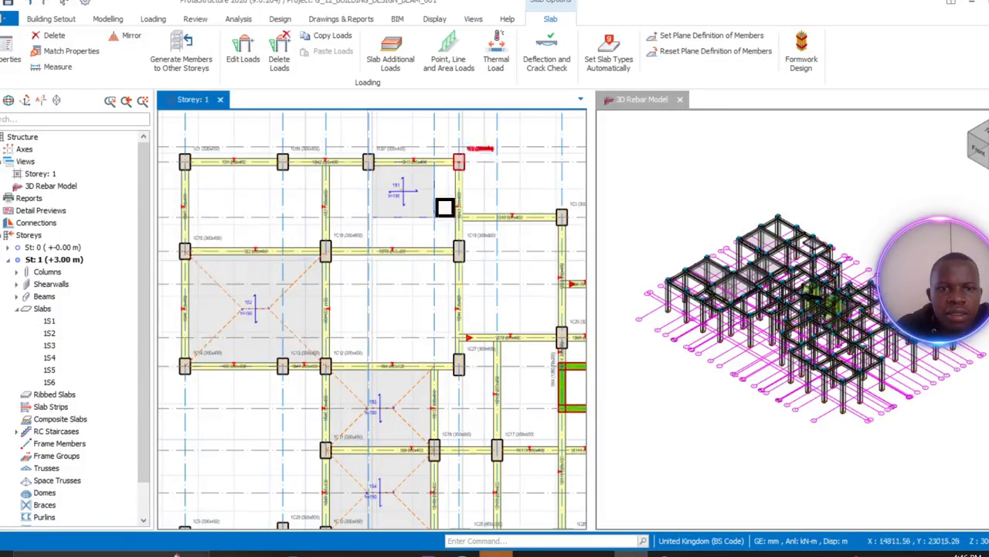
- Open the properties of the slab in bay A–C/10–13 and insert further slabs in bays E–G/3'–6 and A–C/2–4
right_click(261, 310)
click(298, 83)
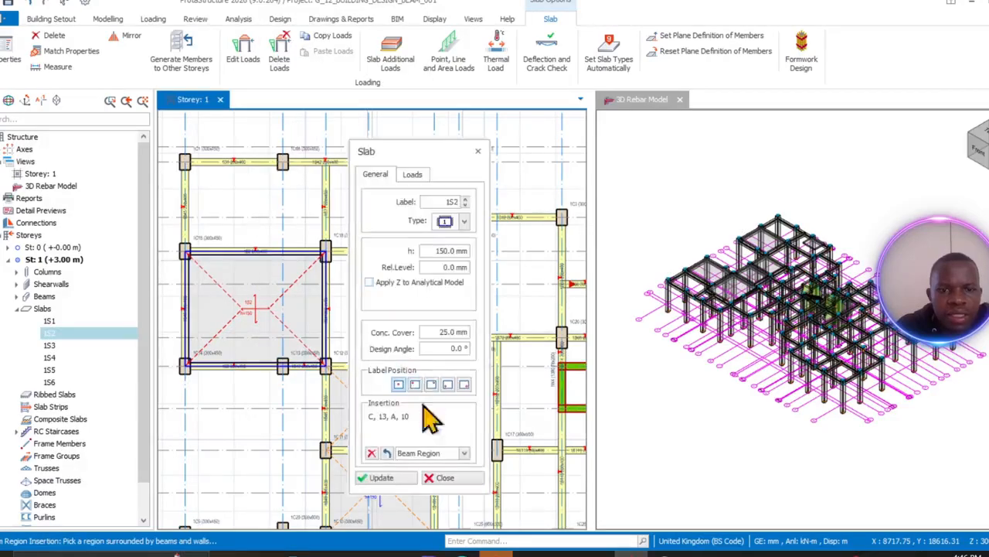
drag(425, 158, 75, 195)
scroll(288, 310, down, 3)
middle_drag(349, 274, 344, 267)
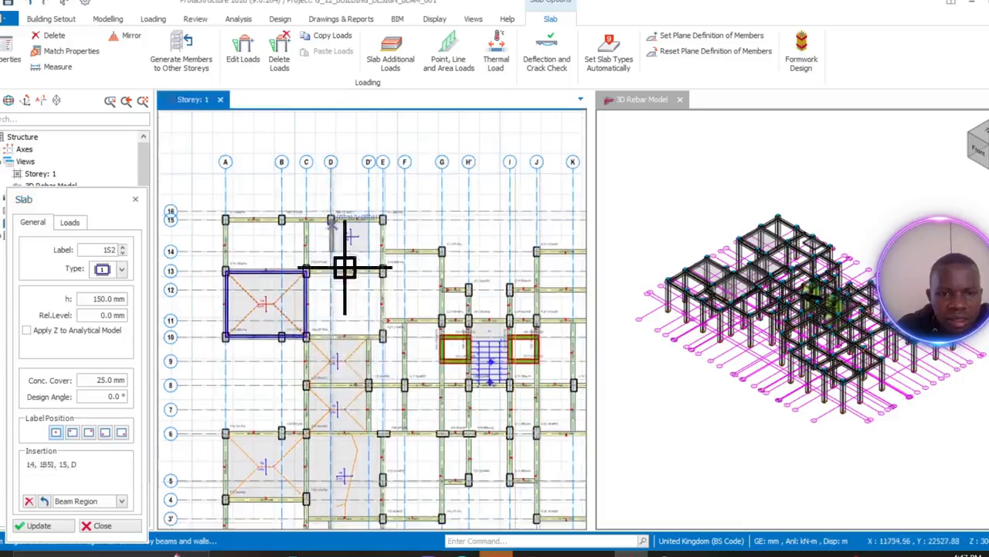
middle_drag(361, 348, 338, 185)
click(382, 295)
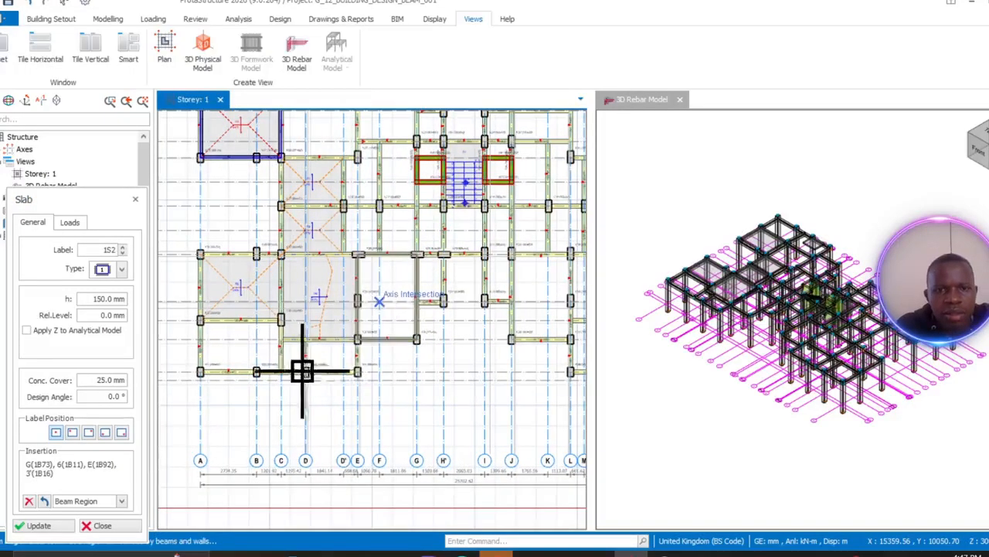
scroll(339, 374, up, 3)
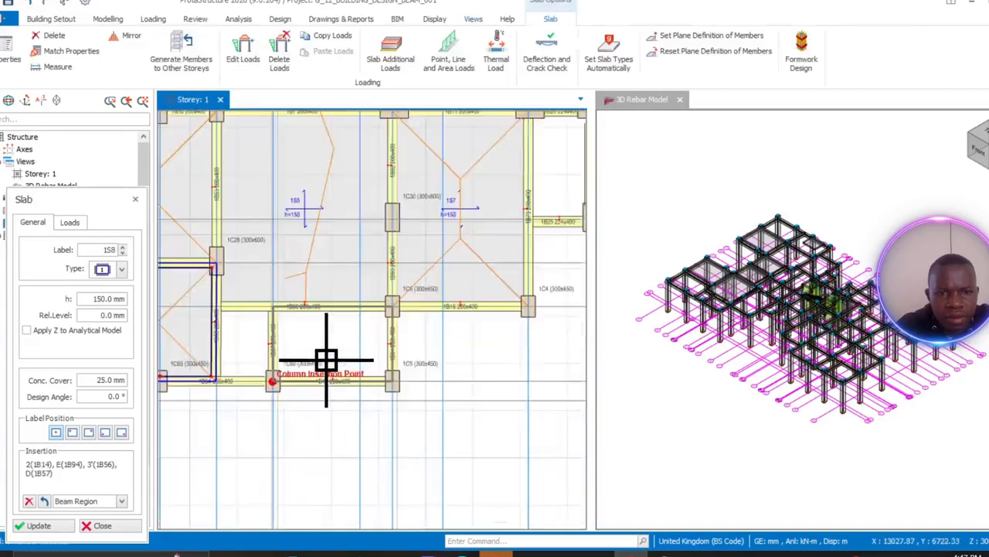
- Insert slabs in bays C–D and D–E/2–3', and in bays D'–F and F–G between axes 6–8 and 8–11
click(325, 357)
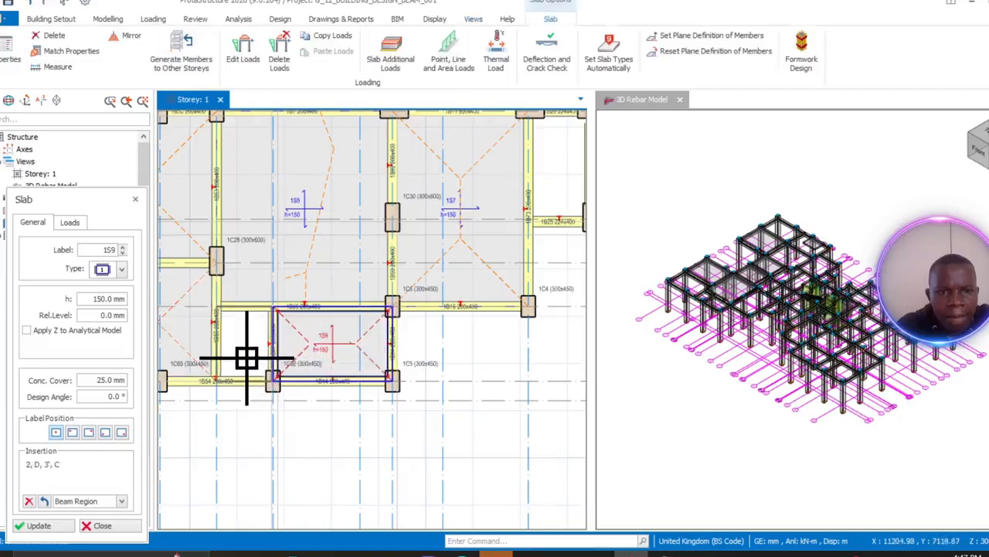
middle_drag(373, 250, 337, 533)
click(357, 330)
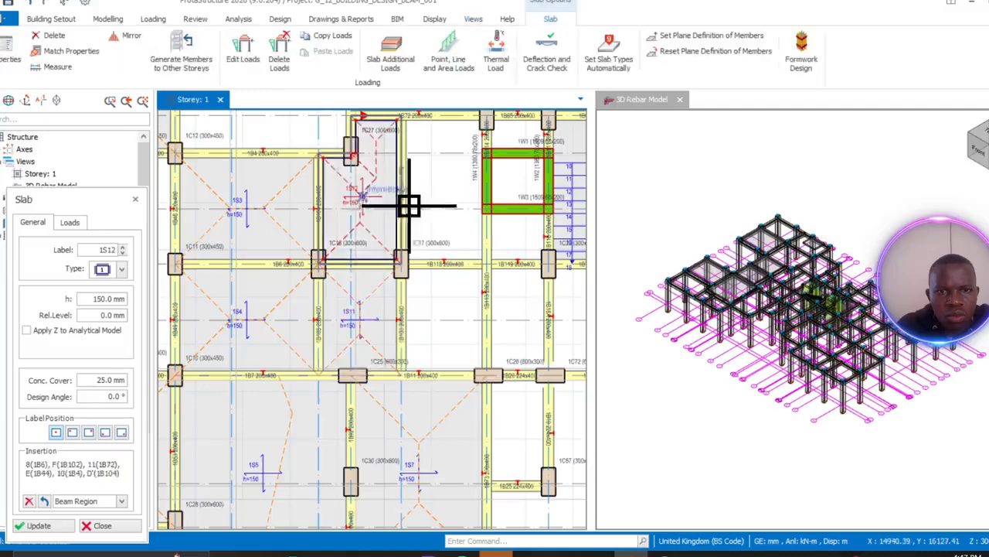
click(436, 217)
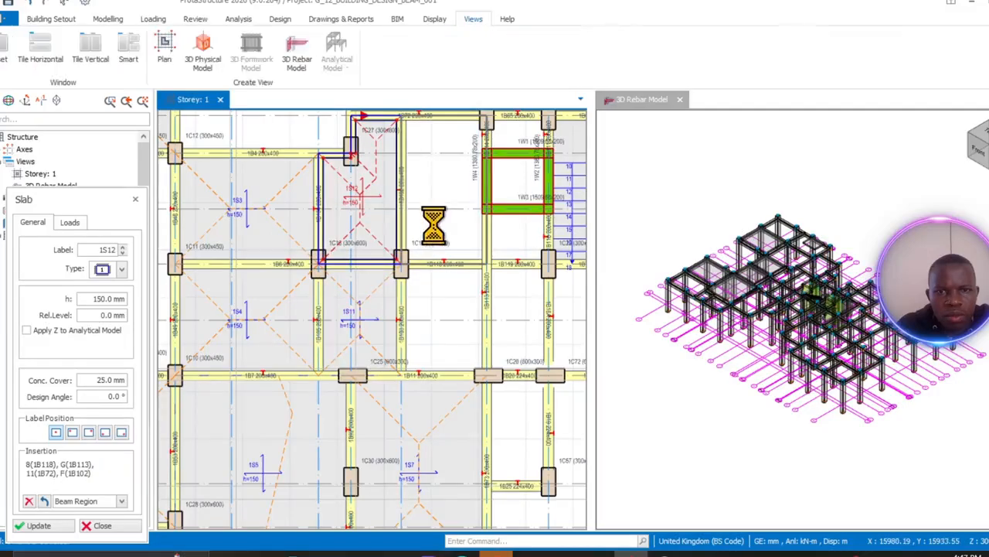
click(440, 334)
- Try to insert a slab in region G–I/6–8, and insert slabs in bays G–H'/8–9, G–H'/11–12 and F–G/11–12
middle_drag(436, 335, 261, 369)
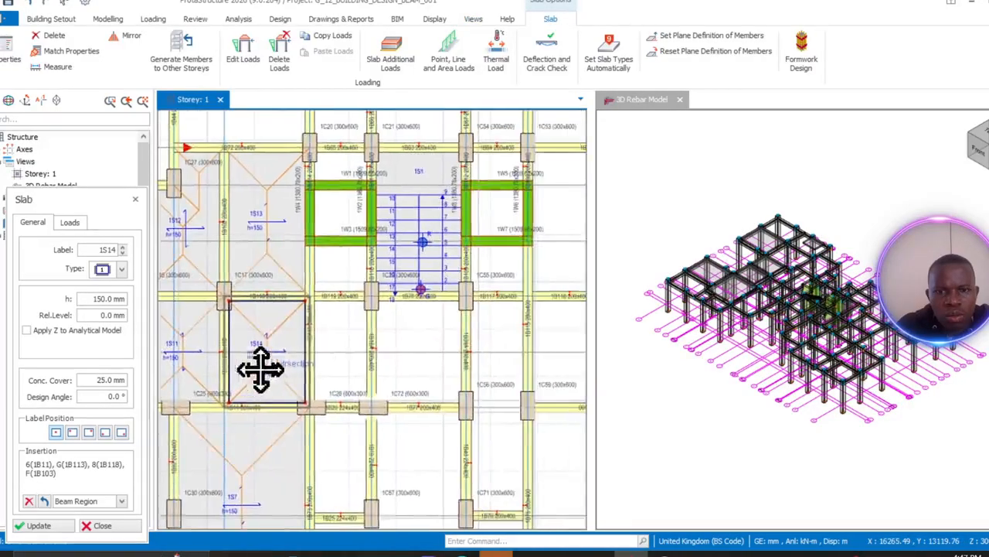
click(337, 351)
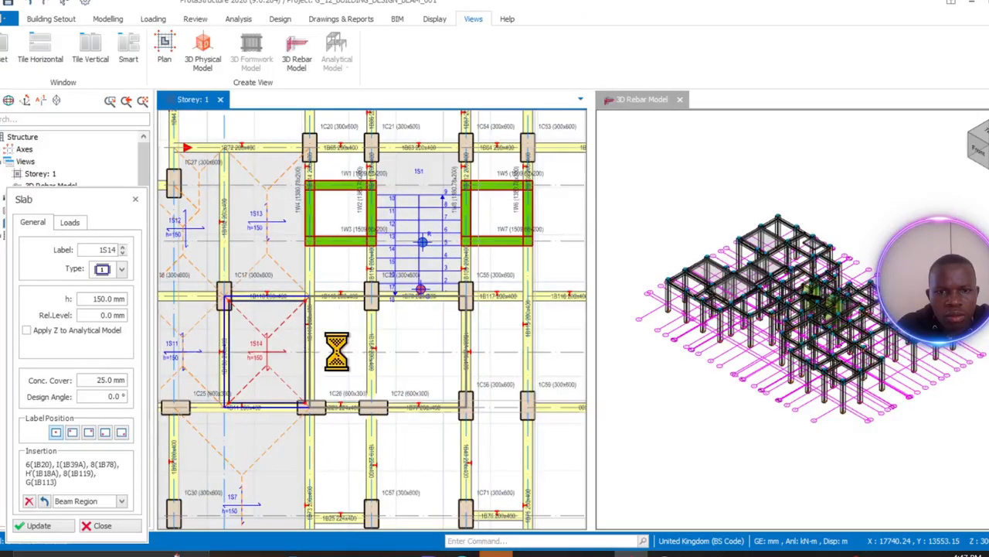
click(328, 275)
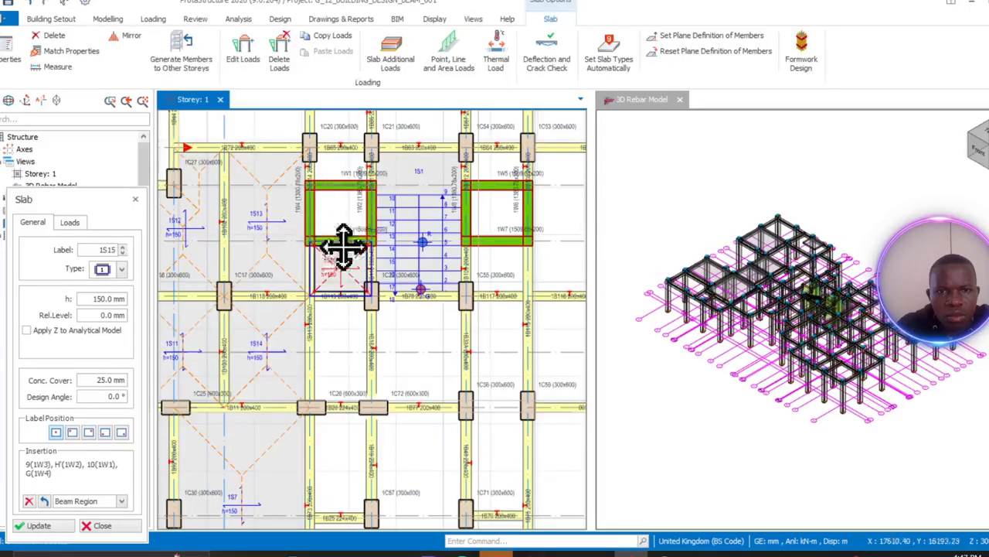
scroll(349, 302, down, 1)
scroll(344, 293, up, 2)
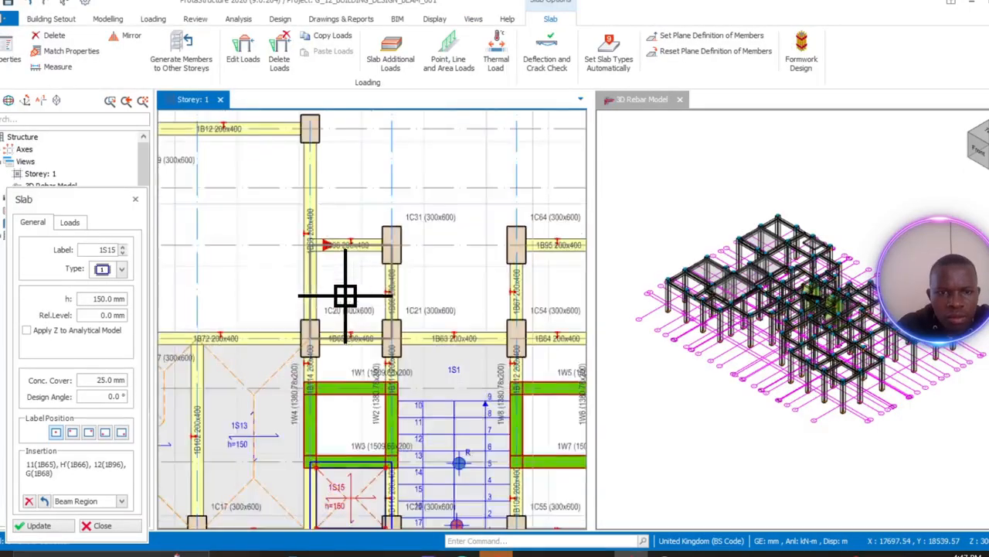
click(344, 295)
click(235, 292)
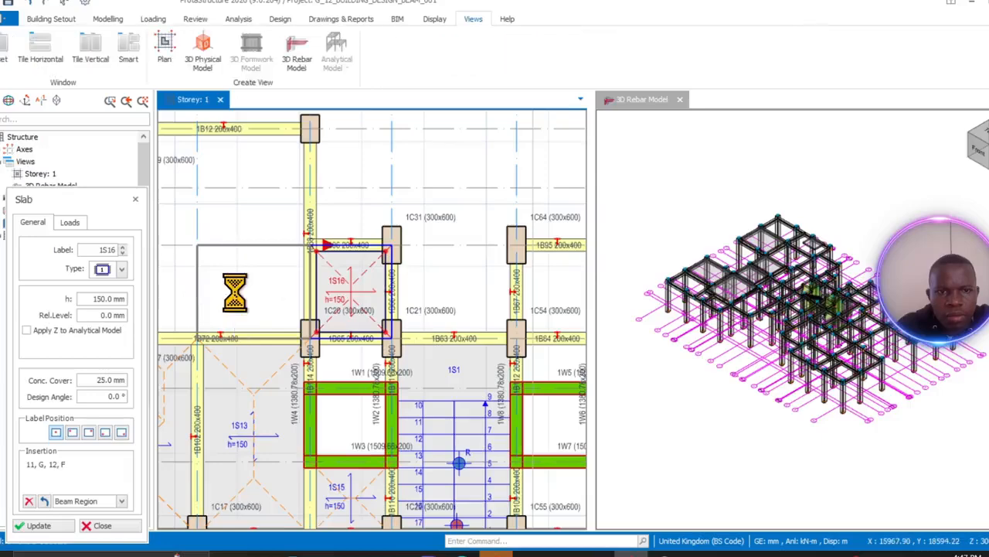
- Insert slabs in bay I–J/11–12, in the L-shaped region between axes J–M and 8–12, and in bay J–K/8–11
scroll(255, 314, down, 3)
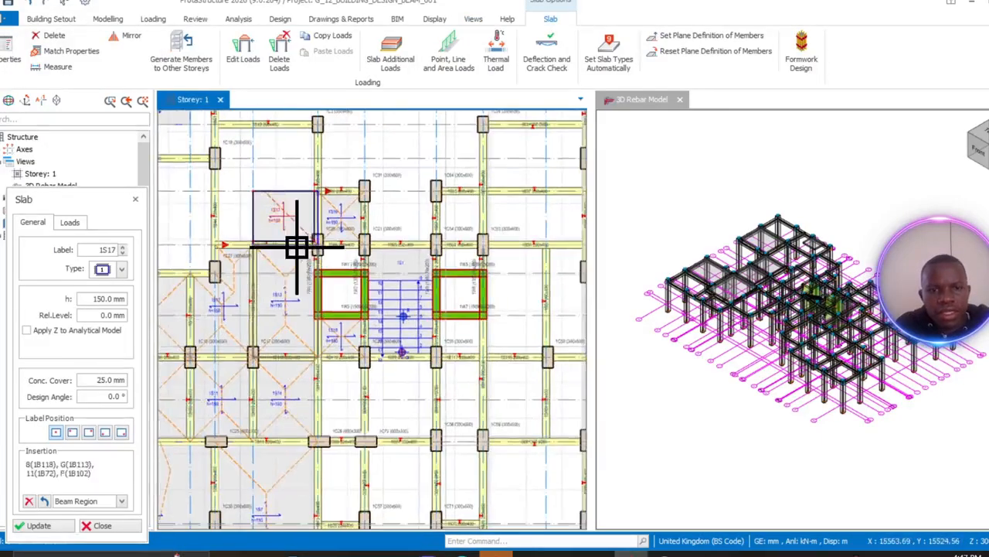
scroll(379, 221, up, 2)
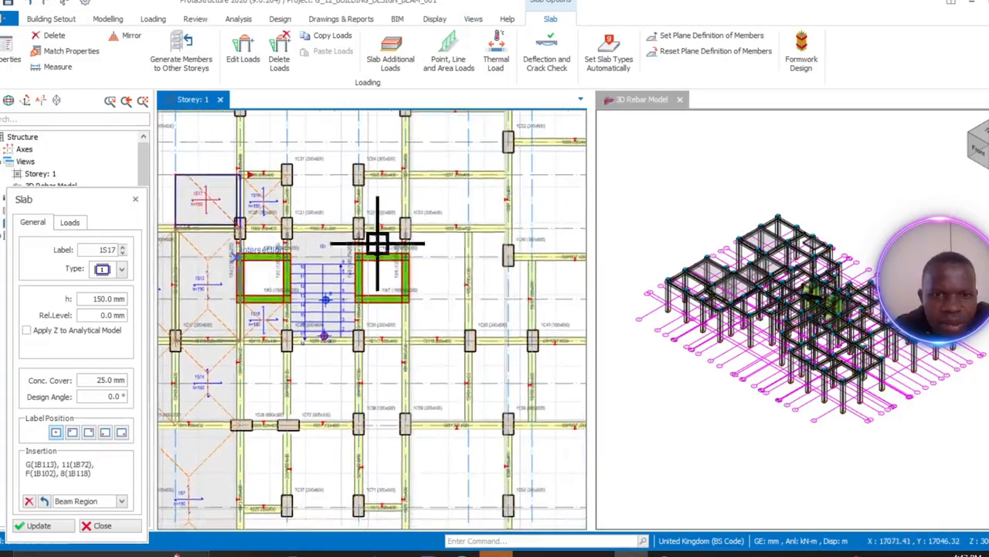
scroll(370, 212, up, 1)
click(371, 213)
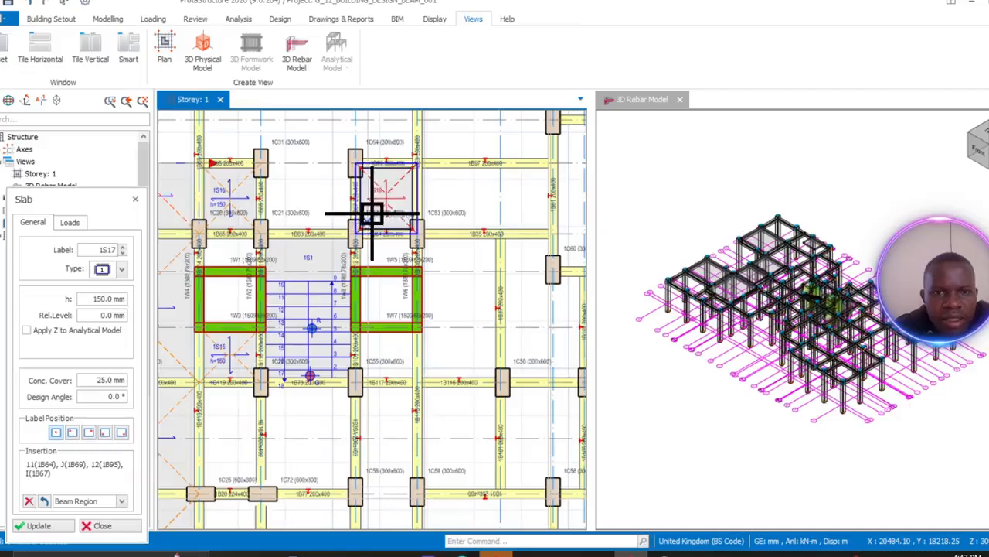
click(481, 209)
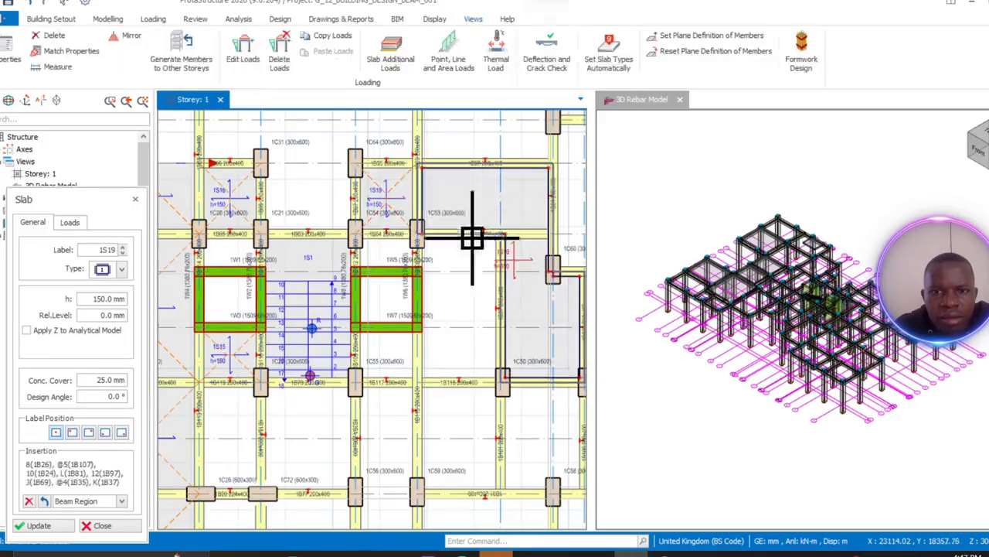
click(461, 302)
- Insert slabs in the two adjacent bays J–K/6–8 and K–M/6–8
scroll(464, 286, down, 2)
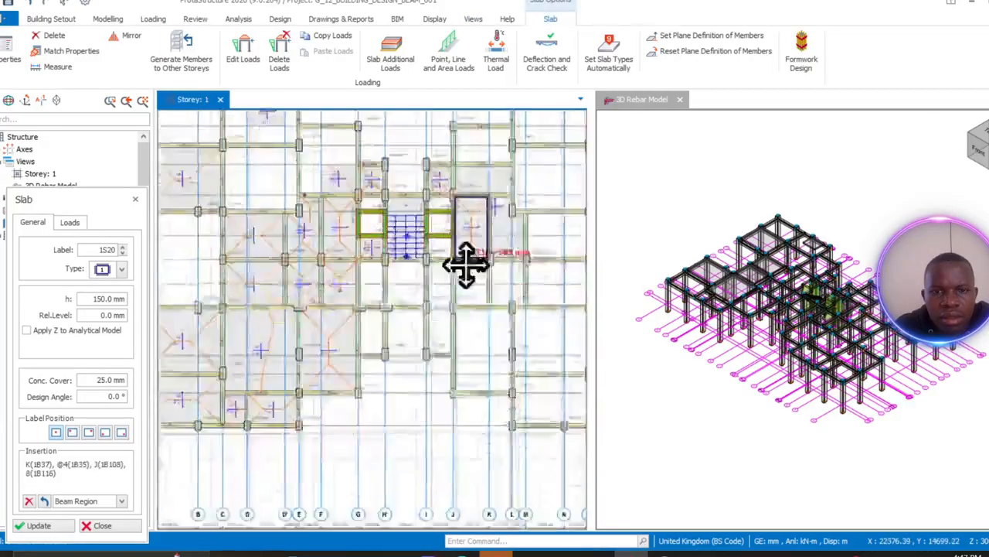
scroll(466, 255, up, 2)
click(463, 223)
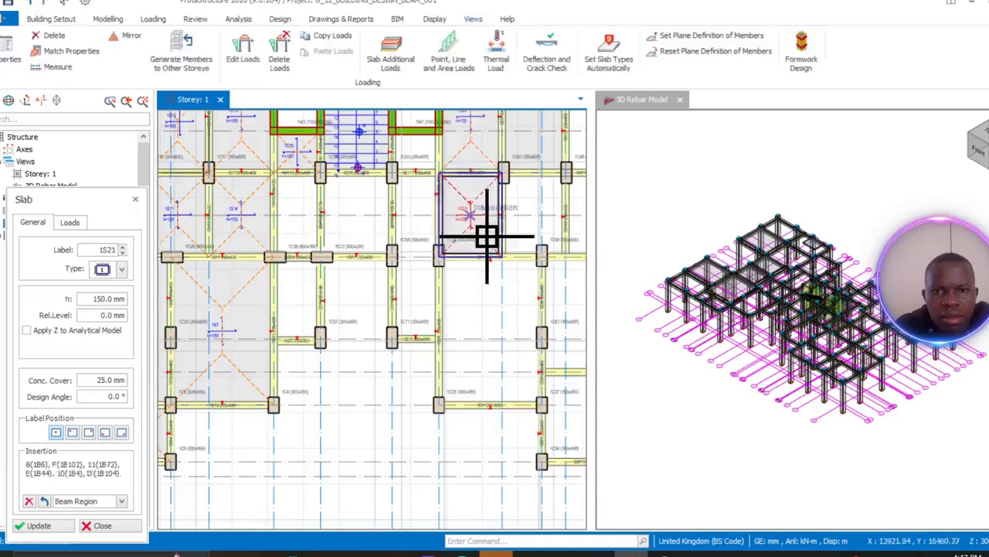
click(506, 276)
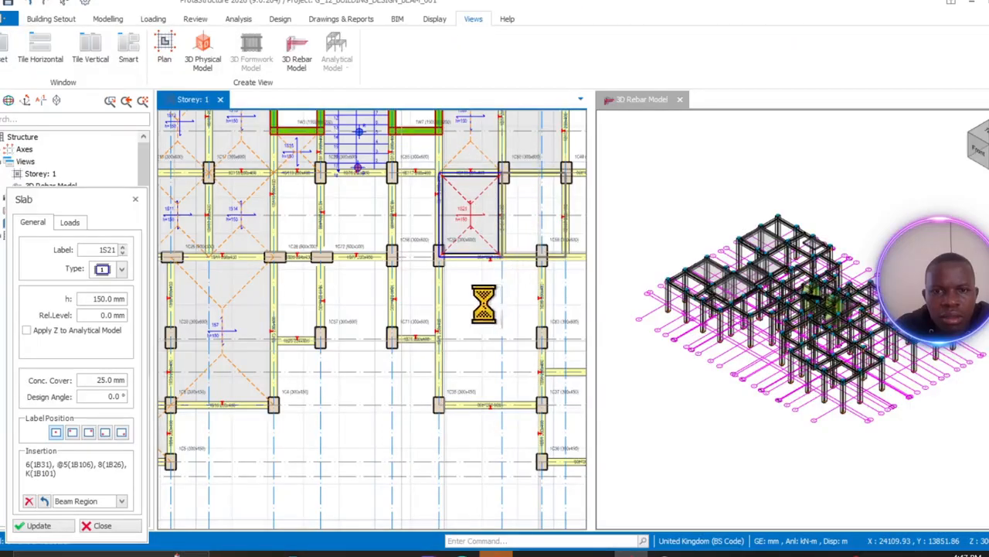
- Insert slabs in bays J–L/3'–6, L–O/4–6 and O–Q/4–6
scroll(478, 299, down, 2)
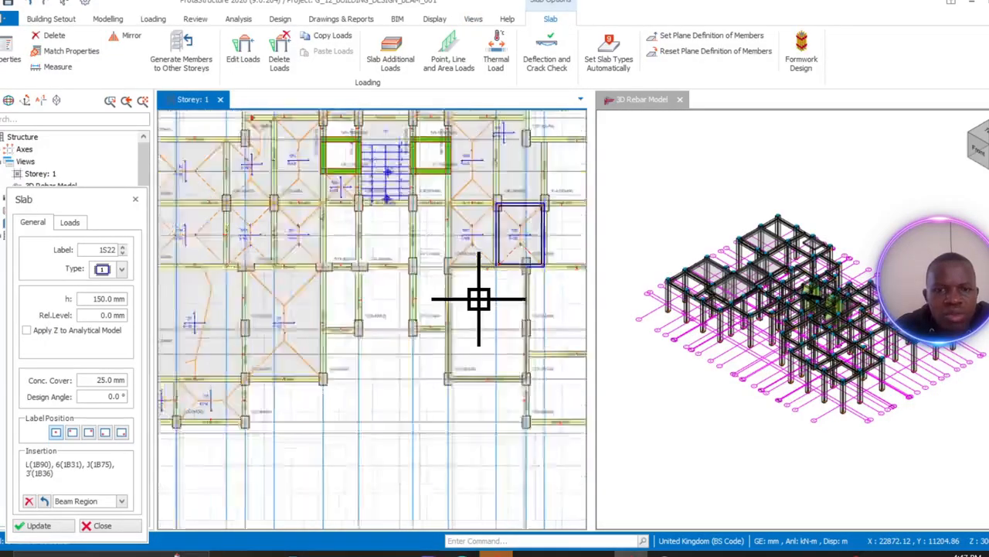
click(478, 299)
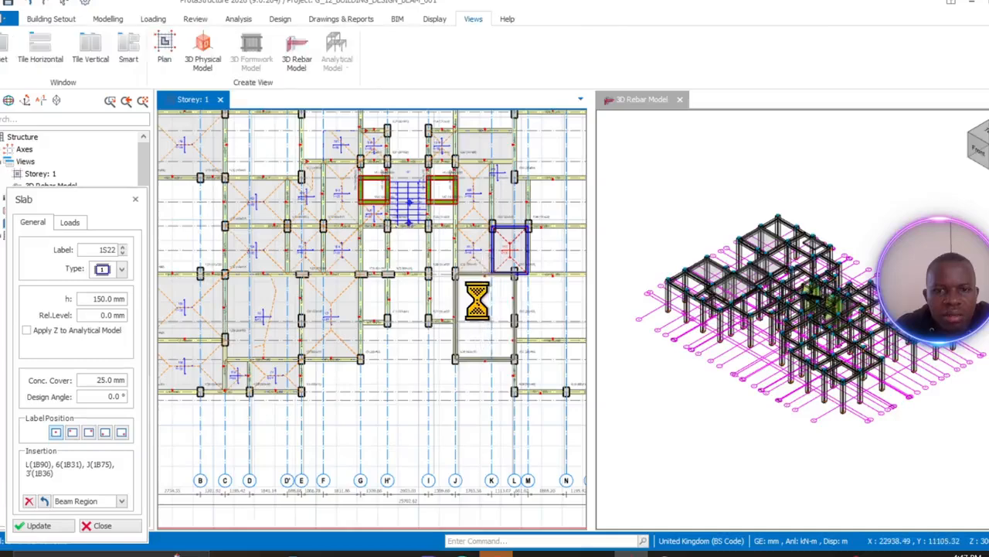
middle_drag(480, 335, 351, 343)
scroll(414, 331, up, 2)
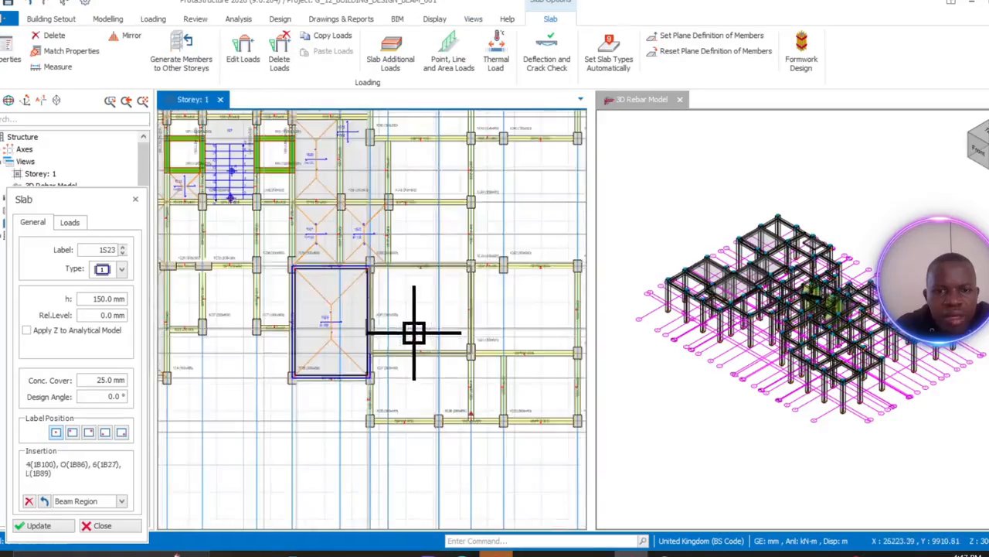
click(414, 331)
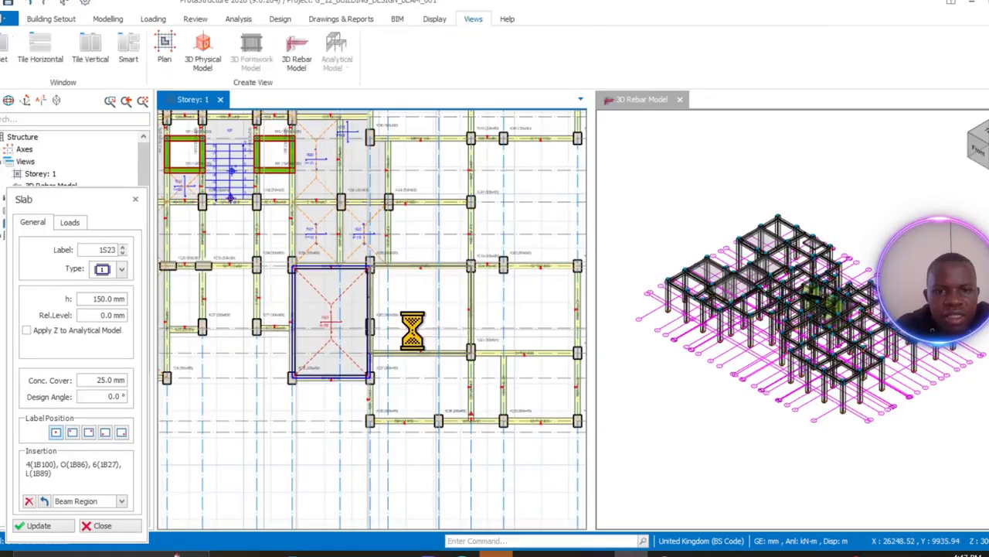
click(525, 323)
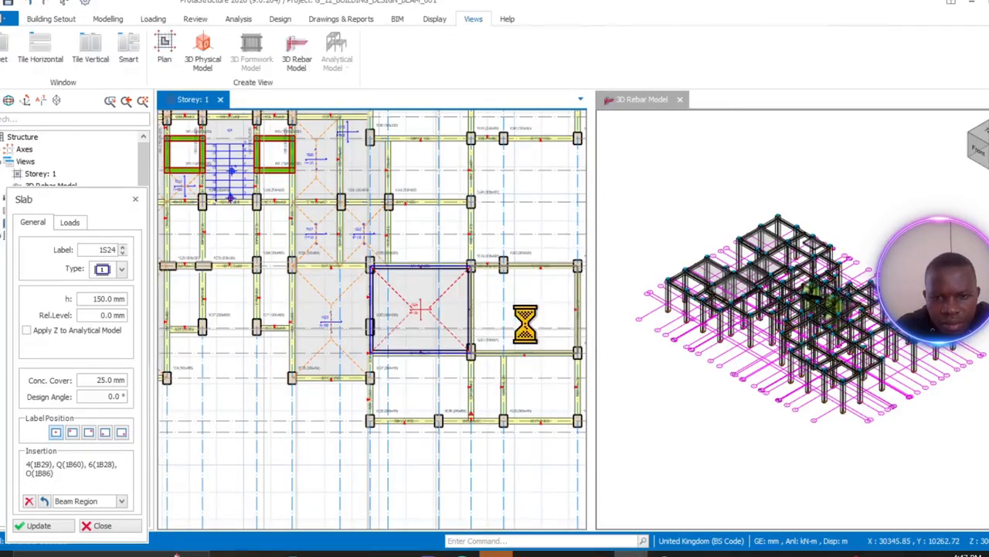
- Insert slabs in bays P–Q, O–P and L–O between axes 2 and 4
click(524, 404)
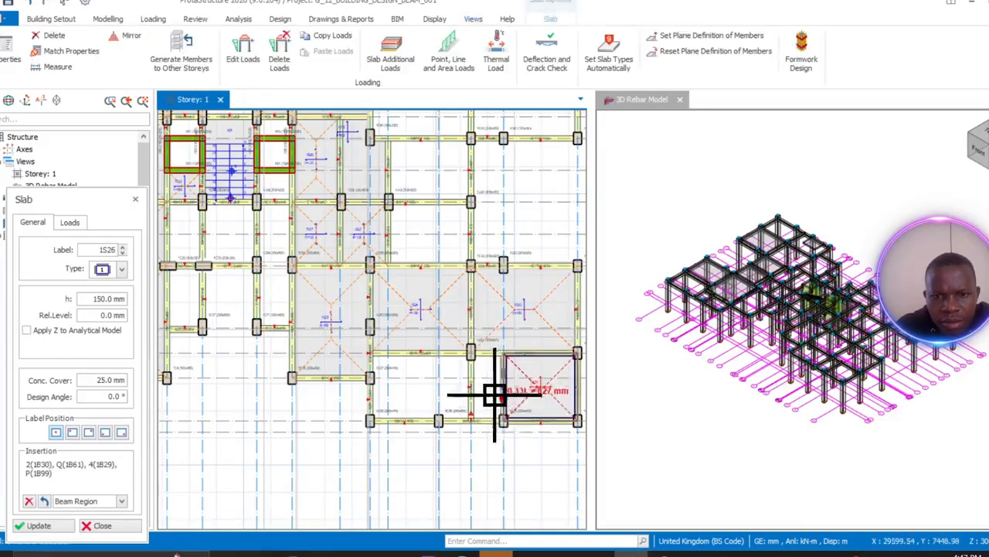
click(419, 398)
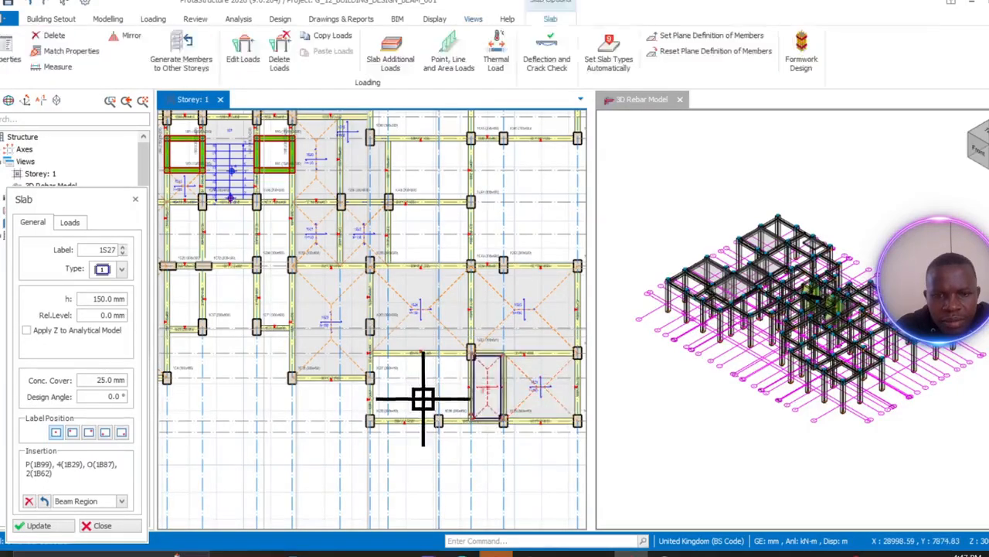
click(420, 398)
- Insert slabs in bays M–O/6–8, M–O/8–10, L–O/10–13 and L–O/13–15, plus regions P–Q/7–8 and J–K/13–14
scroll(429, 398, up, 3)
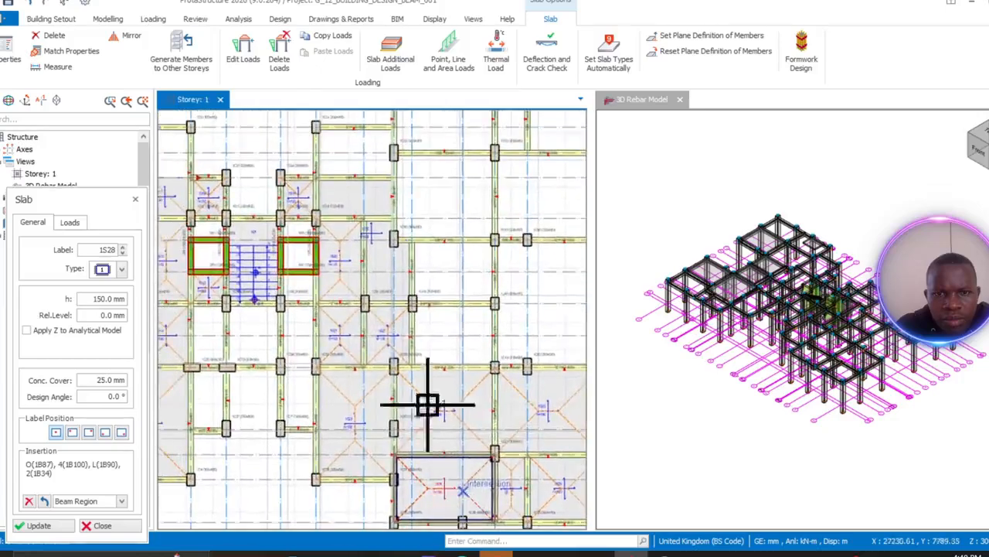
click(439, 325)
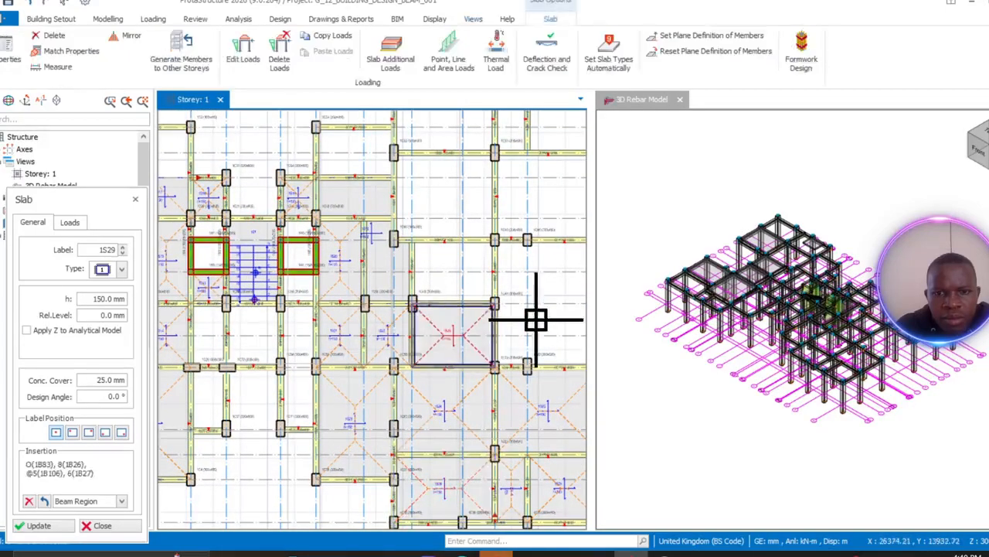
middle_drag(518, 322, 495, 432)
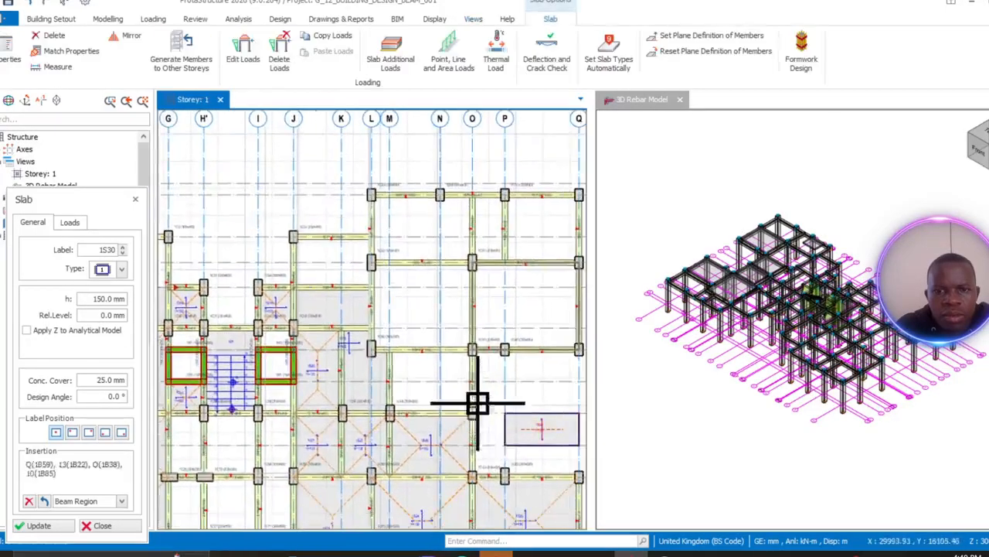
click(434, 375)
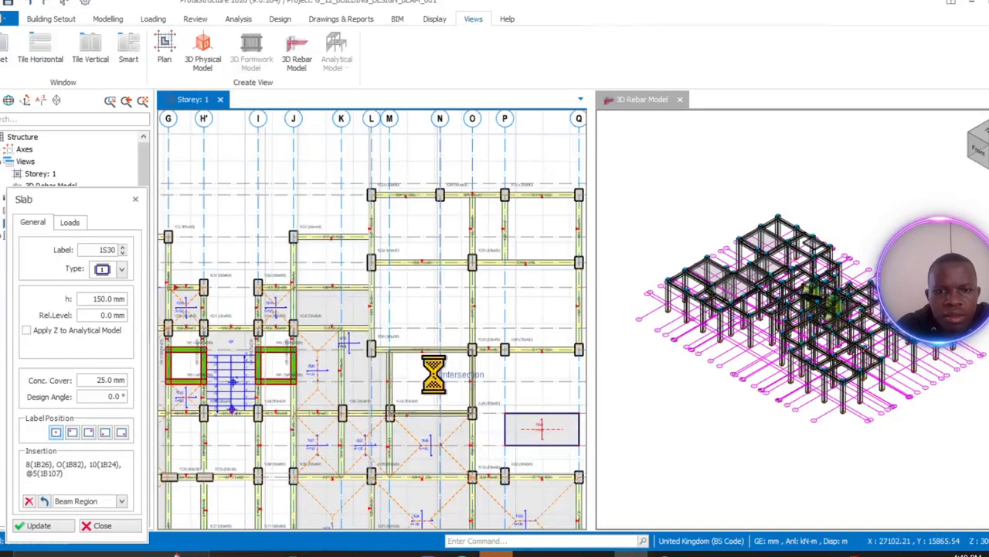
click(412, 303)
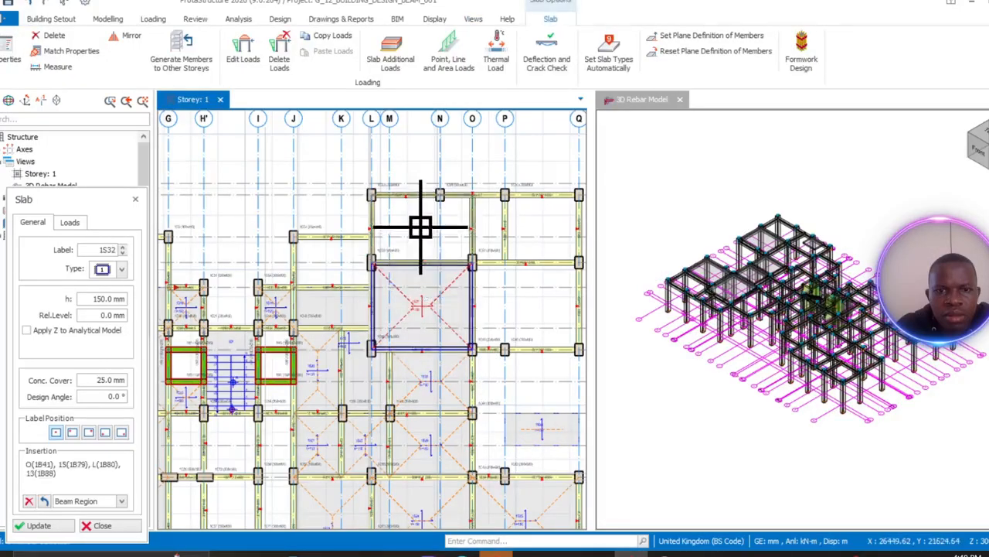
click(412, 246)
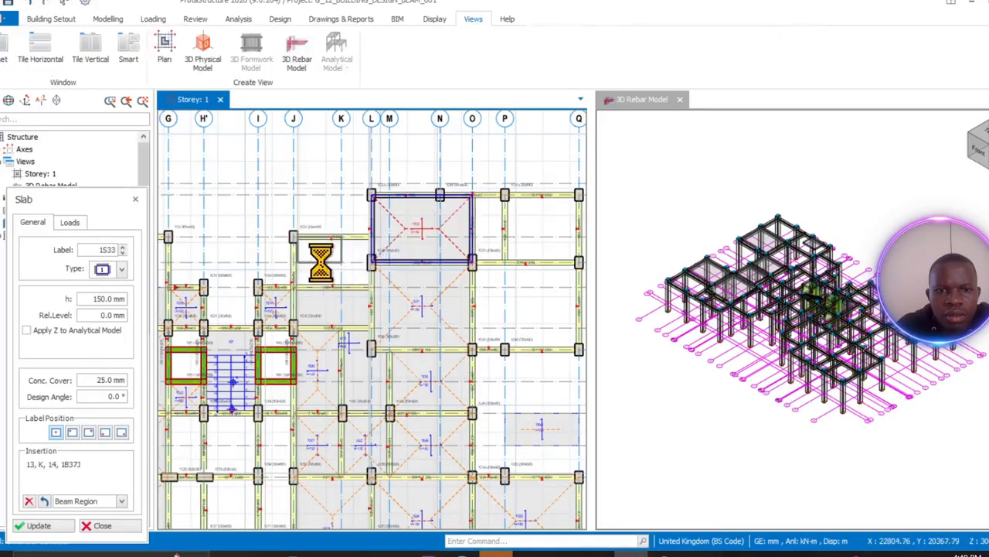
- Insert slabs in bays P–Q/13–15, O–P/13–15 and O–Q/10–13
middle_drag(332, 271, 324, 335)
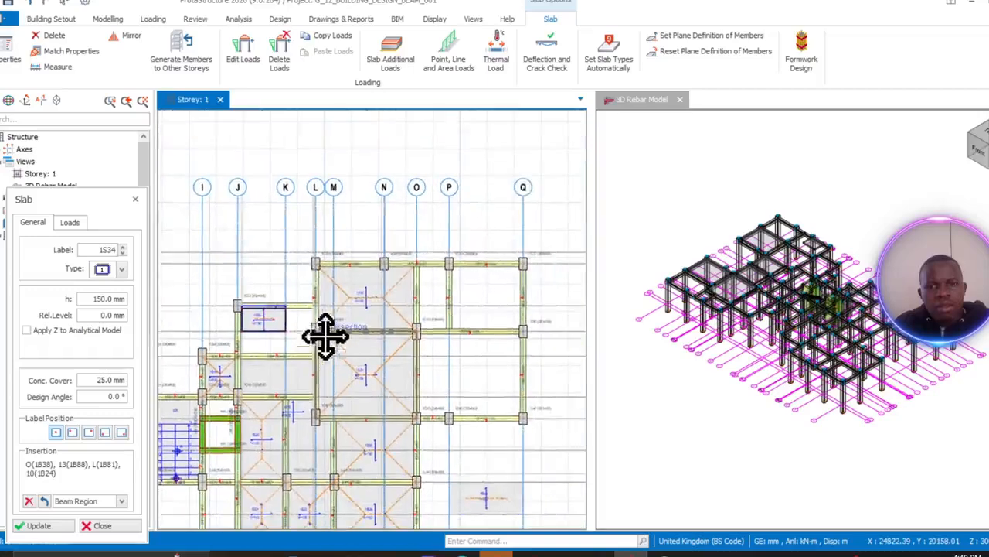
scroll(482, 295, up, 3)
click(479, 291)
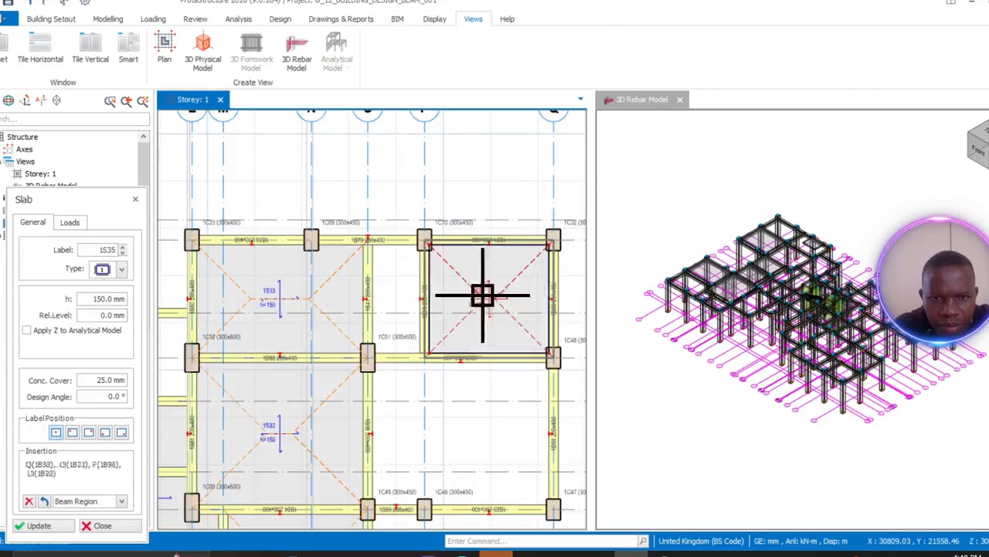
click(399, 292)
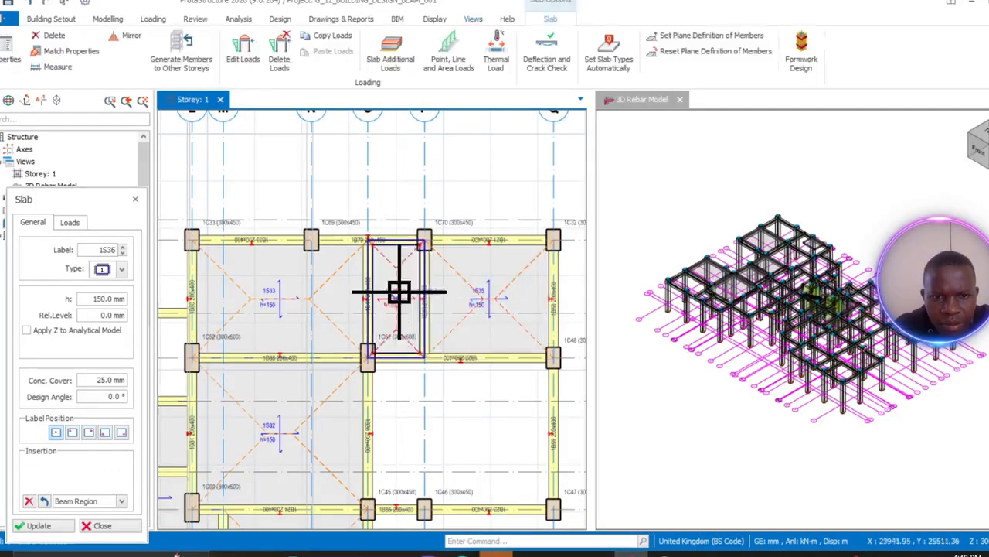
click(446, 444)
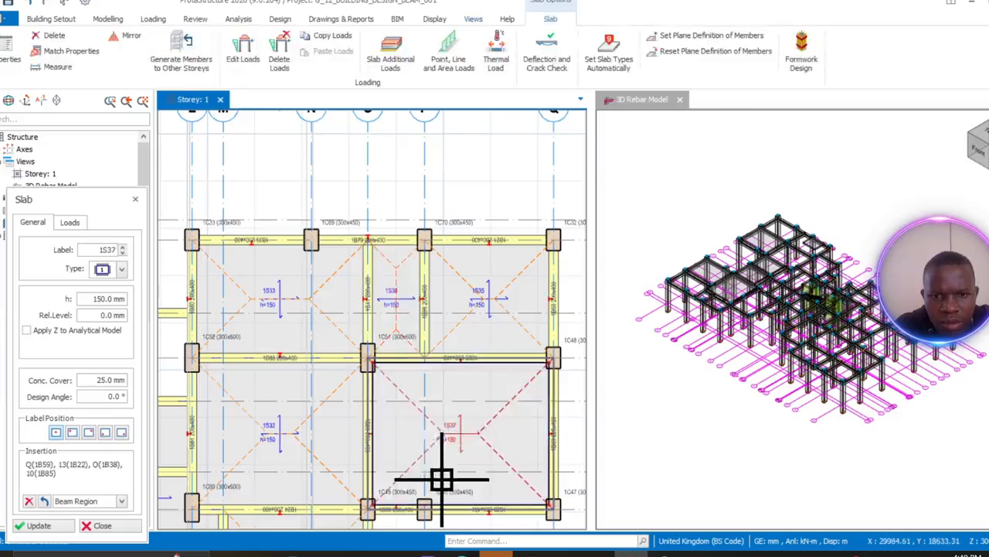
- Insert slabs in bays G–H'/5–6 and G–I/6–8
middle_drag(441, 479, 438, 216)
scroll(456, 342, down, 1)
middle_drag(463, 332, 512, 256)
middle_drag(355, 360, 483, 320)
scroll(460, 339, down, 3)
scroll(435, 349, up, 3)
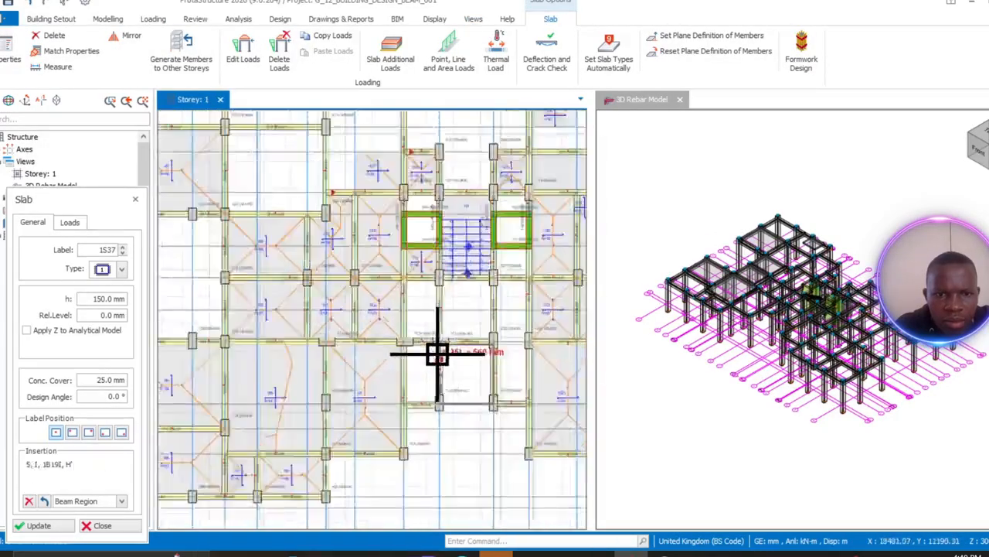
click(418, 371)
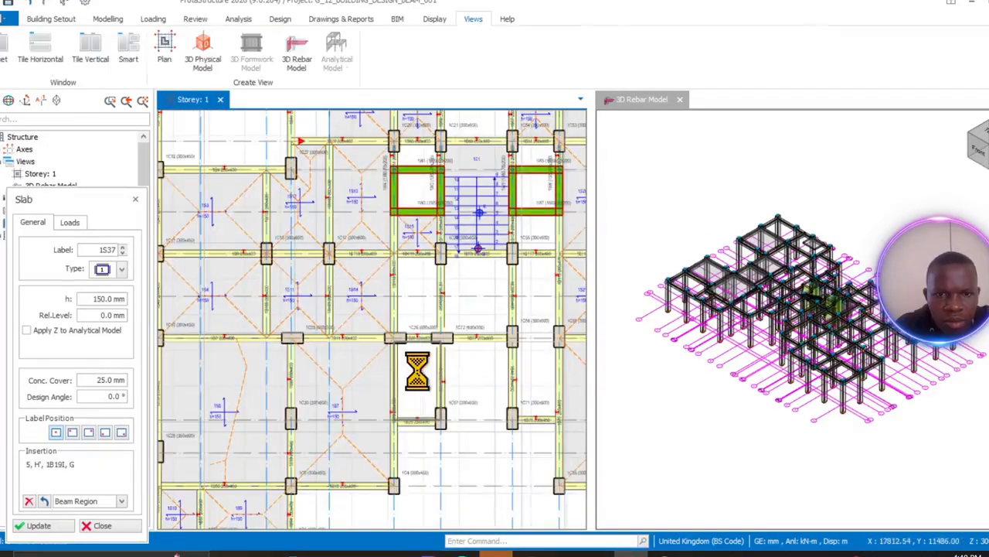
click(417, 287)
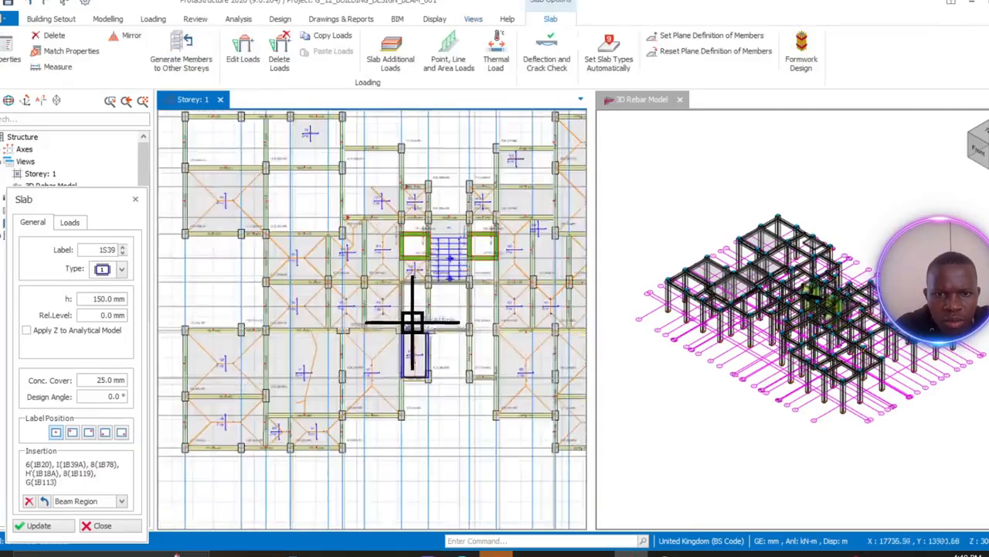
scroll(442, 293, down, 2)
click(443, 291)
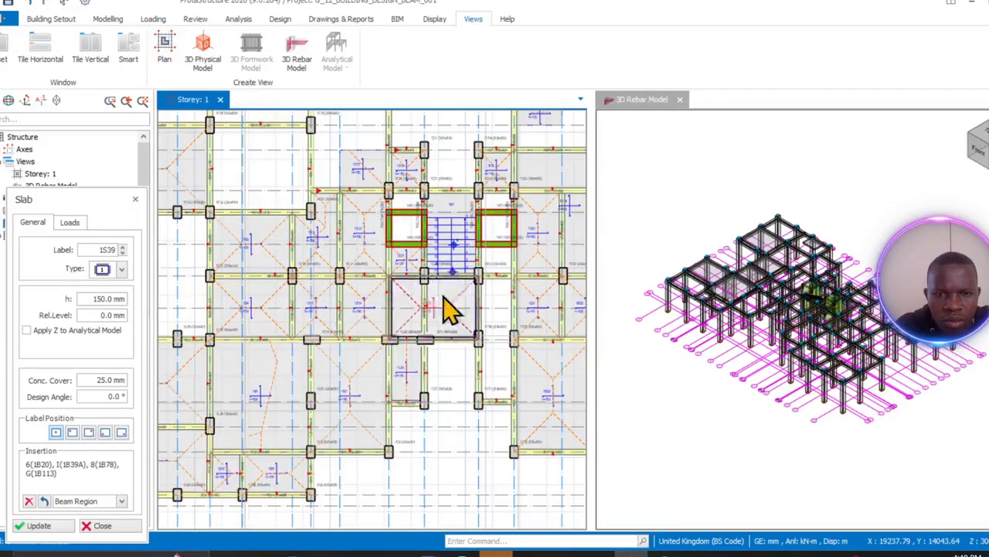
- Insert slabs in bays I–J/5–8 and I–J/8–9
scroll(430, 340, down, 2)
middle_drag(431, 343, 358, 304)
scroll(396, 323, up, 2)
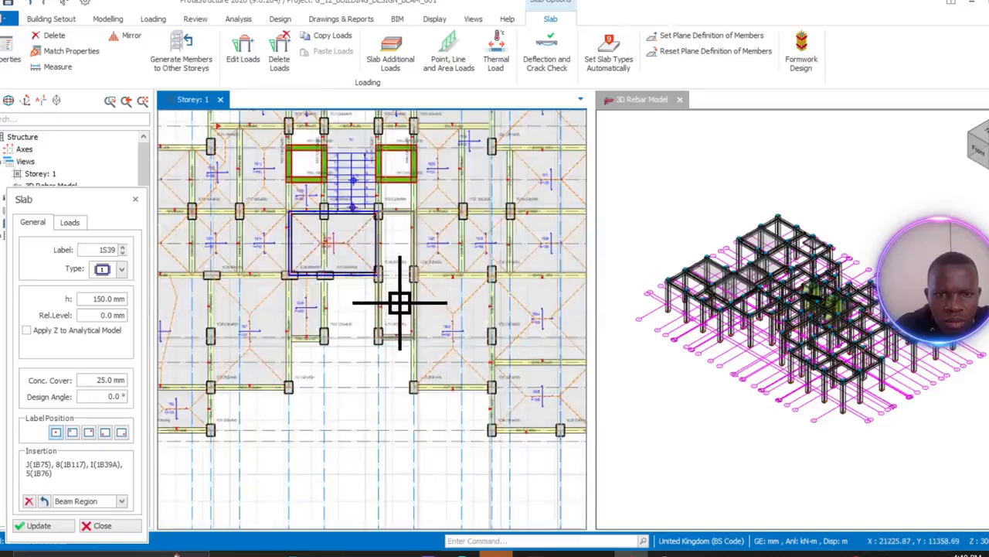
click(400, 303)
scroll(397, 433, down, 2)
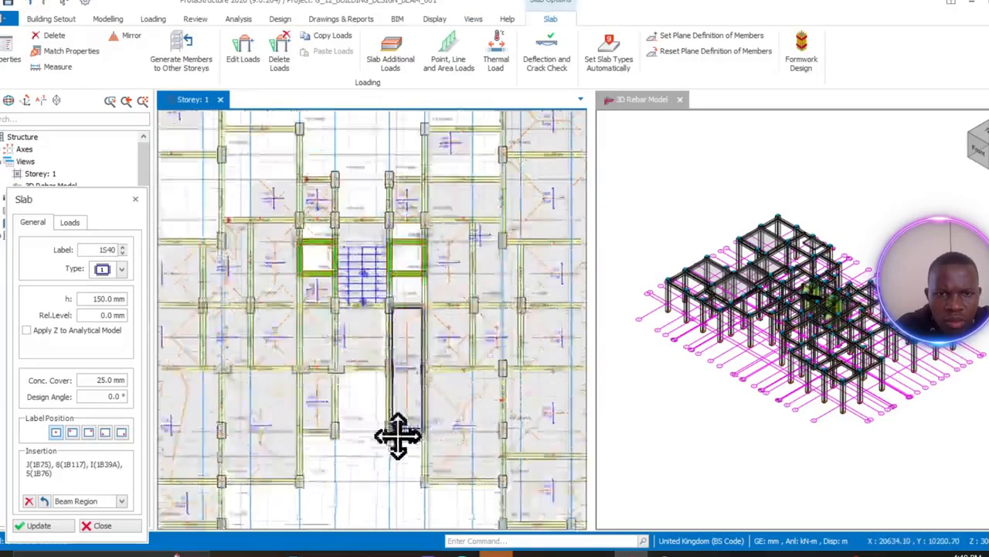
scroll(410, 340, up, 4)
click(415, 357)
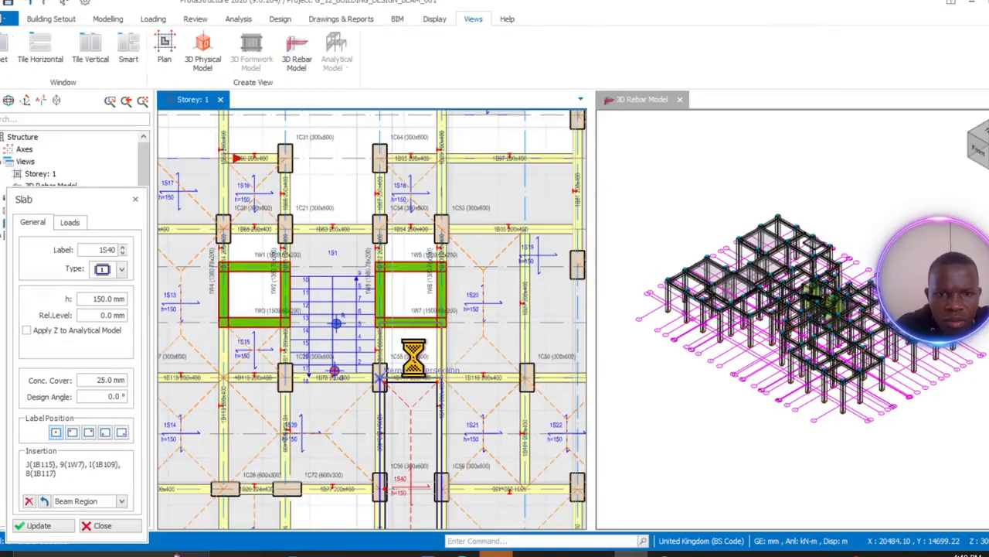
- Insert slabs in bays I–J/10–11, G–H'/10–11 and C–E/10–13, ending slab insertion
click(409, 255)
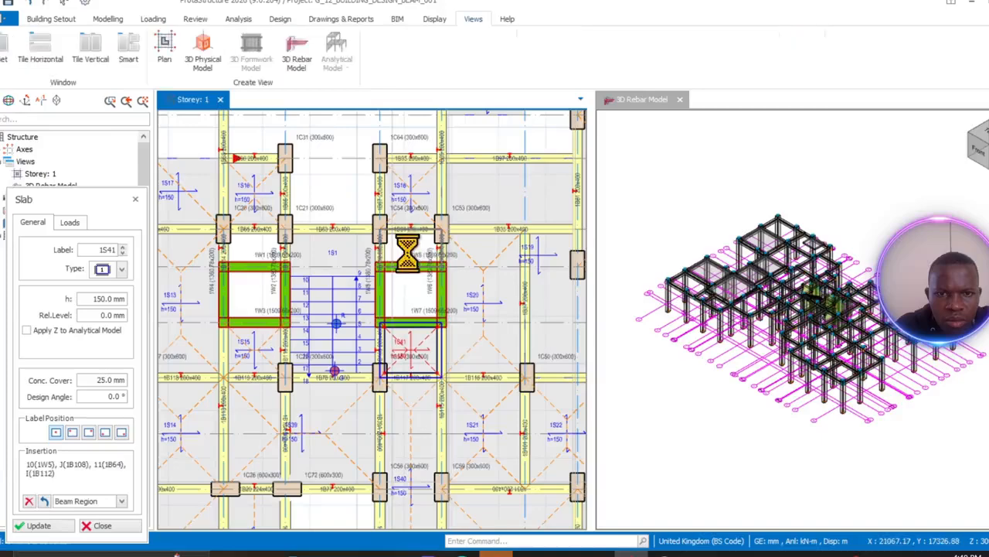
click(255, 247)
scroll(415, 404, down, 3)
middle_drag(416, 404, 531, 461)
scroll(495, 389, down, 2)
scroll(376, 368, up, 1)
click(391, 357)
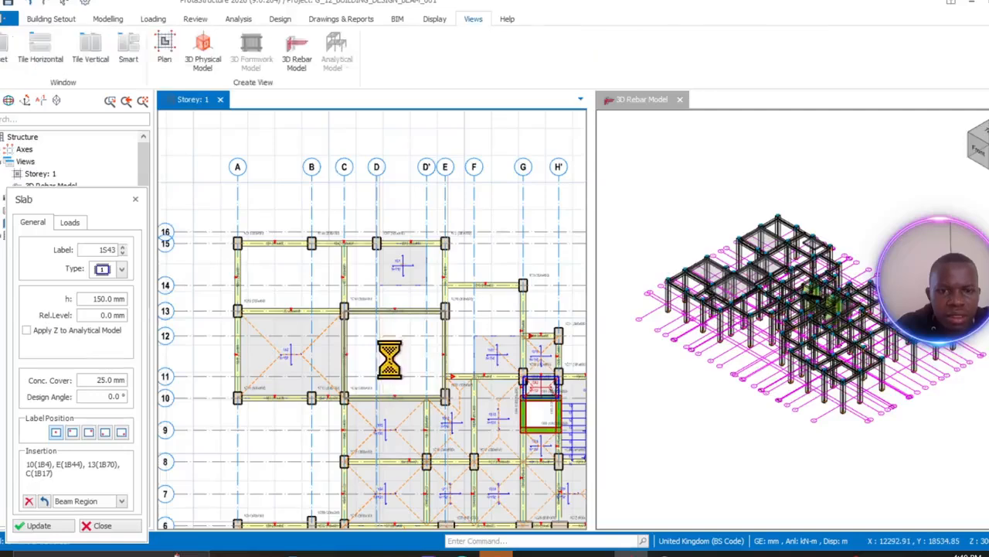
key(Escape)
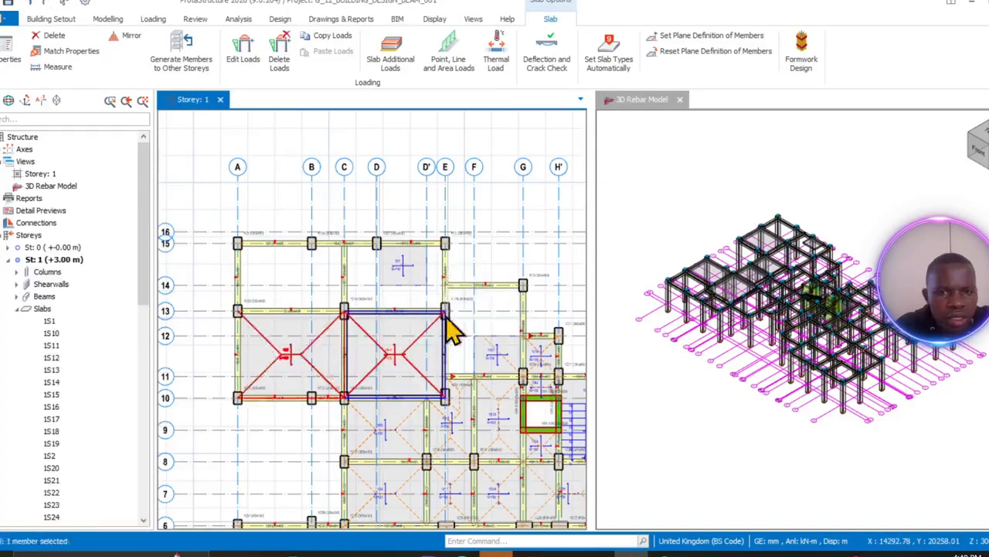
- Delete all loads from the small slab between axes F–G and 11–12, and delete the slab itself
right_click(501, 361)
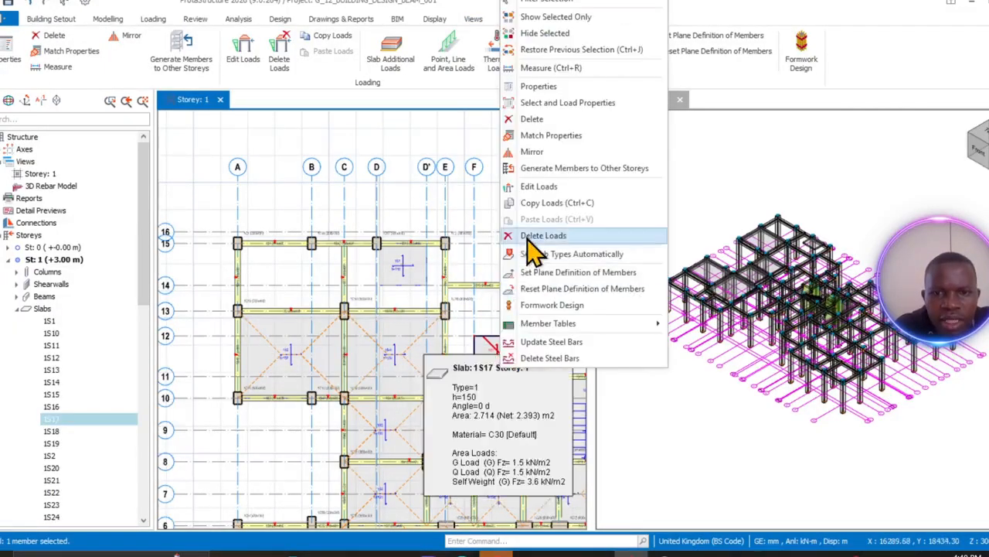
click(527, 237)
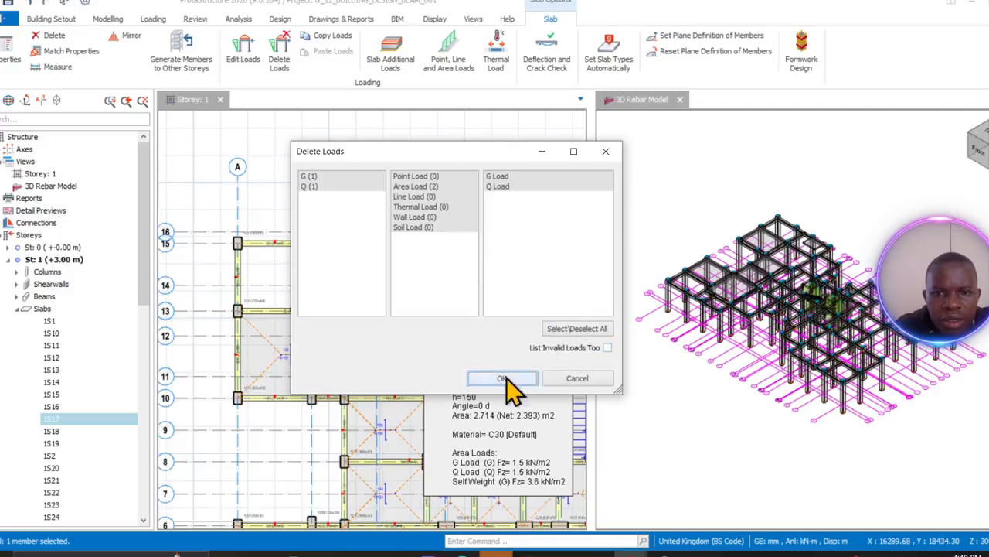
click(505, 377)
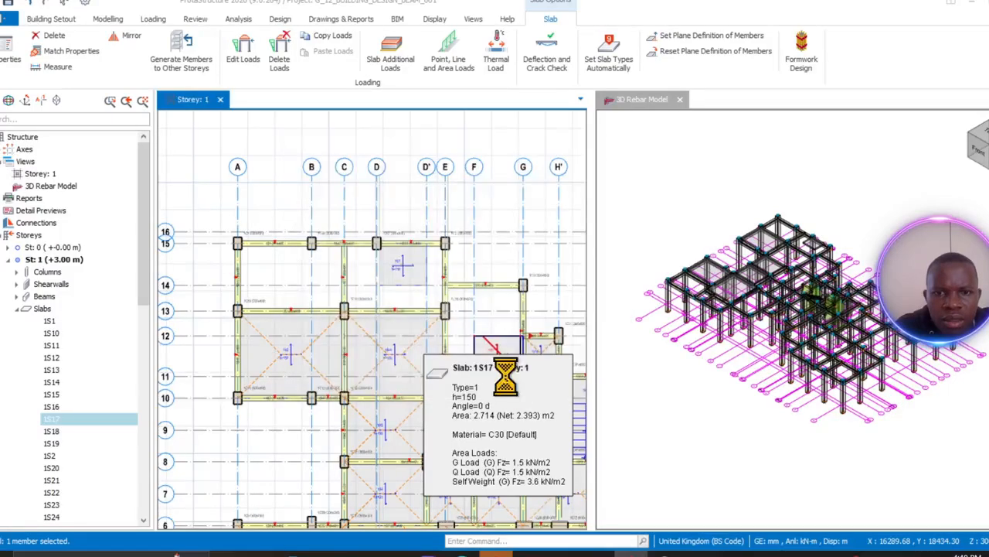
right_click(499, 363)
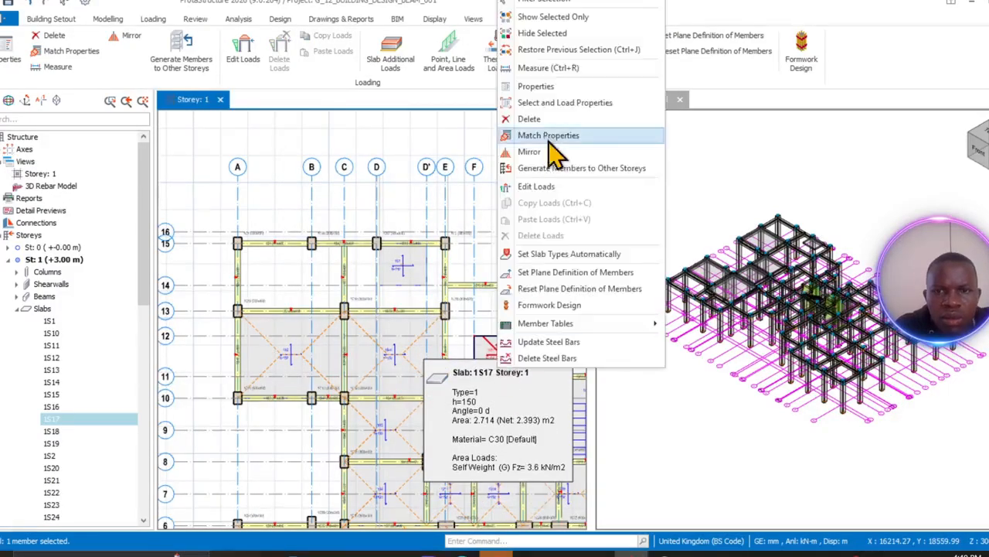
click(534, 119)
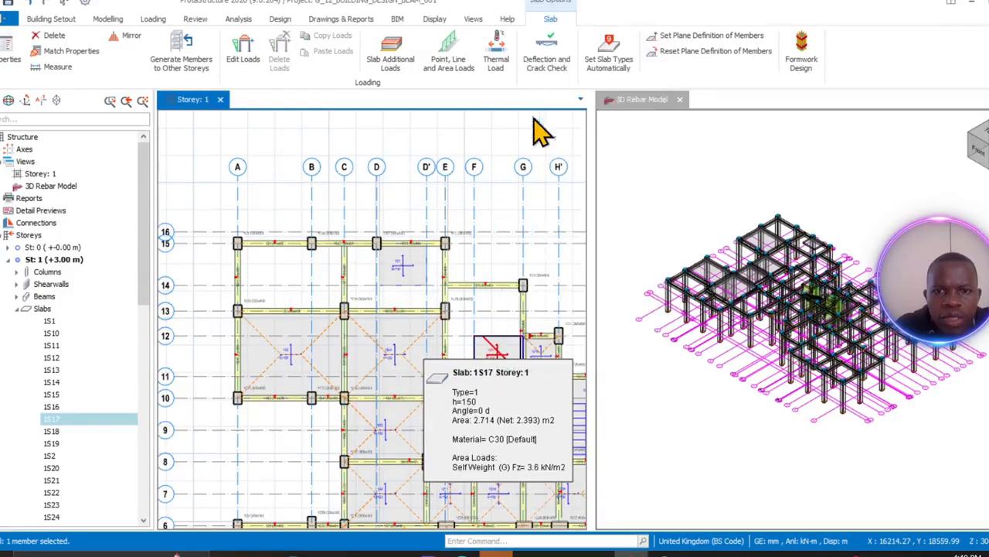
- Delete all loads from the small slab between axes D–D' and 14–15, and delete the slab itself
right_click(403, 274)
click(433, 236)
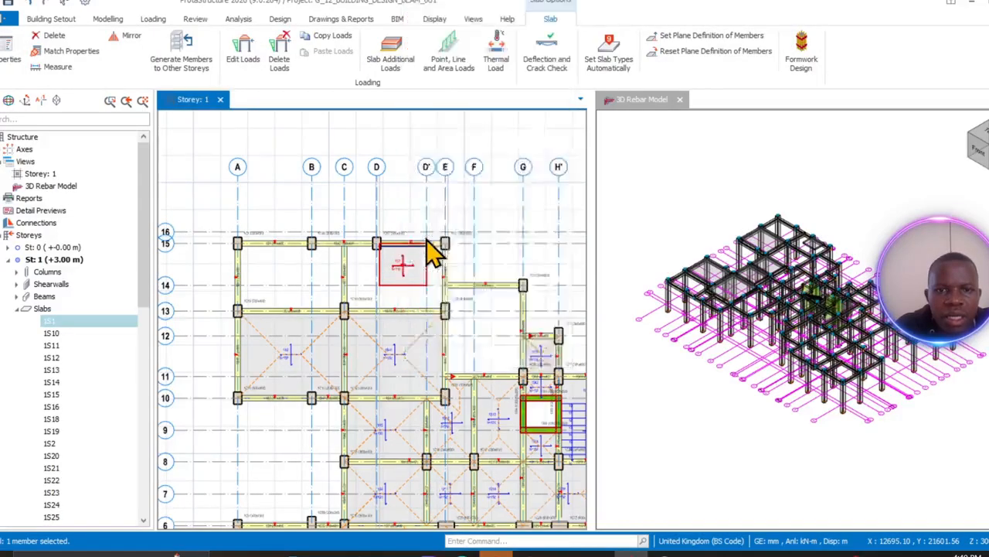
click(503, 378)
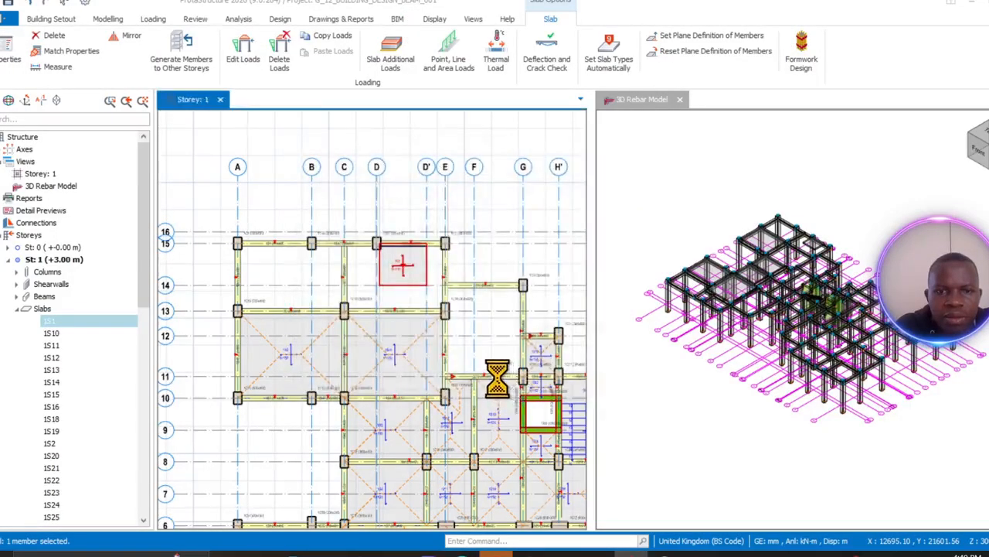
right_click(403, 272)
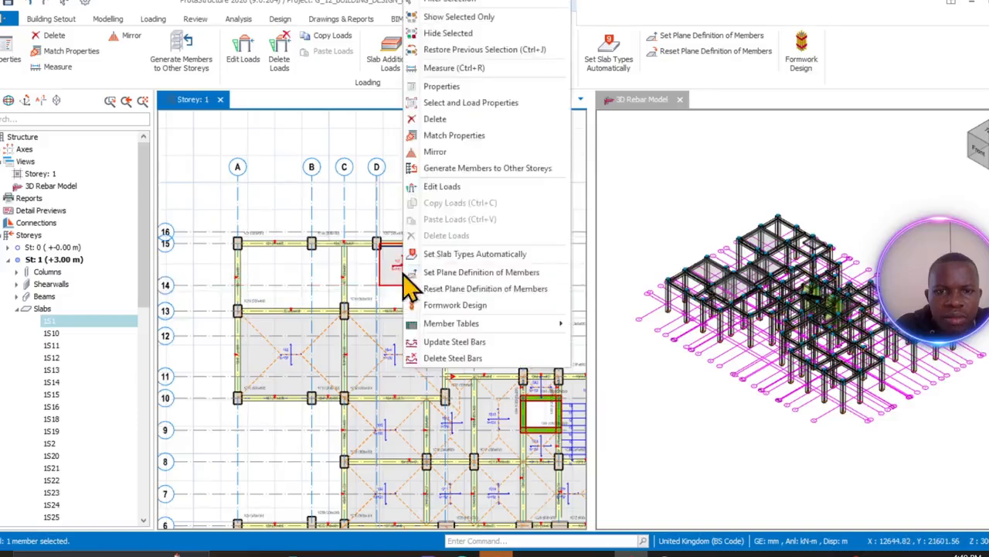
click(472, 128)
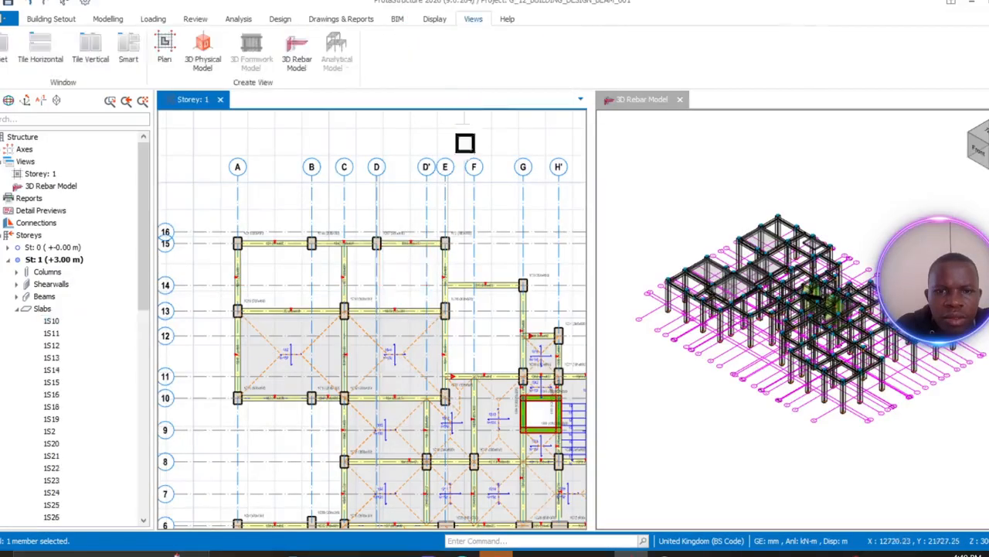
- Open the properties of the slab in bay C–E/10–13 and switch the insertion method to Pick Points
click(408, 354)
right_click(411, 368)
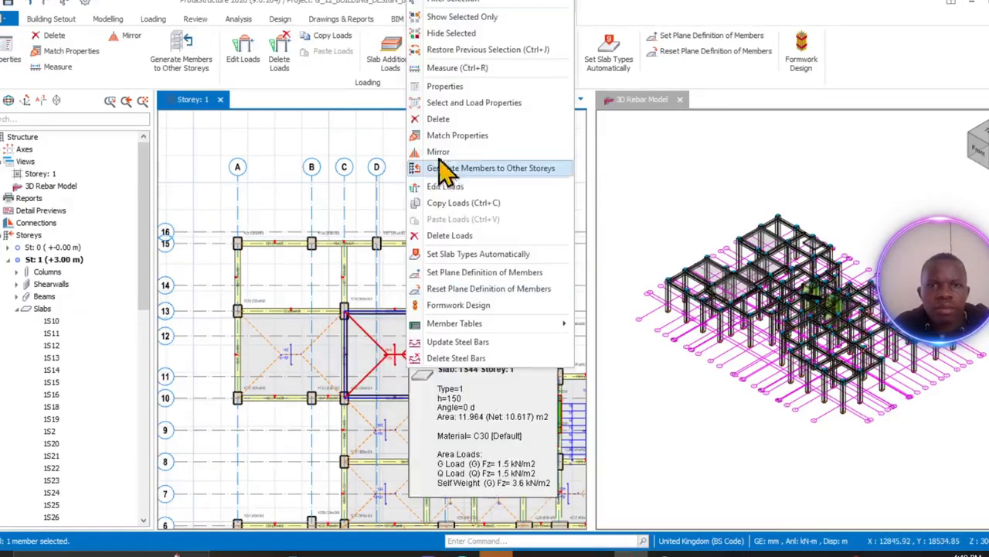
click(447, 87)
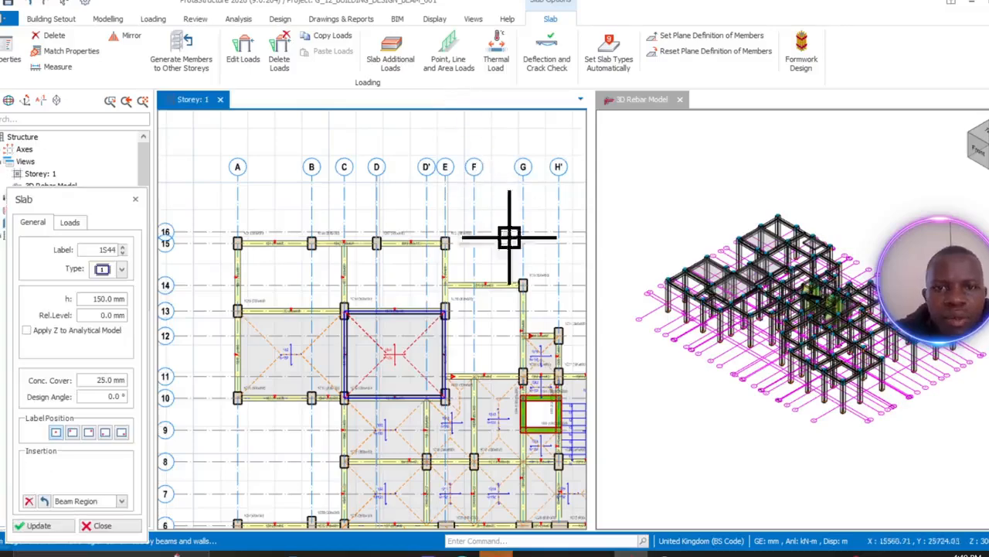
scroll(387, 247, up, 3)
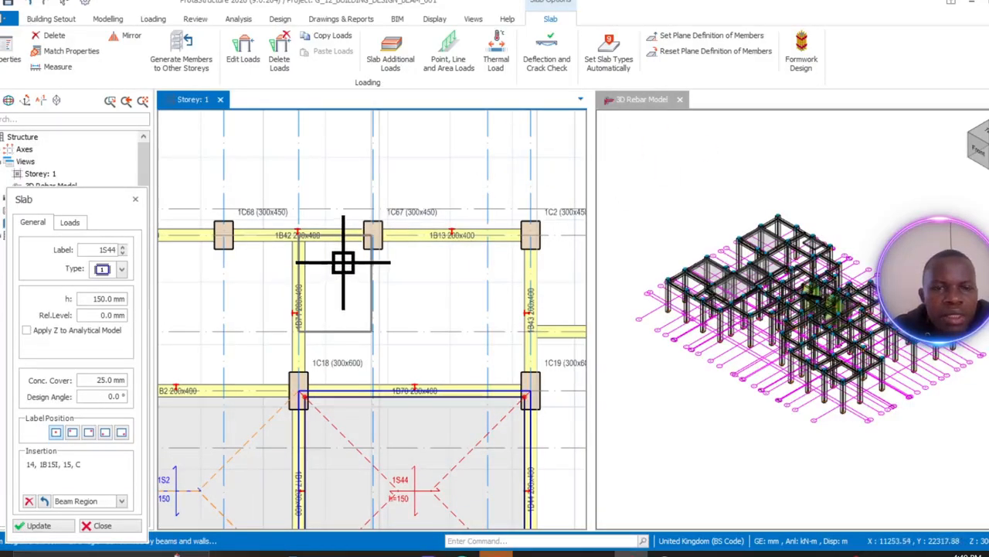
scroll(431, 425, down, 2)
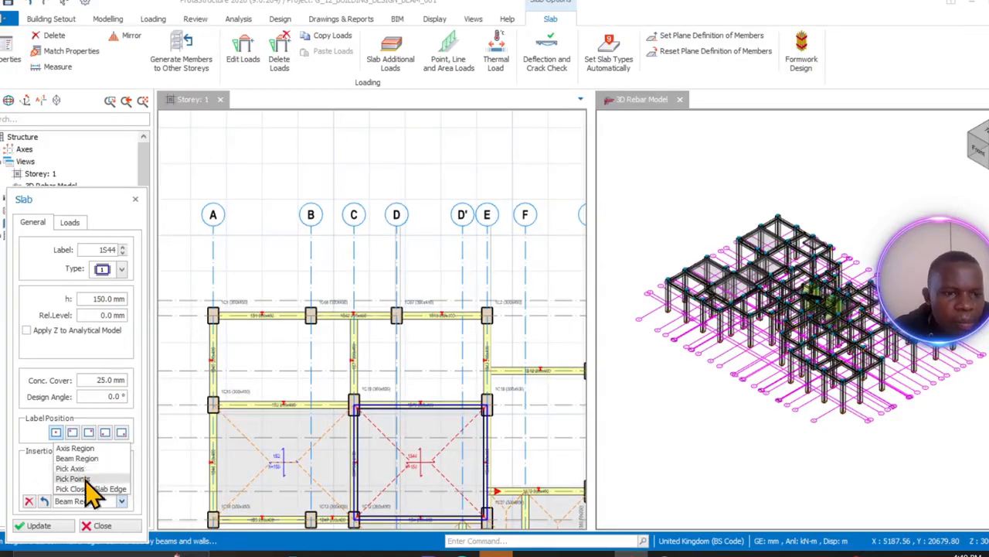
click(74, 478)
- Insert a slab in bay A–C/13–15 by picking the axis intersections A/15, C/15, C/13 and A/13
scroll(310, 386, down, 3)
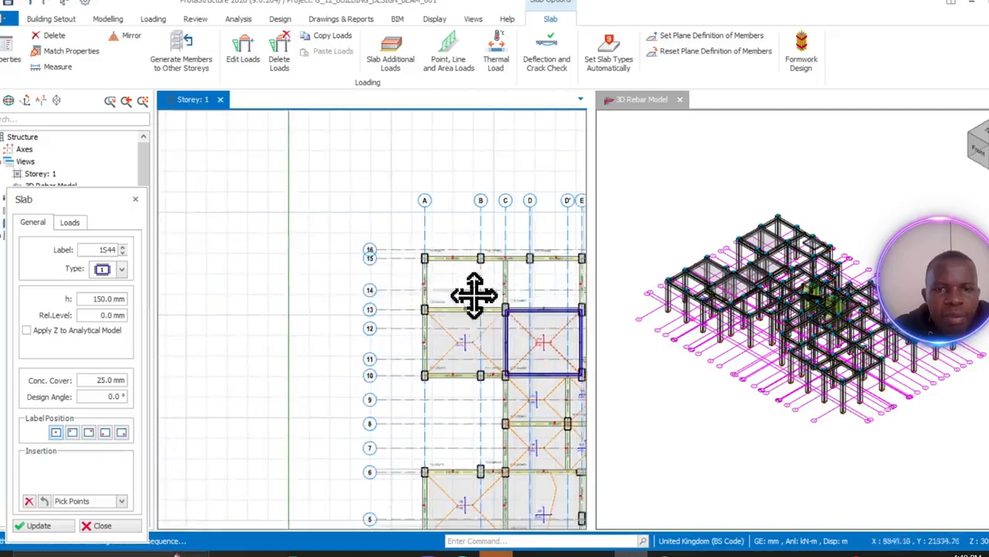
scroll(379, 347, up, 5)
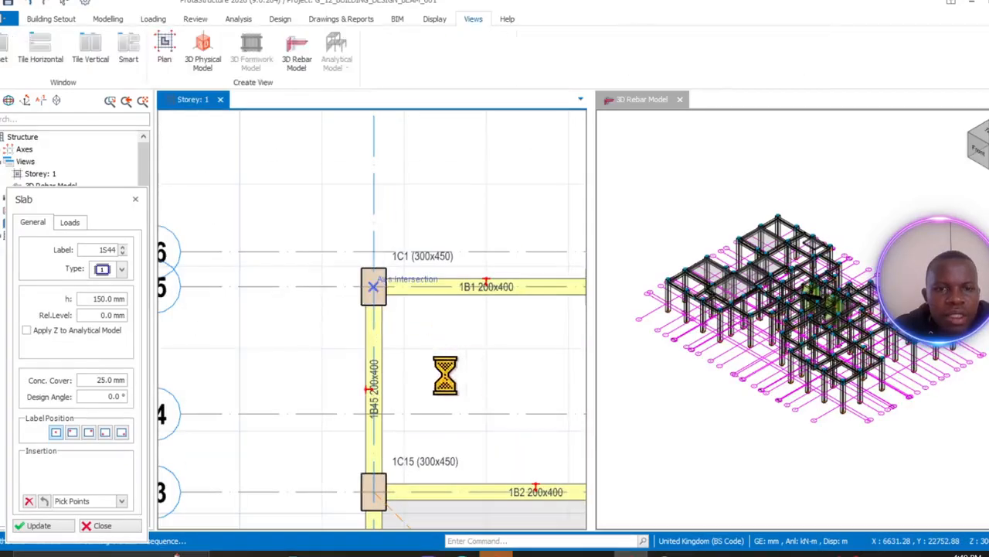
middle_drag(469, 375, 409, 365)
middle_drag(506, 343, 375, 287)
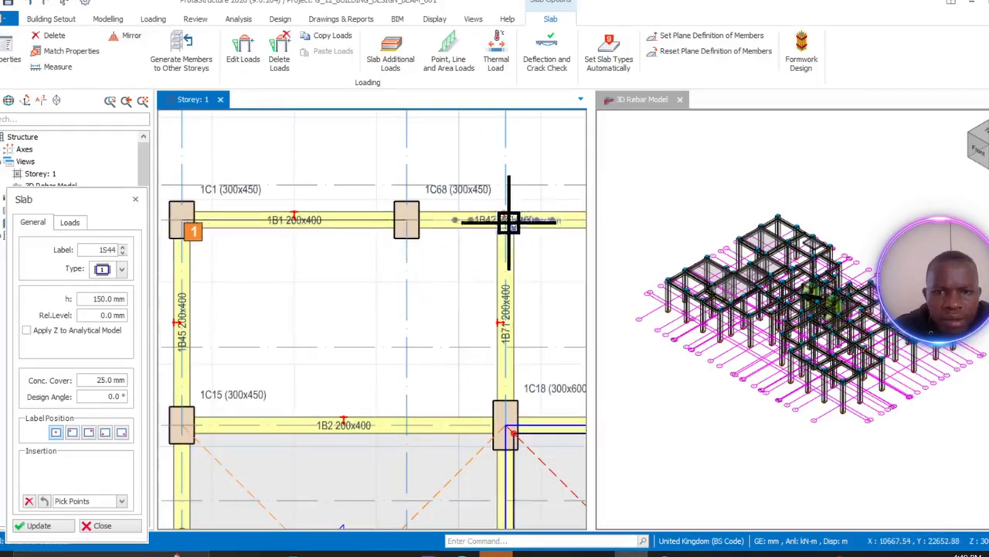
scroll(511, 224, up, 4)
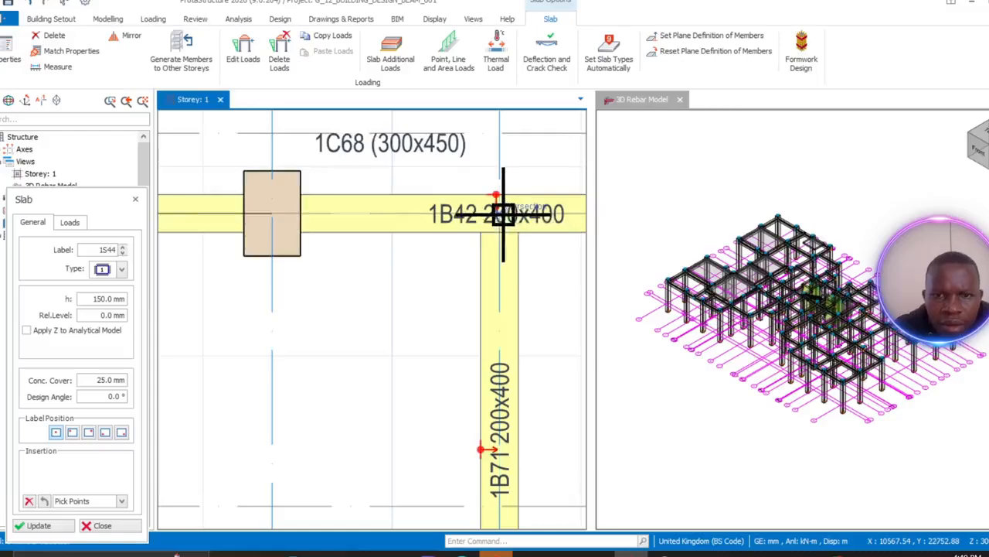
click(503, 214)
middle_drag(496, 446, 486, 280)
scroll(486, 280, down, 3)
middle_drag(482, 367, 484, 226)
scroll(485, 240, up, 2)
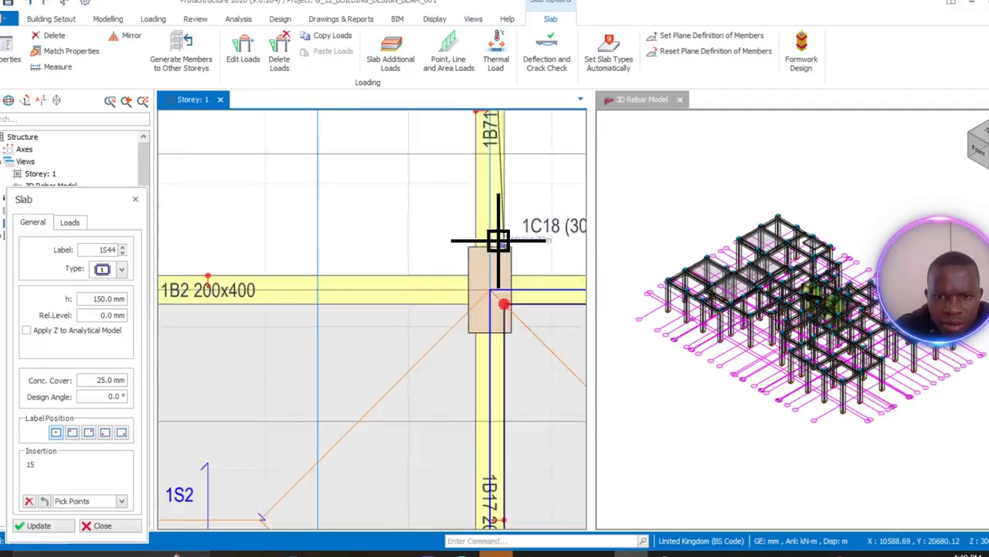
click(489, 292)
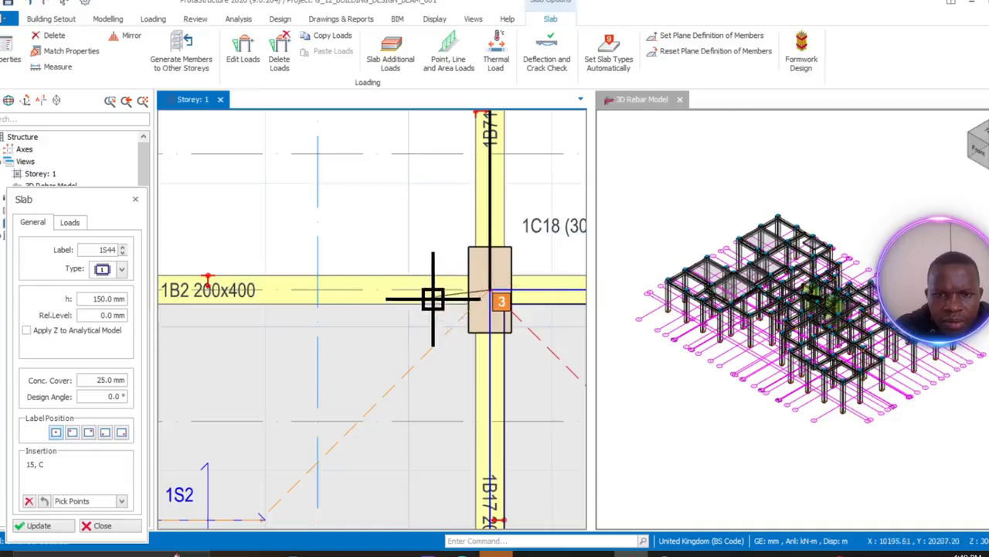
middle_drag(297, 286, 492, 282)
scroll(408, 284, down, 2)
middle_drag(397, 283, 471, 295)
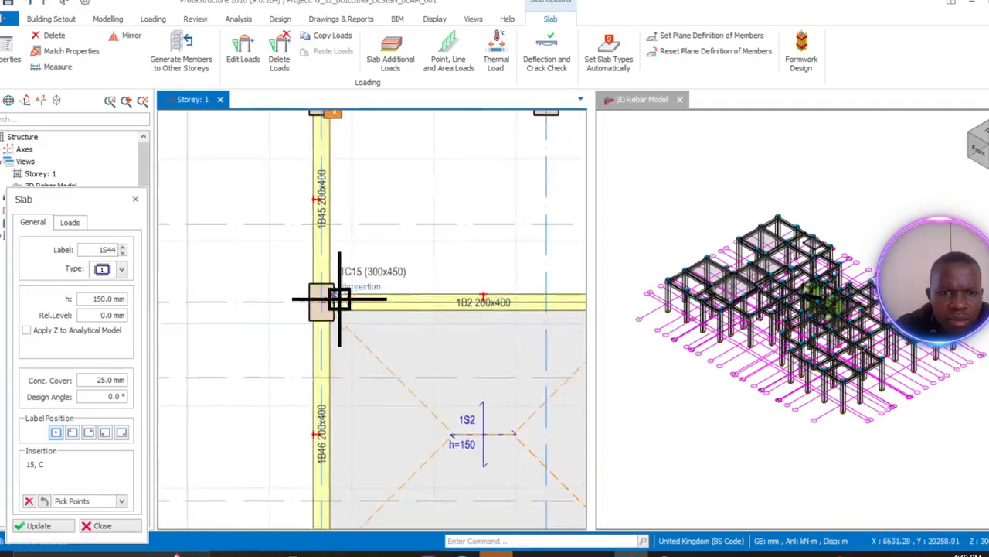
click(323, 303)
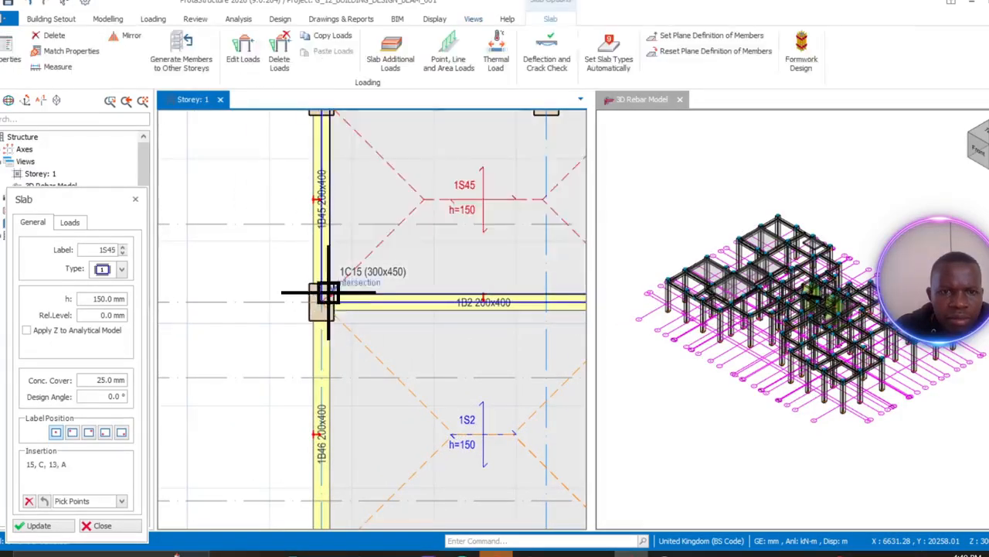
- Insert a slab in bay C–E/13–15 by picking the axis intersections C/15, E/15, E/13 and C/13
scroll(311, 313, down, 4)
middle_drag(378, 325, 171, 333)
scroll(249, 305, up, 3)
middle_drag(248, 305, 281, 342)
scroll(276, 221, up, 1)
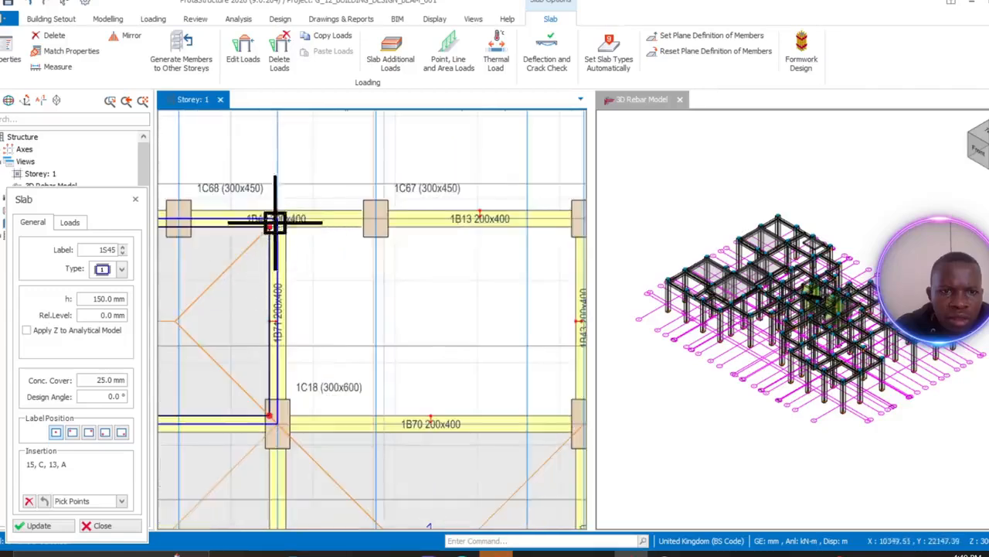
click(276, 221)
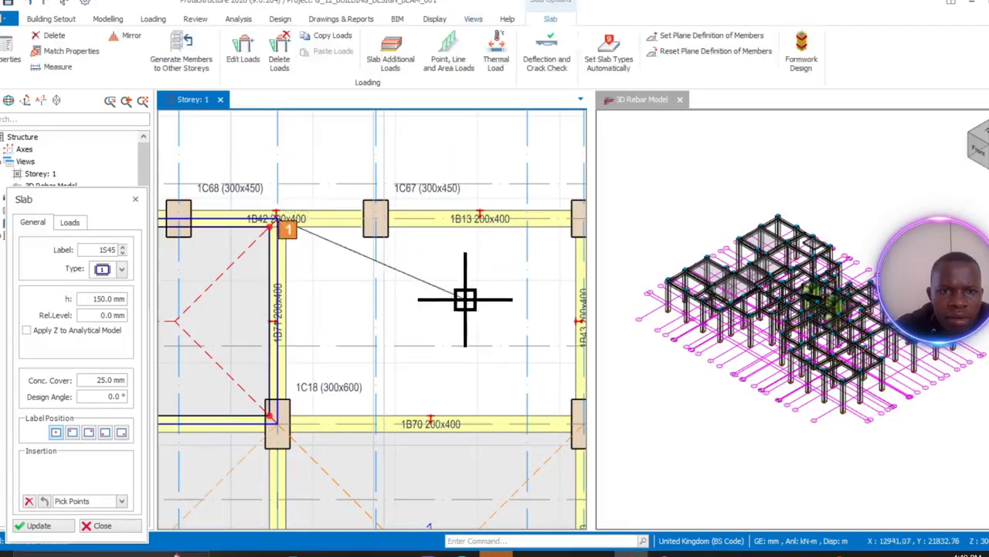
middle_drag(464, 299, 276, 325)
click(348, 269)
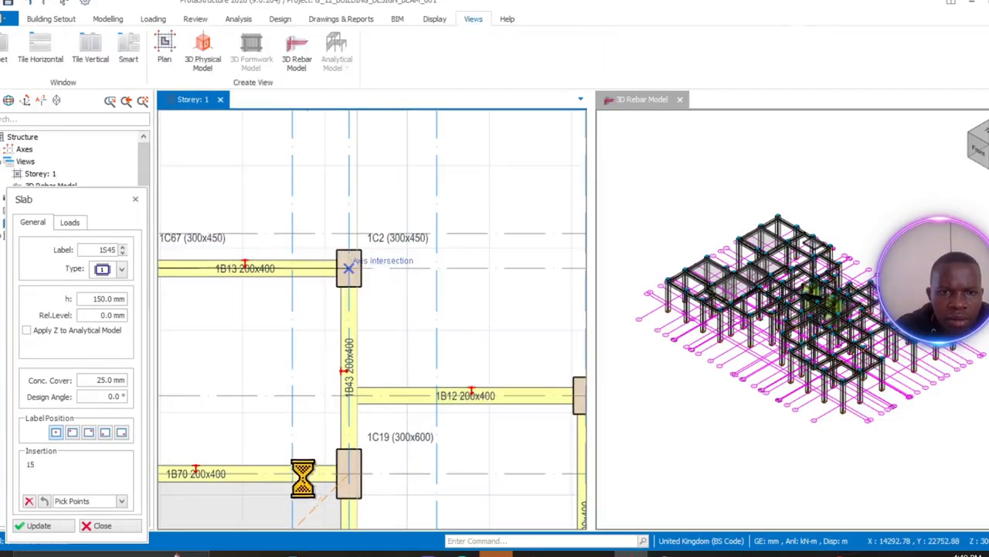
middle_drag(303, 478, 418, 318)
click(464, 325)
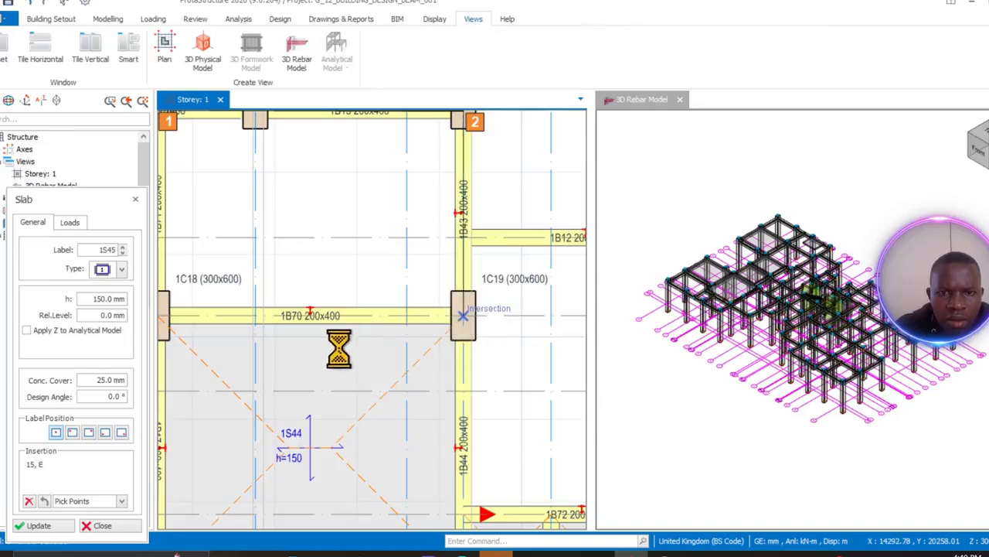
middle_drag(320, 338, 478, 347)
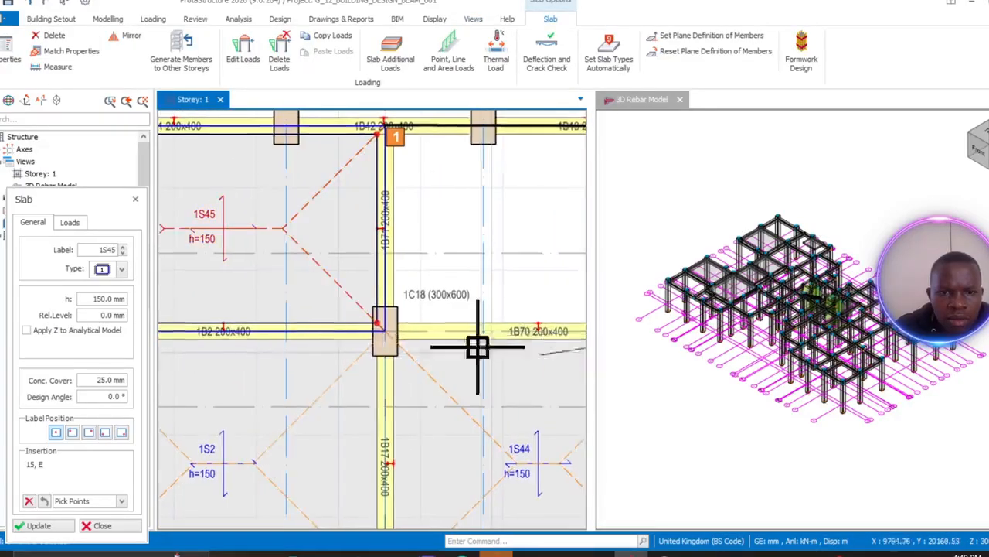
click(389, 337)
- Insert a slab in bay E–G/11–14 by picking the axis intersections E/14, G/14, G/11 and E/11
scroll(380, 353, down, 3)
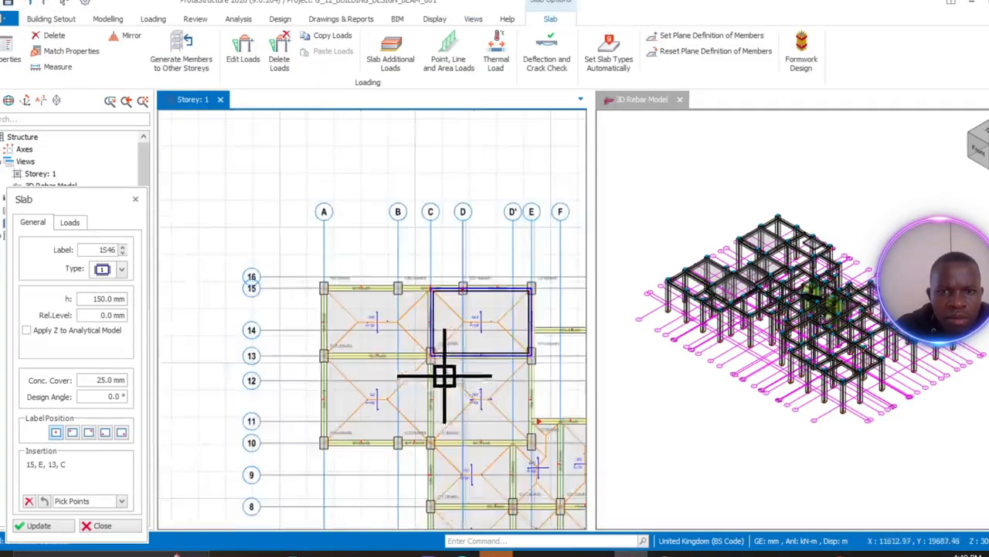
middle_drag(442, 376, 281, 360)
scroll(331, 283, up, 4)
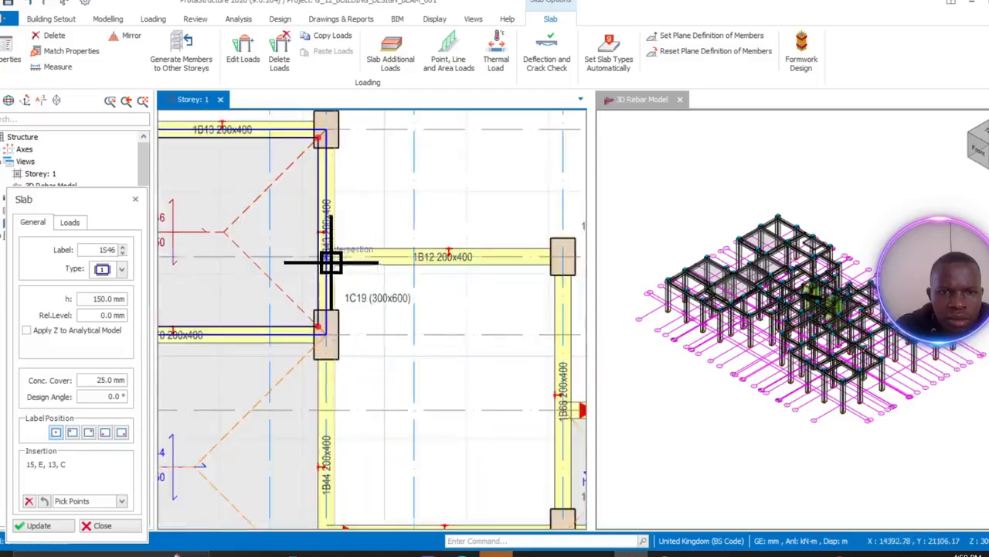
click(330, 259)
middle_drag(576, 284, 397, 283)
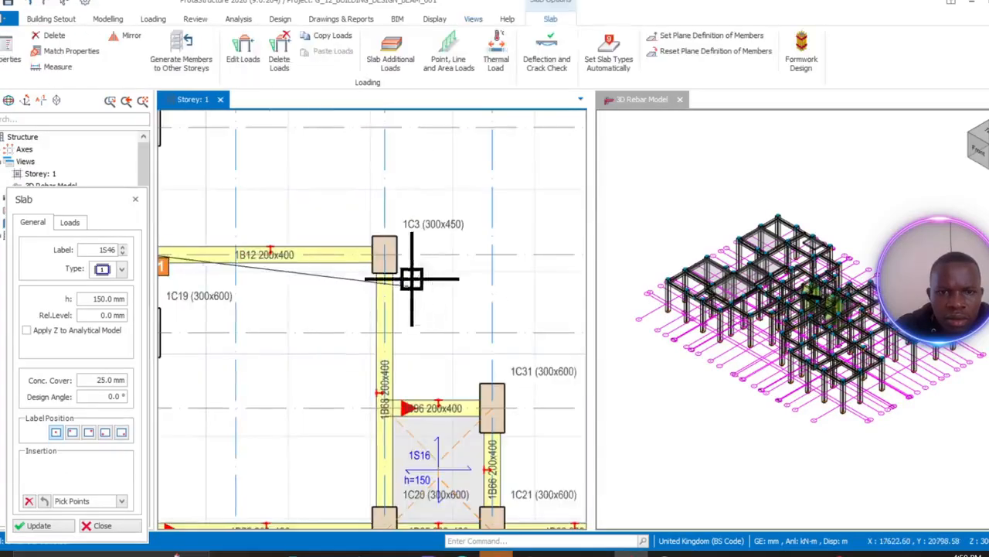
click(385, 254)
middle_drag(360, 442, 415, 215)
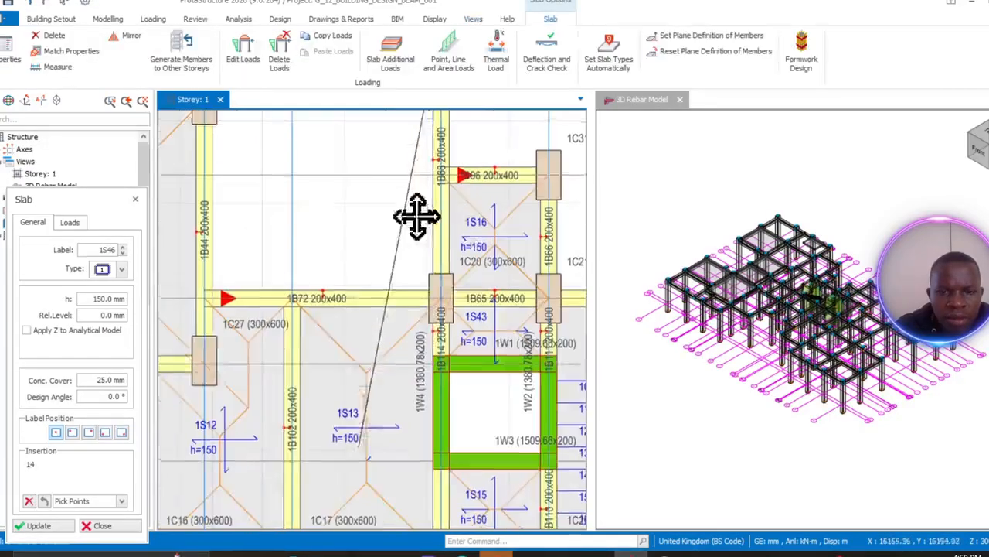
click(443, 296)
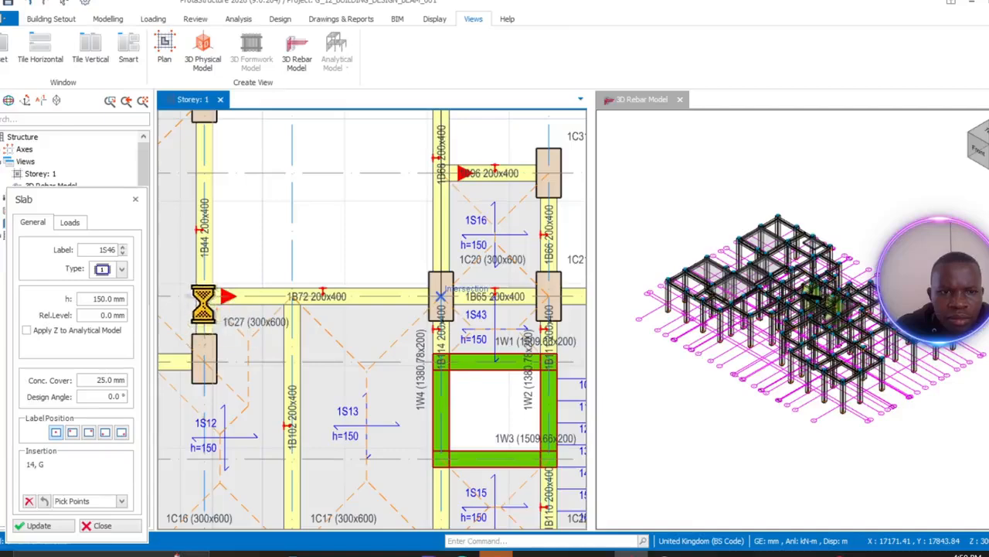
click(204, 296)
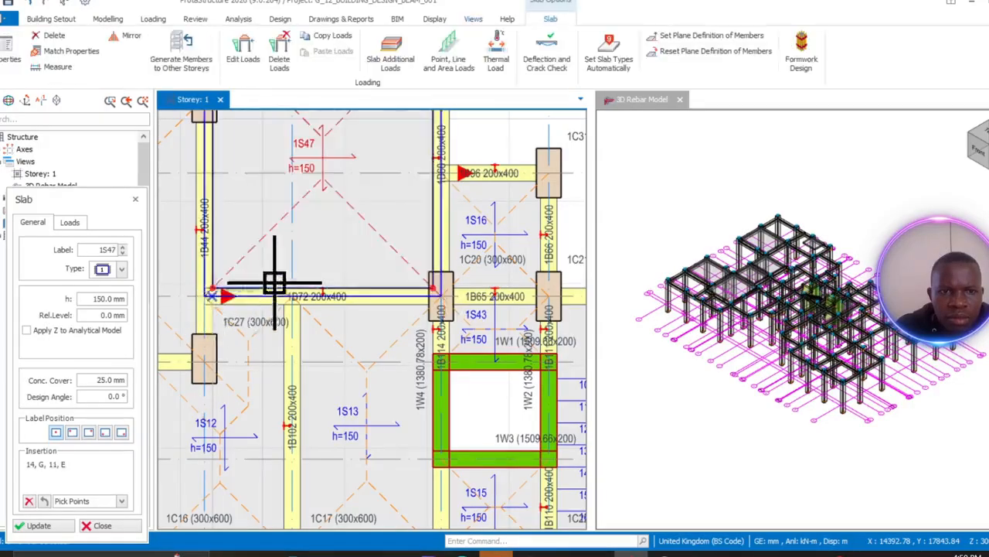
- Leave slab insertion and delete the stray slab between axes P–Q and 7–8
scroll(307, 302, down, 3)
middle_drag(390, 311, 289, 354)
scroll(347, 346, down, 3)
middle_drag(376, 384, 262, 251)
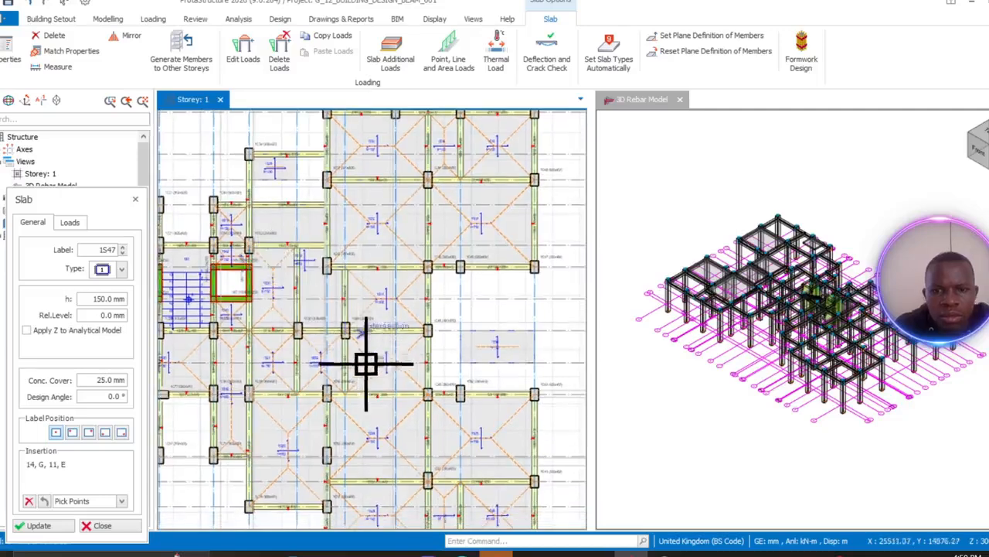
key(Escape)
click(504, 347)
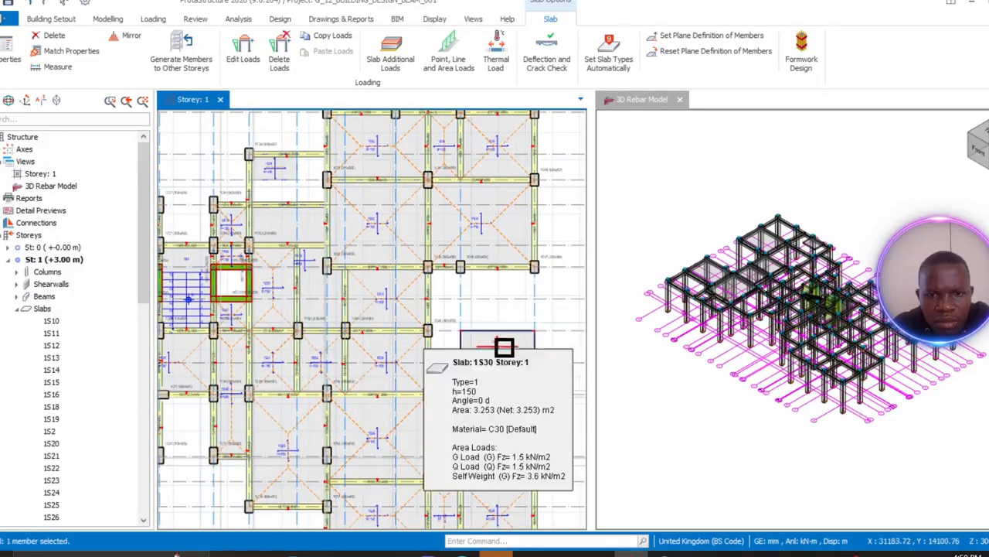
right_click(504, 347)
click(538, 133)
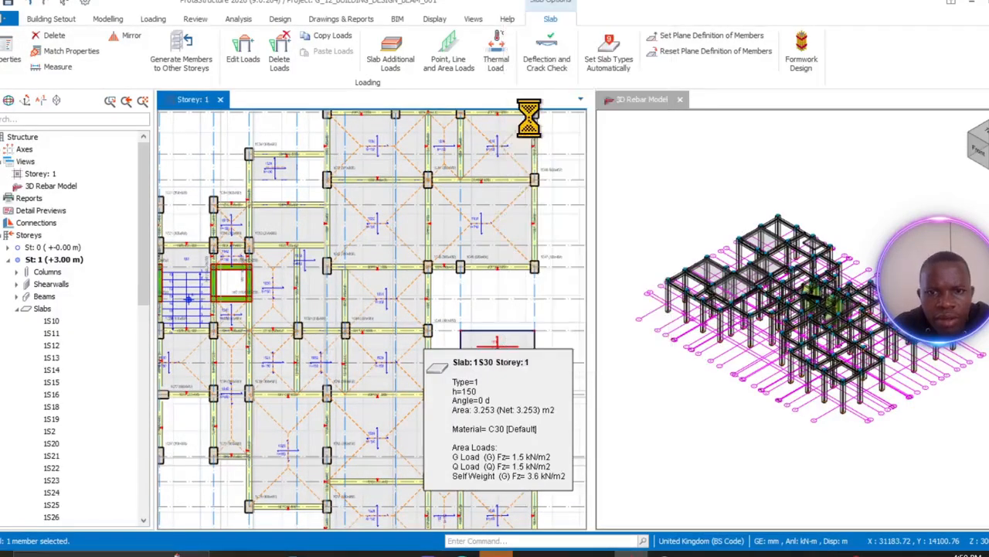
- Delete the small slab between axes J–K and 13–14
middle_drag(431, 285, 544, 425)
scroll(386, 307, up, 3)
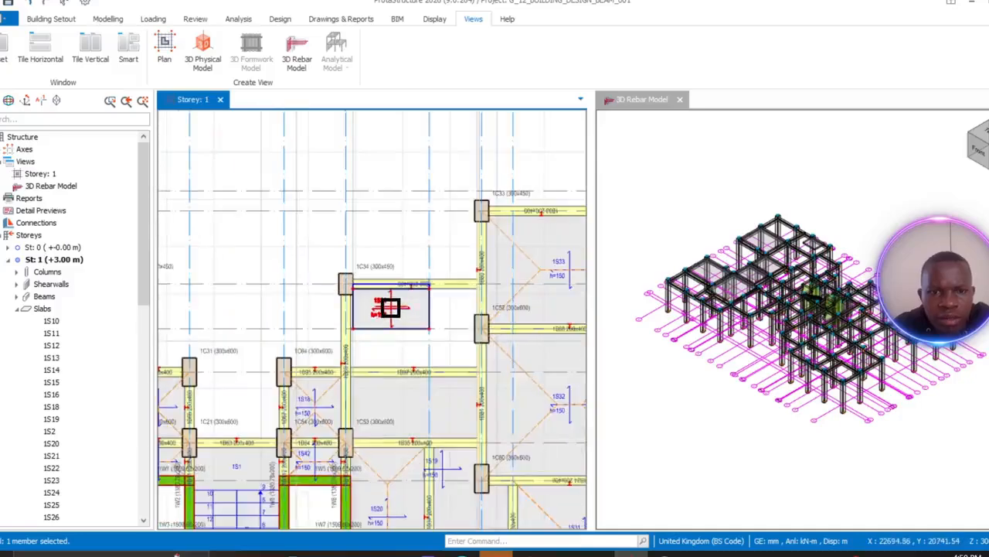
click(390, 308)
right_click(391, 307)
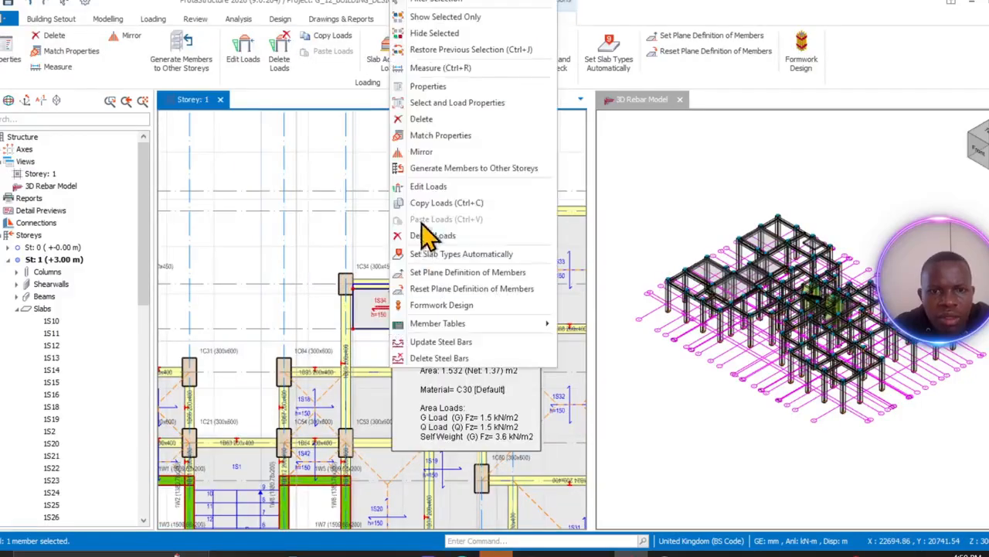
click(422, 122)
- Open the properties of the slab in bay L–O/13–15 to reuse its settings for slab insertion
middle_drag(456, 294, 258, 316)
click(419, 276)
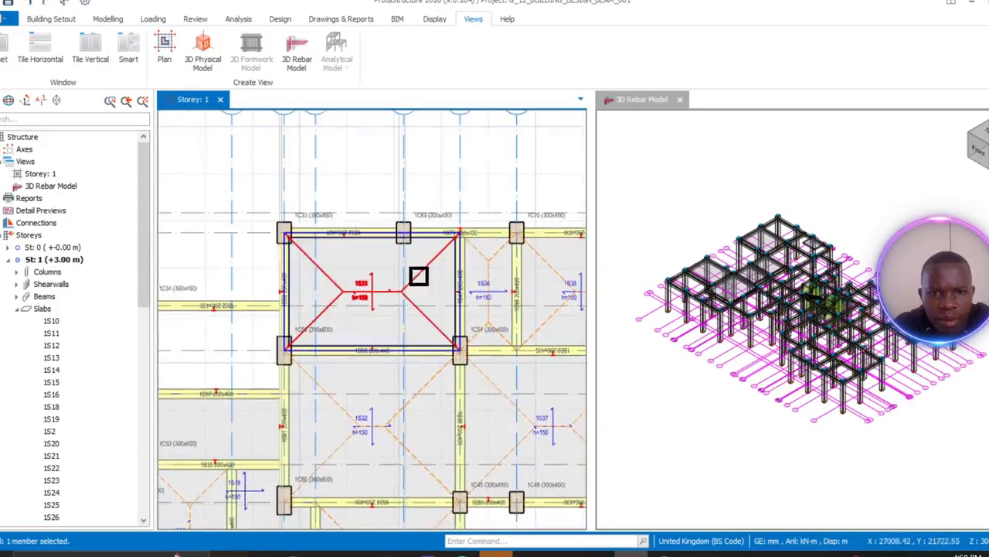
click(391, 291)
right_click(390, 291)
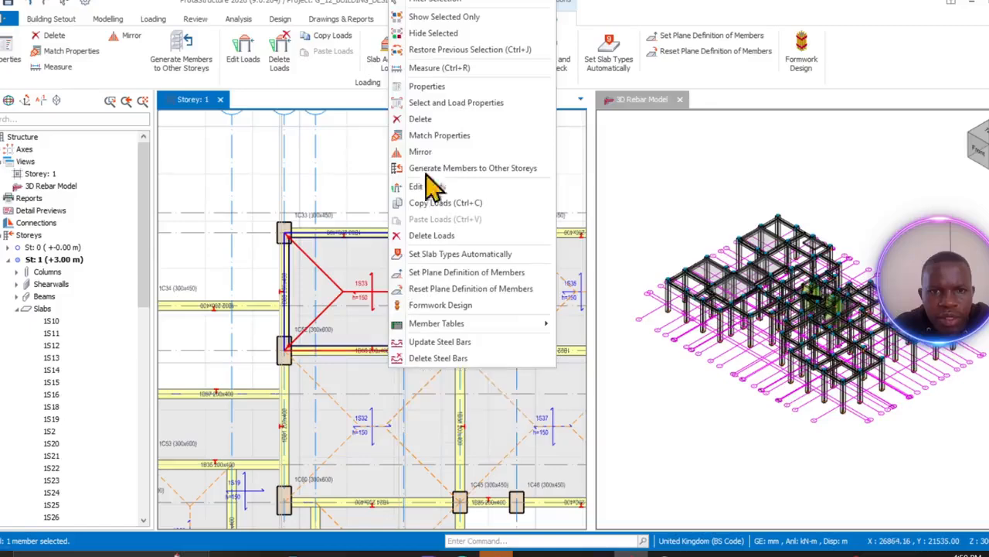
click(430, 106)
- Insert a slab in bay J–L/12–14 by picking the axis intersections J/14, L/14, L/12 and J/12
scroll(304, 316, up, 2)
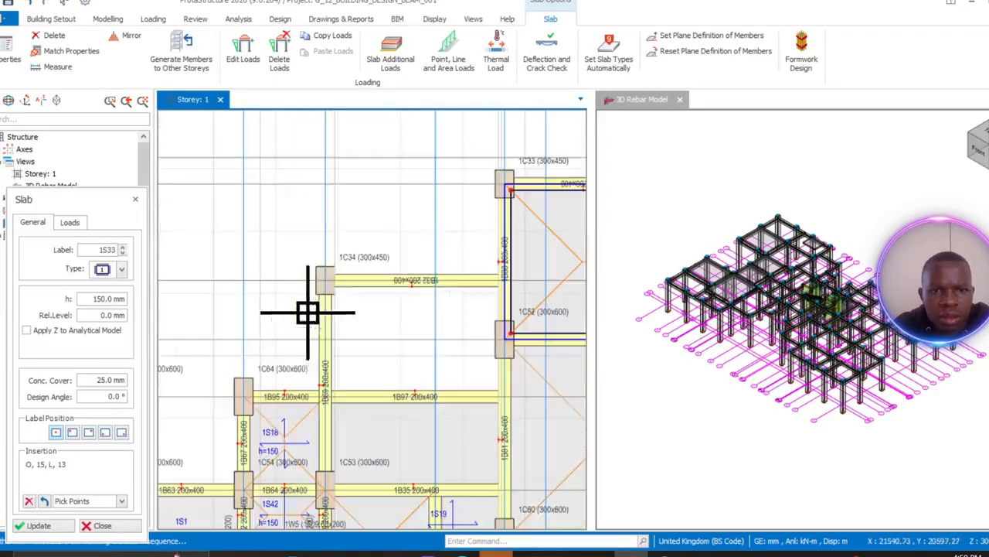
middle_drag(474, 316, 309, 320)
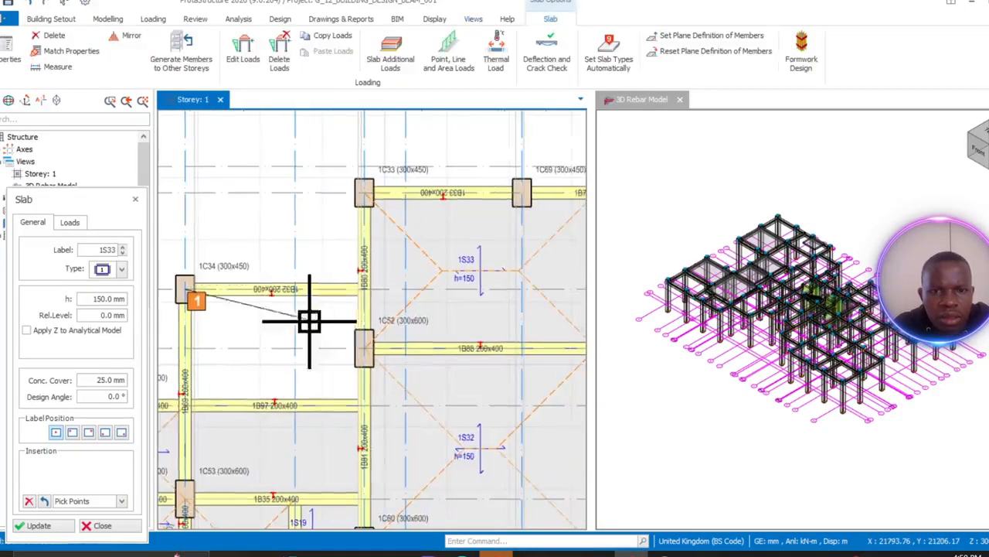
click(367, 288)
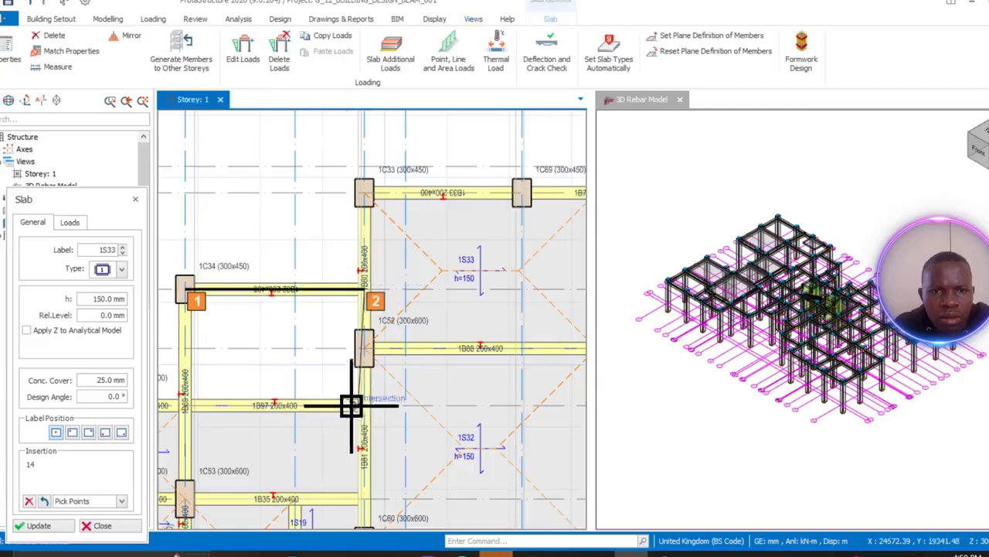
middle_drag(349, 405, 400, 296)
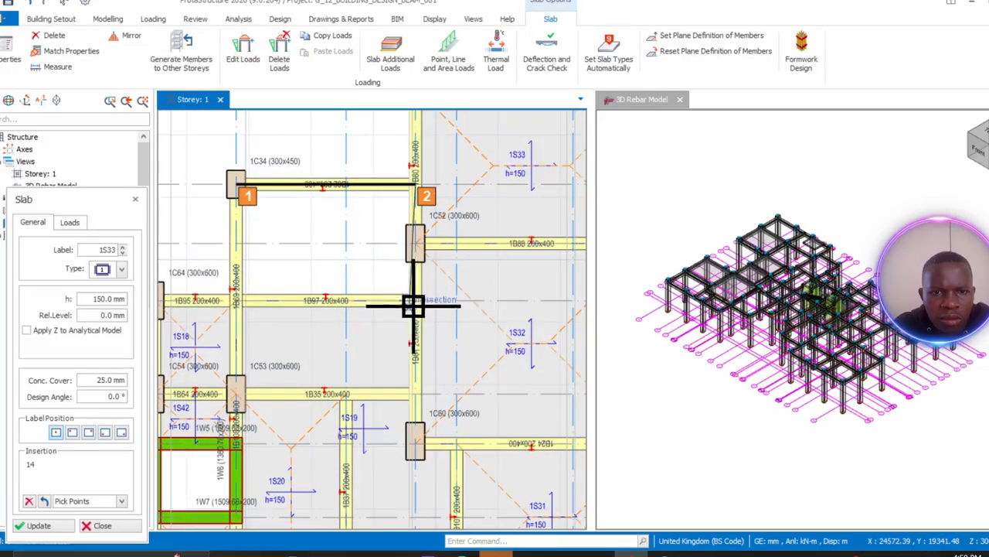
click(416, 301)
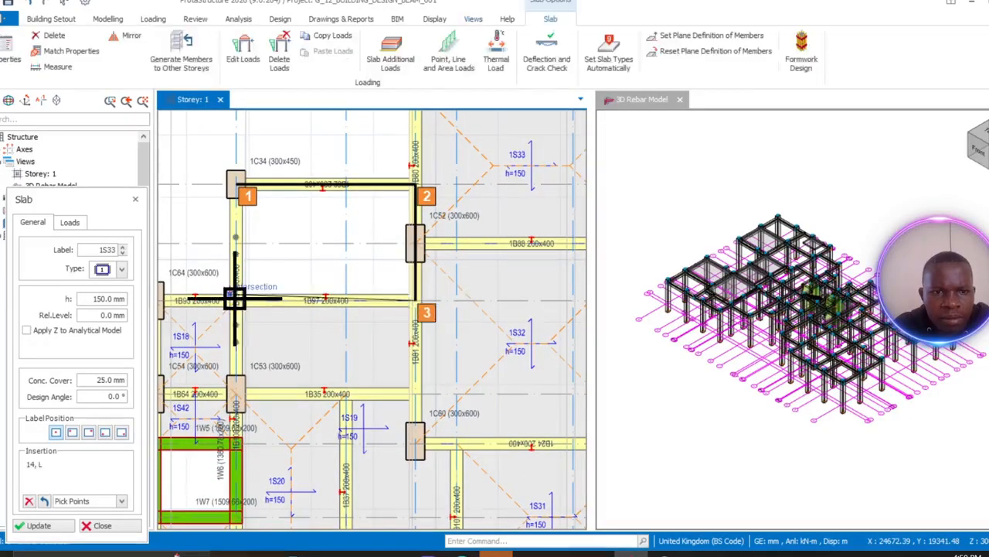
scroll(238, 301, up, 3)
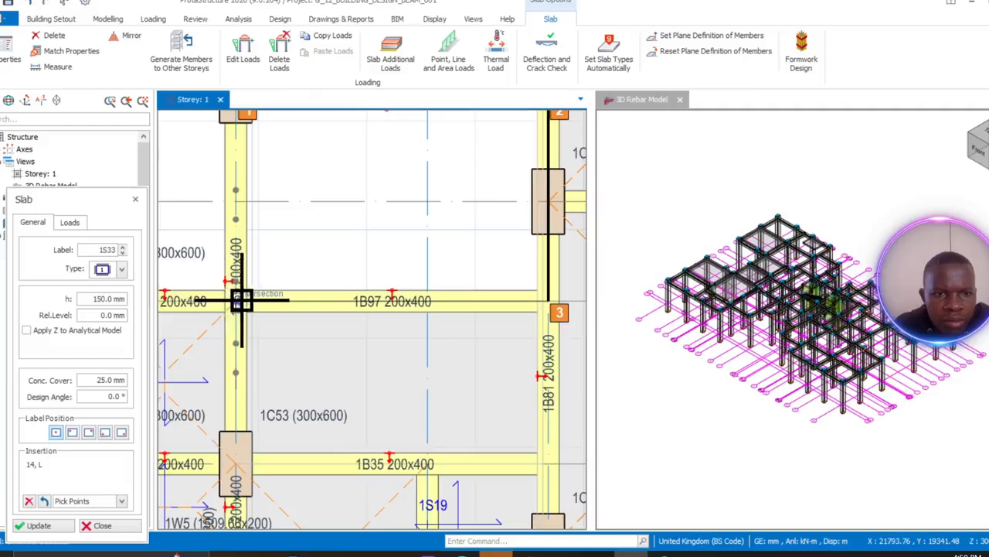
click(236, 301)
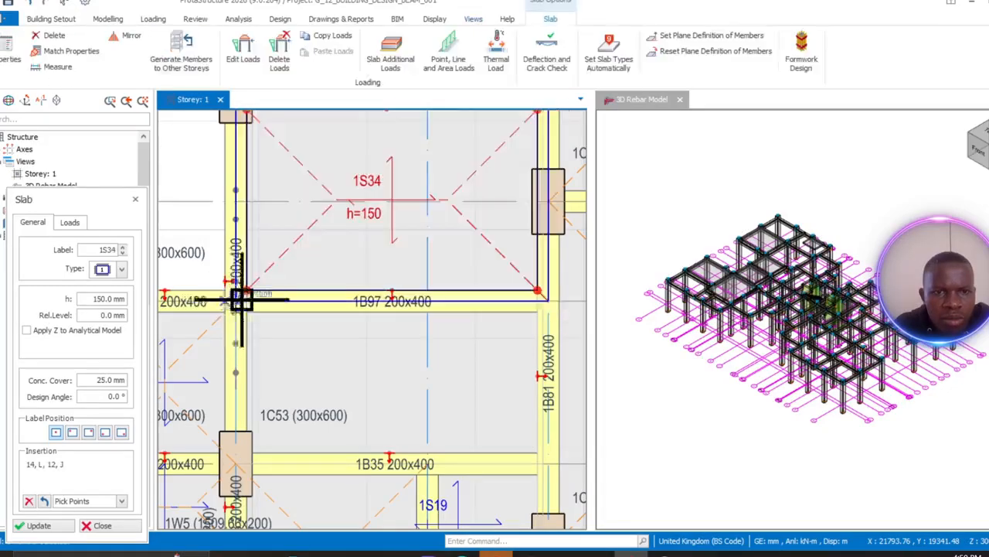
- Examine the whole Storey 1 plan for bays without slabs, and leave slab insertion
scroll(287, 381, down, 5)
middle_drag(287, 381, 318, 229)
scroll(260, 334, down, 5)
middle_drag(271, 358, 392, 322)
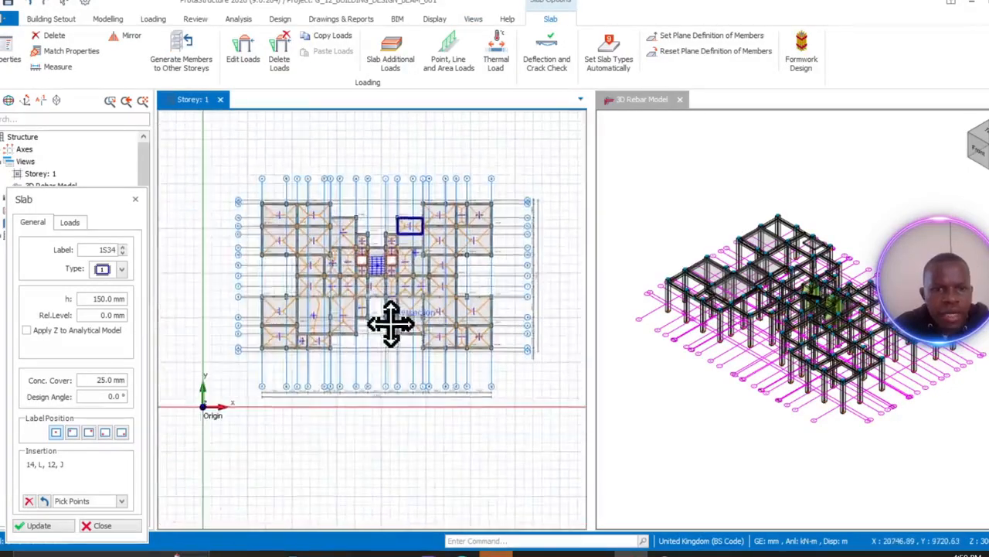
scroll(340, 341, up, 2)
scroll(402, 356, down, 5)
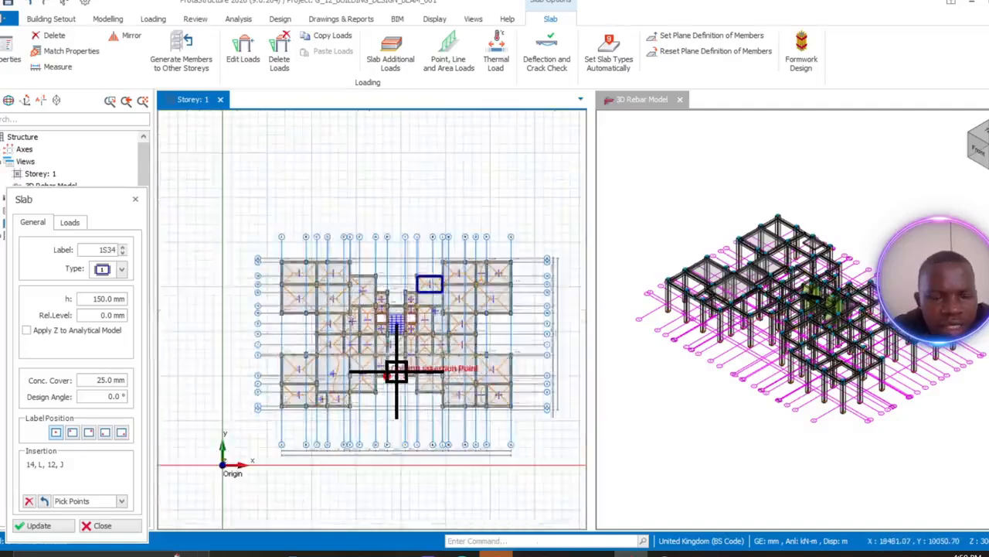
scroll(395, 372, up, 3)
key(Escape)
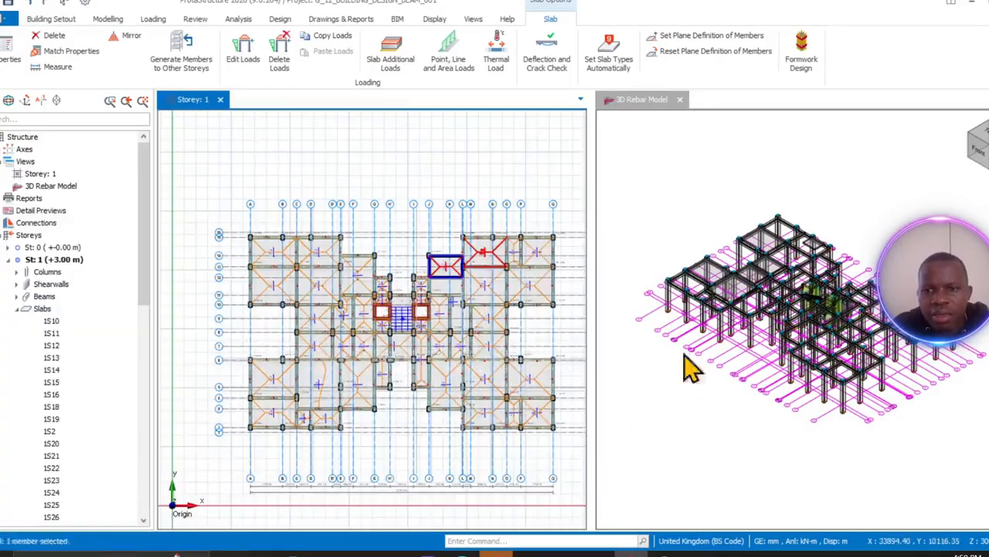
click(636, 100)
scroll(741, 317, down, 2)
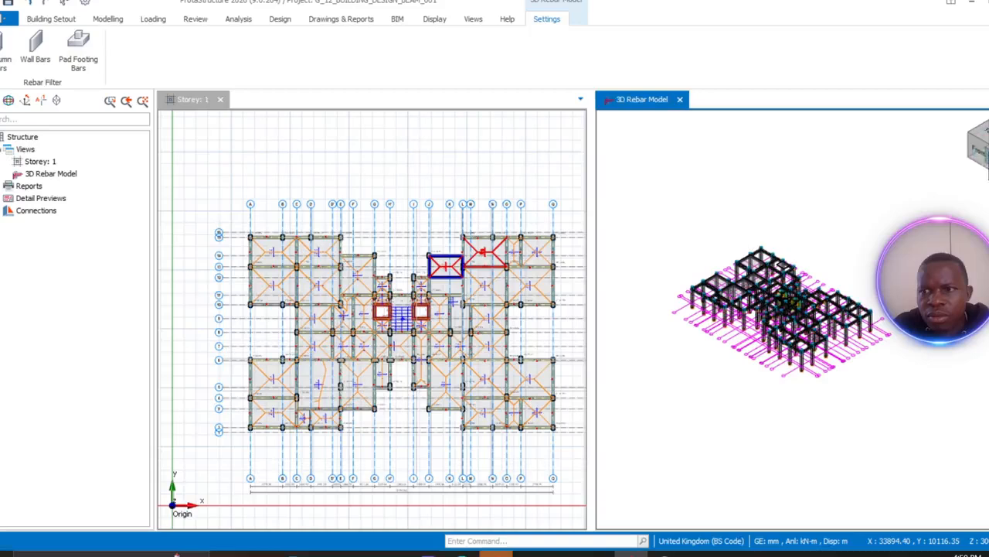
click(43, 176)
right_click(41, 175)
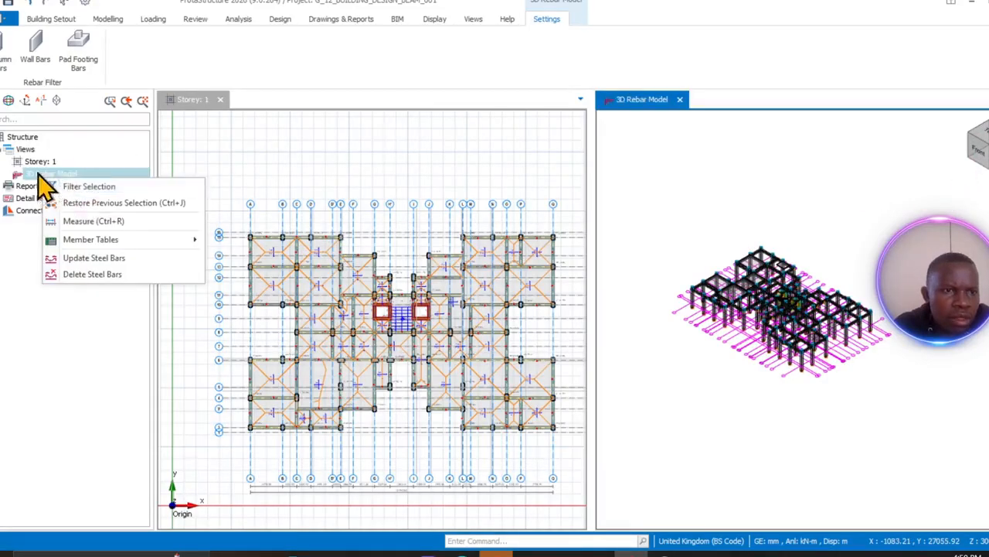
click(36, 171)
right_click(44, 186)
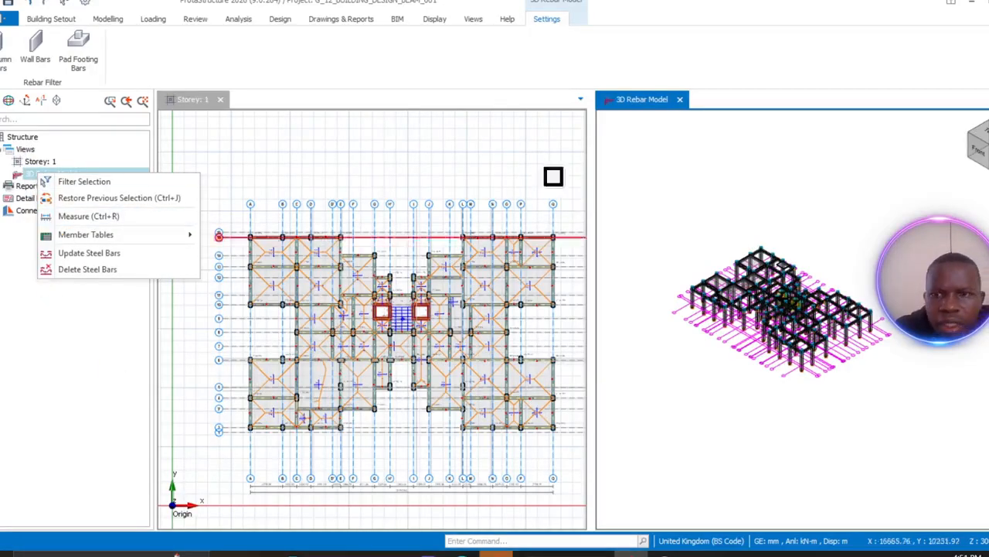
- Close the 3D Rebar Model view and create a 3D physical model view of Storey 1
click(680, 100)
click(680, 100)
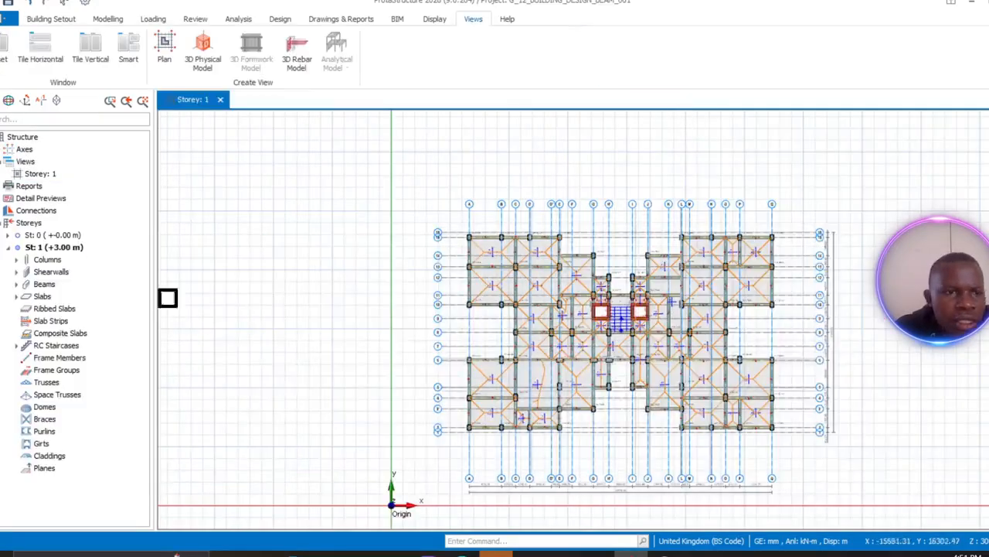
click(29, 161)
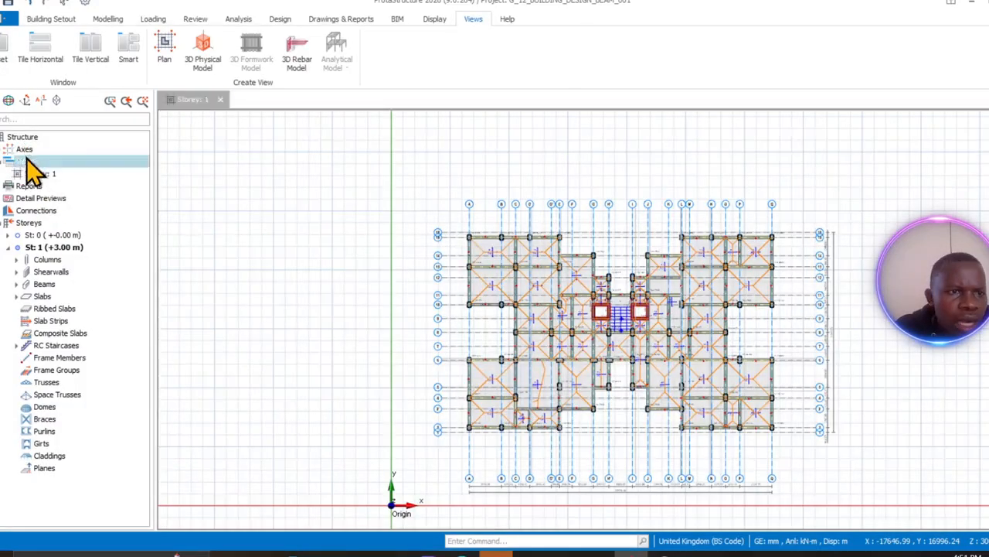
right_click(29, 164)
click(80, 186)
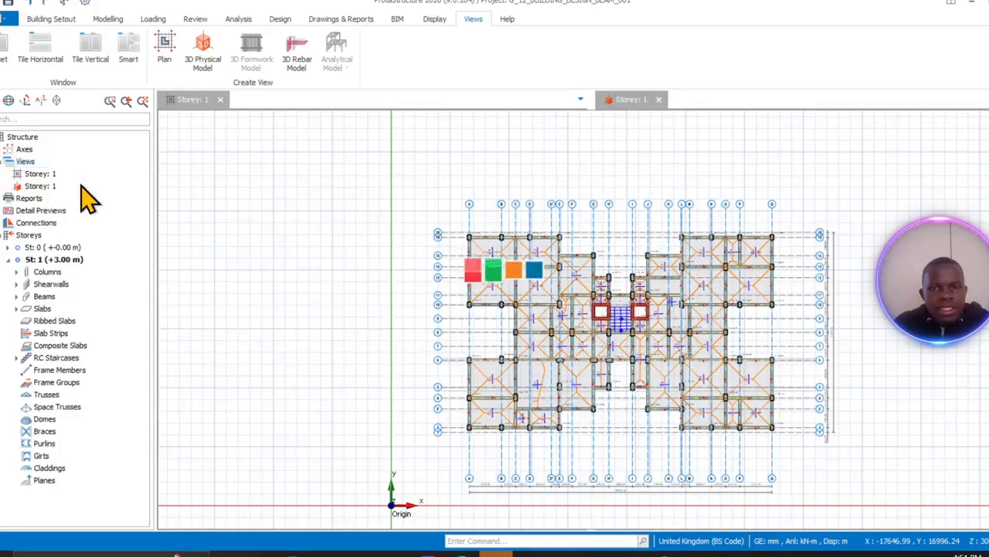
scroll(749, 275, down, 3)
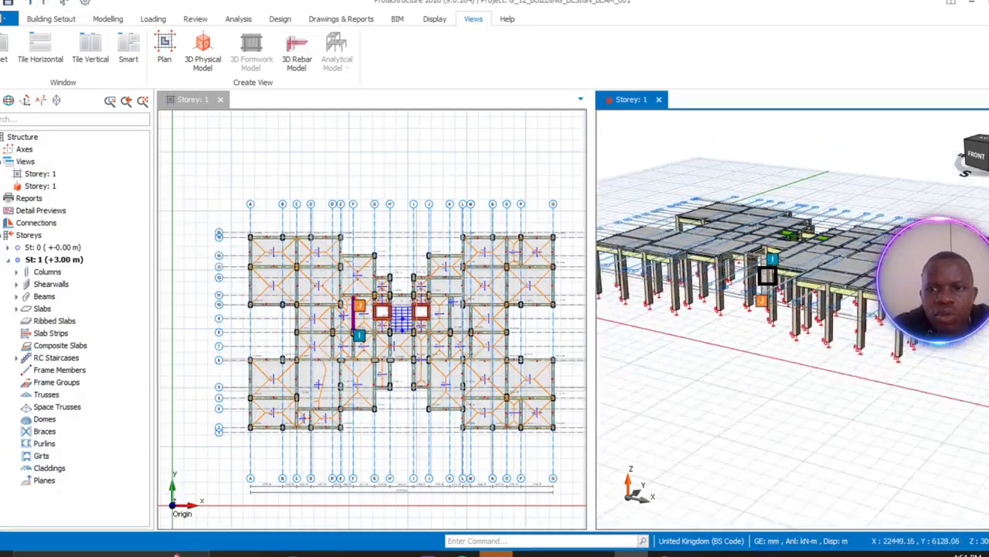
- Examine the Storey 1 floor slabs in the 3D physical model from an elevated corner view and compare them with the plan
click(980, 160)
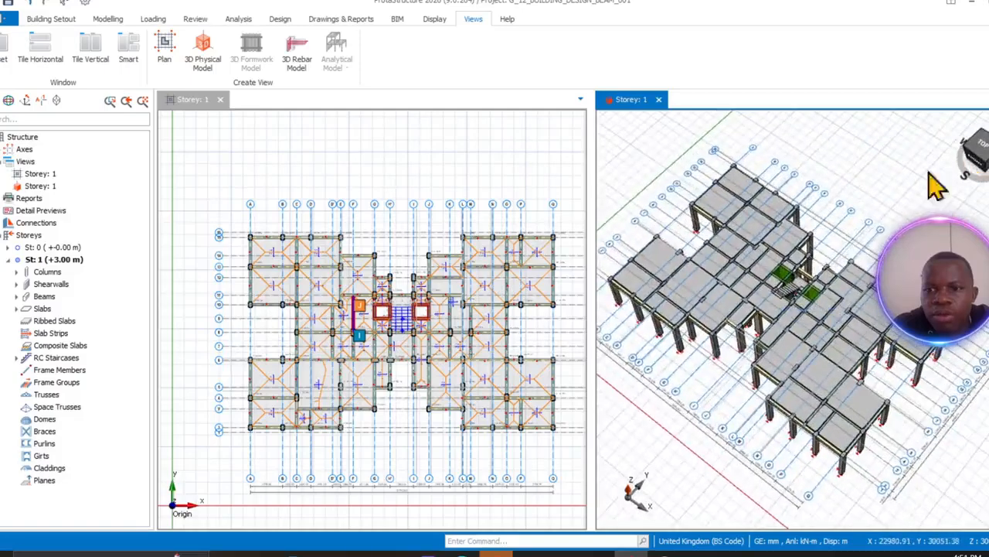
scroll(396, 320, up, 3)
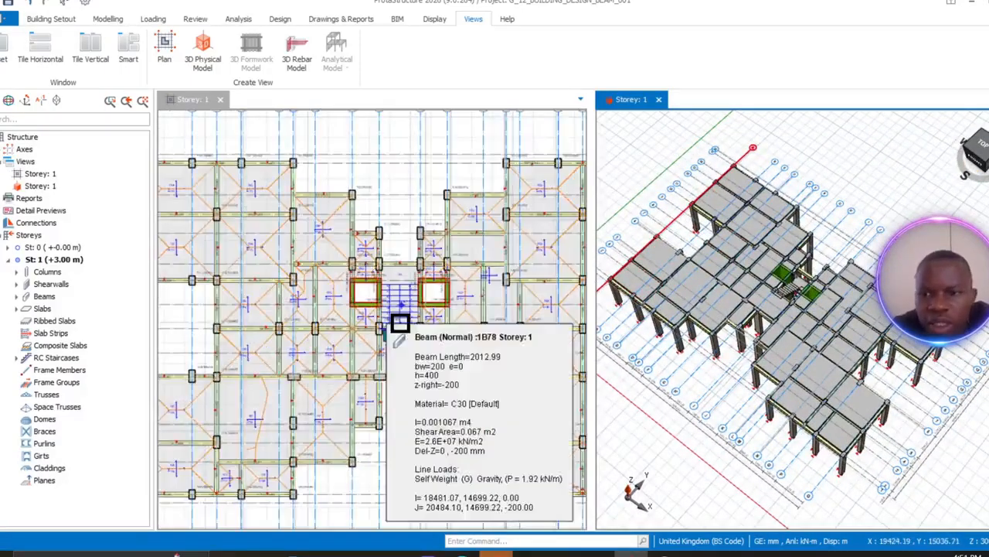
scroll(397, 320, up, 2)
scroll(766, 317, up, 3)
scroll(773, 309, down, 3)
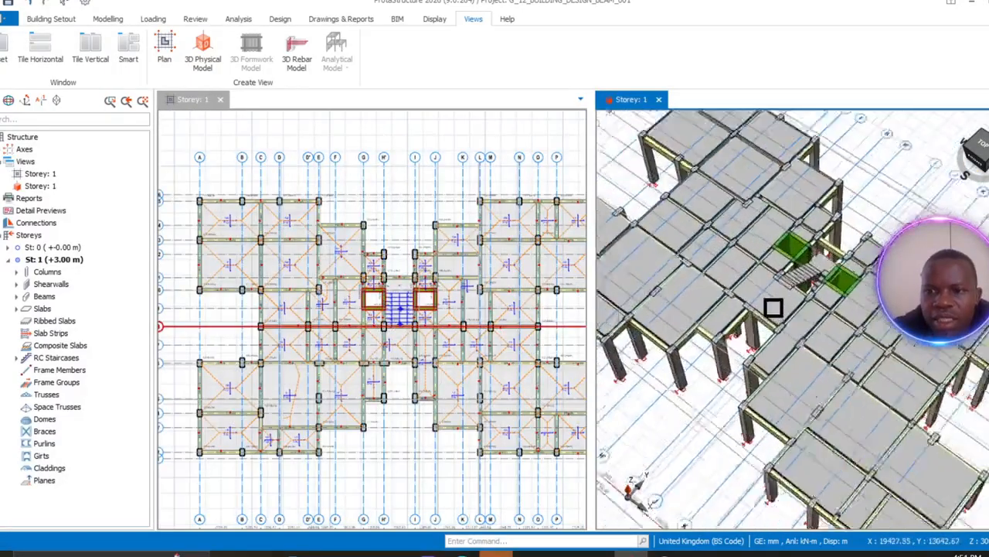
scroll(384, 357, down, 3)
scroll(384, 356, up, 3)
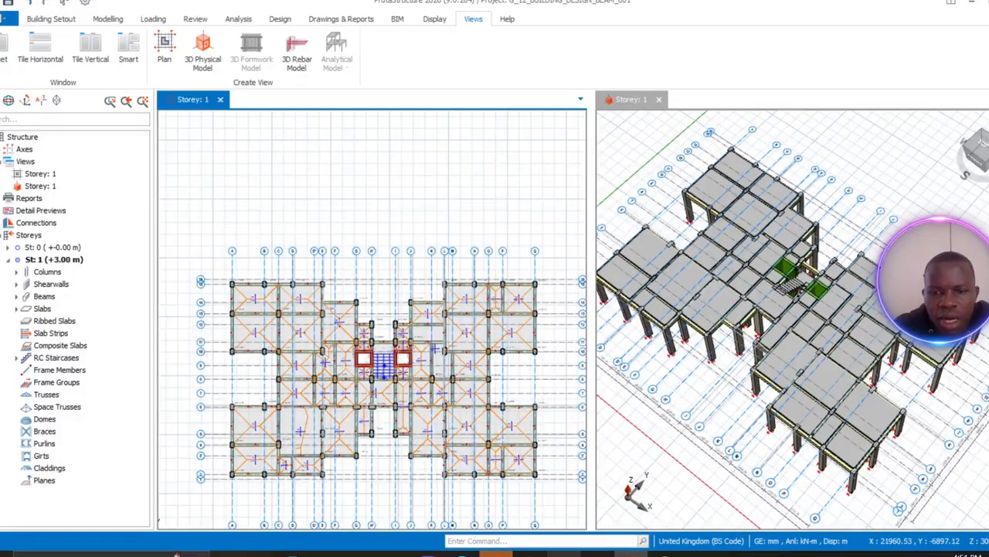
- Switch to Microsoft Whiteboard and find the detailed workflow page beginning with Step 1: Import Architectural GA Drawing
click(599, 551)
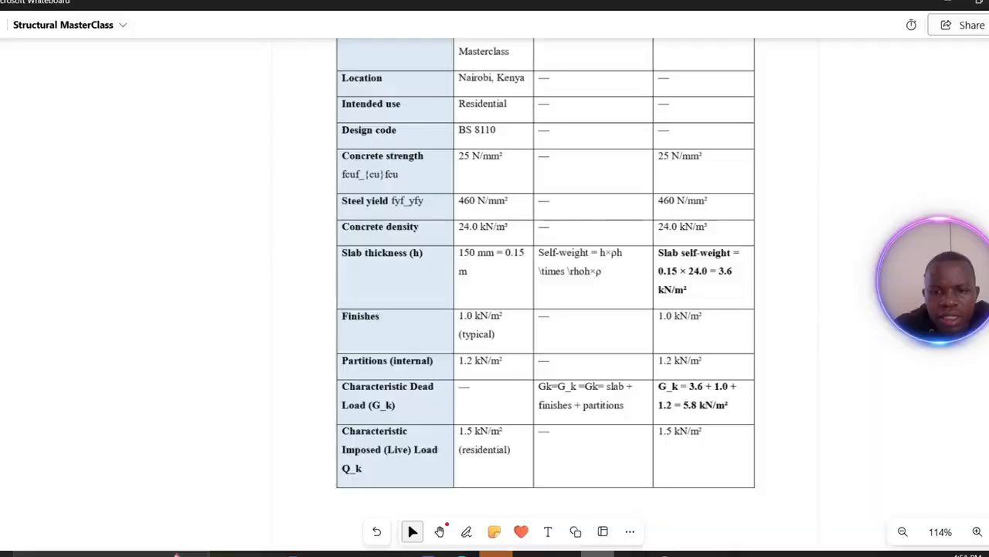
scroll(557, 330, down, 3)
scroll(556, 342, down, 10)
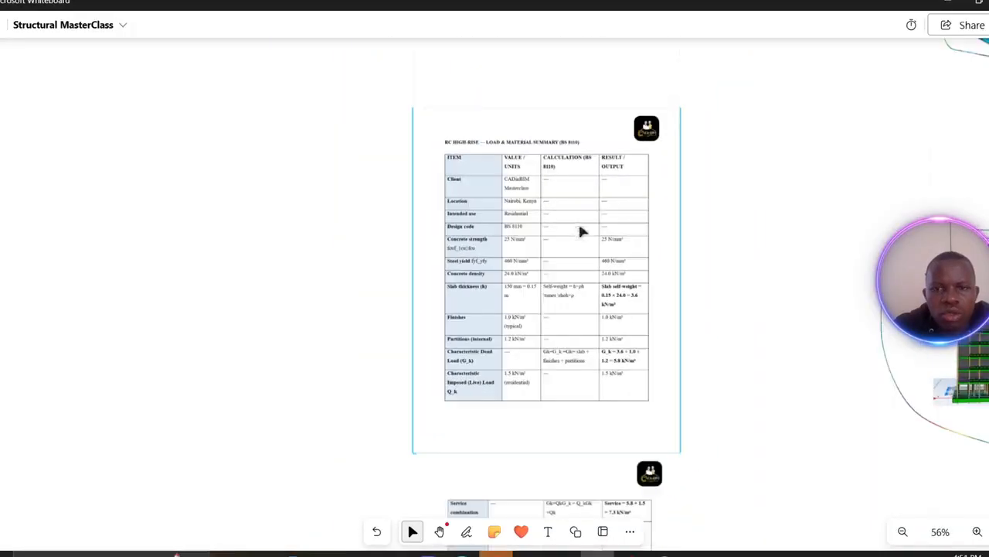
middle_drag(561, 235, 549, 450)
scroll(537, 307, up, 5)
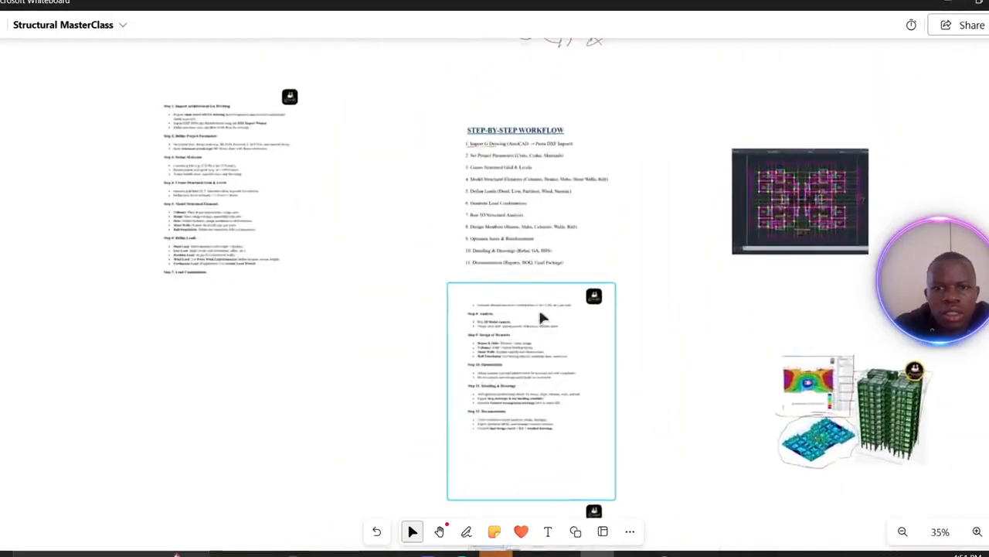
middle_drag(690, 298, 892, 365)
middle_drag(517, 285, 733, 316)
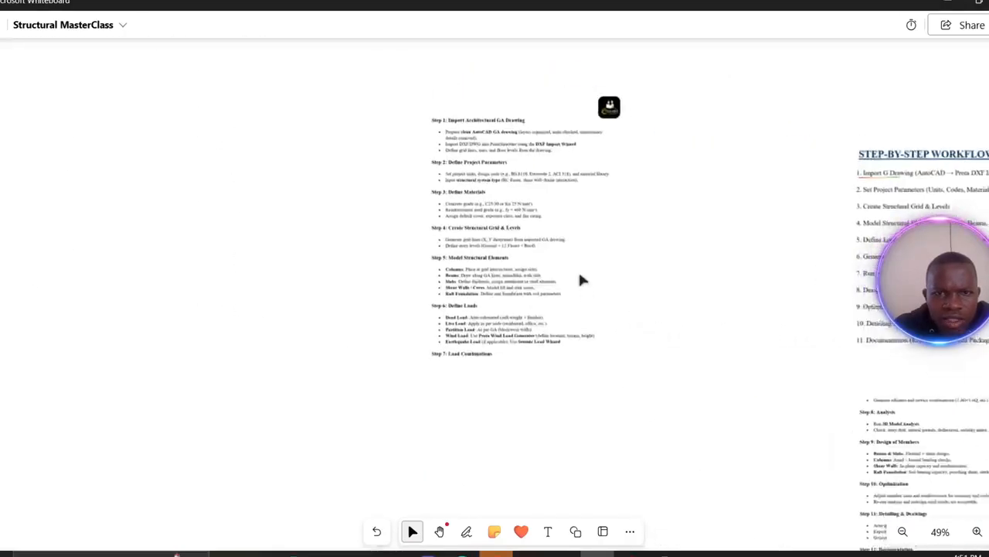
scroll(547, 246, up, 5)
scroll(513, 218, up, 1)
middle_drag(528, 216, 557, 320)
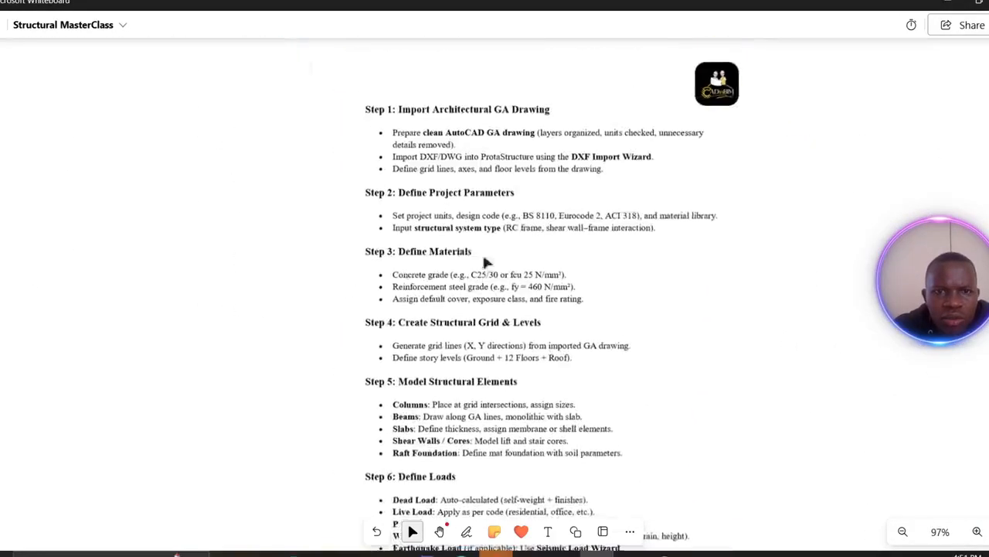
scroll(430, 218, up, 2)
- Tick off Steps 1 to 4 on the workflow page with the rainbow pen
click(466, 531)
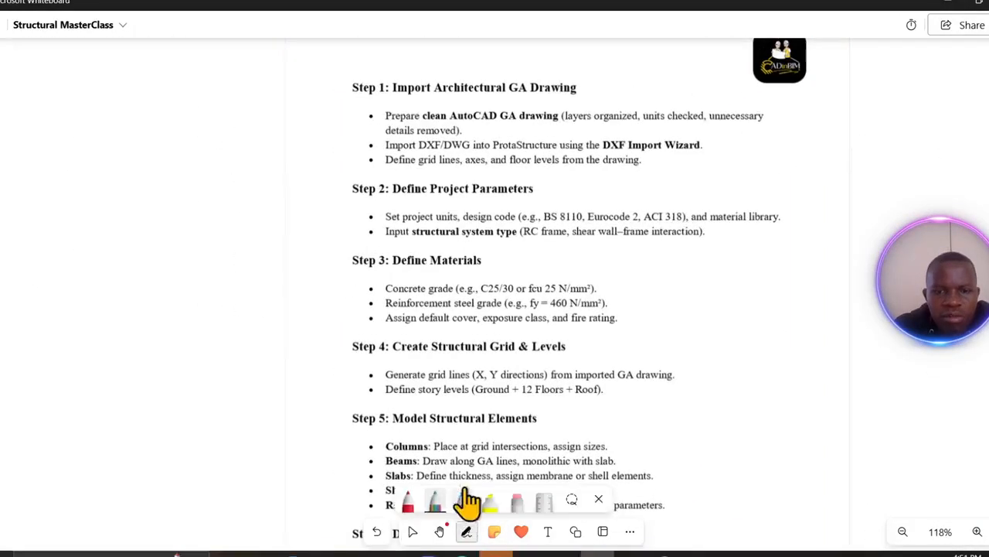
click(436, 502)
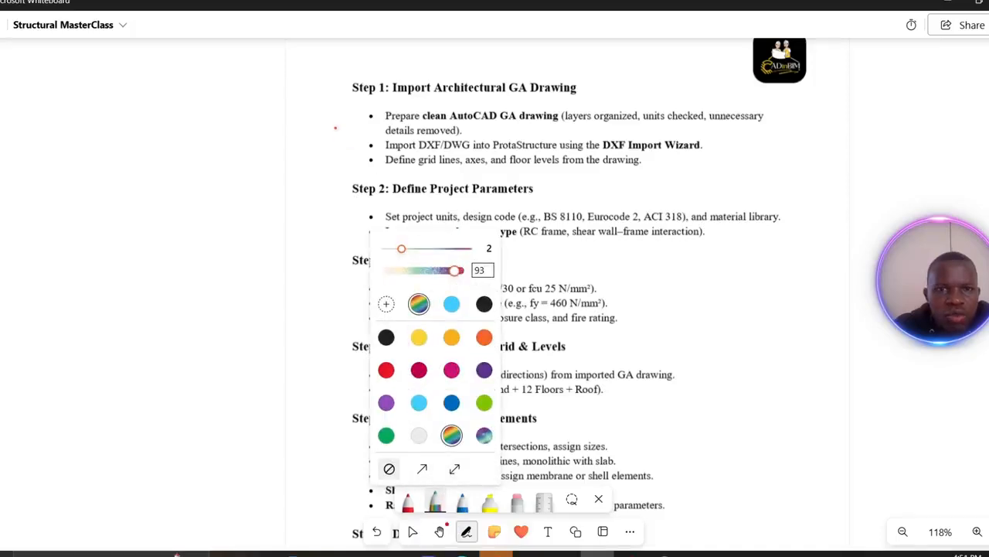
drag(335, 128, 436, 88)
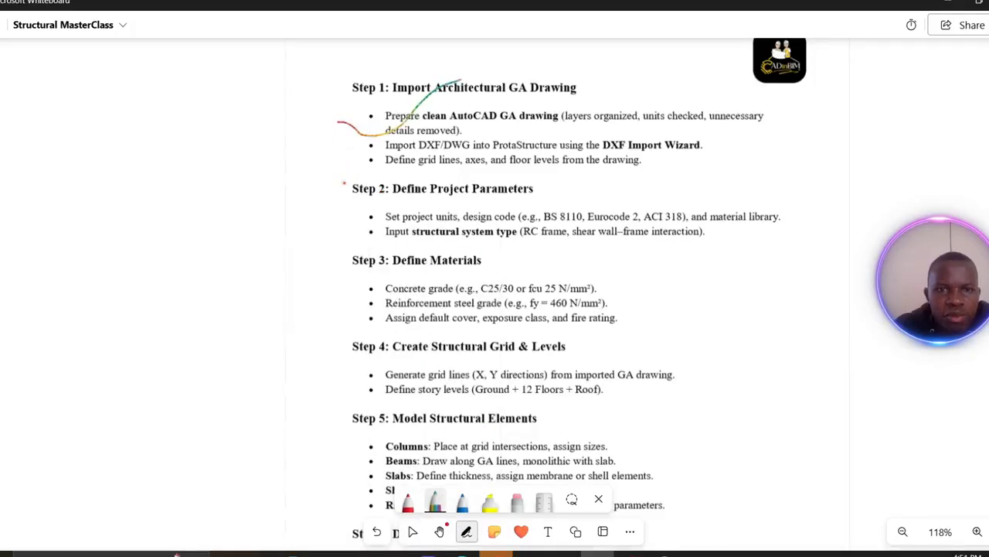
scroll(345, 271, down, 1)
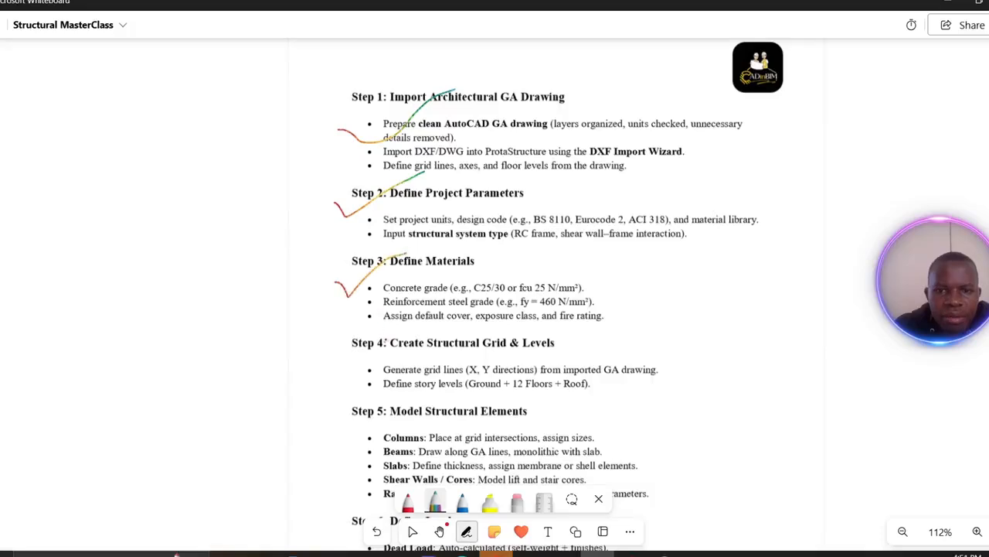
middle_drag(384, 340, 405, 195)
scroll(386, 198, up, 2)
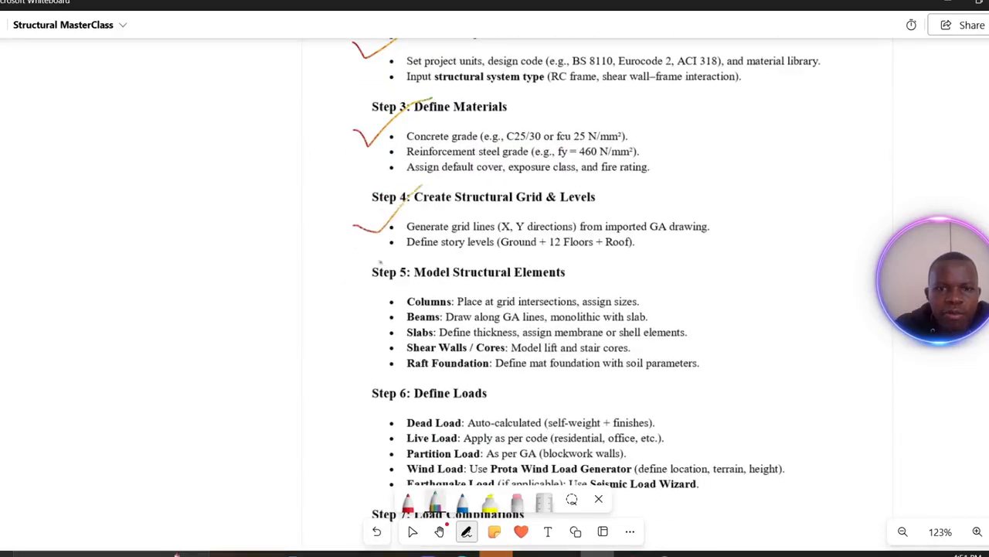
- Under Step 5, tick Columns, Beams and Shear Walls / Cores, circle Slabs, and sketch an L-shaped mark beside the list
scroll(382, 262, down, 2)
middle_drag(345, 303, 383, 190)
scroll(385, 191, up, 2)
scroll(453, 188, up, 4)
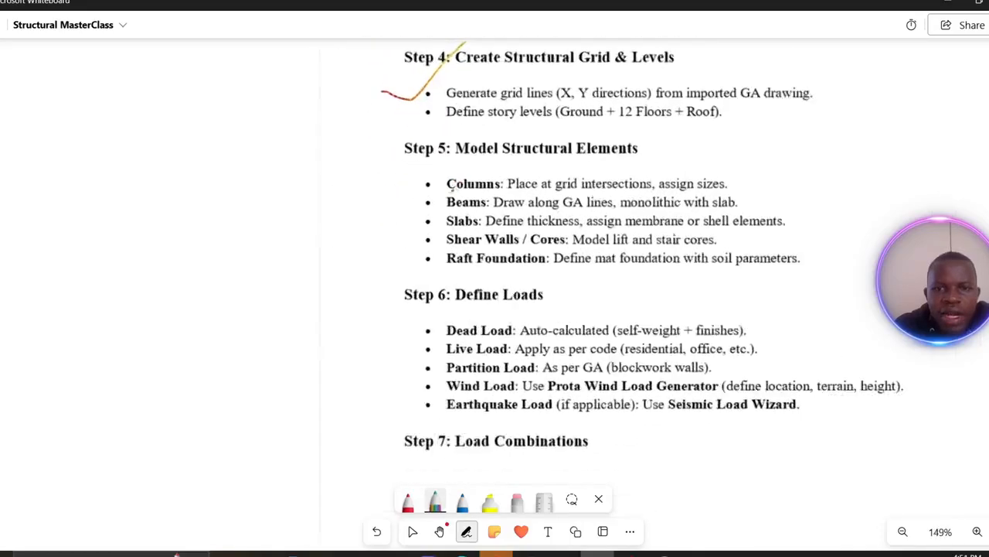
scroll(453, 197, up, 5)
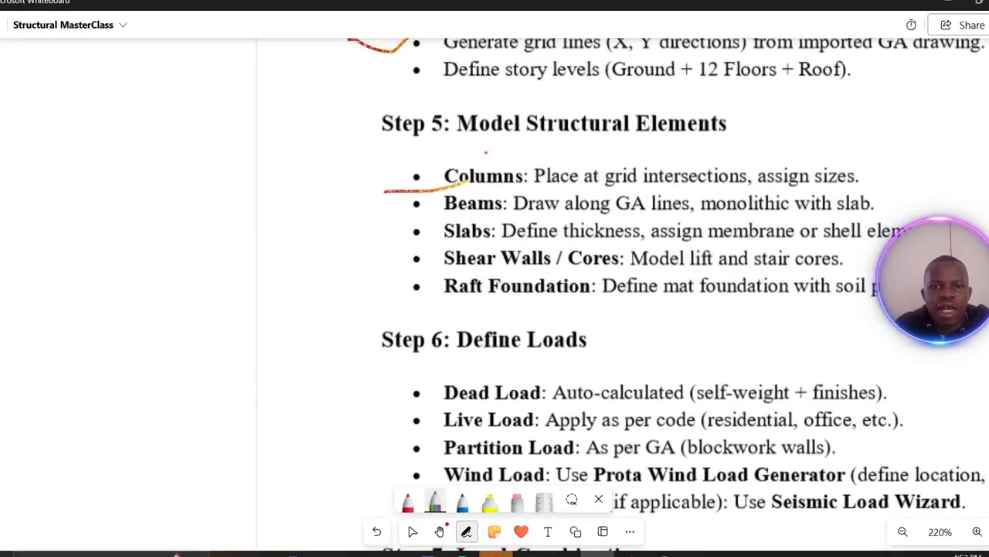
scroll(456, 249, up, 3)
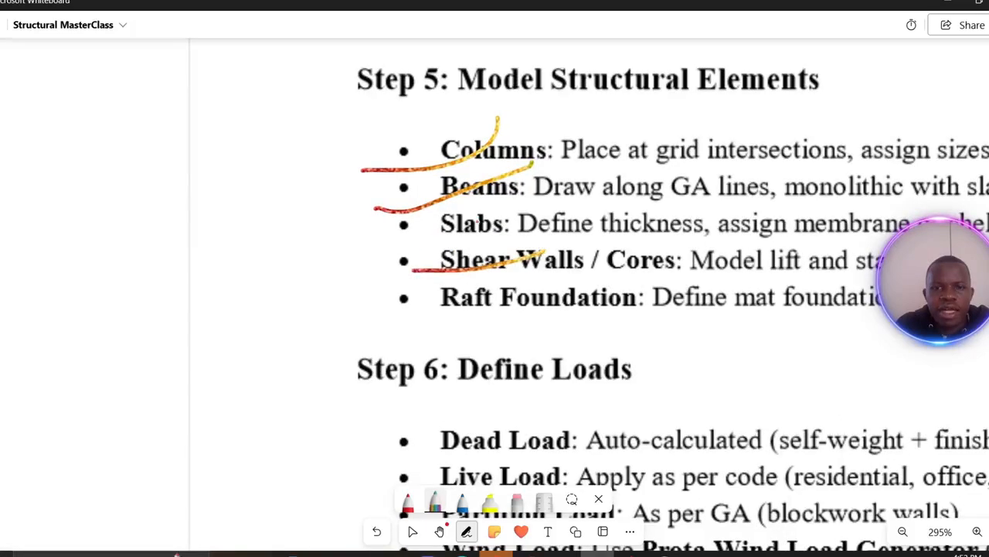
scroll(680, 243, down, 2)
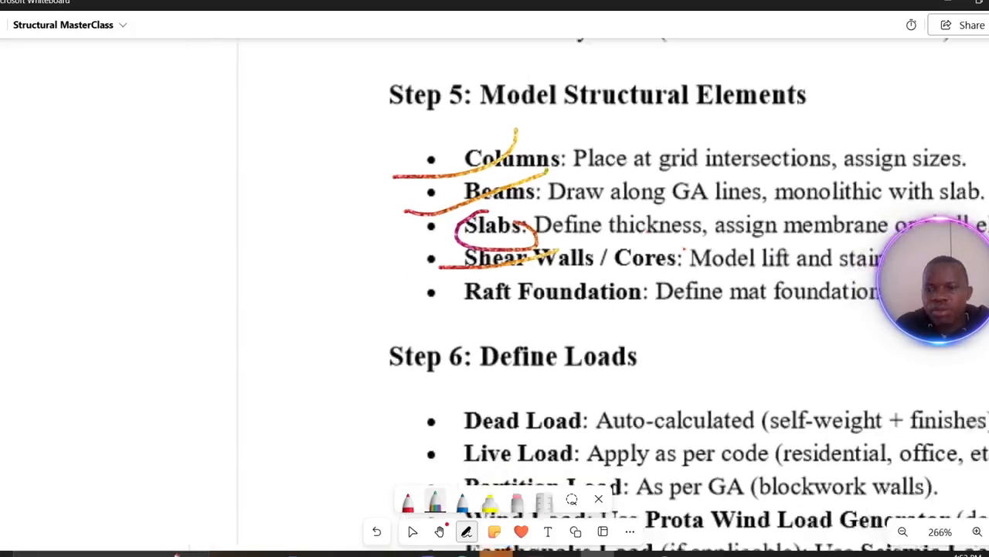
scroll(687, 244, right, 4)
scroll(694, 244, up, 1)
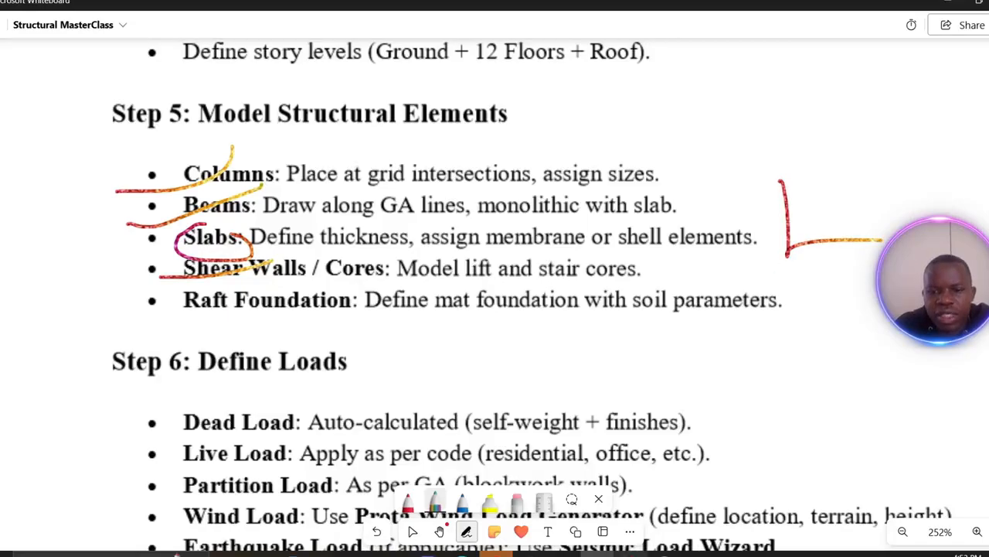
- Switch back to ProtaStructure and set up a new slab of cantilever type 12 with a thickness of 150 mm
key(alt+Tab)
scroll(335, 281, up, 2)
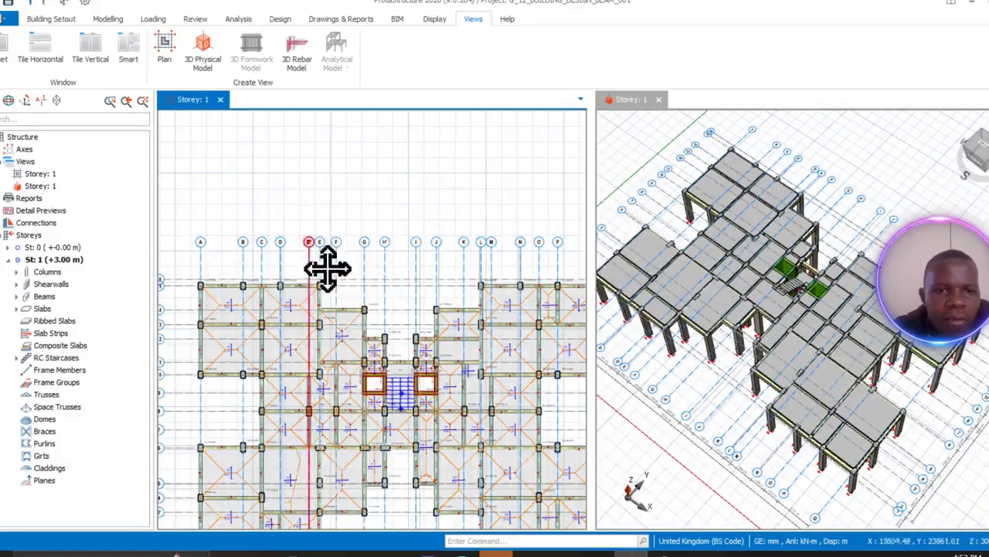
scroll(437, 229, up, 3)
scroll(409, 230, down, 3)
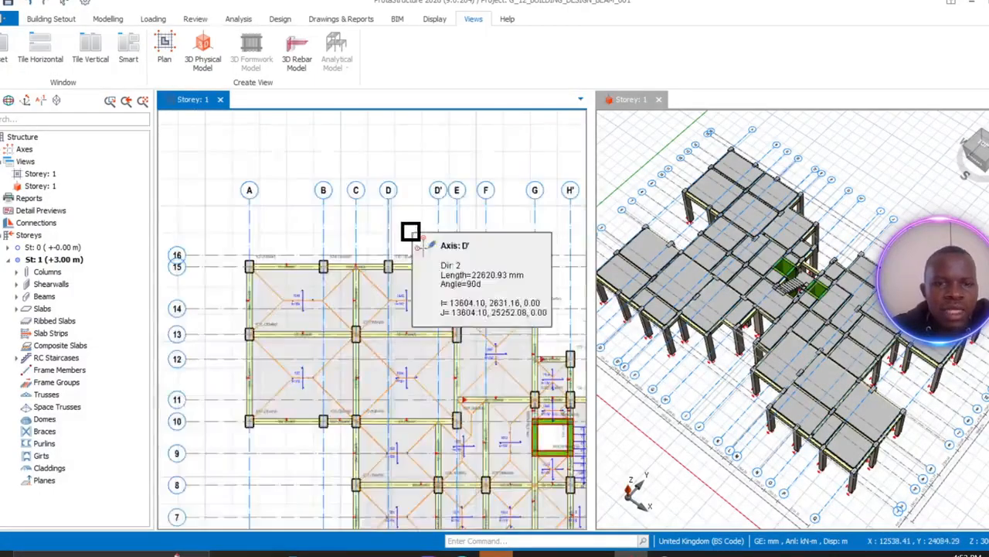
scroll(411, 231, up, 3)
scroll(371, 271, down, 3)
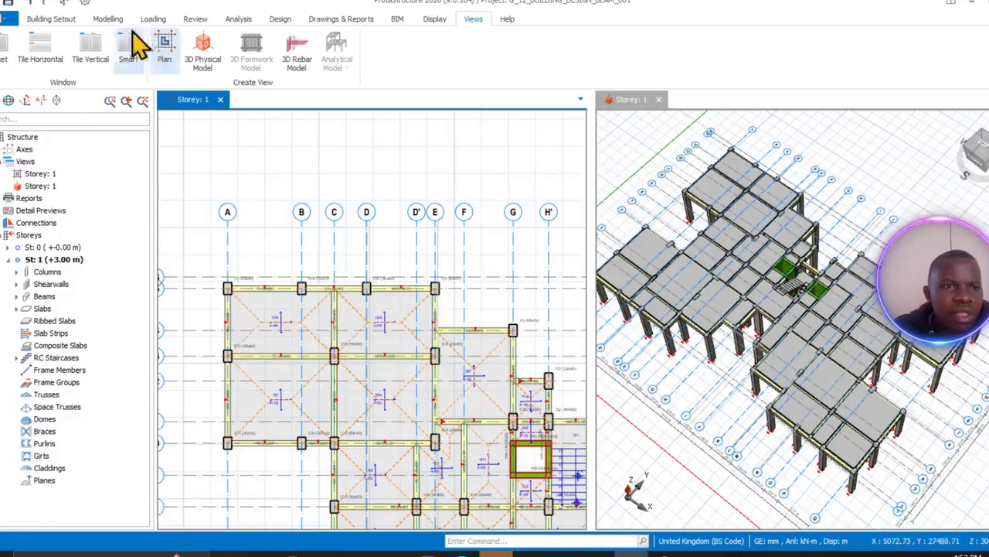
click(107, 20)
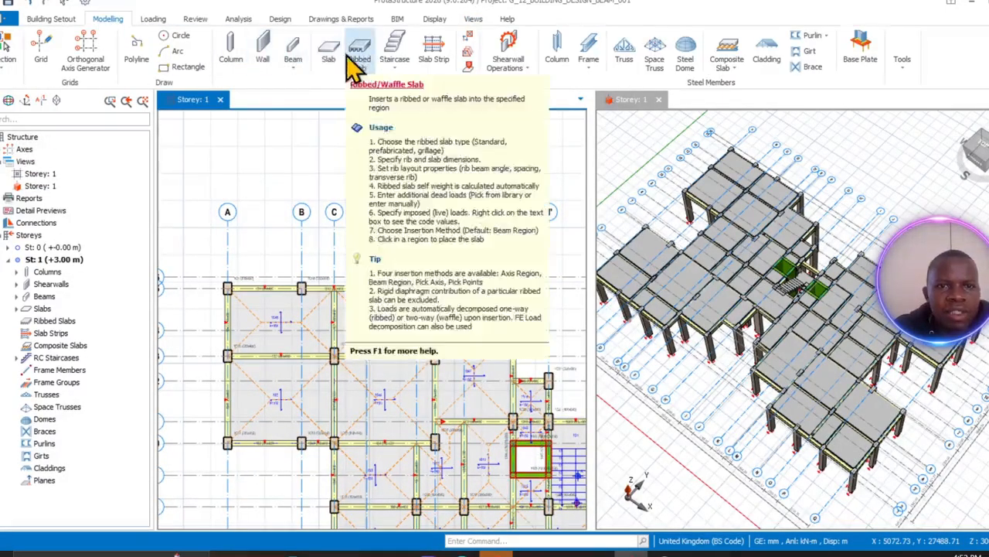
click(331, 56)
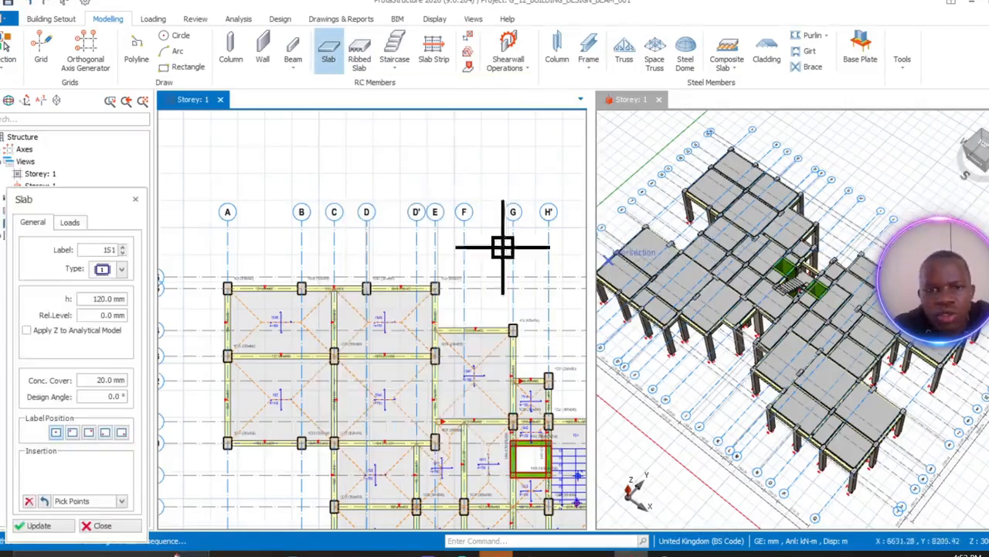
click(122, 269)
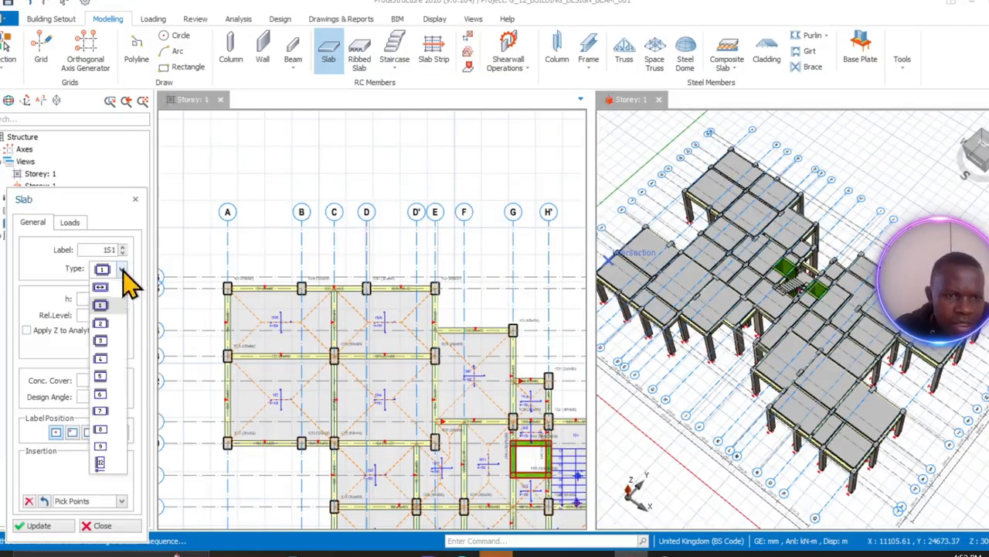
click(104, 467)
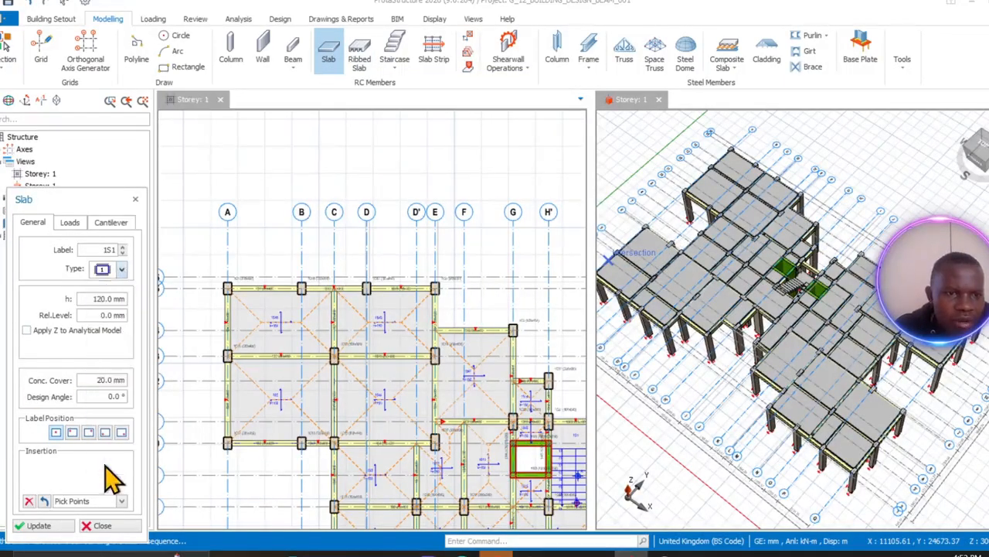
click(91, 298)
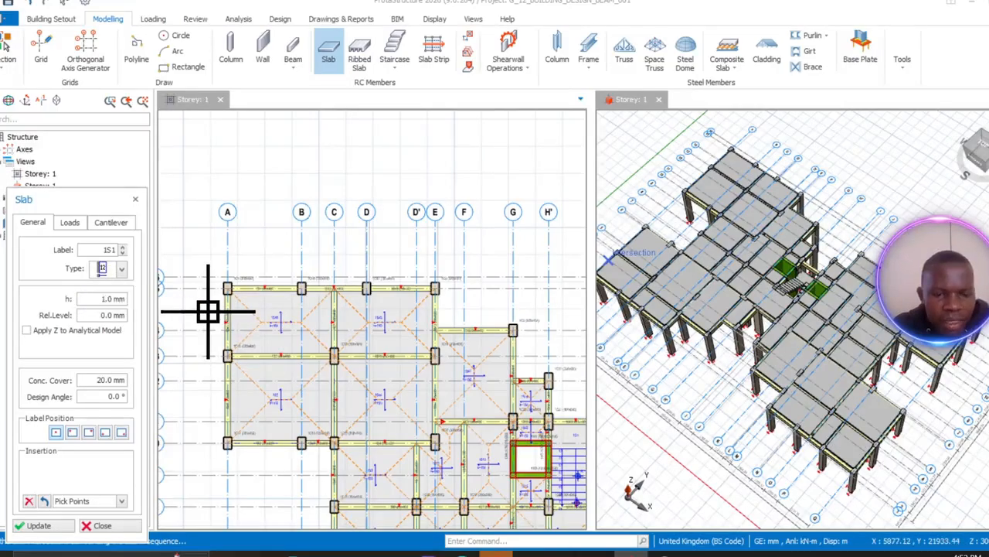
- Set the slab's dead and imposed loads to 1.5 kN/m2 each, the cantilever length to 1500 mm and the parapet load to 1.0 kN/m
click(62, 223)
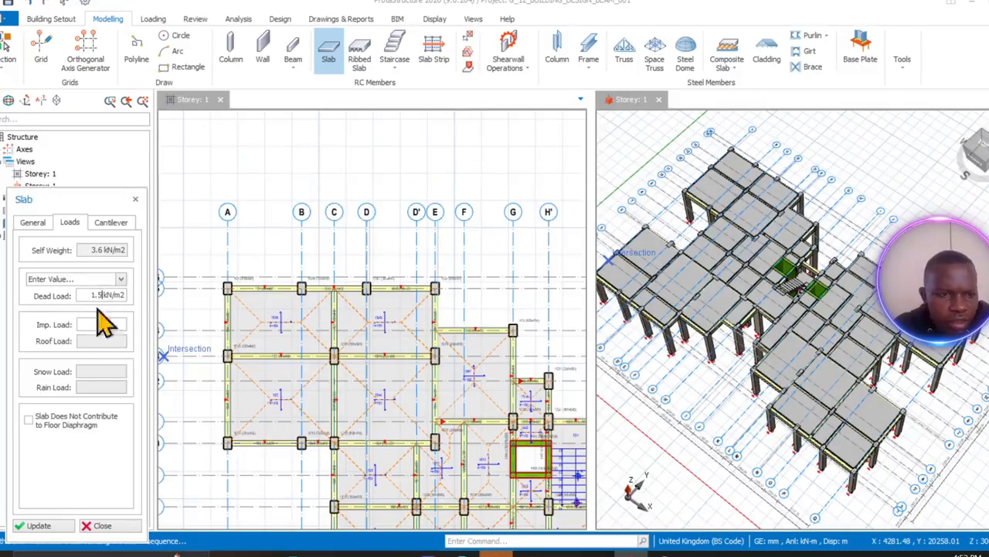
click(91, 321)
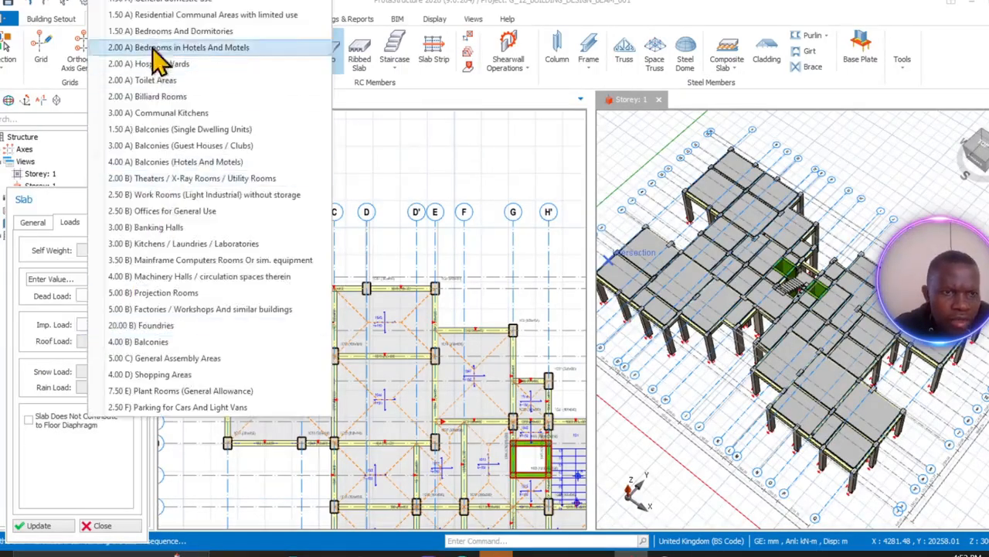
click(161, 11)
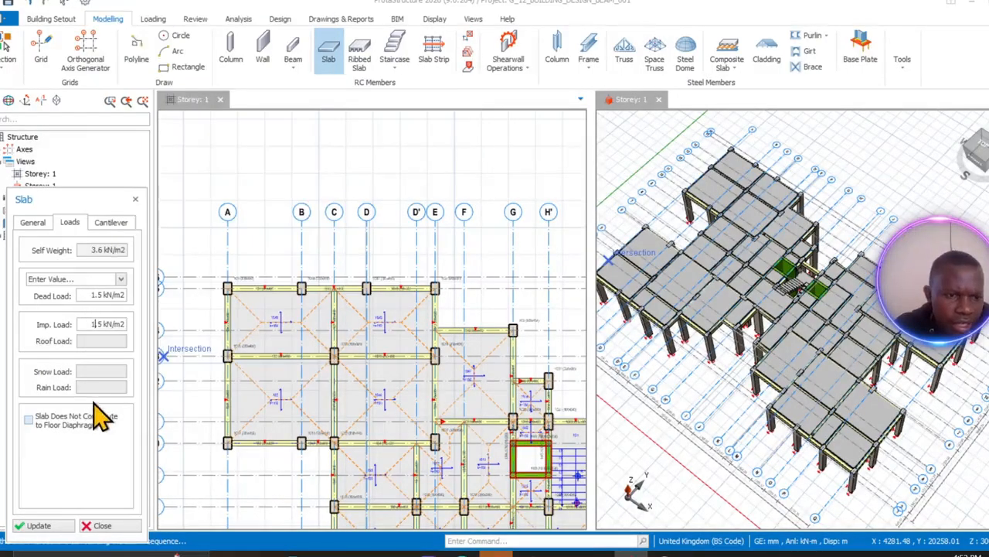
click(112, 223)
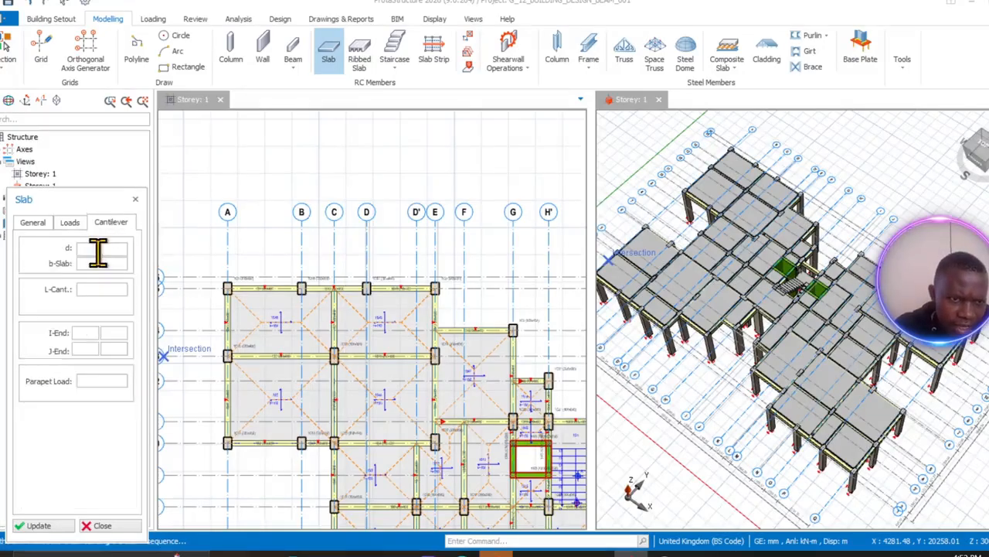
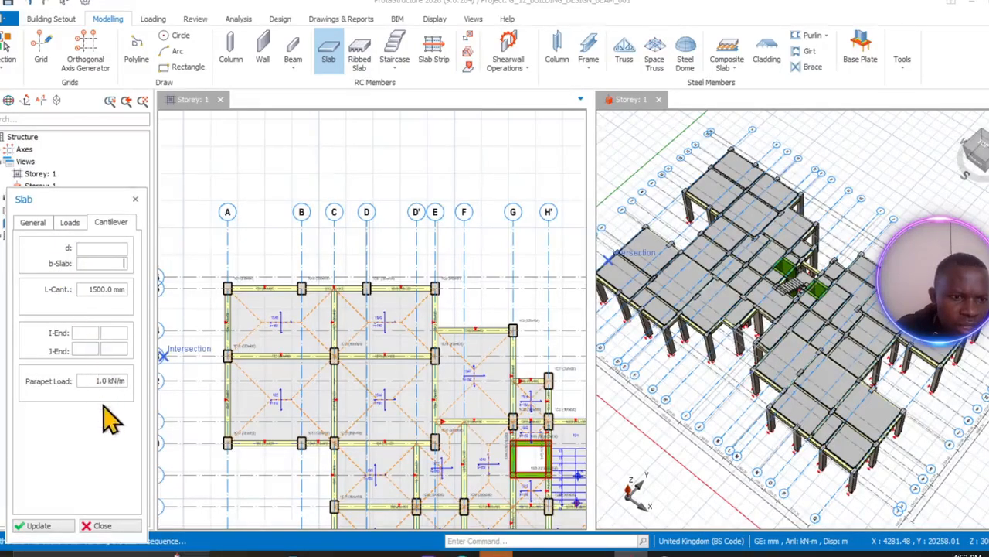
click(32, 222)
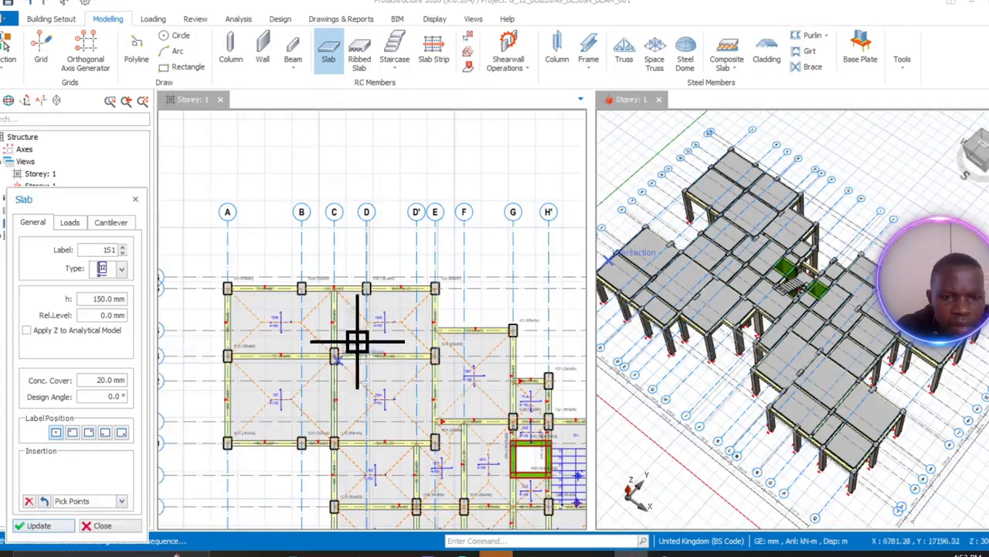
- Insert a cantilever slab along beam 1B12 up to column 1C3, projecting outward to the axis through column 1C2
scroll(446, 335, up, 5)
scroll(402, 324, up, 2)
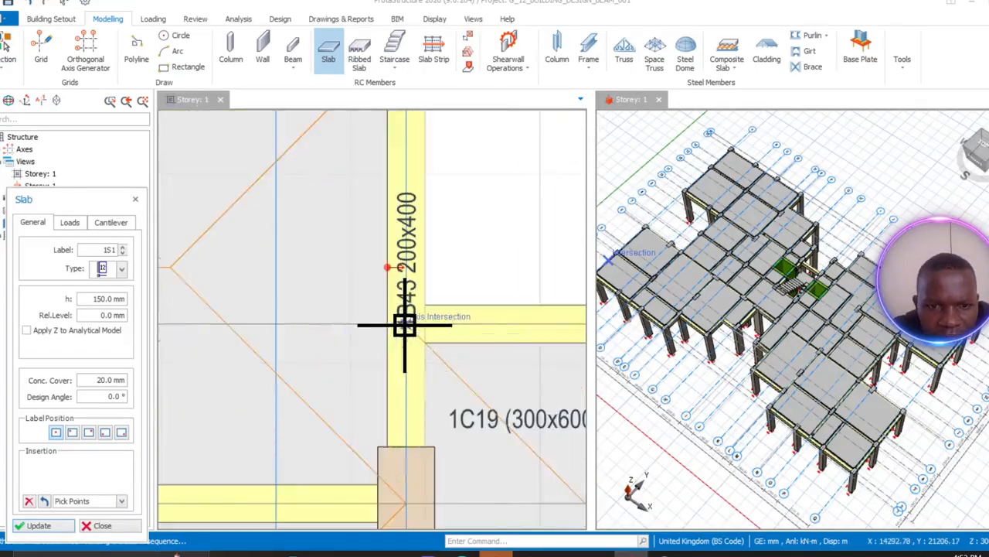
middle_drag(532, 325, 310, 336)
scroll(368, 338, down, 4)
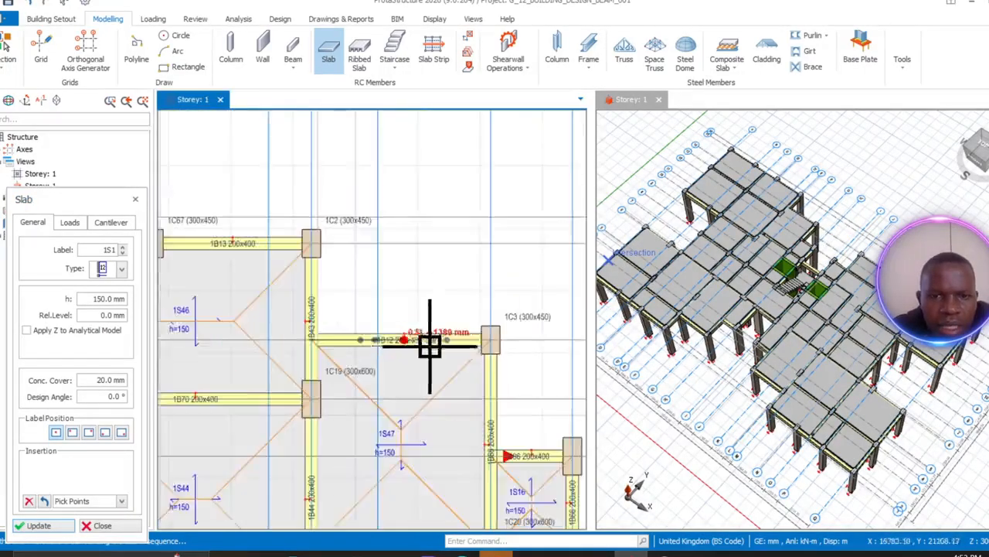
middle_drag(489, 345, 437, 355)
scroll(435, 354, up, 2)
click(442, 348)
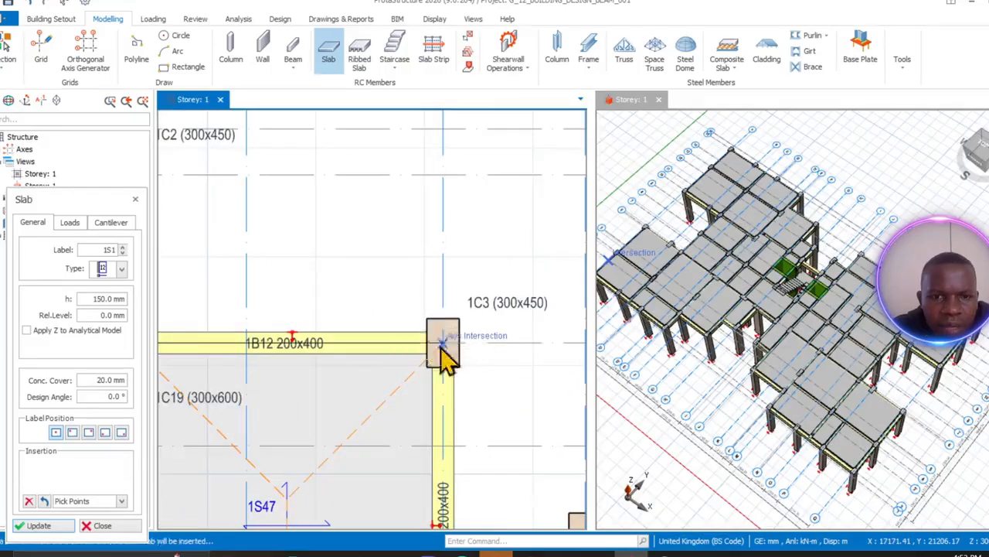
click(446, 177)
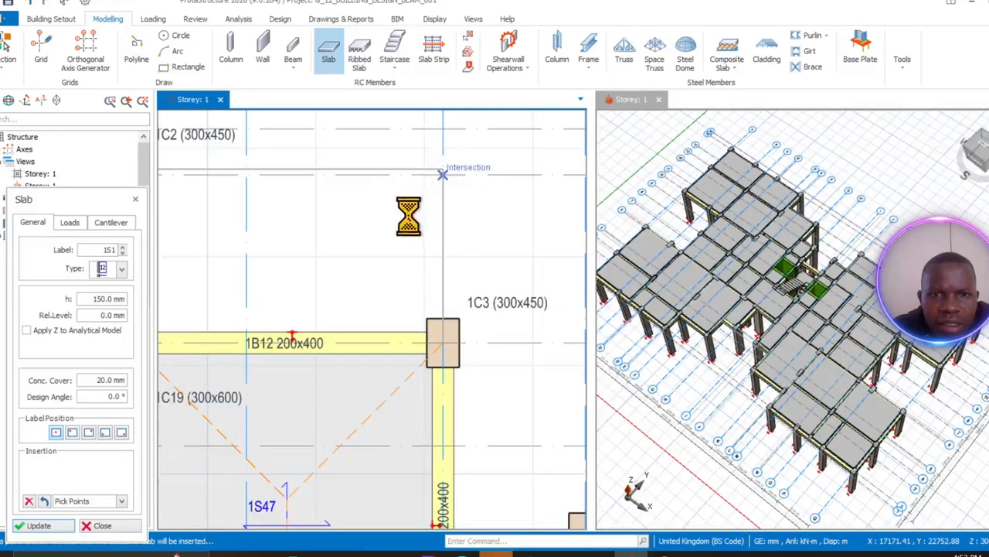
- Insert a cantilever slab along beam 1B32 from column 1C34 to beam 1B80, projecting outward to the axis through column 1C33
scroll(408, 220, down, 2)
middle_drag(409, 227, 514, 236)
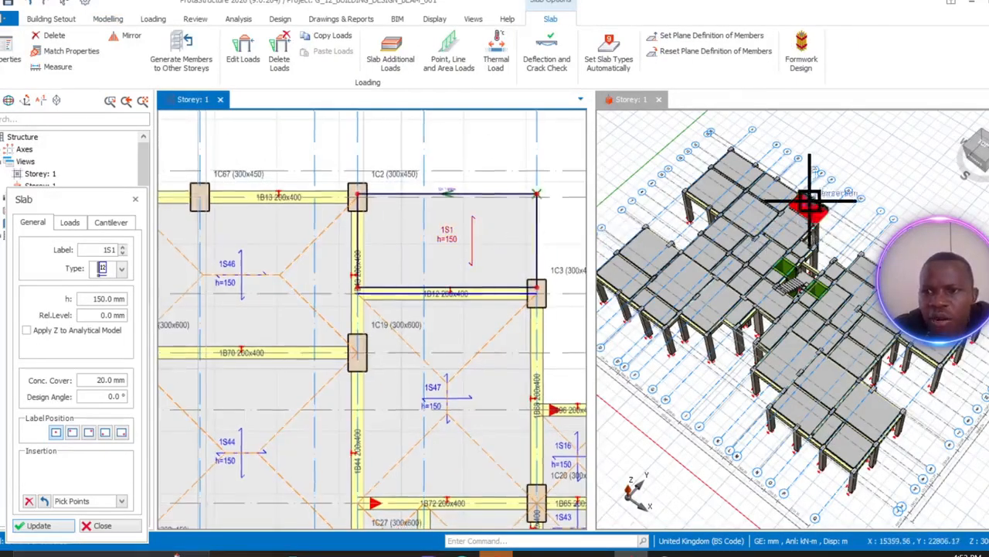
scroll(335, 331, down, 2)
scroll(507, 341, up, 2)
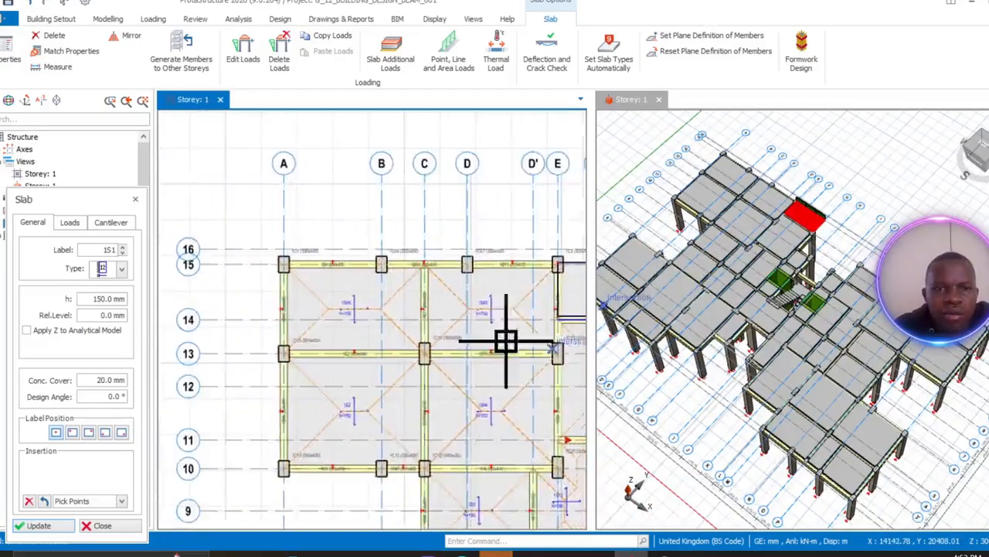
scroll(507, 341, up, 1)
scroll(347, 281, down, 4)
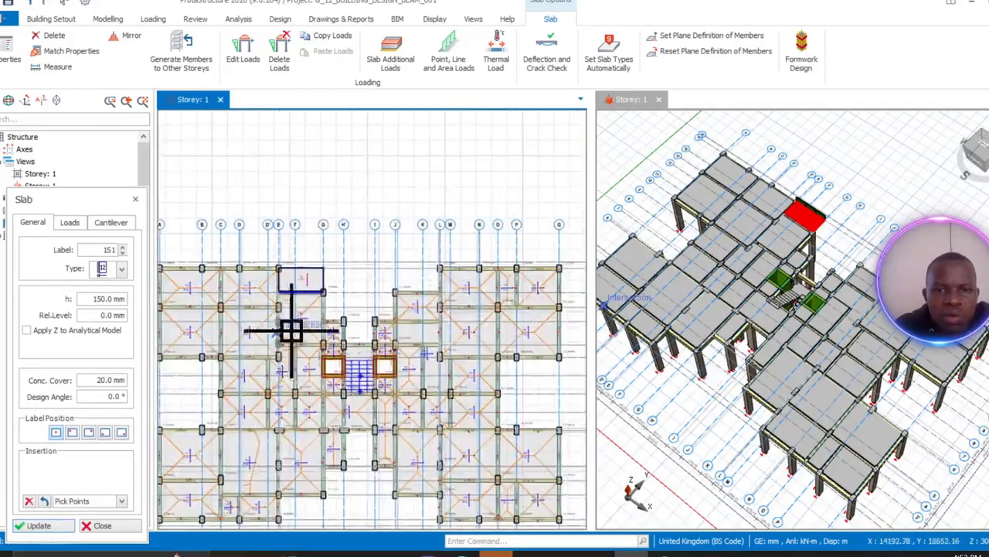
scroll(353, 320, up, 5)
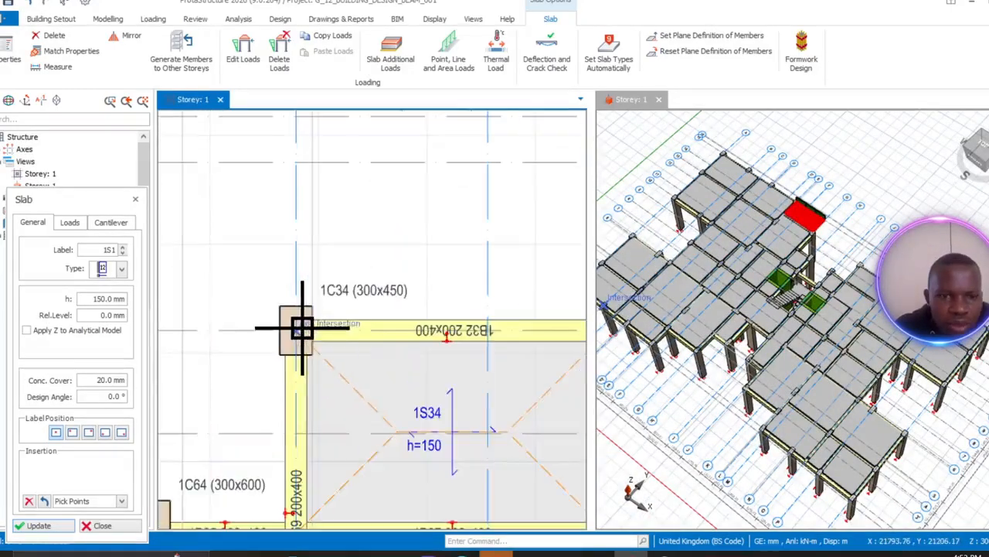
scroll(232, 353, down, 2)
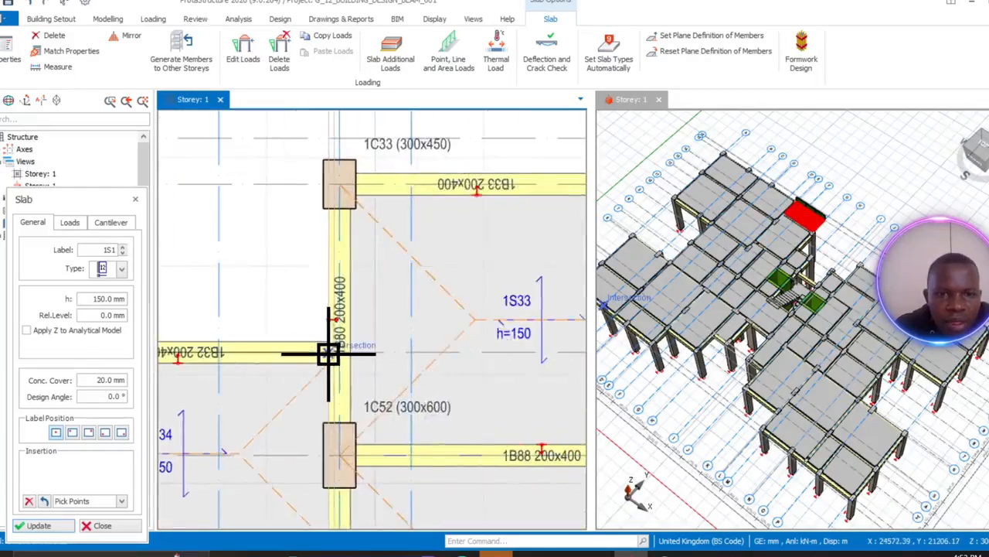
scroll(349, 352, up, 2)
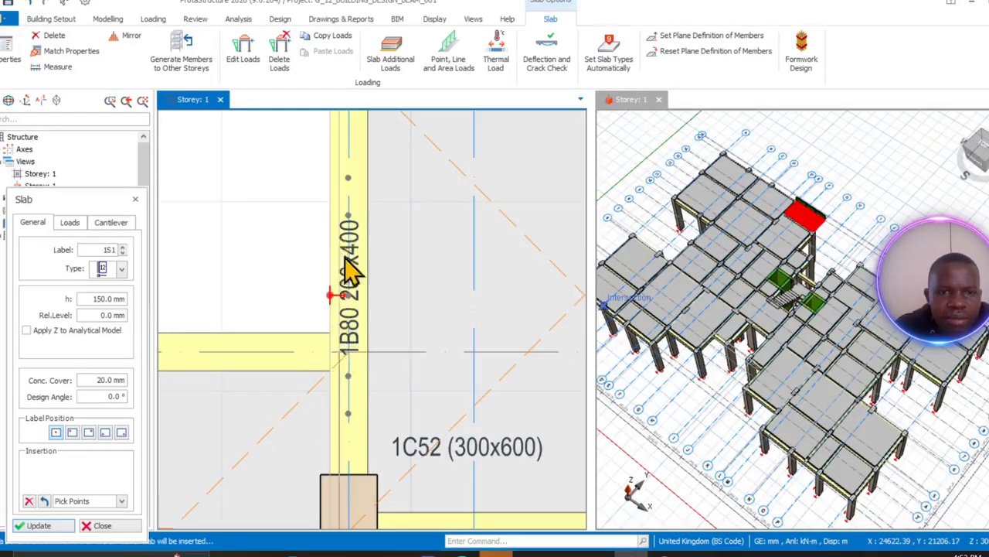
middle_drag(352, 270, 354, 437)
click(352, 225)
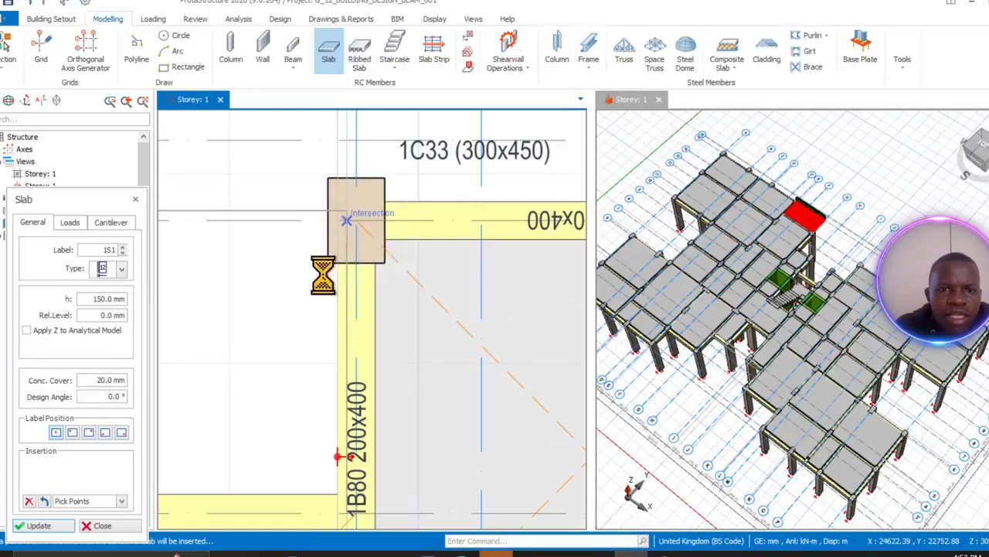
- Insert a cantilever slab along beam 1B36 between columns 1C35 and 1C37, projecting outward to the axis through column 1C36
scroll(327, 327, down, 6)
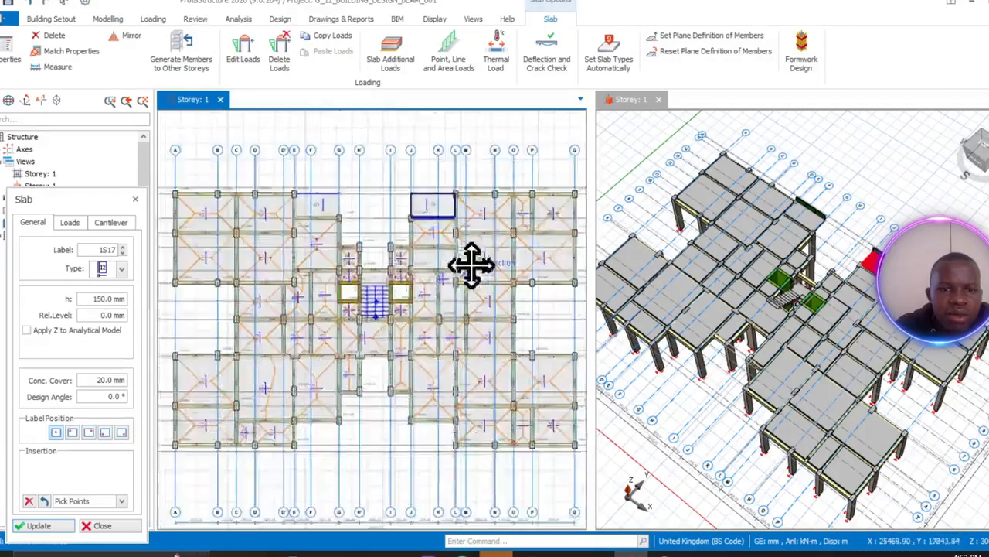
scroll(416, 294, up, 8)
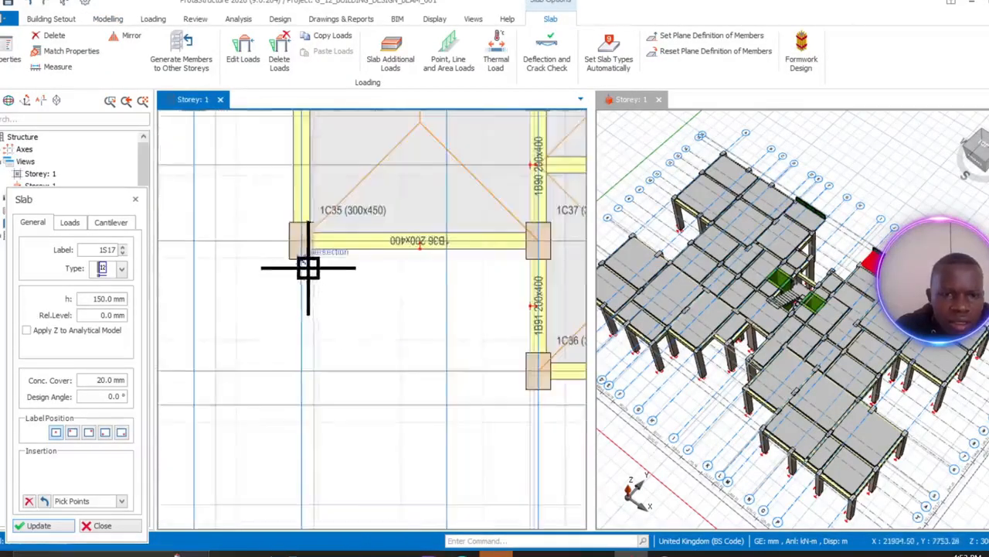
middle_drag(486, 314, 310, 313)
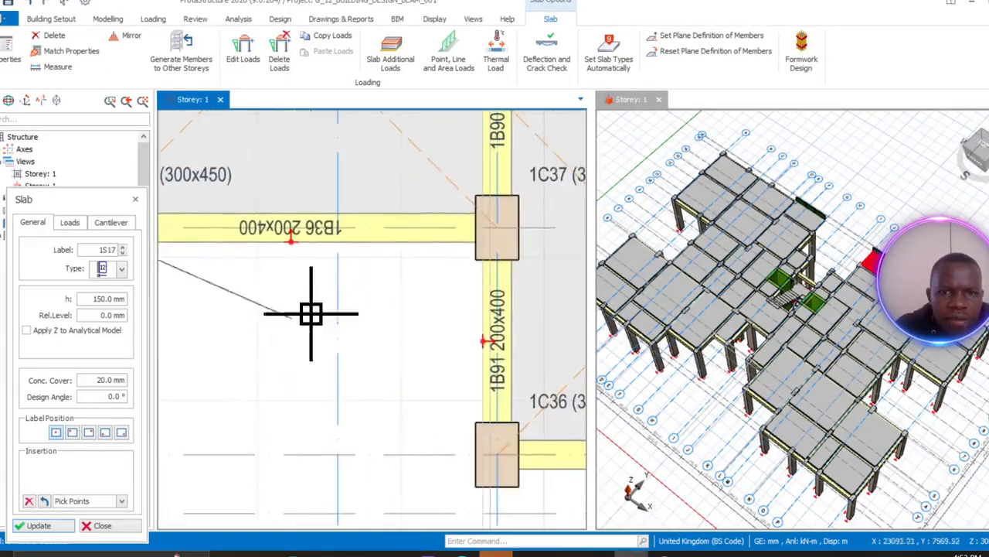
click(496, 229)
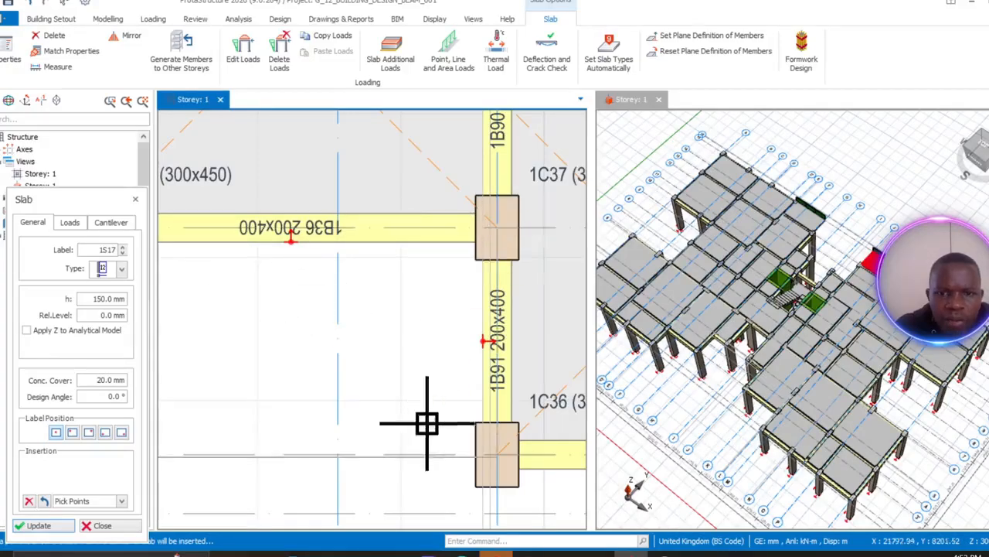
click(486, 463)
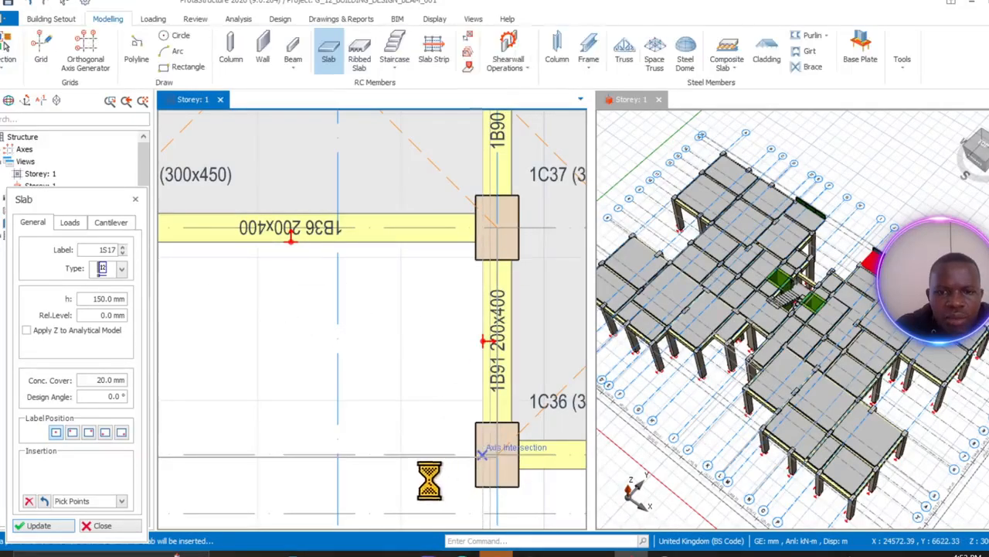
- Insert a cantilever slab along beam 1B16 between columns 1C6 and 1C4, projecting outward to the axis through column 1C5
scroll(394, 494, down, 4)
middle_drag(391, 492, 536, 339)
scroll(442, 377, down, 4)
middle_drag(309, 366, 493, 314)
scroll(419, 316, up, 5)
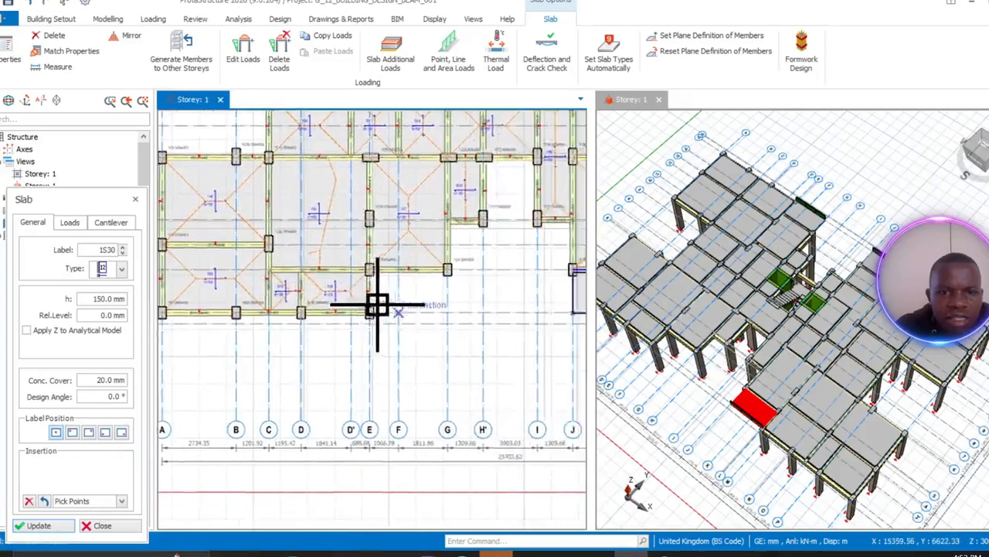
mouse_move(456, 249)
middle_down()
mouse_move(426, 260)
mouse_move(459, 237)
middle_up()
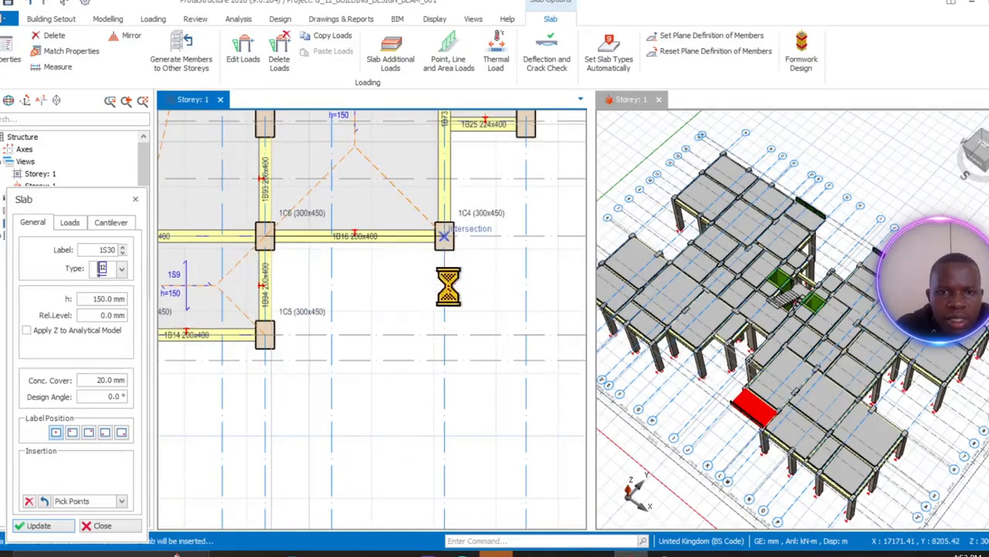
click(452, 334)
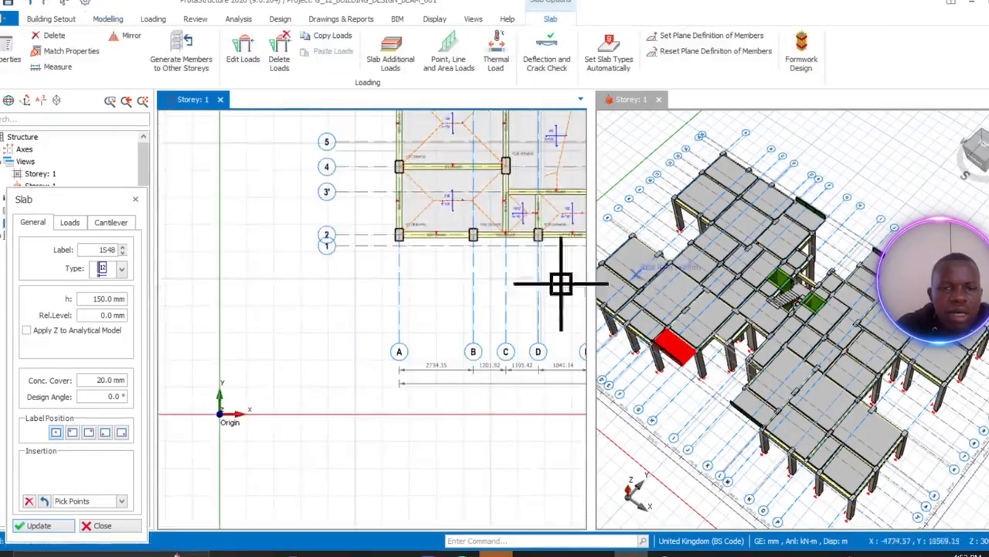
- Compare the outer edge at beams 1B14 and 1B54 with the Bath, Store and balcony edges on the Microsoft Whiteboard floor plan
scroll(469, 296, up, 5)
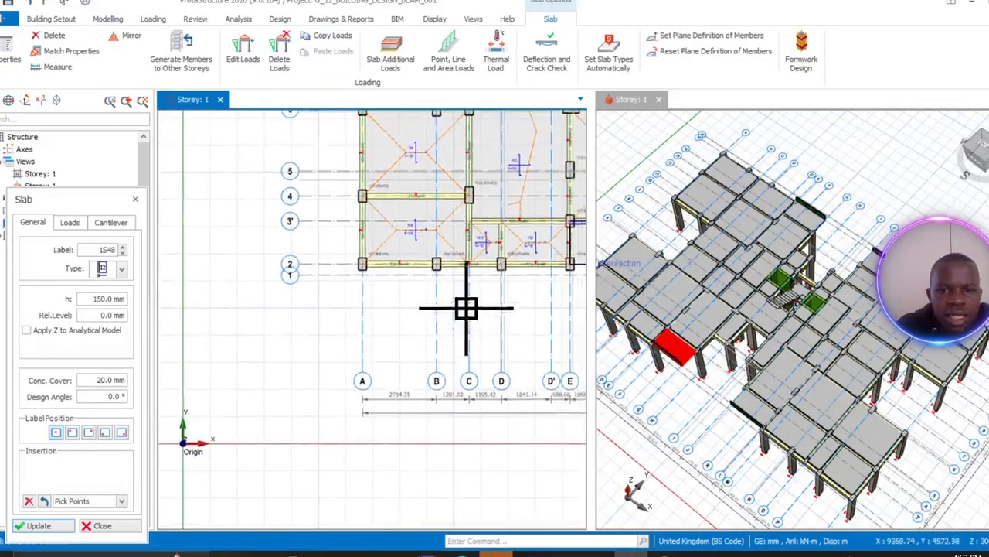
scroll(448, 286, up, 2)
middle_drag(449, 287, 372, 286)
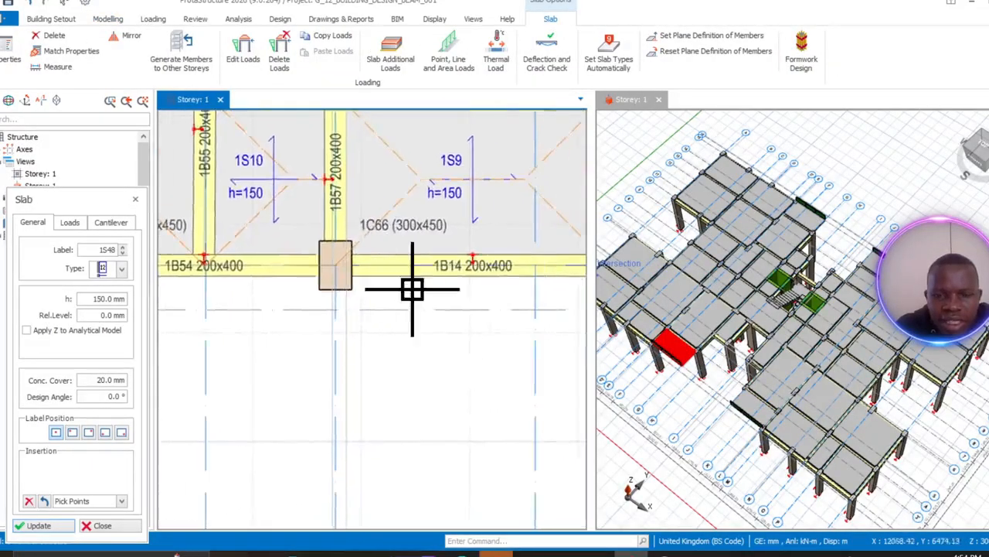
scroll(414, 289, down, 2)
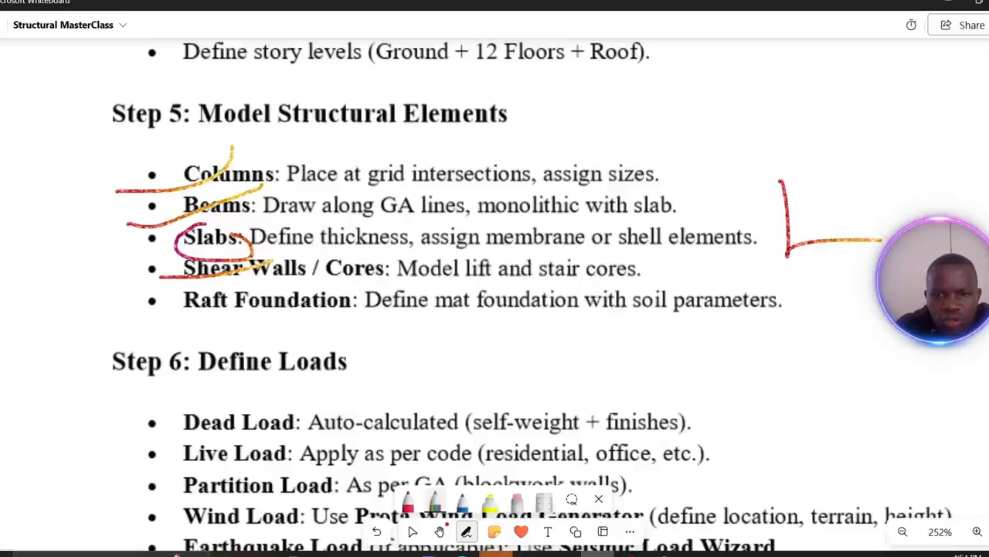
ctrl+scroll(474, 369, down, 10)
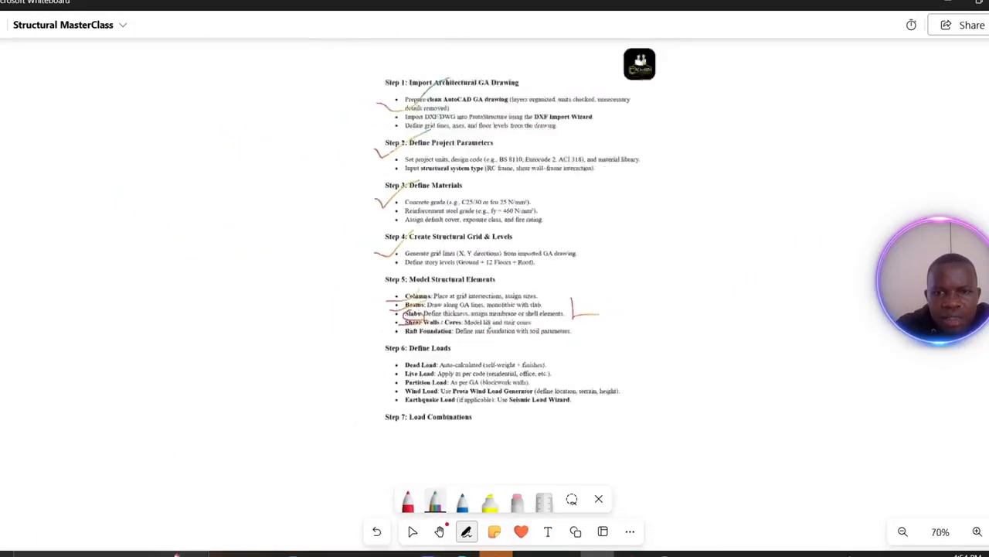
ctrl+scroll(473, 405, down, 2)
scroll(491, 367, up, 2)
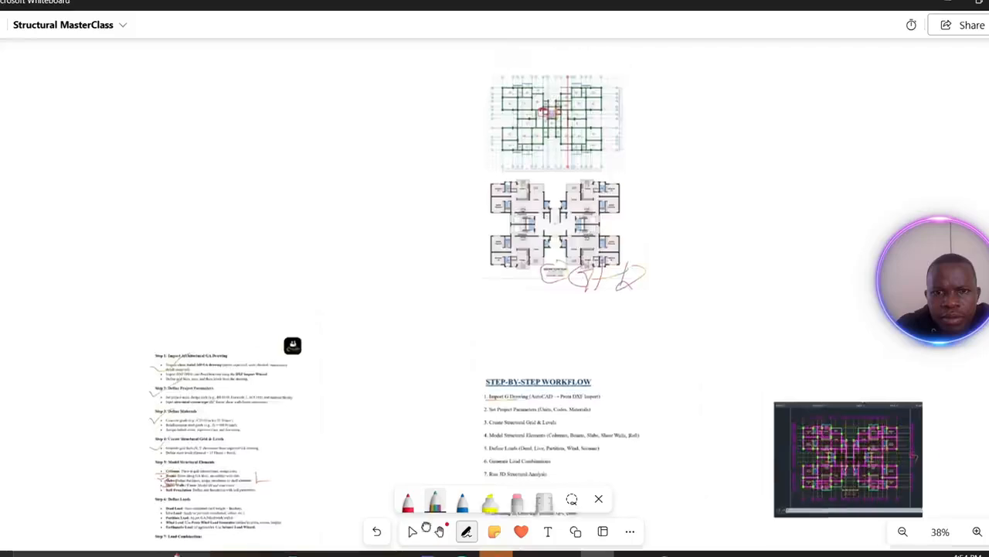
ctrl+scroll(492, 367, up, 6)
ctrl+scroll(434, 271, up, 10)
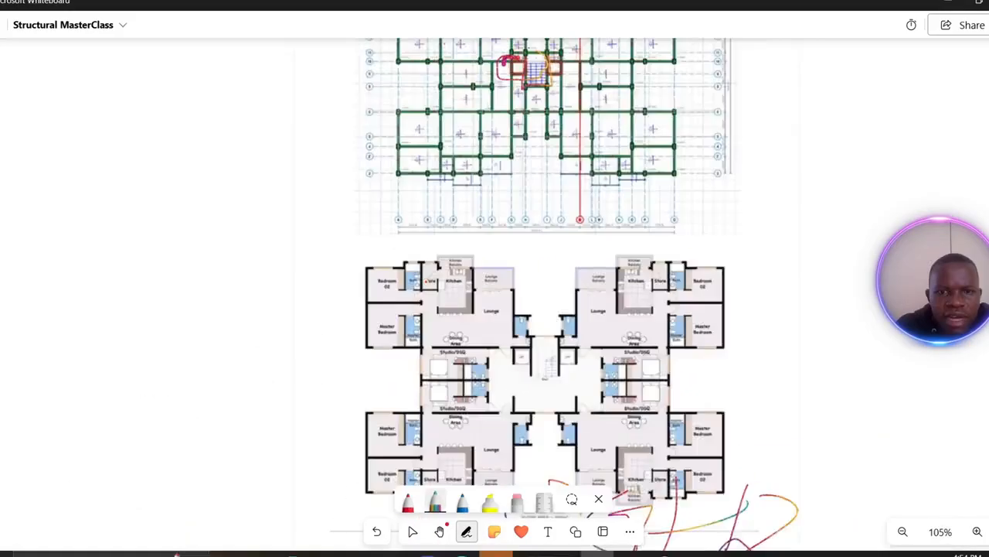
ctrl+scroll(475, 256, up, 6)
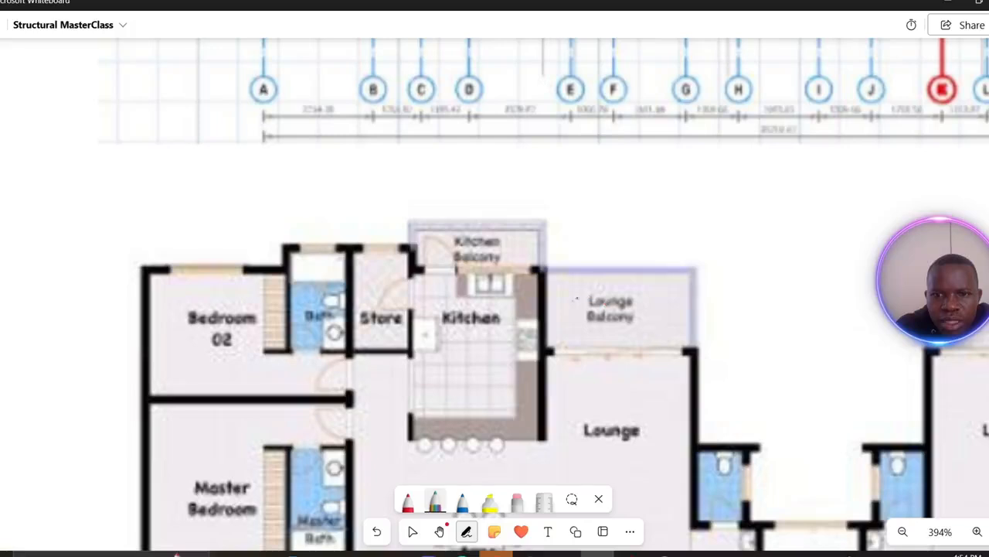
ctrl+scroll(576, 298, up, 3)
ctrl+scroll(450, 324, down, 3)
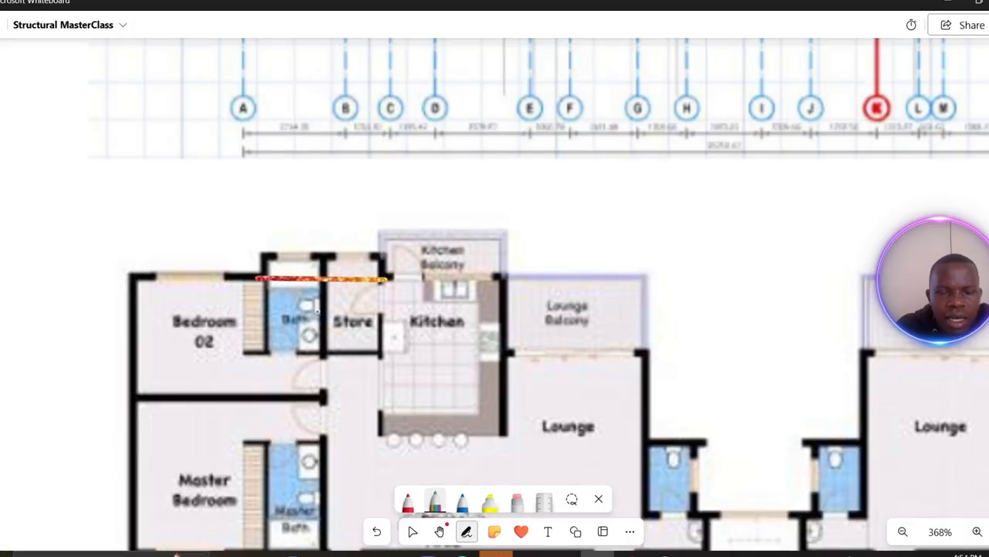
- Switch back to ProtaStructure and review the Storey 1 plan around the placed cantilever slabs and beam 1B14
click(629, 553)
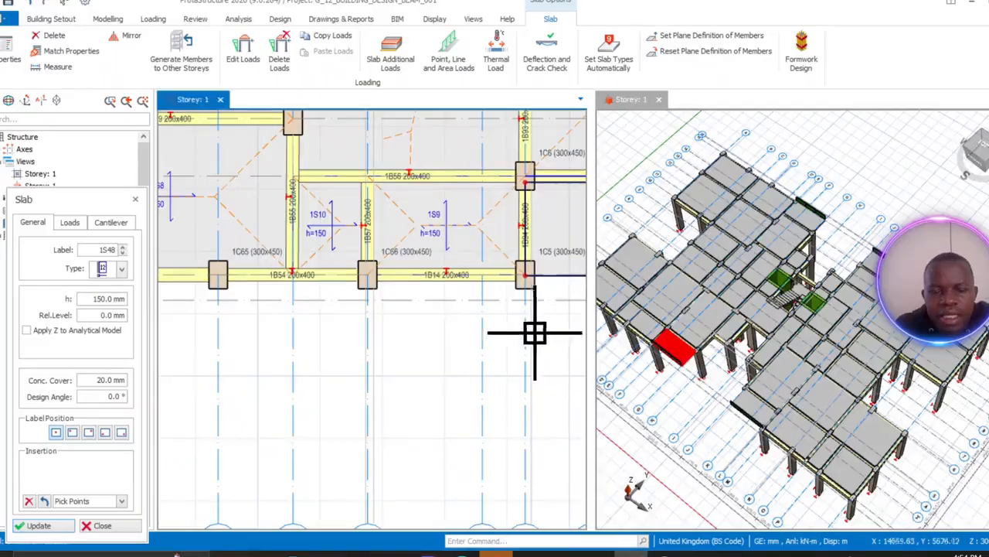
scroll(527, 346, down, 5)
middle_drag(525, 353, 464, 396)
scroll(354, 408, down, 1)
scroll(409, 412, up, 1)
scroll(371, 406, down, 1)
scroll(359, 405, up, 3)
scroll(389, 390, up, 1)
scroll(389, 388, down, 3)
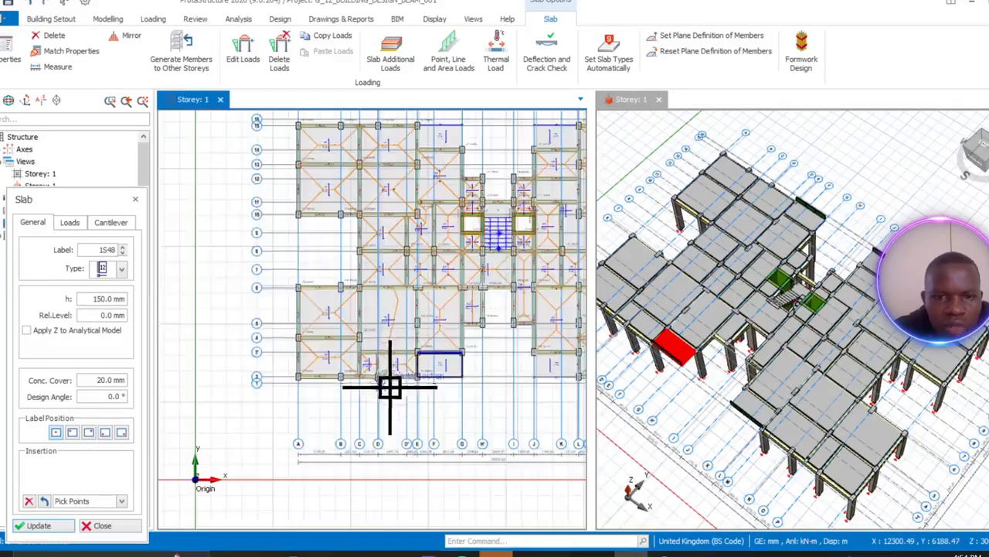
- Try to insert a cantilever slab along beam 1B14, from column 1C66 to column 1C5
scroll(389, 387, up, 3)
scroll(388, 387, up, 3)
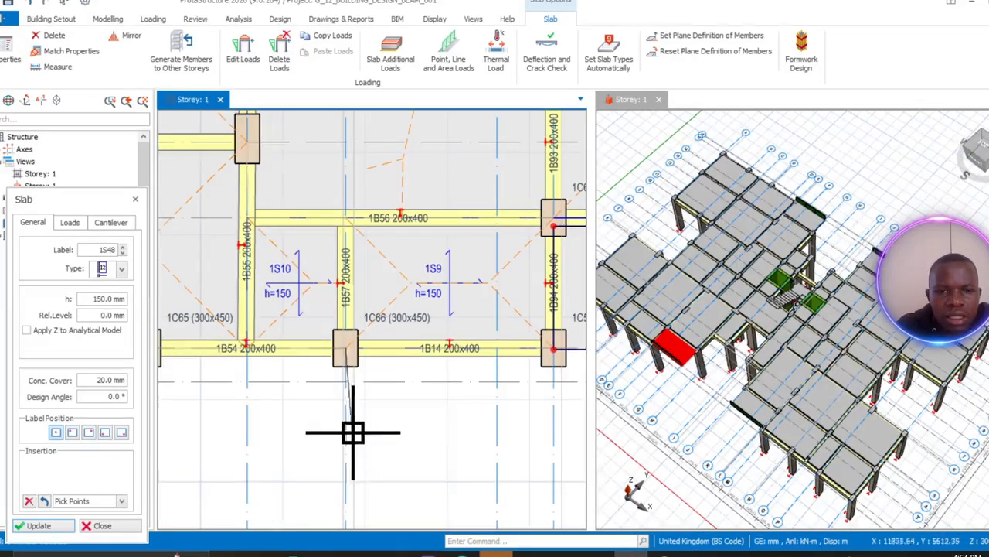
scroll(550, 351, up, 3)
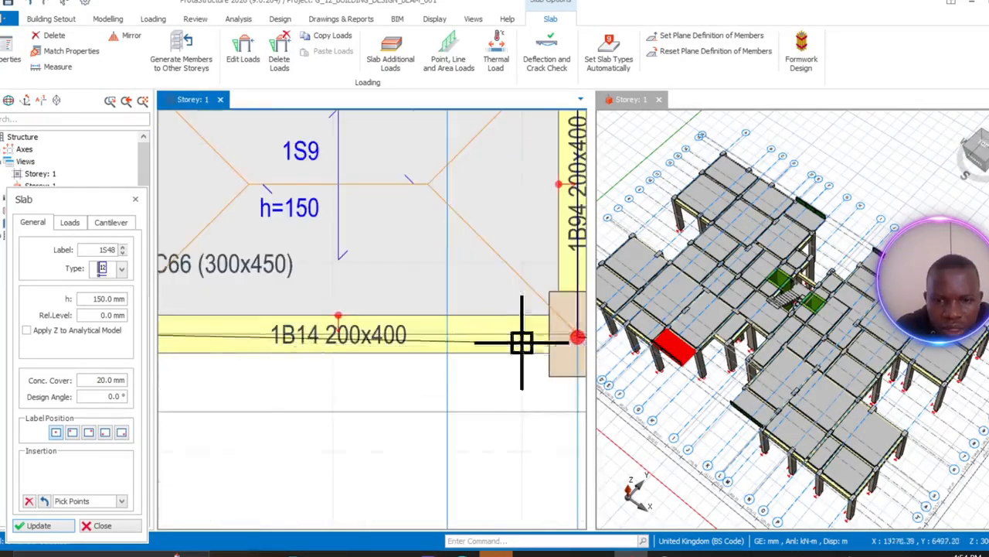
click(583, 343)
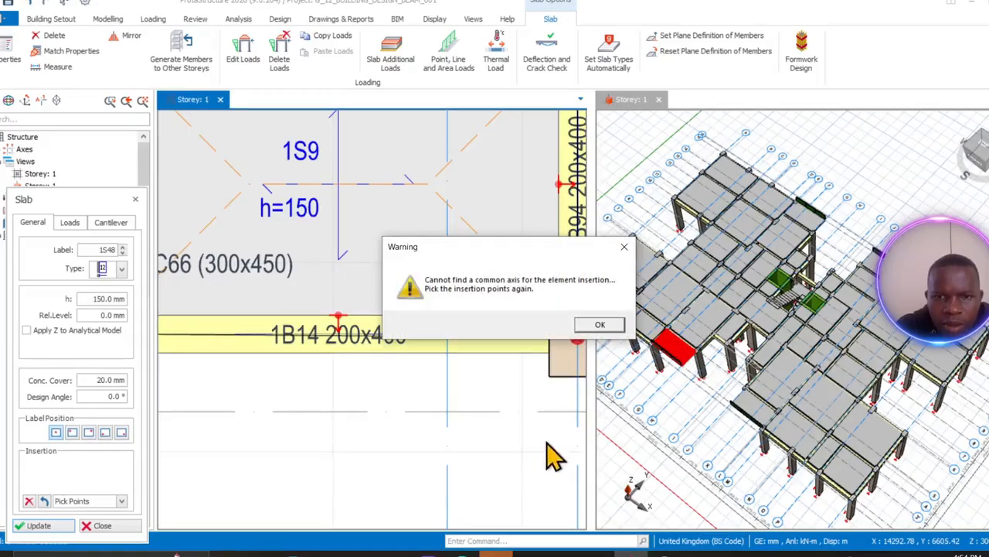
click(623, 248)
- Retry the cantilever slab along beam 1B14 in the opposite direction, from column 1C5 to column 1C66
scroll(561, 397, down, 4)
scroll(541, 284, up, 2)
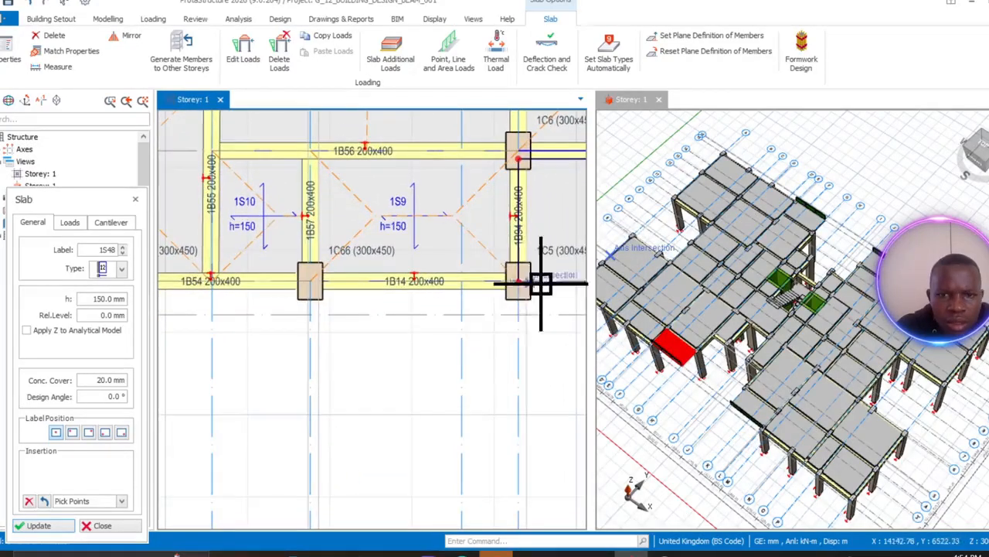
click(309, 283)
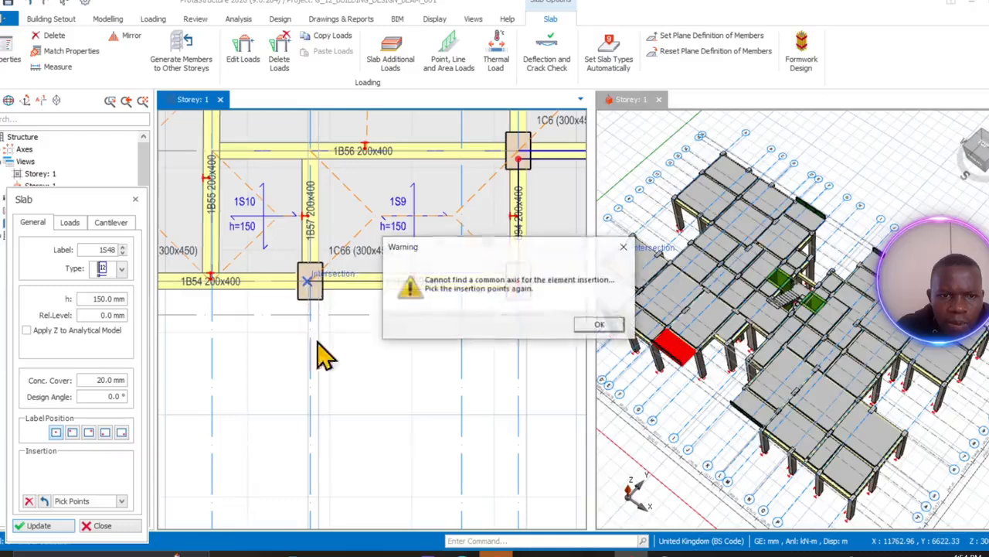
click(599, 325)
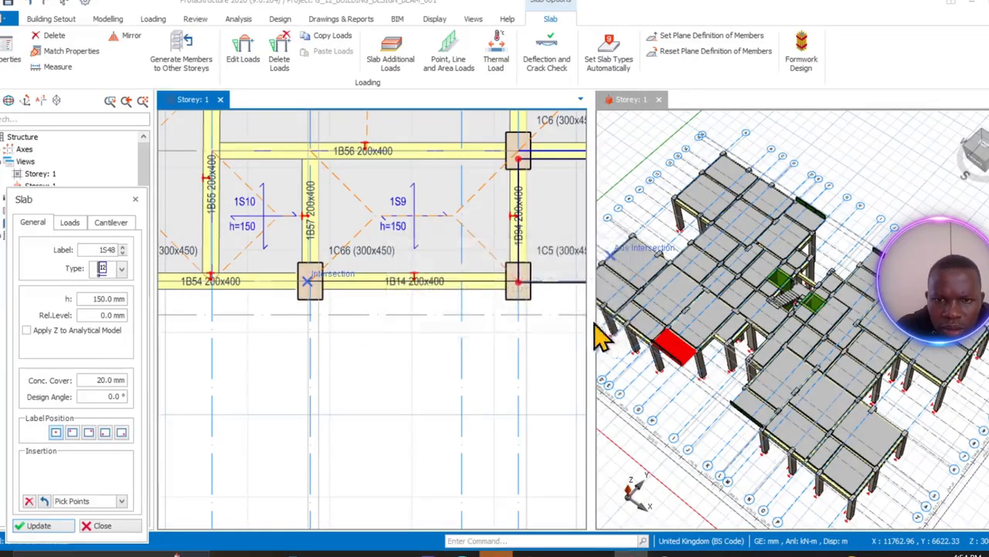
- Try once more to insert the cantilever slab along beam 1B14, from column 1C66 to column 1C5
scroll(500, 322, up, 1)
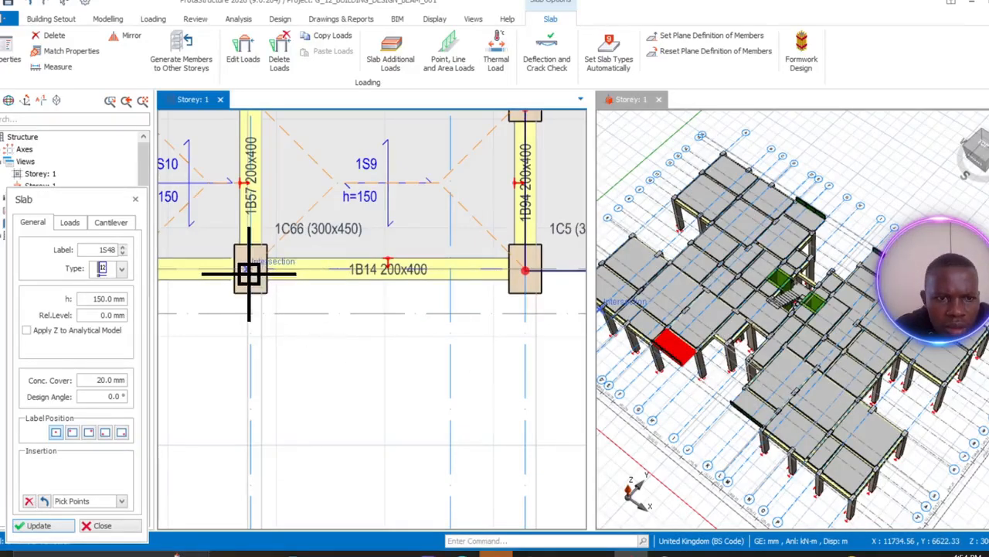
click(531, 270)
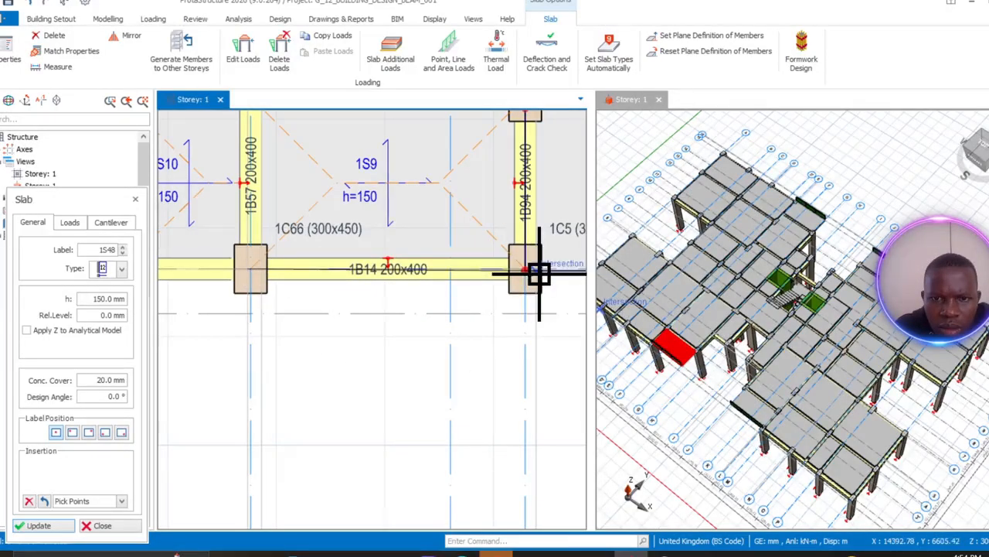
click(597, 328)
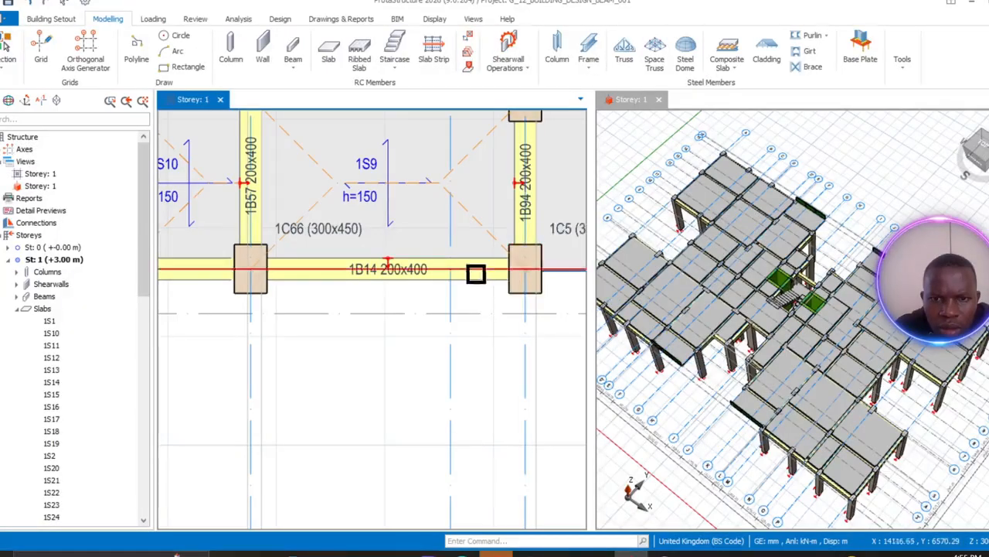
- Open the properties of column 1C5 and inspect its alignment with the end of beam 1B14, leaving the column unedited
click(565, 228)
right_click(567, 229)
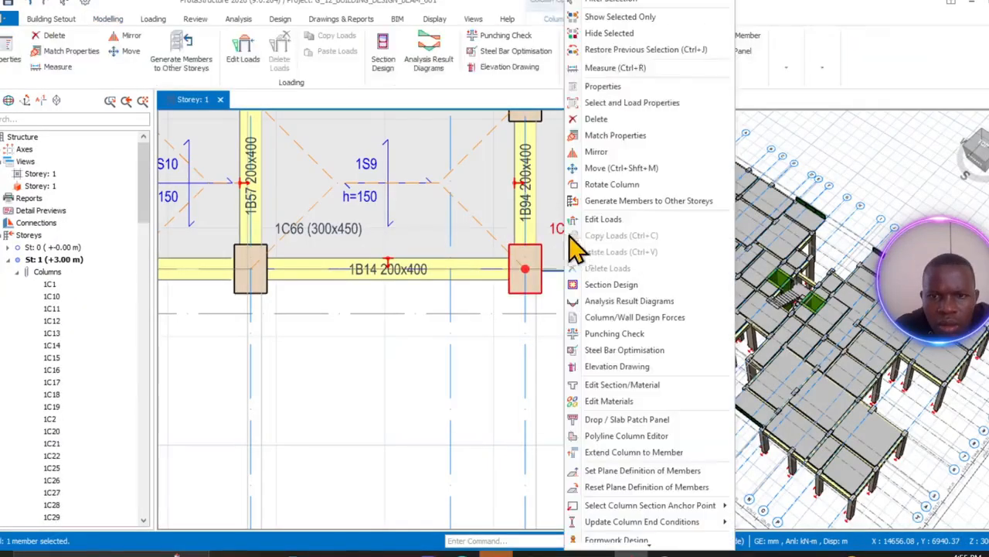
click(601, 87)
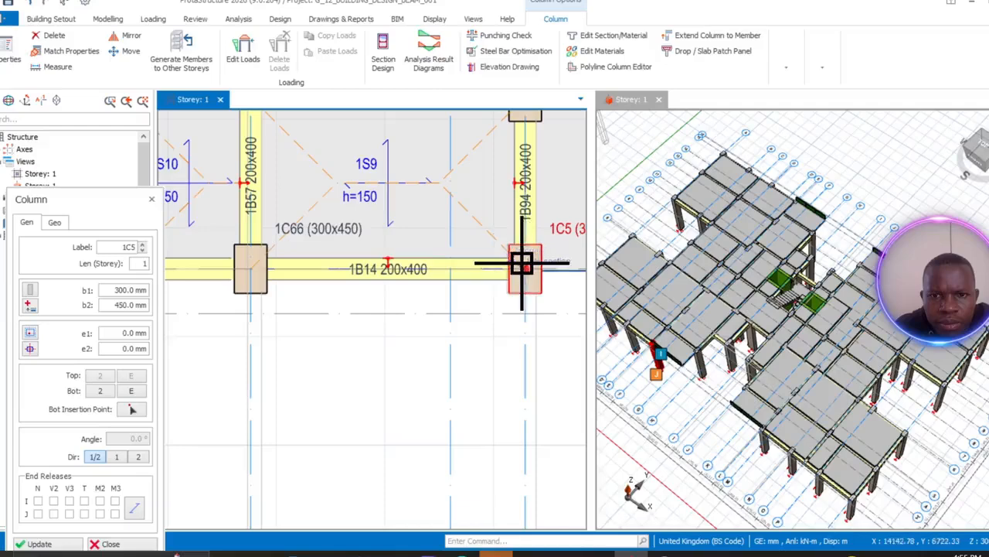
scroll(517, 263, up, 3)
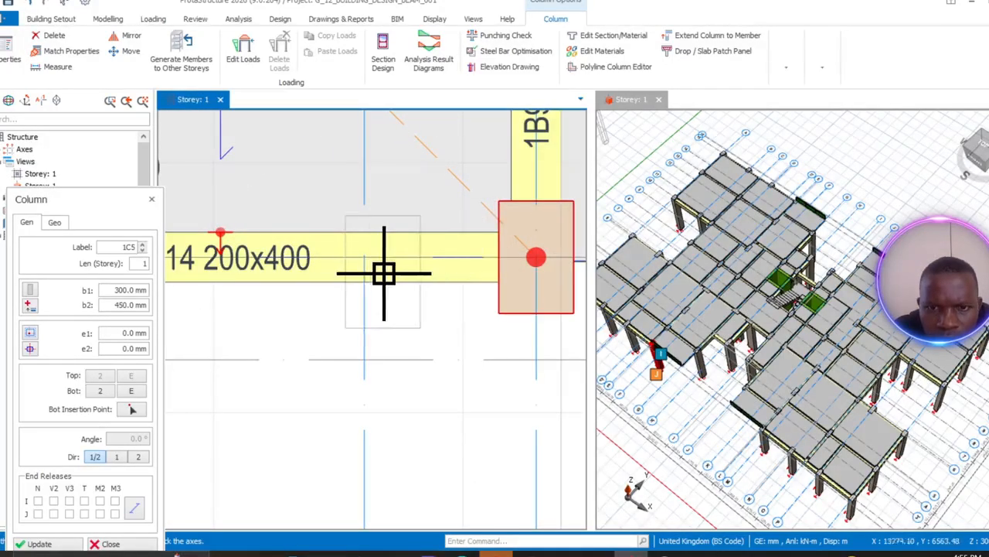
key(Escape)
scroll(491, 292, down, 3)
middle_drag(494, 294, 352, 350)
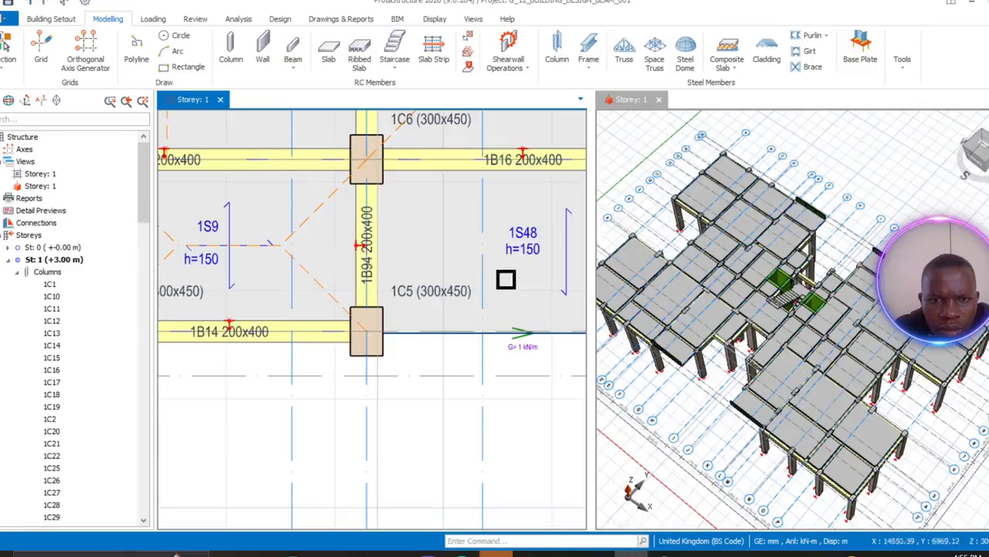
- Load the properties of cantilever slab 1S48 and try to reuse them along beam 1B14, from column 1C5 to column 1C66
right_click(535, 242)
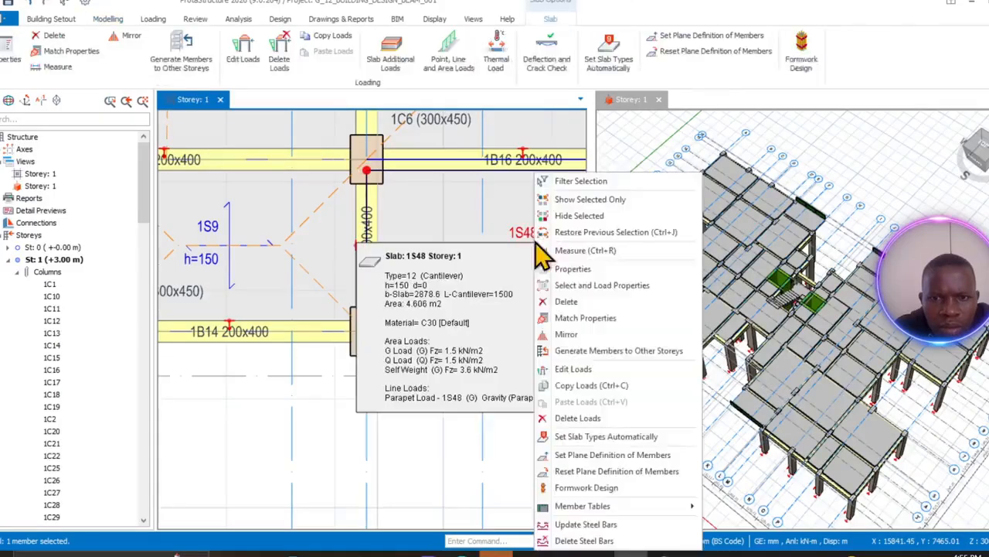
click(572, 269)
scroll(468, 375, down, 2)
scroll(489, 330, up, 2)
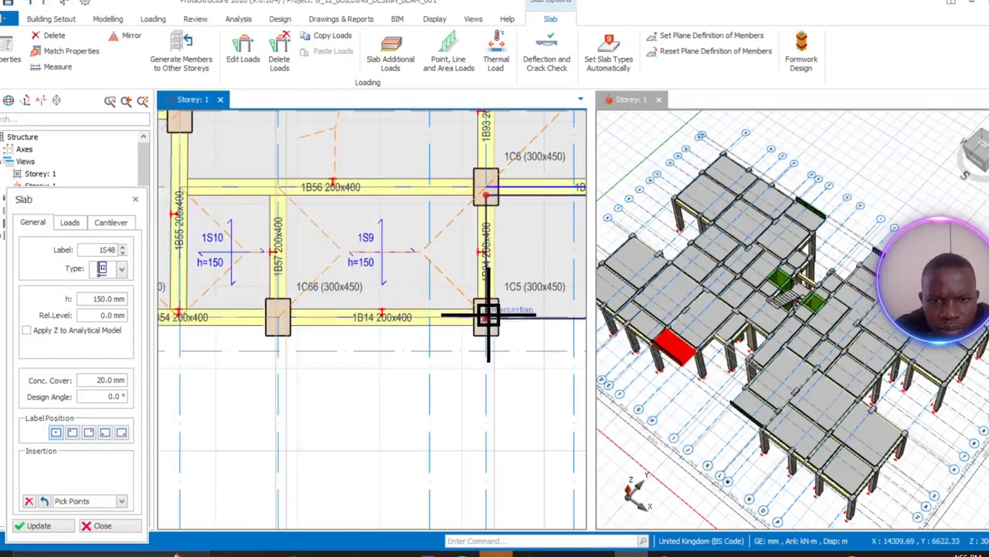
click(279, 319)
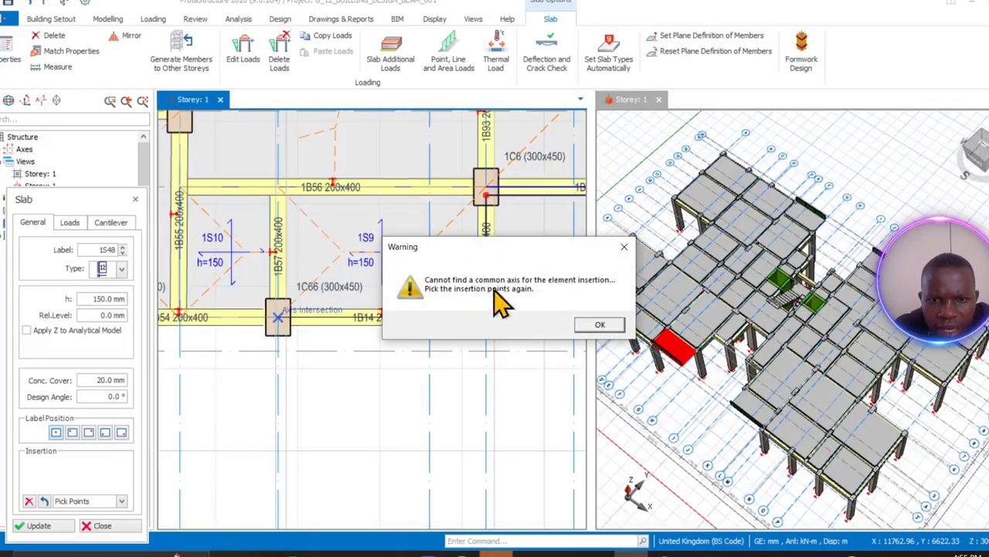
click(597, 326)
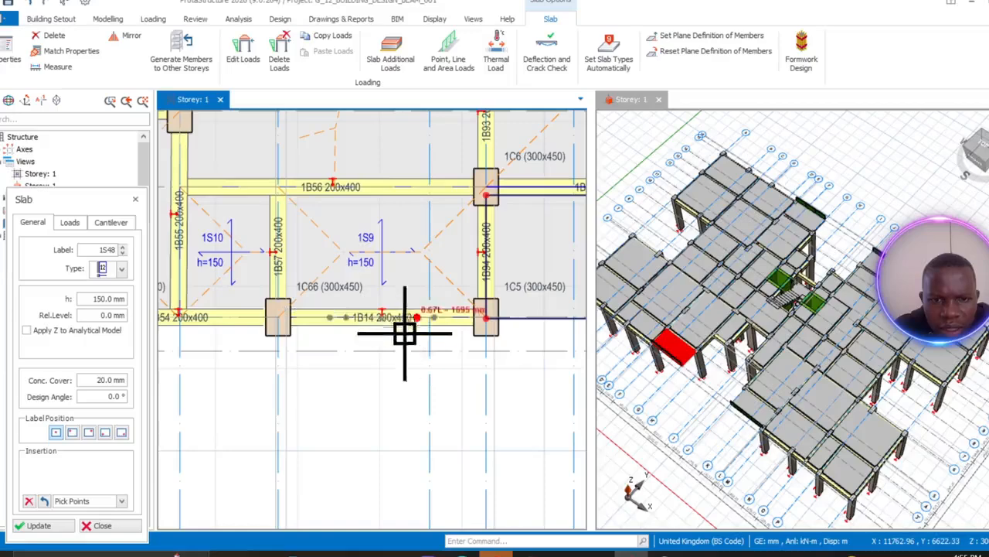
- Insert a 150 mm thick cantilever slab along beam 1B14 between columns 1C66 and 1C5, projecting to the outside of the building
middle_drag(358, 360, 374, 380)
scroll(380, 360, down, 6)
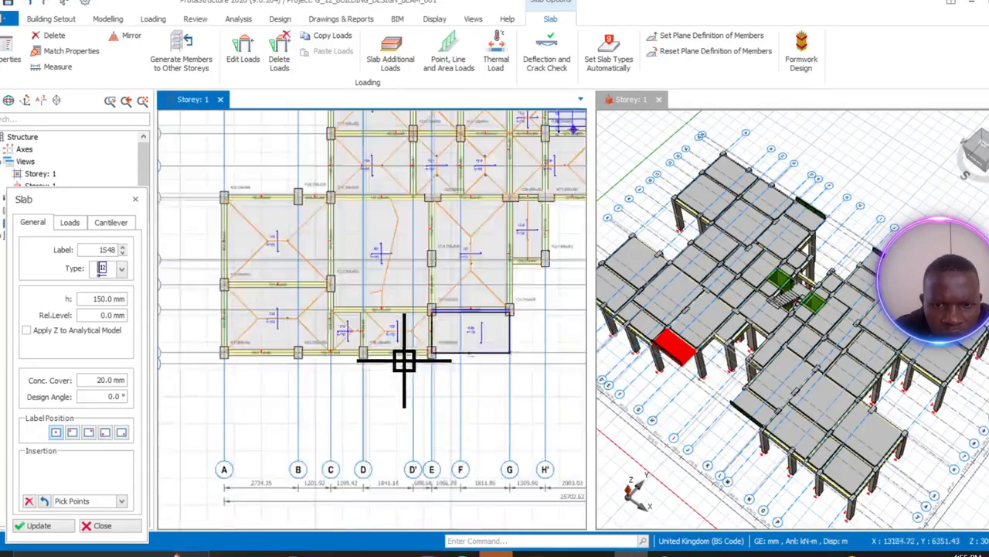
scroll(402, 354, up, 7)
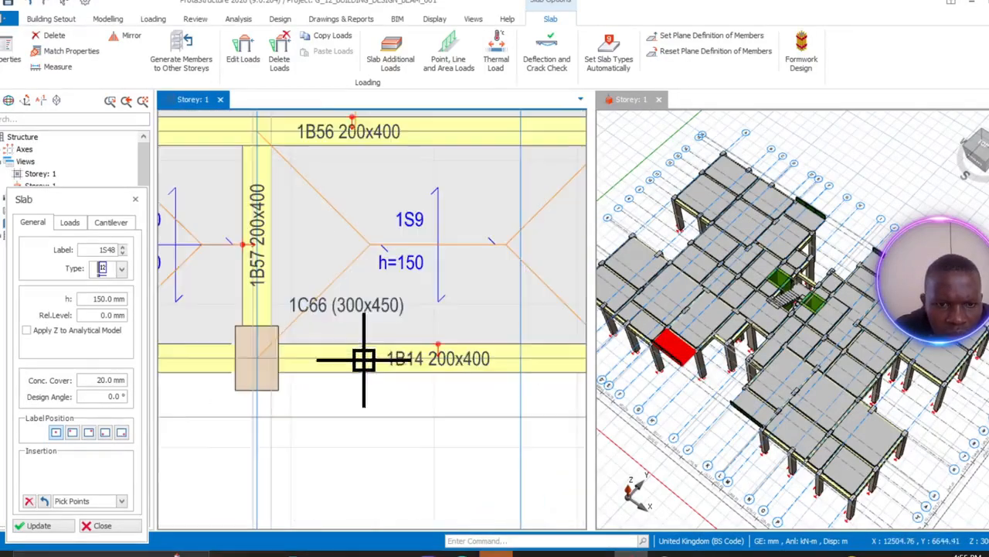
scroll(257, 359, down, 3)
middle_drag(353, 376, 250, 379)
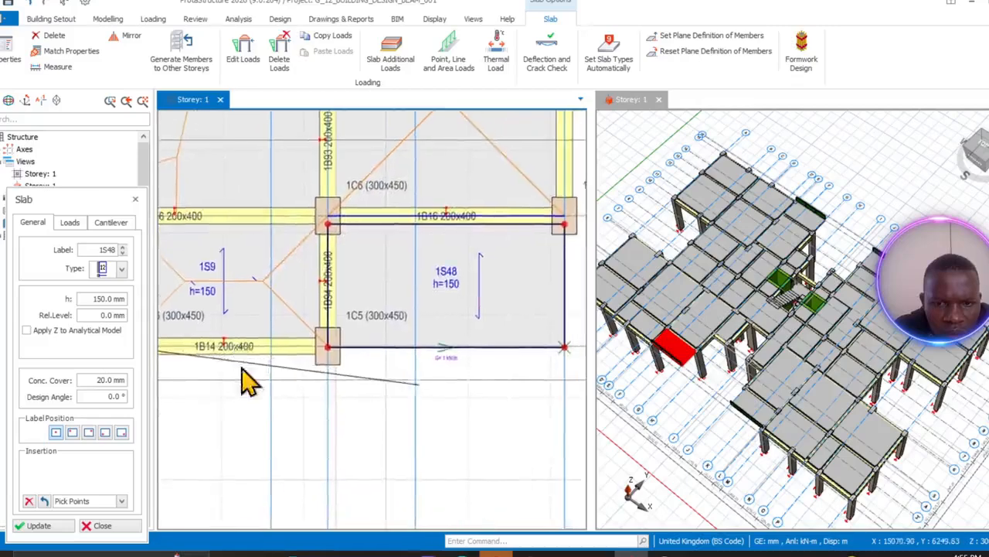
scroll(312, 355, up, 5)
scroll(315, 355, up, 3)
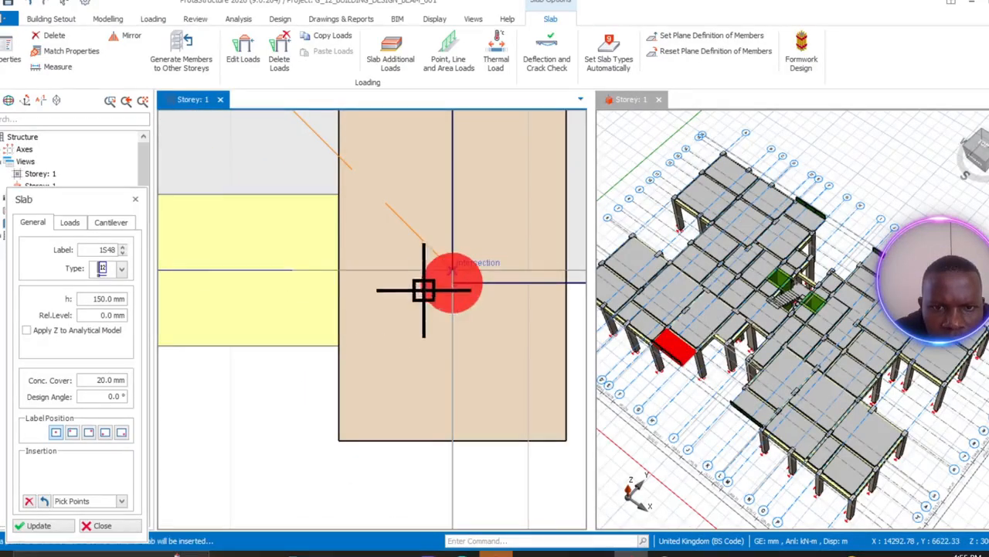
scroll(413, 450, down, 4)
middle_drag(413, 450, 417, 212)
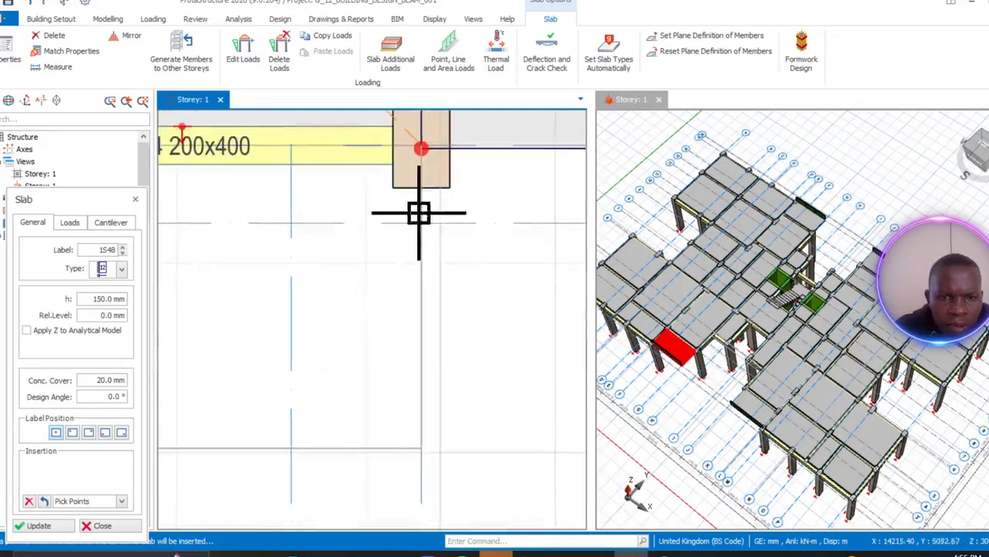
click(418, 284)
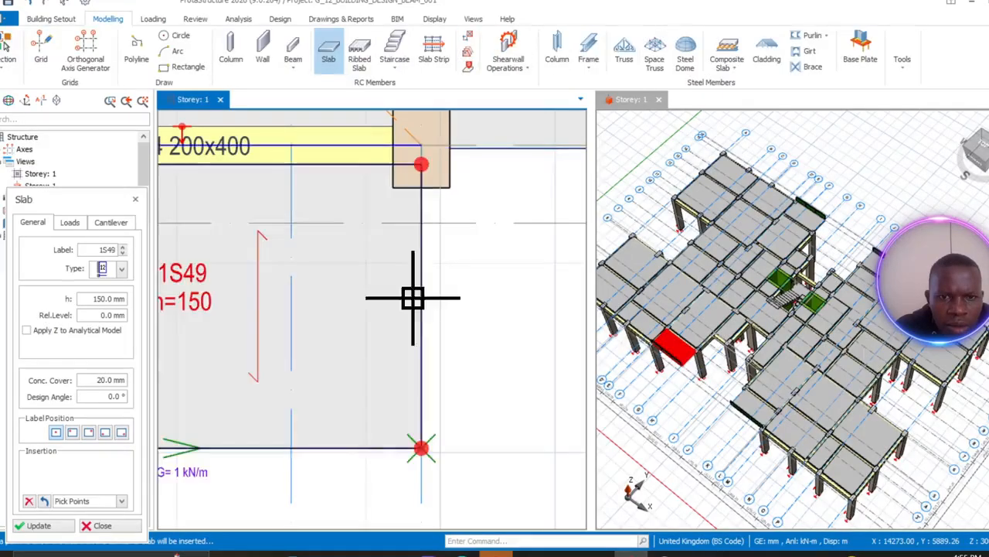
scroll(357, 359, down, 3)
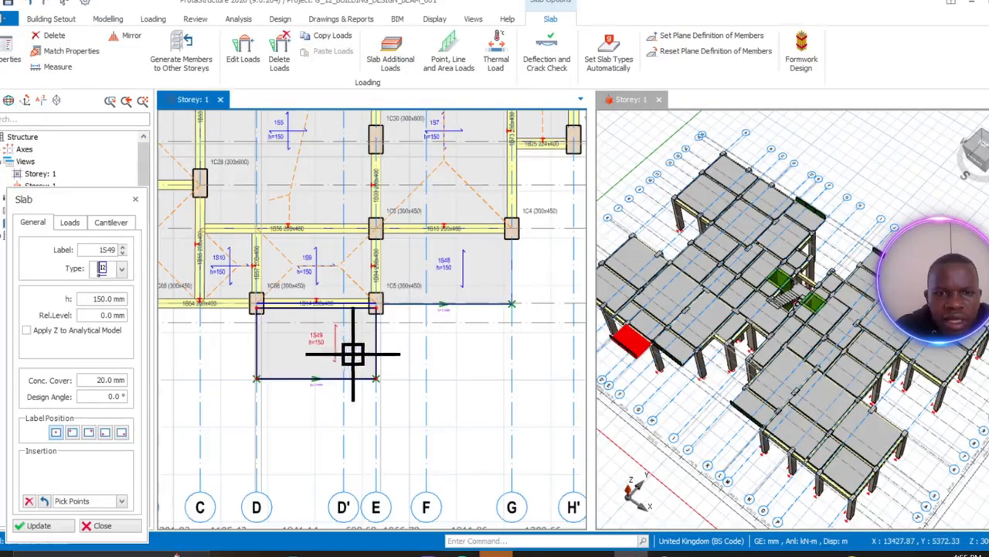
- Set the cantilever length of the new slab along beam 1B14 to 1100 mm and update it
right_click(352, 350)
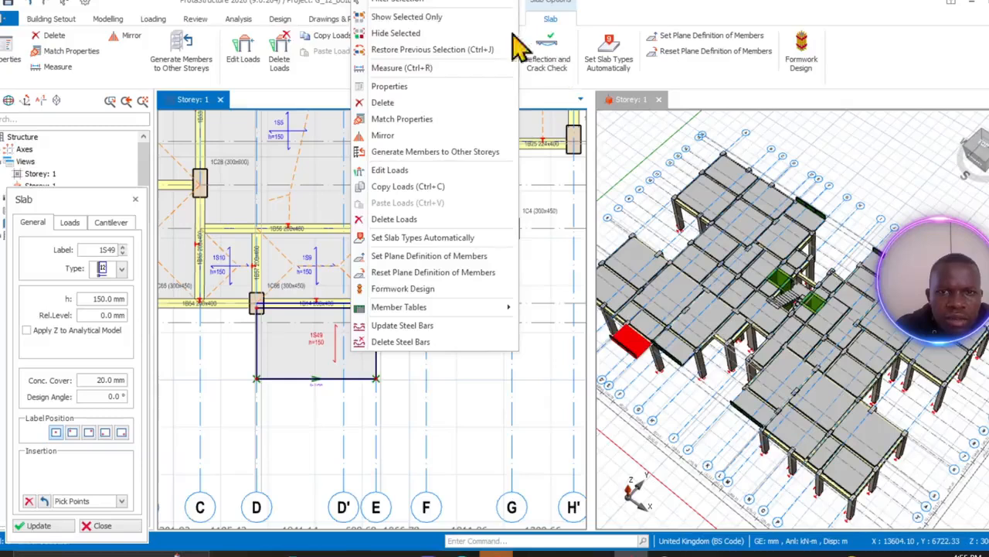
key(Escape)
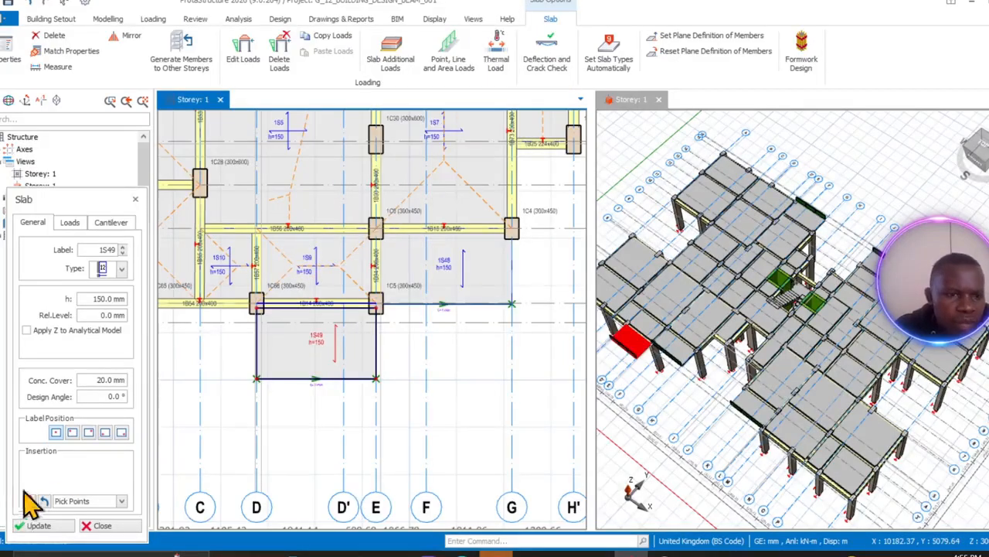
click(112, 223)
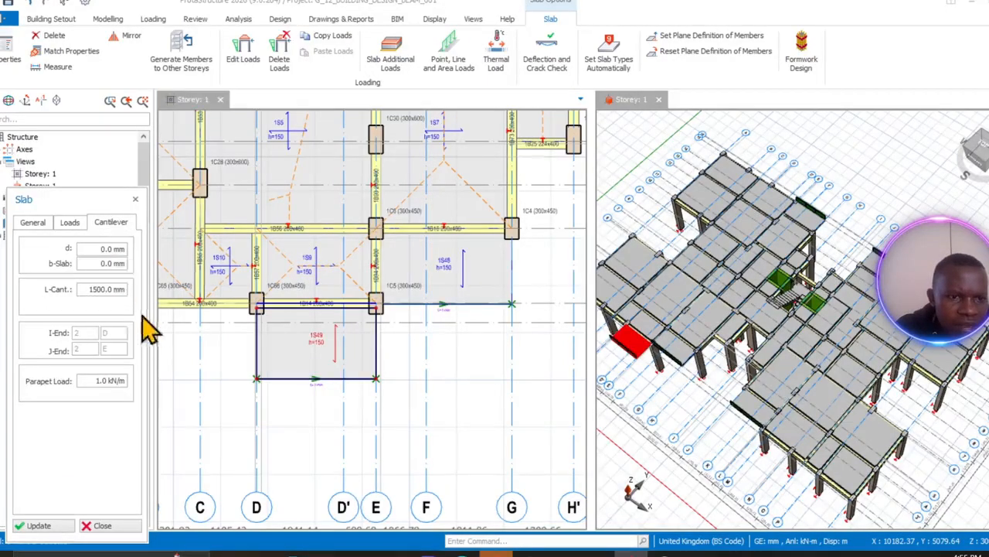
click(87, 290)
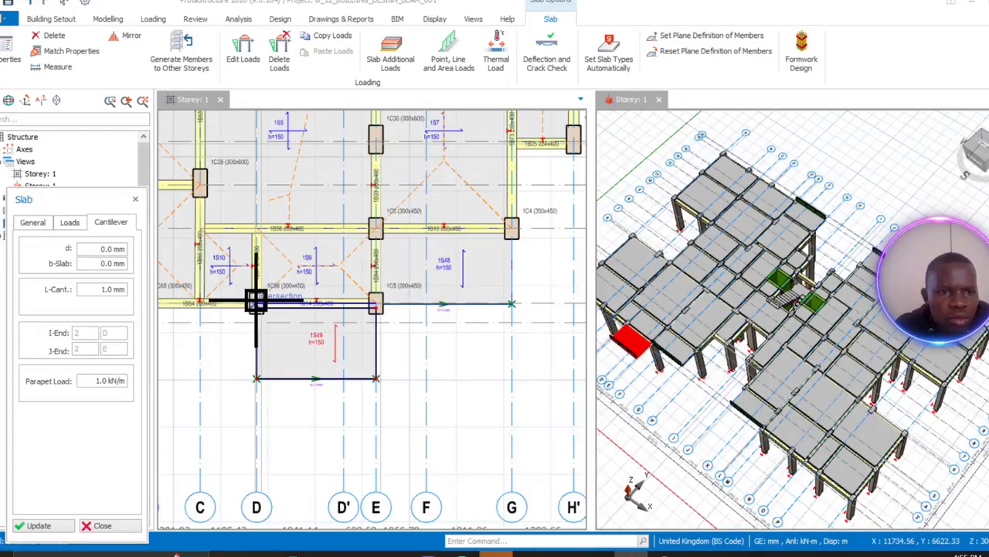
text(11)
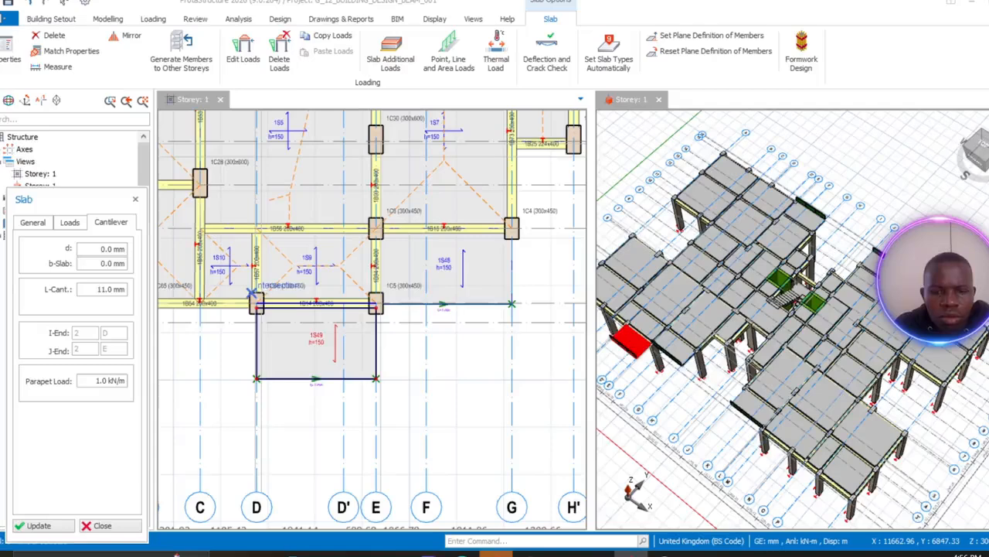
text(00)
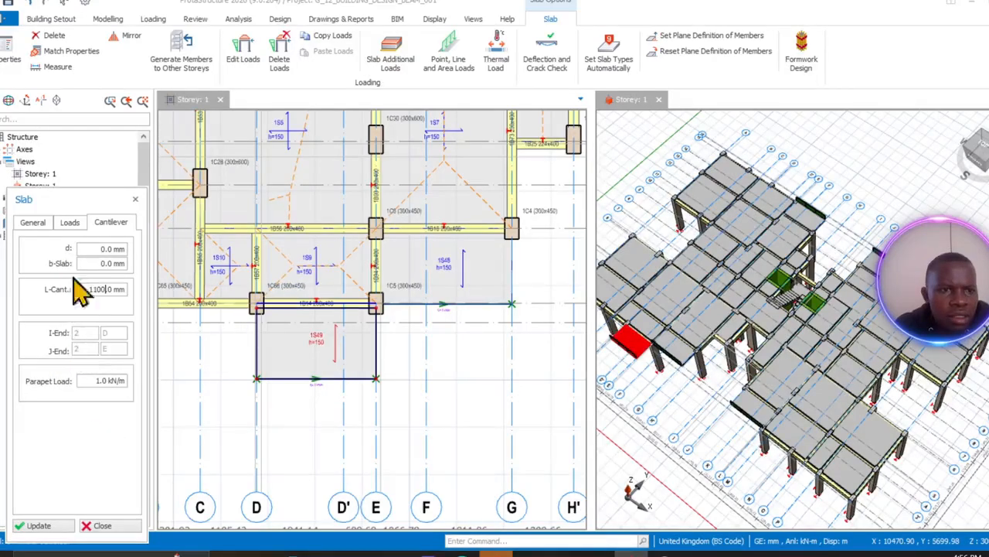
click(53, 524)
- Insert an 1100 mm cantilever slab along beam 1B13, from column 1C67 to column 1C2, projecting outwards
scroll(309, 387, down, 5)
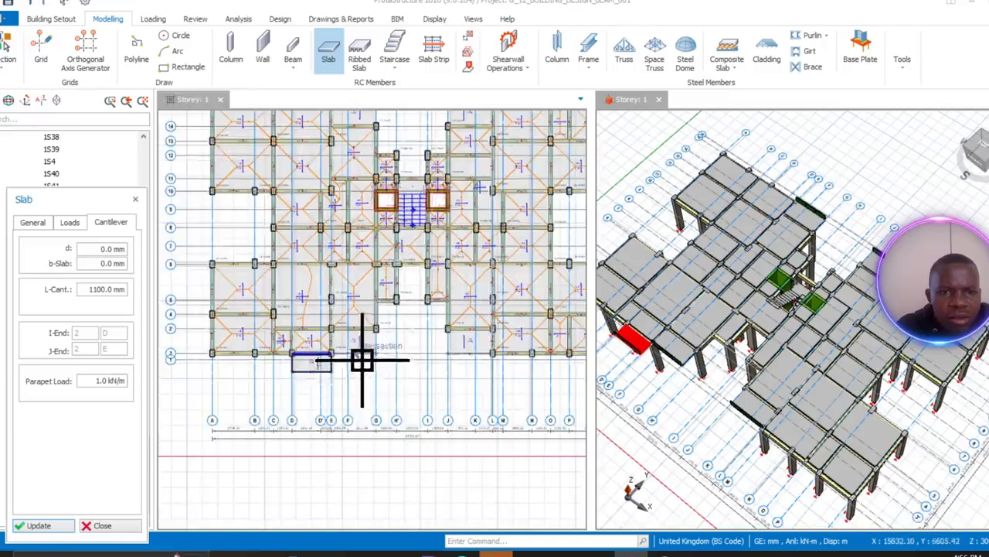
scroll(255, 267, up, 5)
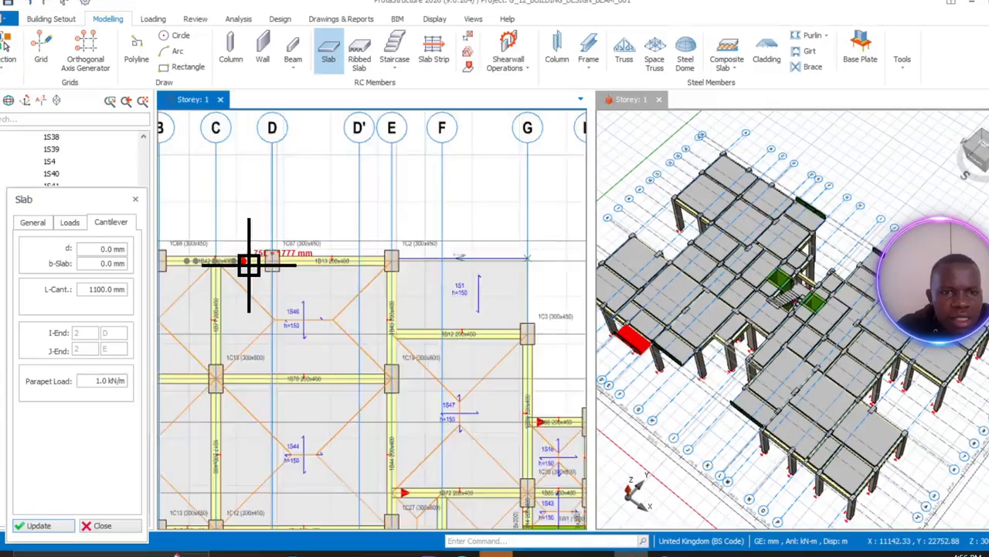
click(290, 259)
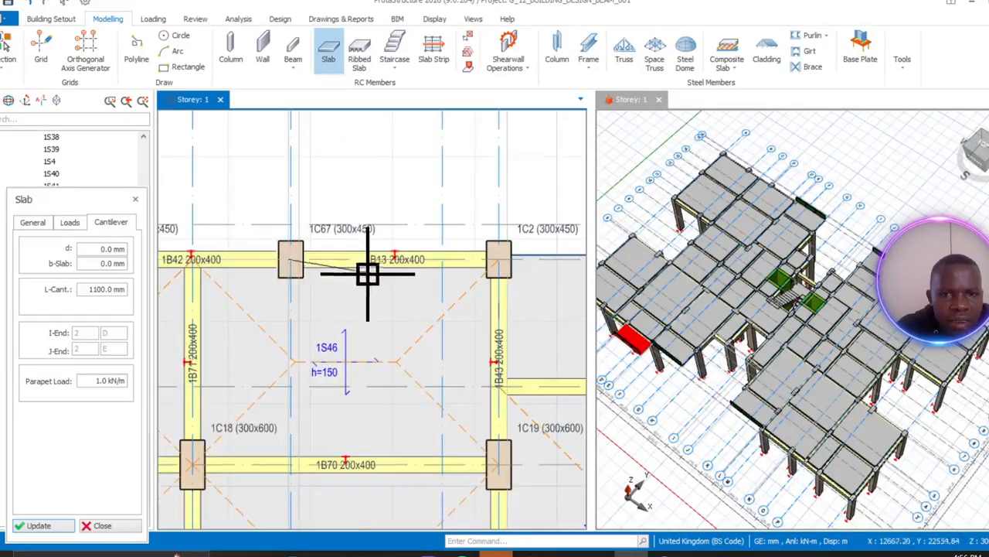
middle_drag(503, 271, 386, 290)
scroll(386, 291, up, 3)
click(376, 277)
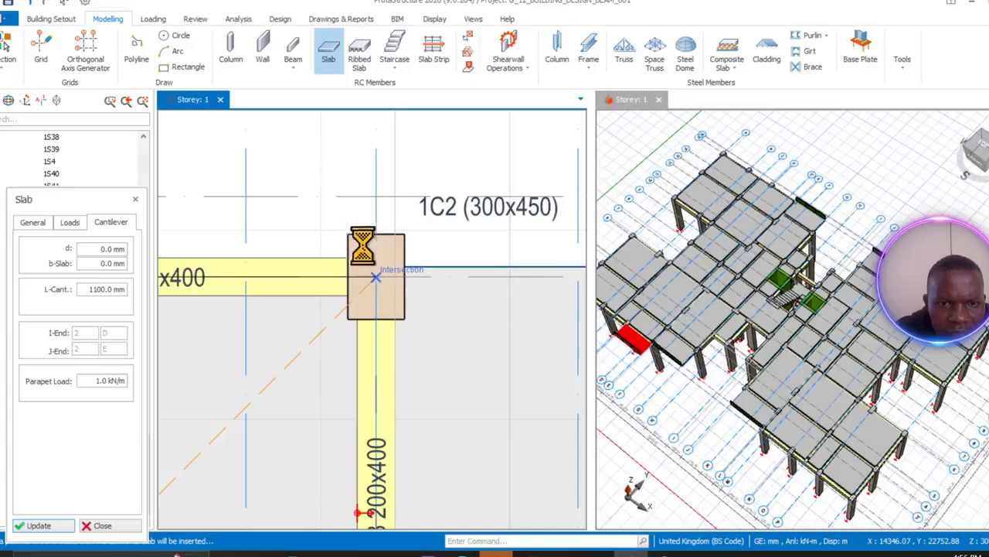
click(377, 160)
scroll(353, 248, down, 5)
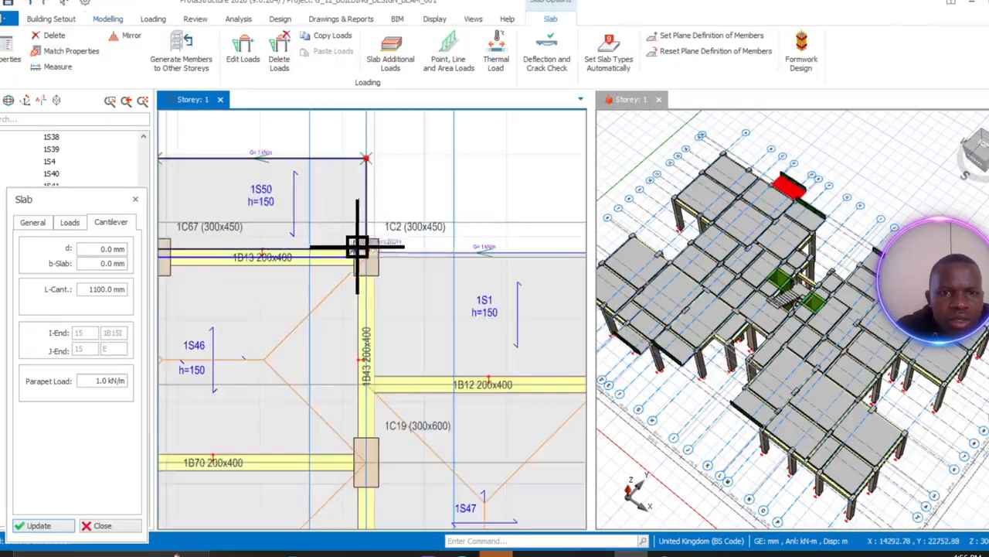
- Insert an 1100 mm cantilever slab along beam 1B33, from column 1C33 to column 1C69, projecting outwards
scroll(286, 294, down, 5)
scroll(294, 309, up, 5)
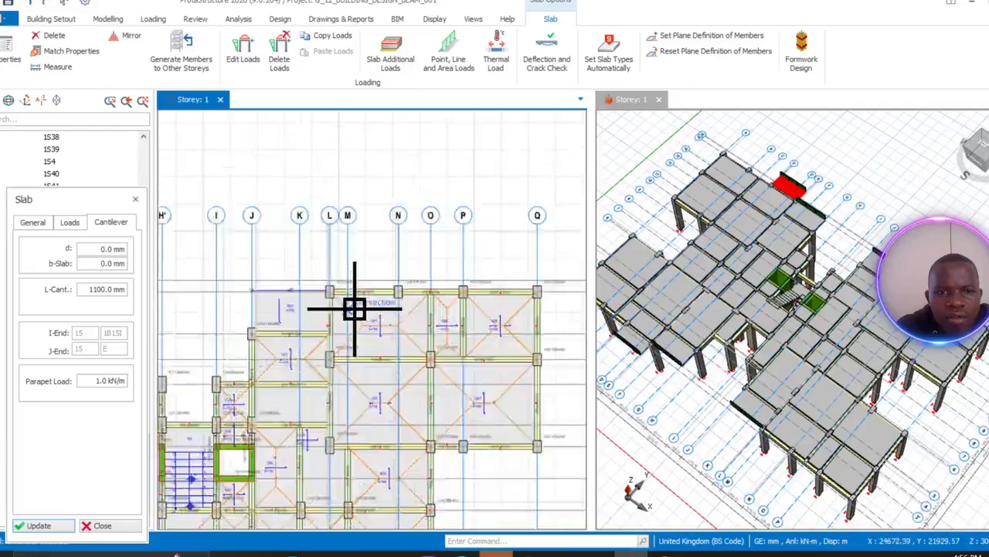
scroll(319, 293, up, 3)
scroll(322, 283, down, 2)
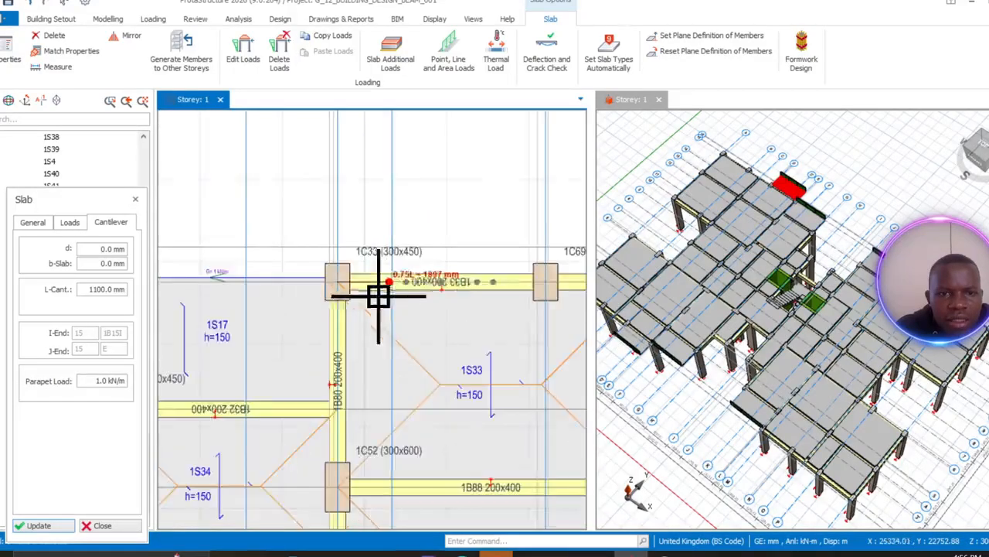
scroll(243, 317, up, 1)
scroll(329, 313, up, 1)
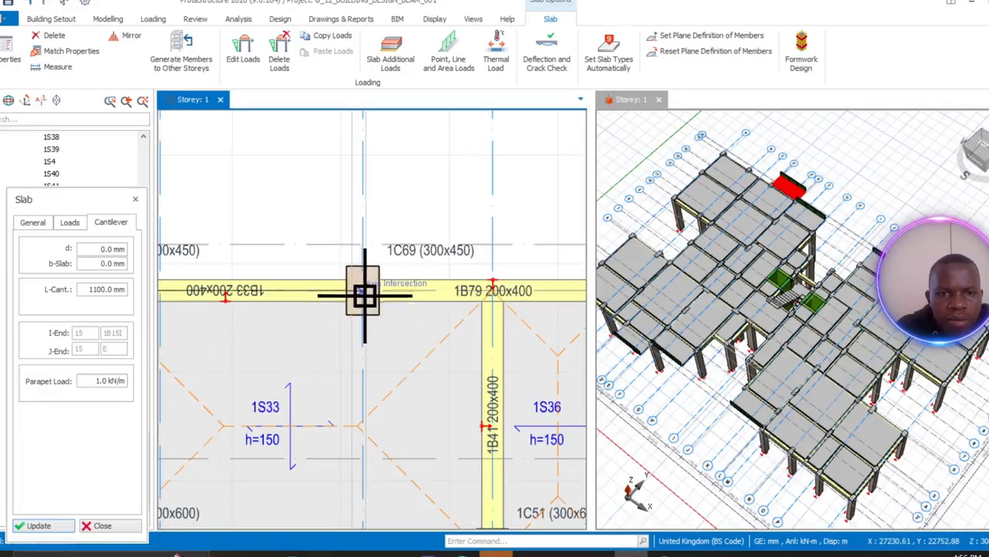
click(364, 225)
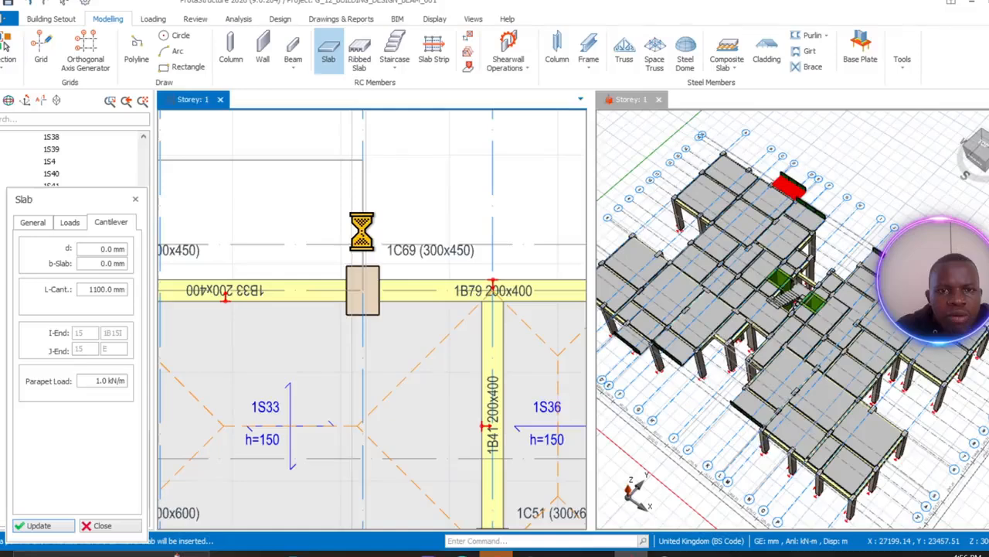
- Insert an 1100 mm cantilever slab along beam 1B34, between columns 1C36 and 1C38, projecting outwards
scroll(359, 242, down, 4)
middle_drag(394, 298, 206, 338)
scroll(292, 322, down, 8)
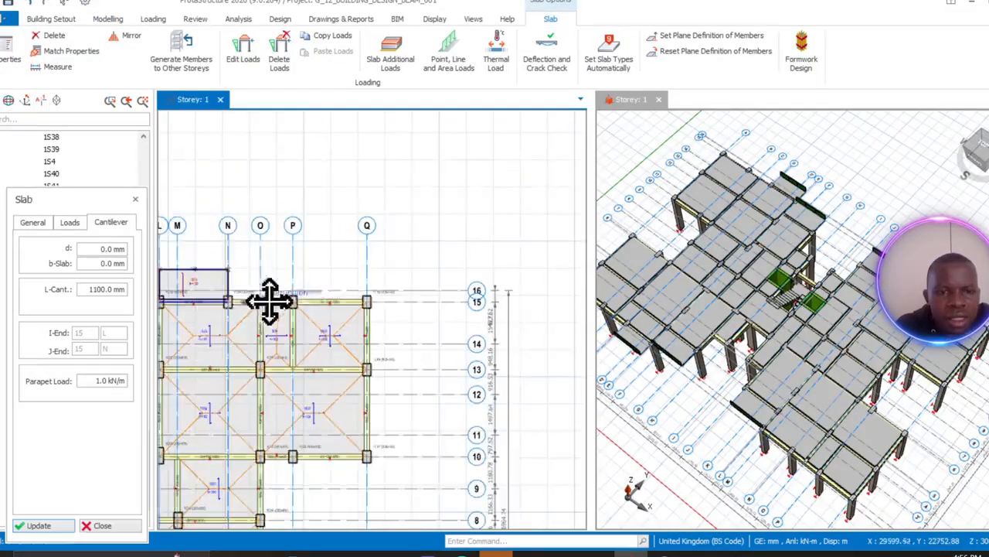
scroll(352, 356, up, 10)
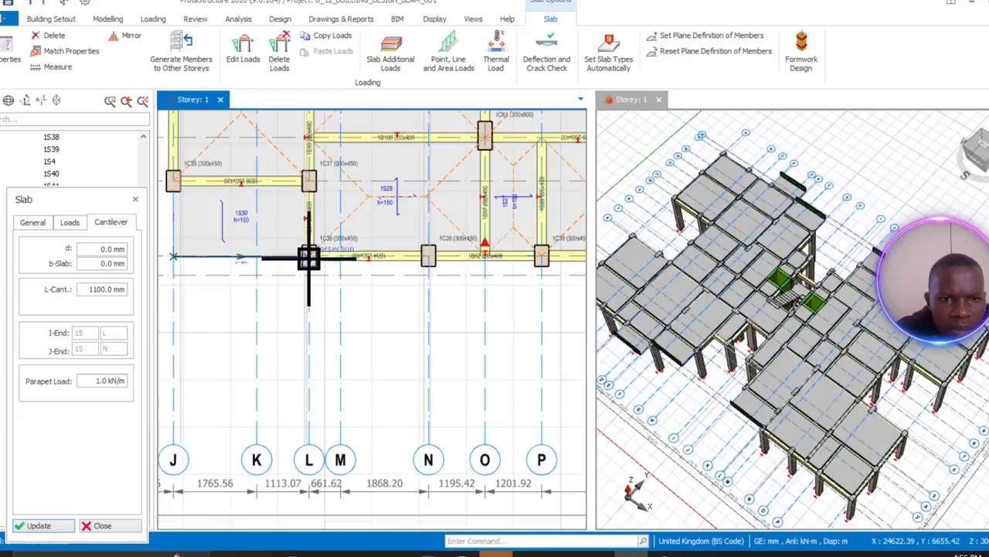
scroll(308, 260, up, 3)
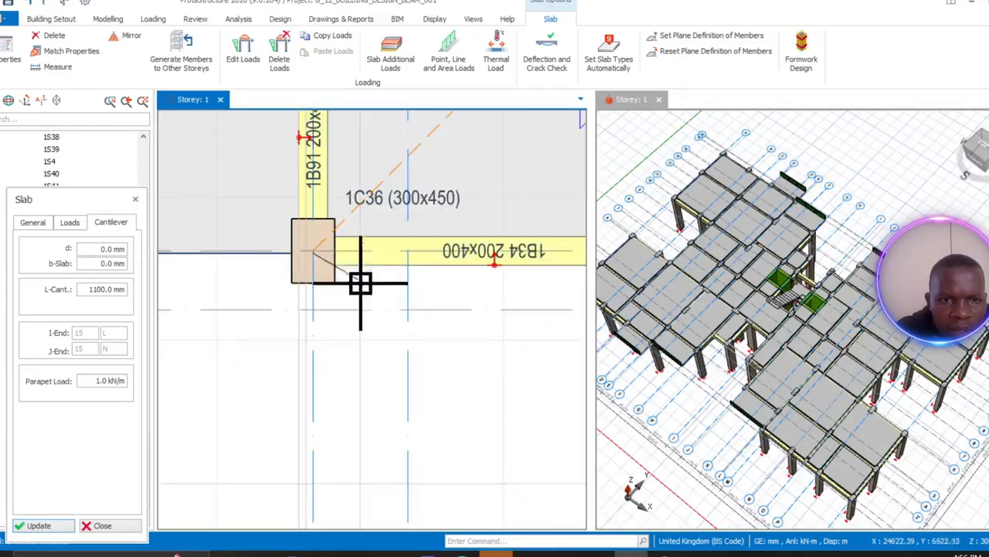
scroll(360, 284, down, 3)
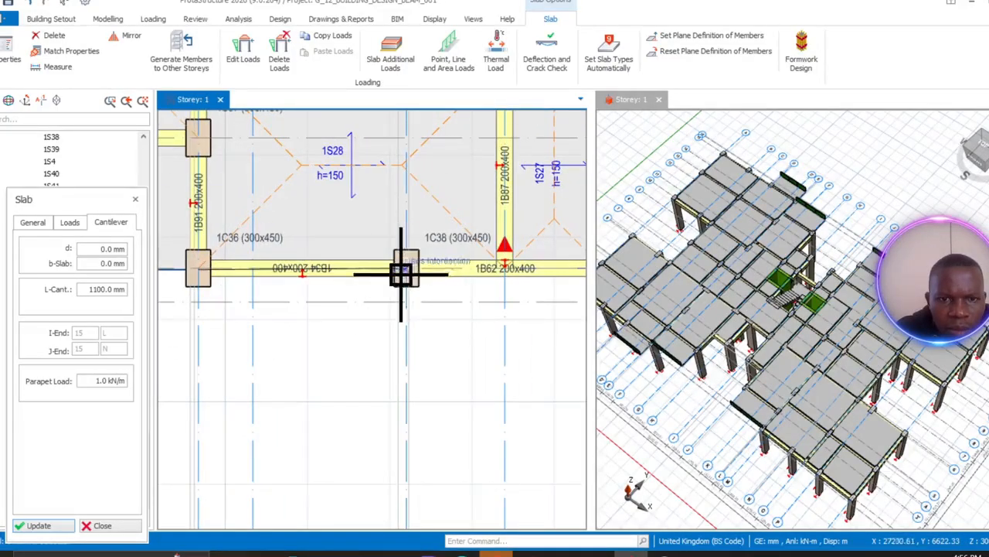
click(405, 272)
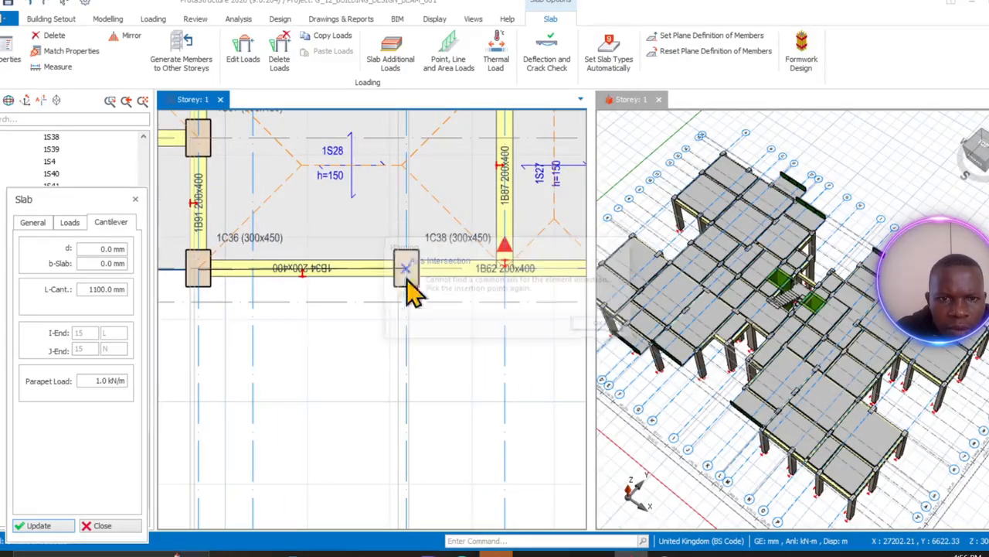
click(600, 326)
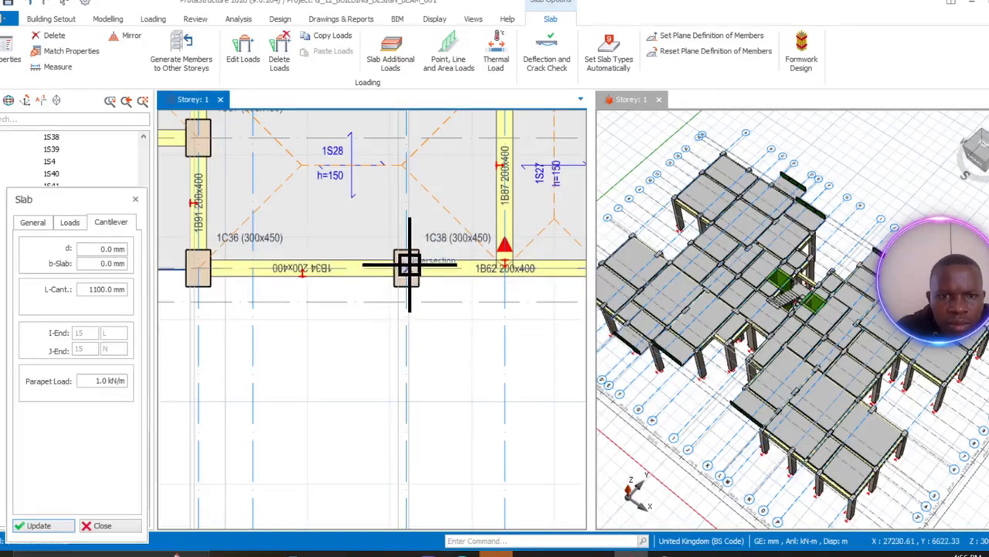
scroll(200, 271, up, 3)
click(198, 277)
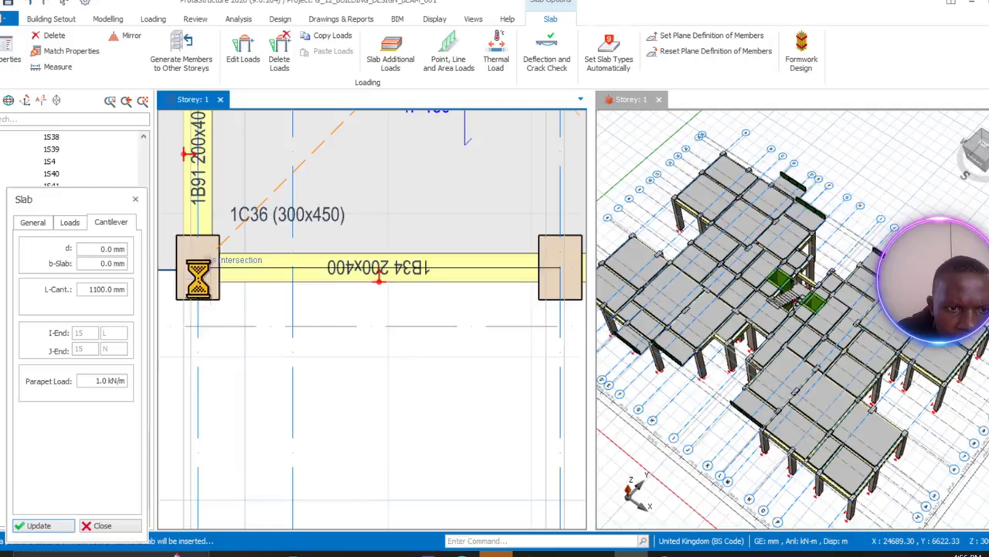
click(192, 349)
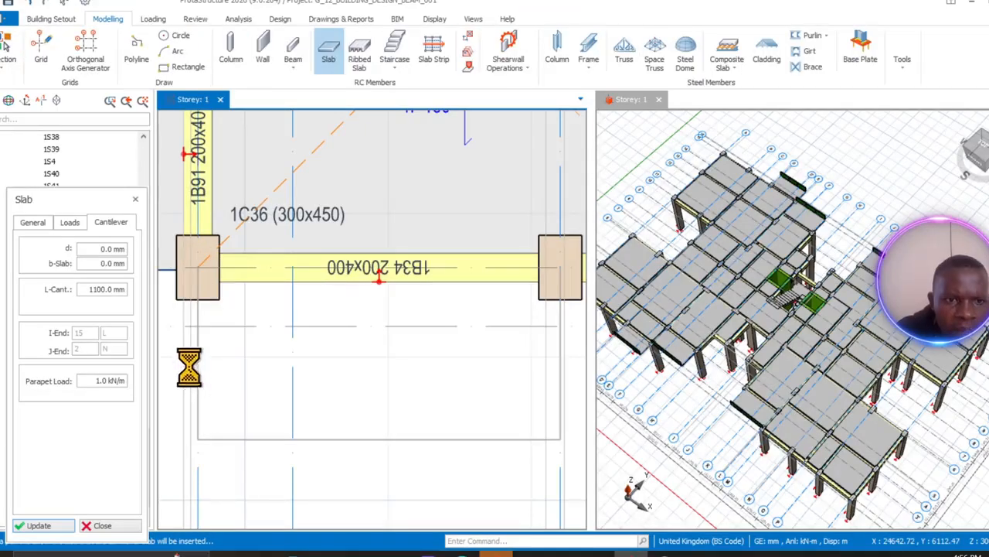
- Insert a cantilever slab along beam 1B54, from column 1C66 to column 1C65, projecting to the outside of the building
scroll(199, 378, down, 6)
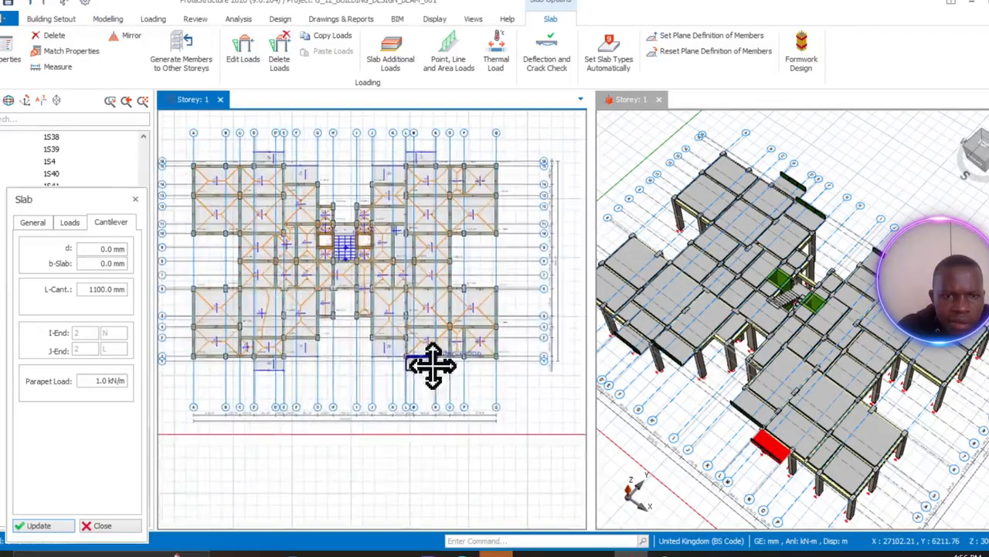
scroll(254, 373, up, 3)
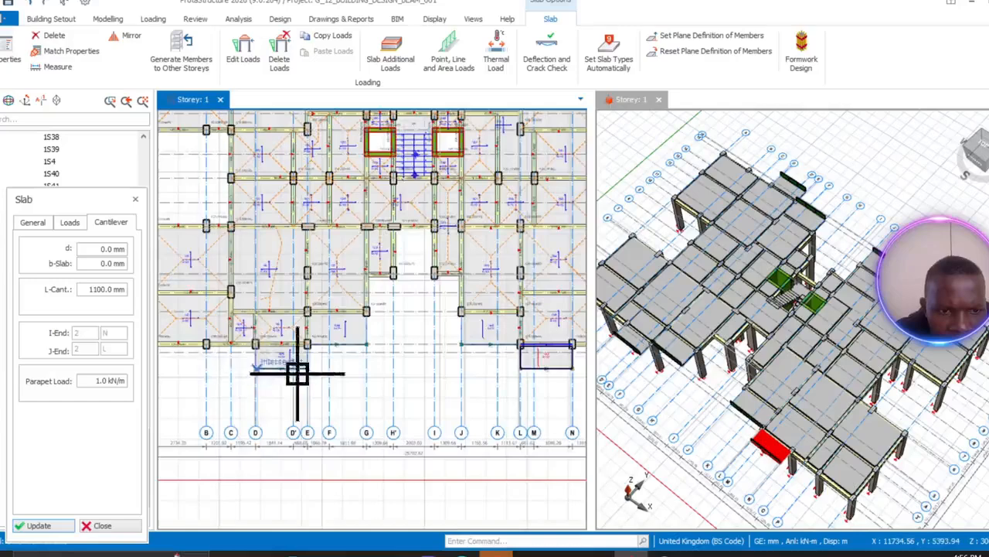
middle_drag(294, 371, 467, 360)
scroll(361, 342, up, 5)
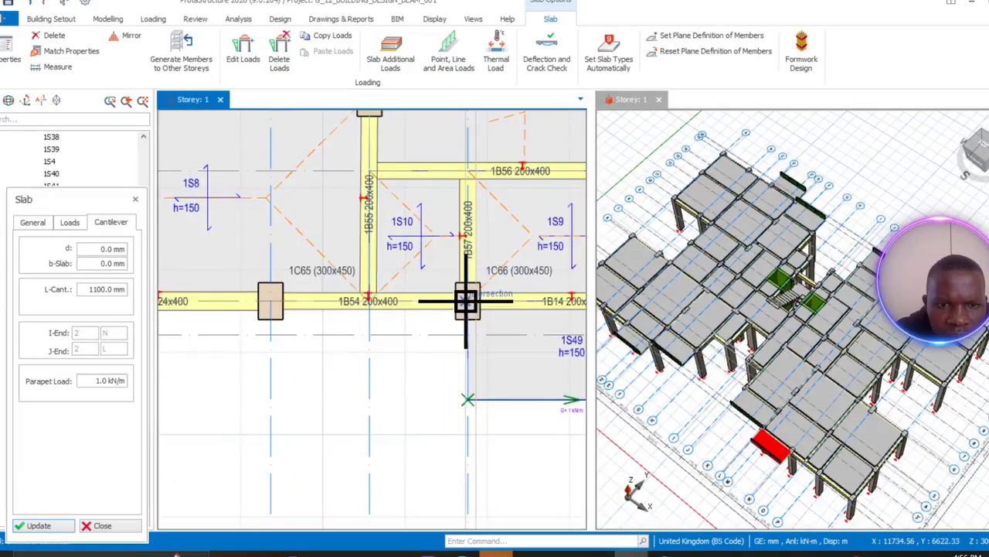
click(269, 300)
click(596, 325)
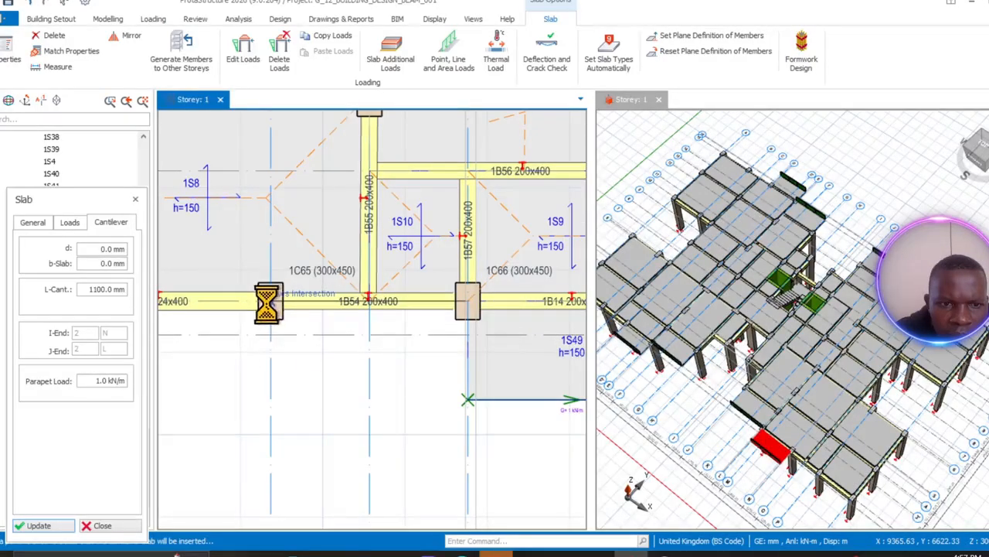
click(270, 303)
click(271, 400)
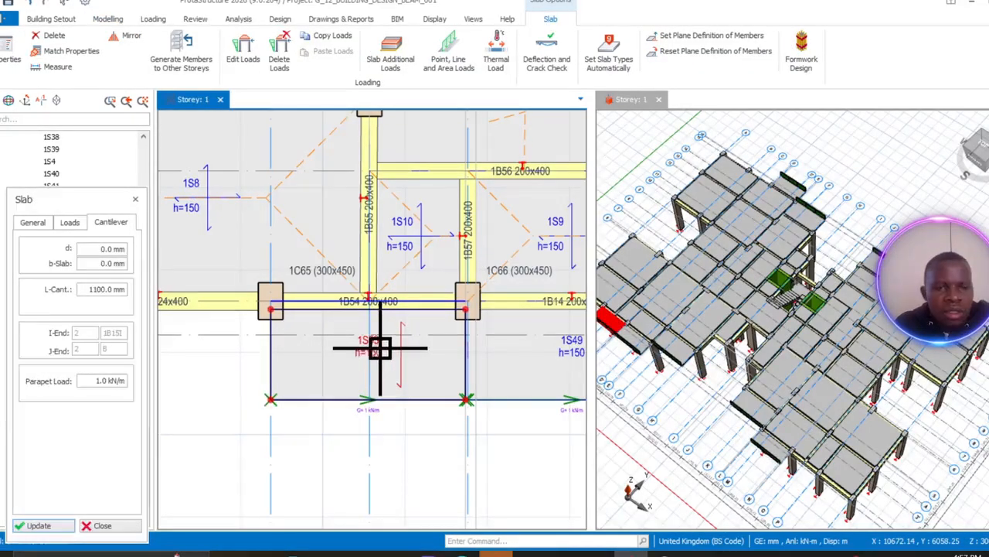
- Set the cantilever length of the slab along beam 1B54 to 500 mm and update it
key(Escape)
click(381, 347)
right_click(381, 347)
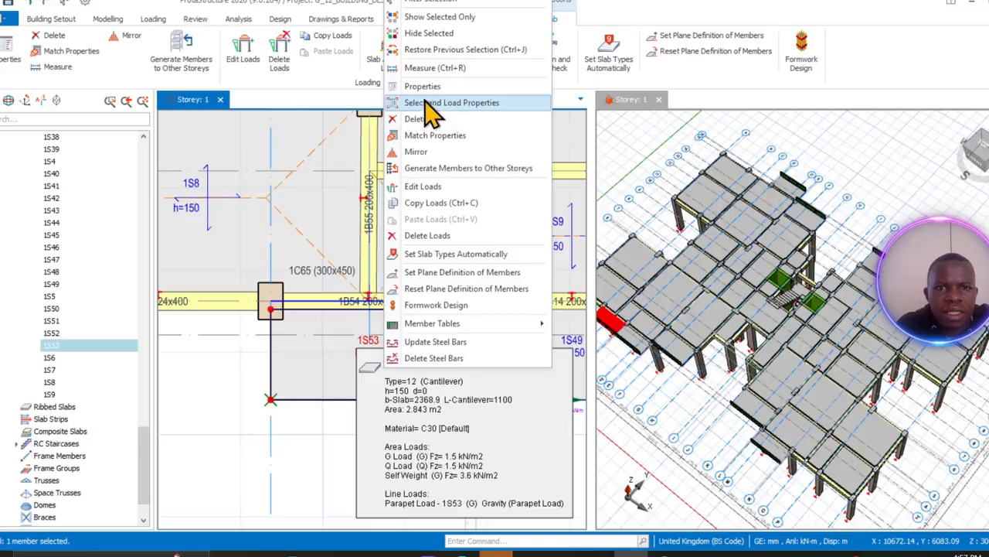
click(423, 86)
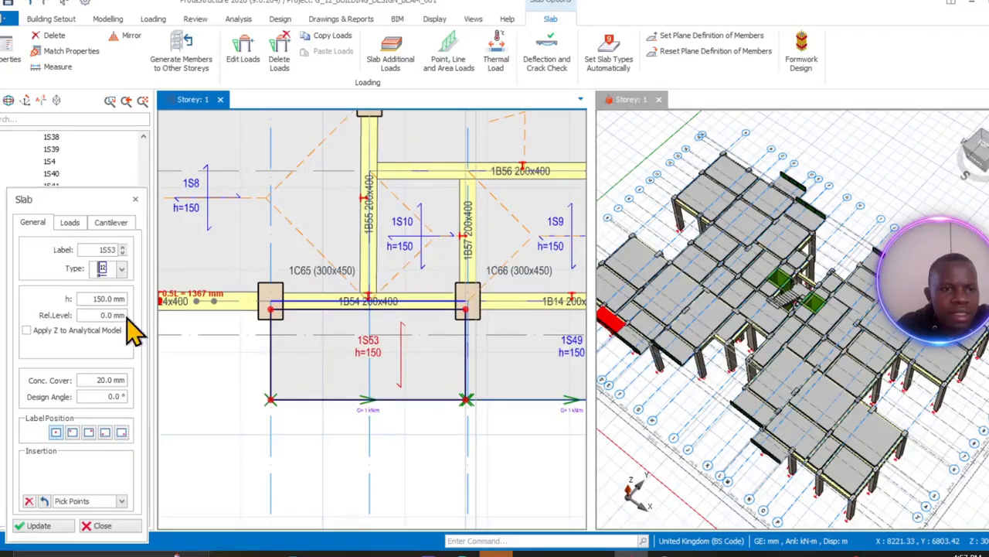
click(112, 225)
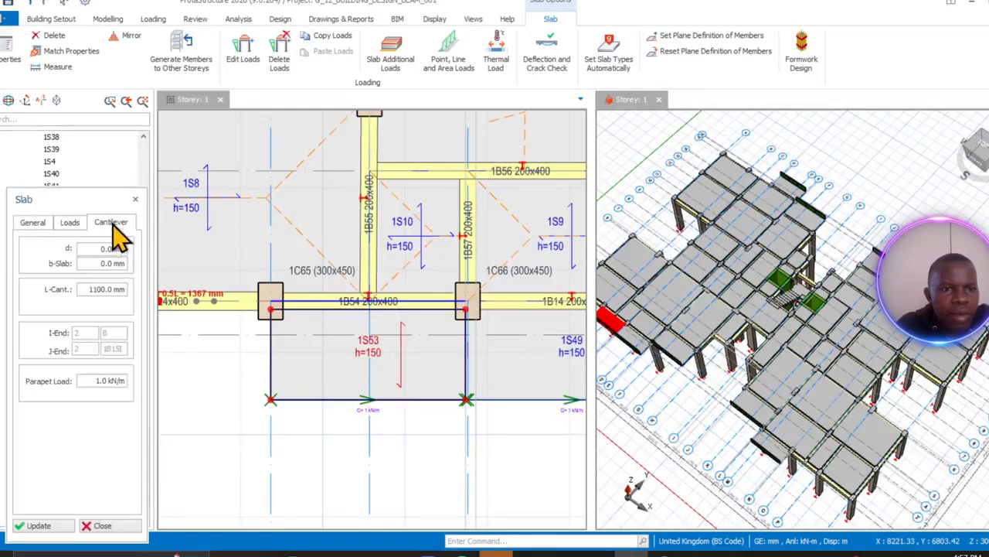
double_click(86, 289)
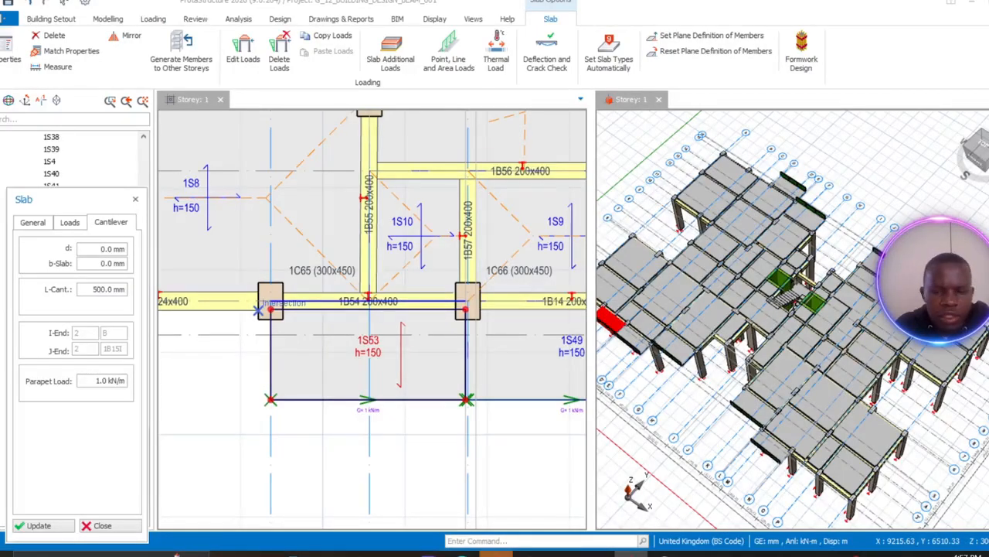
click(41, 526)
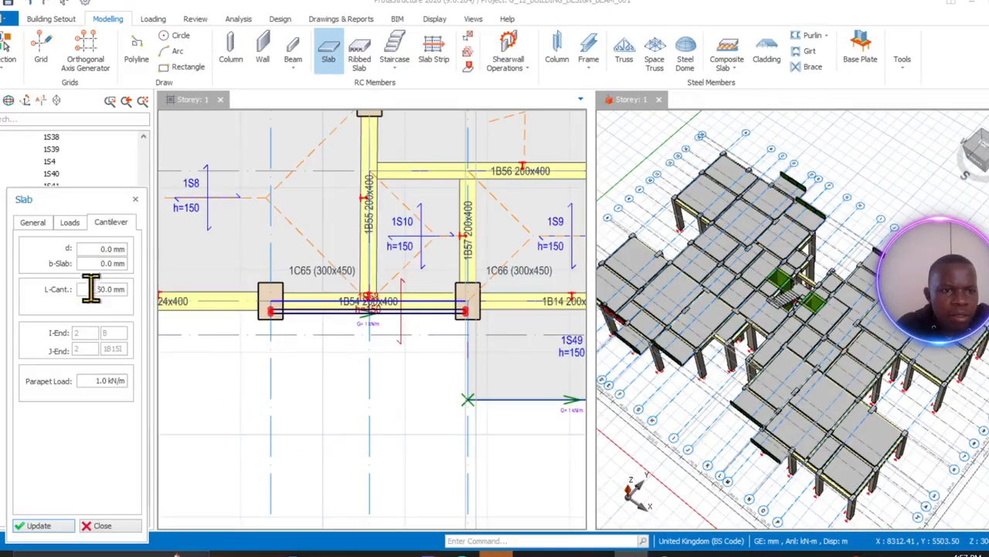
drag(90, 293, 252, 297)
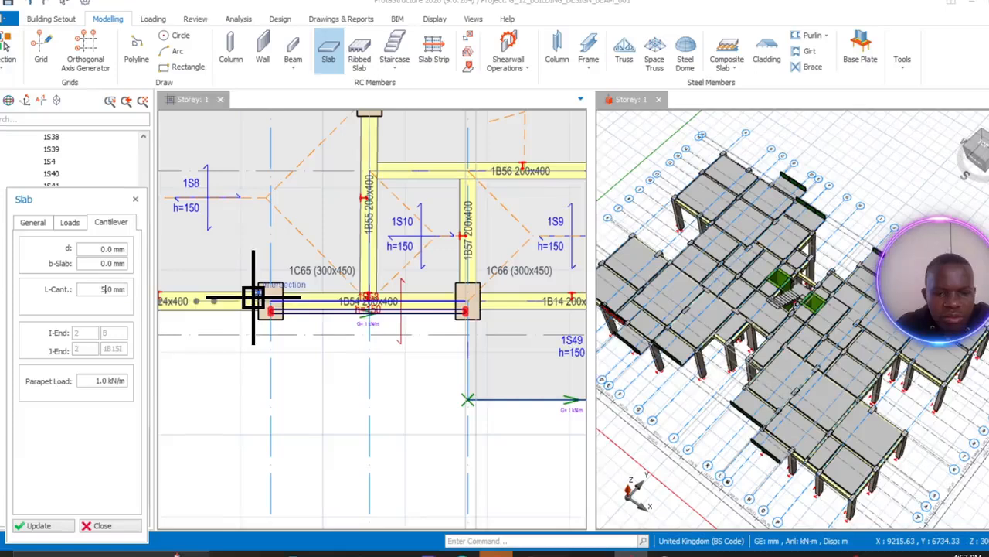
text(00.)
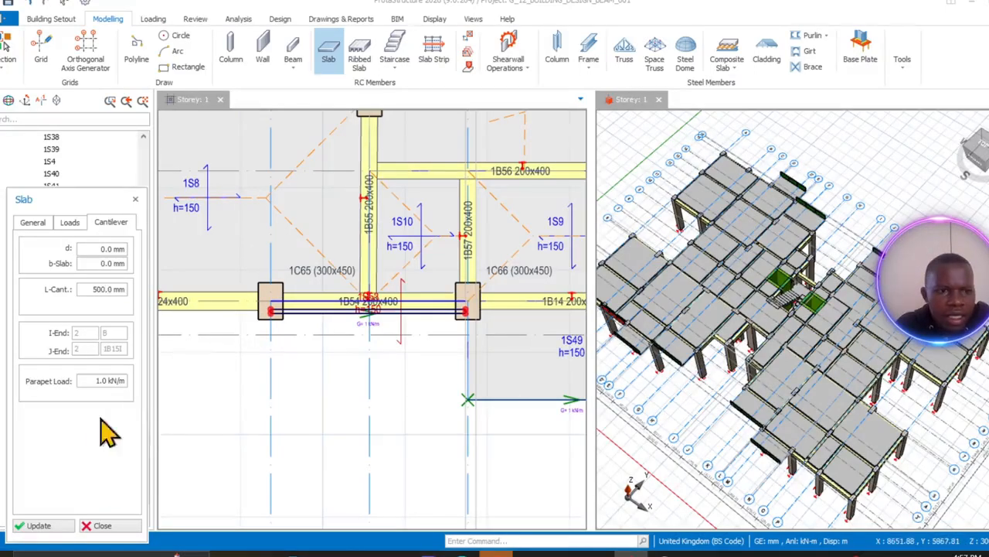
click(44, 529)
- Insert a 500 mm cantilever slab along beam 1B42, between columns 1C67 and 1C68, projecting outwards
scroll(299, 459, down, 6)
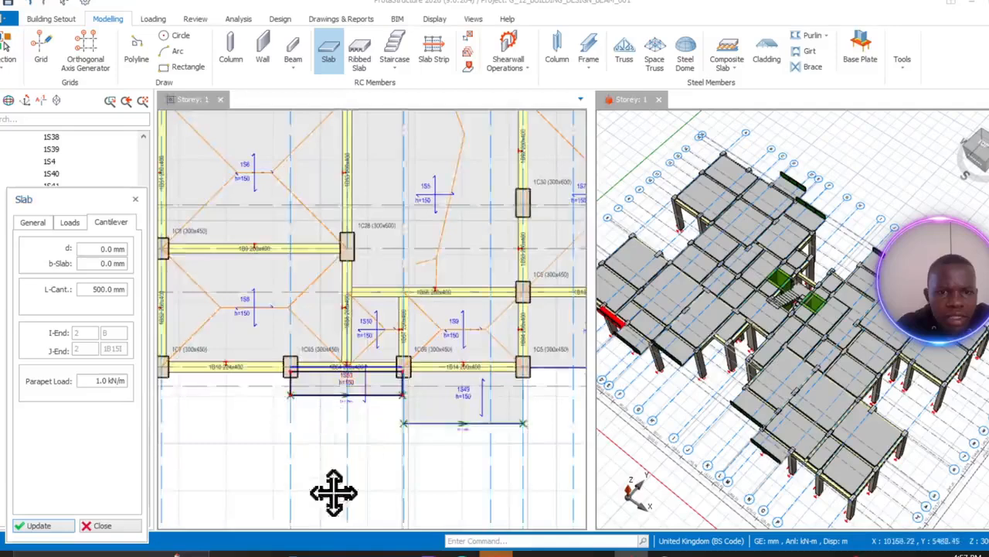
scroll(320, 347, up, 7)
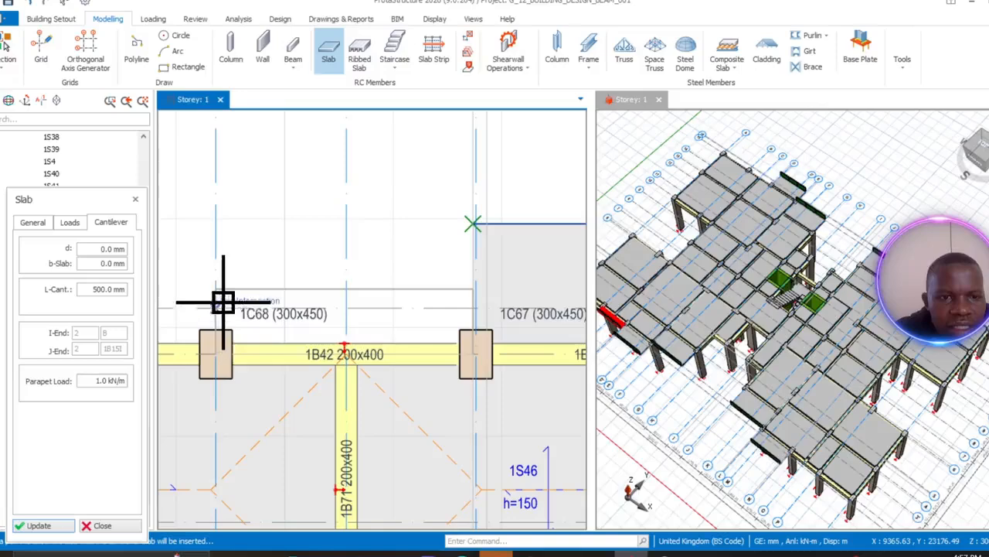
middle_drag(442, 341, 181, 288)
- Insert a 500 mm cantilever slab along beam 1B79, between columns 1C69 and 1C70, projecting outwards
scroll(426, 365, down, 3)
middle_drag(544, 331, 393, 389)
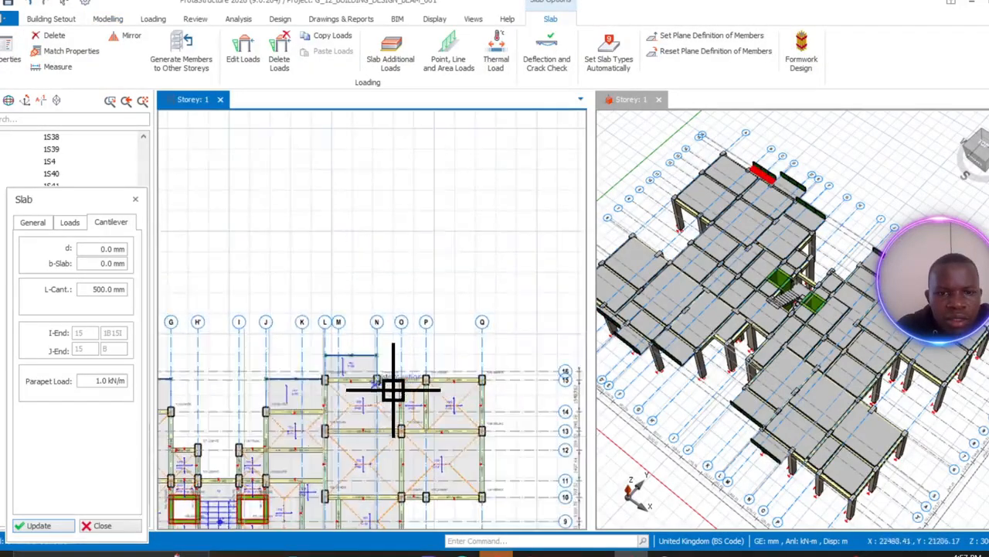
scroll(382, 385, up, 5)
middle_drag(502, 365, 376, 379)
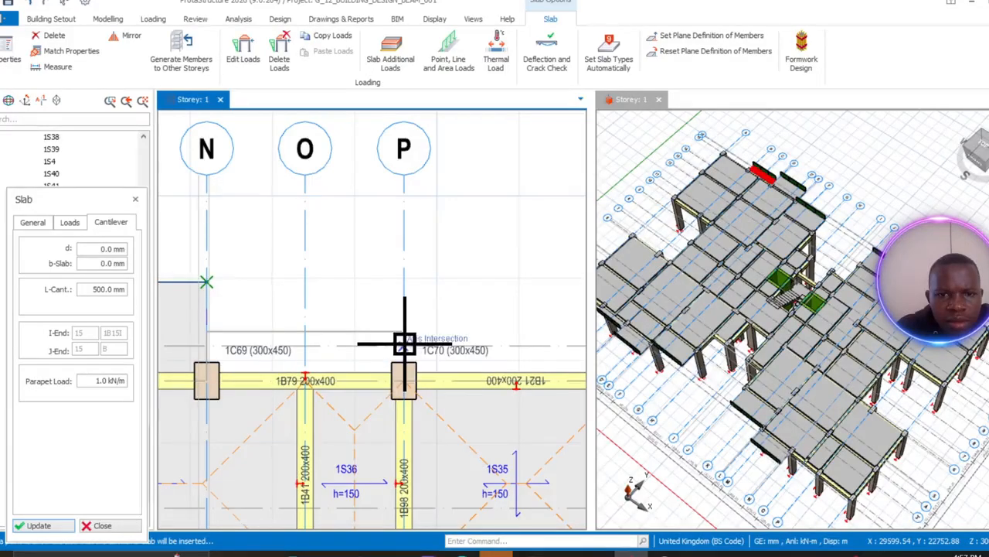
click(398, 355)
- Insert a 500 mm cantilever slab along beam 1B62, between columns 1C38 and 1C39, projecting outwards
scroll(389, 383, down, 5)
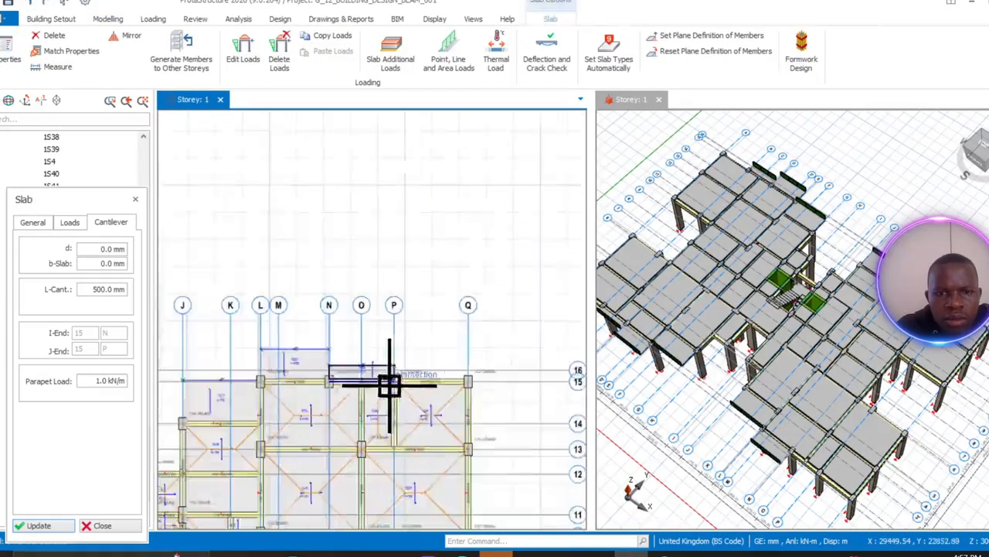
middle_drag(402, 431, 420, 232)
middle_drag(449, 380, 435, 203)
middle_drag(418, 334, 462, 190)
scroll(409, 325, up, 2)
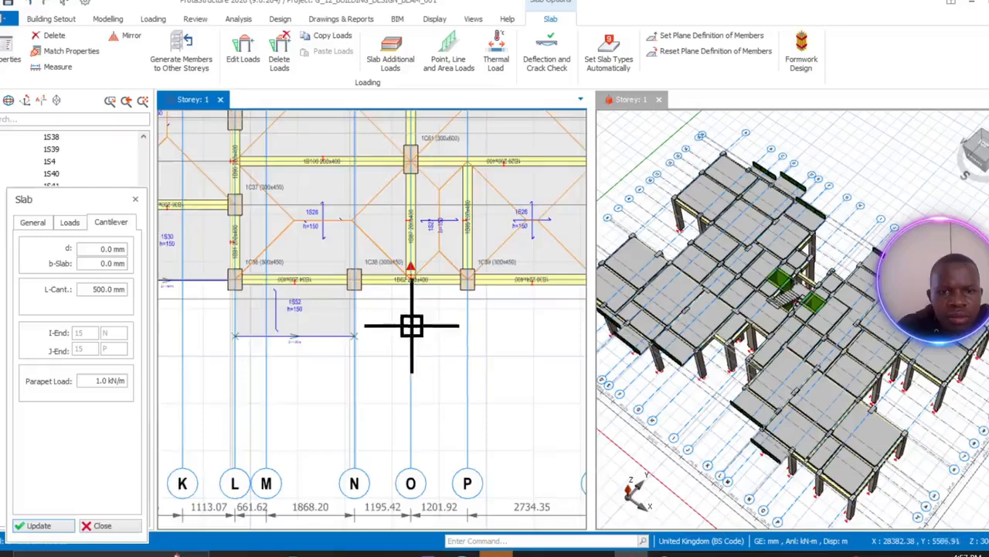
middle_drag(409, 325, 371, 320)
scroll(336, 287, up, 3)
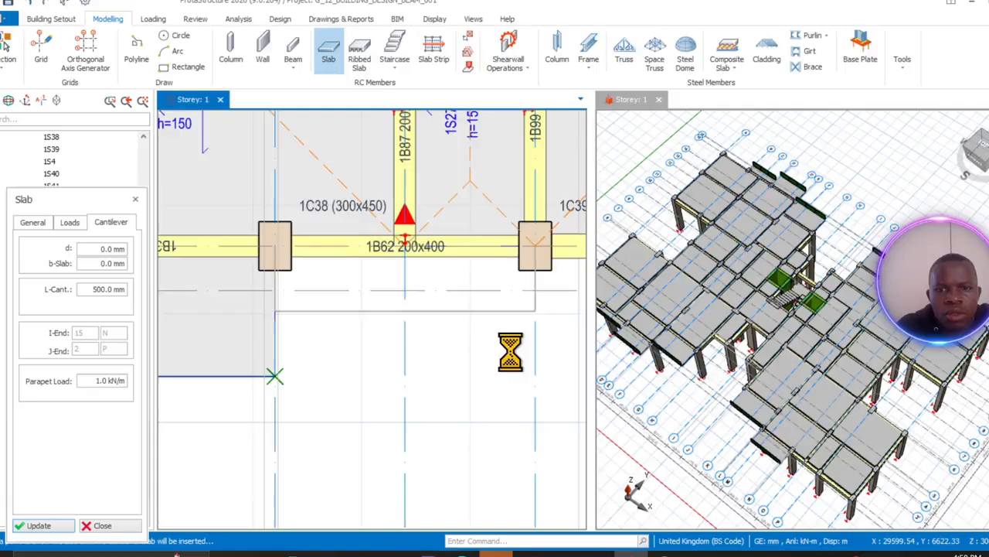
scroll(482, 357, down, 5)
middle_drag(487, 363, 448, 330)
scroll(453, 327, down, 2)
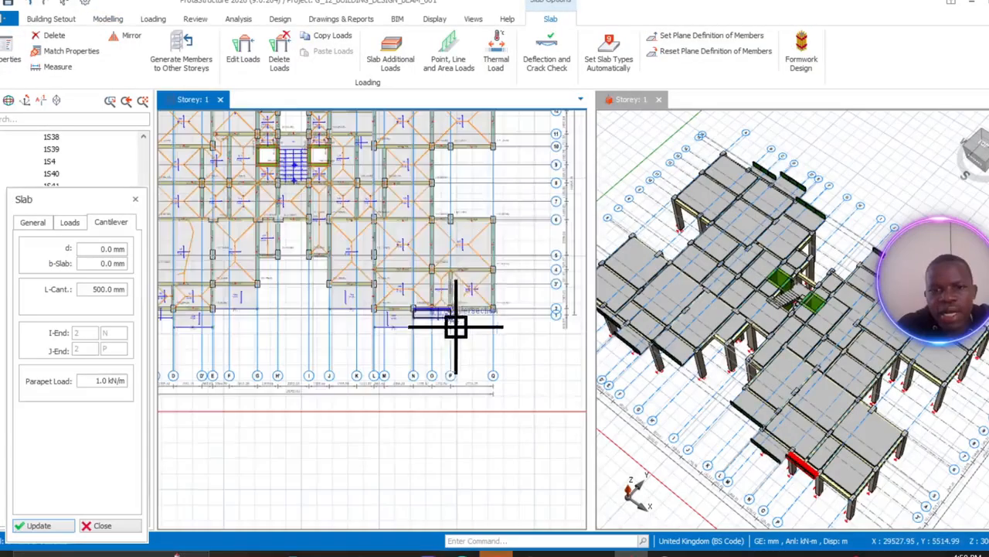
scroll(456, 247, down, 2)
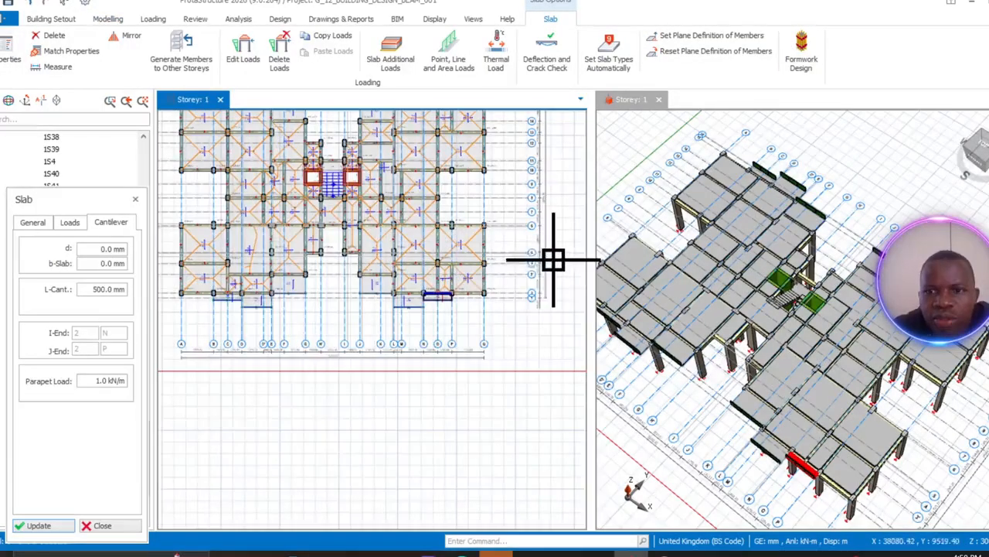
scroll(522, 292, down, 2)
middle_drag(513, 286, 473, 315)
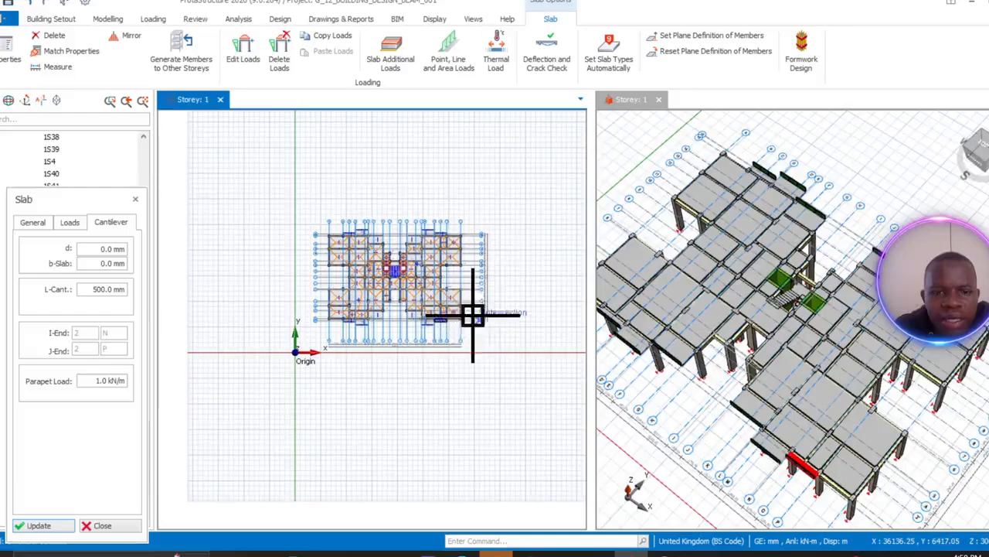